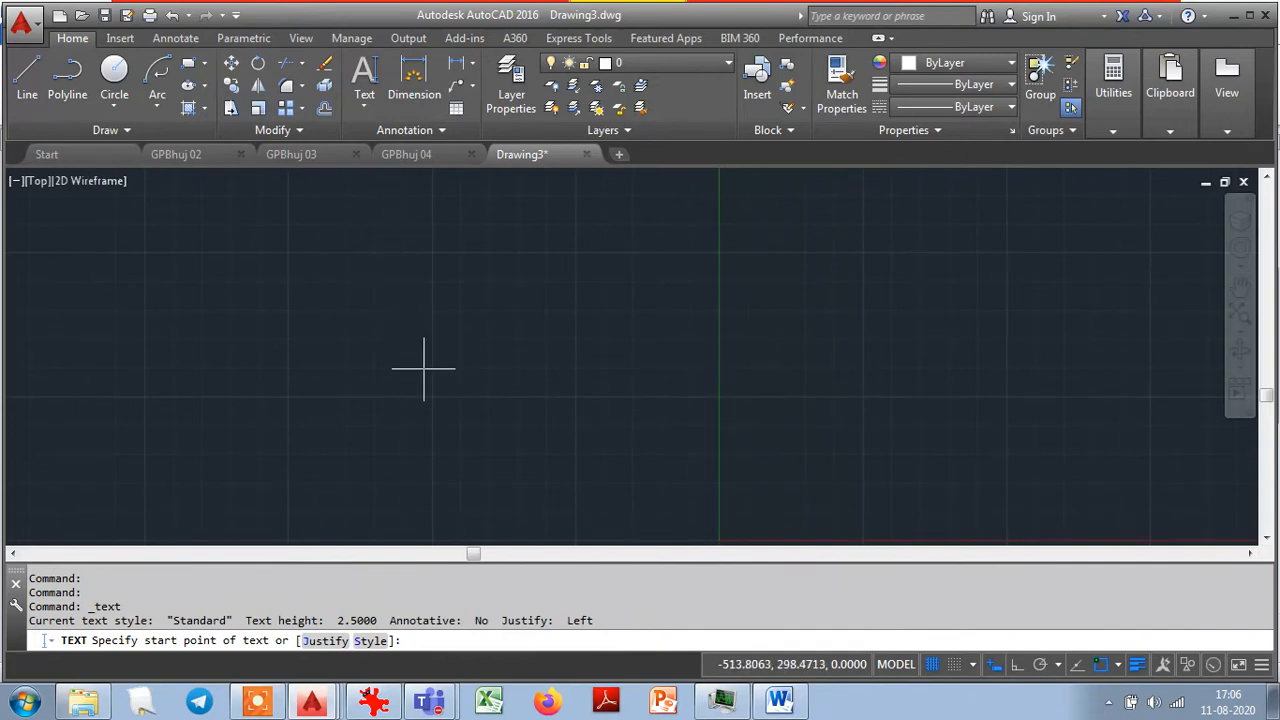
Start single-line text at 0,0 with a height of 10 and the default rotation angle of 0.
type("0,0")
key("Return")
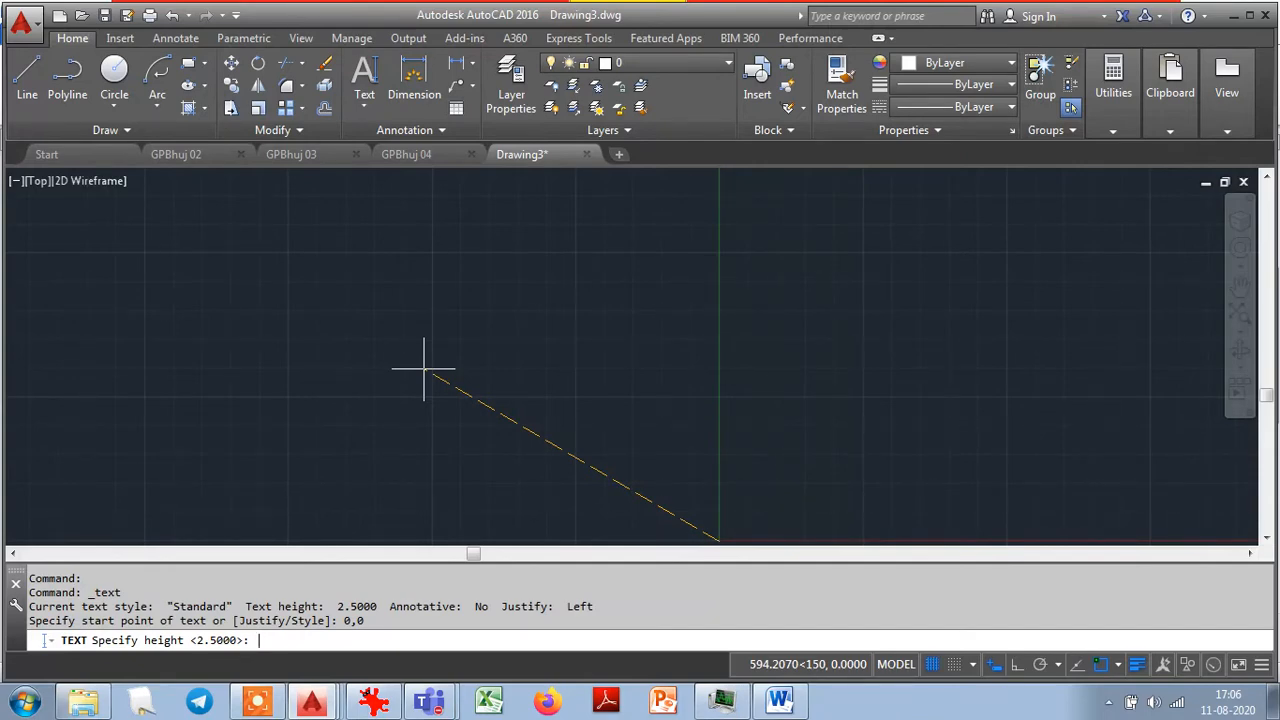
type("10")
key("Return")
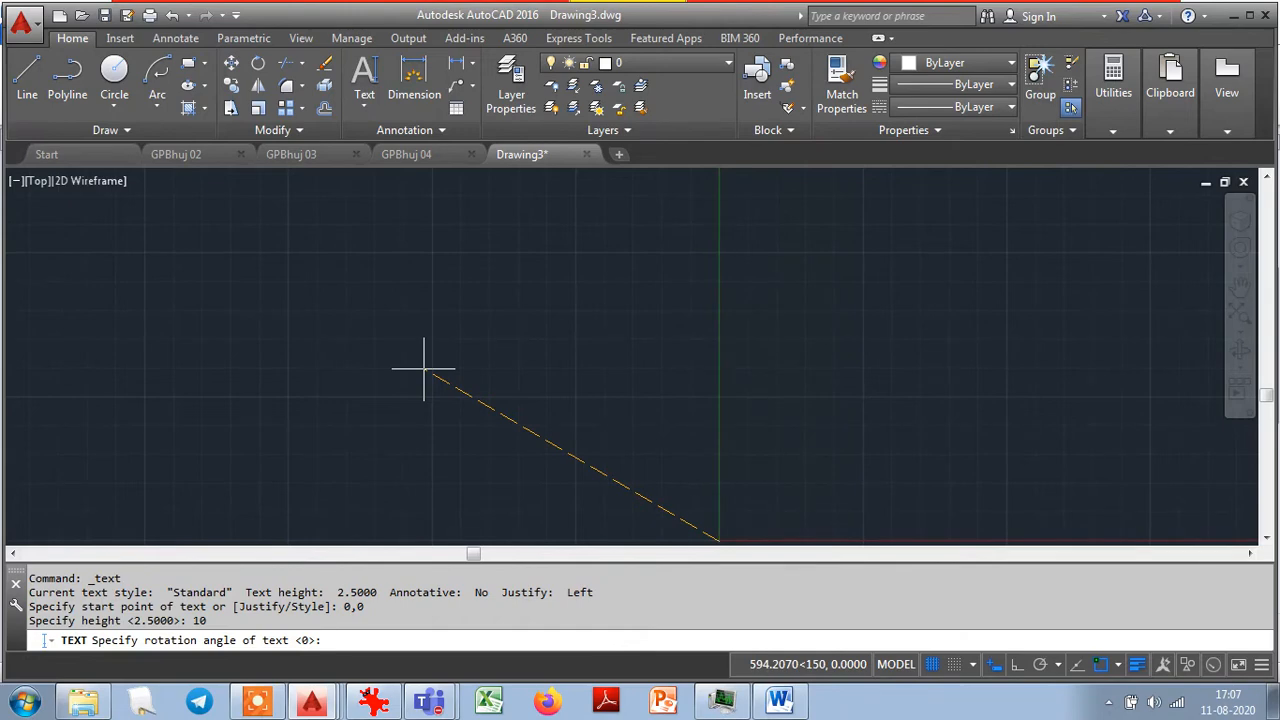
key("Return")
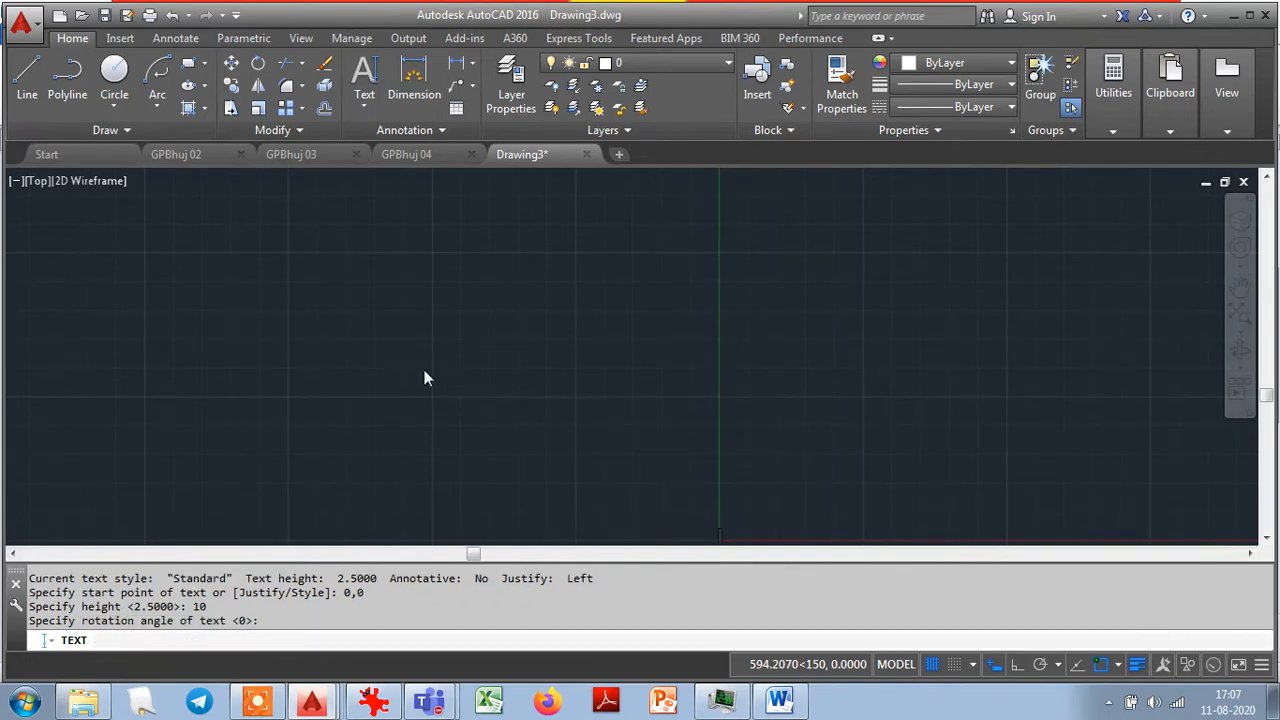
Enter "GOVERNMENT POLYTECHNIC, BHUJ" as the text content and finish the text.
type("GOVER")
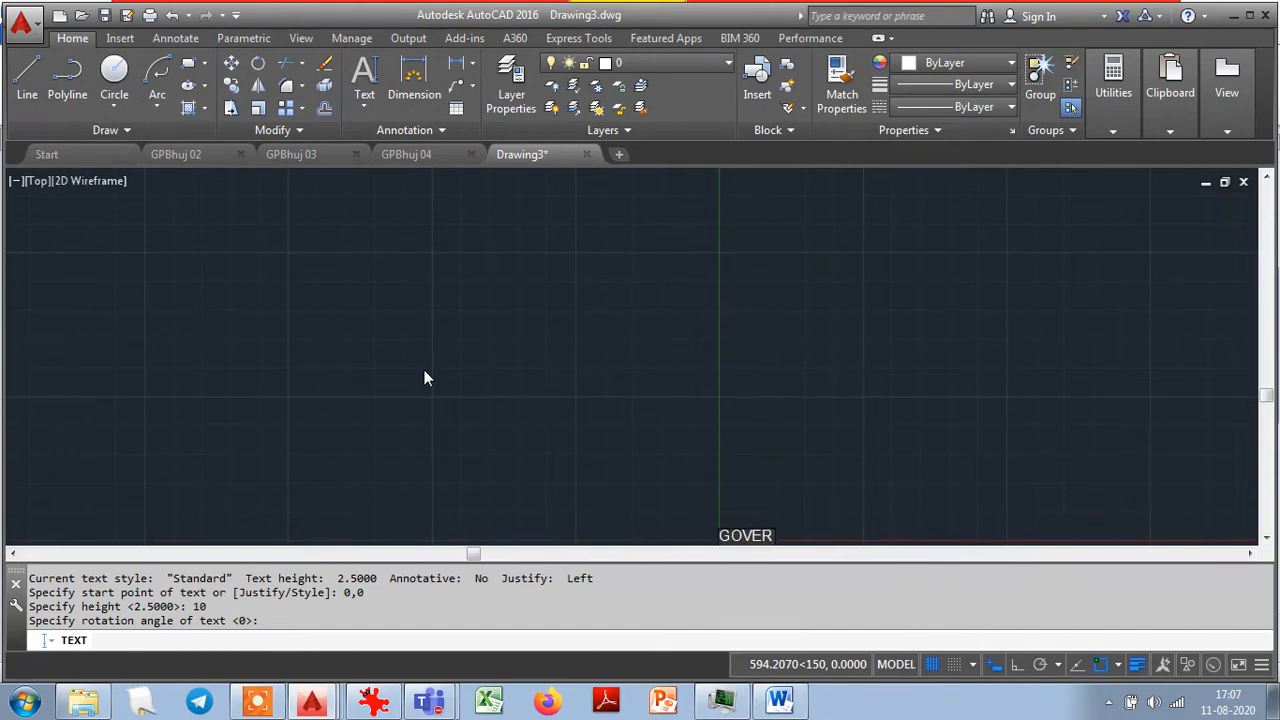
type("NMENT POL")
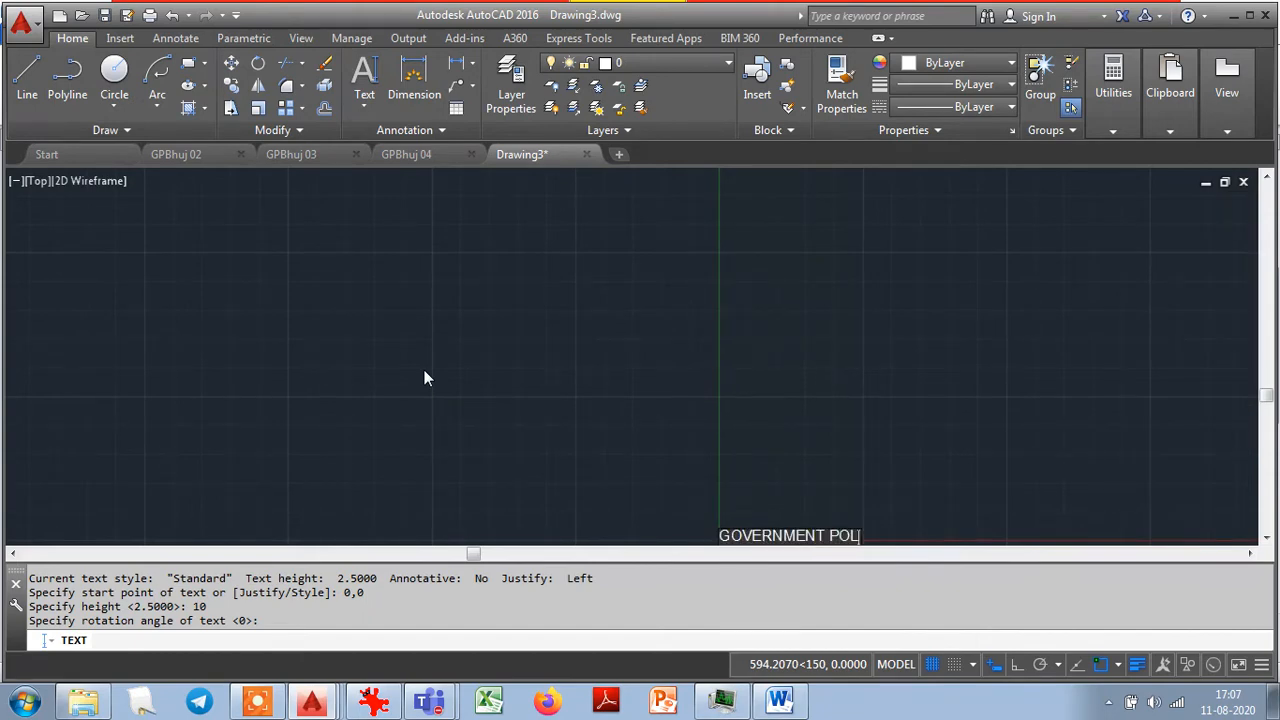
type("YTECHNIC")
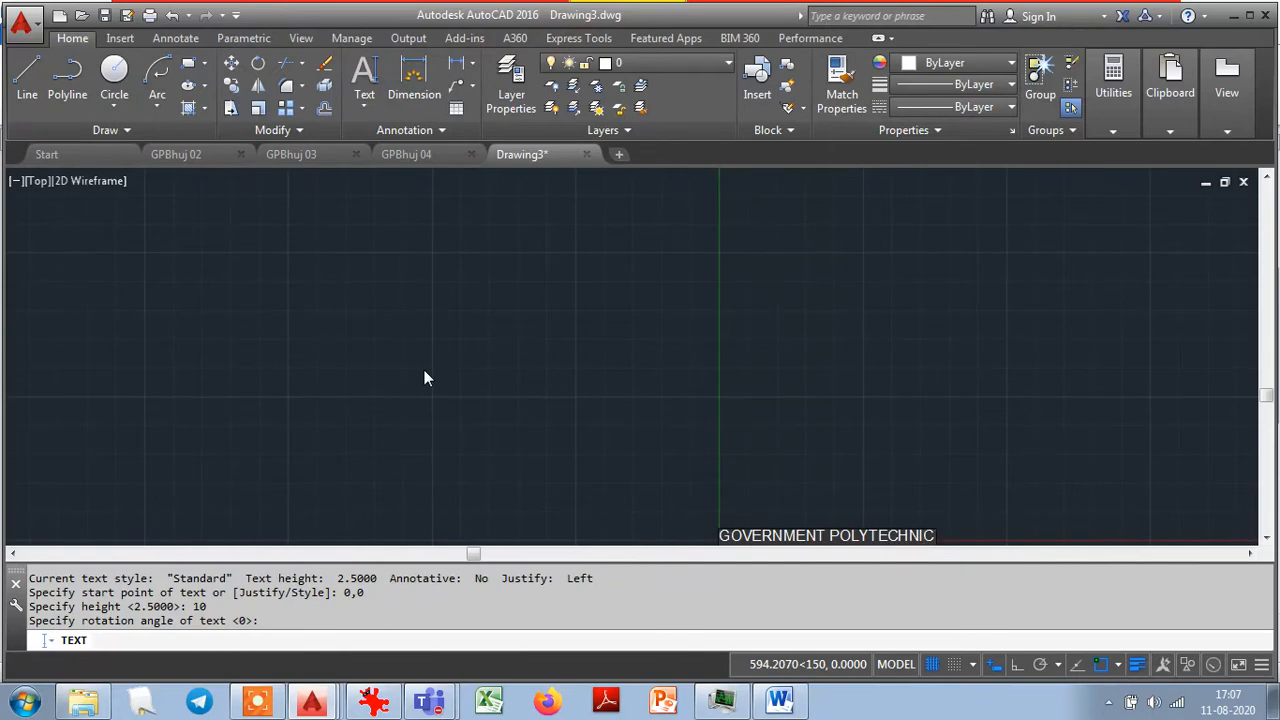
type(", BHUJ")
key("Return")
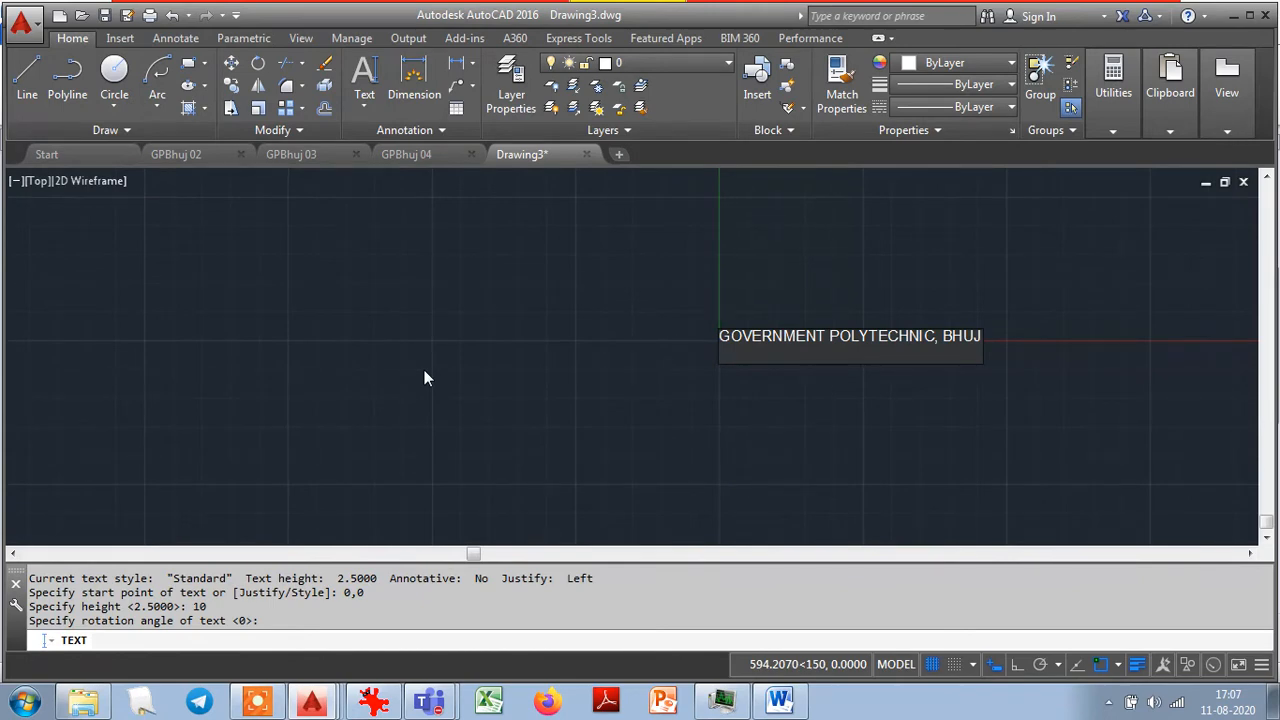
key("Return")
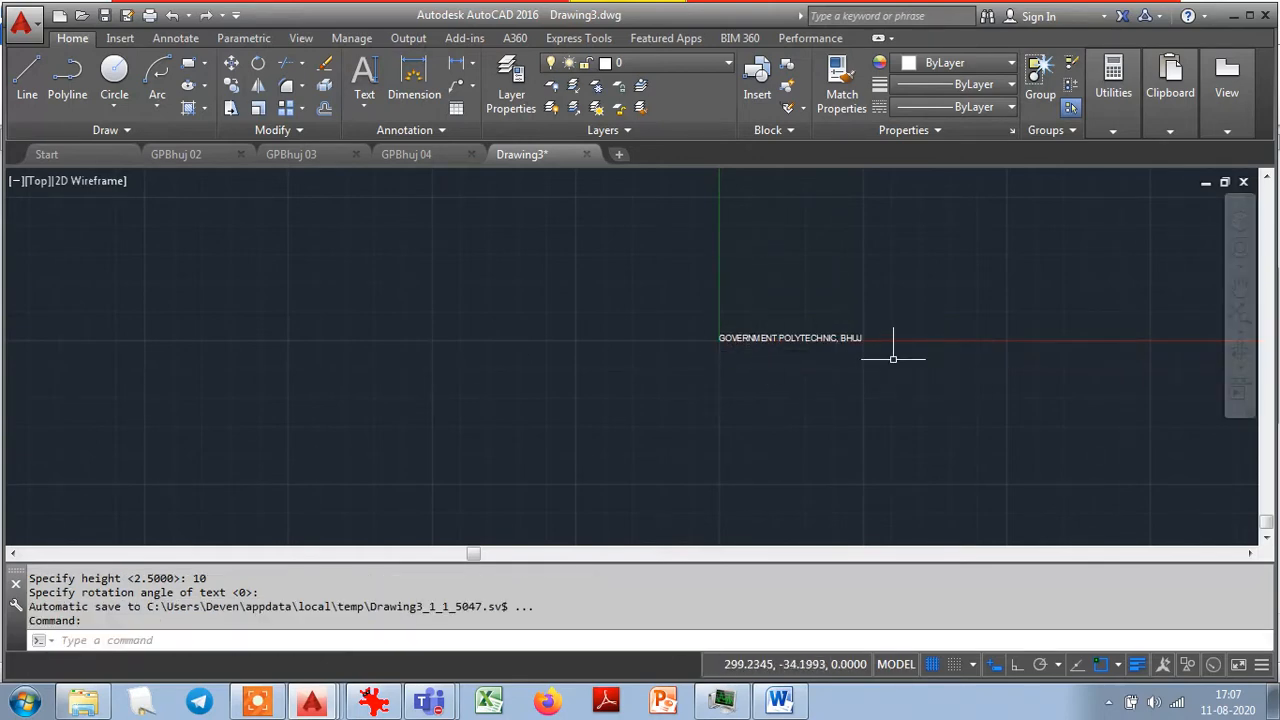
Select the GOVERNMENT POLYTECHNIC, BHUJ text and change its color to Yellow in its properties.
scroll(895, 350, "up", 2)
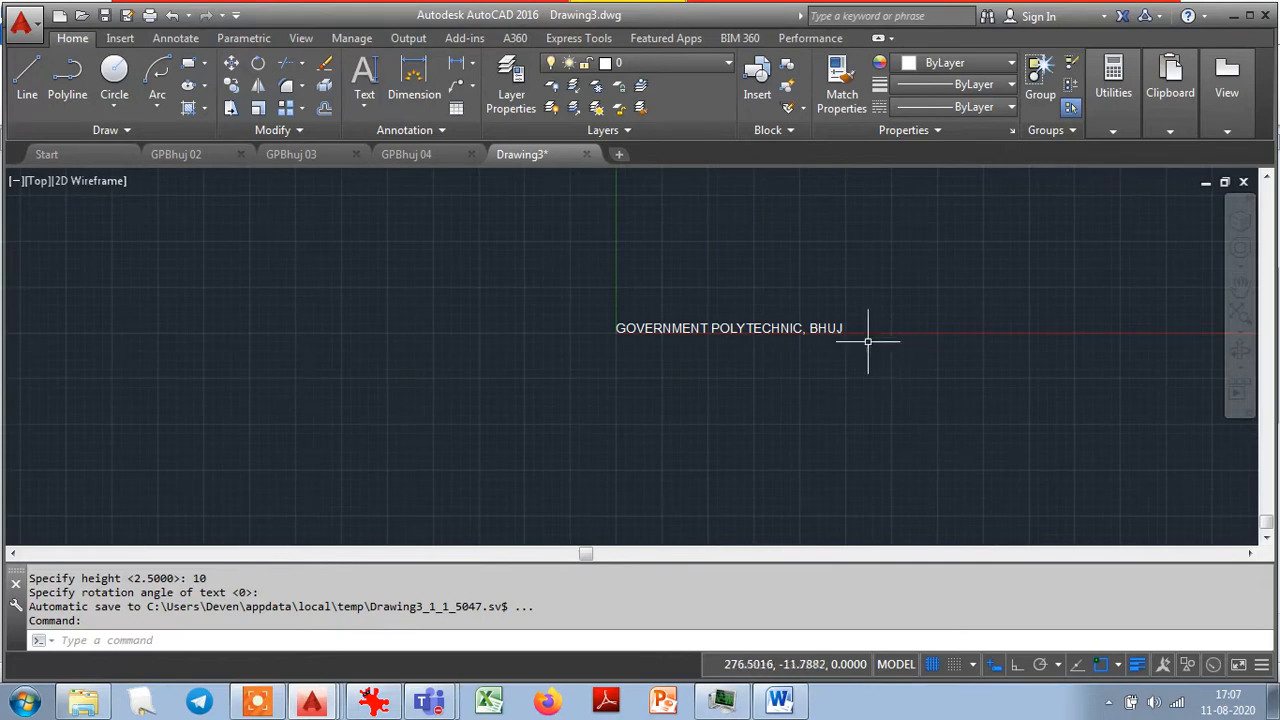
scroll(860, 340, "up", 2)
scroll(636, 262, "up", 2)
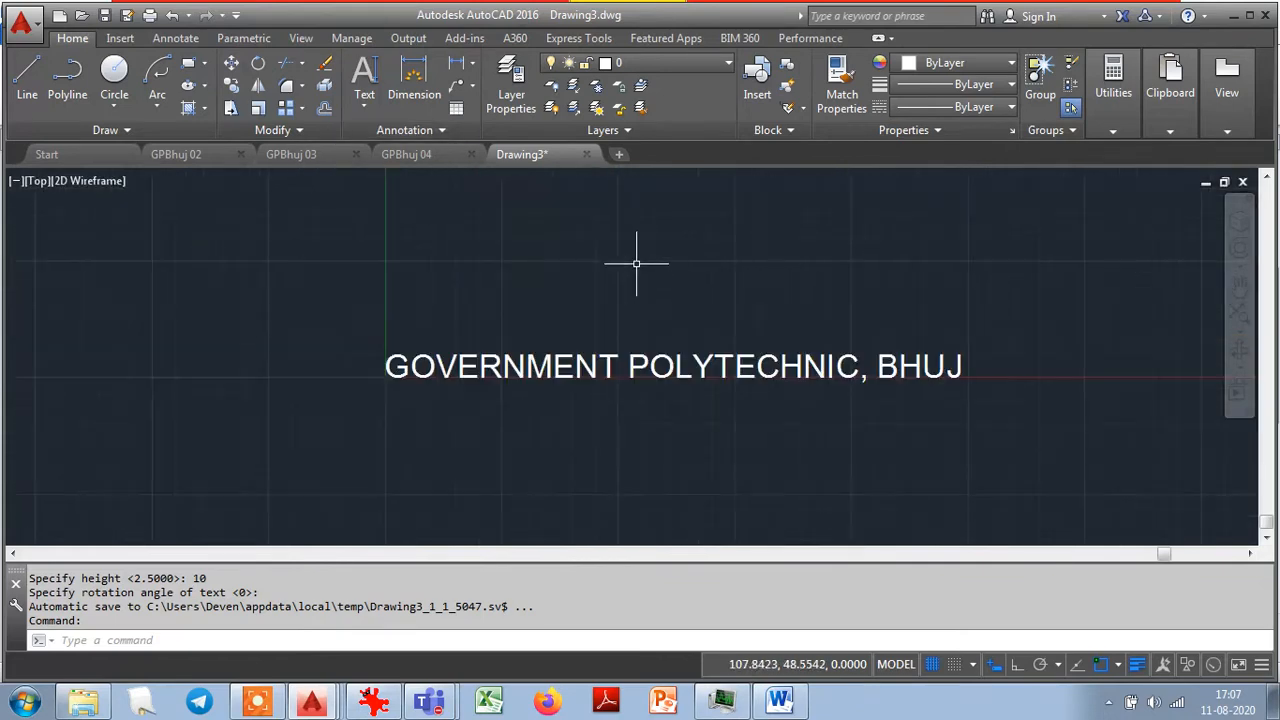
scroll(674, 394, "up", 1)
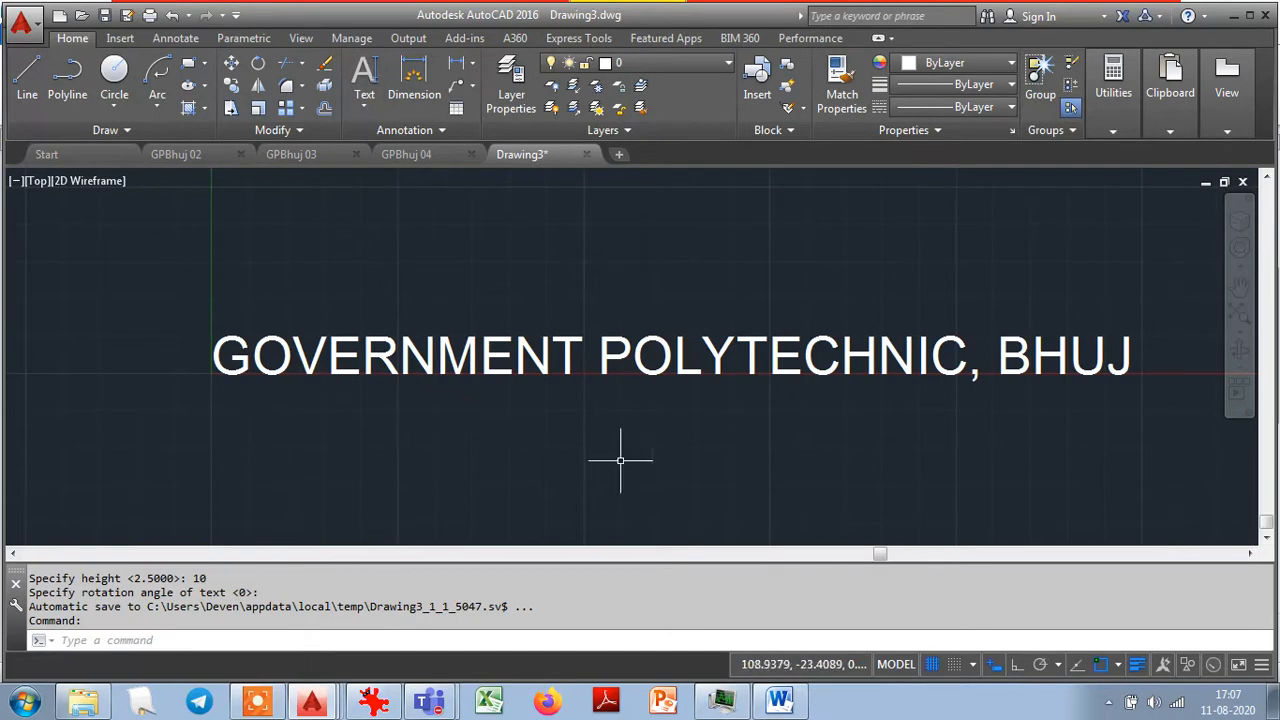
left_click(704, 427)
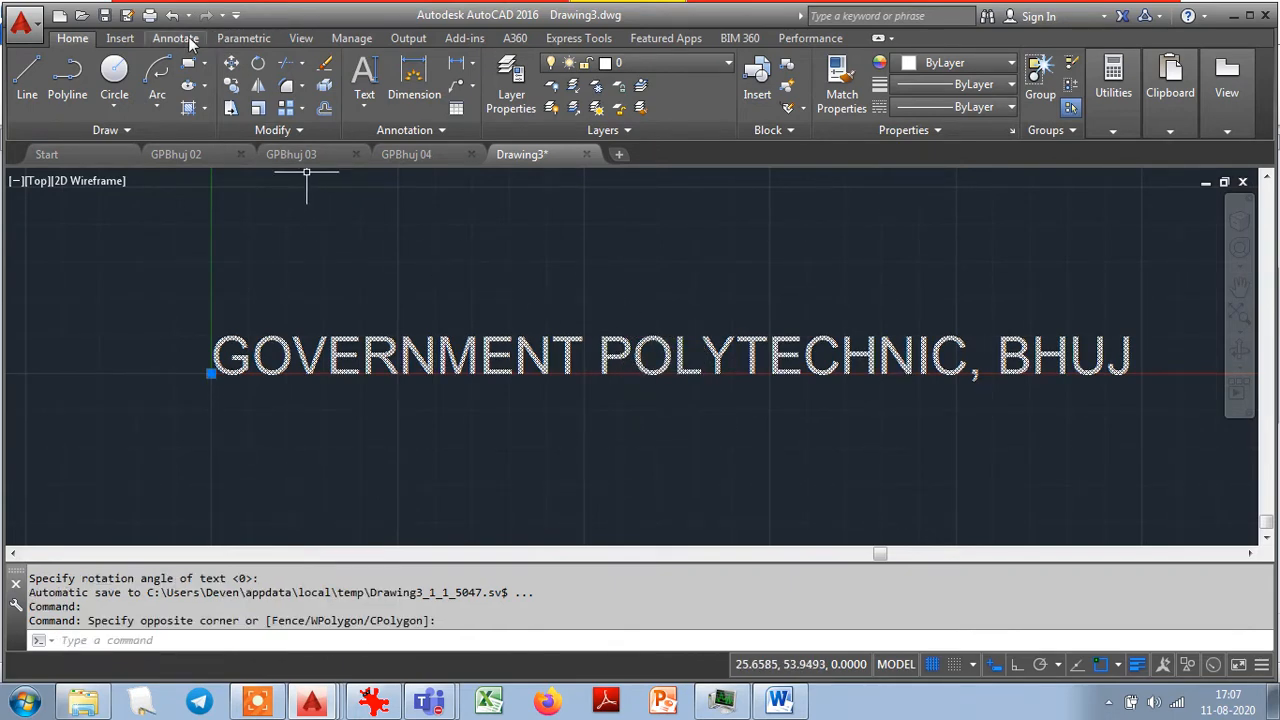
left_click(301, 39)
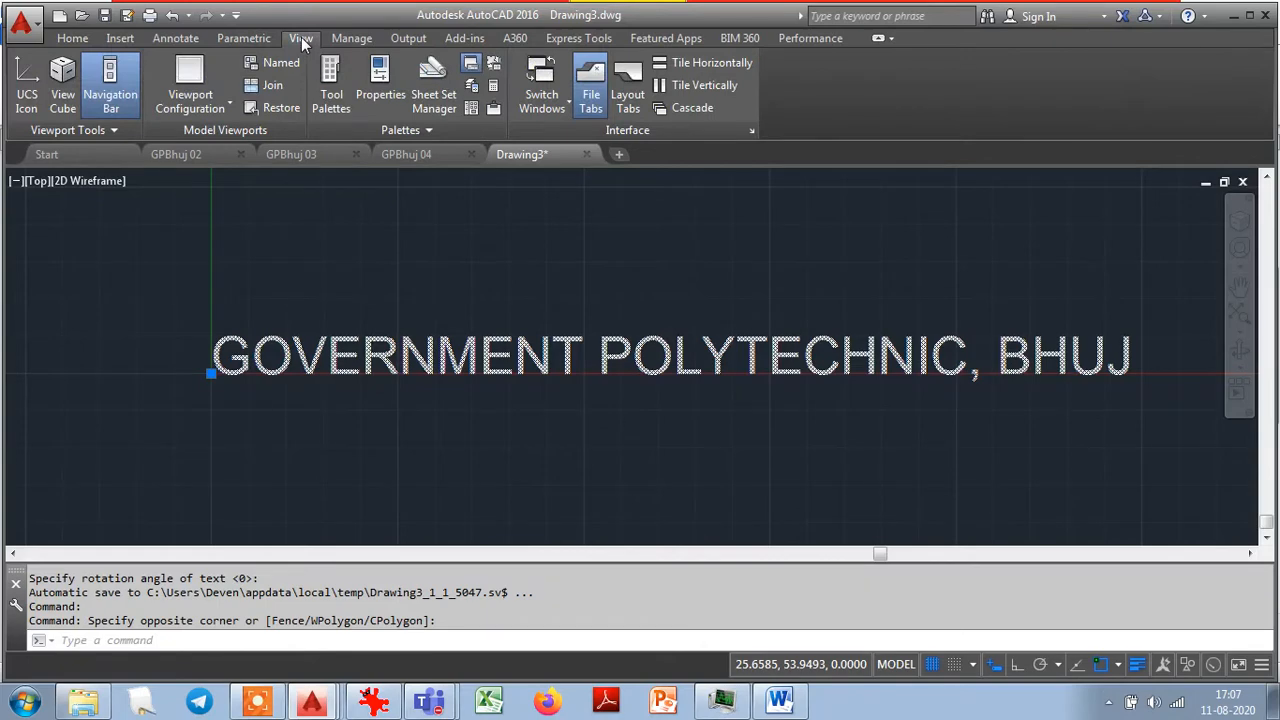
left_click(379, 80)
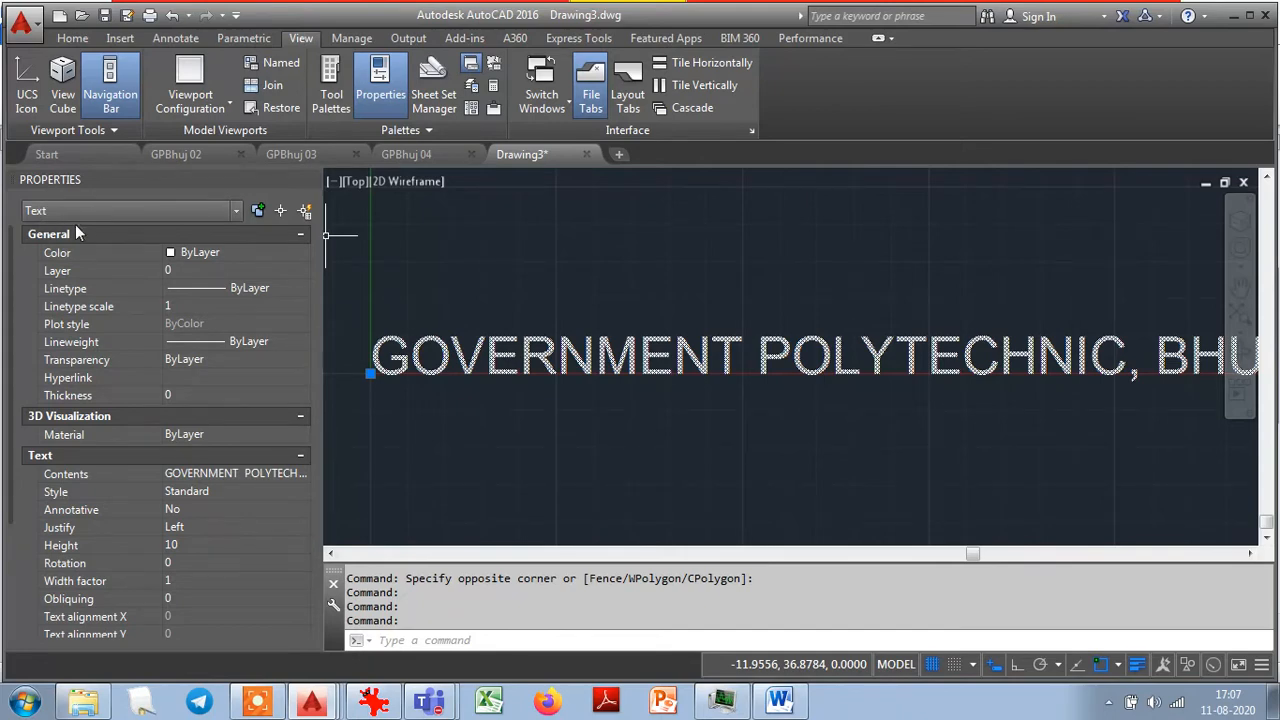
left_click(252, 252)
left_click(252, 252)
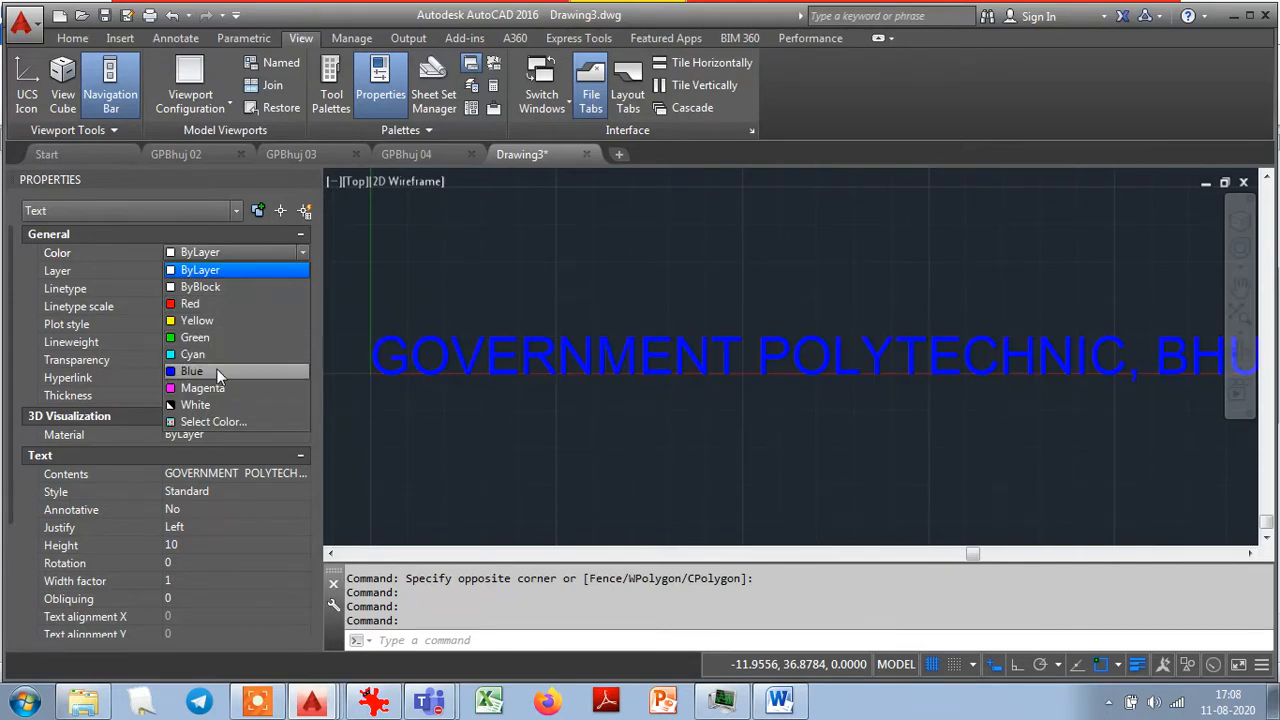
left_click(200, 320)
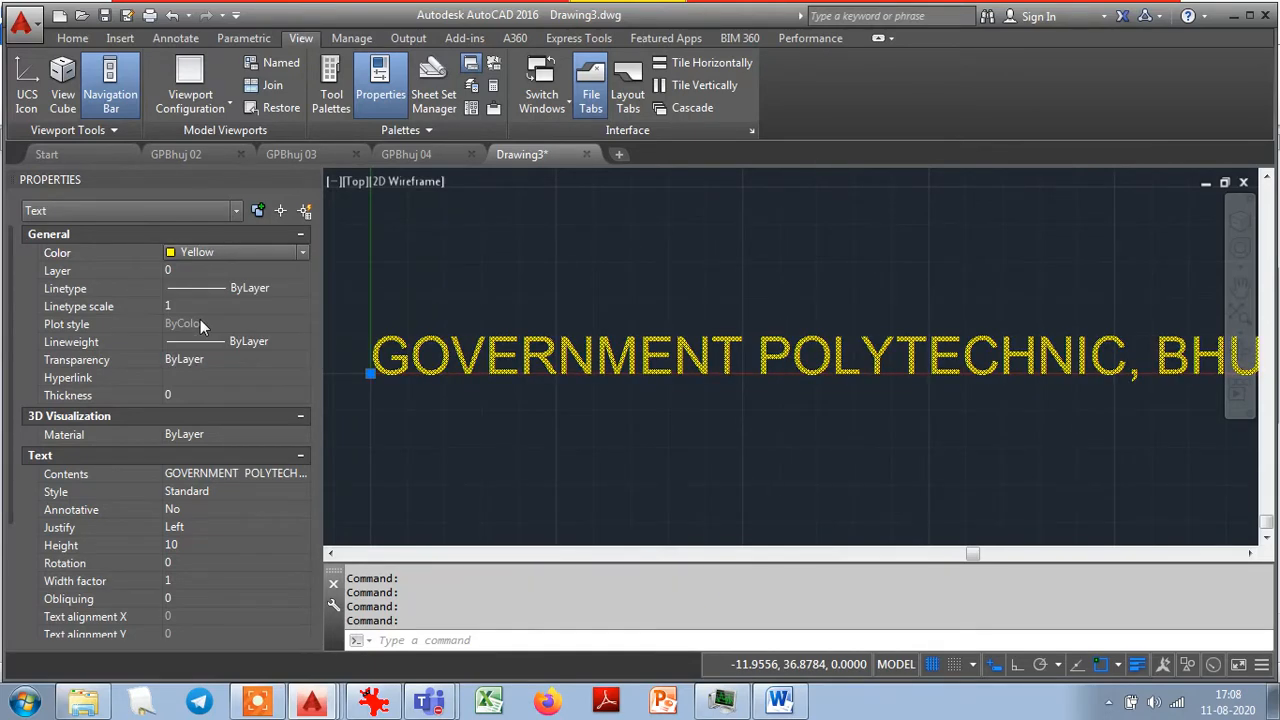
Review the selected text's text-specific properties and available text styles, and clear the selection.
left_click(301, 234)
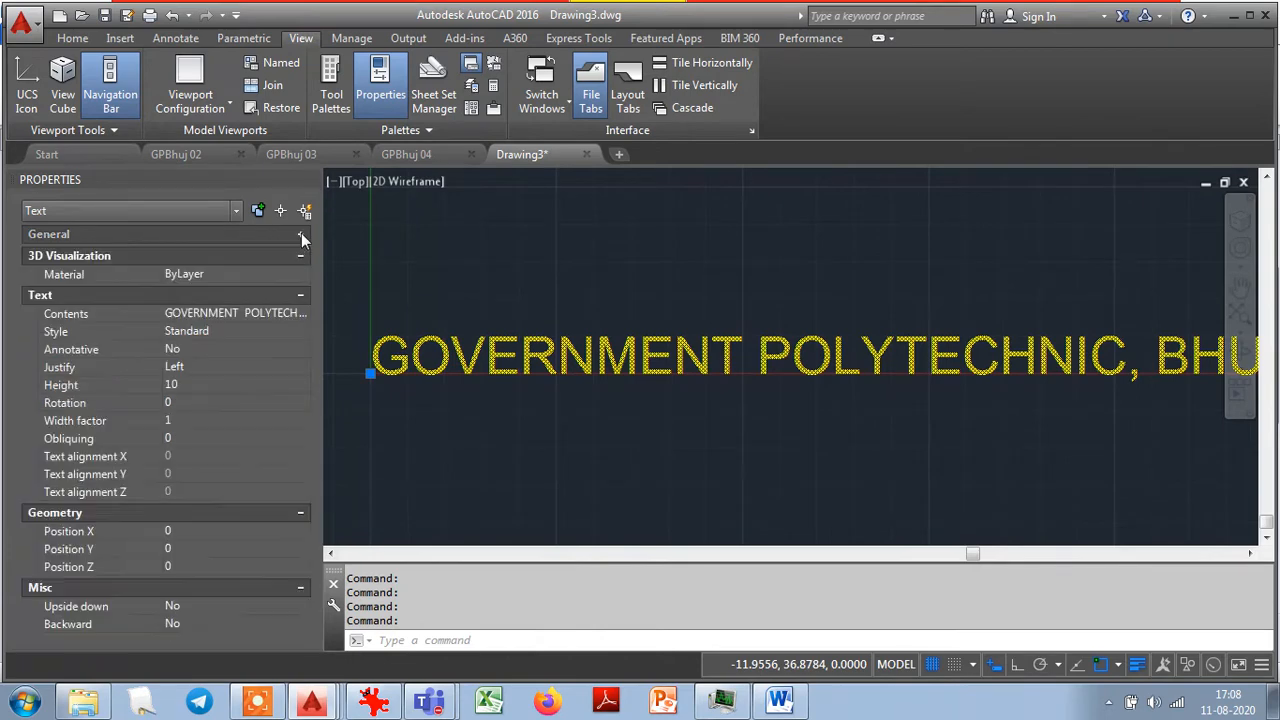
left_click(214, 331)
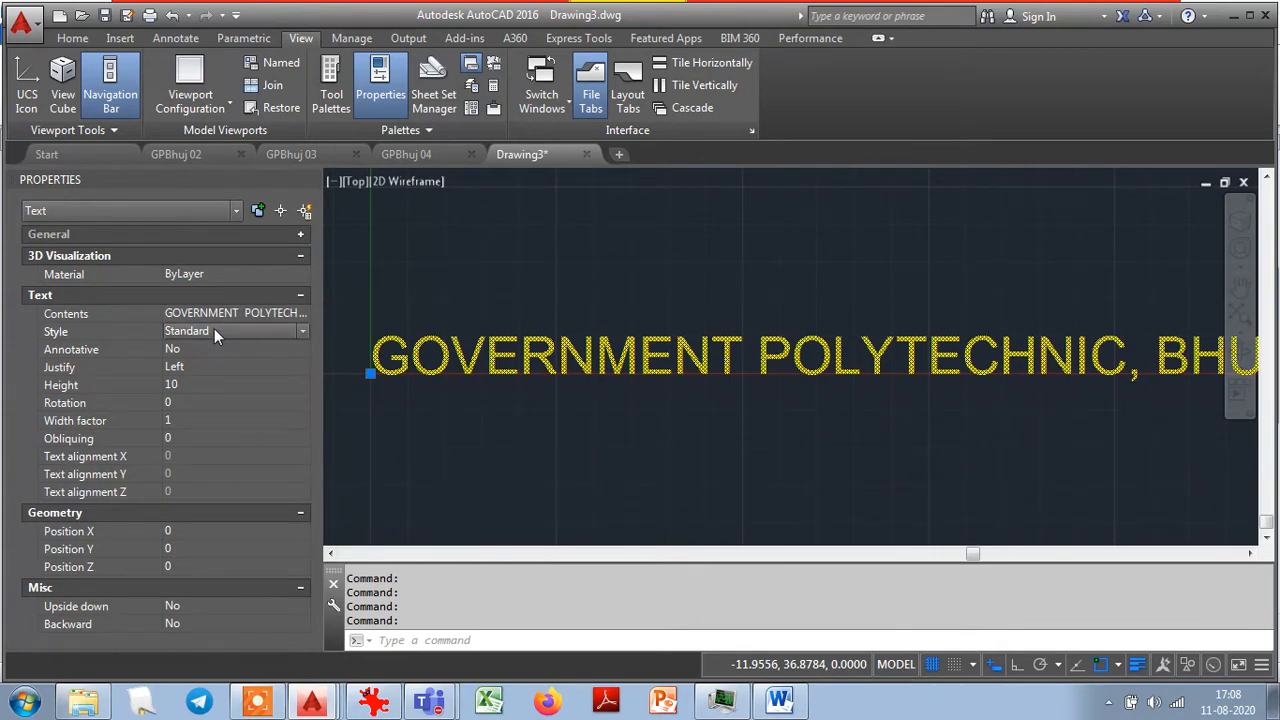
left_click(302, 332)
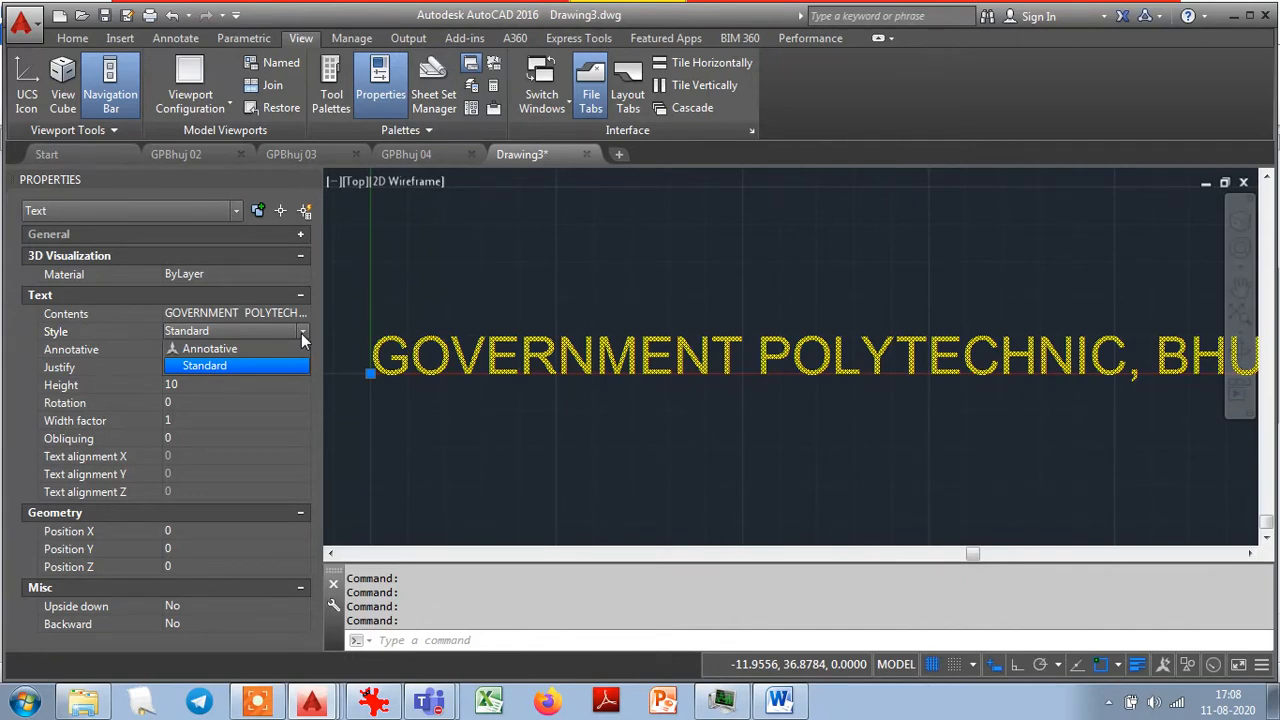
left_click(301, 333)
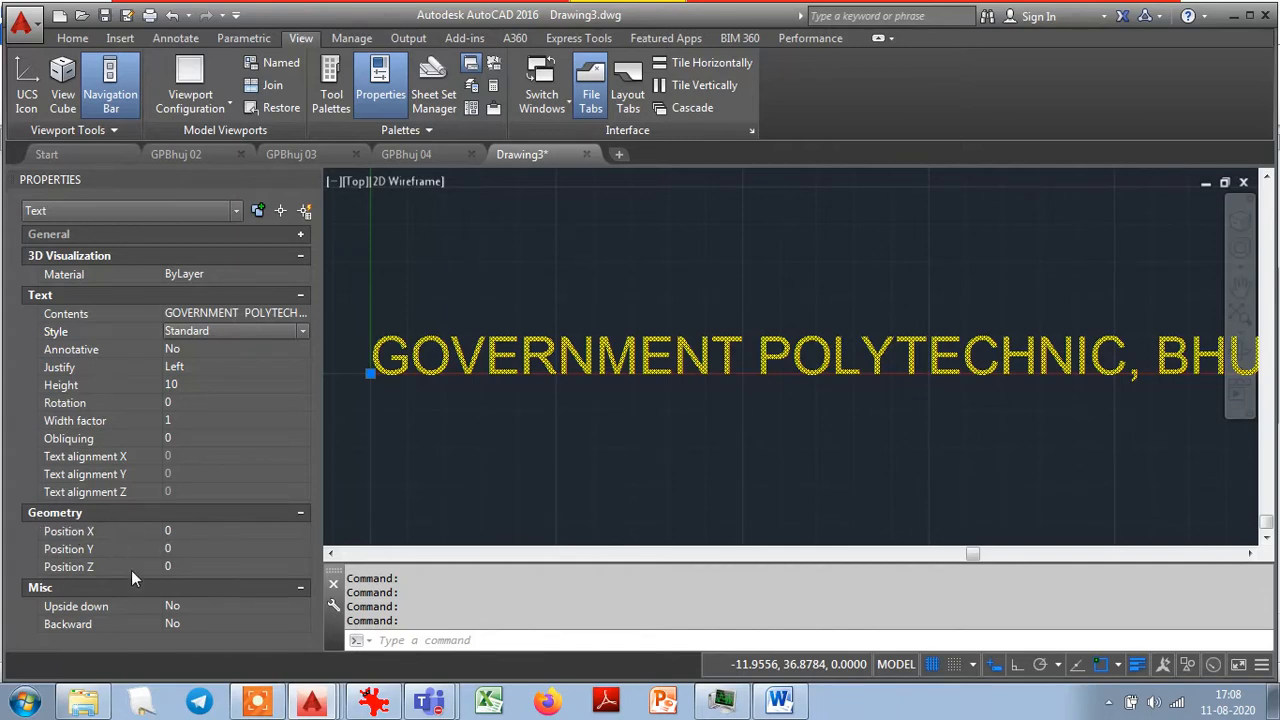
key("Escape")
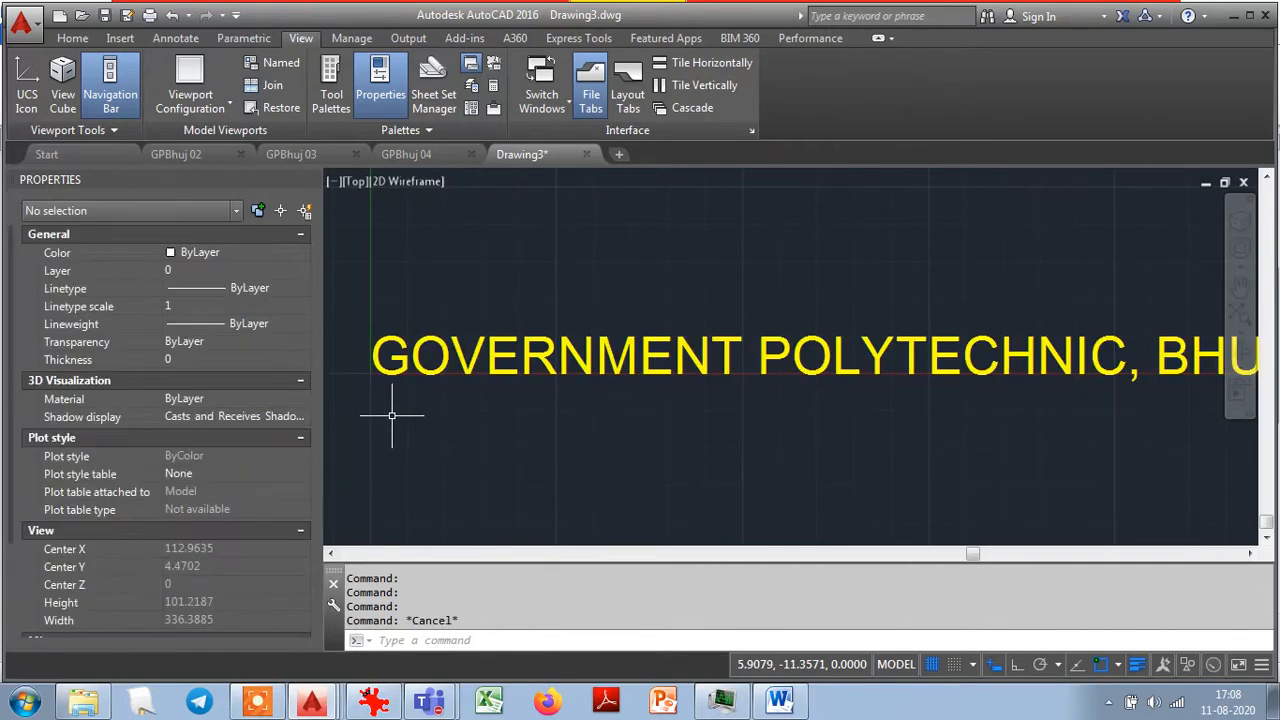
key("Escape")
key("Escape")
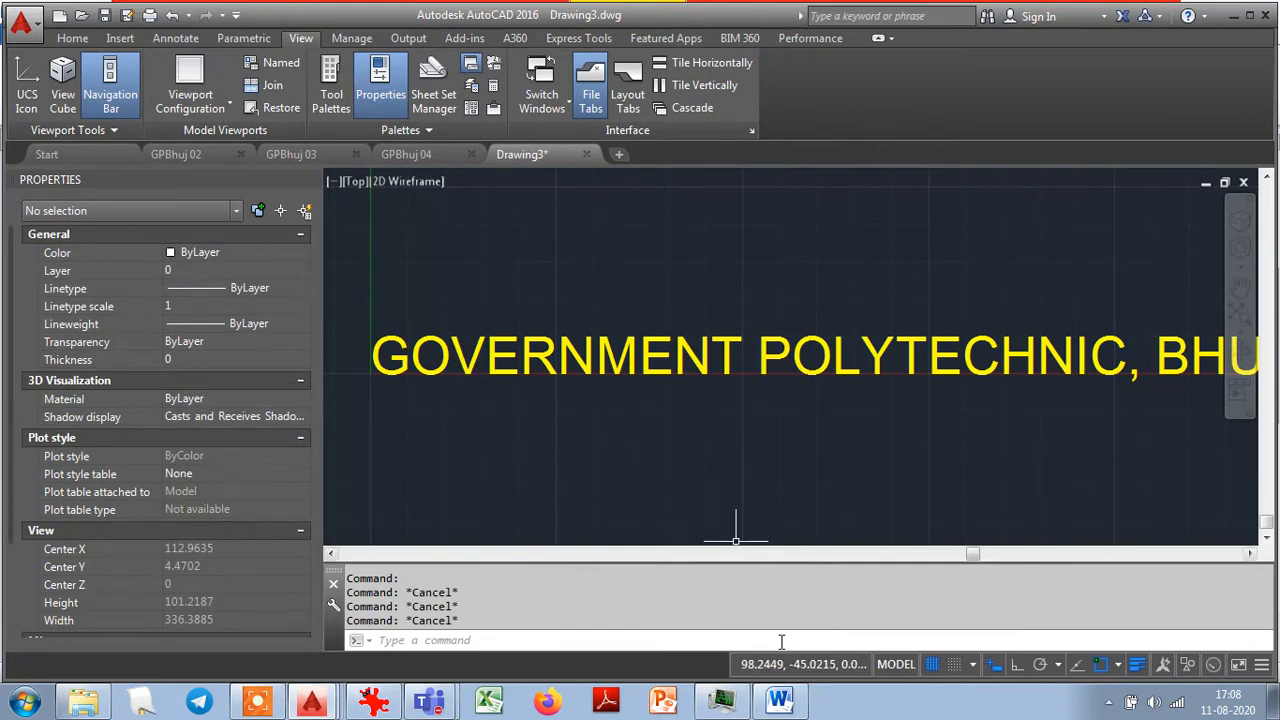
Switch to Windows Task Manager, end the process tree of taskhost.exe, and return to the AutoCAD drawing.
left_click(724, 702)
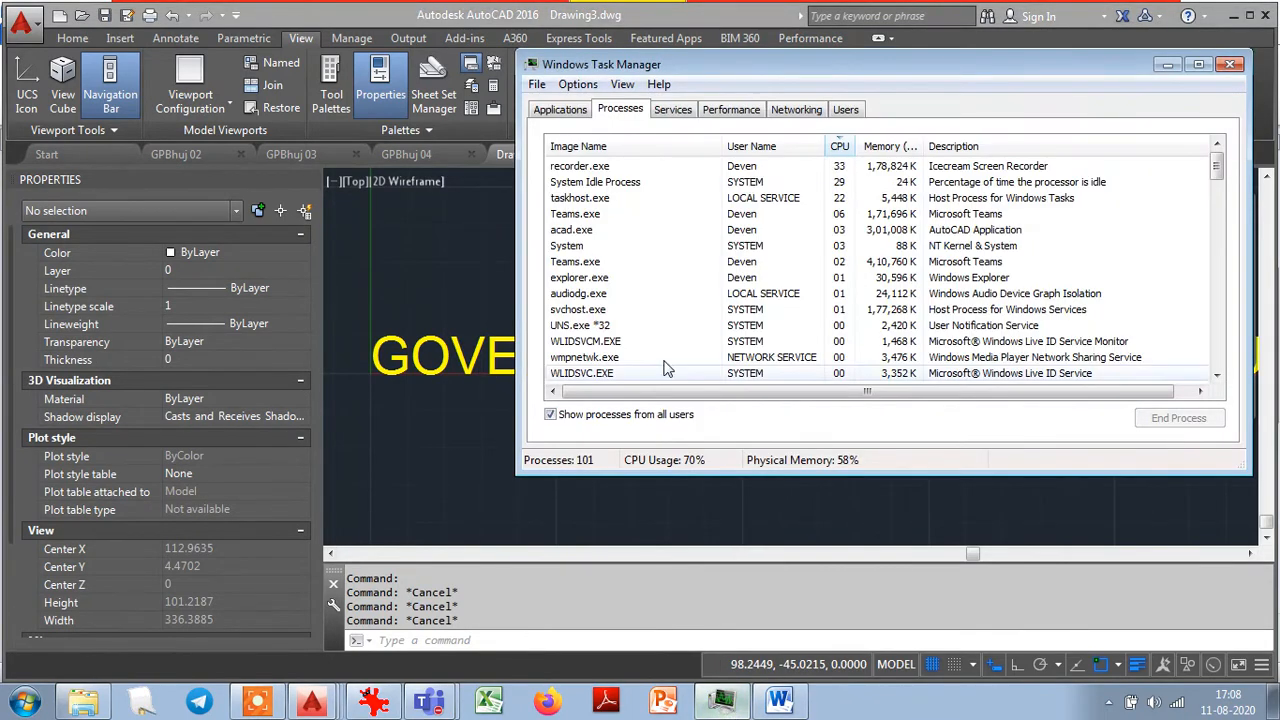
left_click(583, 185)
right_click(582, 185)
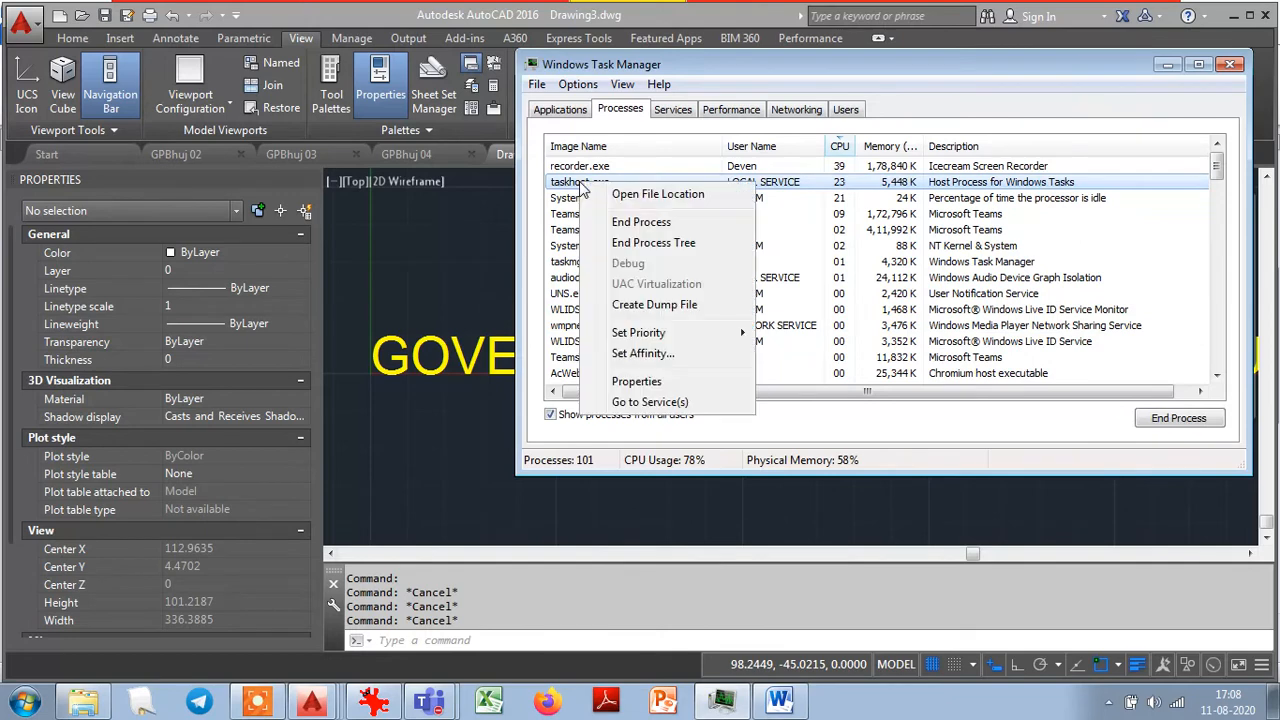
left_click(636, 244)
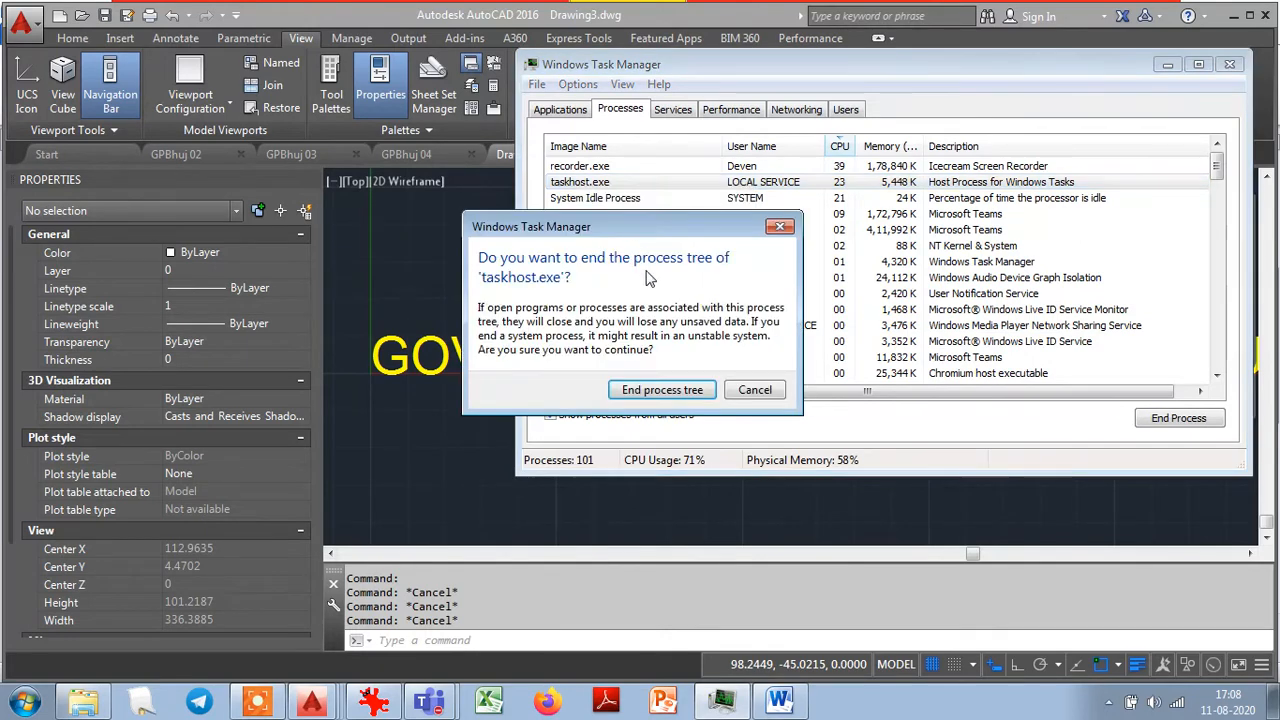
left_click(659, 389)
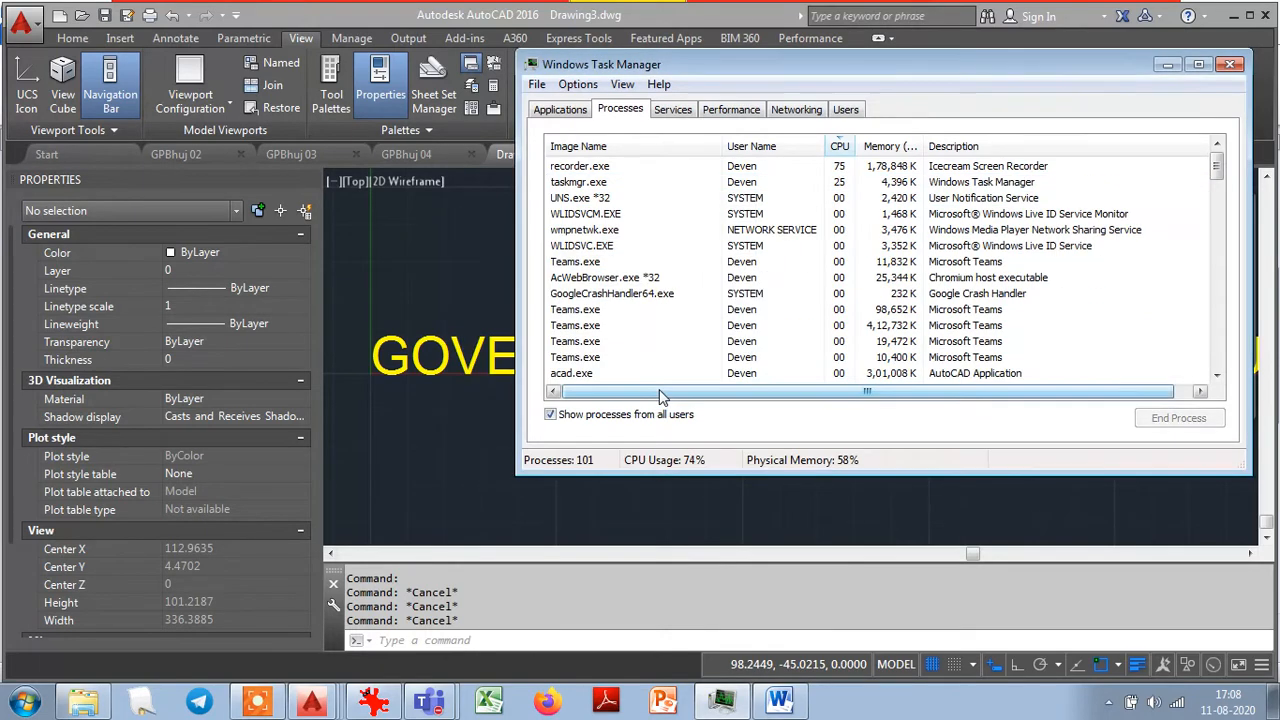
left_click(418, 269)
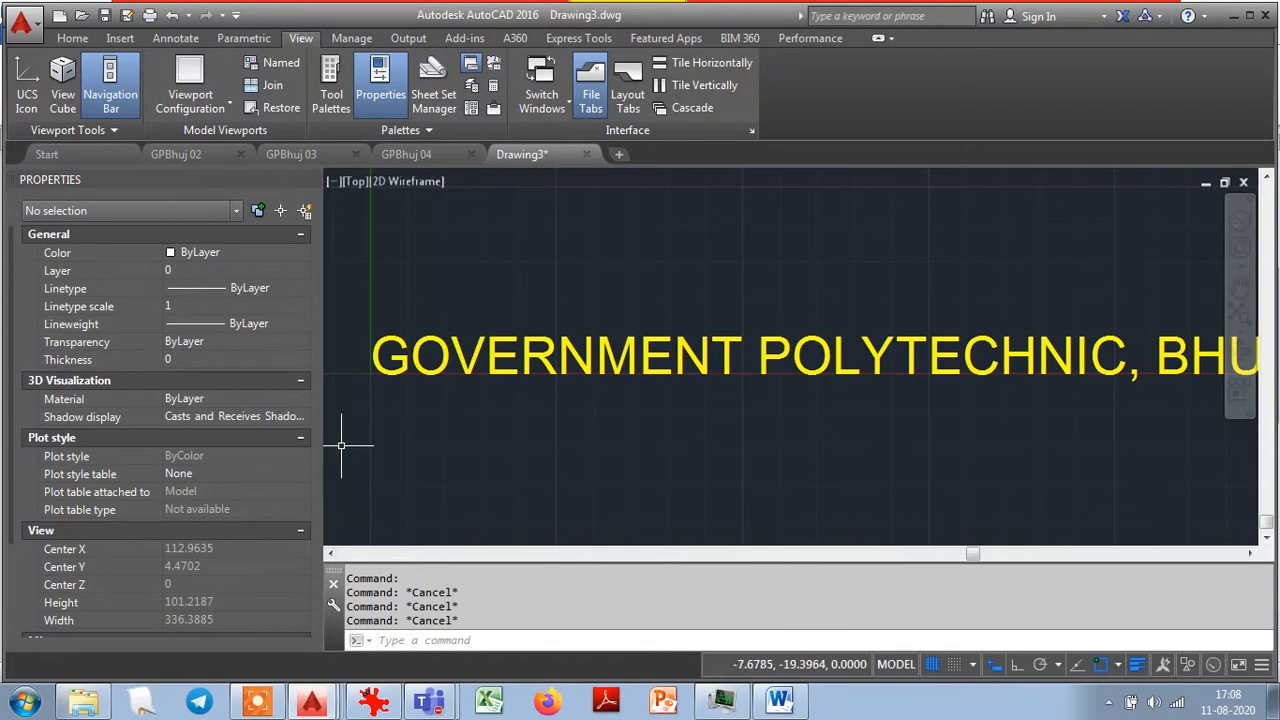
Start a line at 0,0 with Ortho on and draw a 200-unit horizontal edge along the heading text's baseline.
left_click(391, 408)
left_click(385, 338)
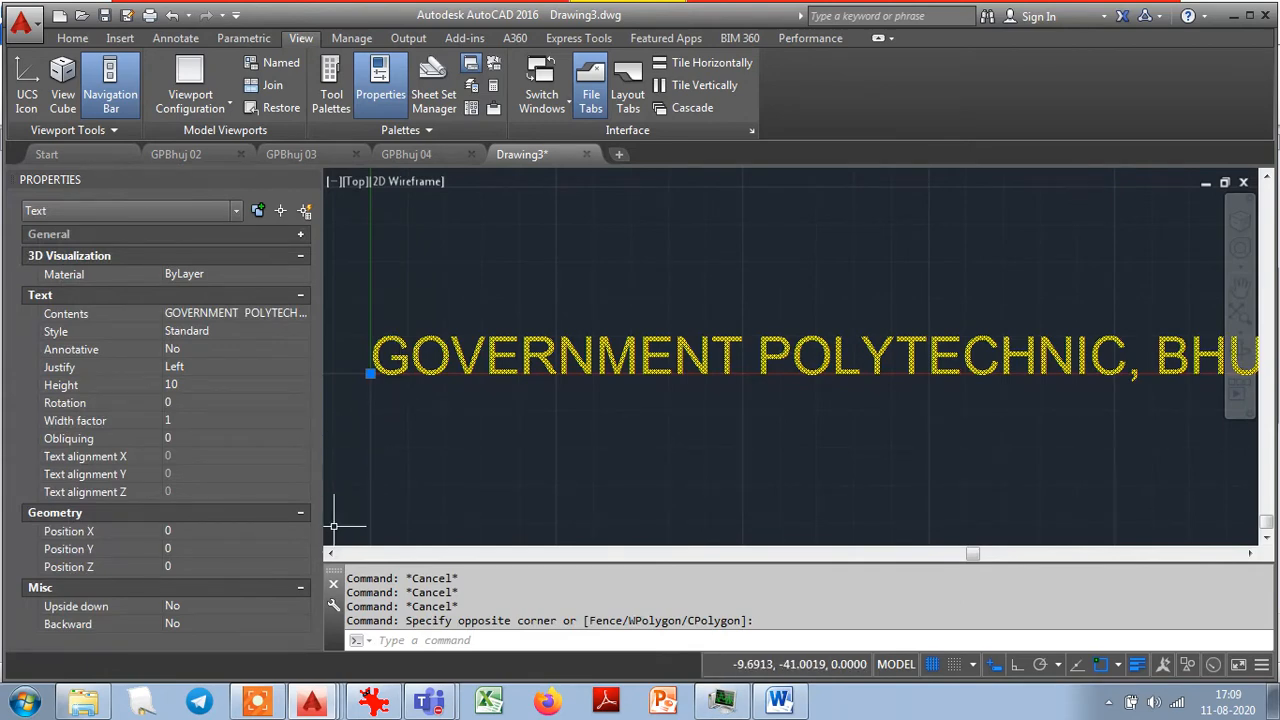
left_click(70, 38)
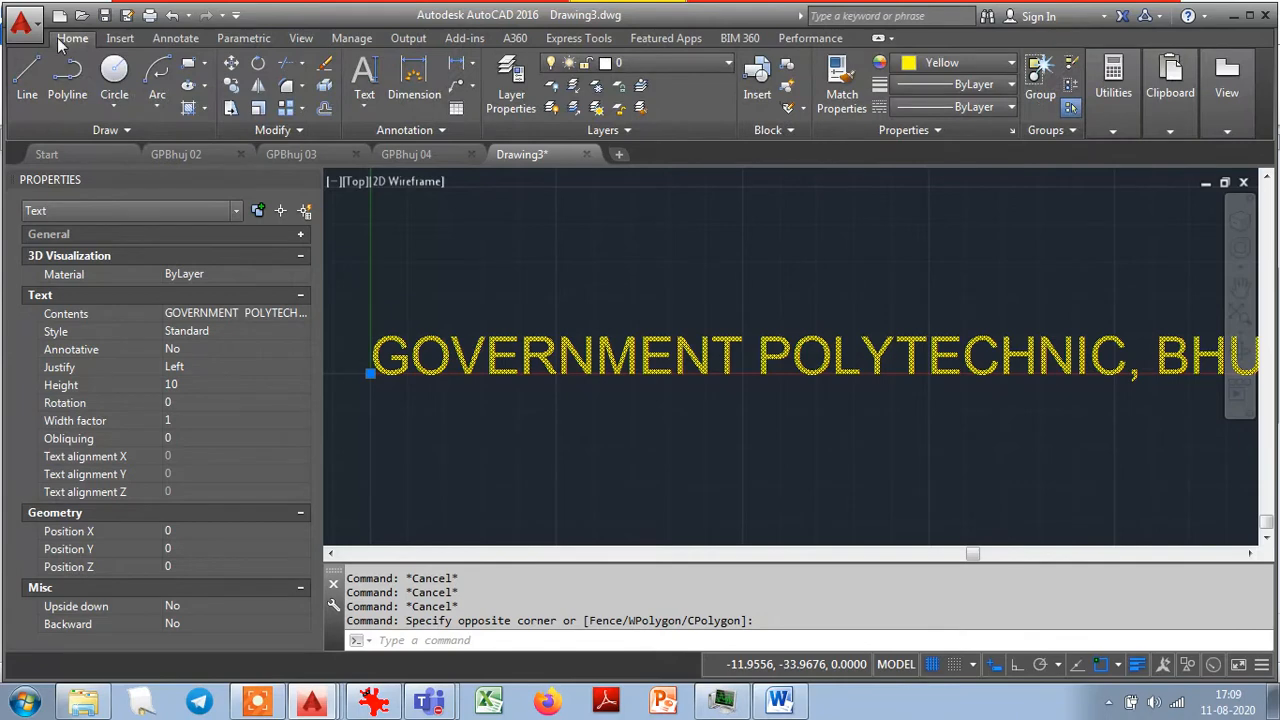
left_click(27, 72)
type("0,0")
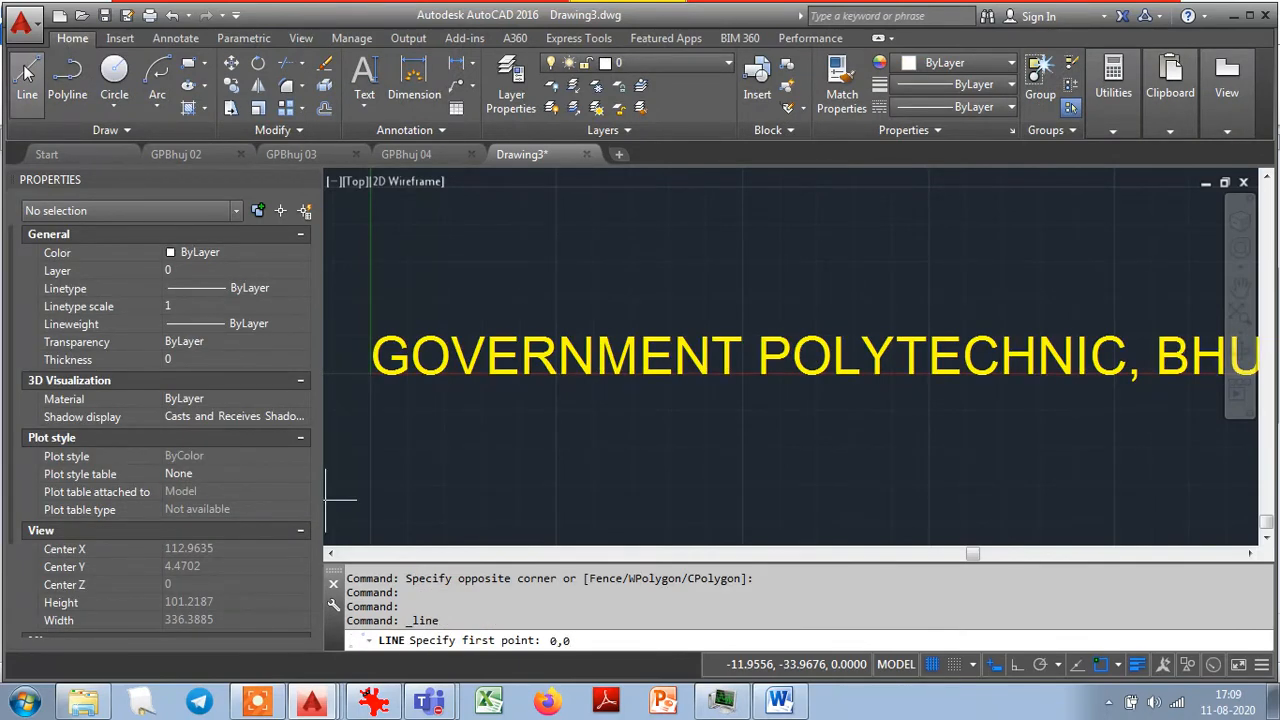
key("Return")
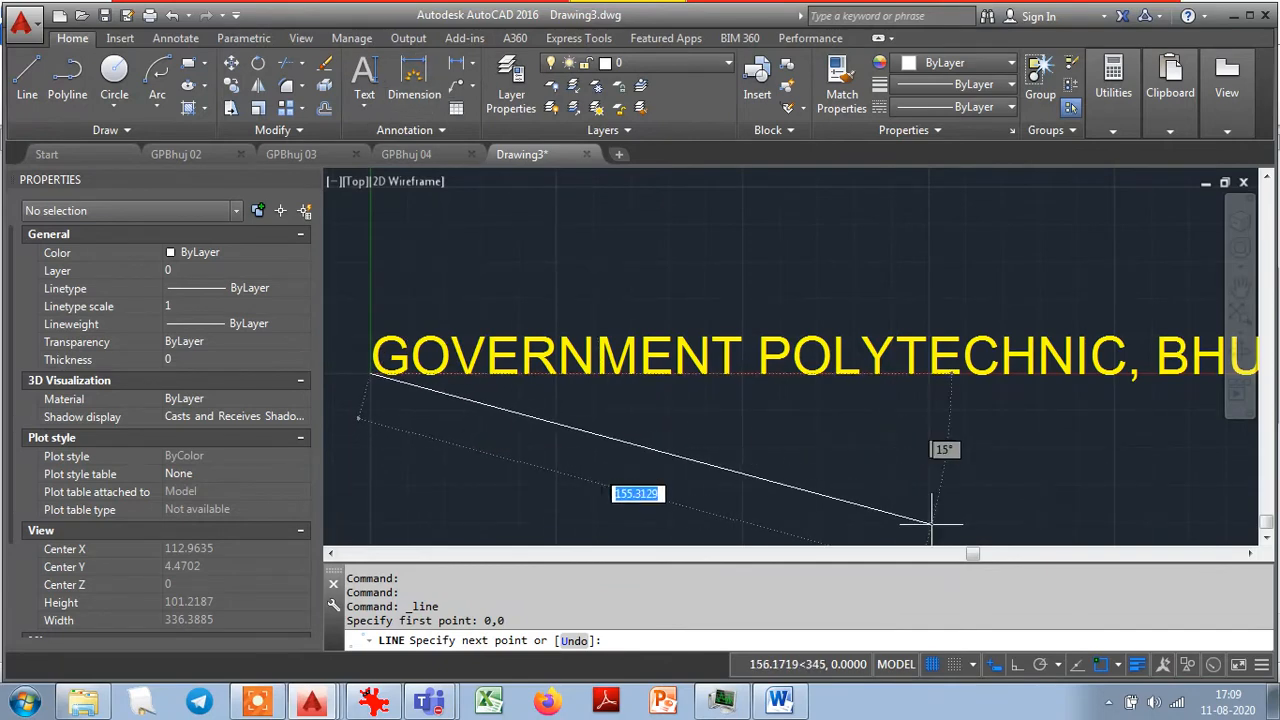
left_click(1016, 665)
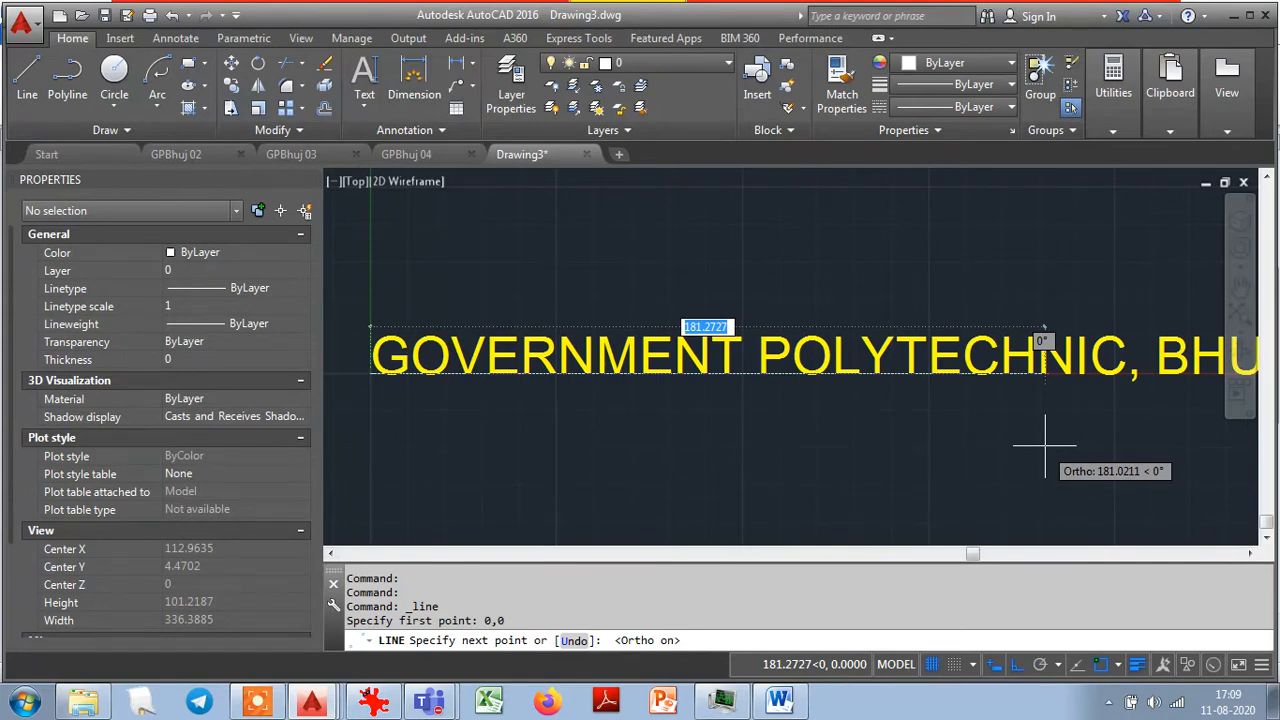
type("200")
key("Return")
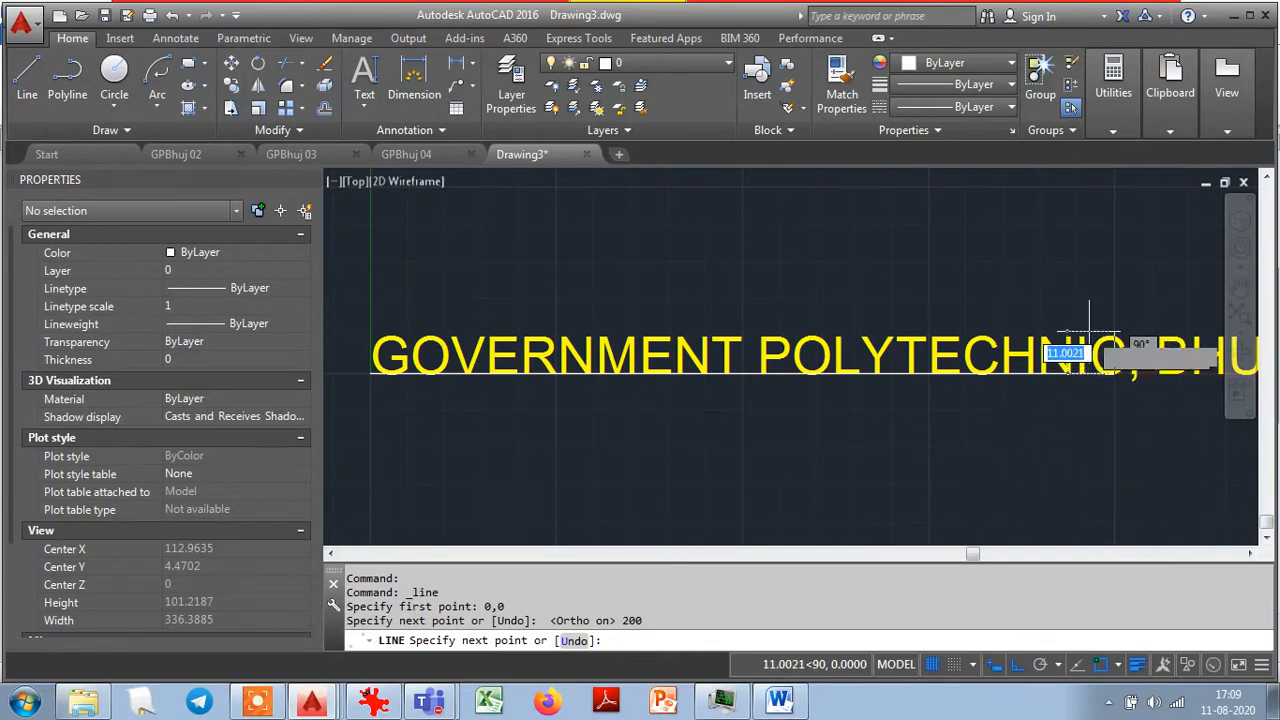
Complete the rectangular outline with a 25-unit vertical edge and a 200-unit upper edge, and close it back to the origin.
type("25")
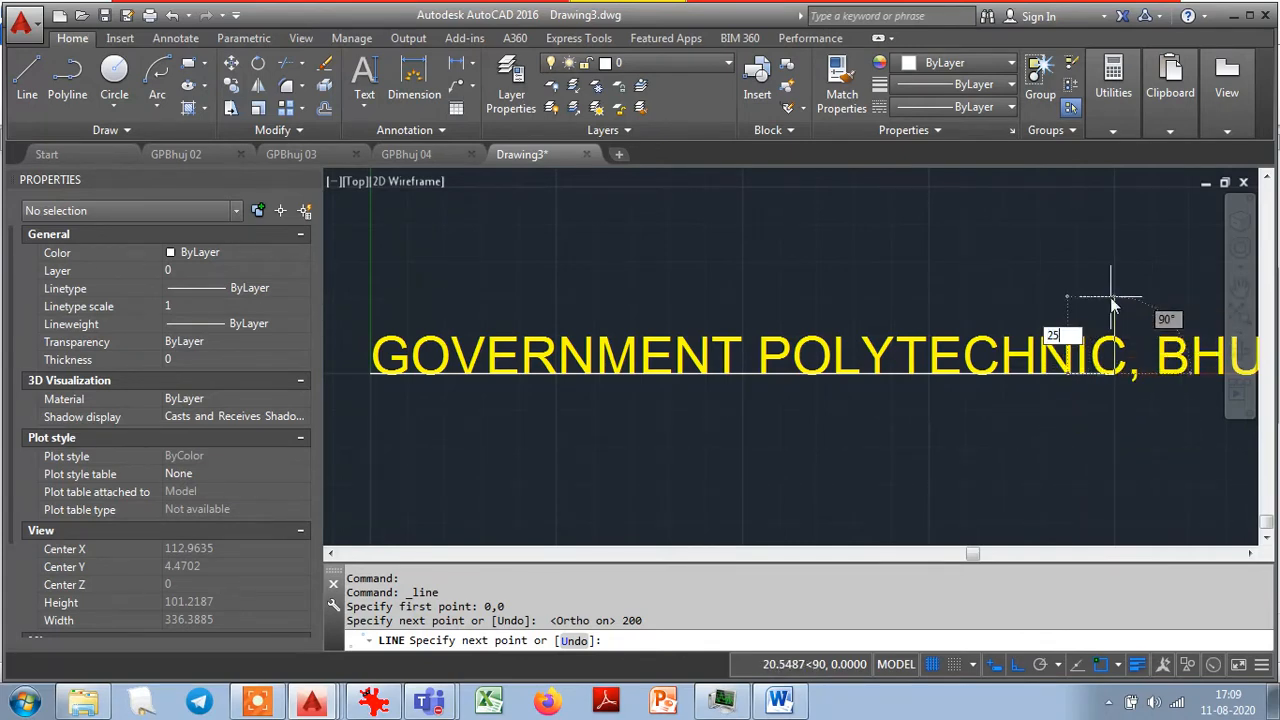
key("Return")
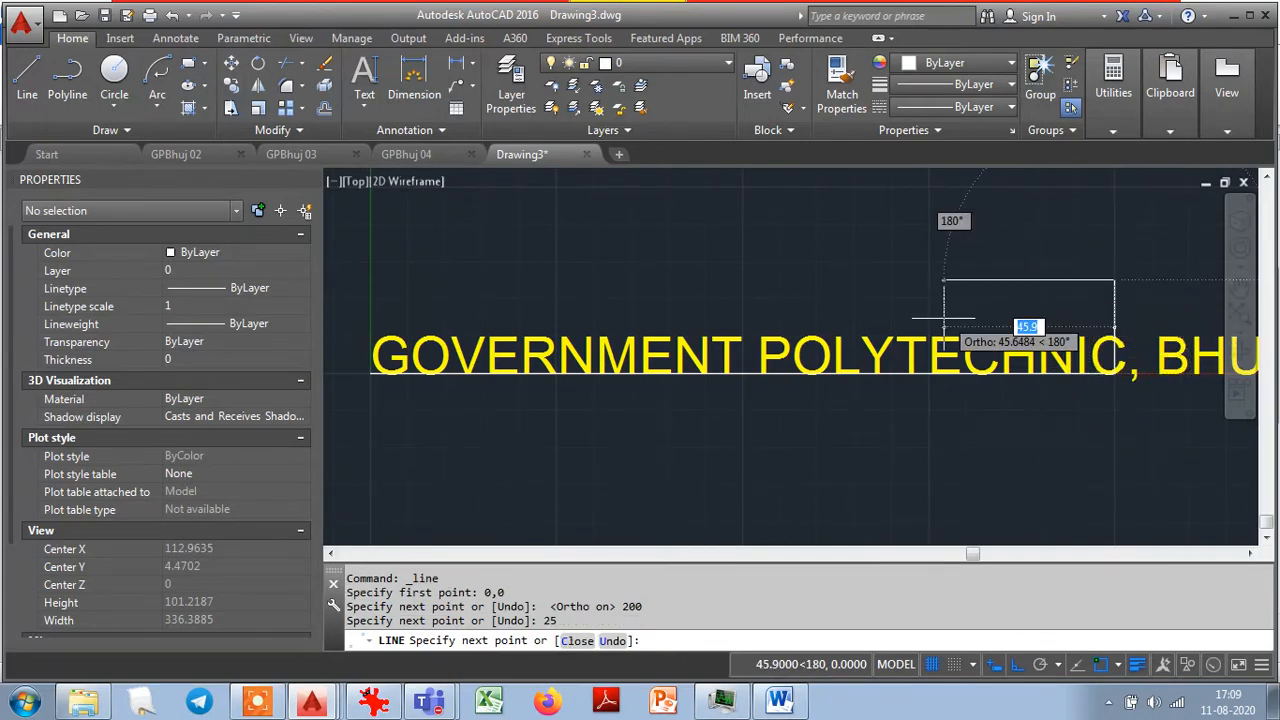
type("200")
key("Return")
type("c")
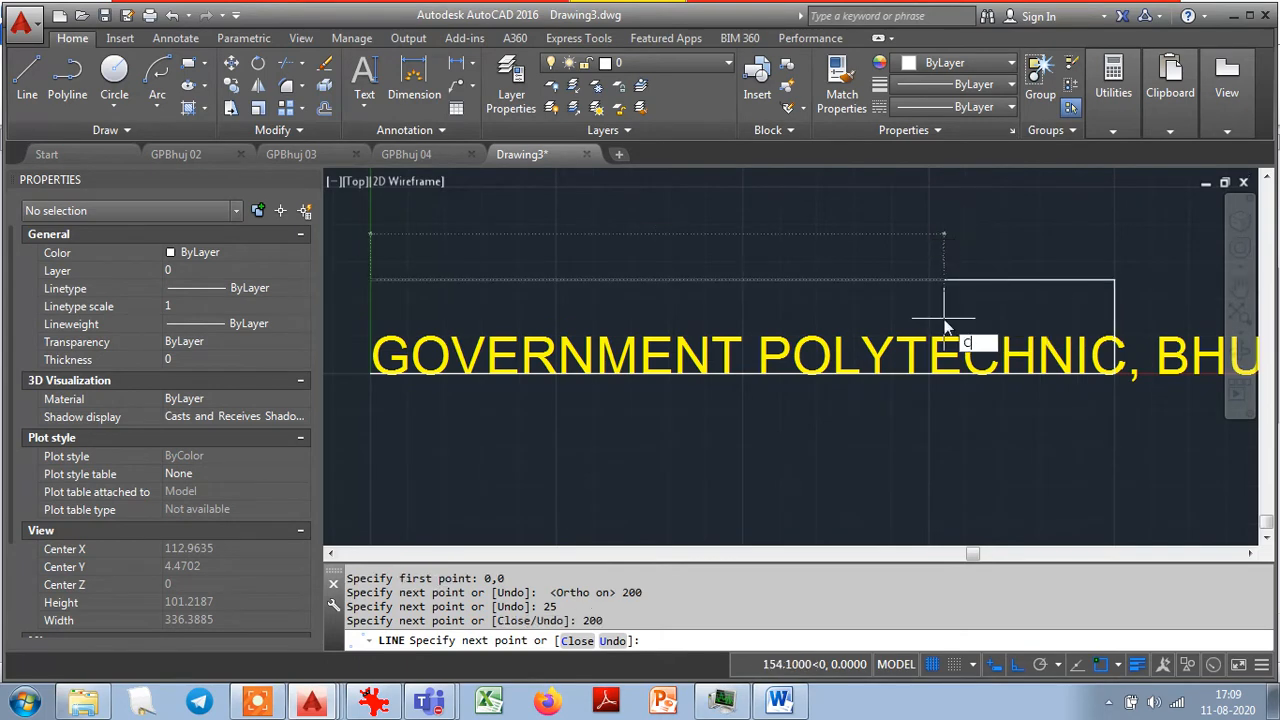
key("Return")
left_click(1007, 292)
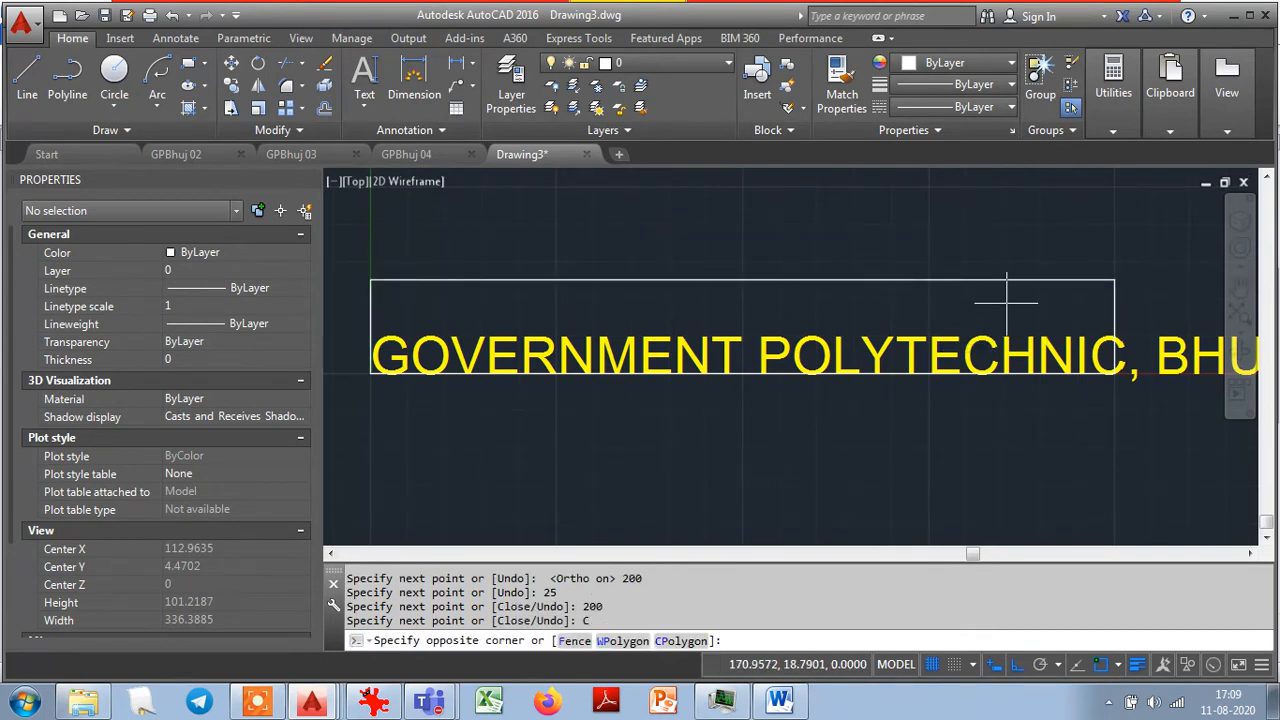
left_click(956, 264)
key("Escape")
key("Escape")
key("Escape")
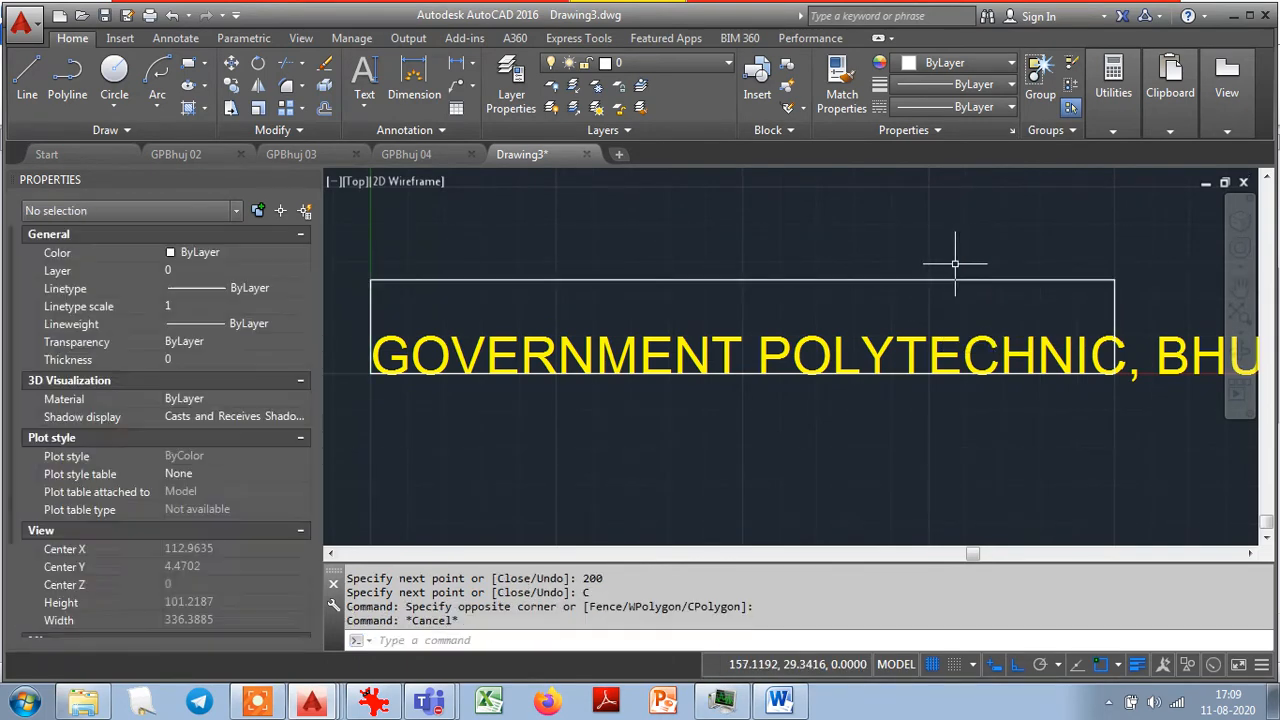
Select the four lines of the rectangular outline, set their color to Green, and clear the selection.
left_click(338, 442)
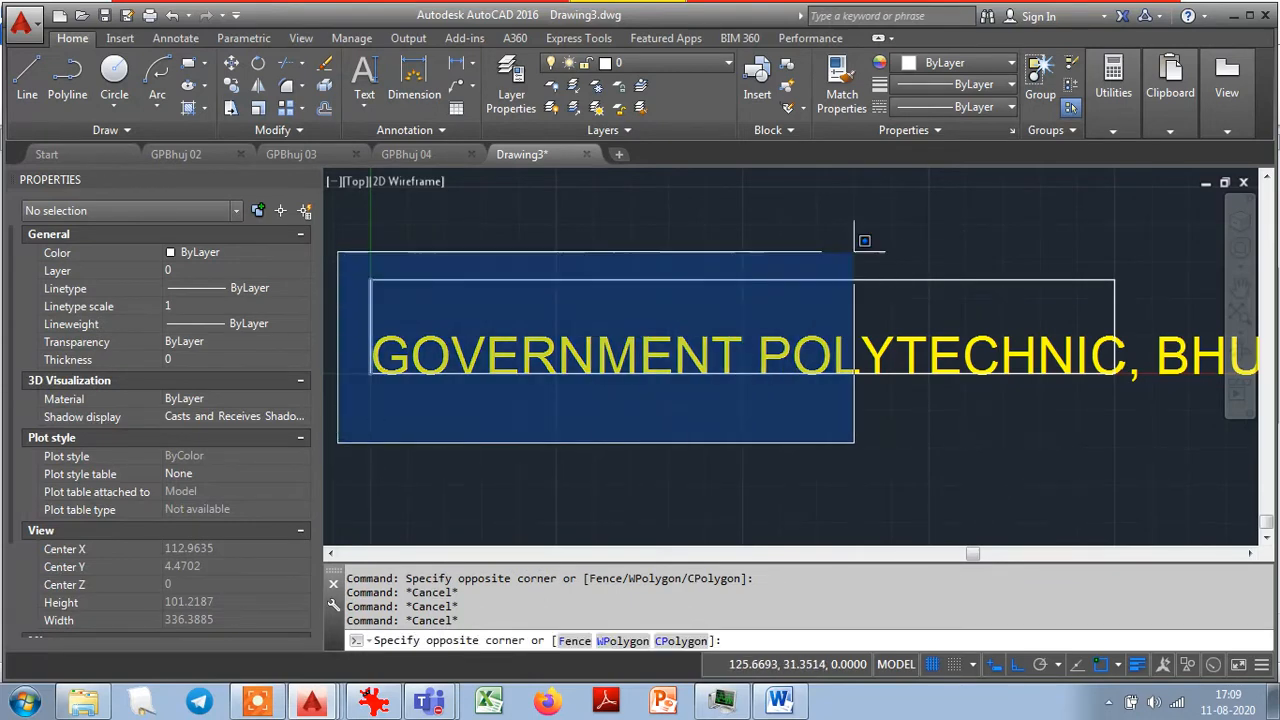
left_click(1150, 228)
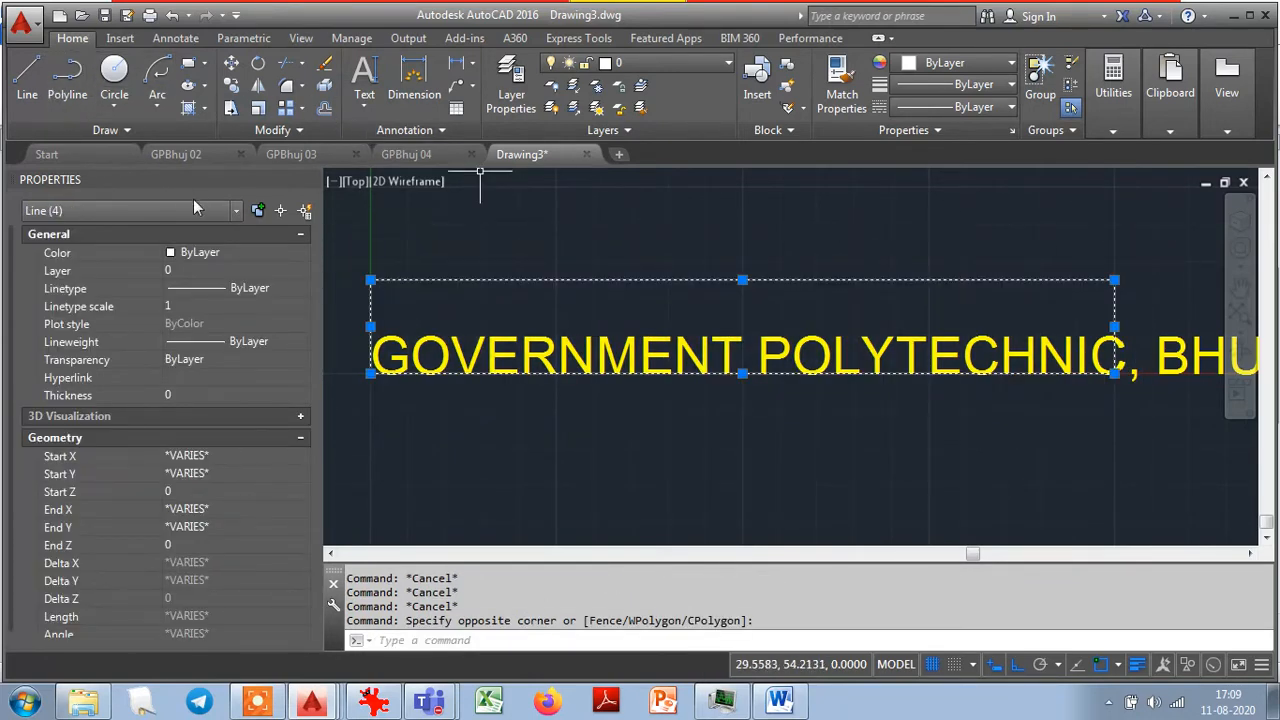
left_click(243, 250)
left_click(243, 250)
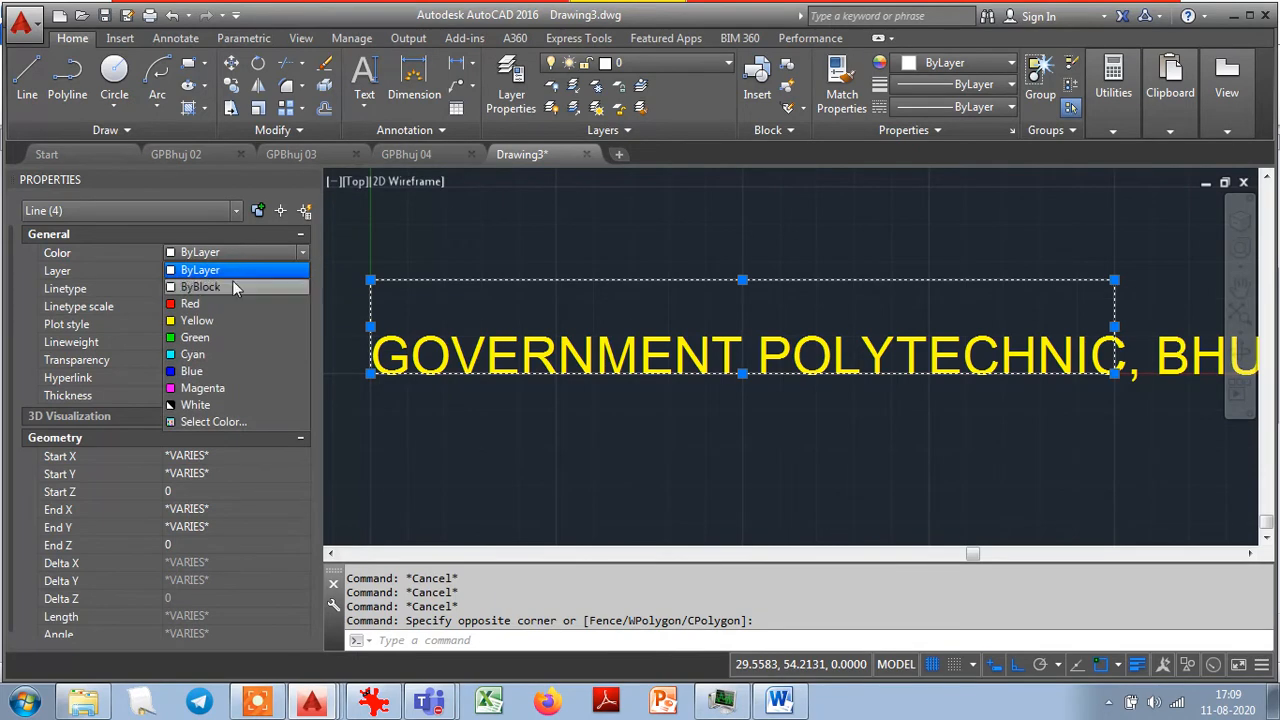
left_click(212, 340)
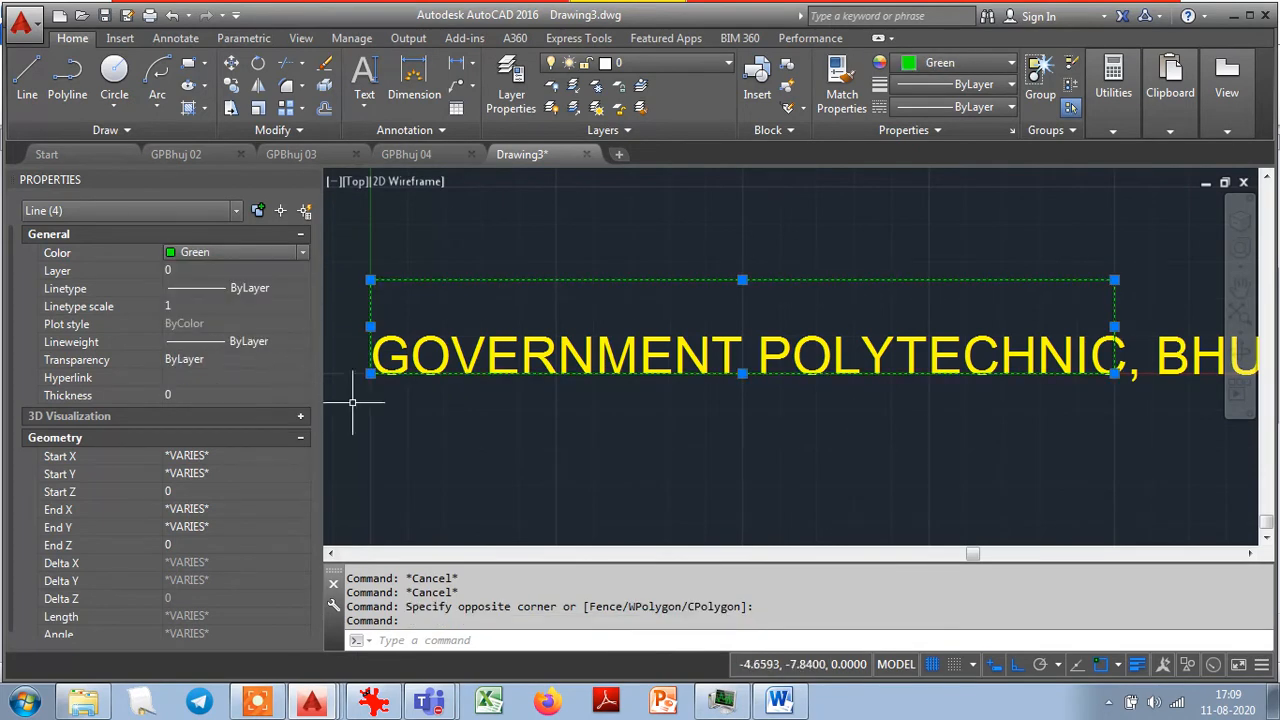
key("Escape")
scroll(551, 455, "down", 4)
scroll(551, 461, "up", 1)
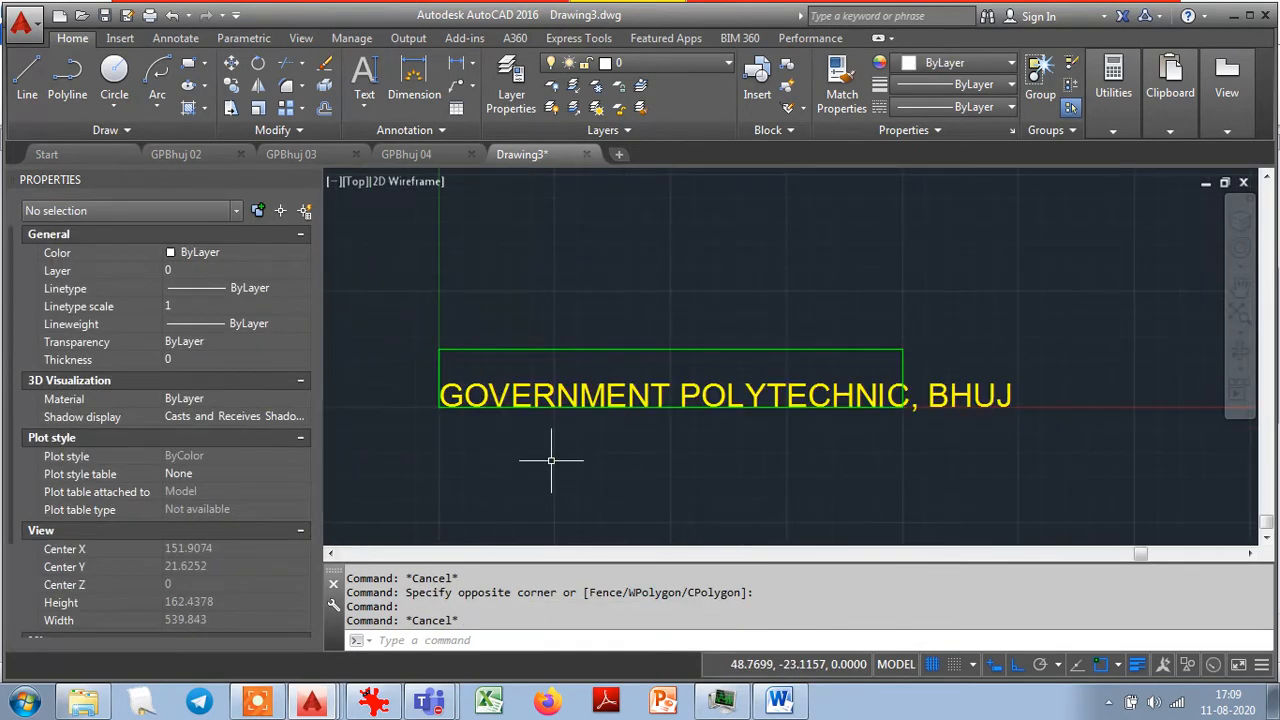
scroll(718, 455, "up", 3)
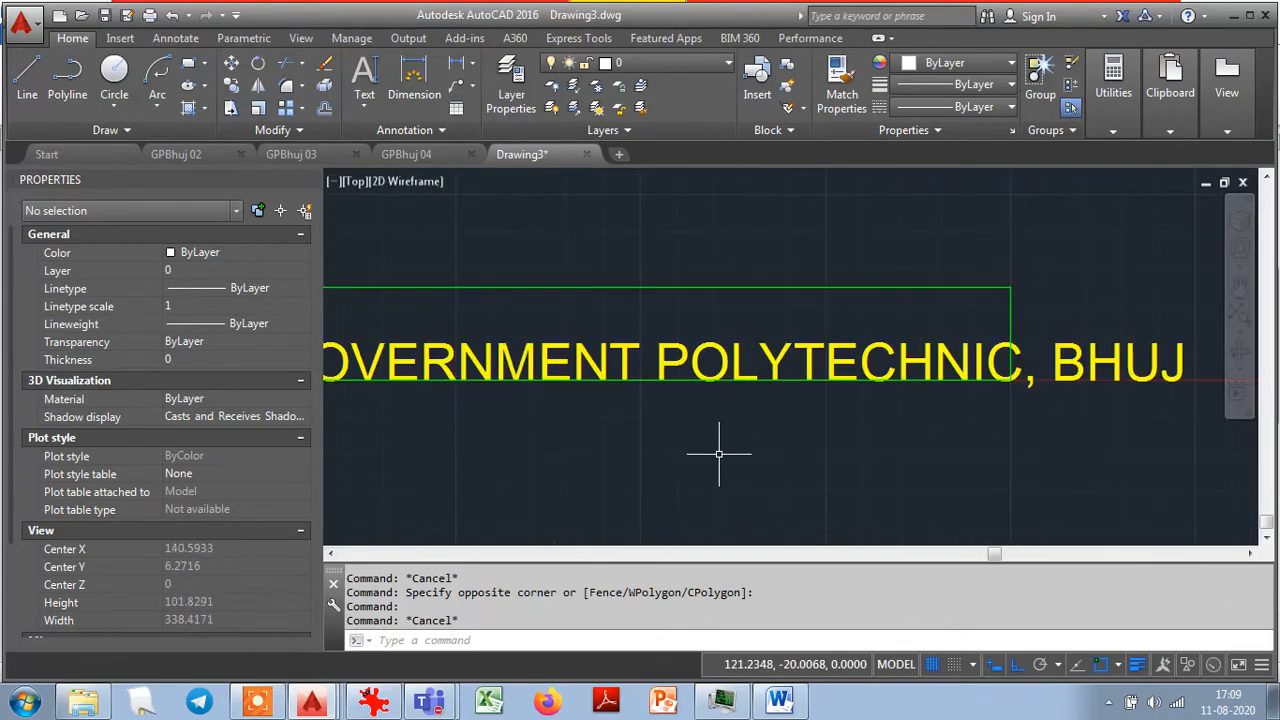
scroll(718, 455, "down", 2)
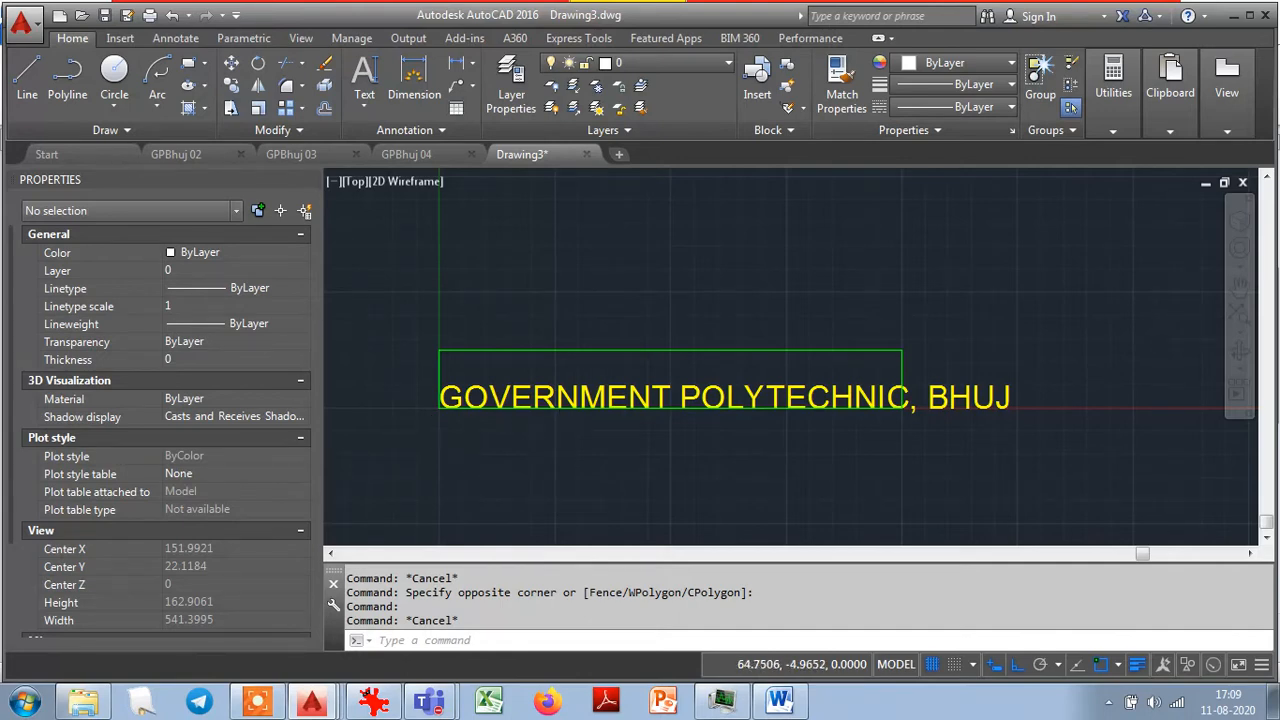
Select the GOVERNMENT POLYTECHNIC, BHUJ text and set its height to 15 and its rotation to 30.
left_click(967, 400)
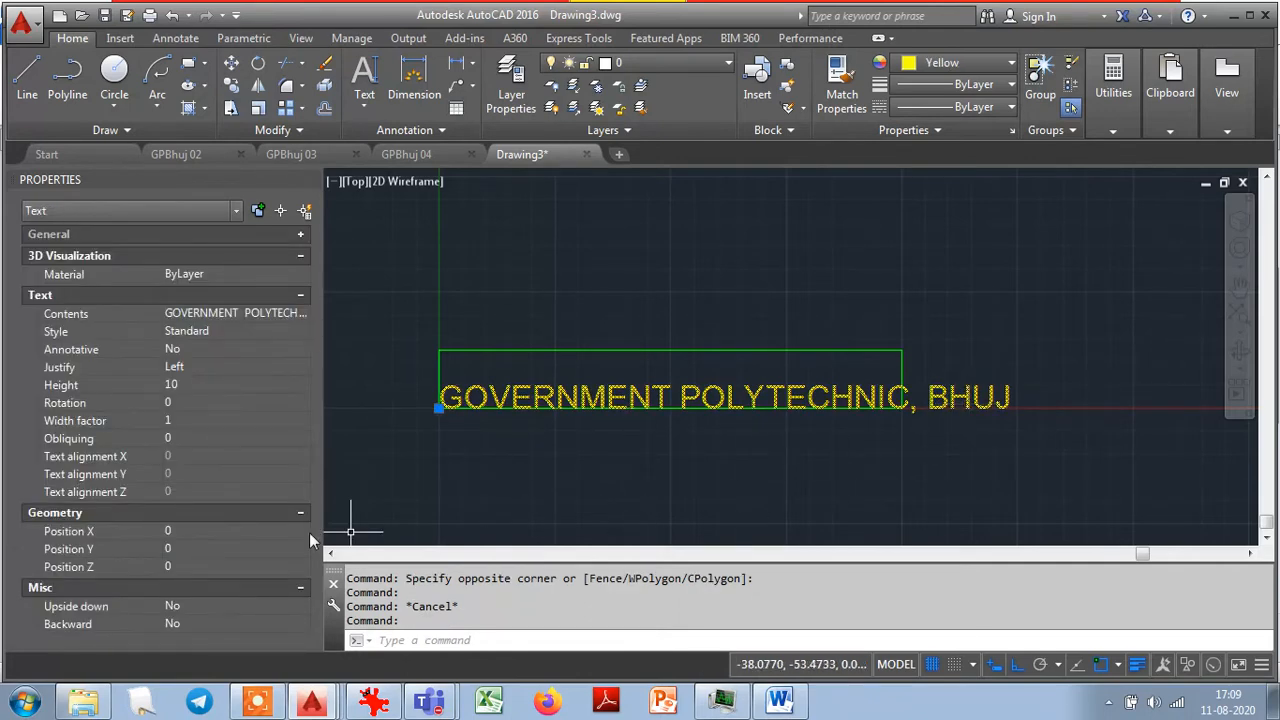
left_click(186, 384)
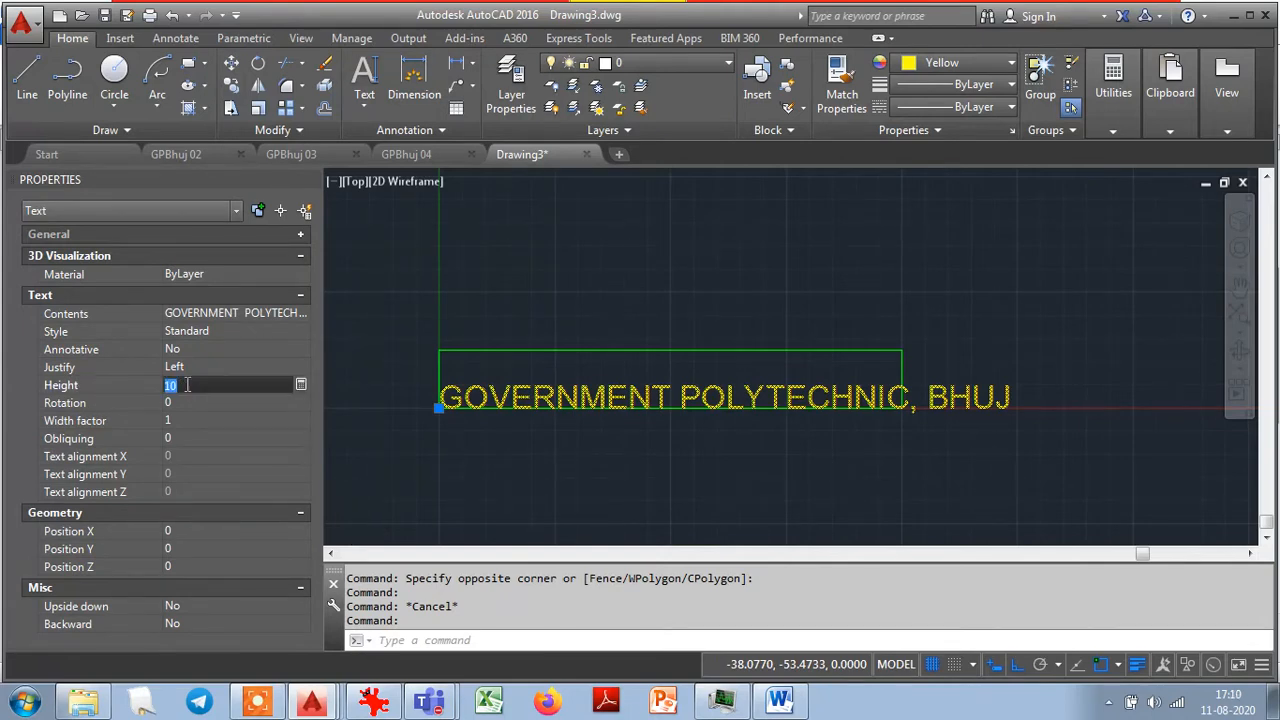
type("15")
key("Tab")
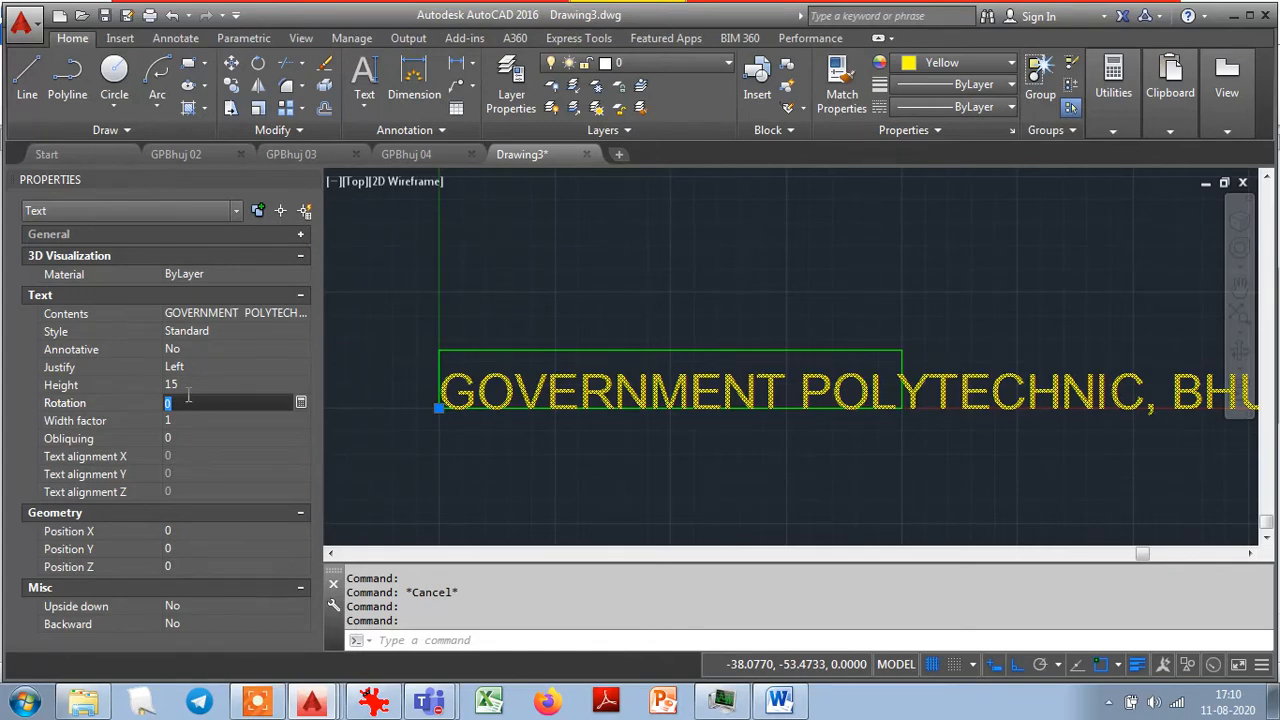
type("30")
key("Tab")
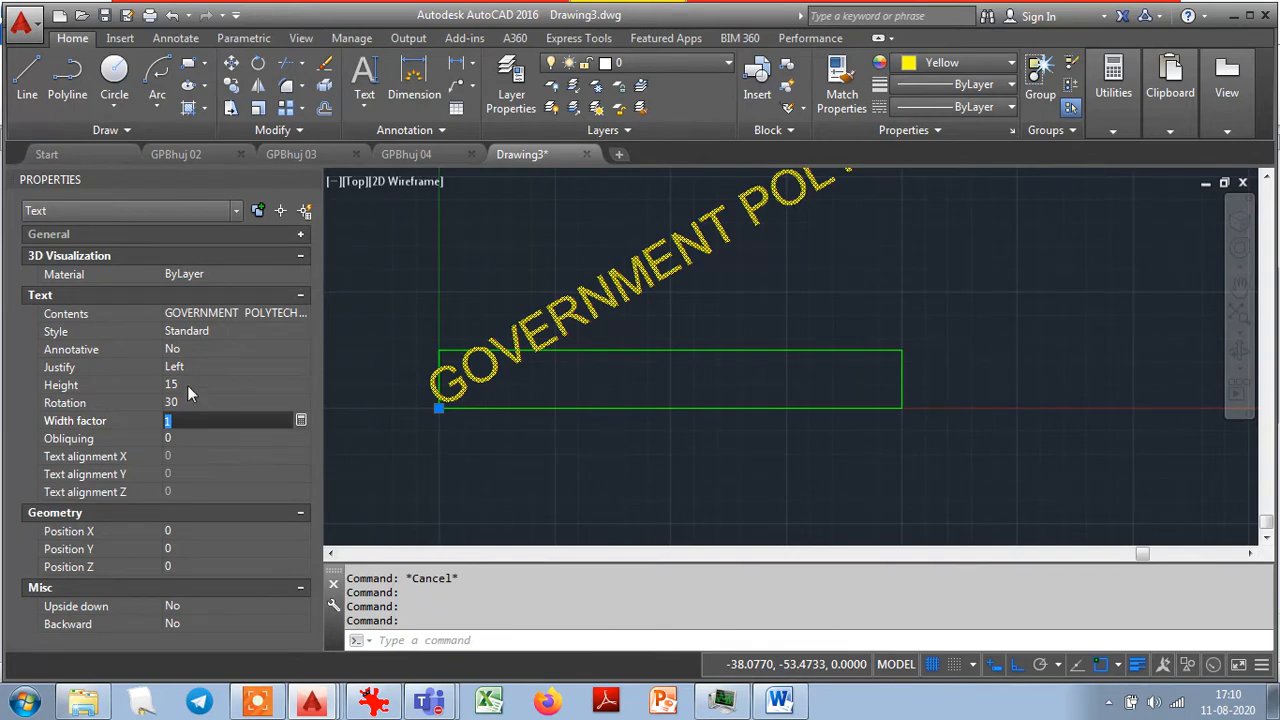
Set the heading text's height to 8 and its rotation to 0.
left_click(189, 385)
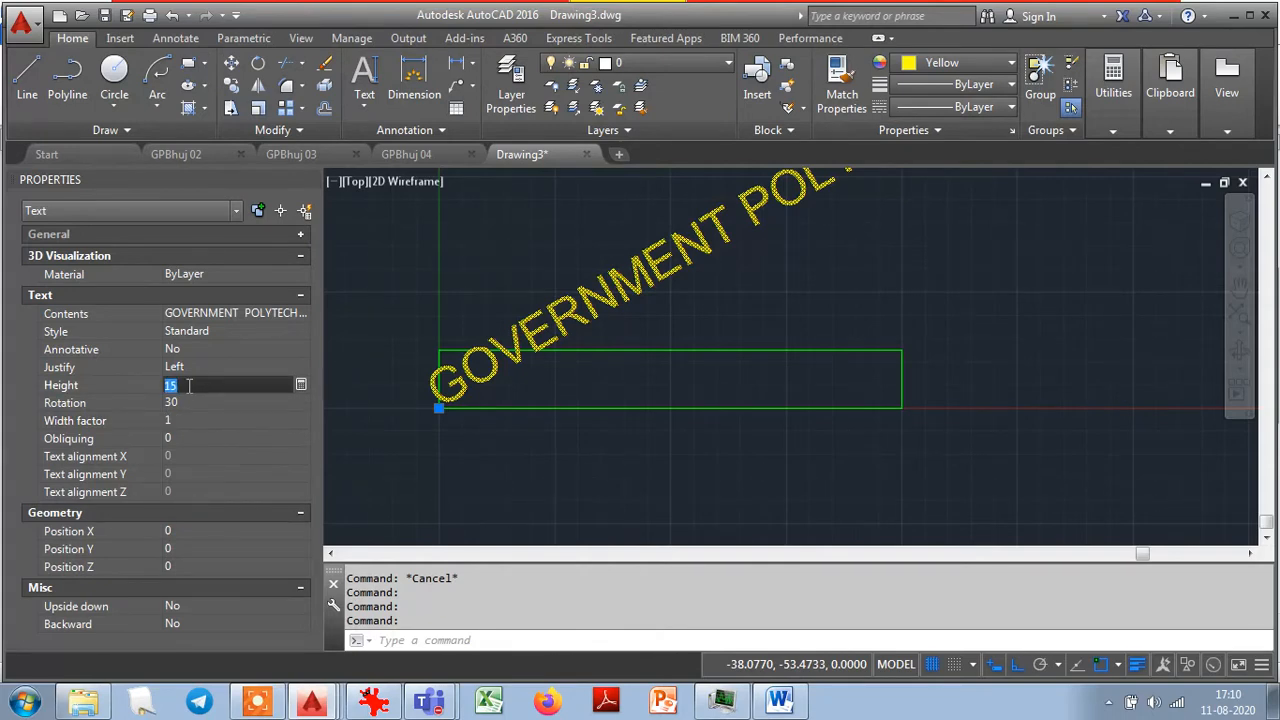
type("8")
key("Tab")
type("0")
key("Tab")
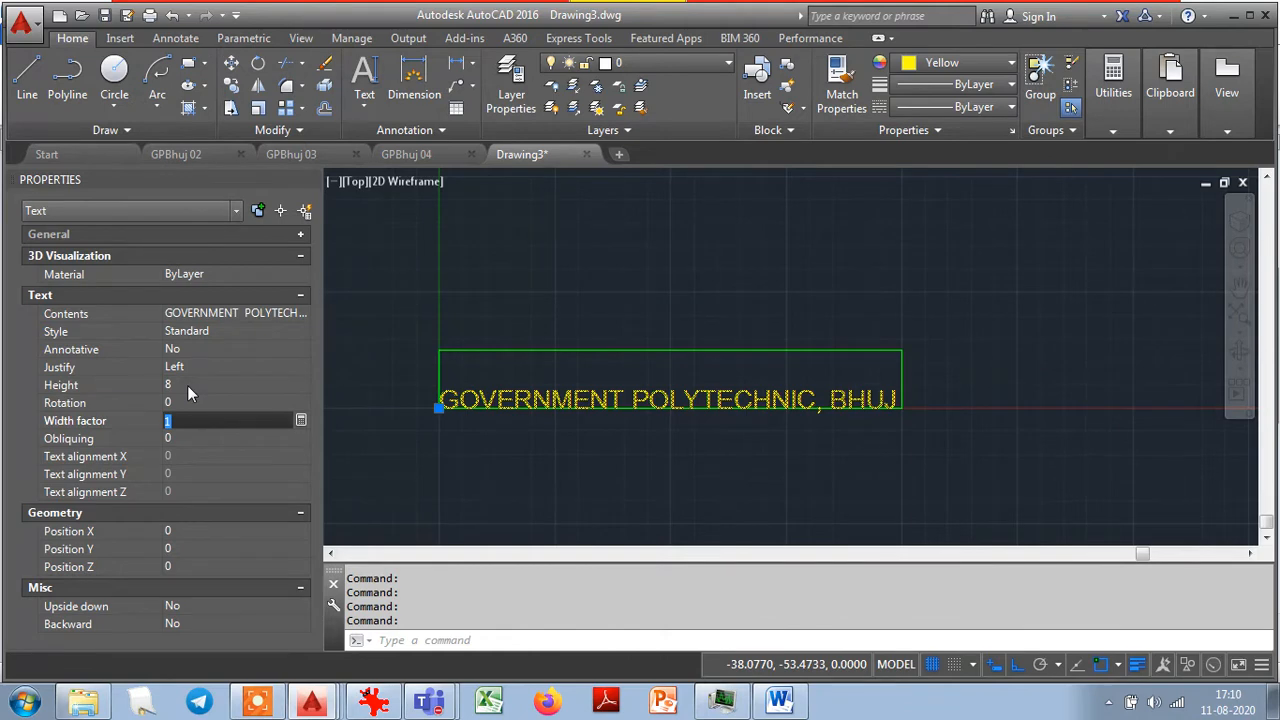
Try a width factor of 0.5 on the heading text and set it back to 1.
scroll(494, 425, "up", 6)
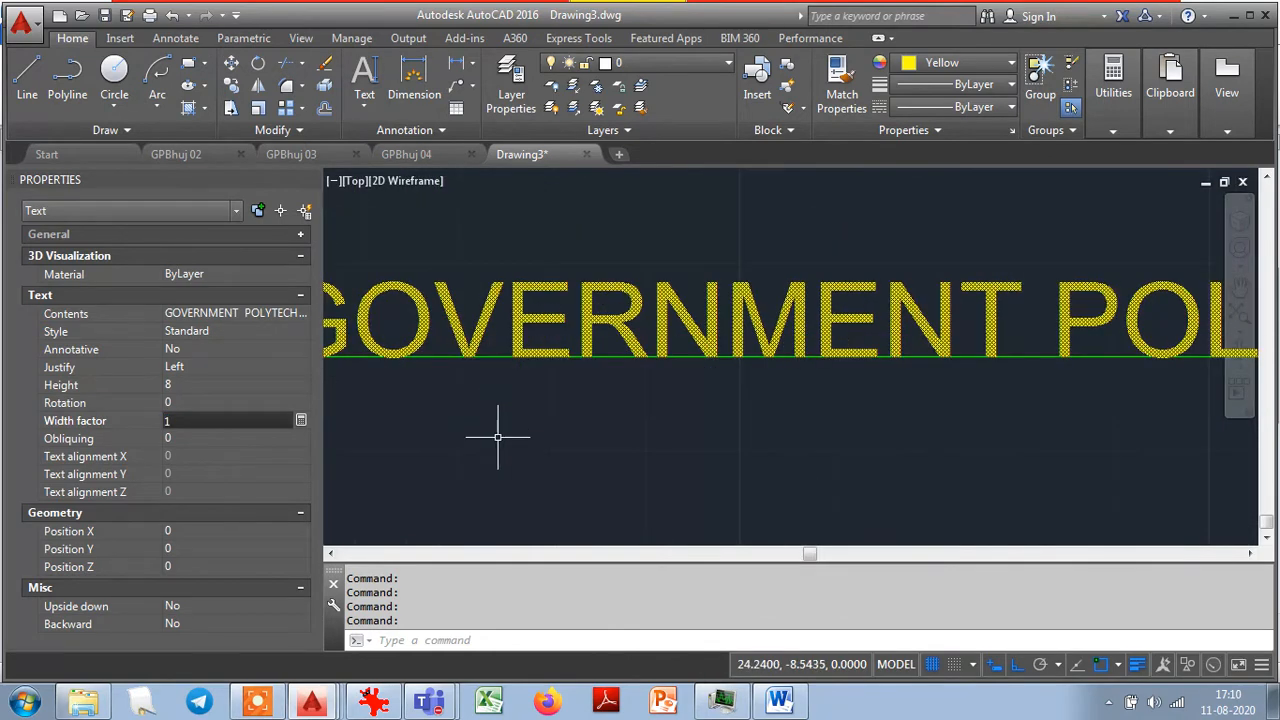
scroll(500, 437, "down", 4)
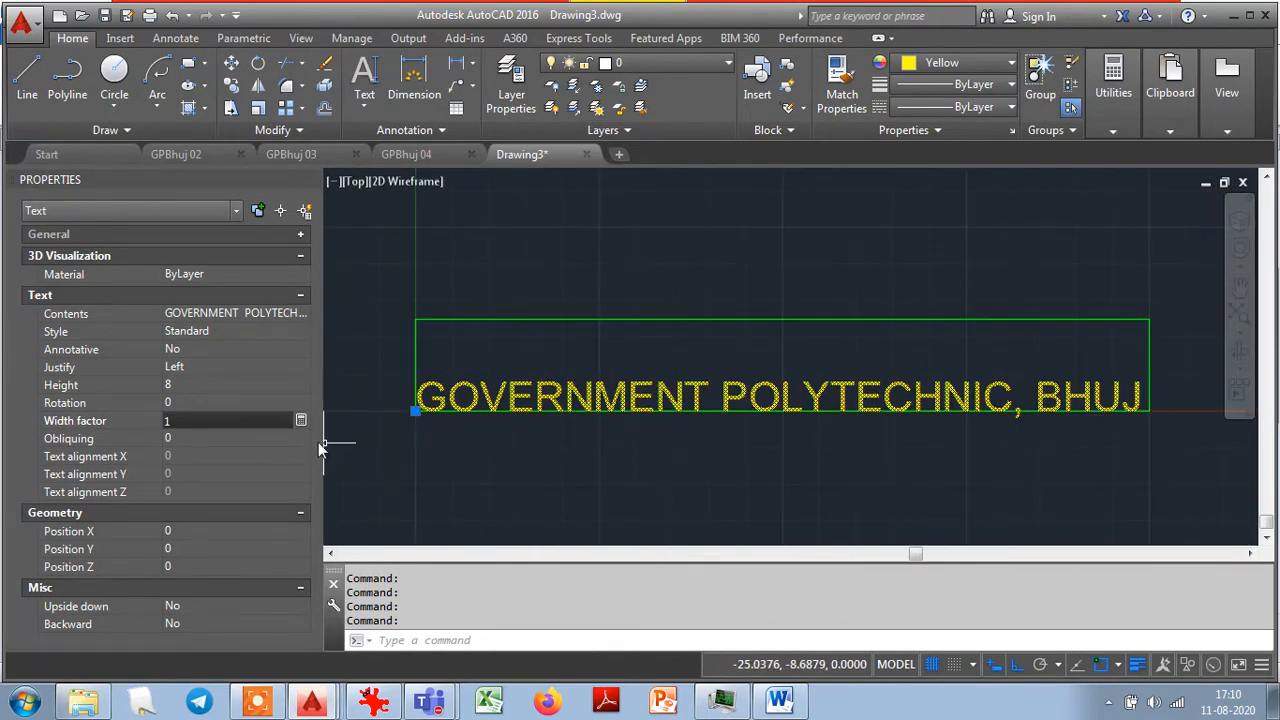
left_click(185, 422)
key("BackSpace")
type("0.5")
key("Tab")
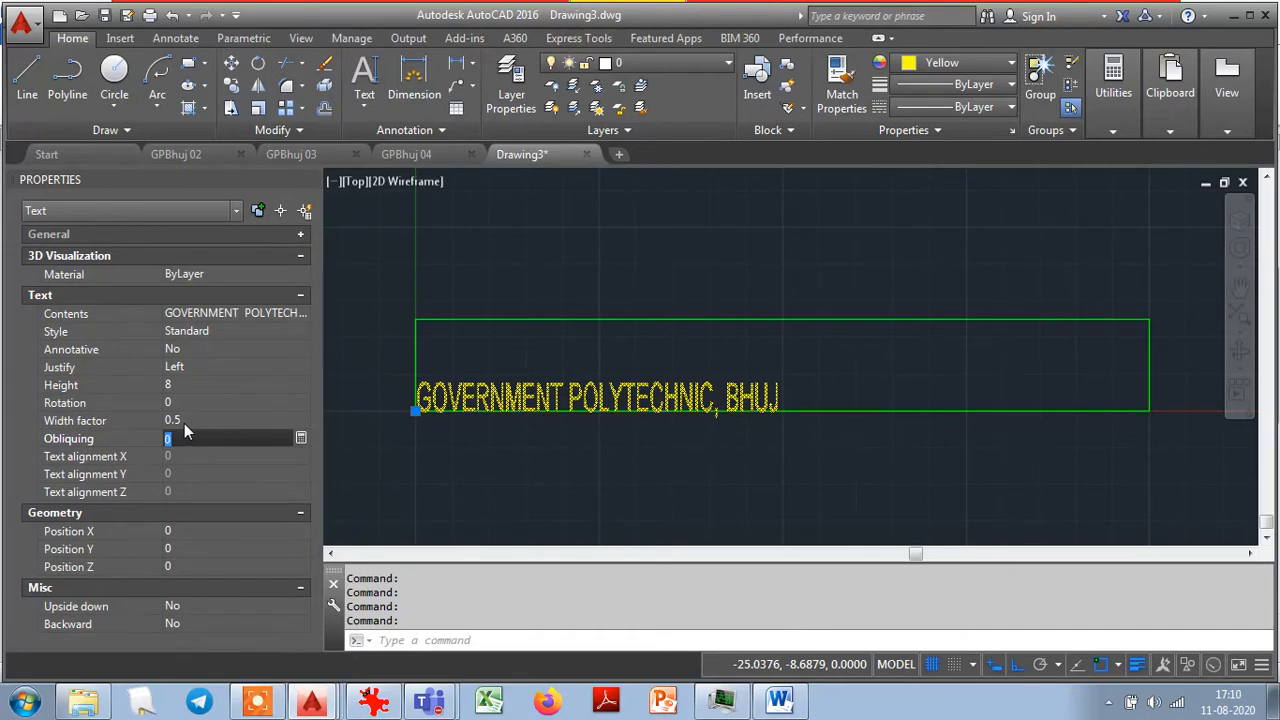
left_click(196, 420)
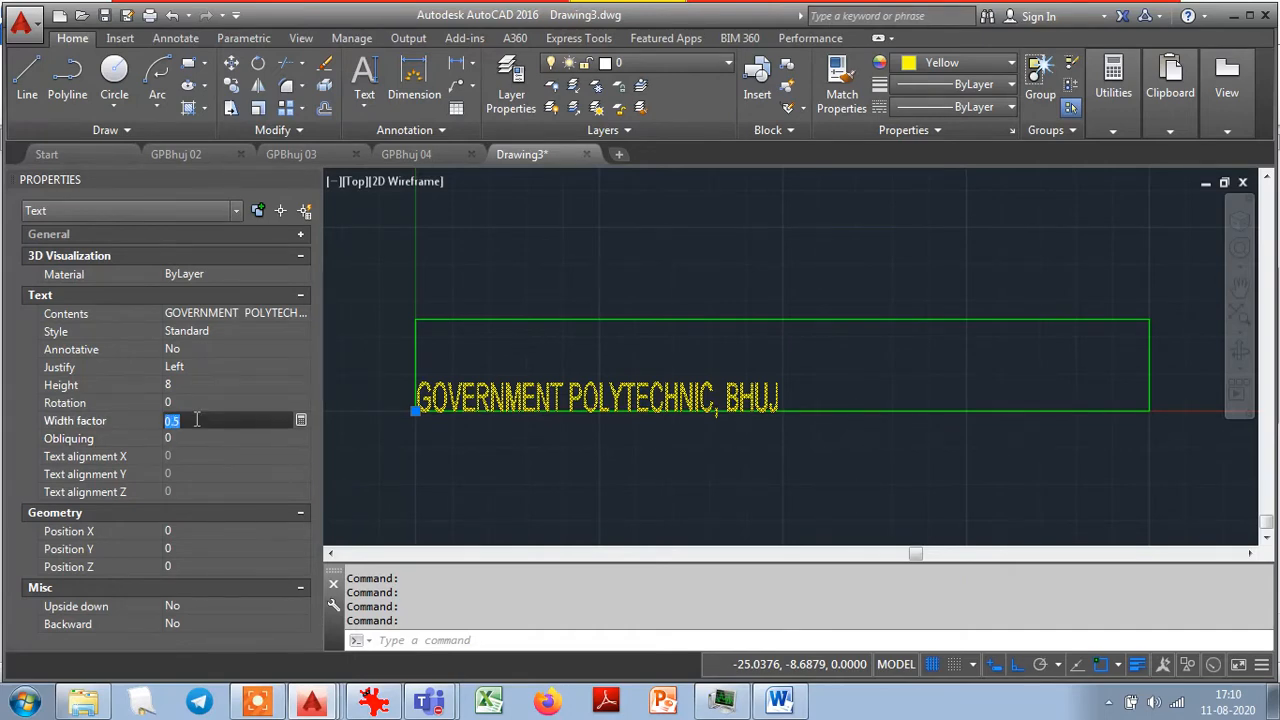
type("1")
key("Tab")
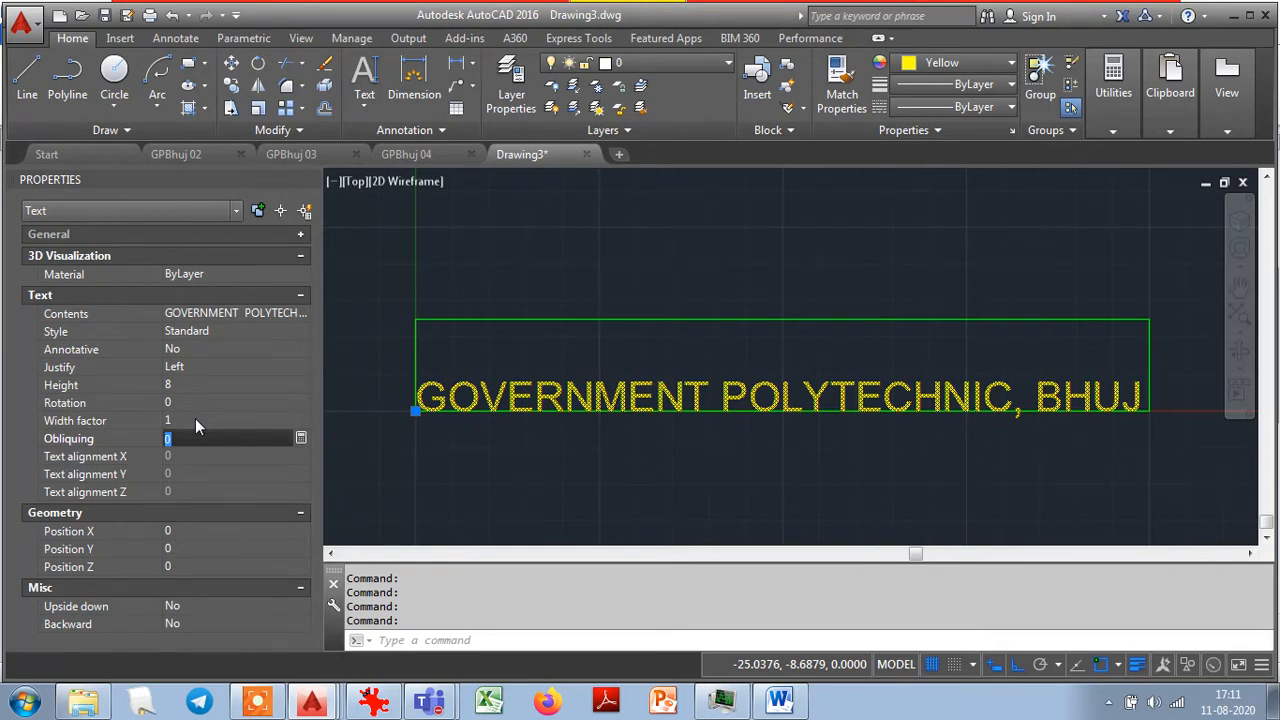
Try obliquing angles of 30 and 330 on the heading text and set the angle back to 0.
type("30")
key("Tab")
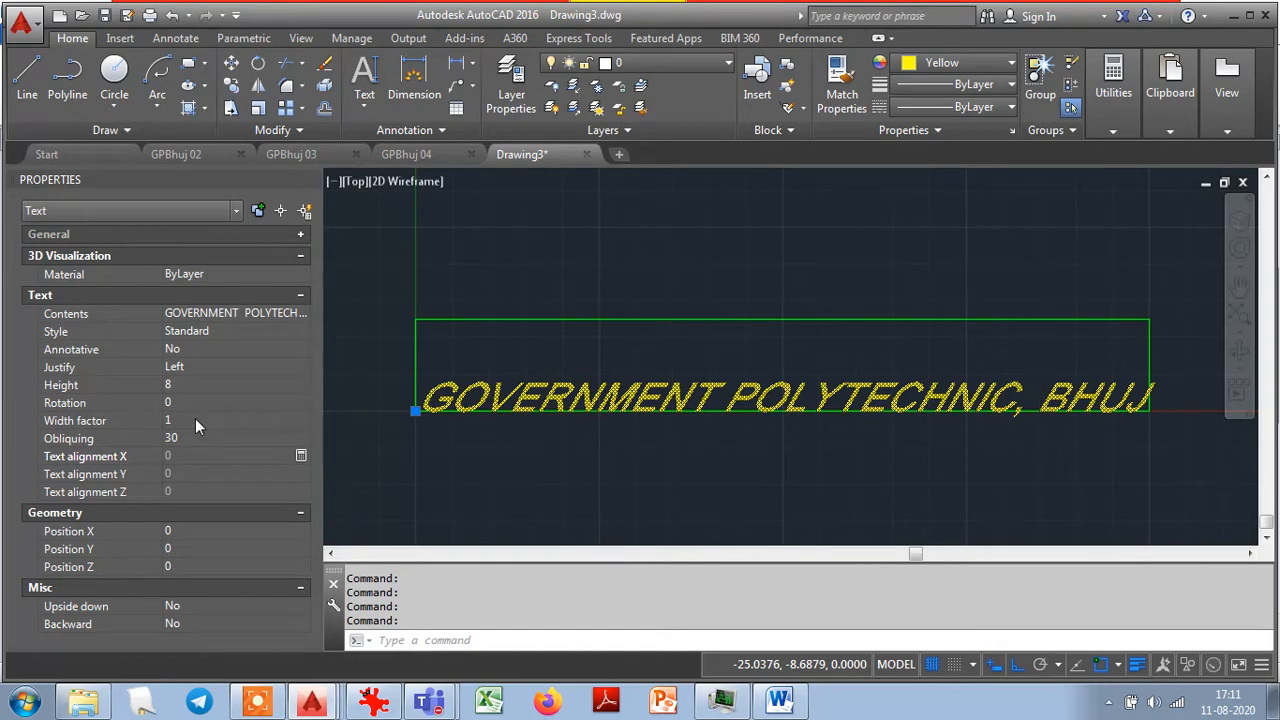
left_click(181, 437)
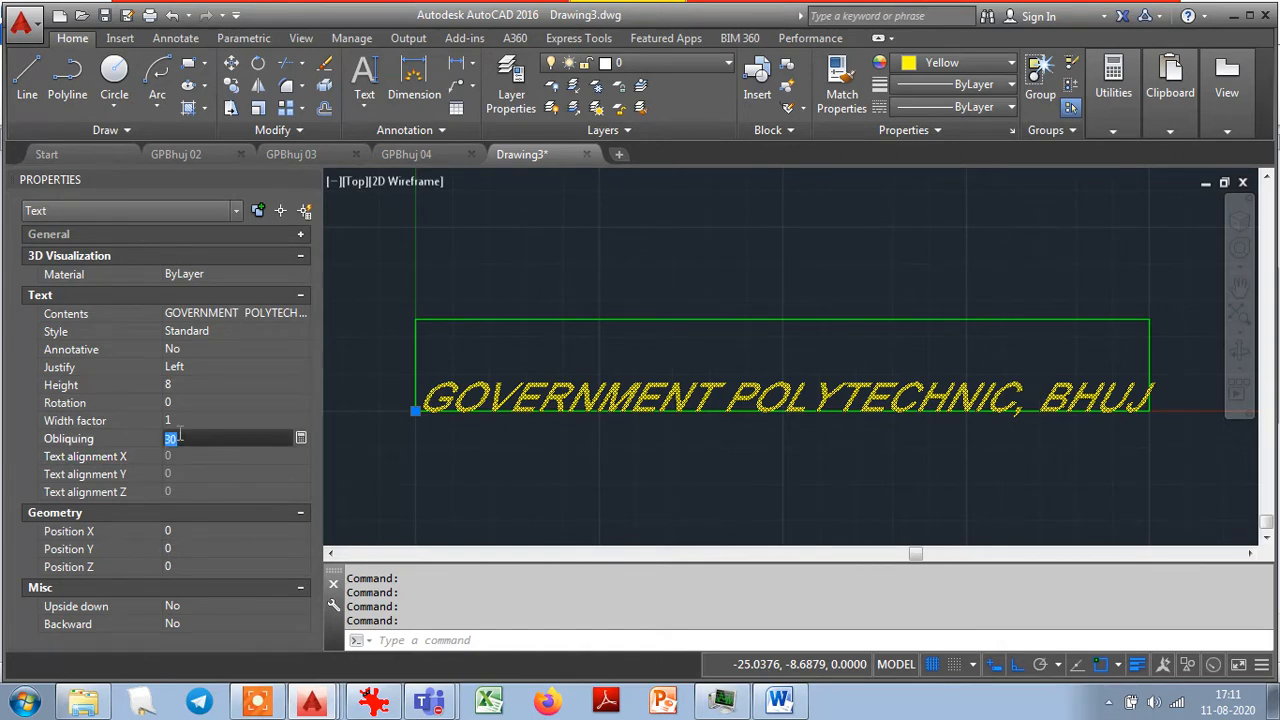
type("330")
key("Return")
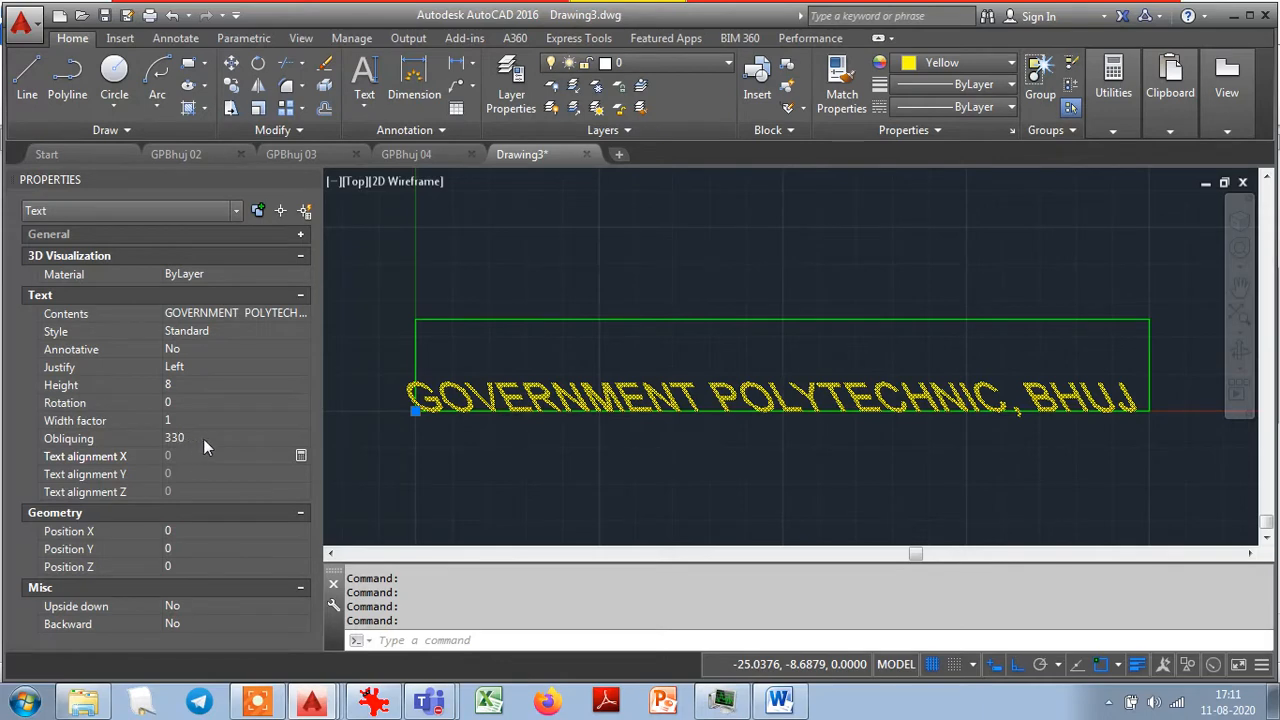
left_click(203, 439)
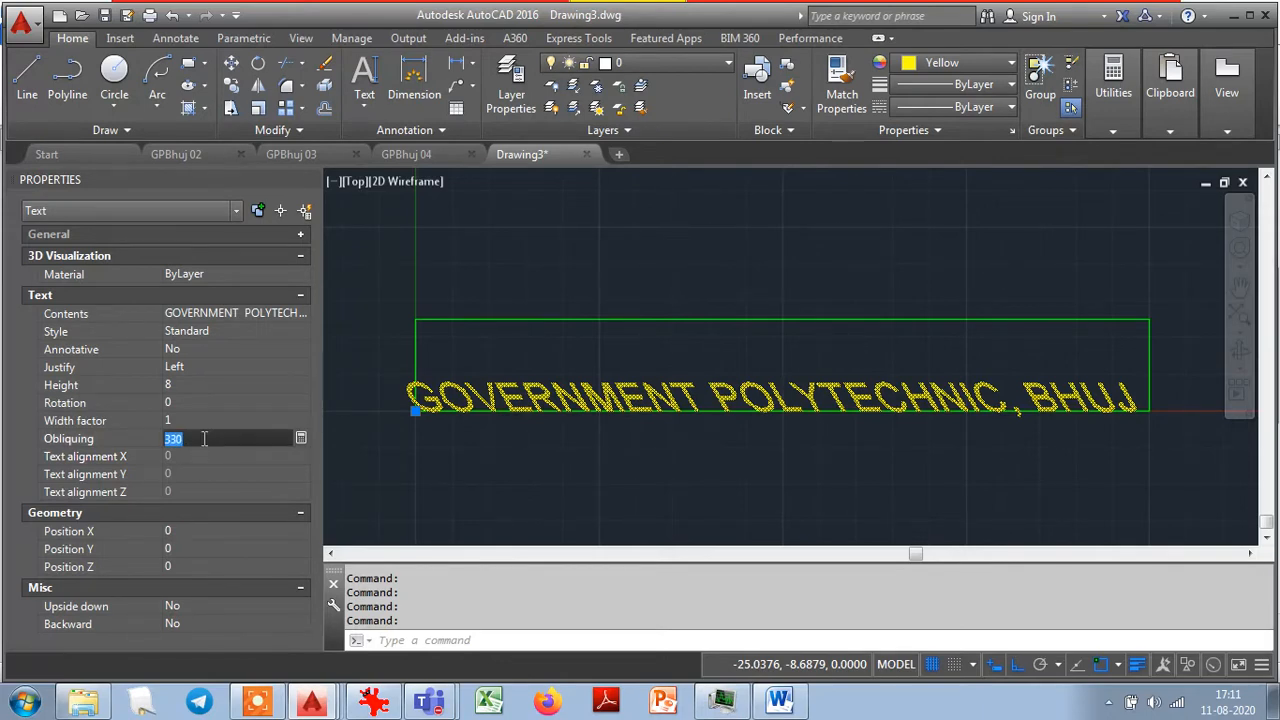
type("0")
key("Return")
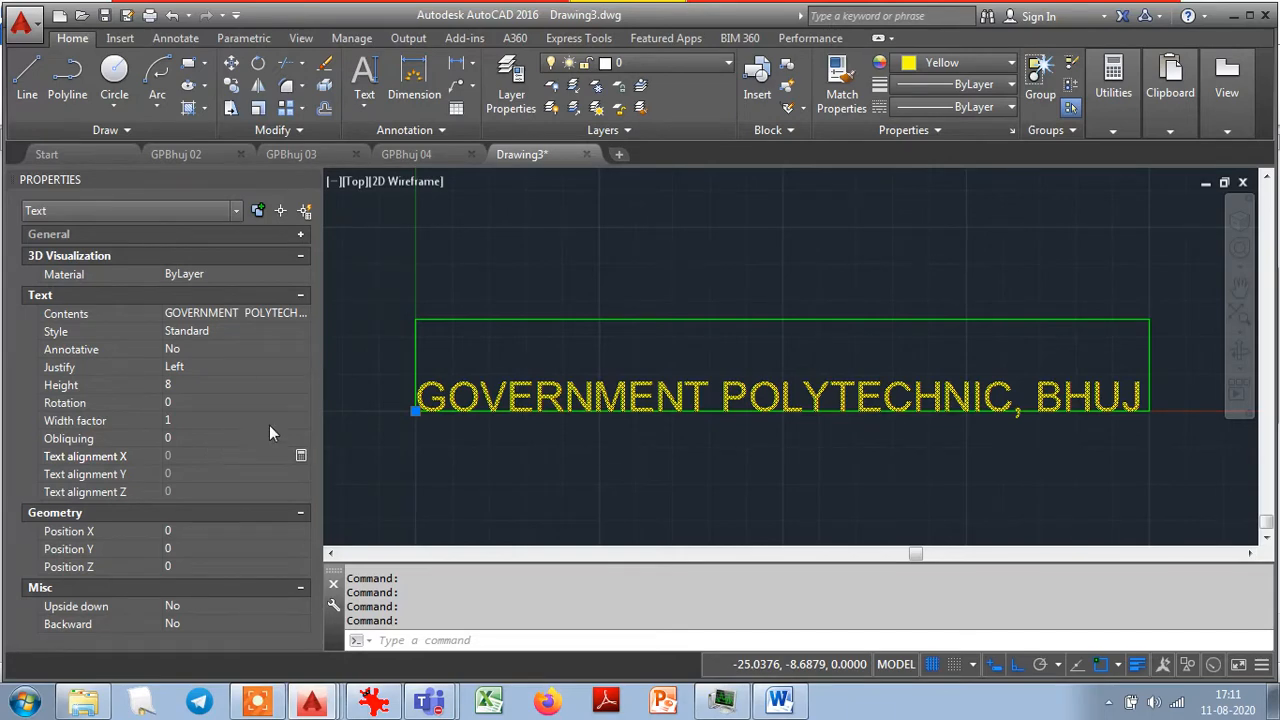
Try Center justification on the heading text and set it back to Left.
left_click(202, 368)
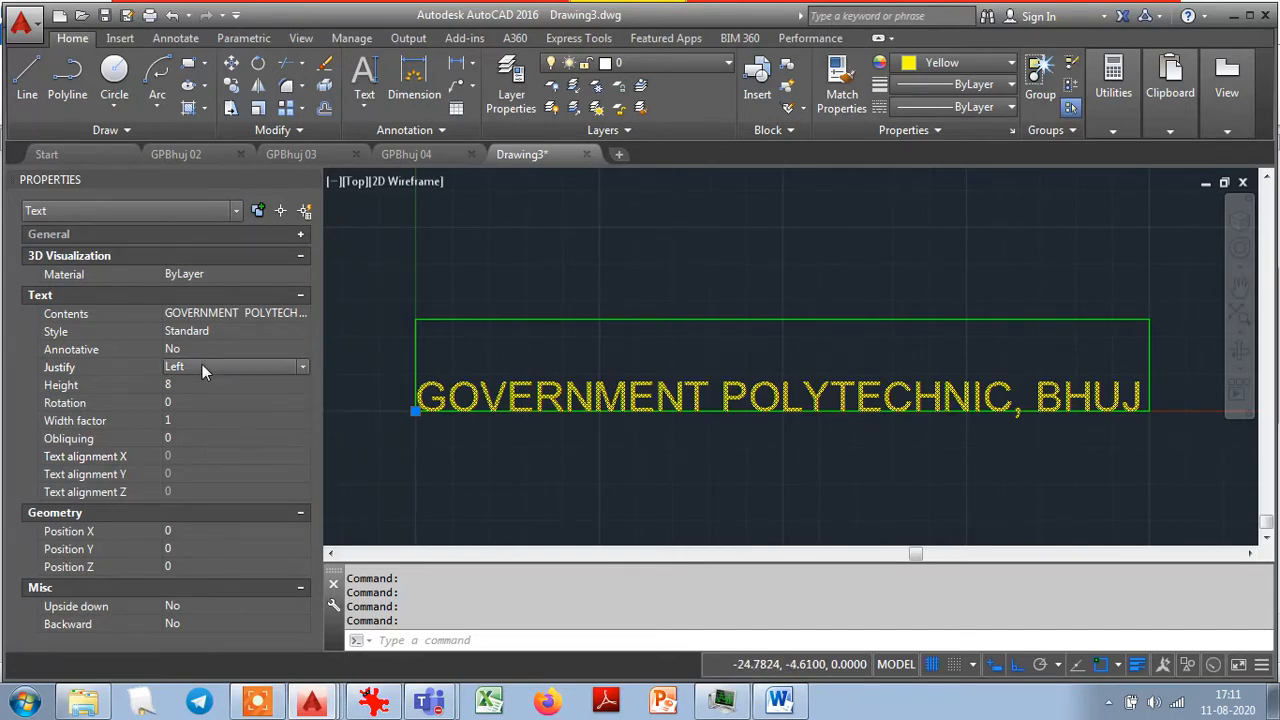
left_click(302, 368)
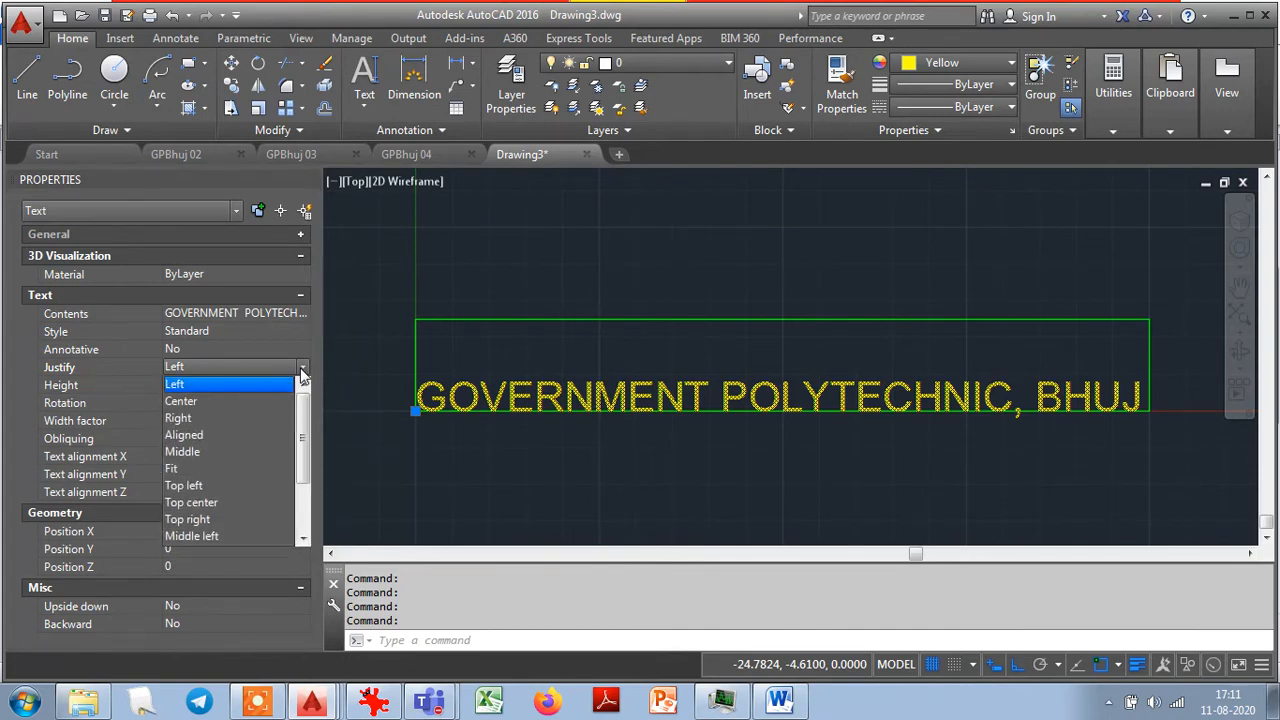
mouse_move(302, 410)
left_mouse_down()
mouse_move(306, 490)
mouse_move(314, 410)
left_mouse_up()
left_click(185, 401)
scroll(497, 467, "down", 3)
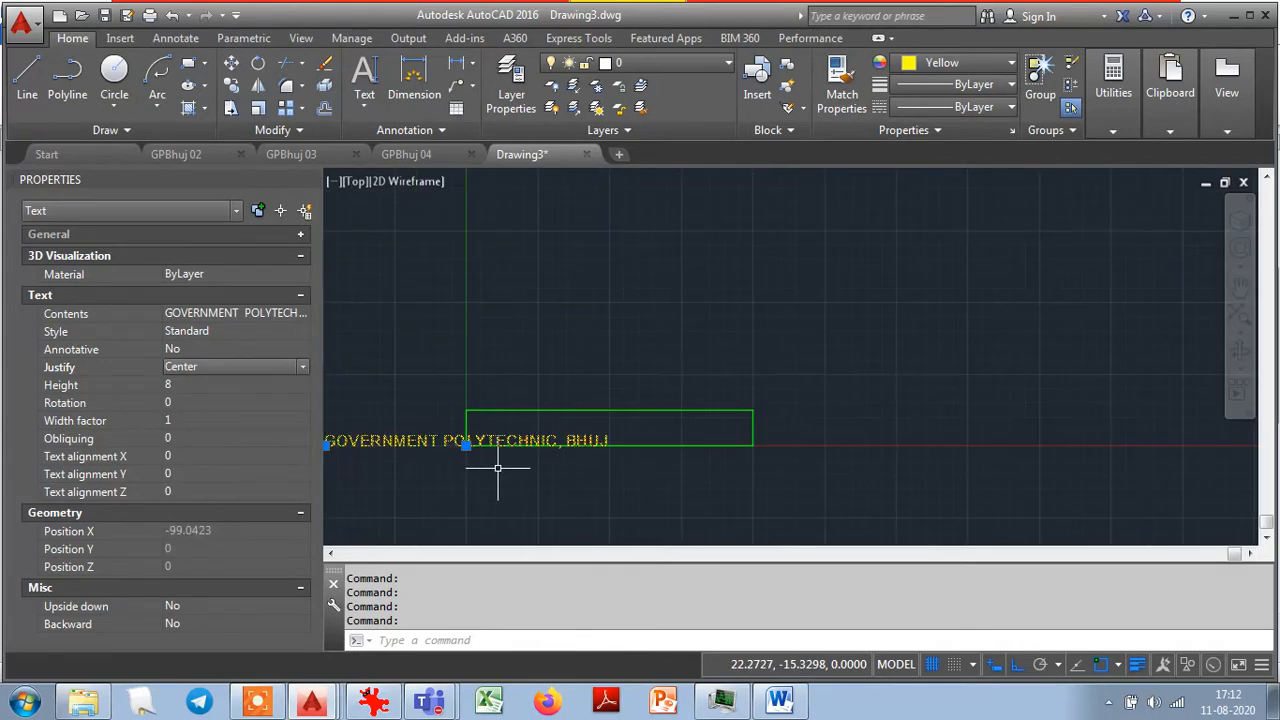
middle_click_drag(518, 491, 694, 477)
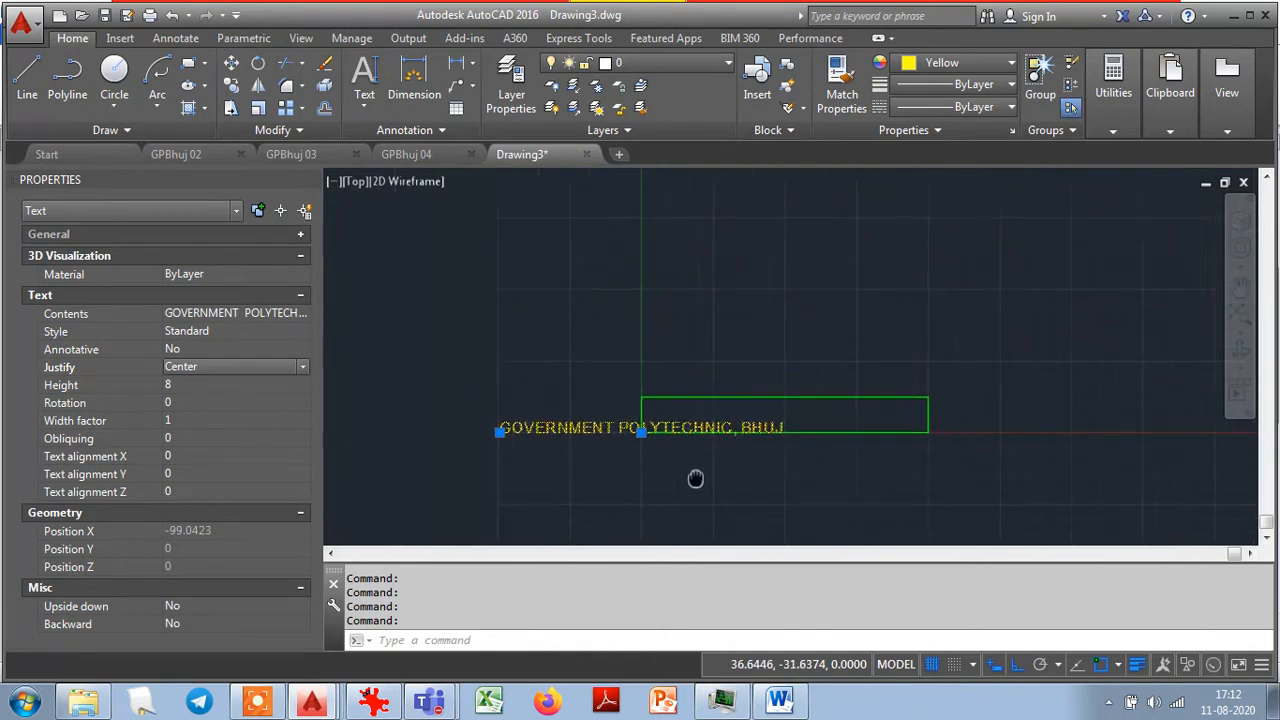
scroll(709, 469, "up", 5)
middle_click_drag(610, 440, 777, 449)
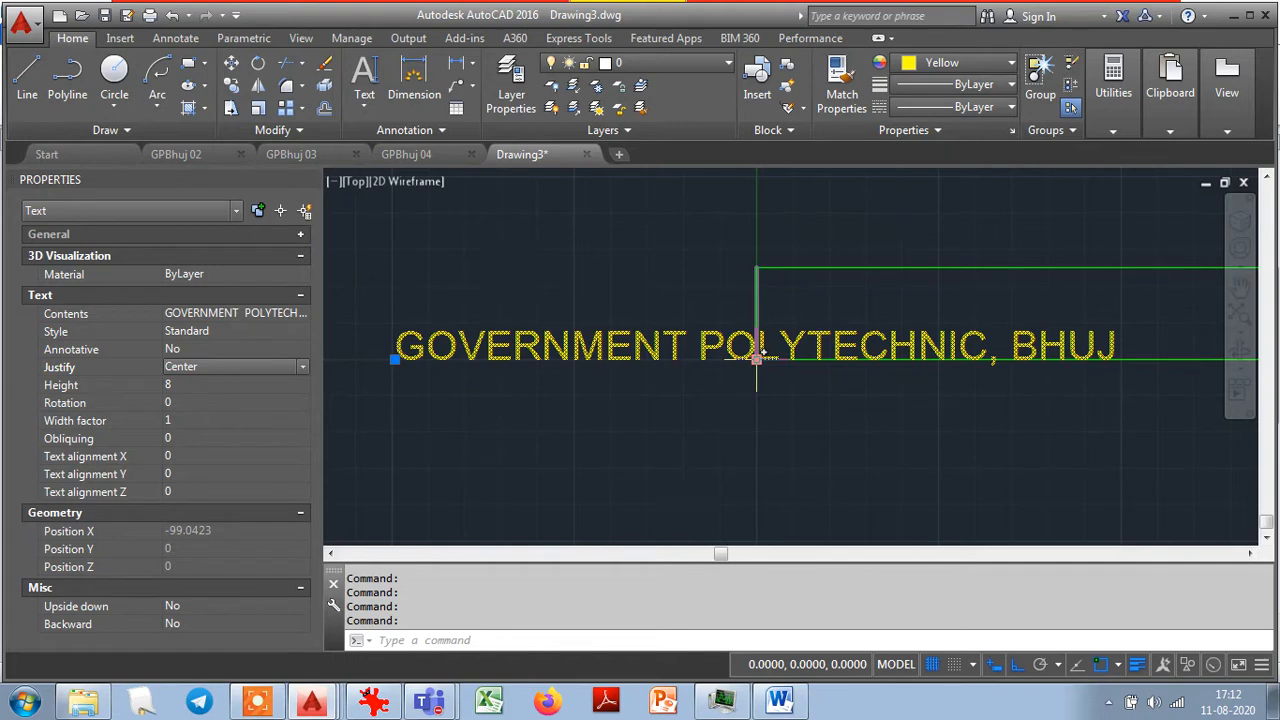
left_click(302, 367)
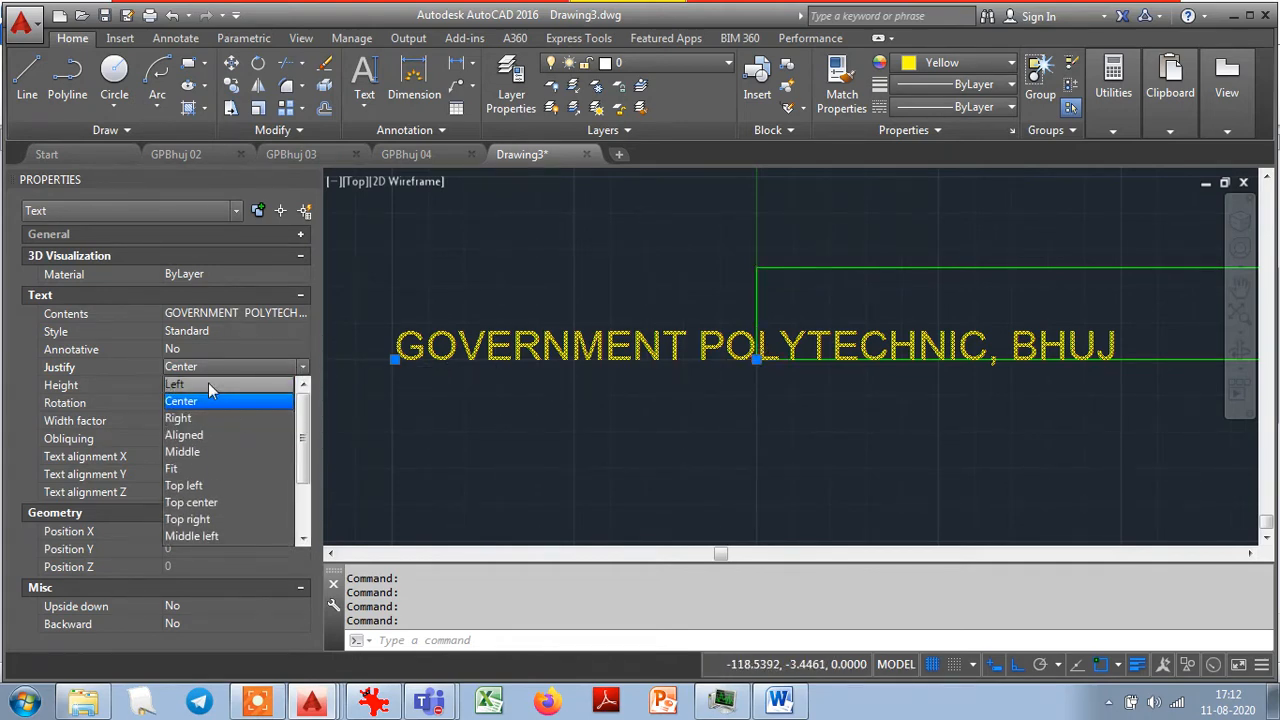
left_click(208, 384)
Try removing ", BHUJ" from the left-justified heading text's contents and undo the edit.
left_click(255, 314)
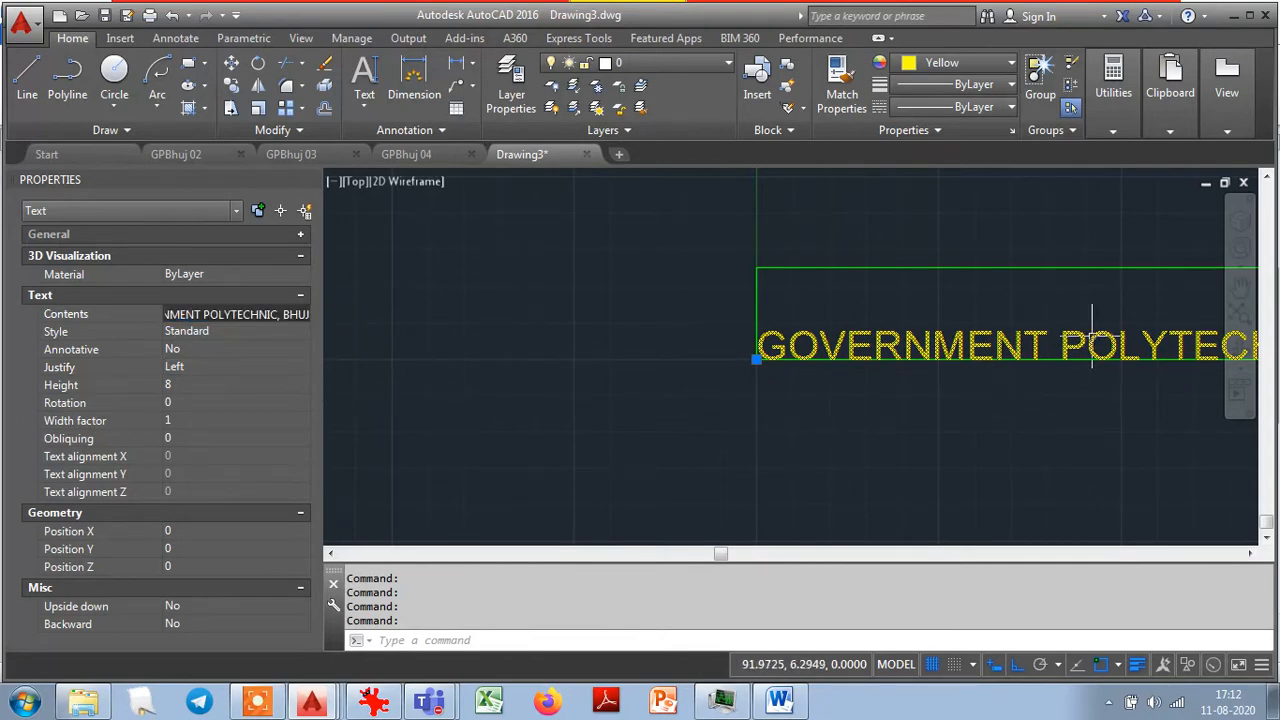
left_click(1239, 290)
left_click_drag(982, 320, 695, 313)
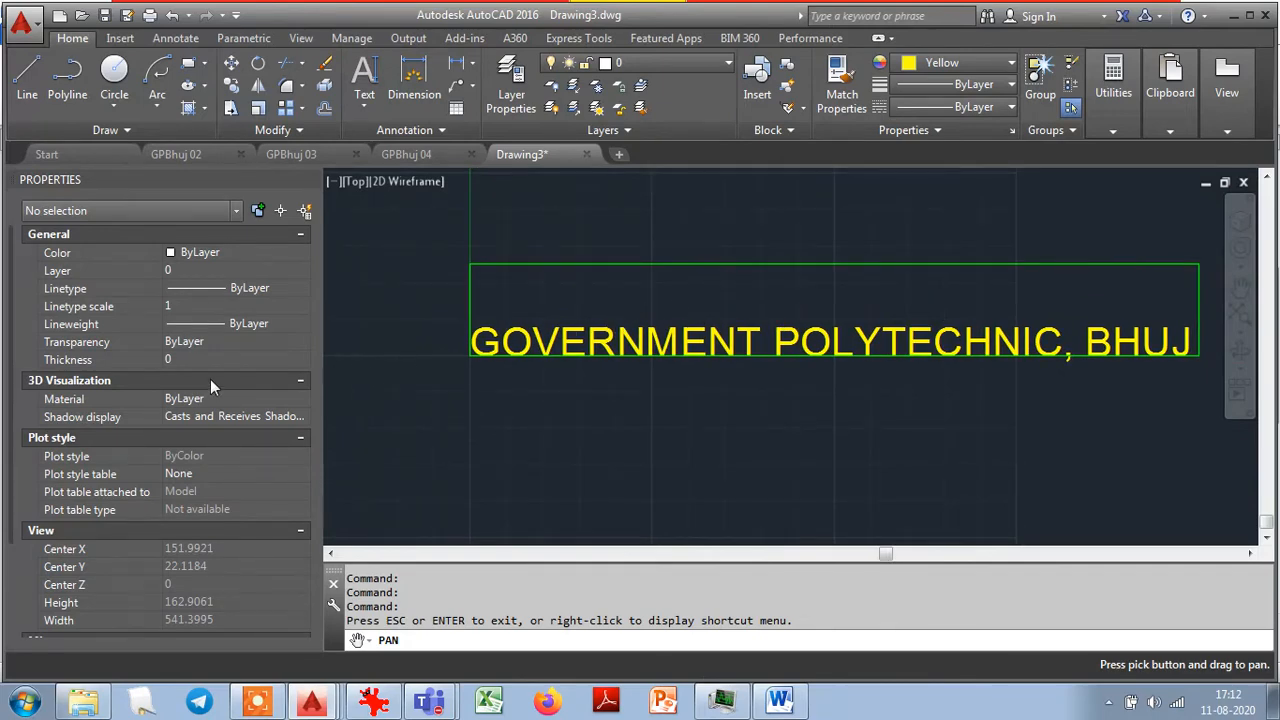
key("Escape")
left_click(524, 340)
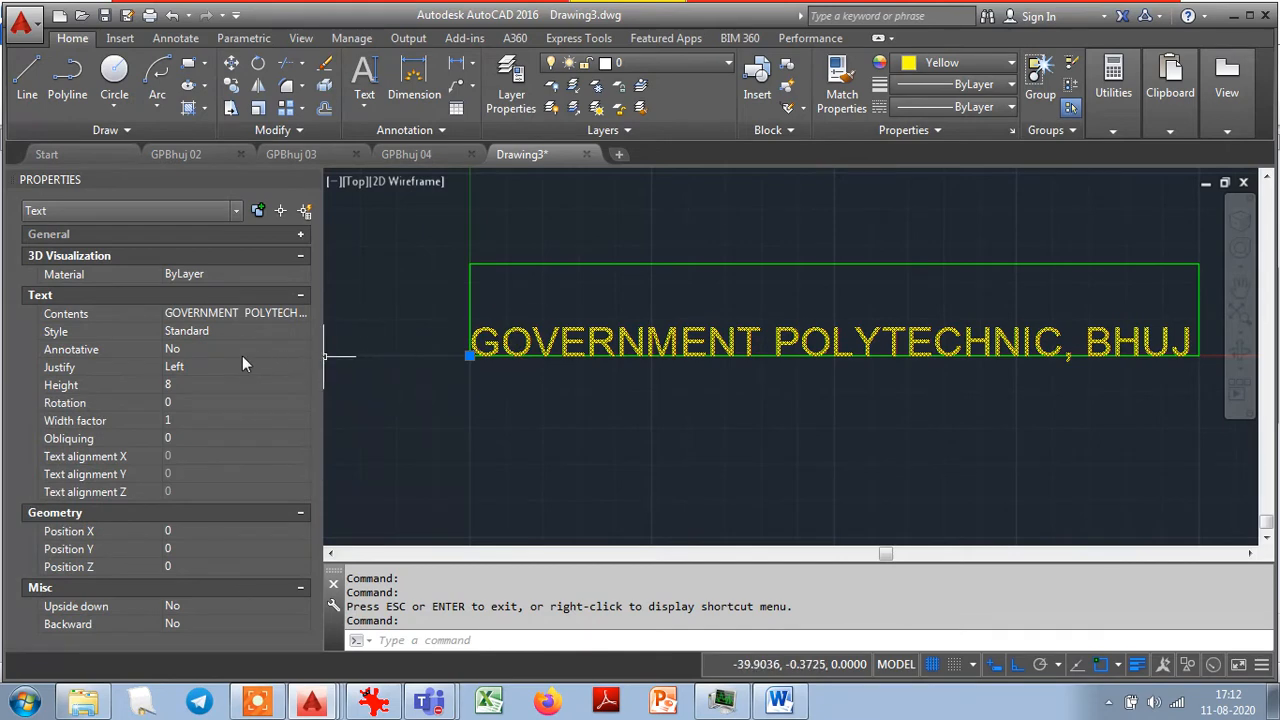
left_click(261, 313)
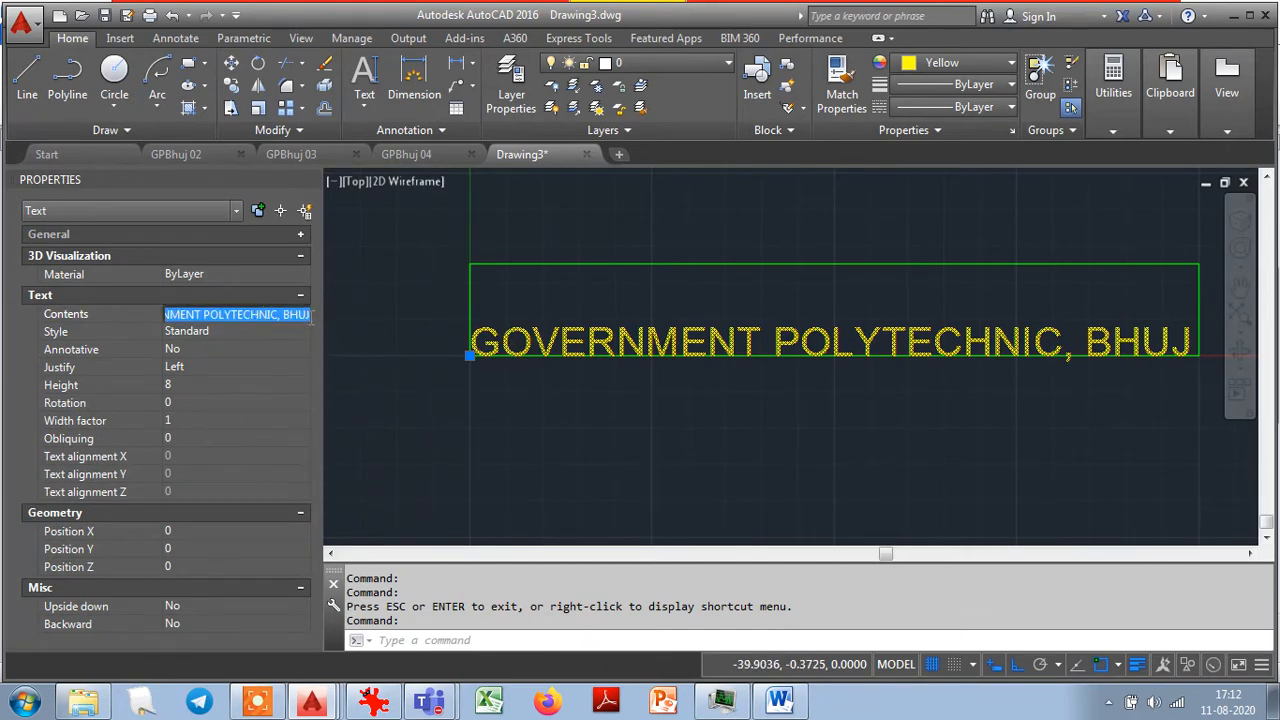
left_click(307, 318)
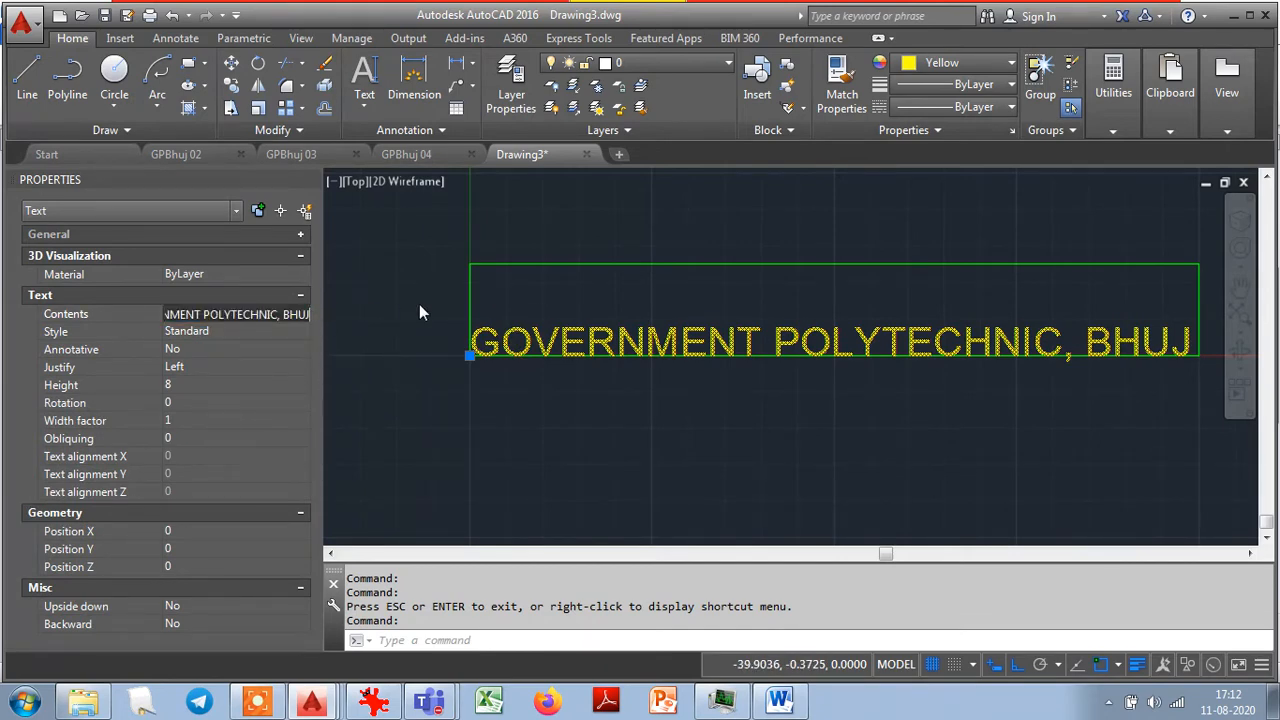
key("BackSpace")
key("BackSpace")
key("BackSpace")
key("BackSpace")
key("BackSpace")
key("BackSpace")
key("Return")
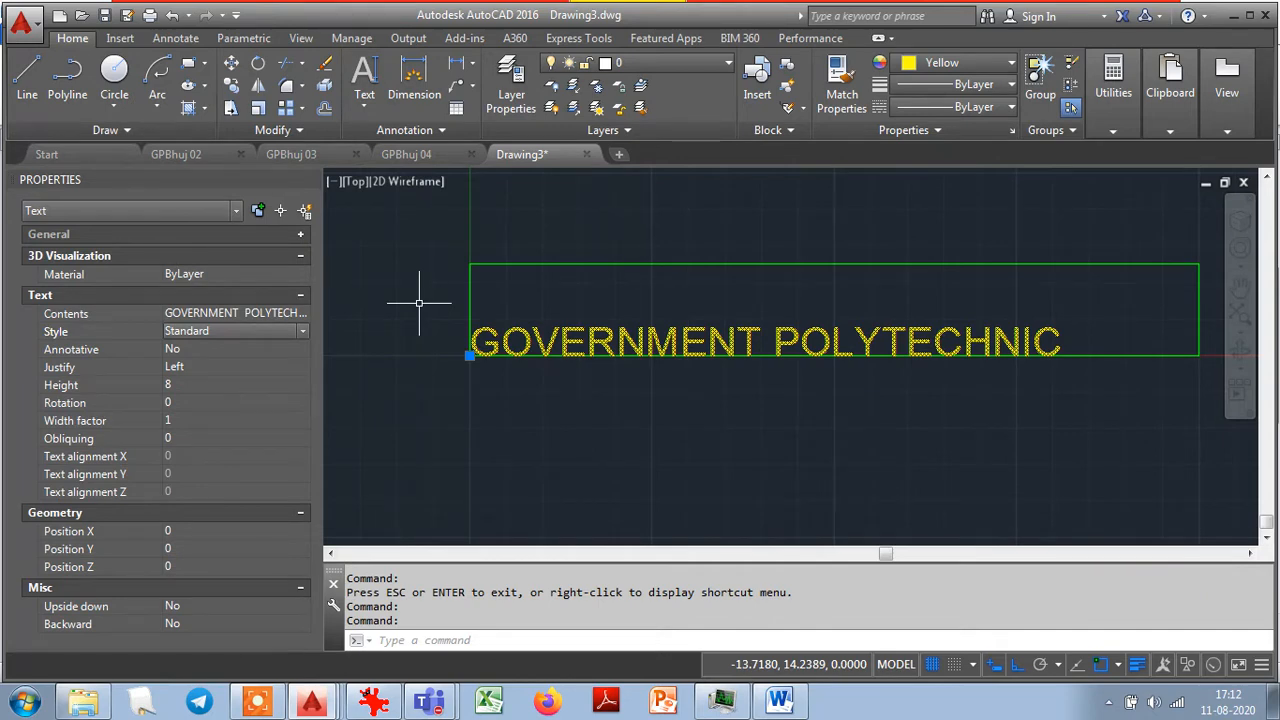
key("Escape")
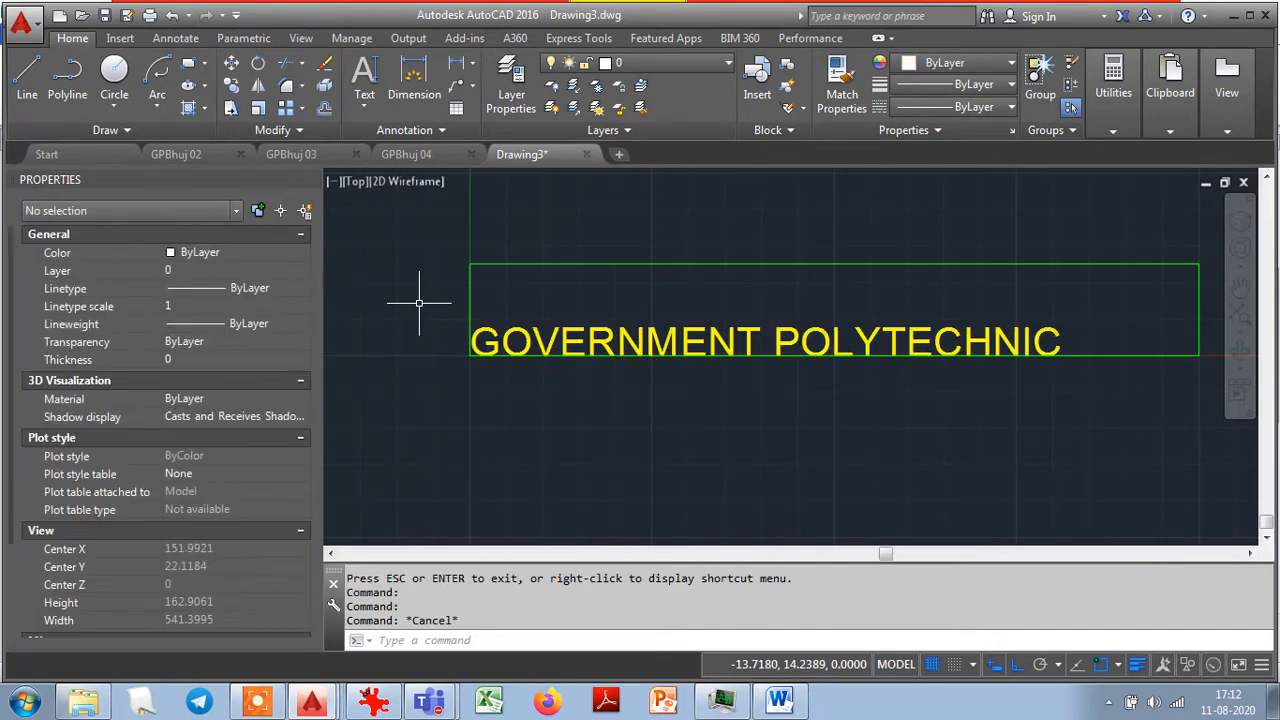
key("ctrl+z")
Select the GOVERNMENT POLYTECHNIC, BHUJ heading and set its justification to Center.
left_click(597, 335)
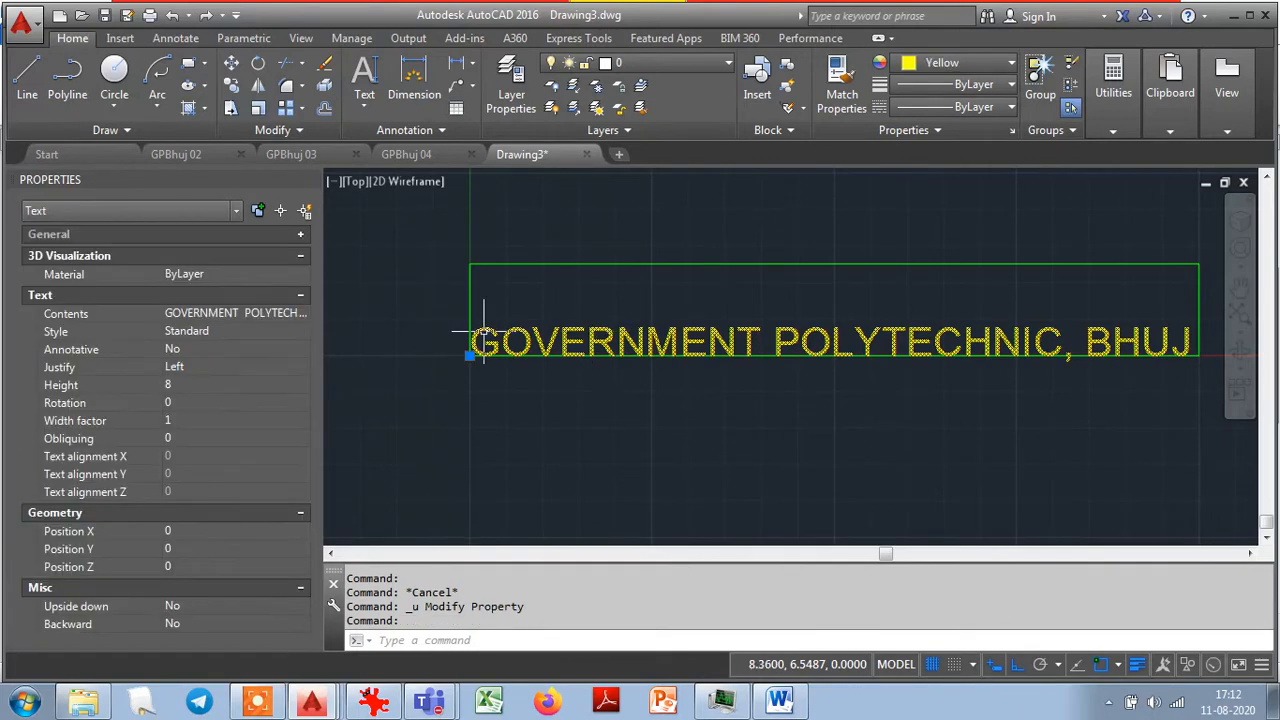
left_click(227, 364)
left_click(225, 366)
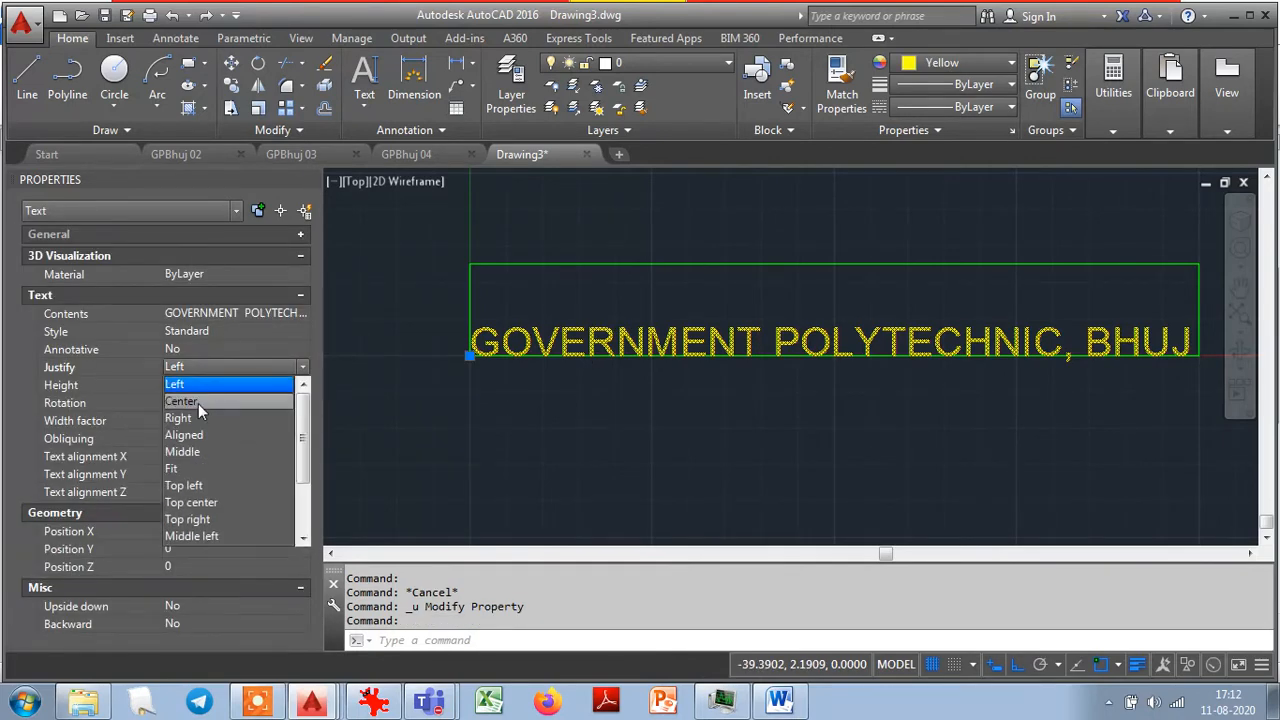
left_click(198, 402)
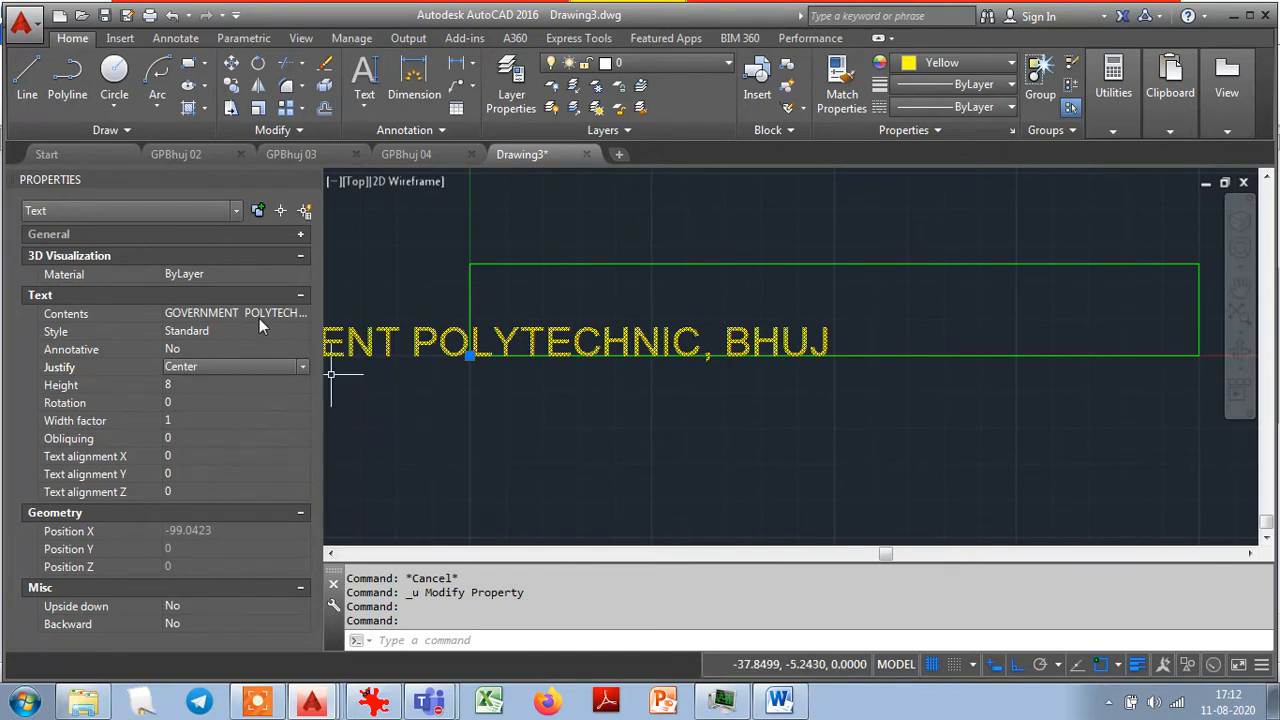
left_click(1240, 290)
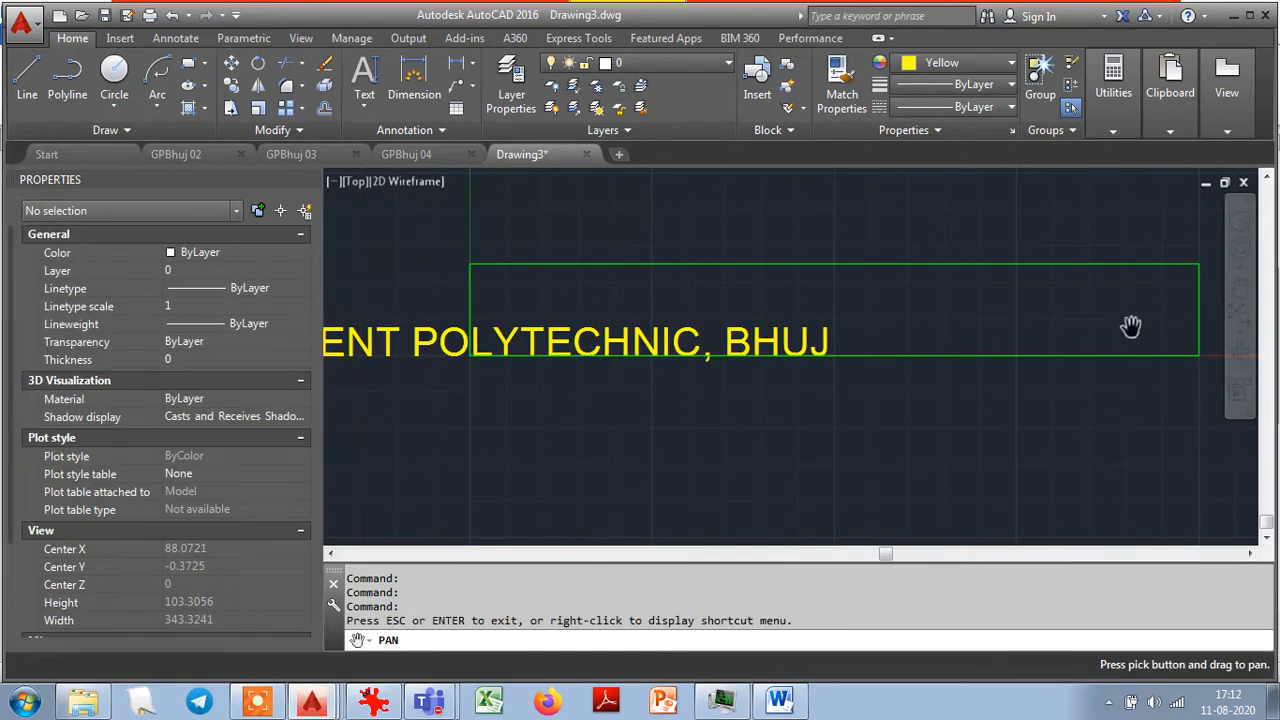
left_click_drag(700, 423, 923, 431)
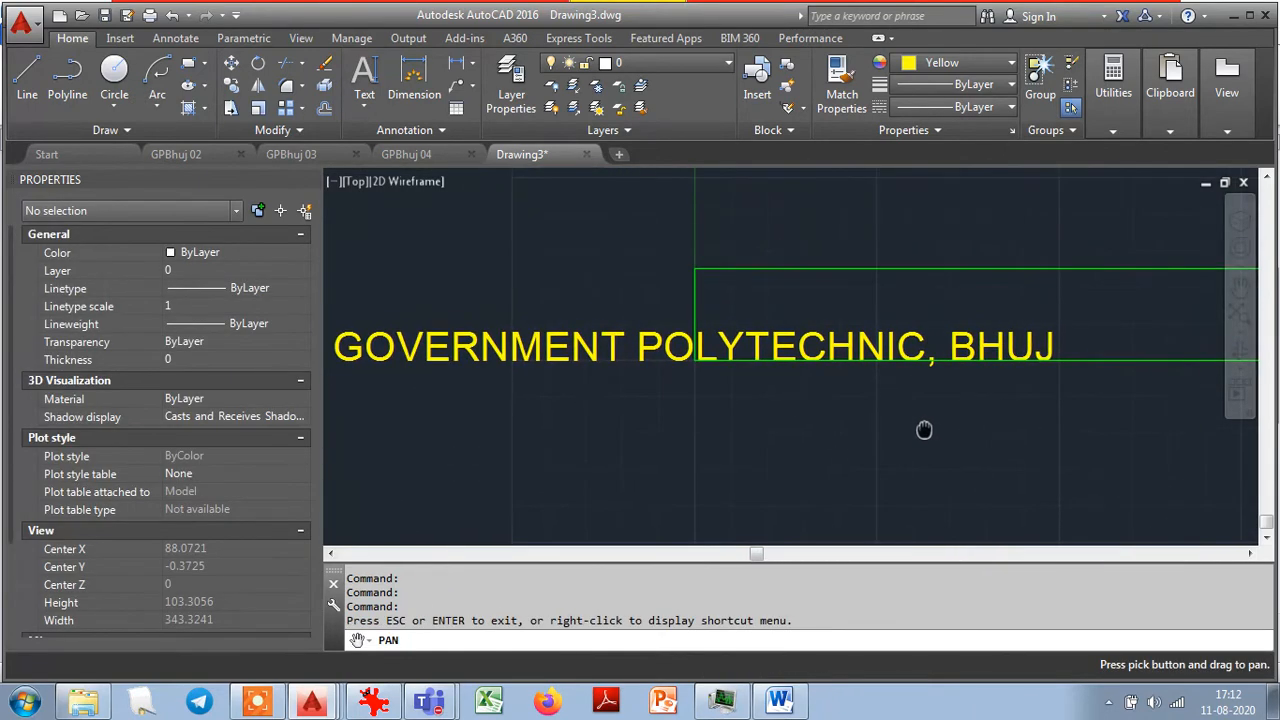
key("Escape")
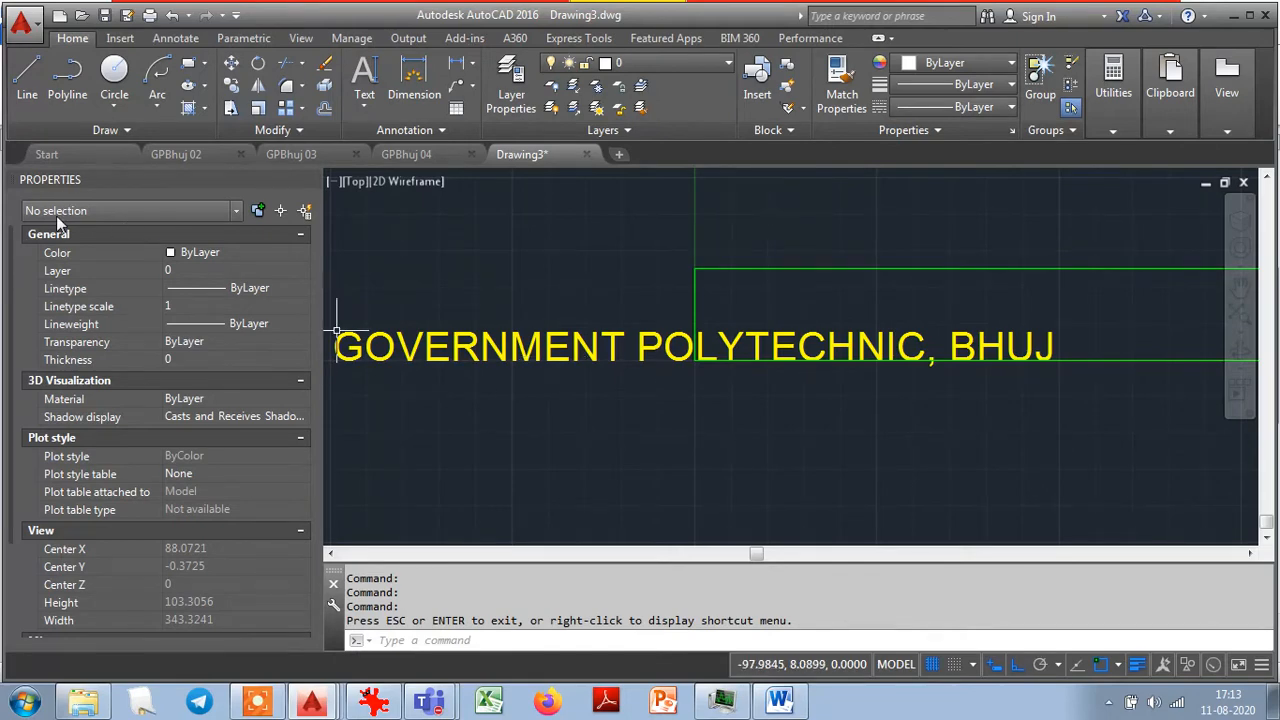
Copy the centred heading's full contents, and shorten the text to GOVERNMENT POLYTECHNIC.
left_click(455, 347)
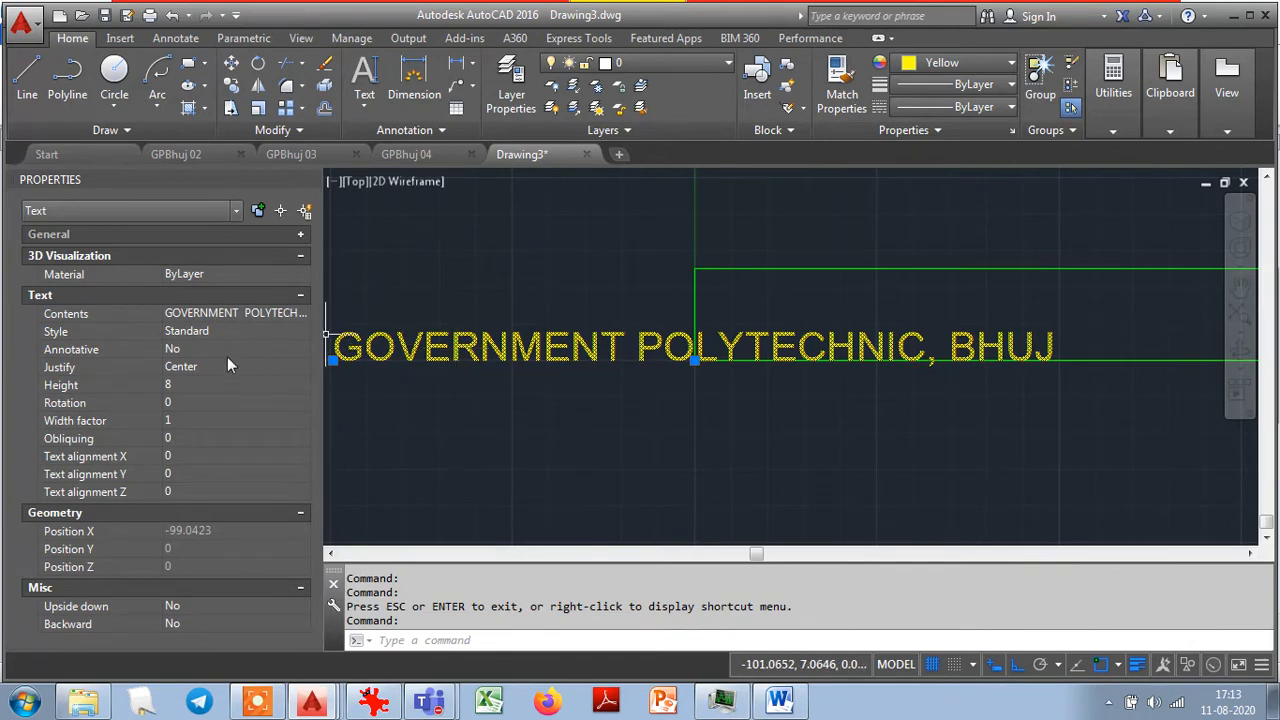
left_click(236, 312)
key("ctrl+c")
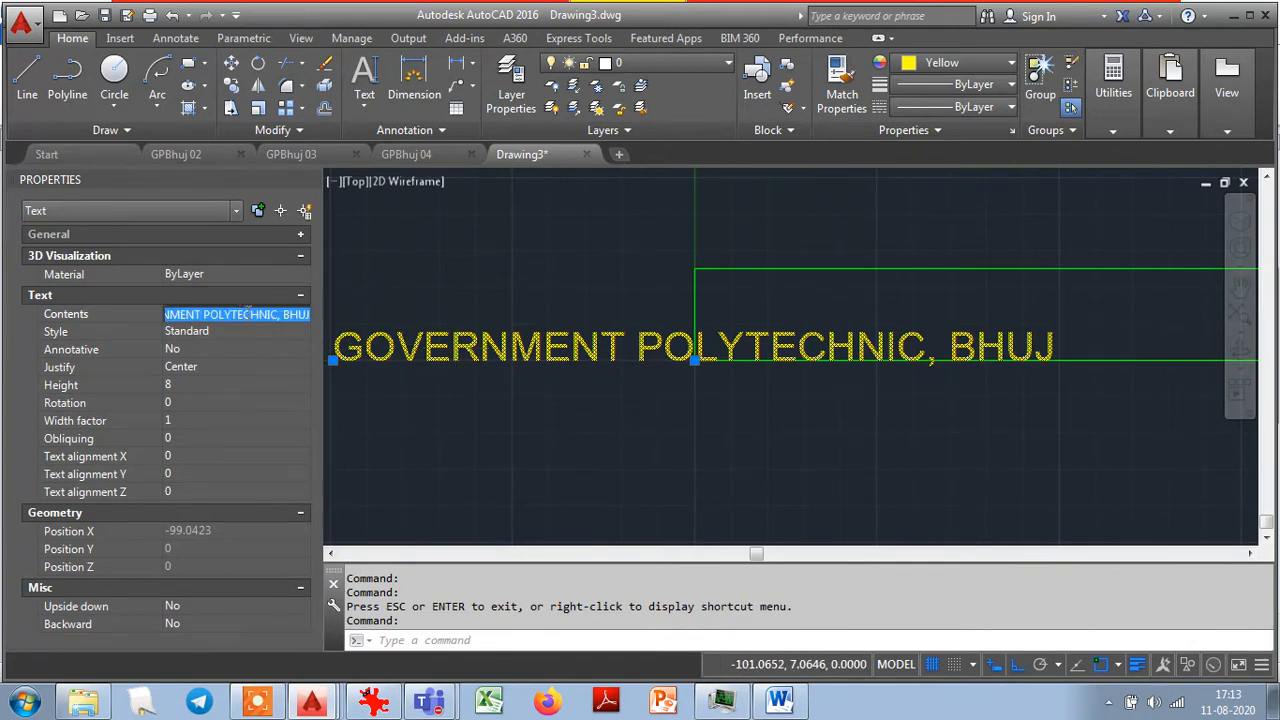
left_click(309, 316)
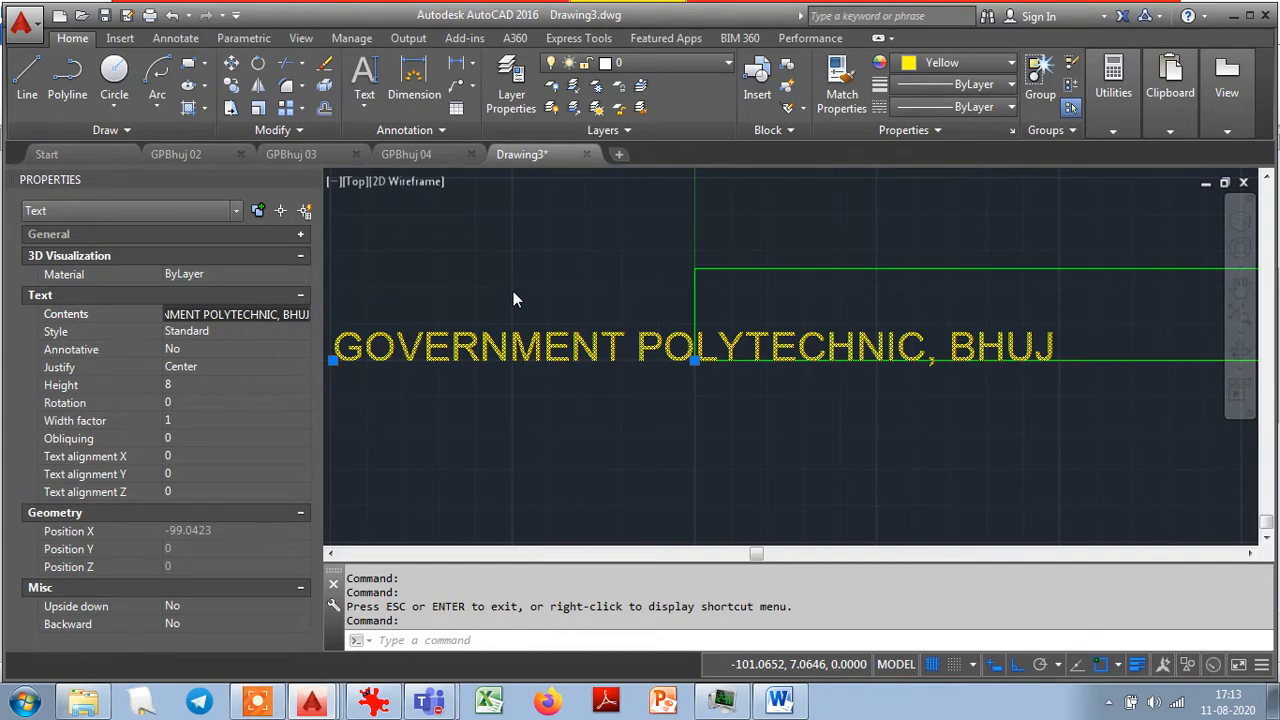
key("BackSpace")
key("BackSpace")
key("BackSpace")
key("BackSpace")
key("BackSpace")
key("BackSpace")
key("Return")
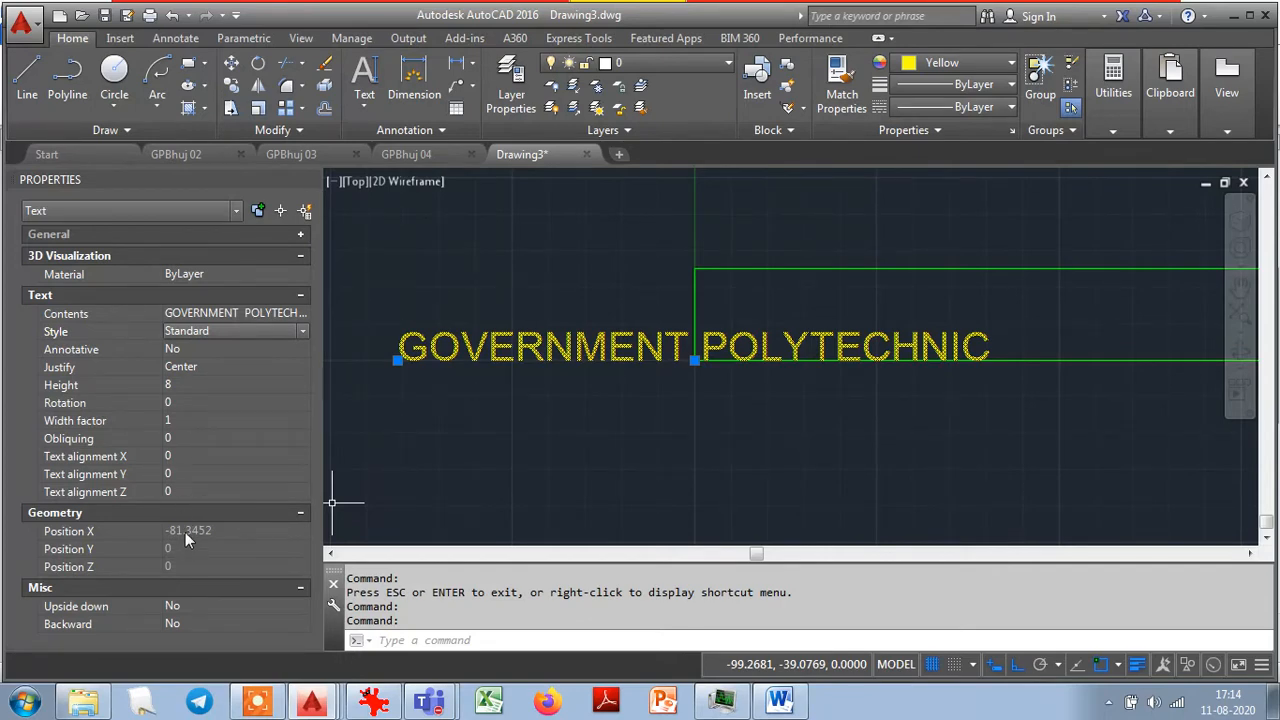
Set the shortened heading's justification to Left and, as a comparison, to Right.
left_click(258, 366)
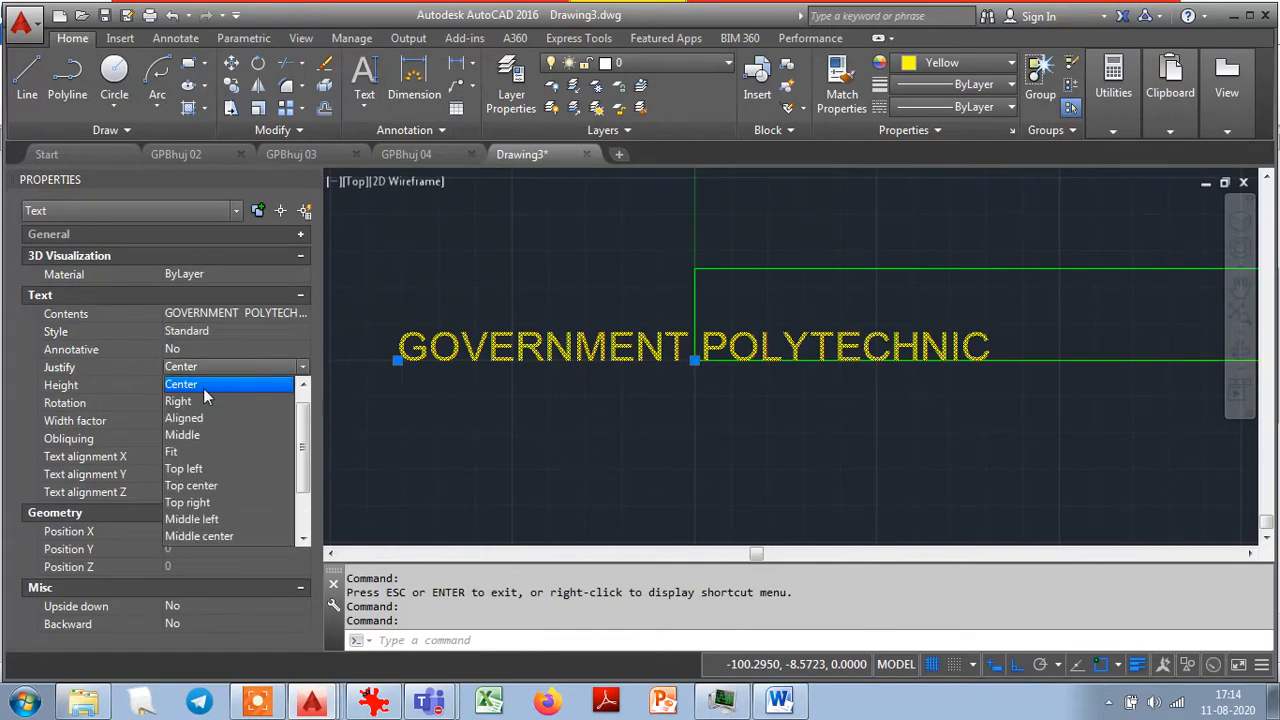
scroll(203, 398, "up", 1)
left_click(217, 388)
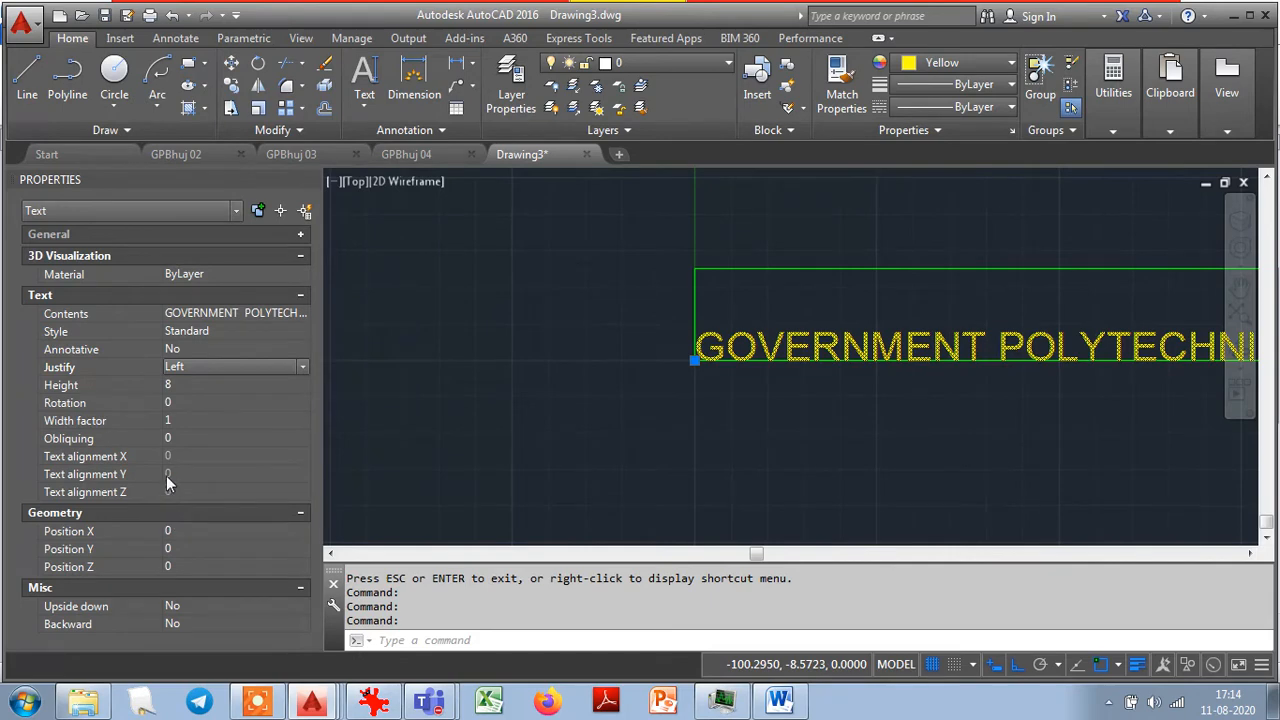
left_click(210, 364)
left_click(187, 418)
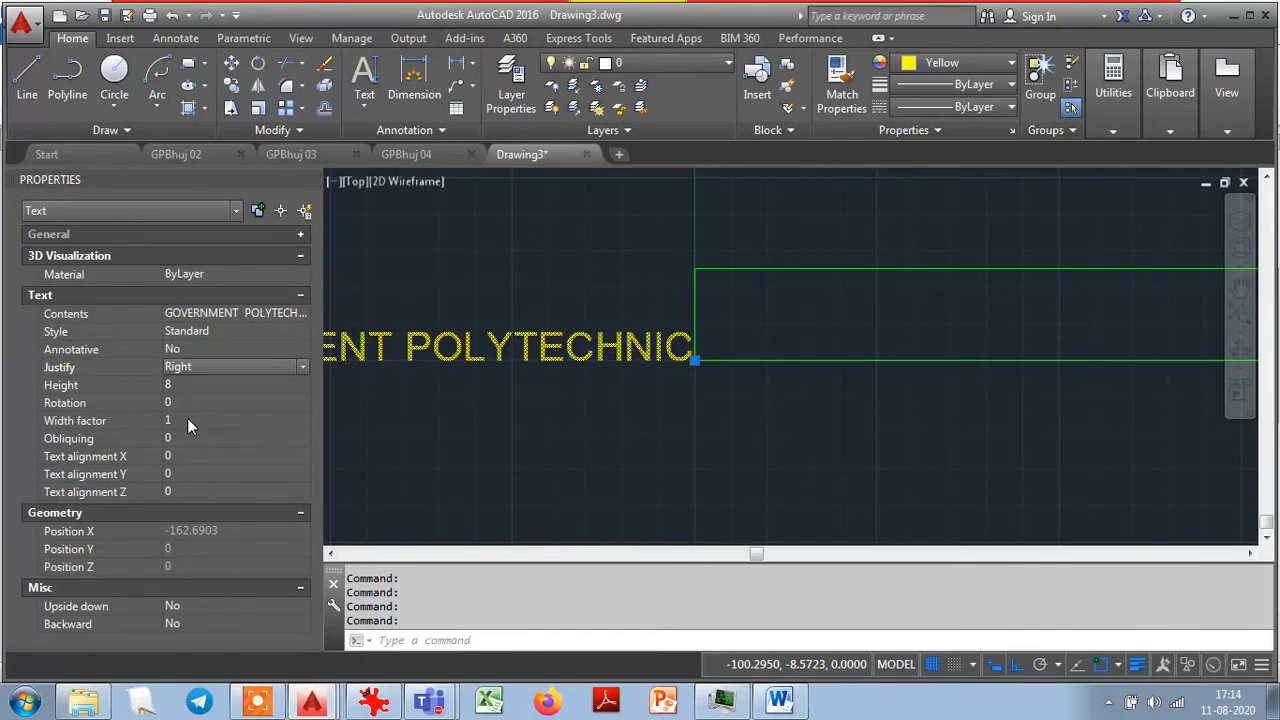
Replace the right-justified heading's contents with the copied text GOVERNMENT POLYTECHNIC, BHUJ.
left_click(255, 318)
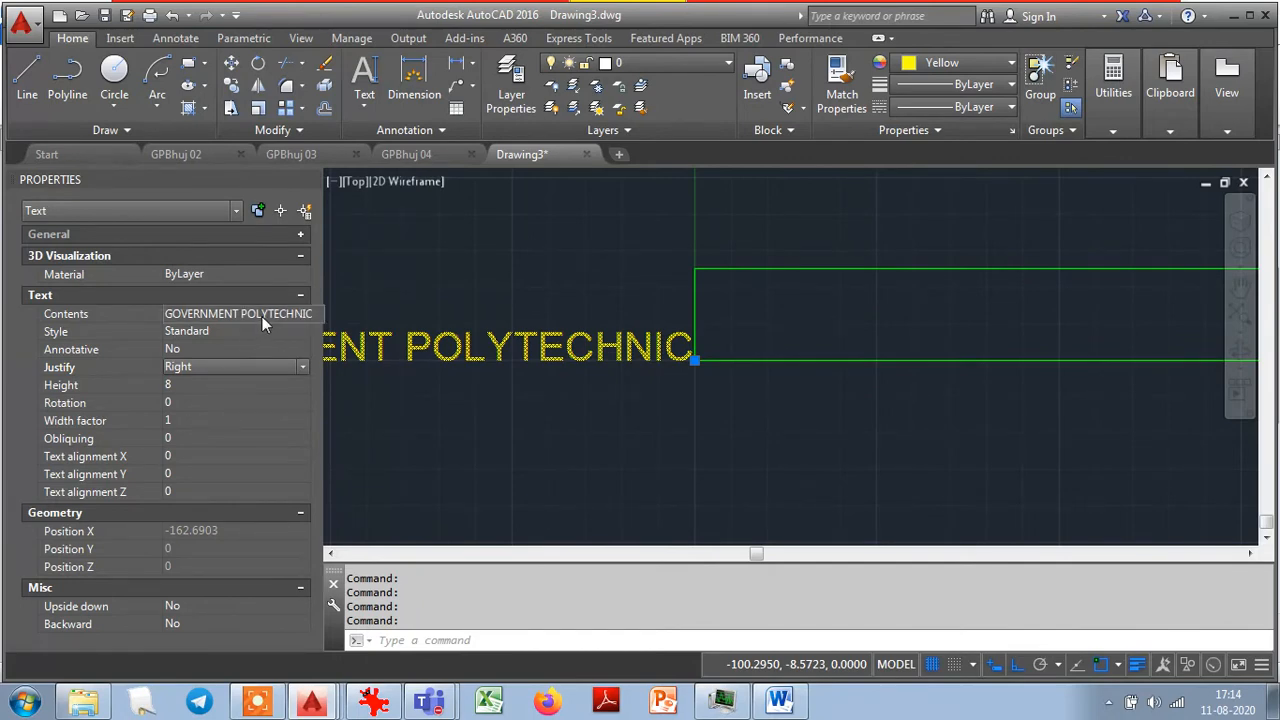
key("End")
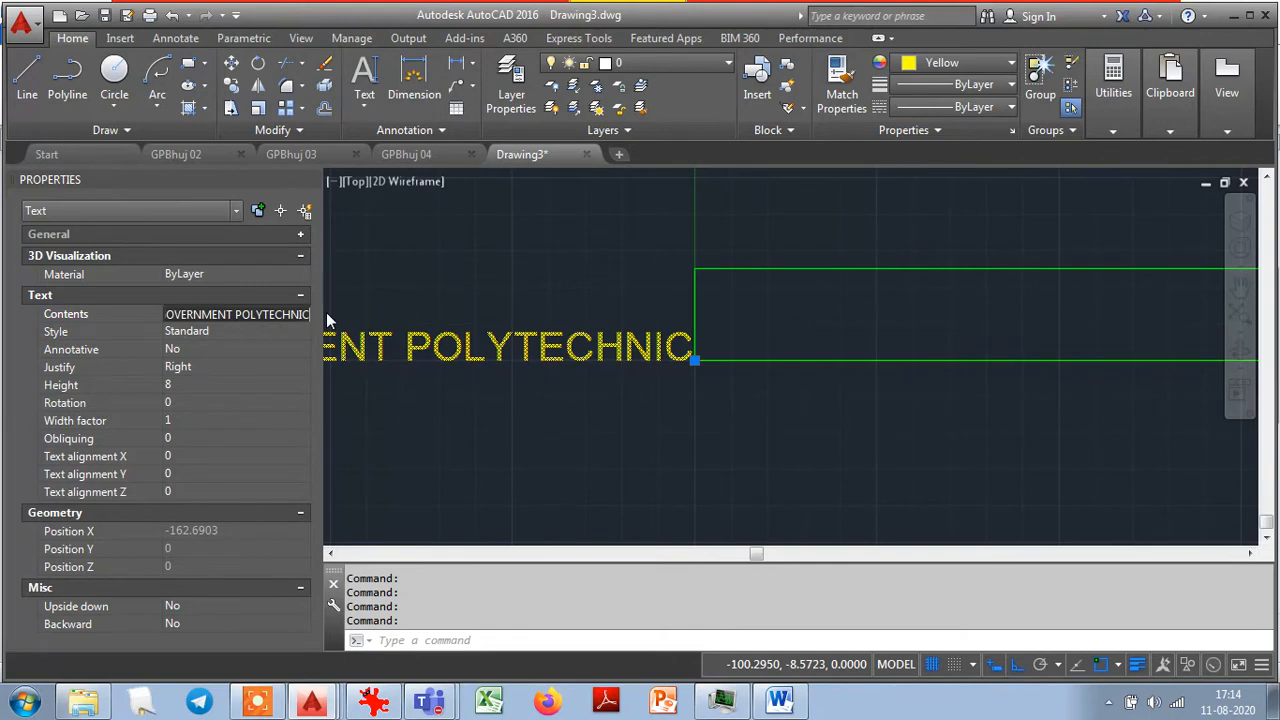
key("ctrl+a")
key("BackSpace")
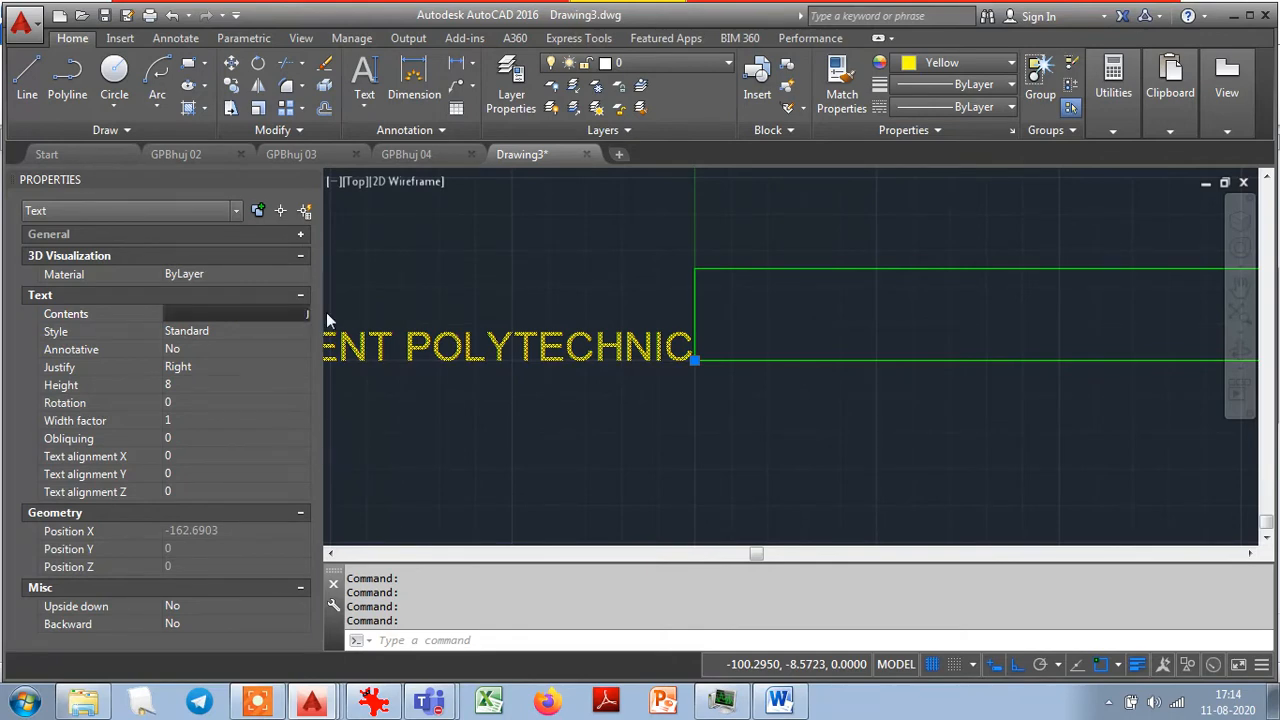
key("ctrl+z")
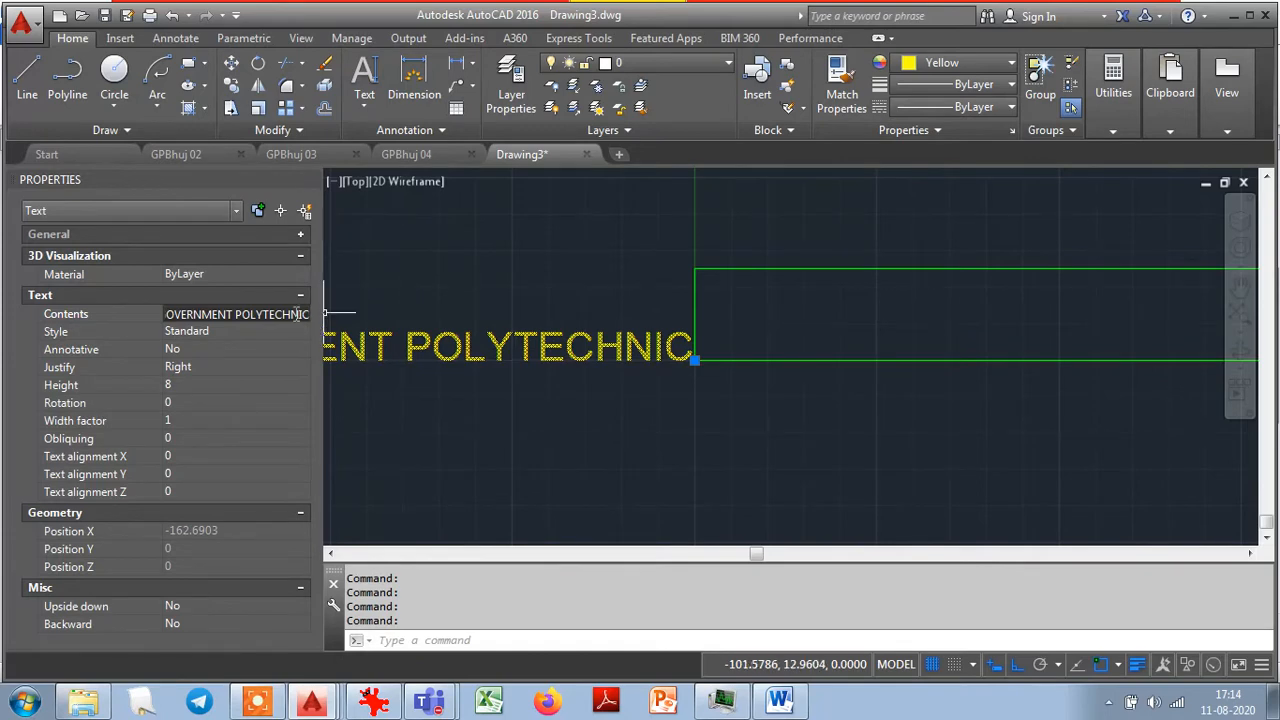
left_click(234, 314)
key("ctrl+a")
key("BackSpace")
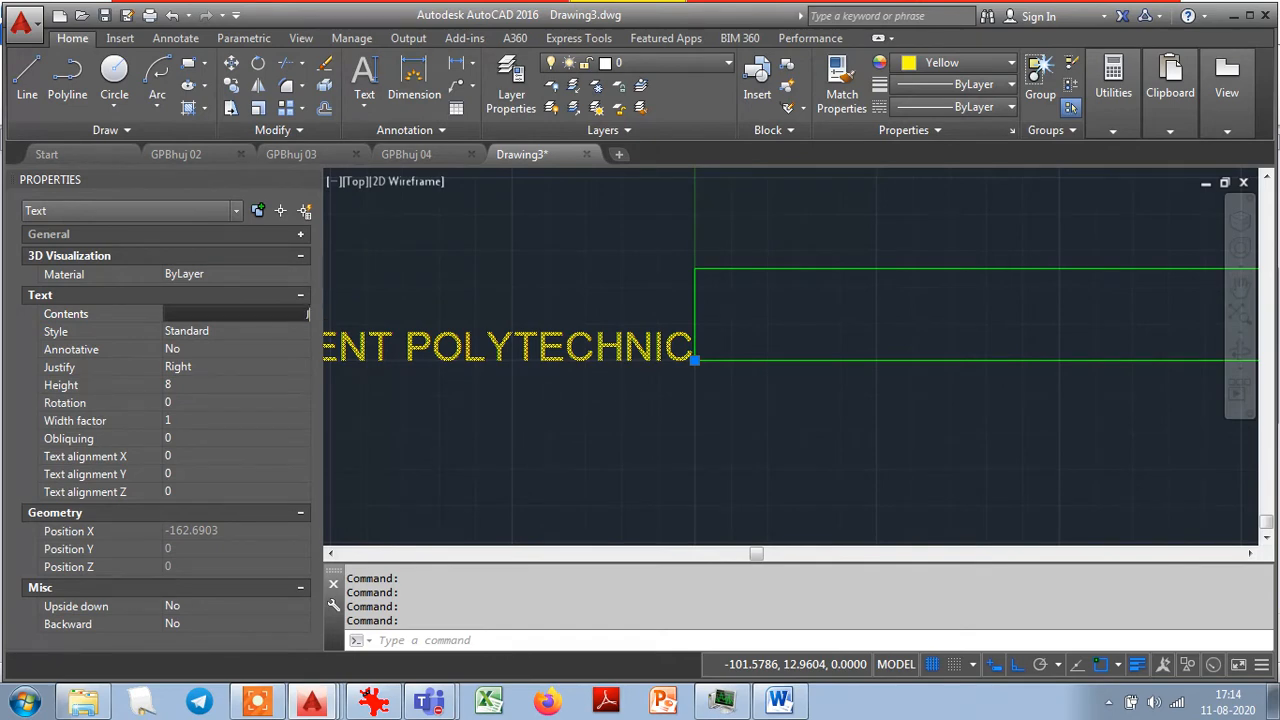
key("ctrl+v")
key("Return")
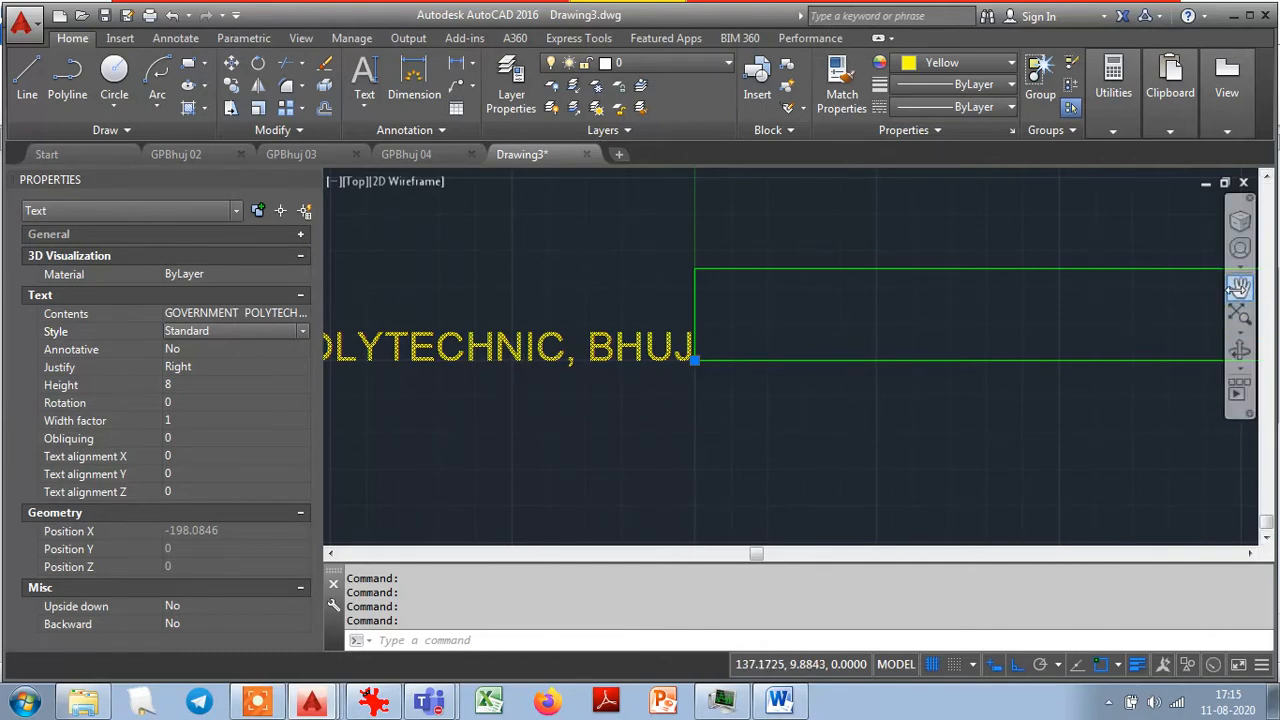
Select the right-justified GOVERNMENT POLYTECHNIC, BHUJ heading and set its justification to Middle.
left_click(1238, 287)
left_click_drag(652, 403, 1010, 408)
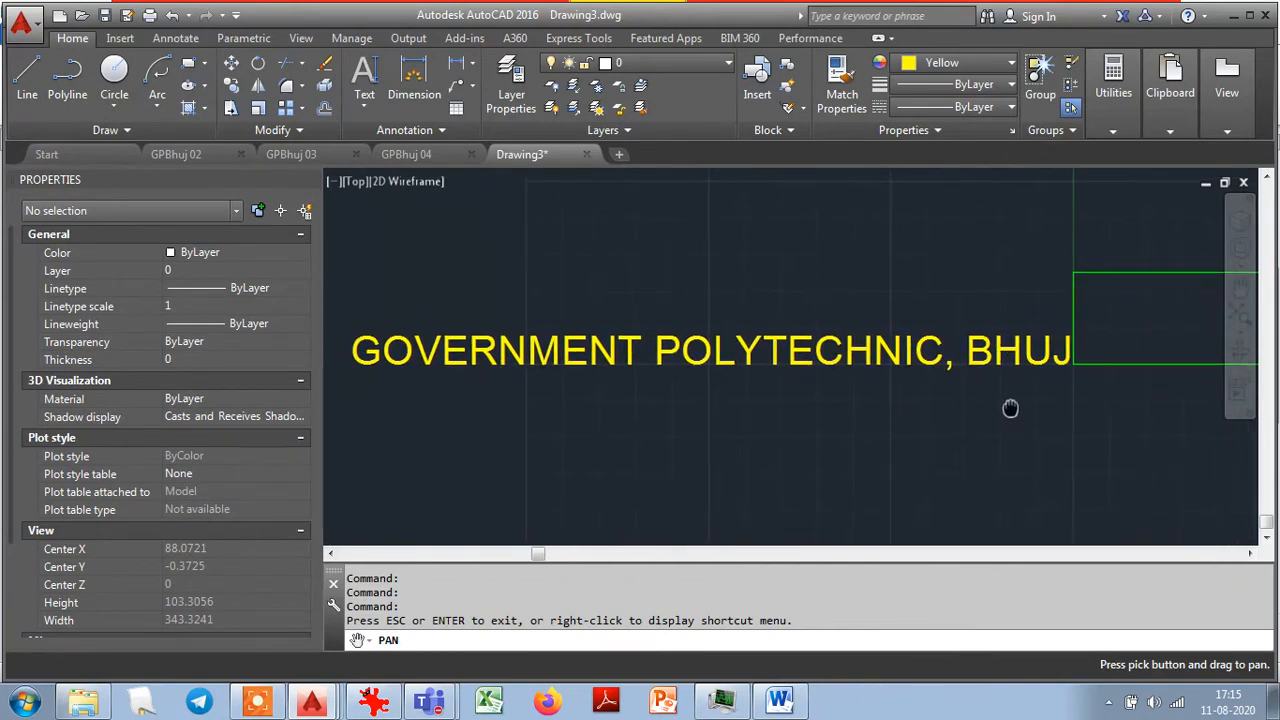
key("Escape")
left_click(625, 407)
left_click(561, 315)
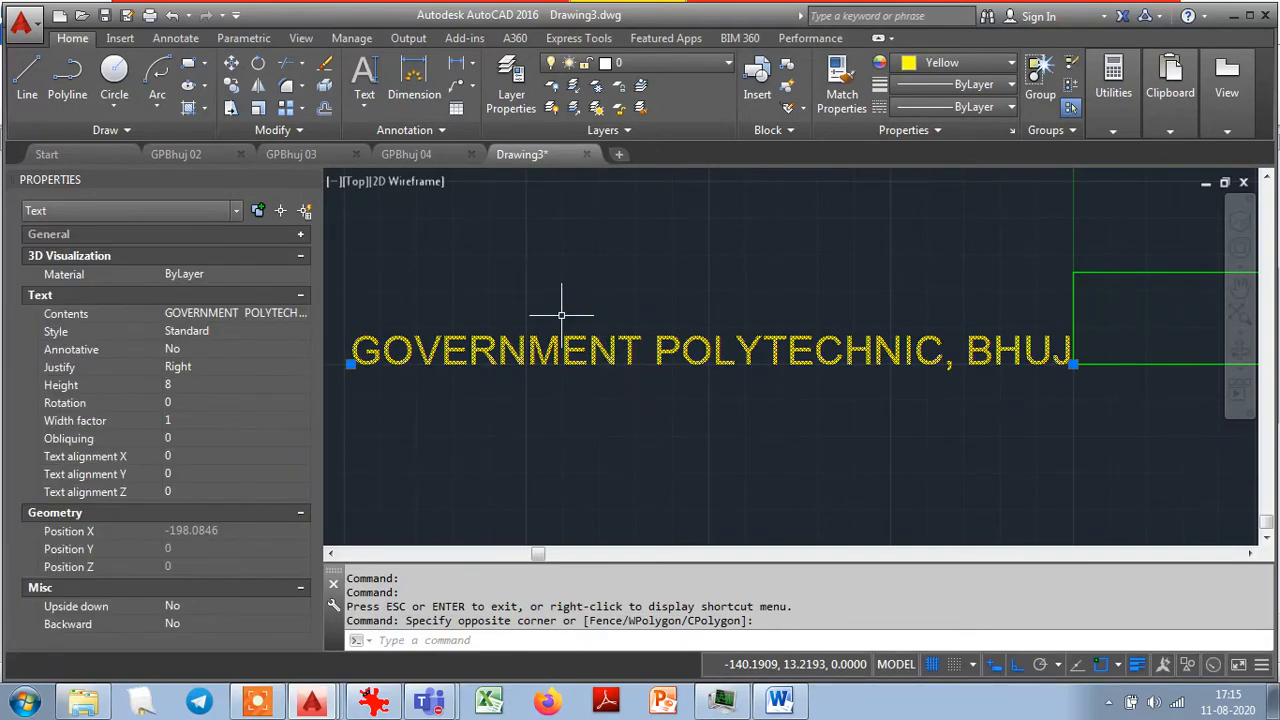
left_click(242, 367)
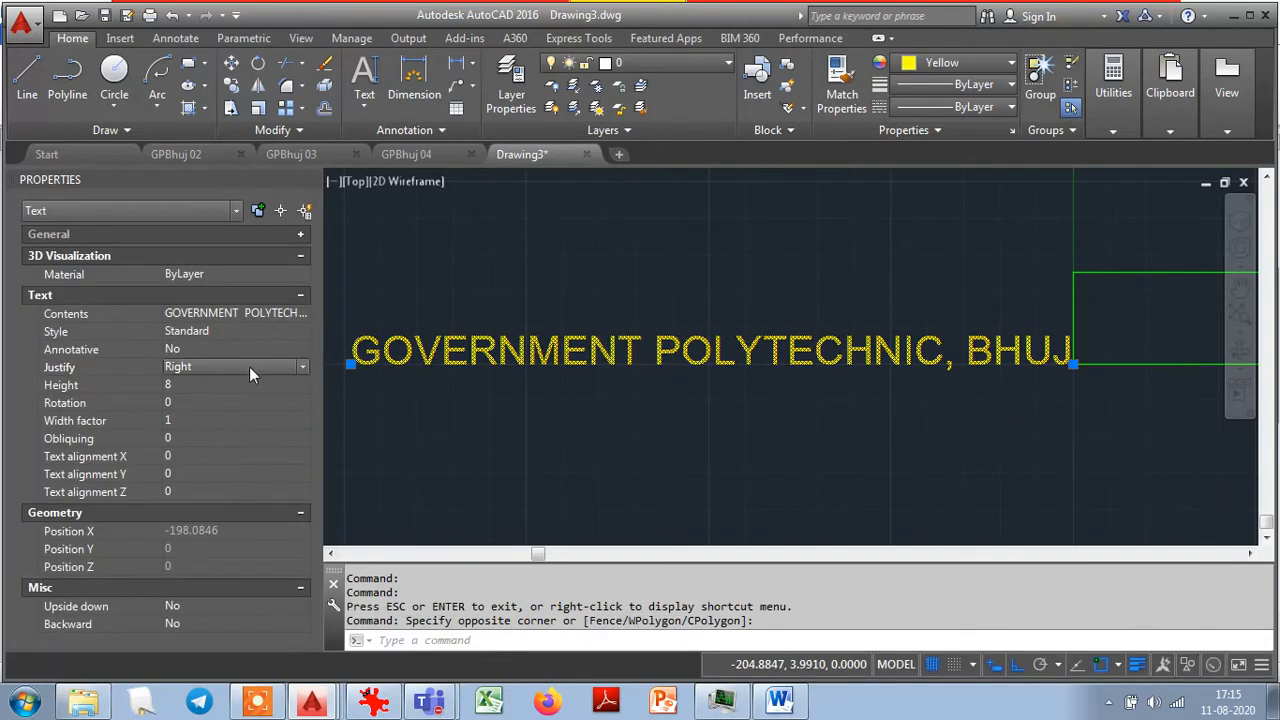
left_click(303, 367)
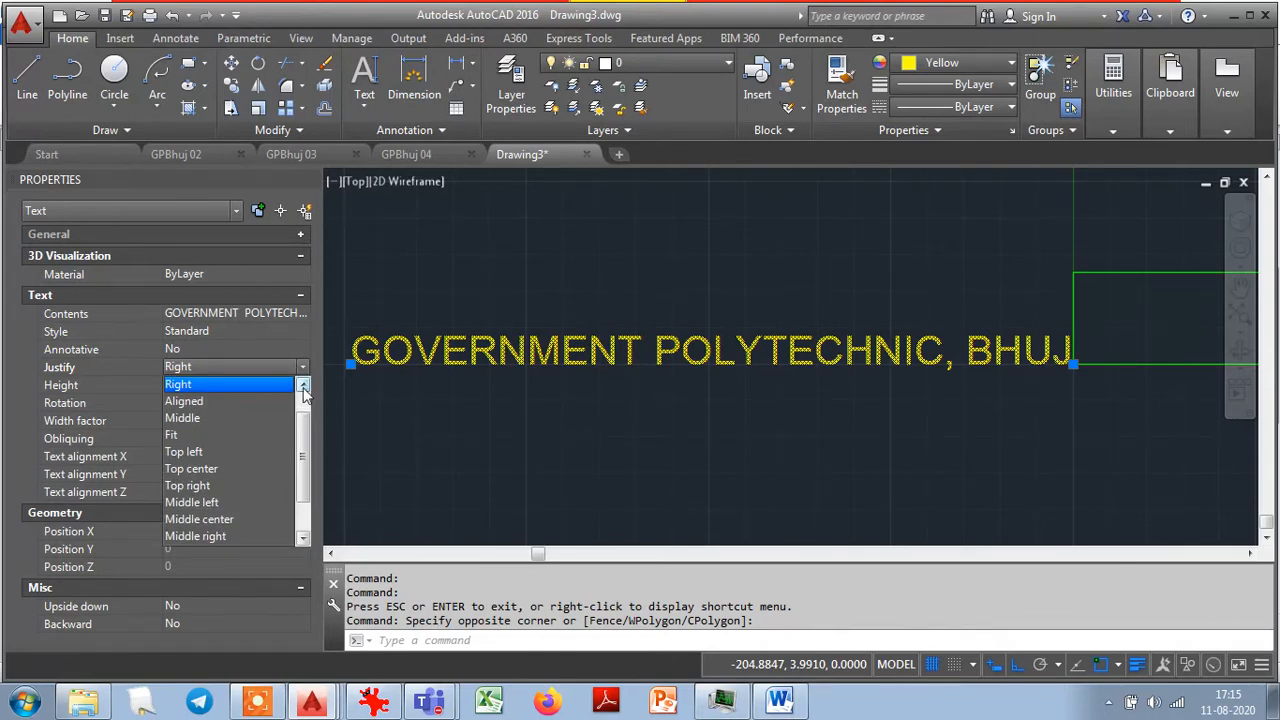
left_click(303, 392)
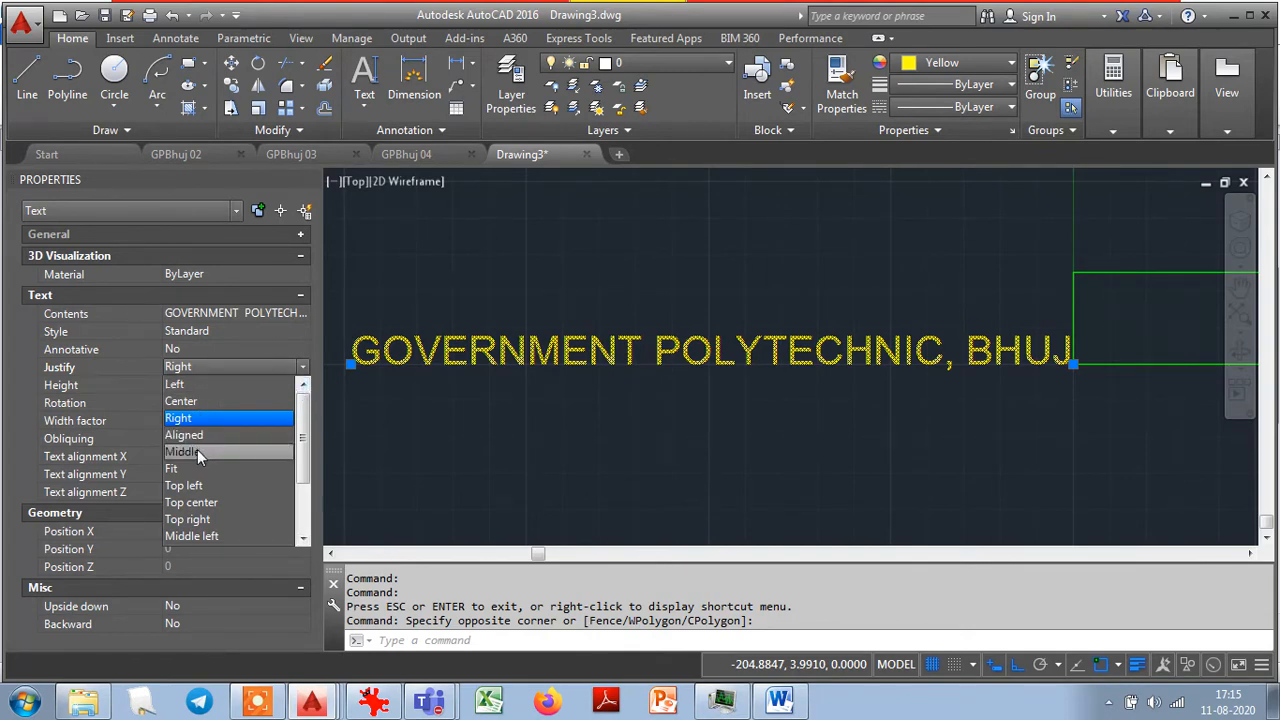
left_click(197, 452)
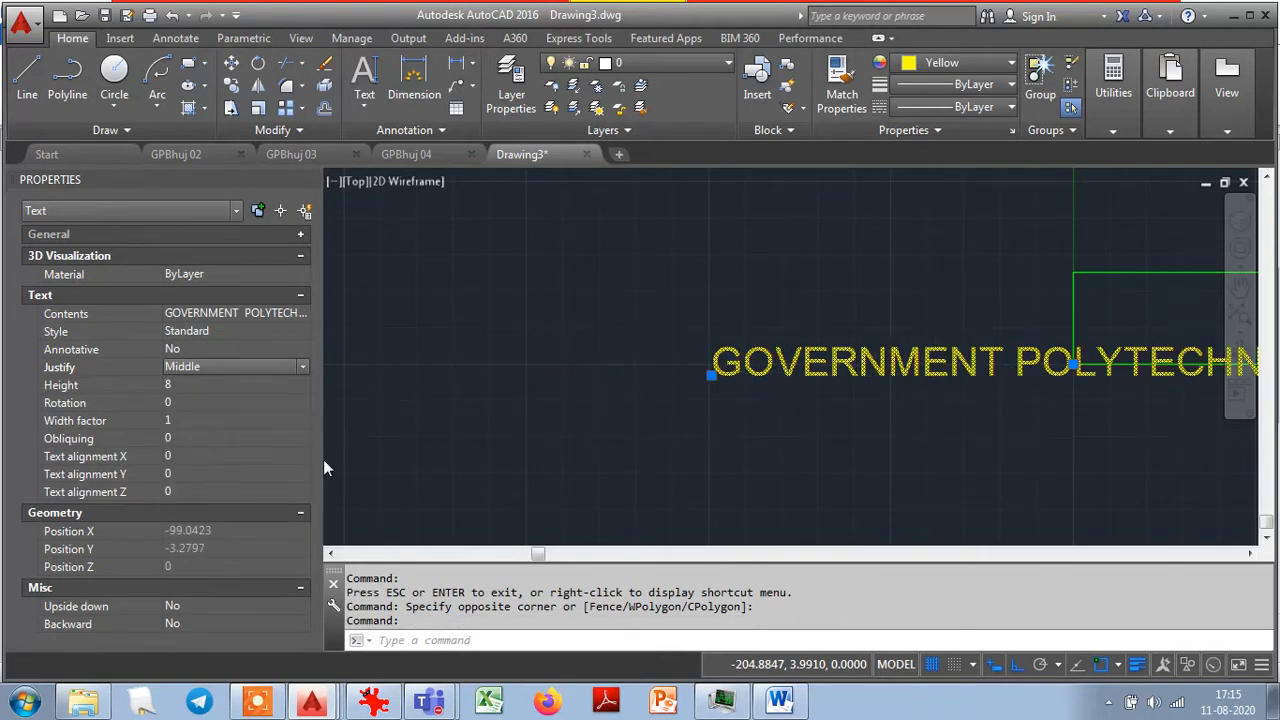
Examine how the middle-justified heading sits around its insertion point at the green rectangle's lower corner.
scroll(1114, 355, "up", 2)
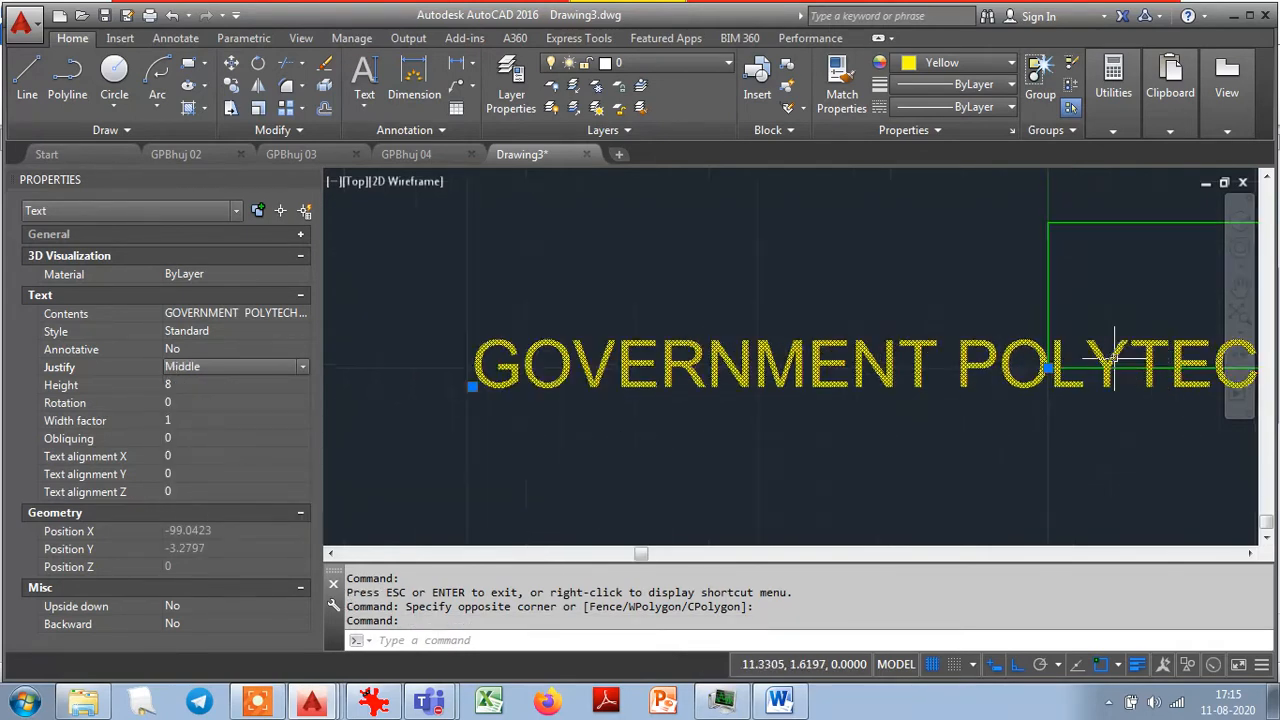
scroll(1114, 355, "up", 2)
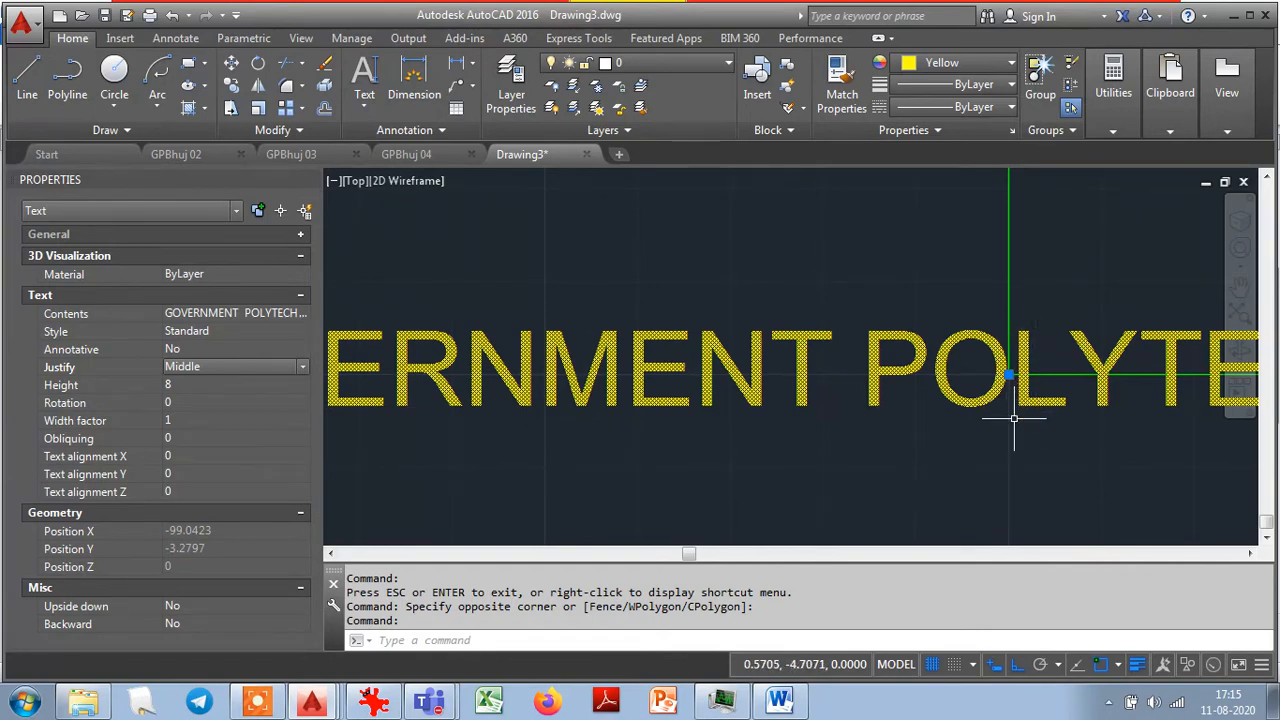
scroll(926, 423, "down", 7)
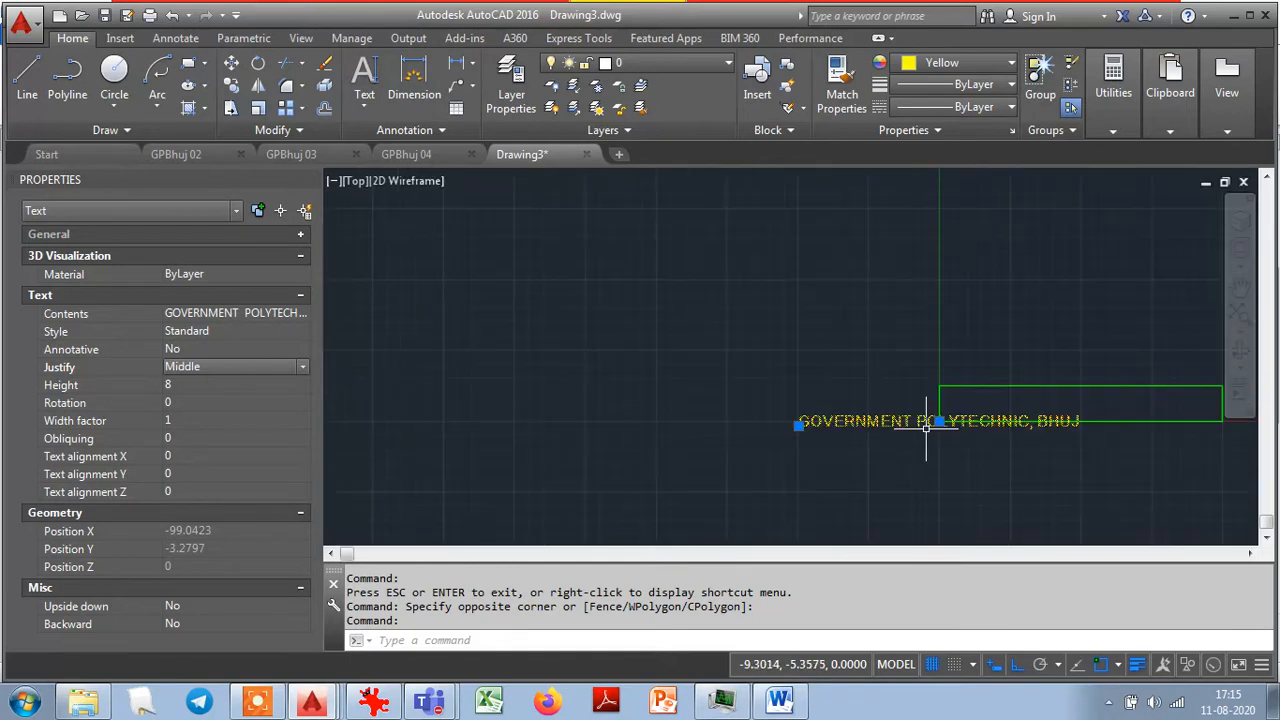
scroll(1057, 451, "up", 4)
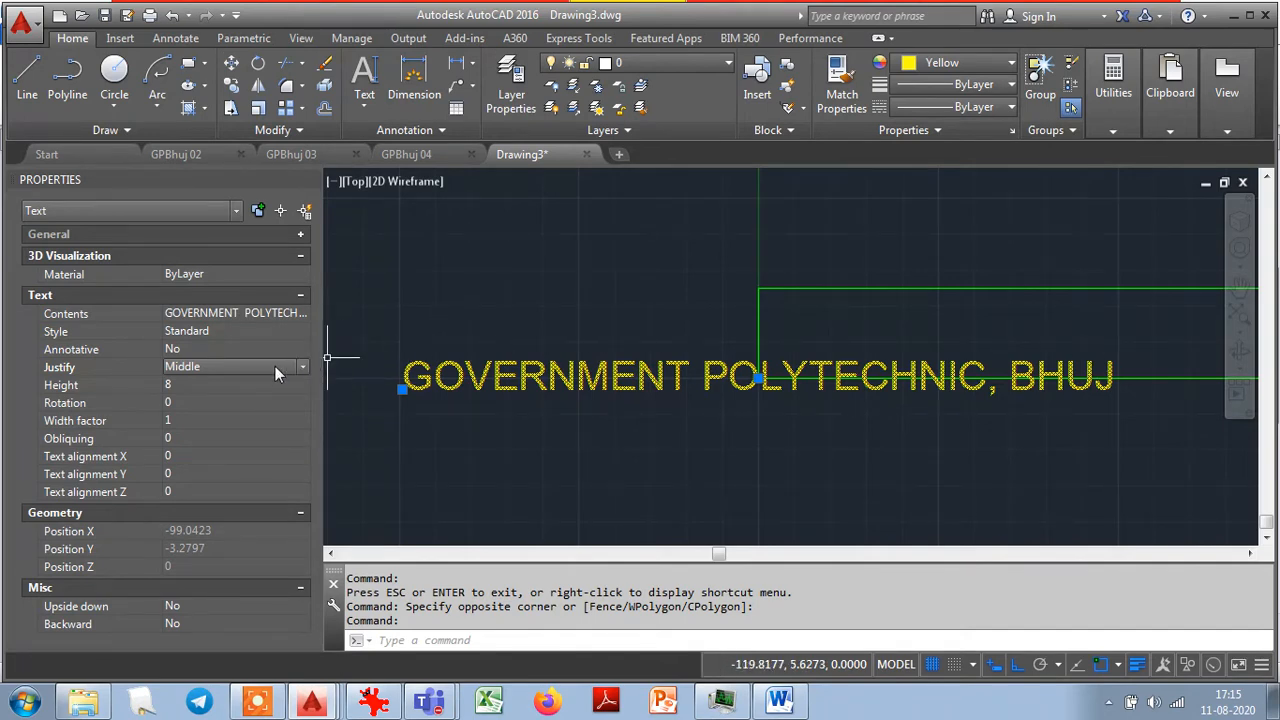
scroll(814, 429, "down", 2)
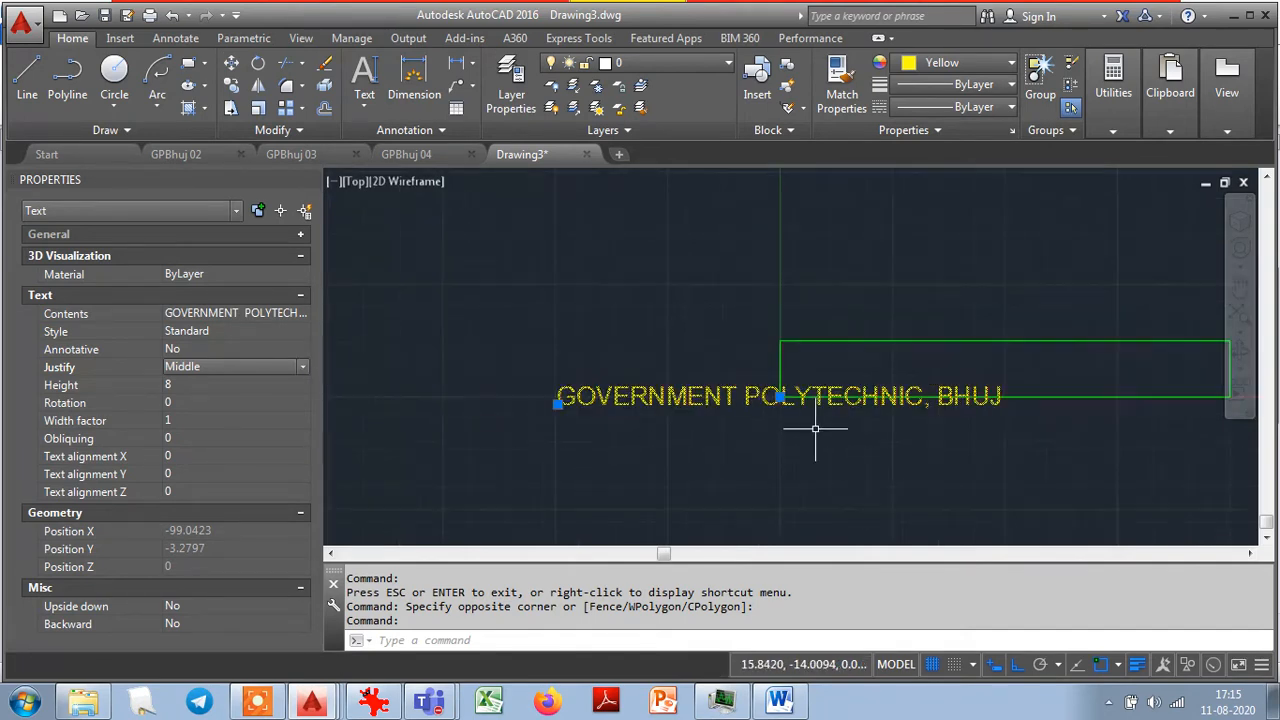
middle_click(865, 450)
middle_click(865, 450)
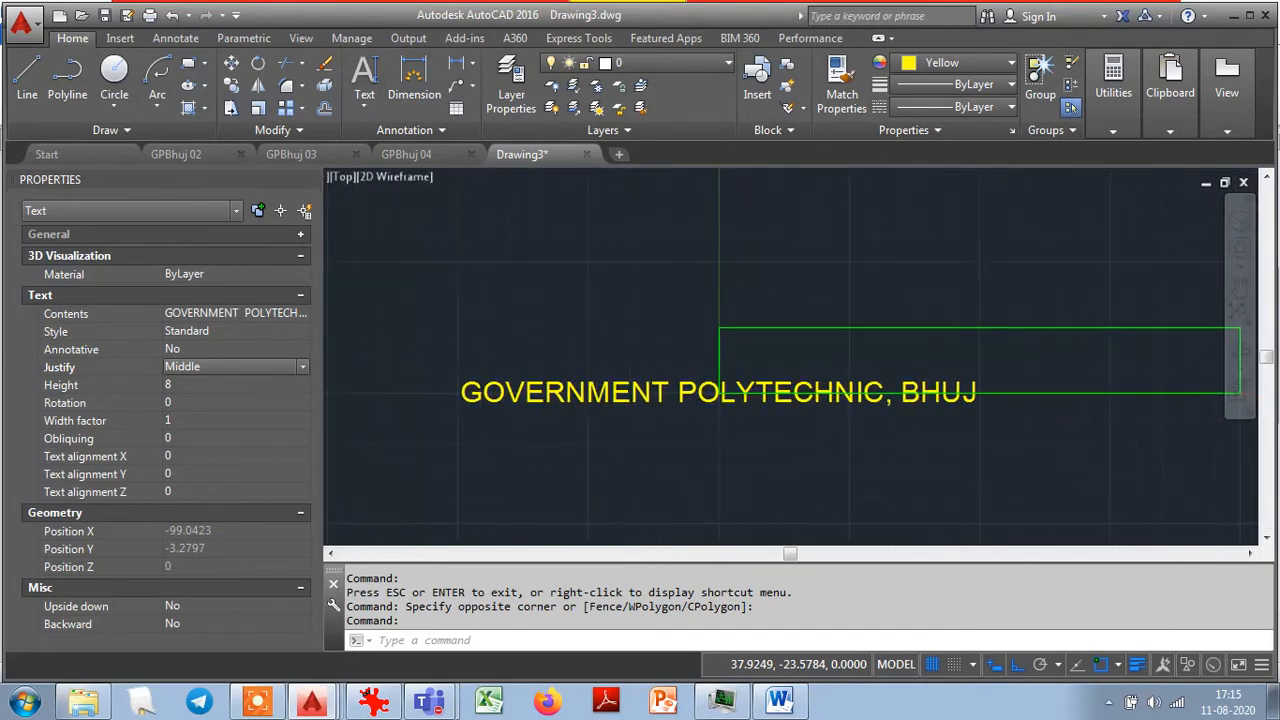
scroll(842, 377, "down", 2)
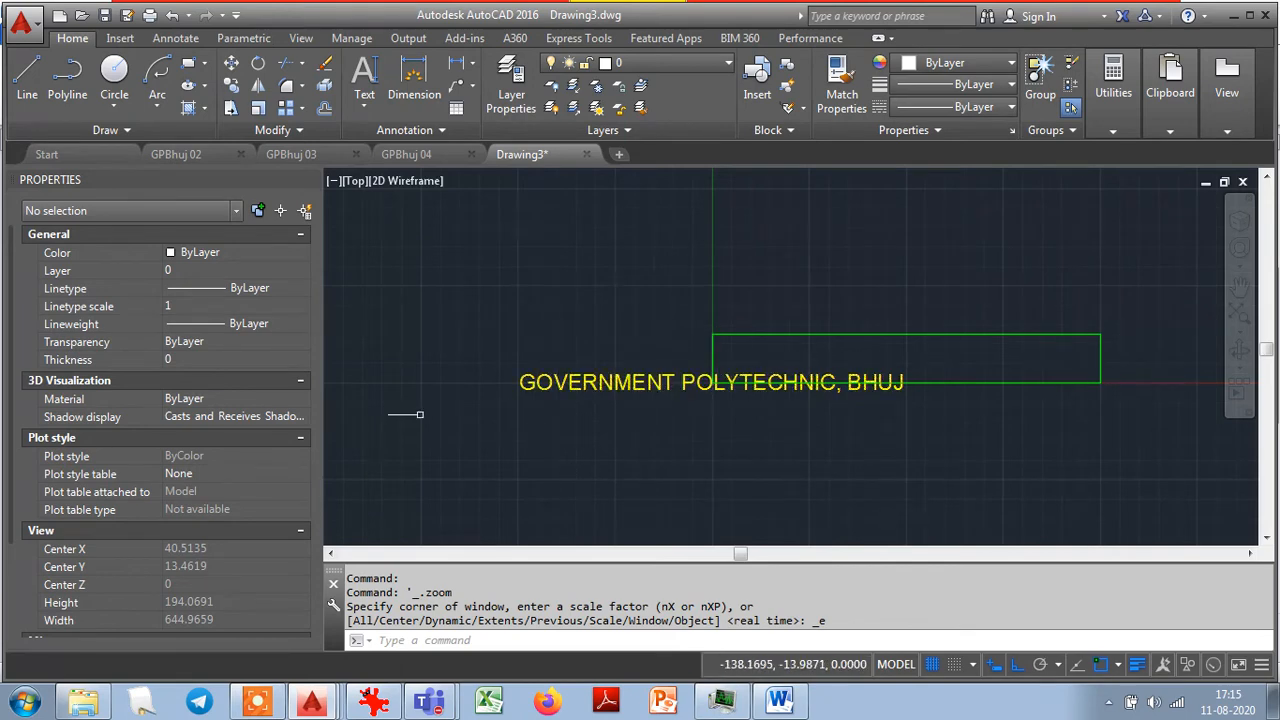
Select the heading again and set its justification to Fit.
left_click(676, 396)
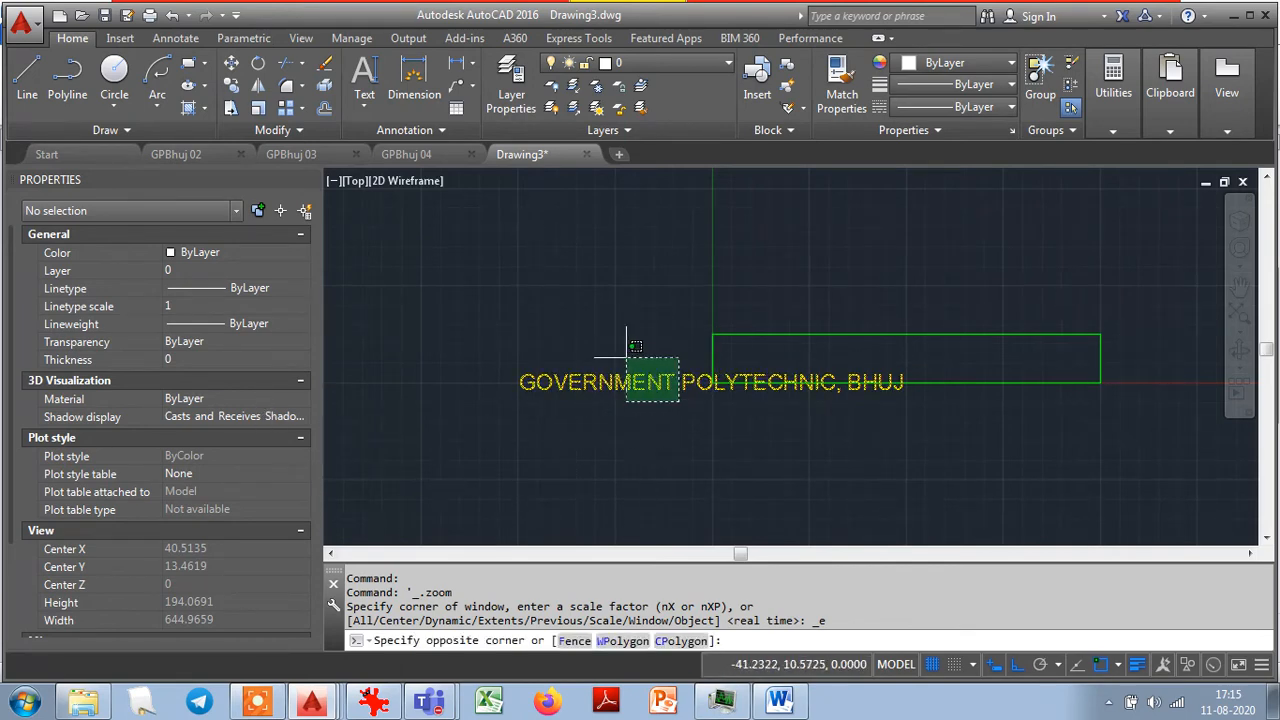
left_click(508, 381)
left_click(262, 367)
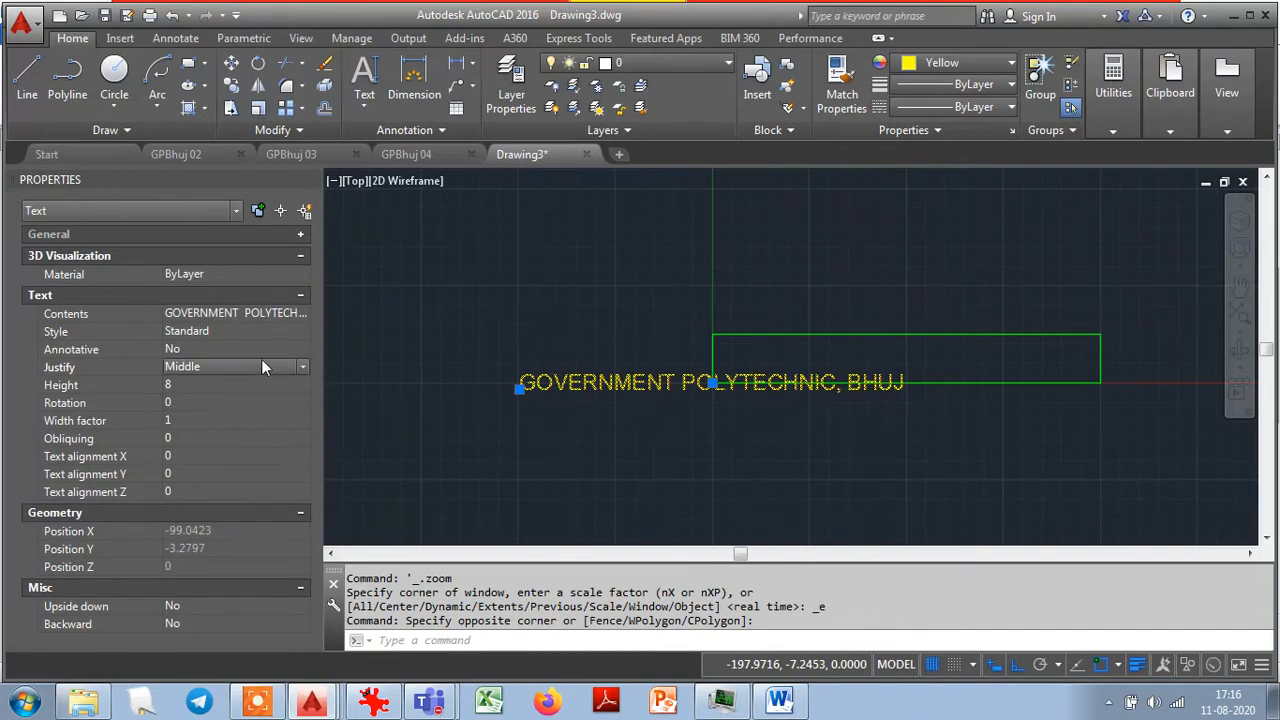
left_click(300, 367)
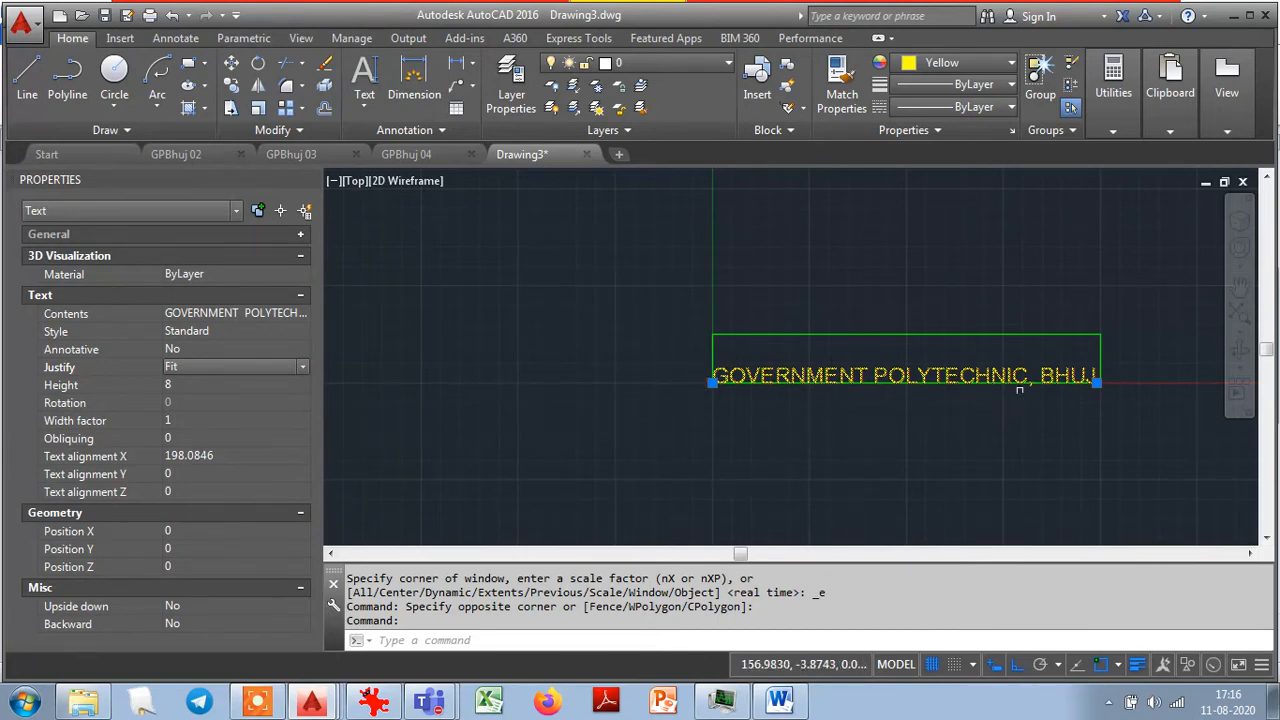
Stretch the fitted heading's end point along the baseline, first inward to about X 117 and then outward to about X 233.
left_click(1097, 381)
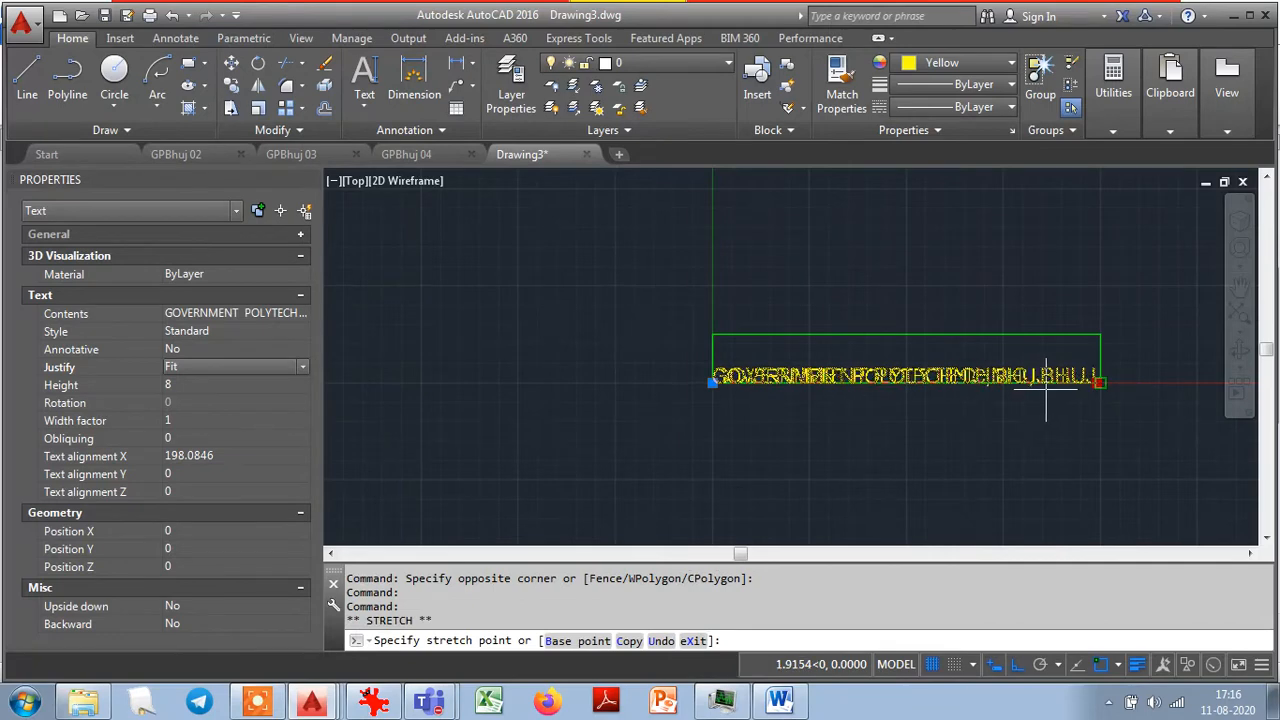
left_click(939, 420)
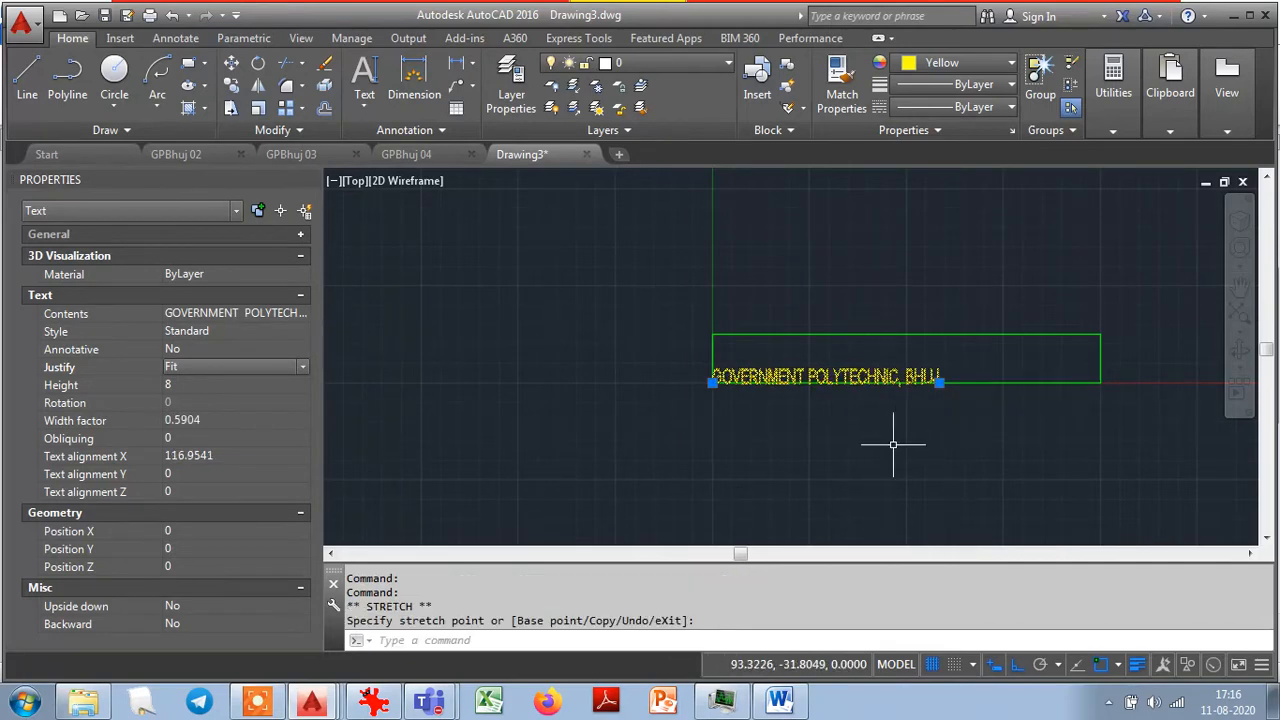
left_click(939, 380)
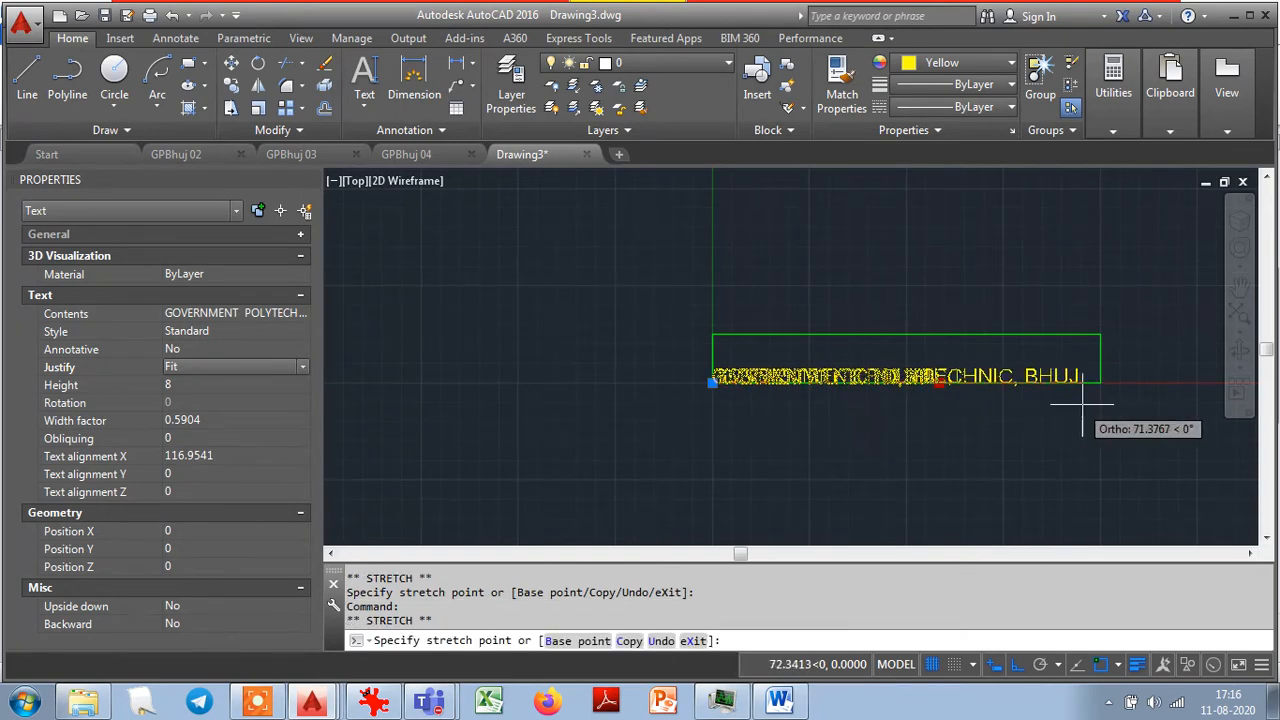
left_click(1164, 402)
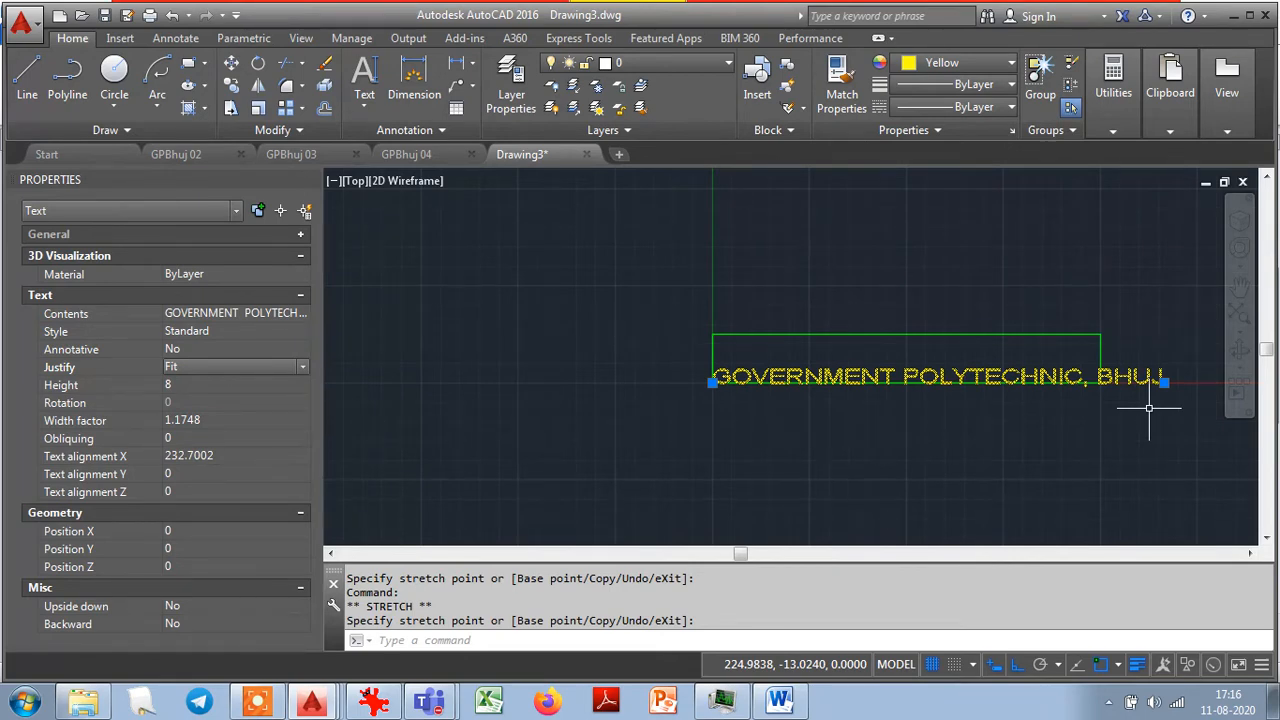
Compare the heading's bottom justifications by setting Bottom right, Bottom center and Bottom left in turn.
left_click(244, 368)
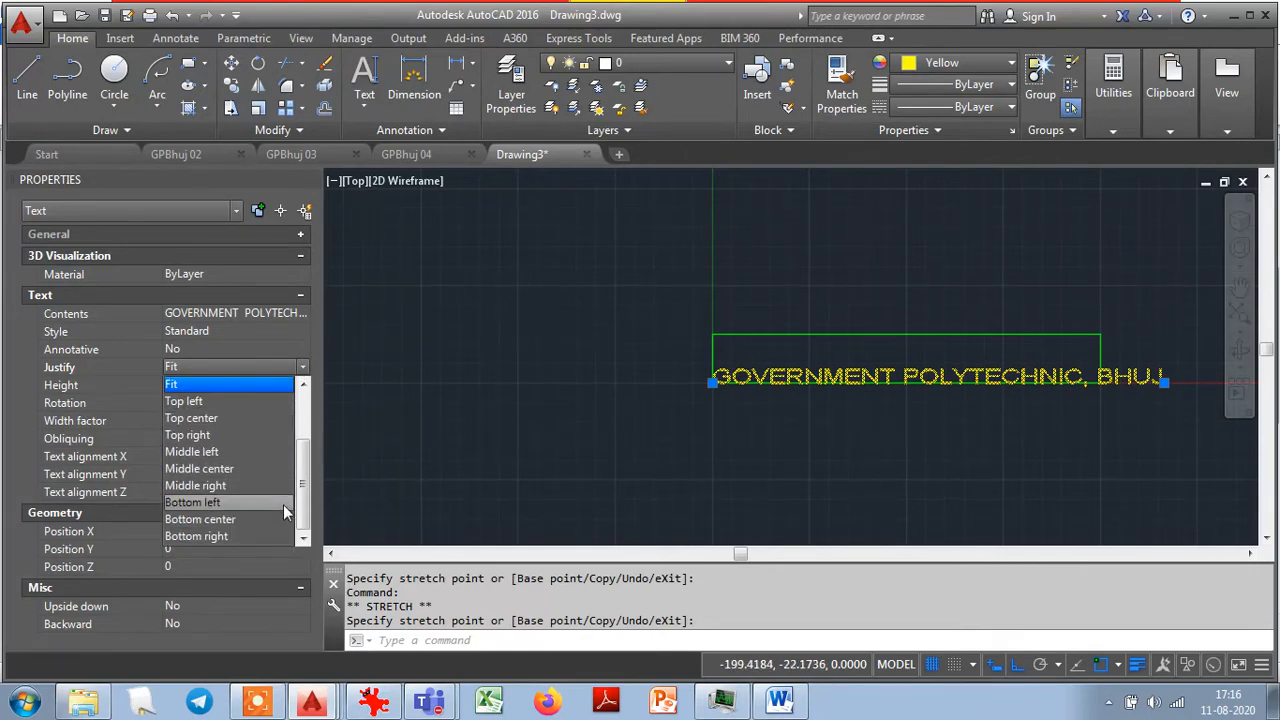
left_click(198, 536)
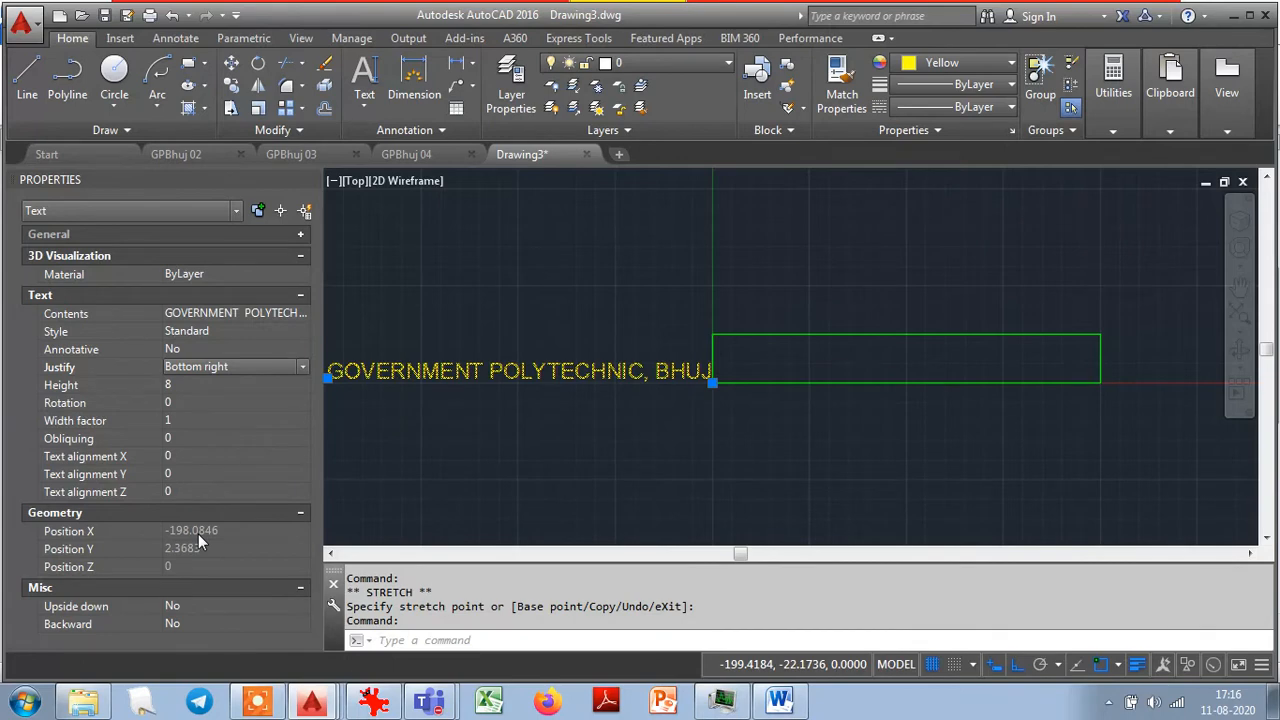
left_click(211, 367)
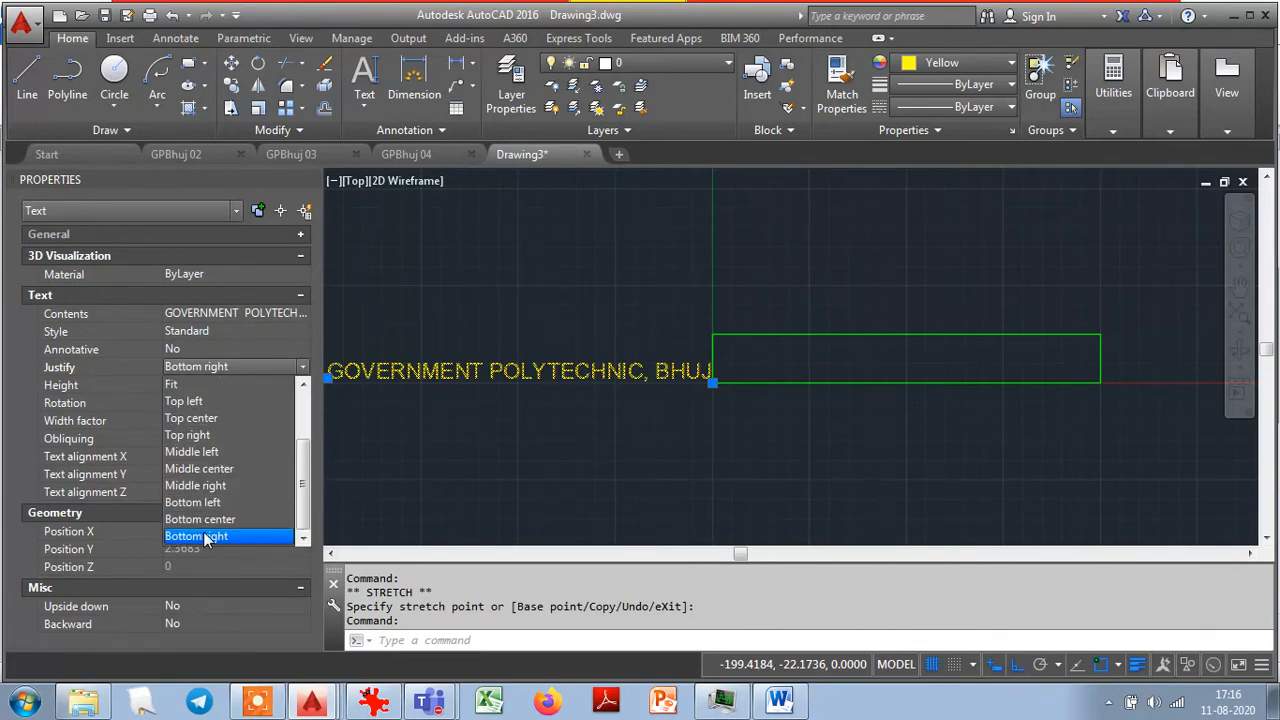
left_click(211, 520)
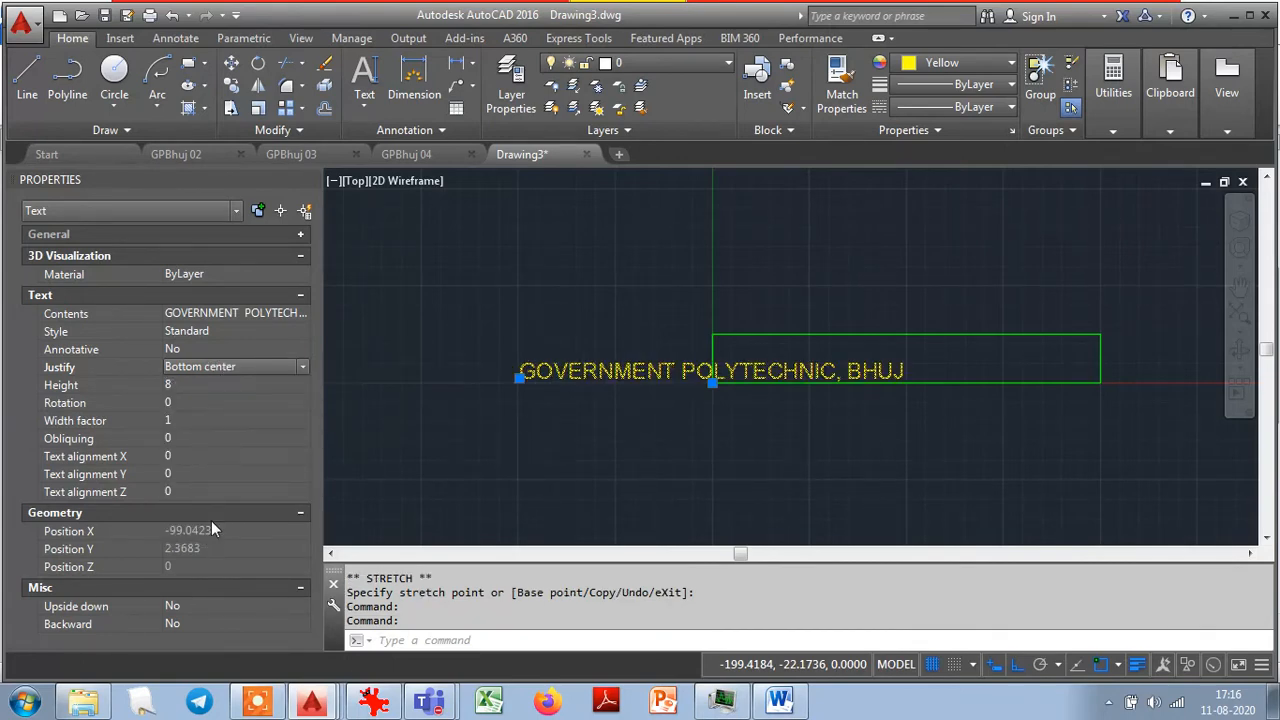
left_click(241, 366)
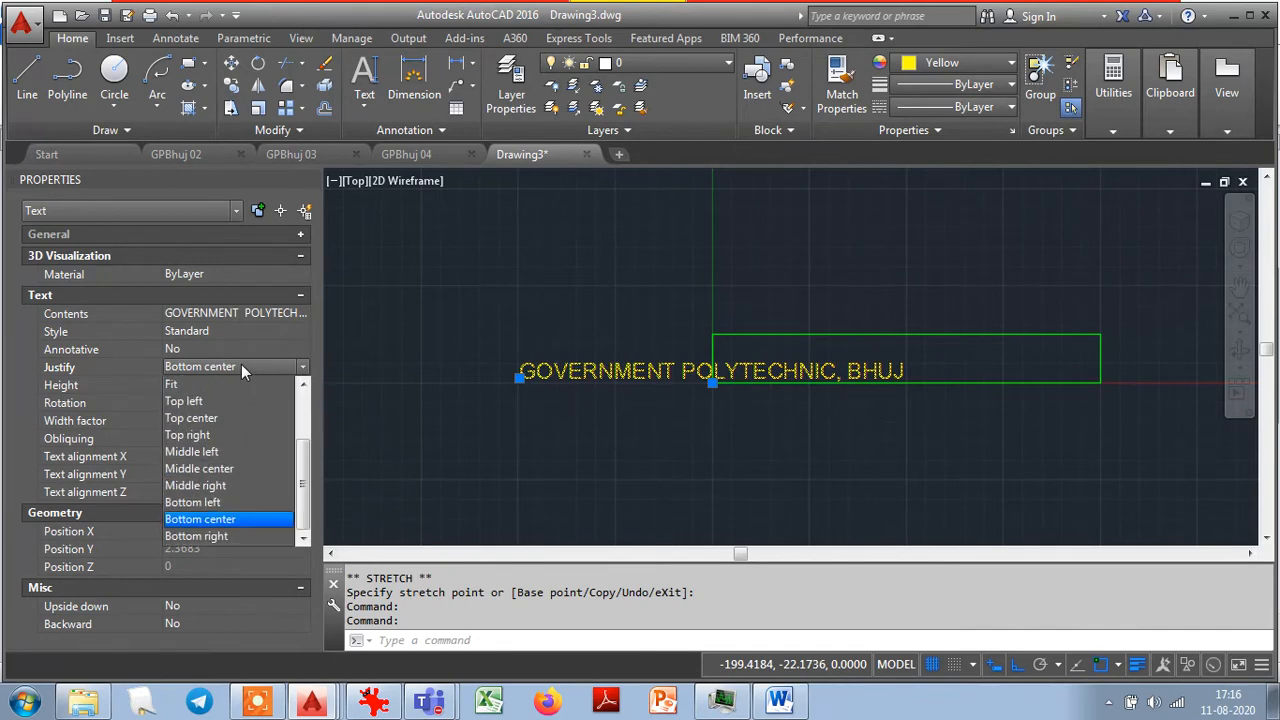
left_click(216, 499)
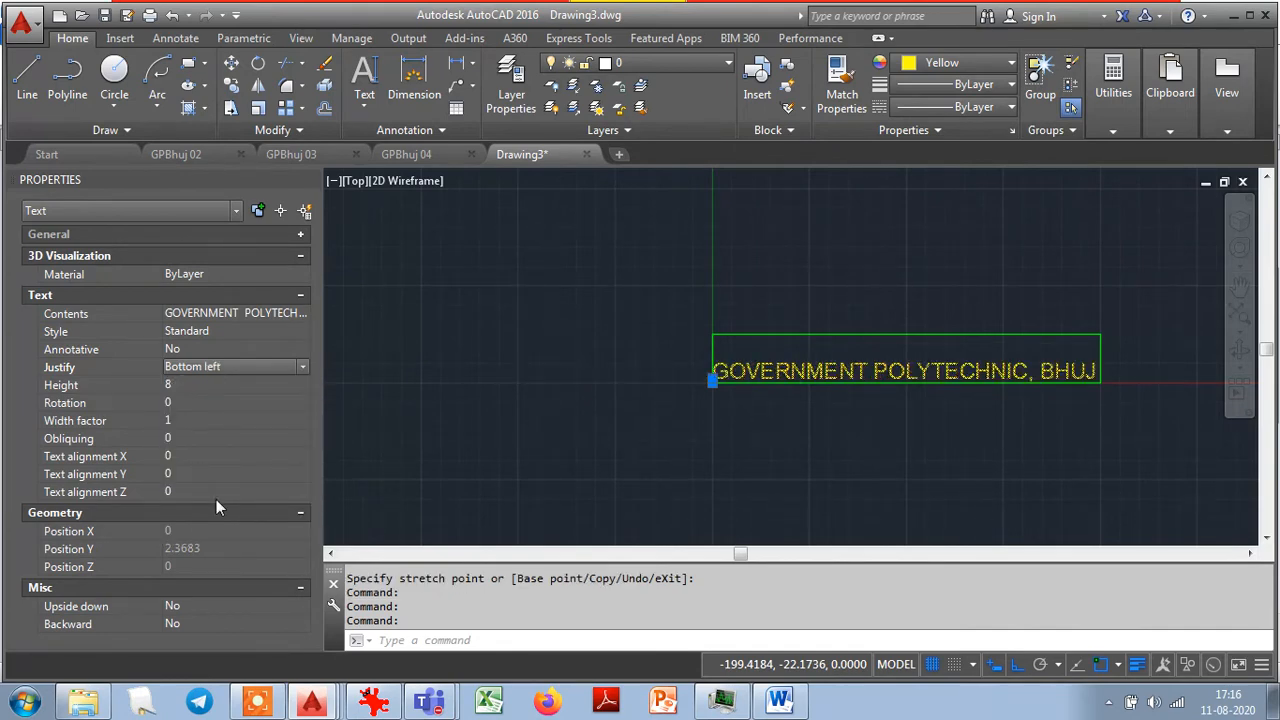
Compare the heading's middle justifications by setting Middle right, Middle center and Middle left, and inspect the text's position on the rectangle's edge.
left_click(227, 368)
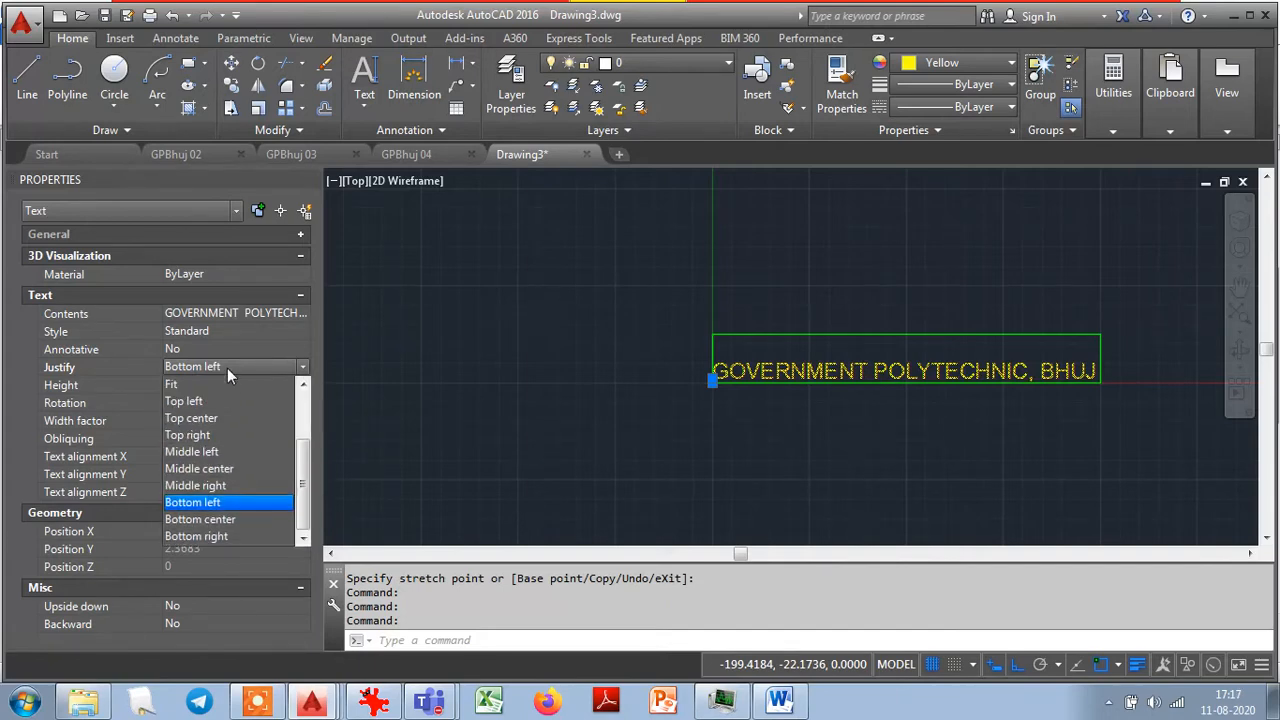
left_click(213, 487)
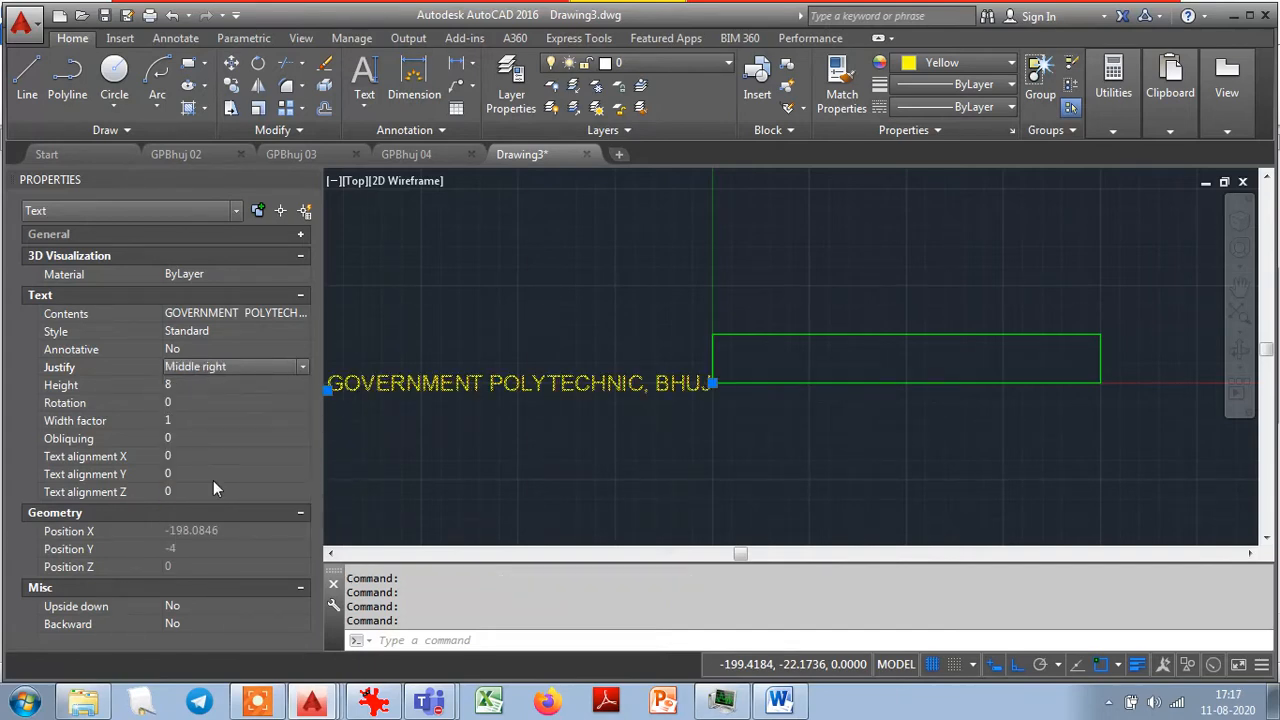
left_click(215, 368)
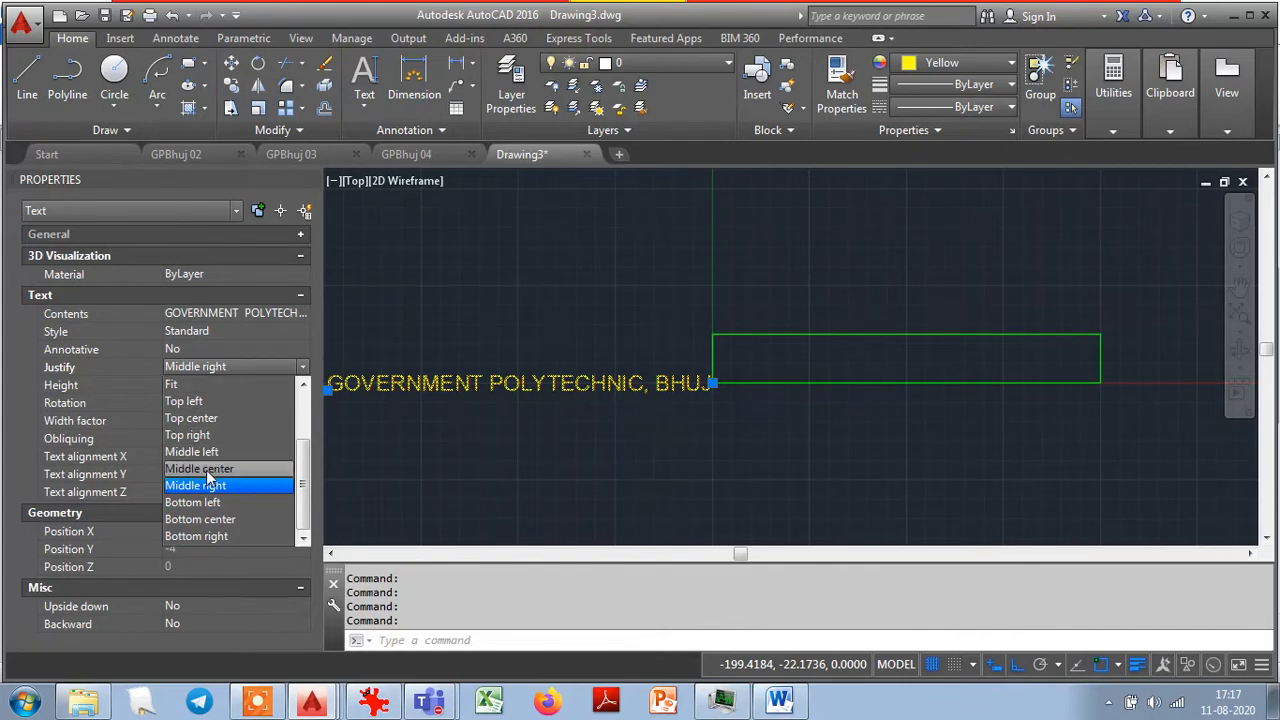
left_click(206, 470)
left_click(222, 367)
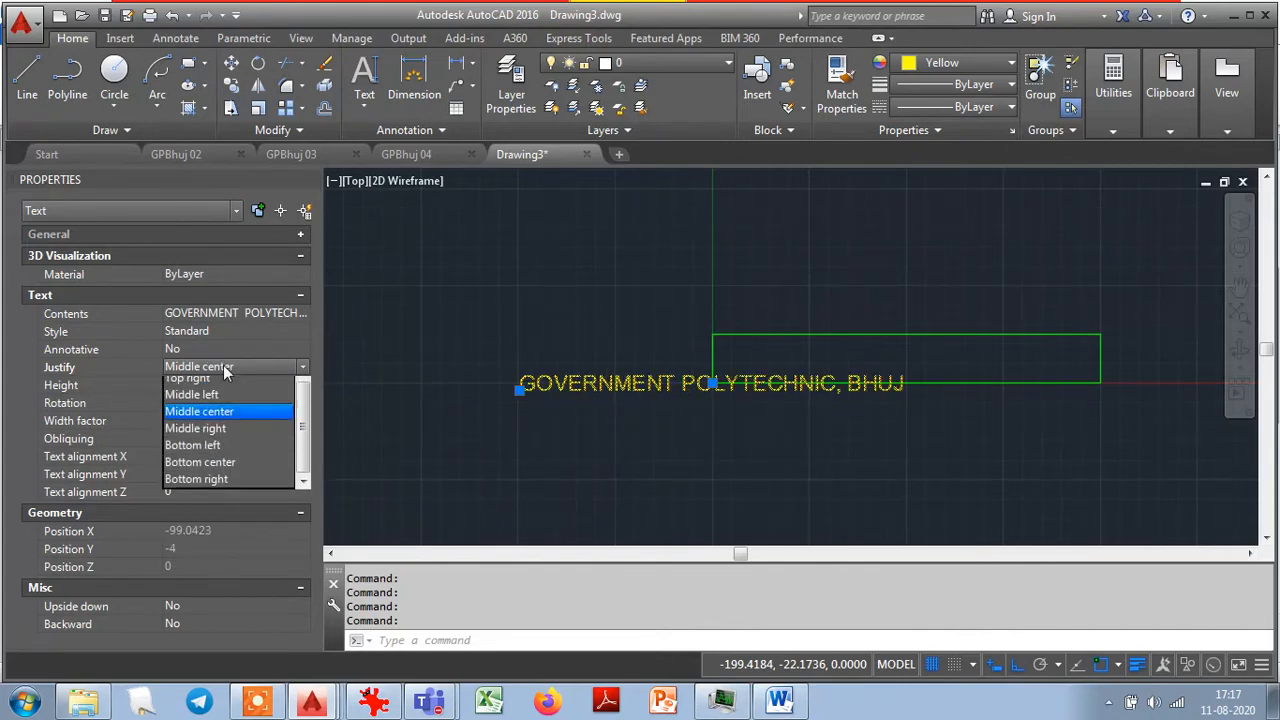
left_click(210, 447)
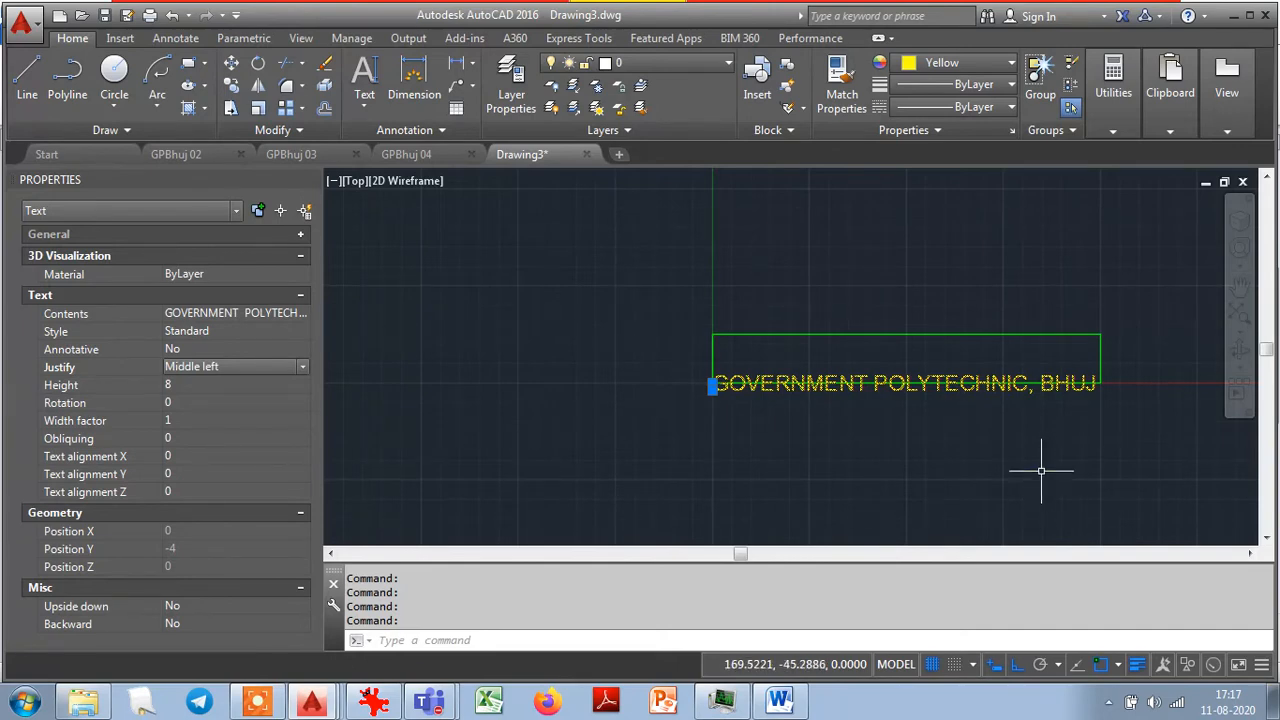
scroll(1023, 401, "up", 2)
scroll(1023, 401, "up", 2)
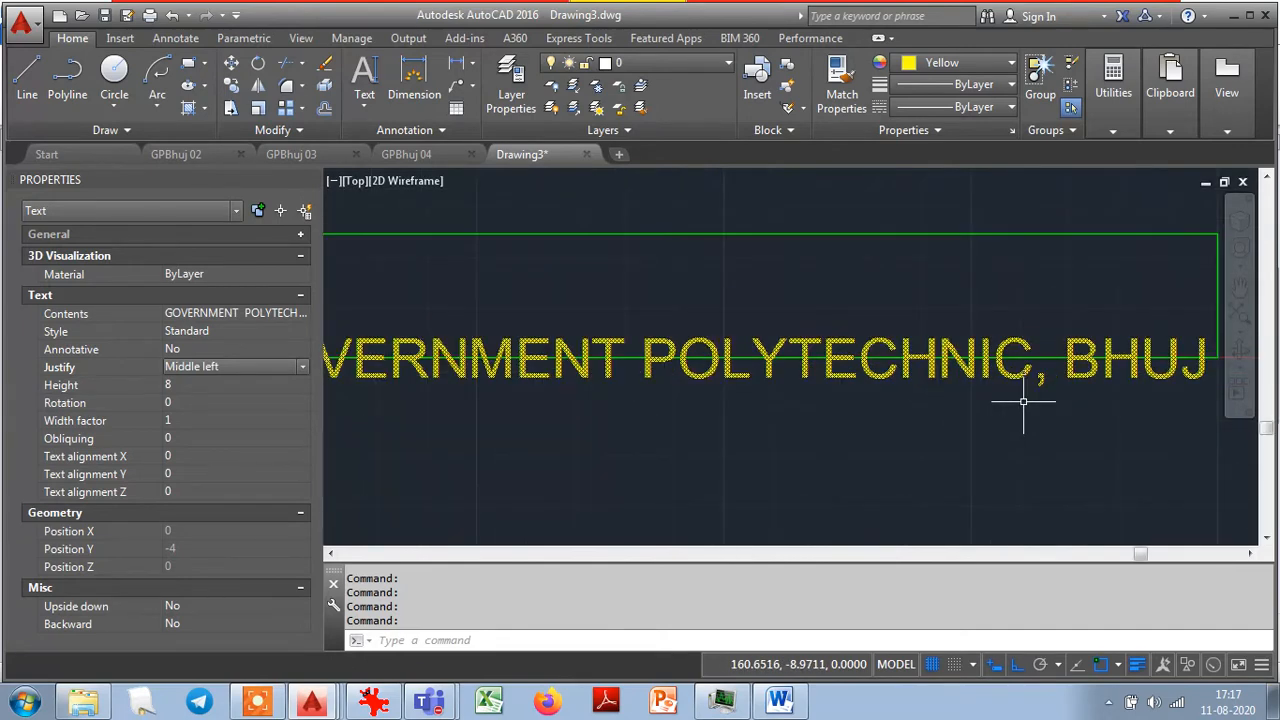
scroll(1023, 401, "down", 2)
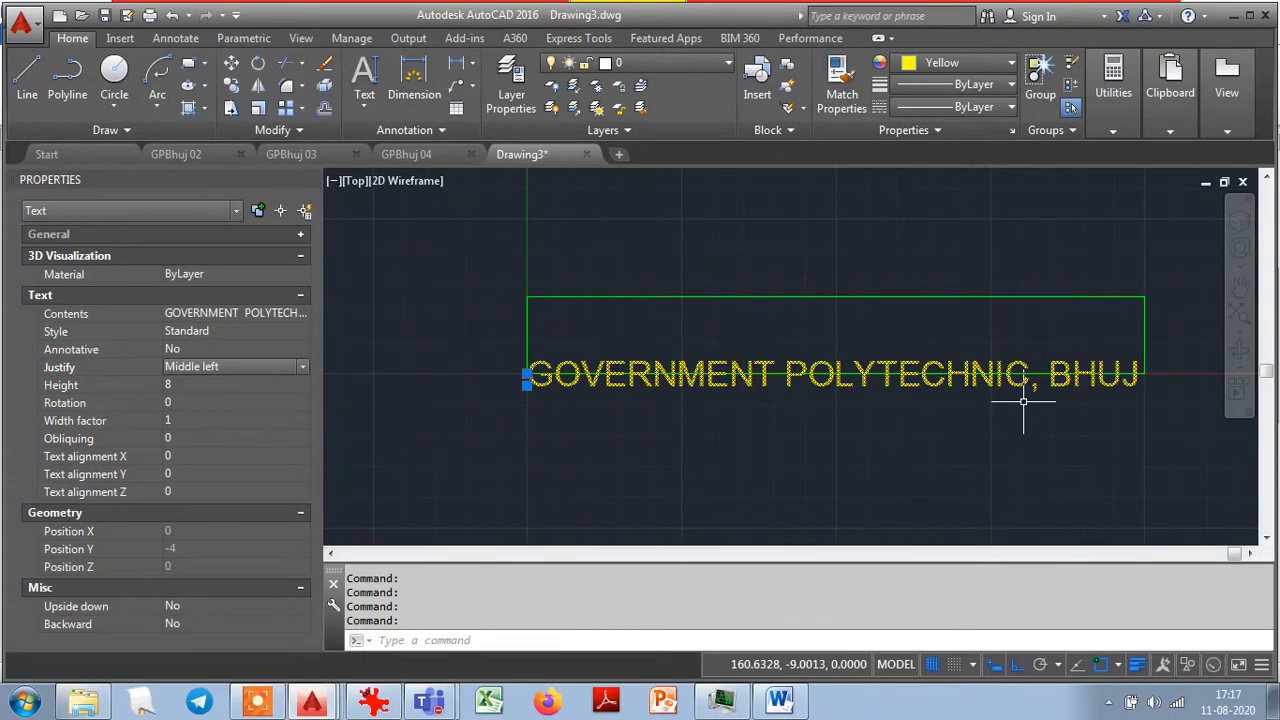
Compare the heading's top justifications by setting Top right, Top center and Top left in turn.
left_click(222, 367)
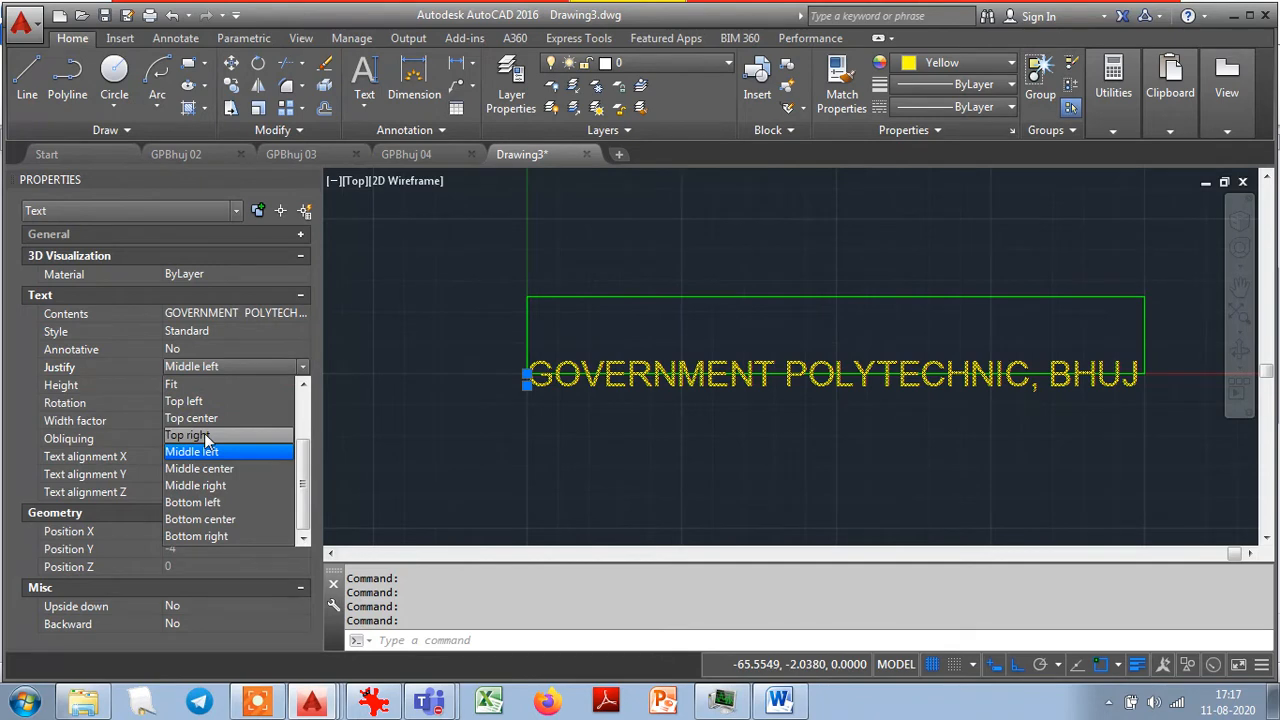
left_click(206, 436)
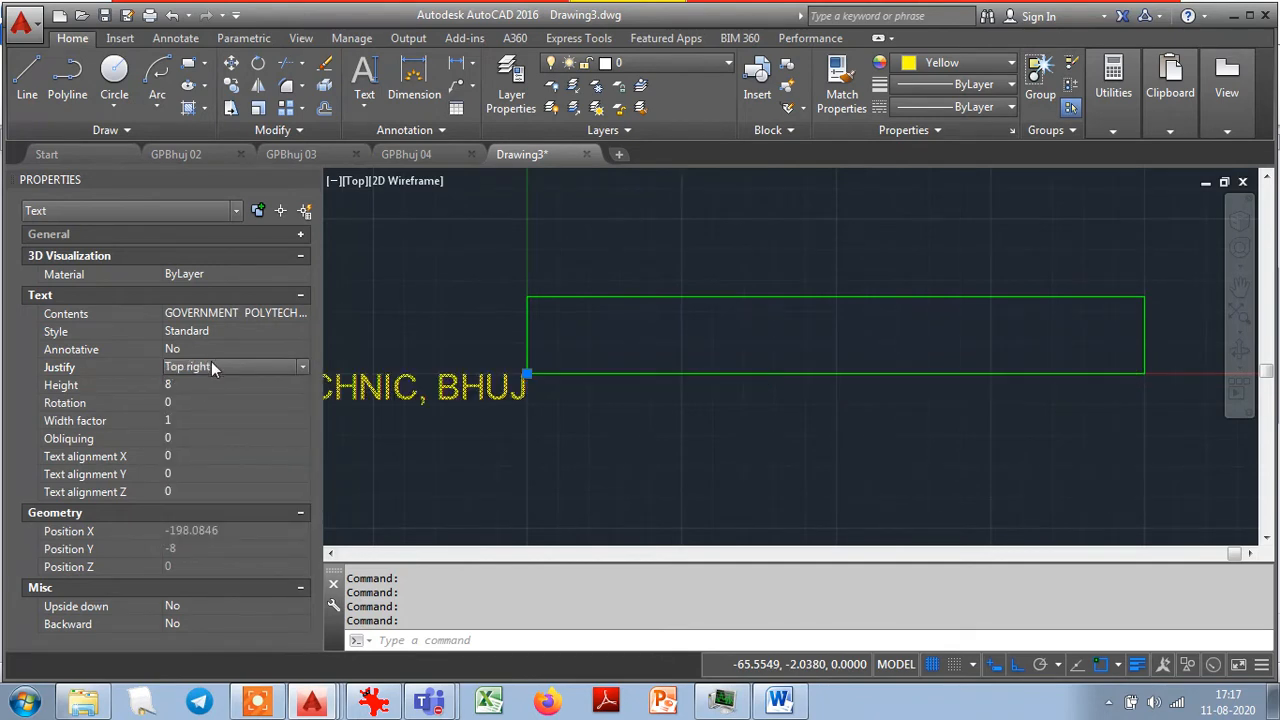
left_click(211, 367)
left_click(202, 417)
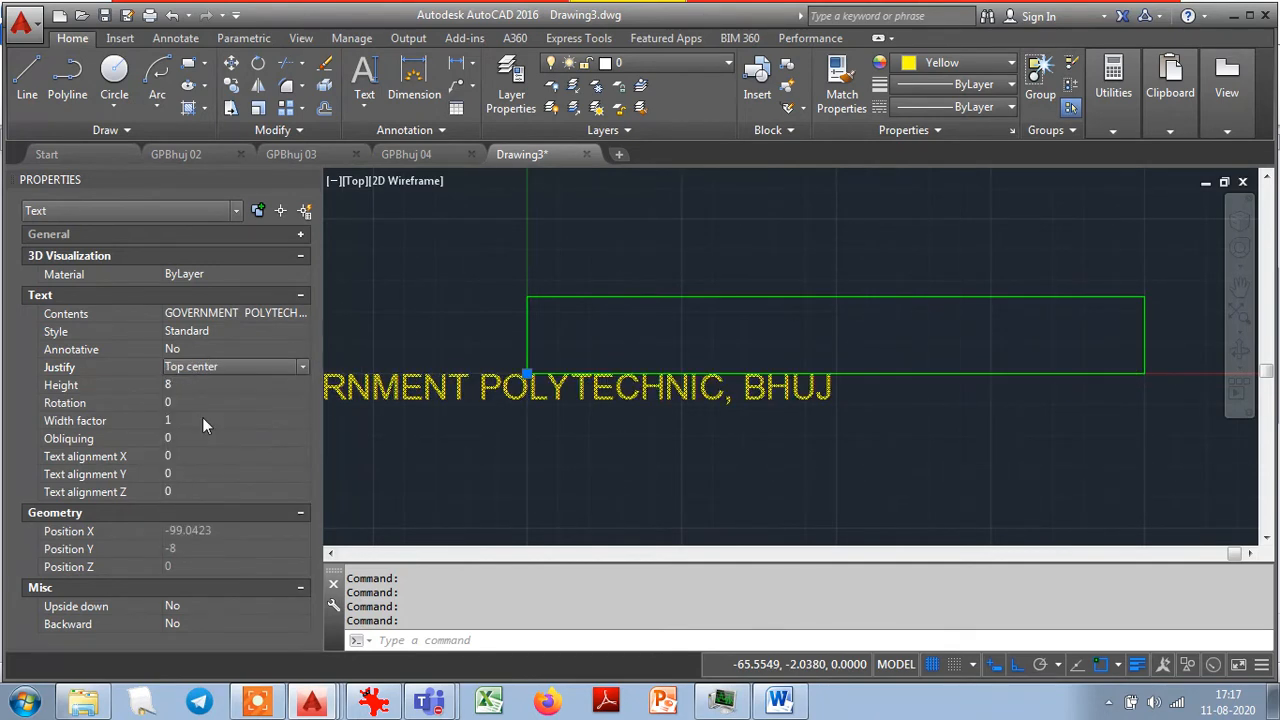
left_click(215, 366)
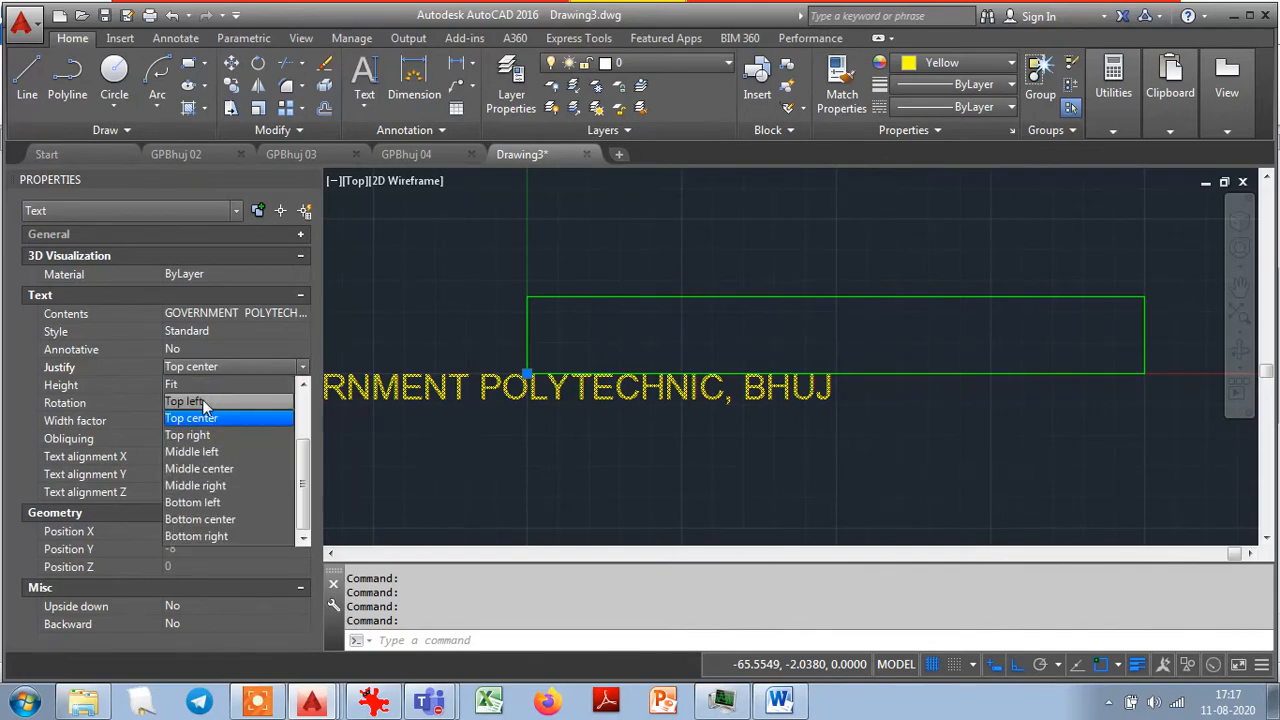
left_click(202, 399)
Set the heading's justification to Aligned.
left_click(301, 367)
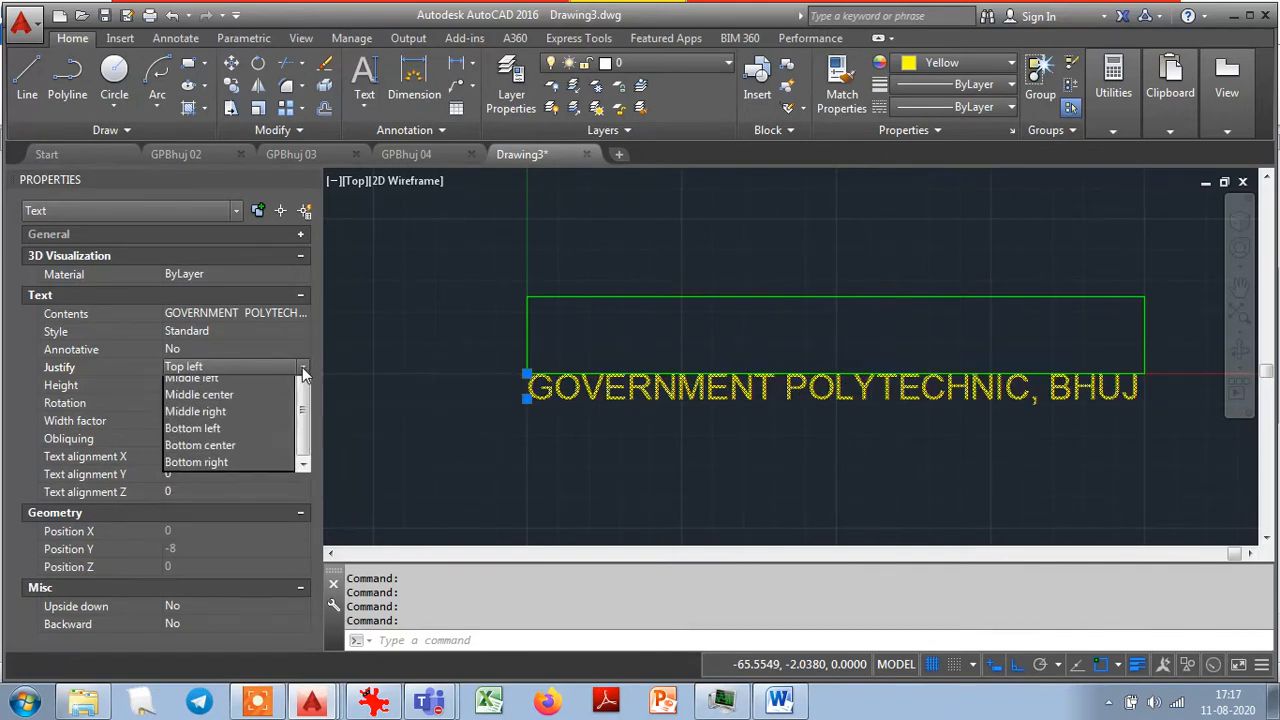
left_click(303, 386)
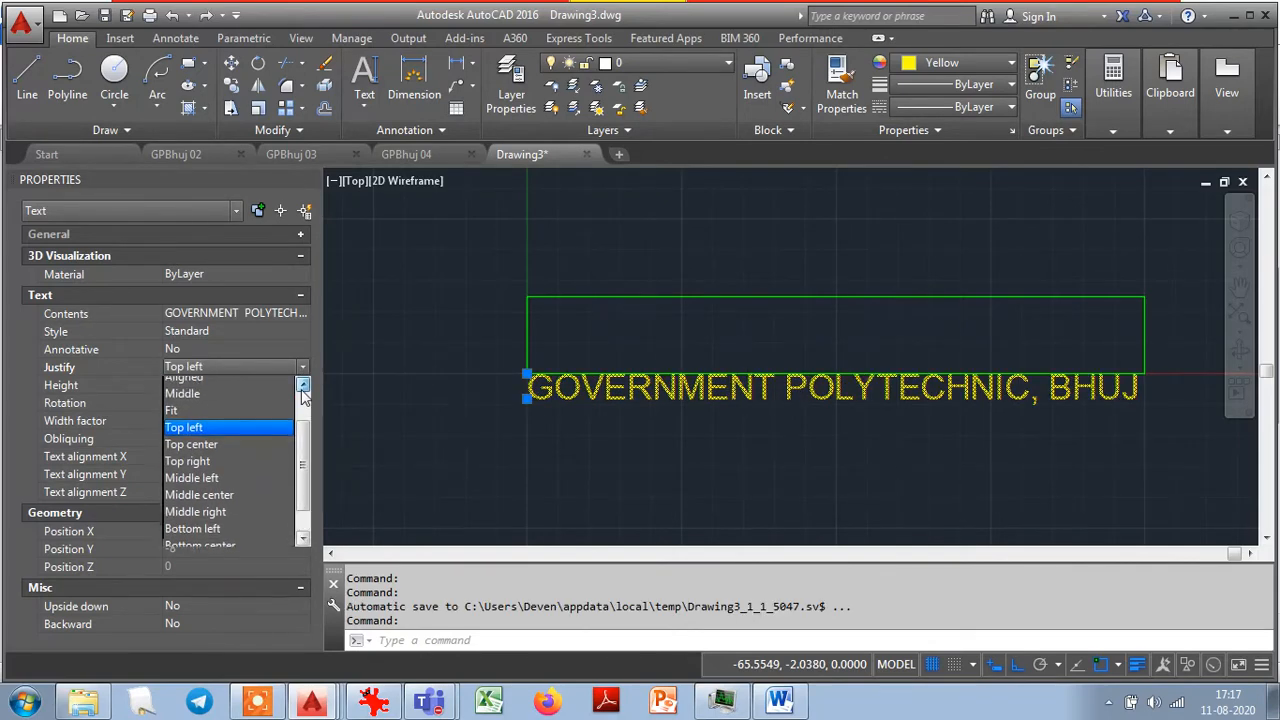
left_click(303, 386)
left_click(303, 386)
left_click(303, 386)
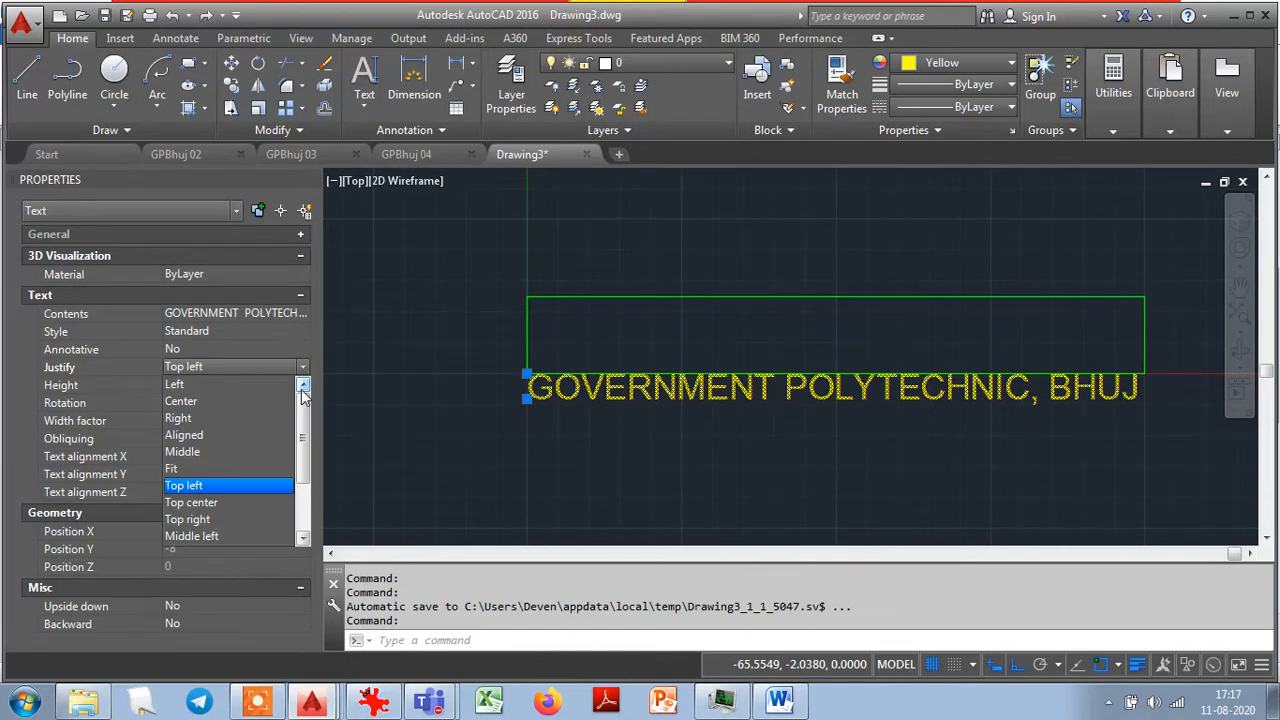
left_click(185, 436)
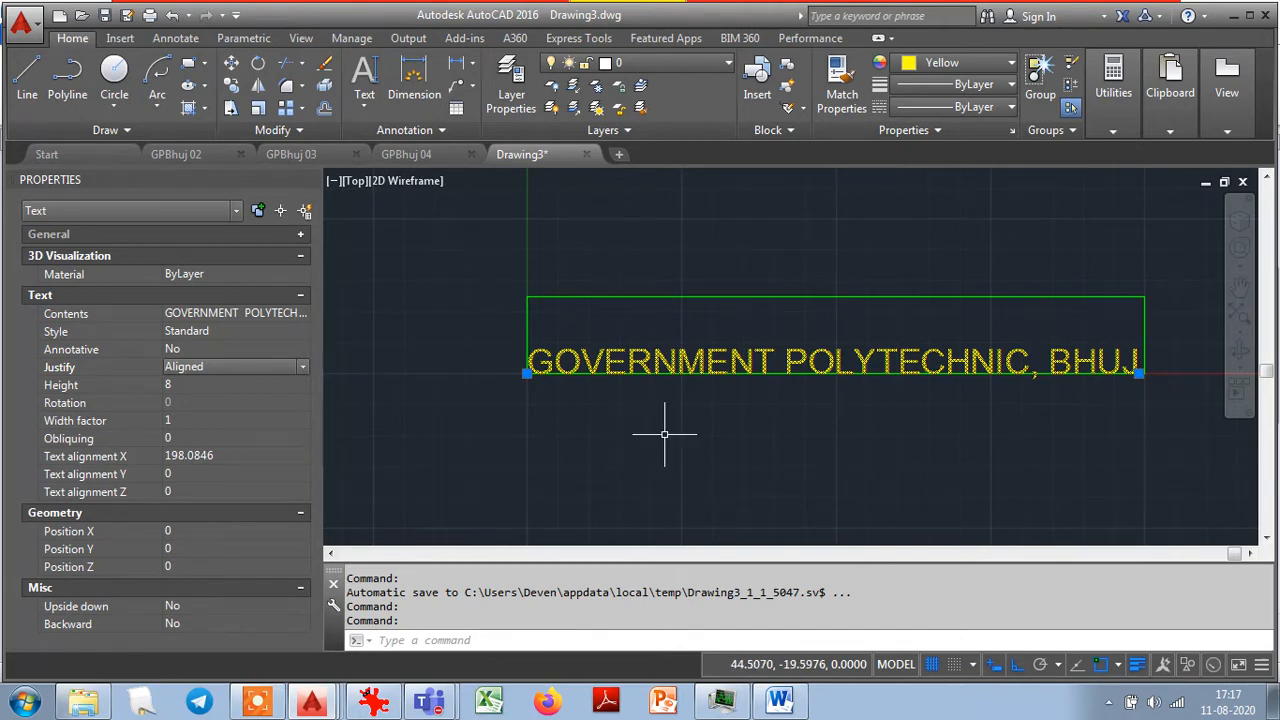
Turn Ortho off and draw an inclined line about 300 units long at about 30°, passing above the green rectangle.
scroll(689, 424, "down", 4)
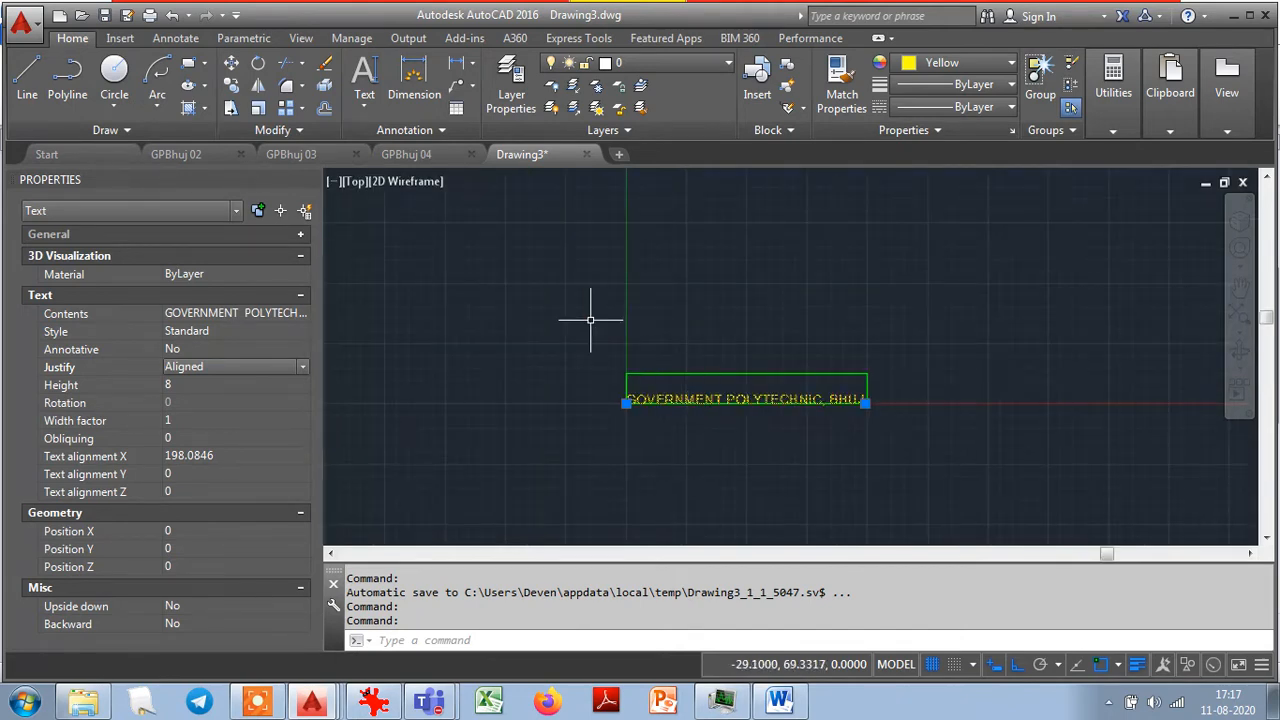
type("l")
key("Return")
left_click(484, 415)
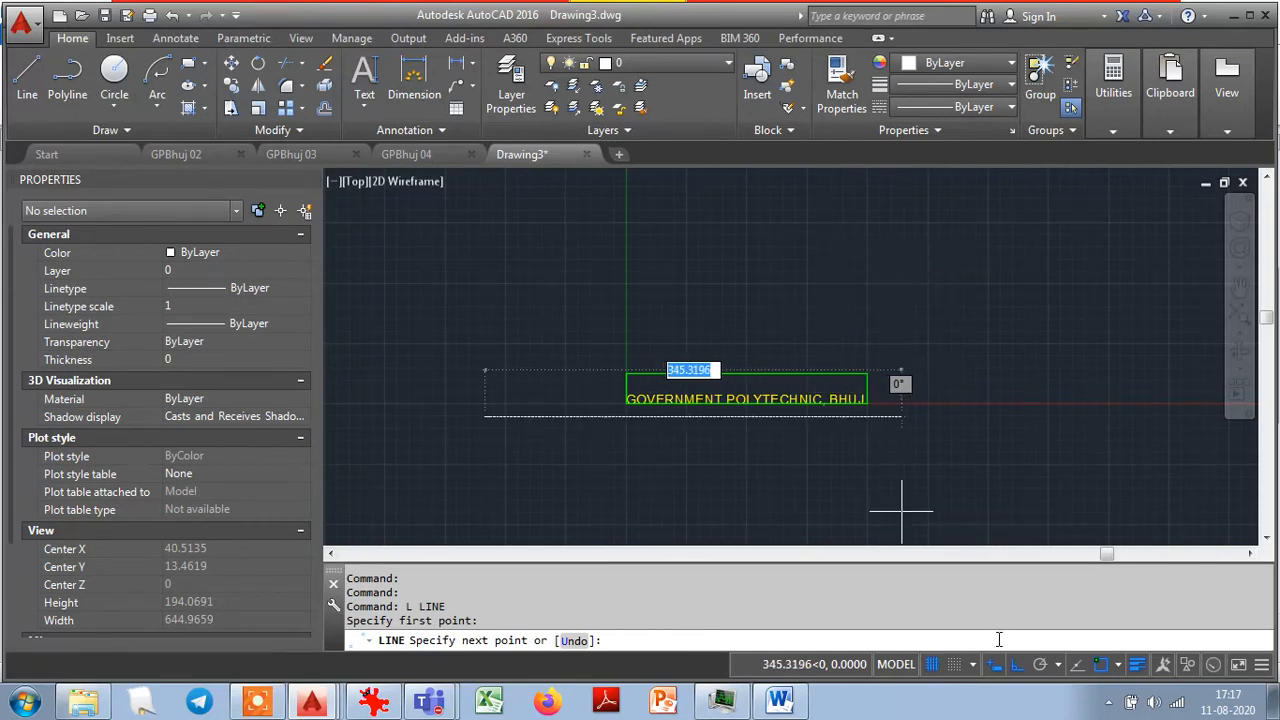
key("F8")
left_click(797, 235)
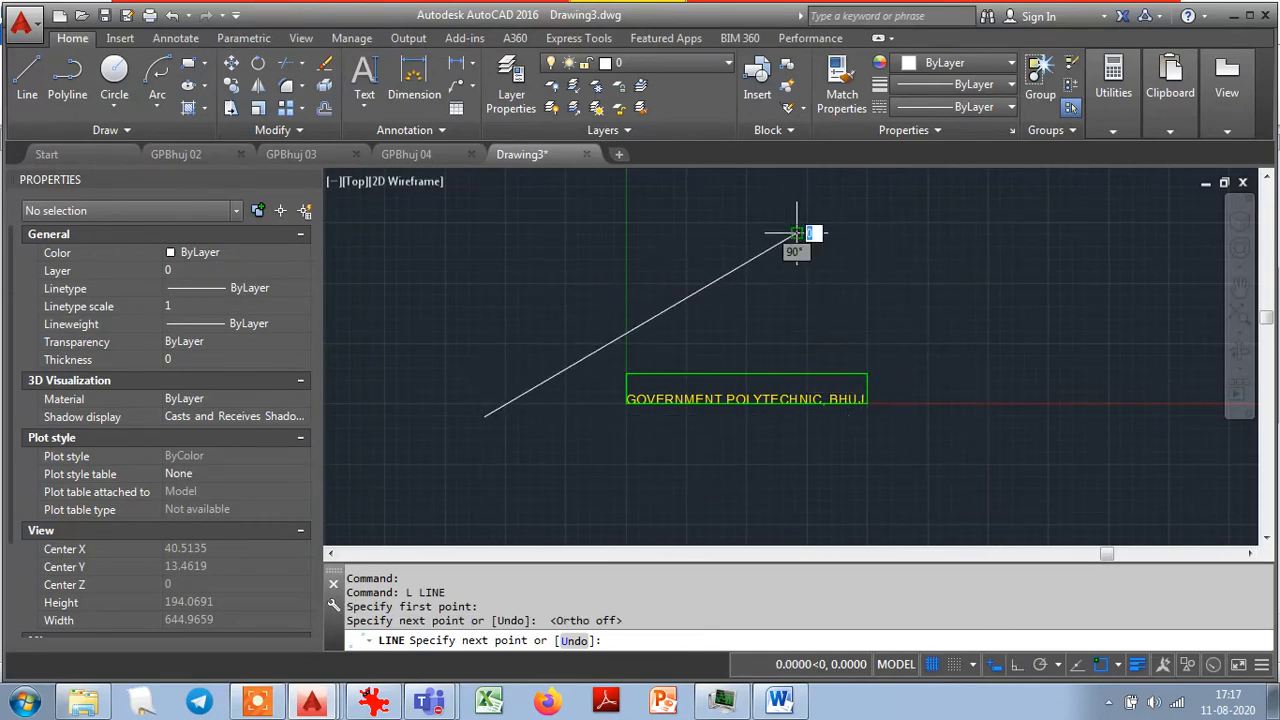
key("Escape")
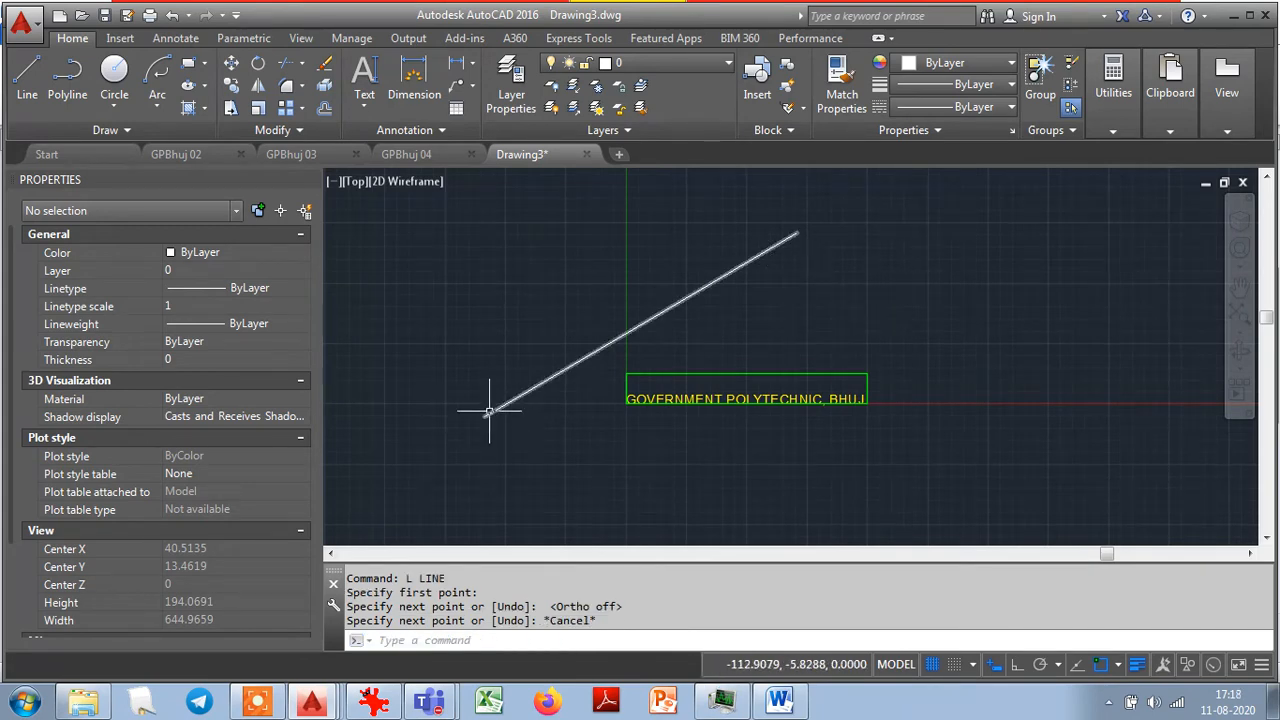
left_click(362, 95)
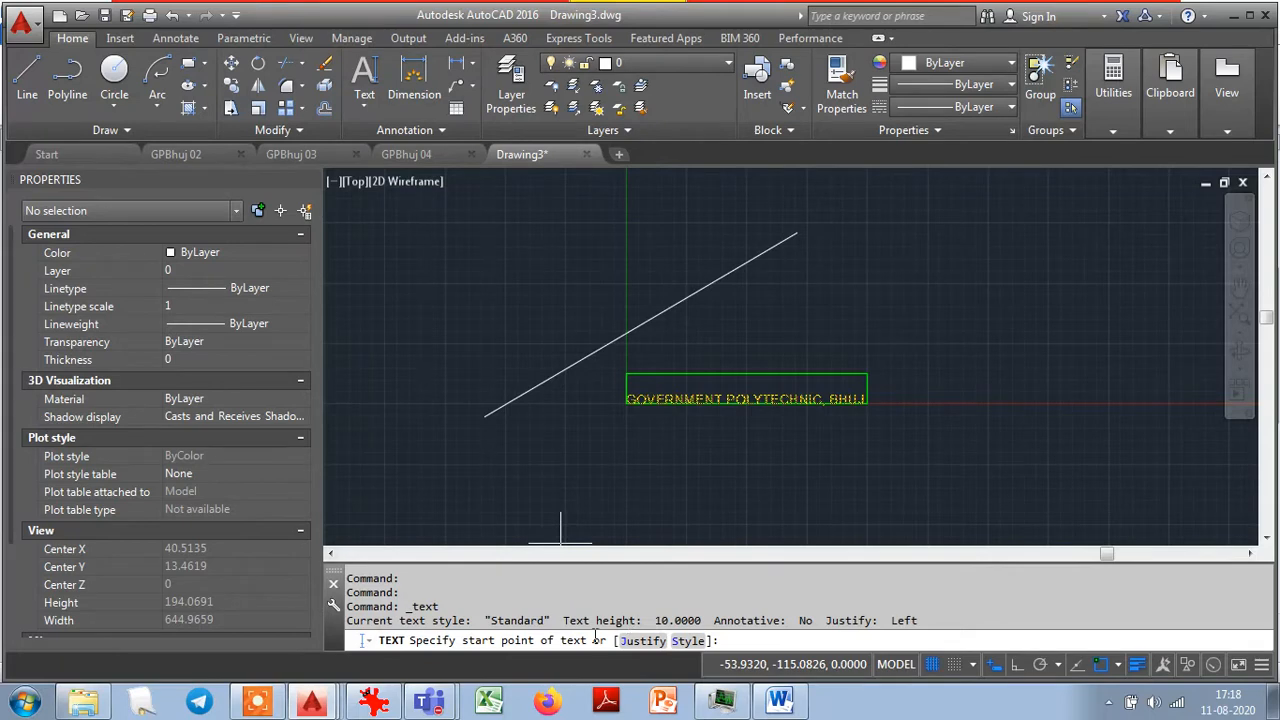
left_click(484, 416)
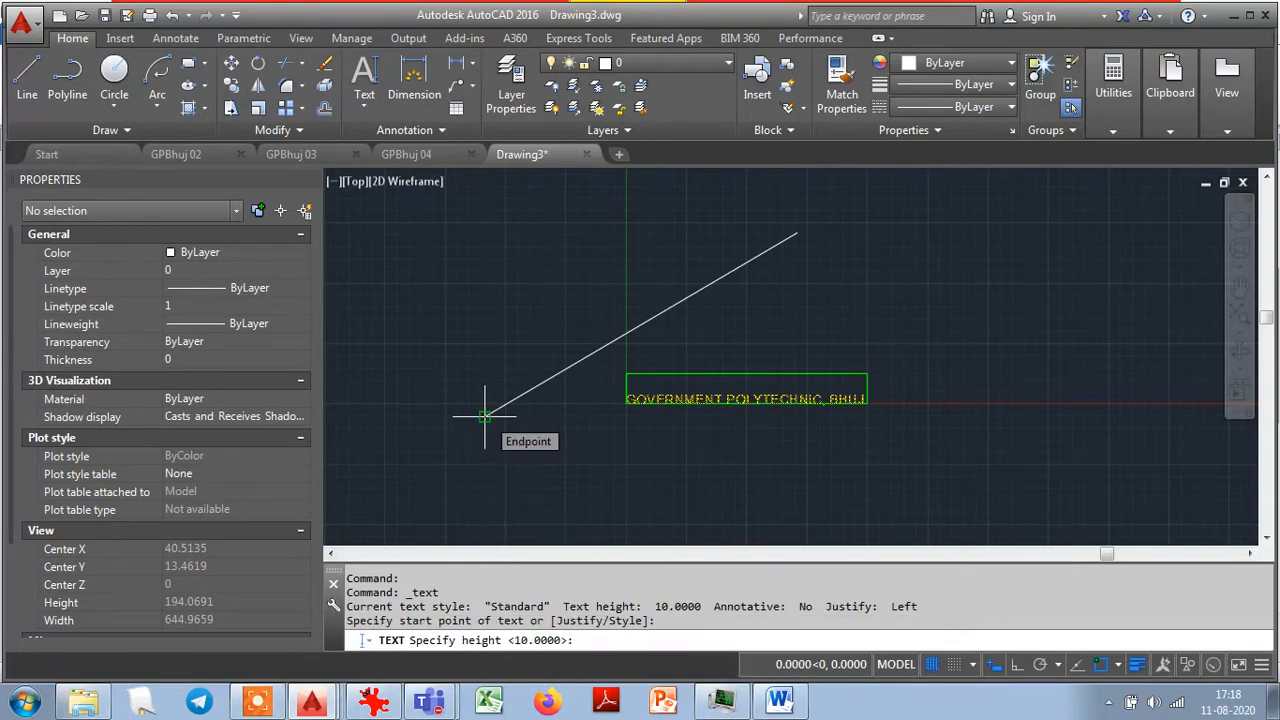
key("Return")
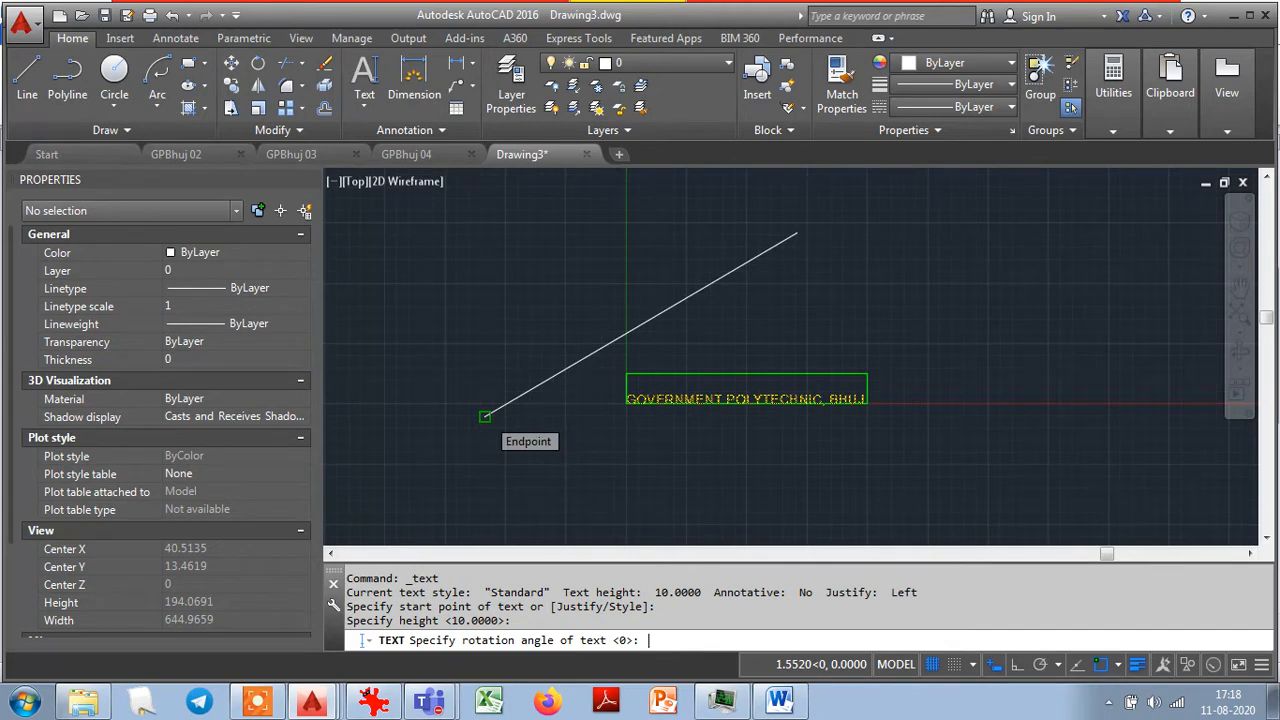
key("Return")
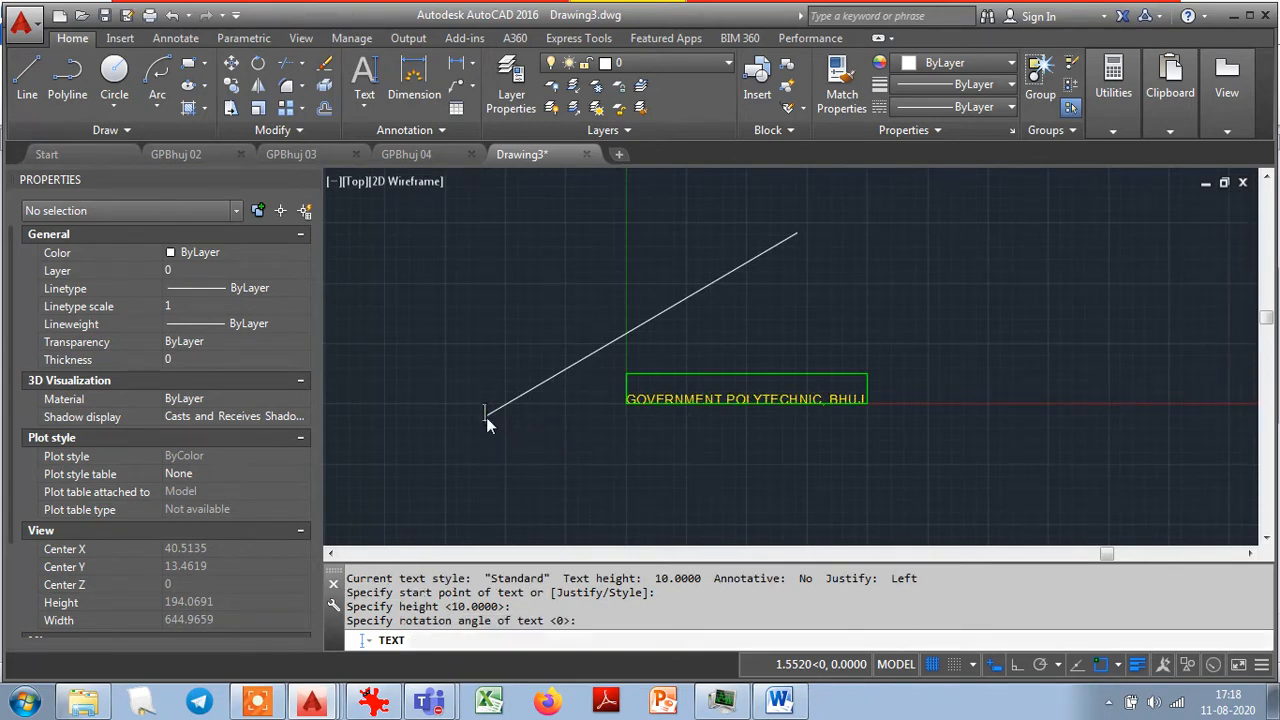
key("Return")
Try to create single-line text with Align justification, using the inclined line's two endpoints as its baseline.
key("Return")
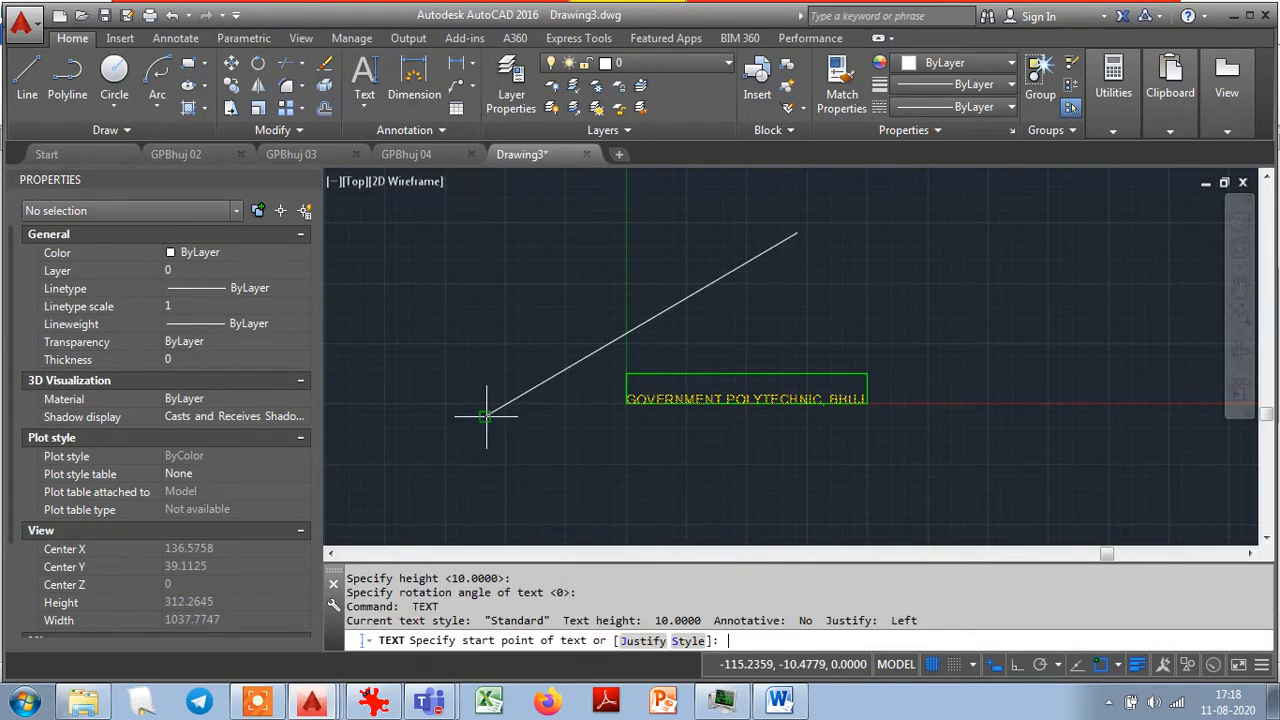
left_click(628, 645)
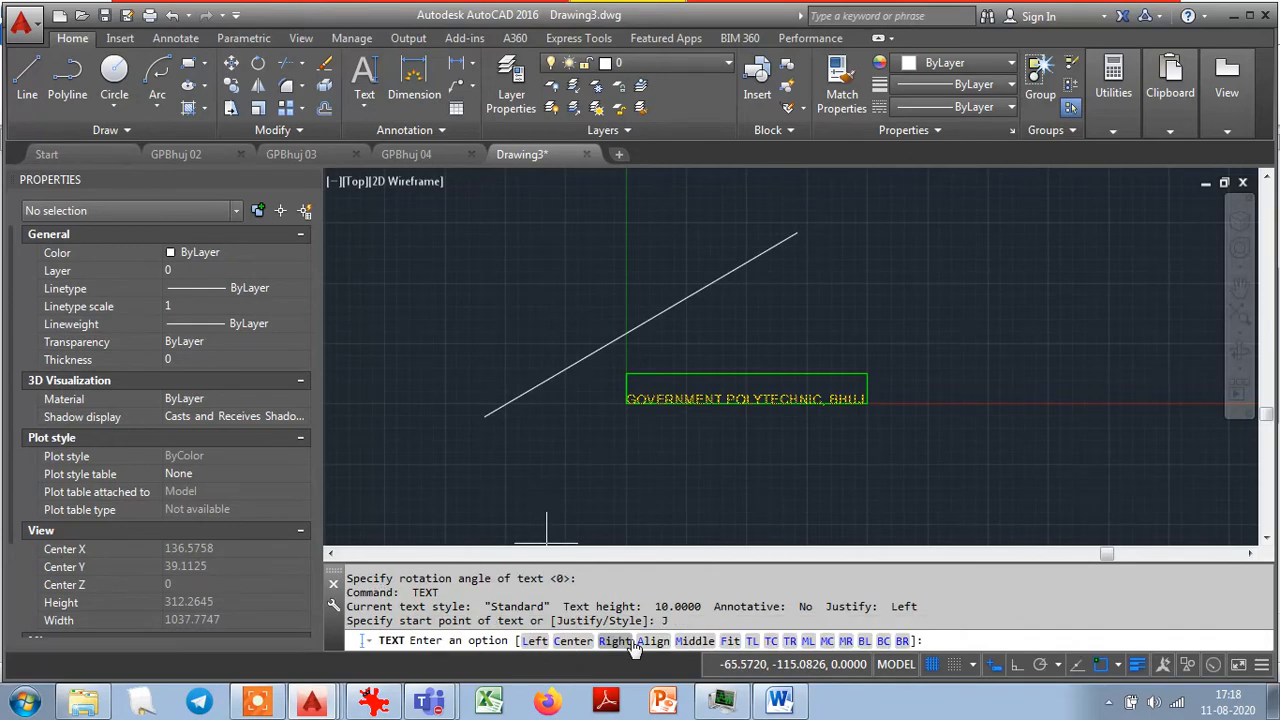
left_click(652, 641)
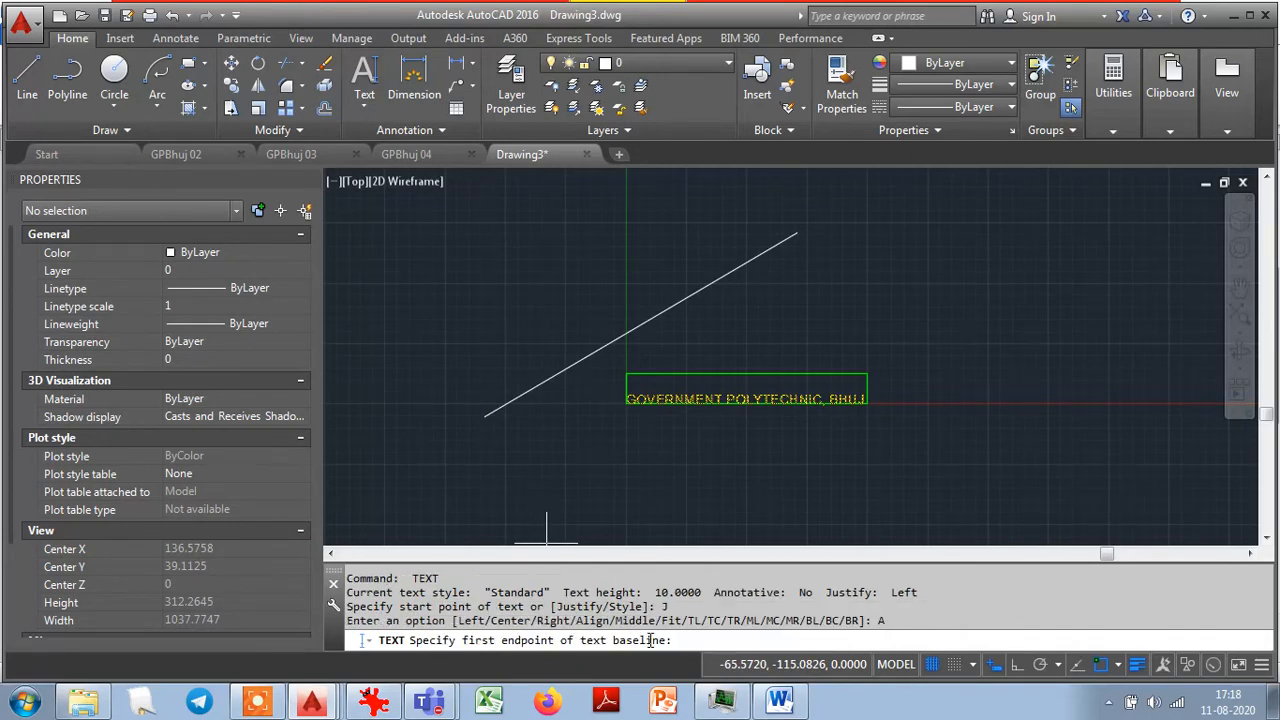
left_click(485, 416)
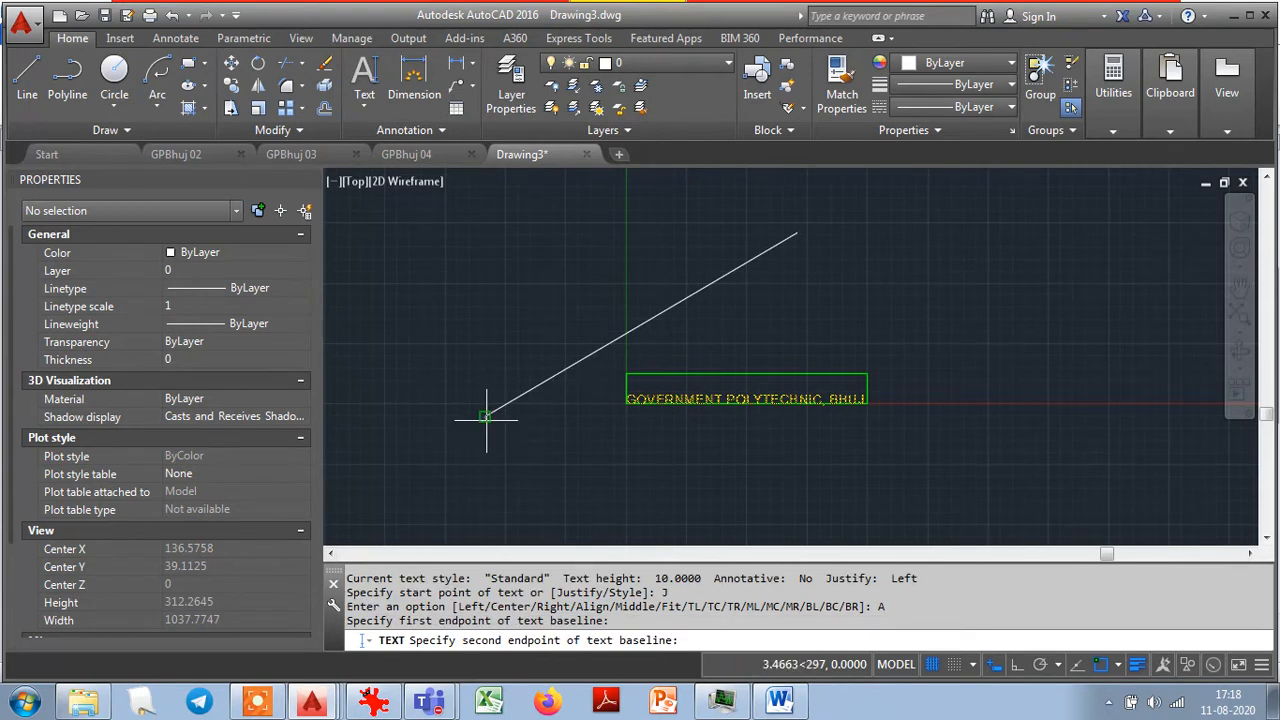
left_click(796, 233)
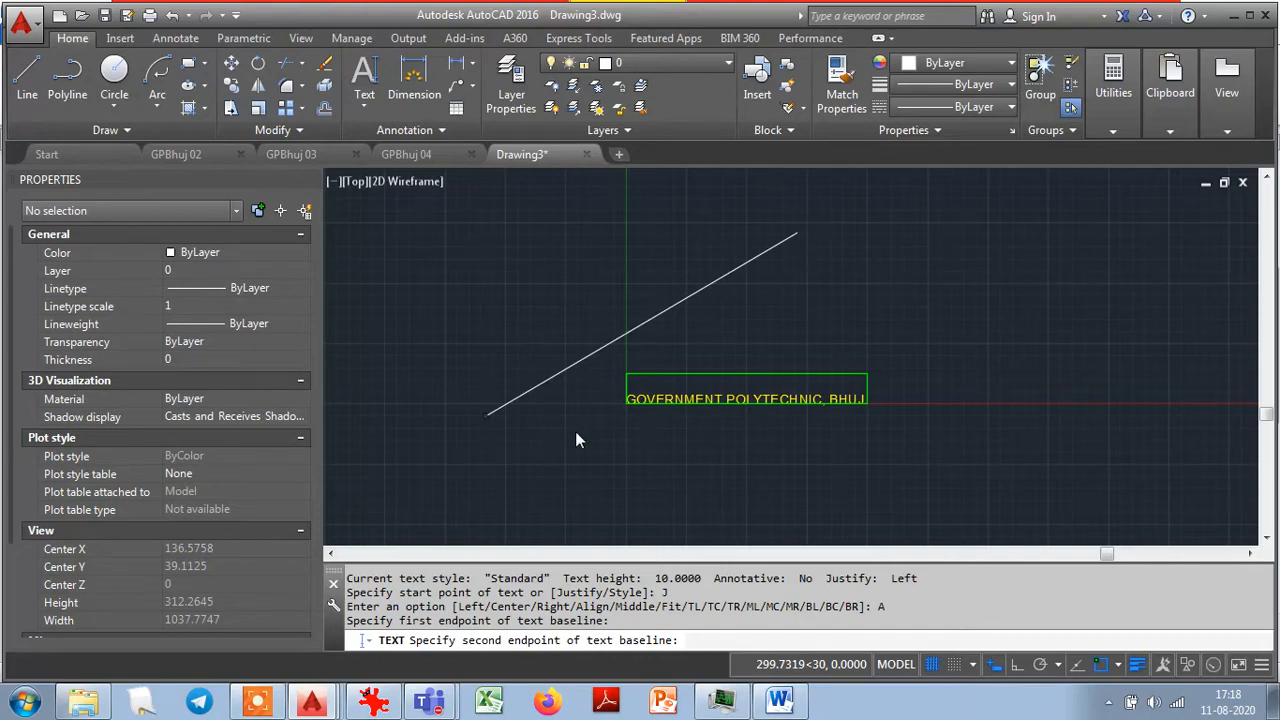
key("Escape")
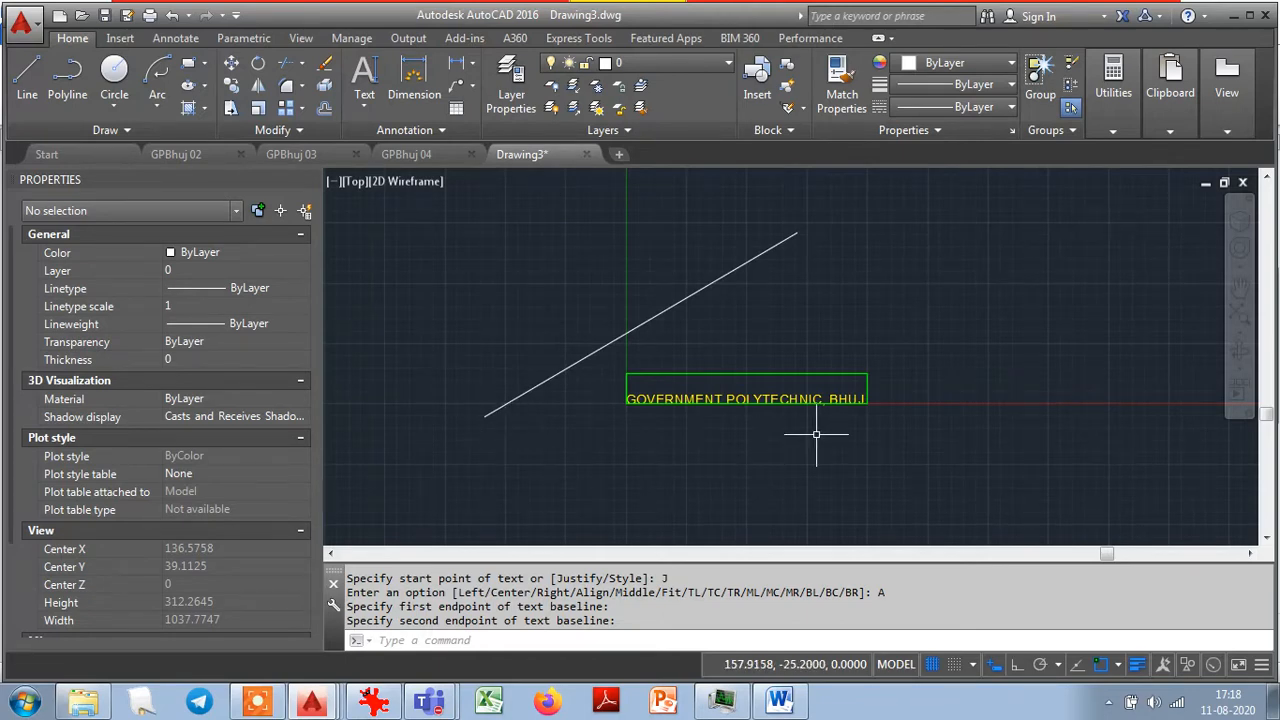
List the inclined line's data to check its length and angle, and close the text window.
type("li")
key("Return")
left_click(686, 297)
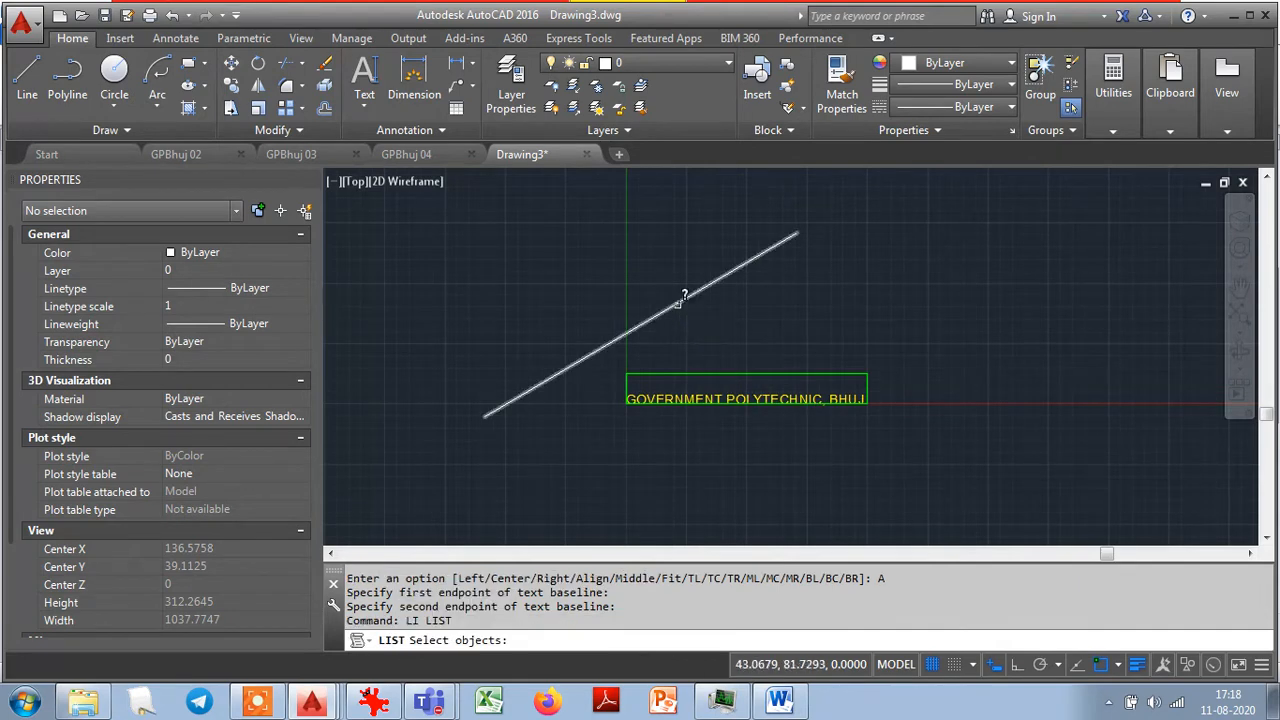
key("Return")
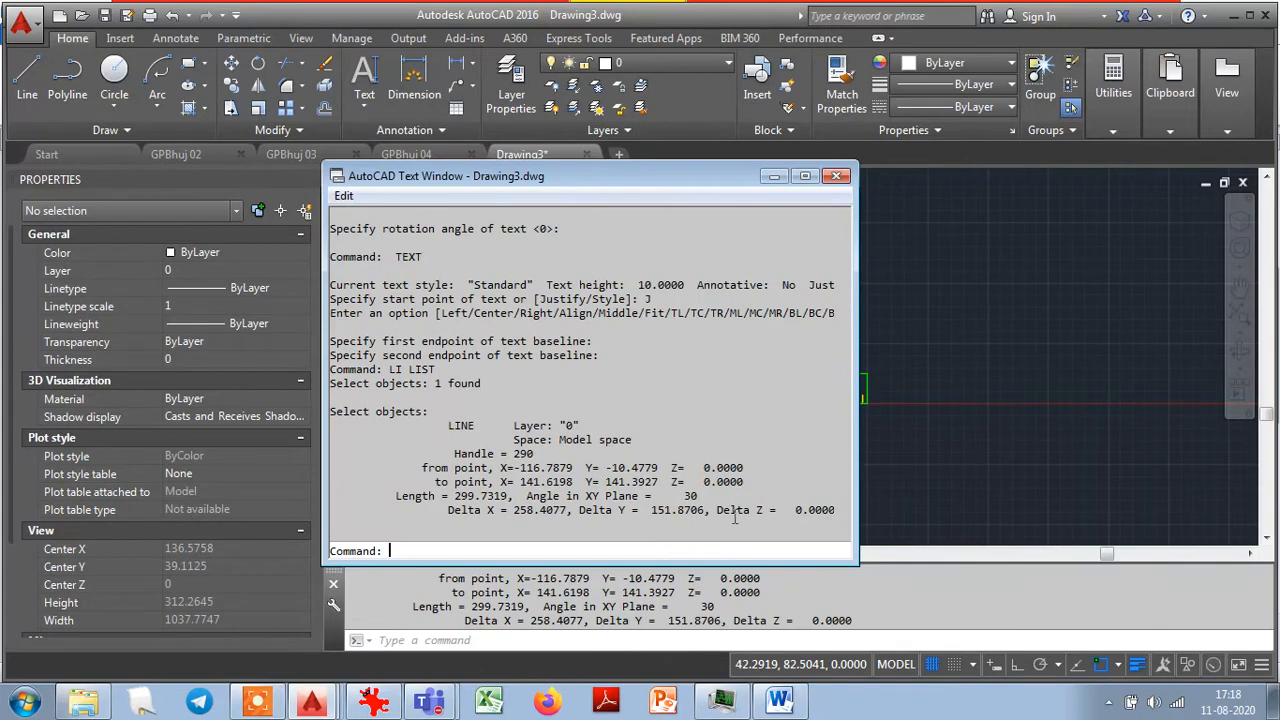
key("Escape")
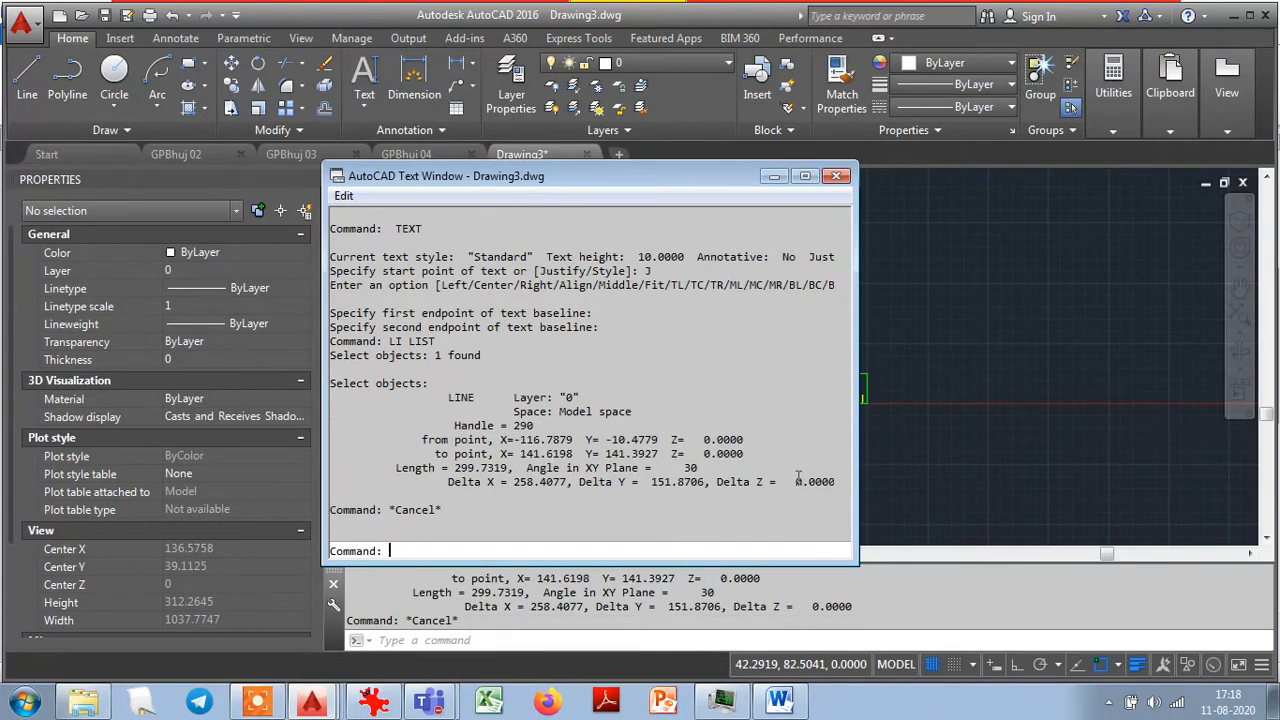
key("F2")
Select the heading on the rectangle's lower edge and set its justification to Left.
left_click(781, 400)
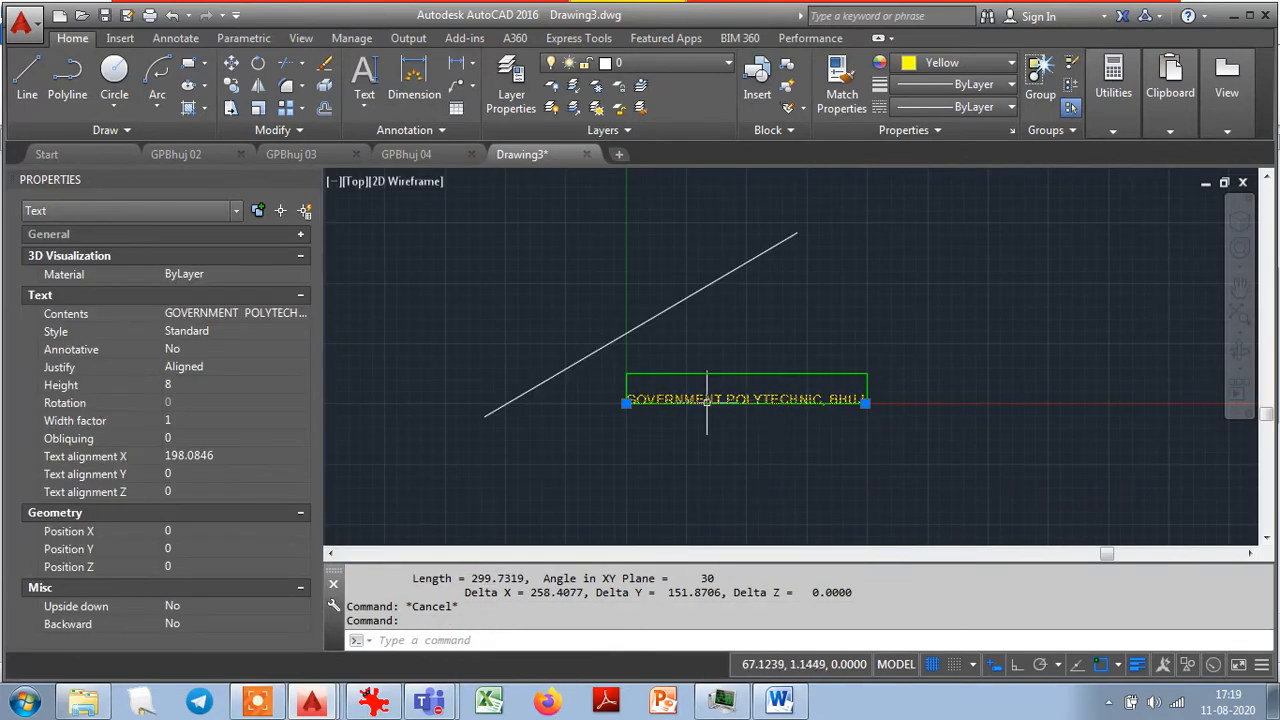
left_click(207, 400)
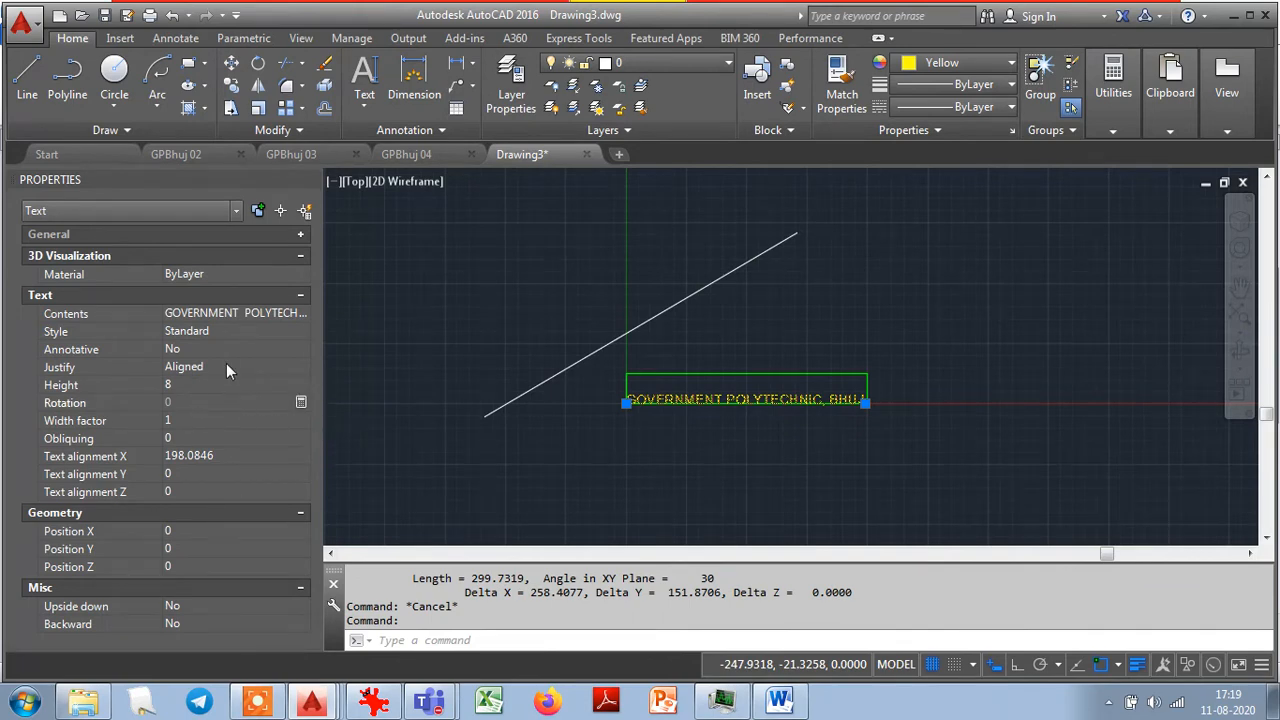
left_click(226, 366)
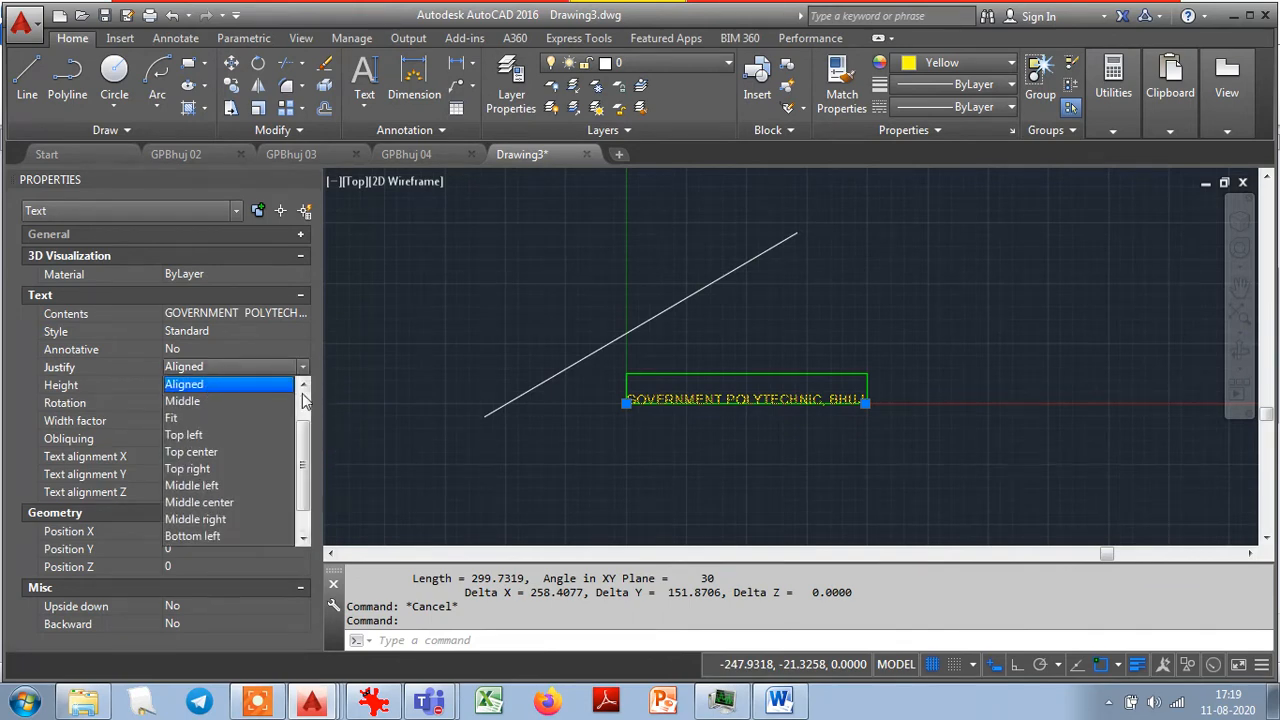
scroll(305, 400, "up", 1)
left_click(217, 384)
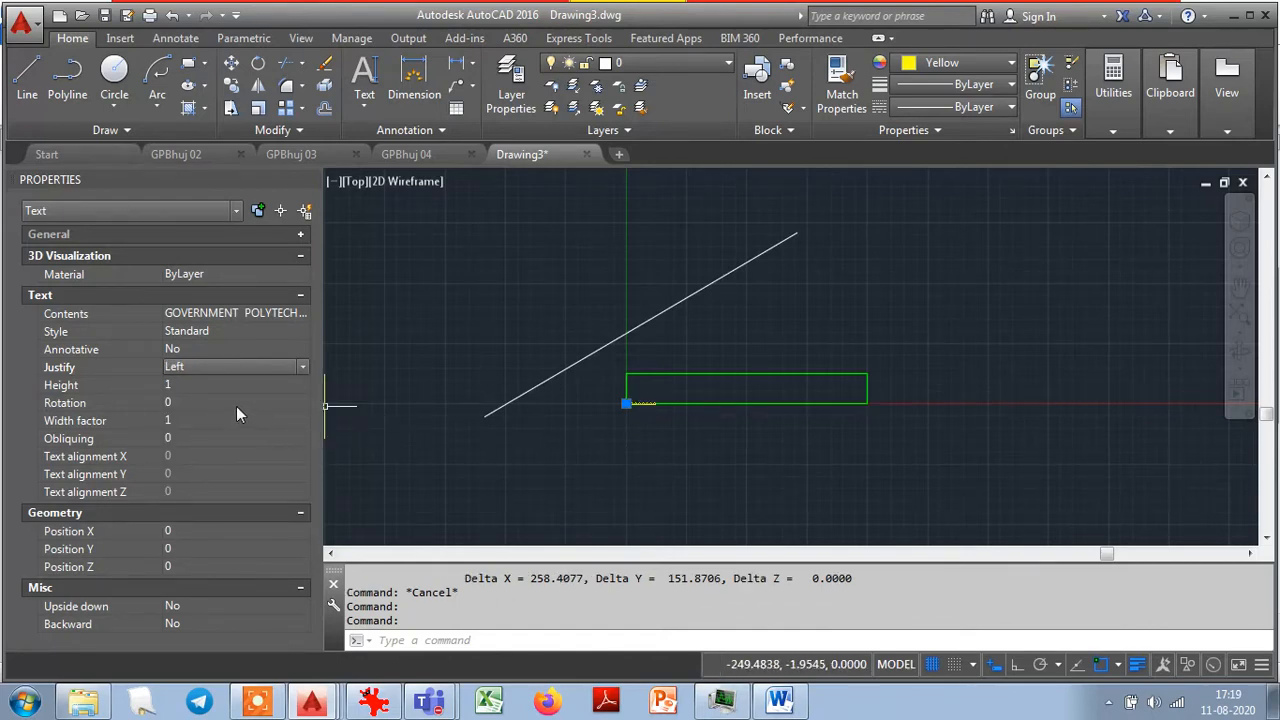
Set the heading's rotation to 30 degrees and inspect the whole rotated text at the rectangle's corner.
scroll(630, 435, "up", 5)
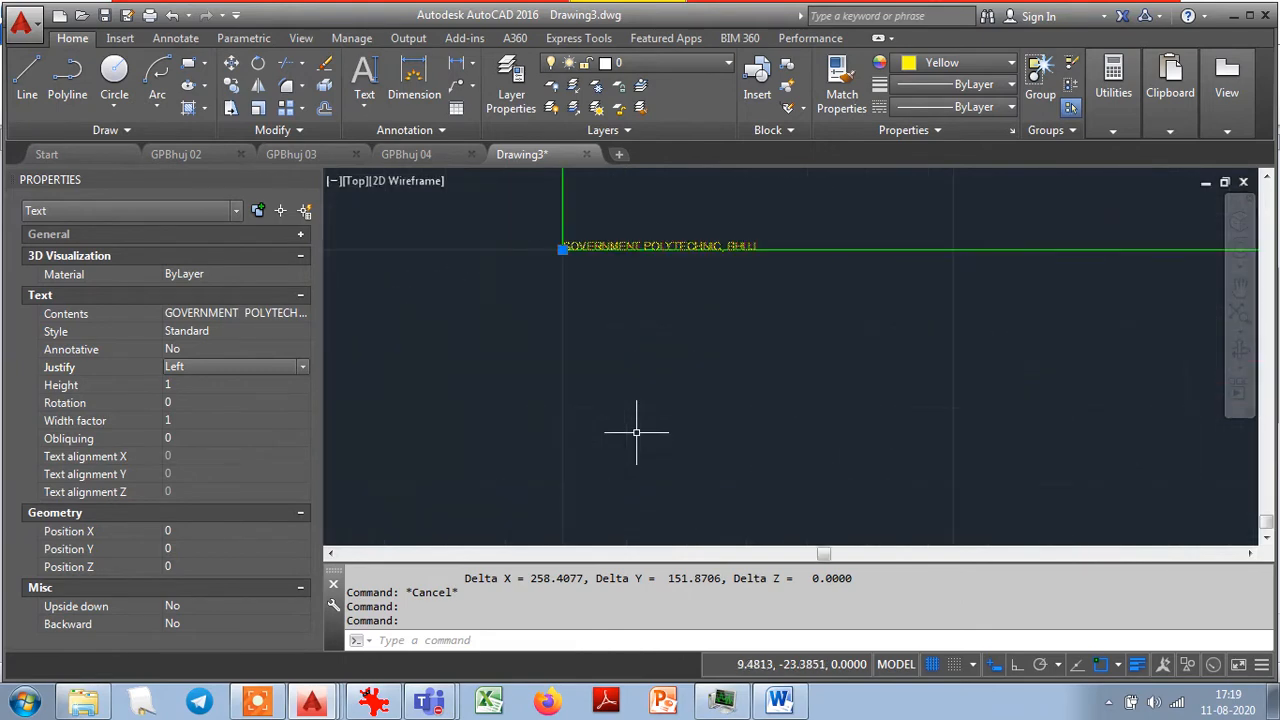
scroll(585, 220, "up", 4)
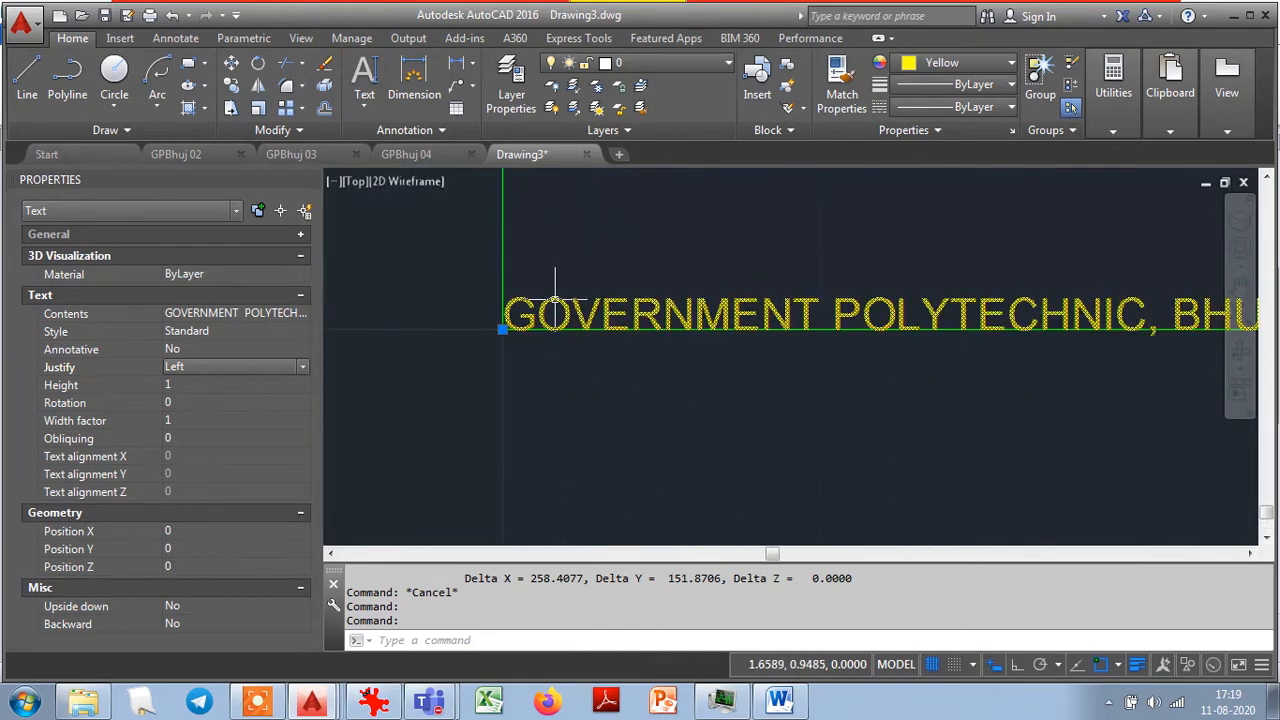
left_click(241, 401)
type("30")
key("Tab")
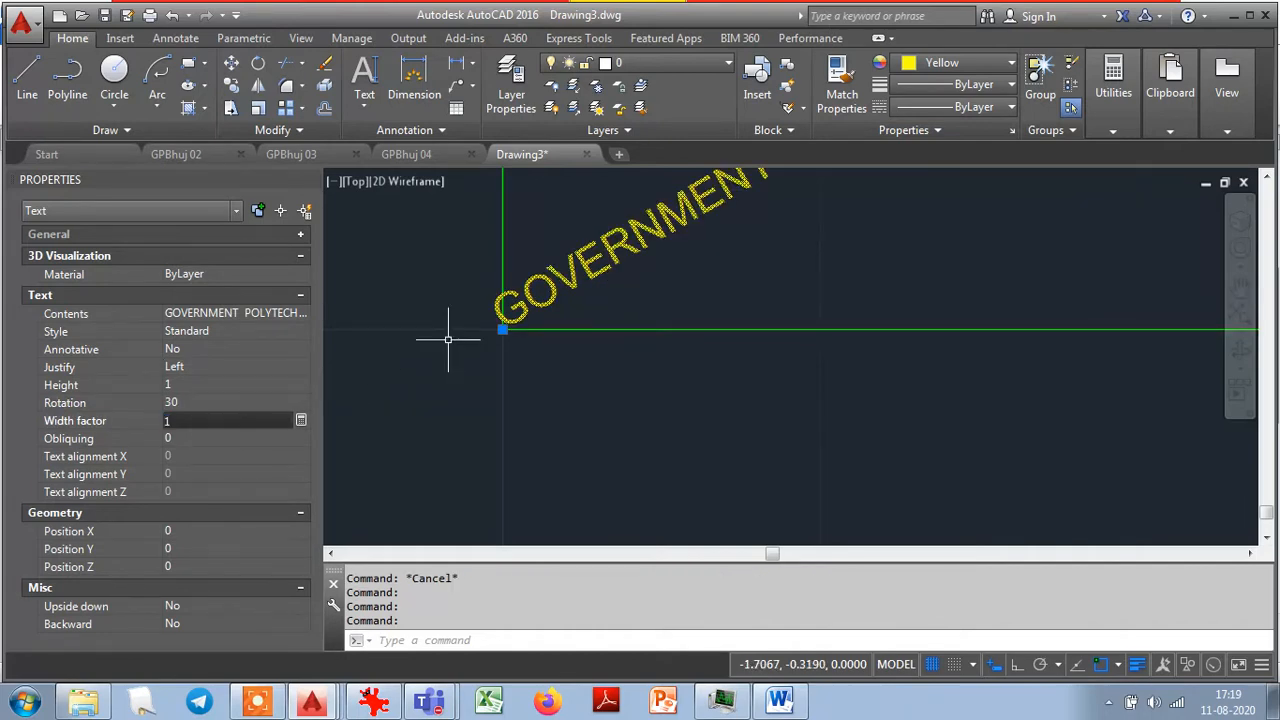
scroll(660, 228, "down", 1)
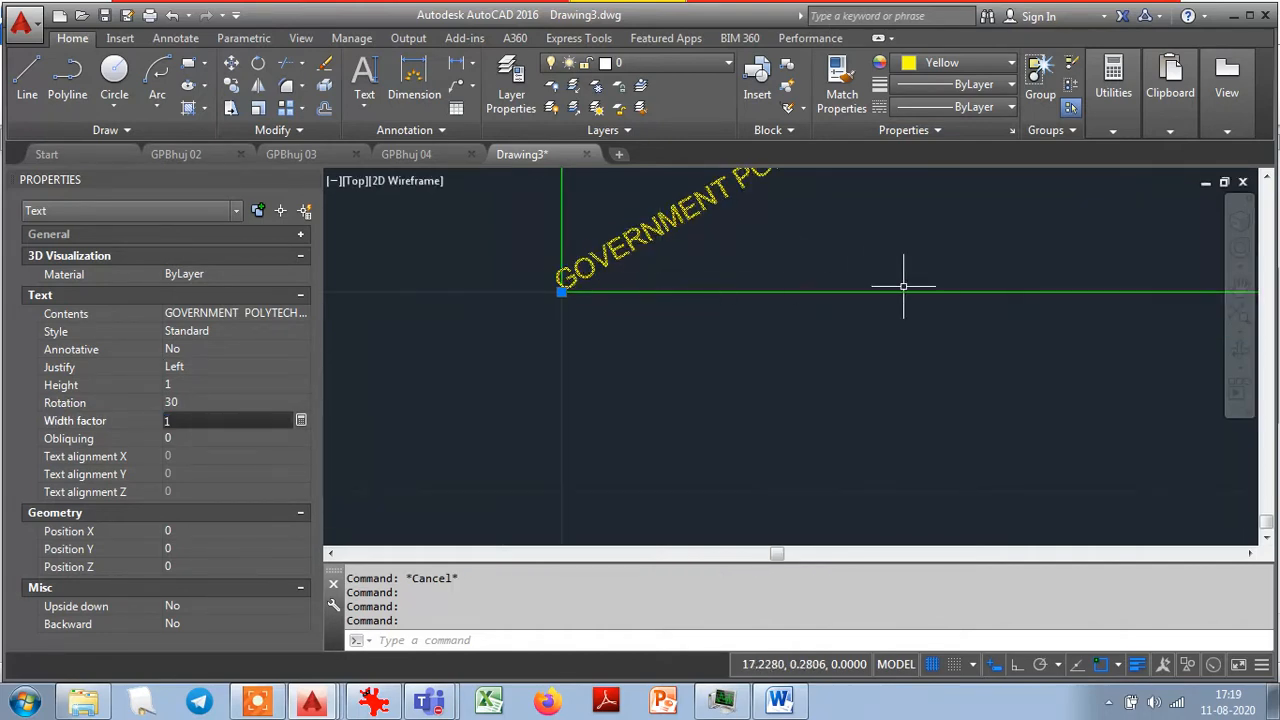
left_click(1238, 286)
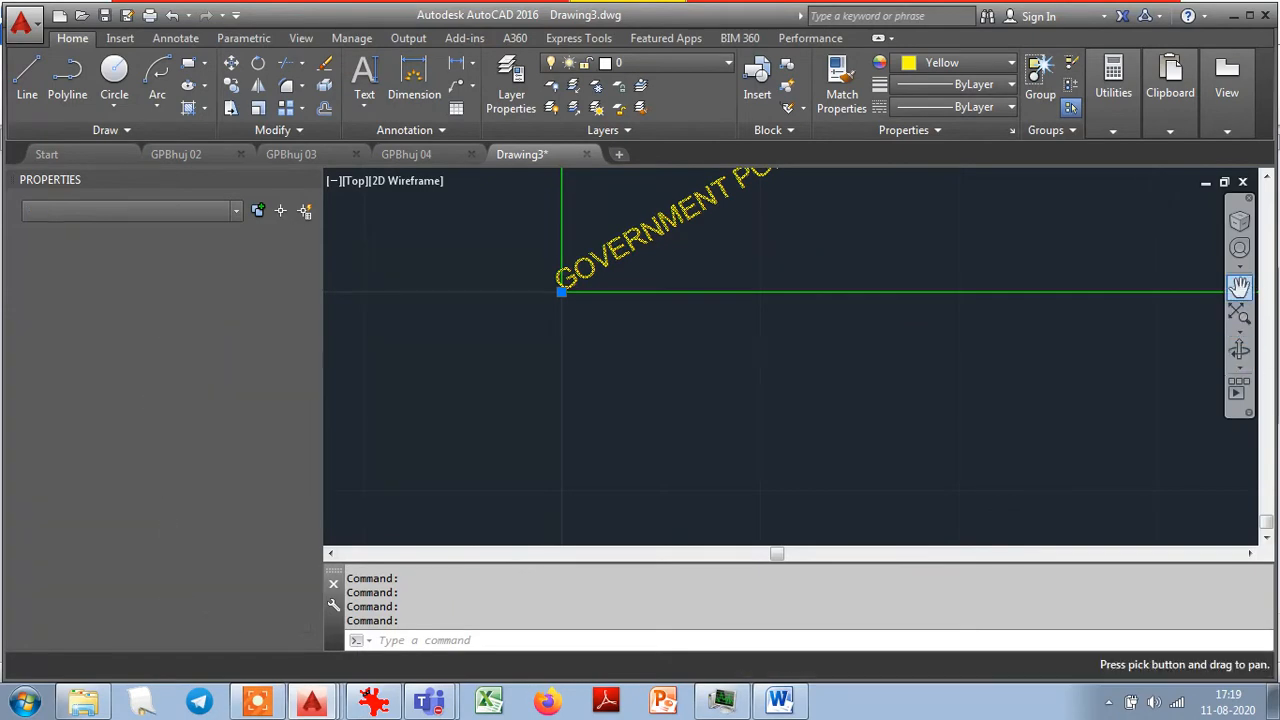
left_click_drag(894, 243, 779, 451)
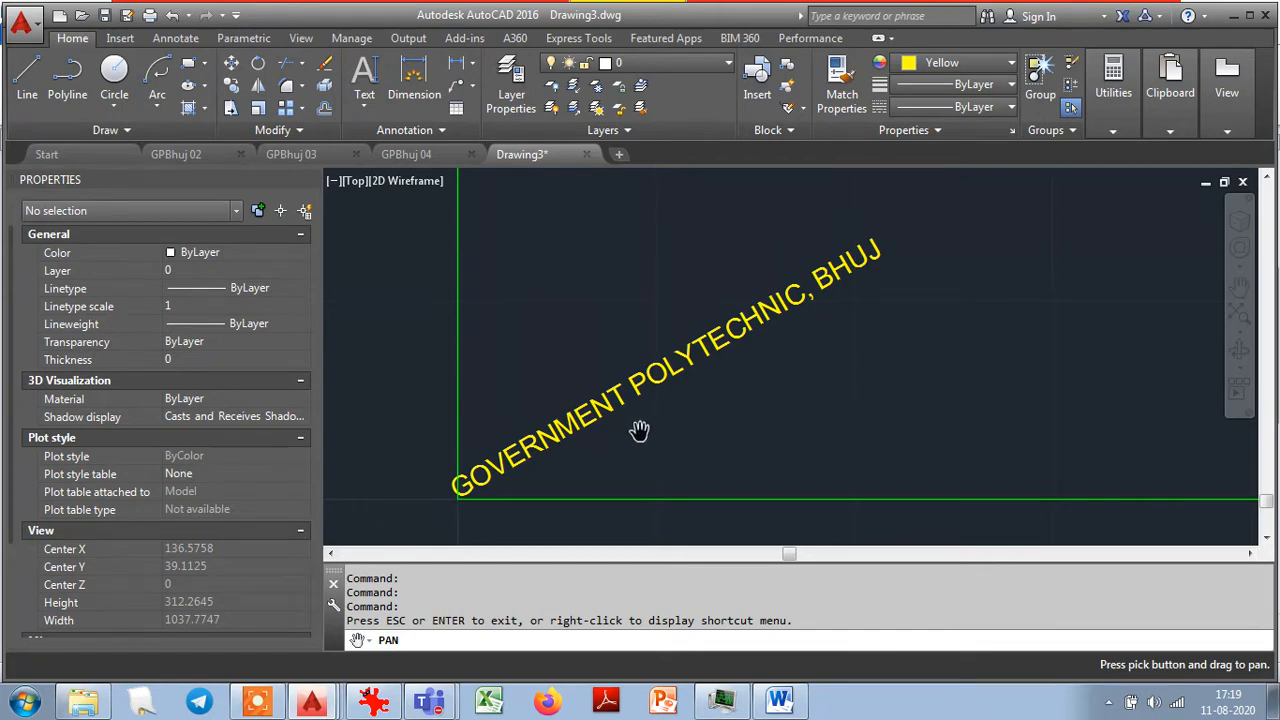
Switch to the GPBhuj 04 drawing, close the object properties display, and bring the whole title block into view.
left_click(406, 154)
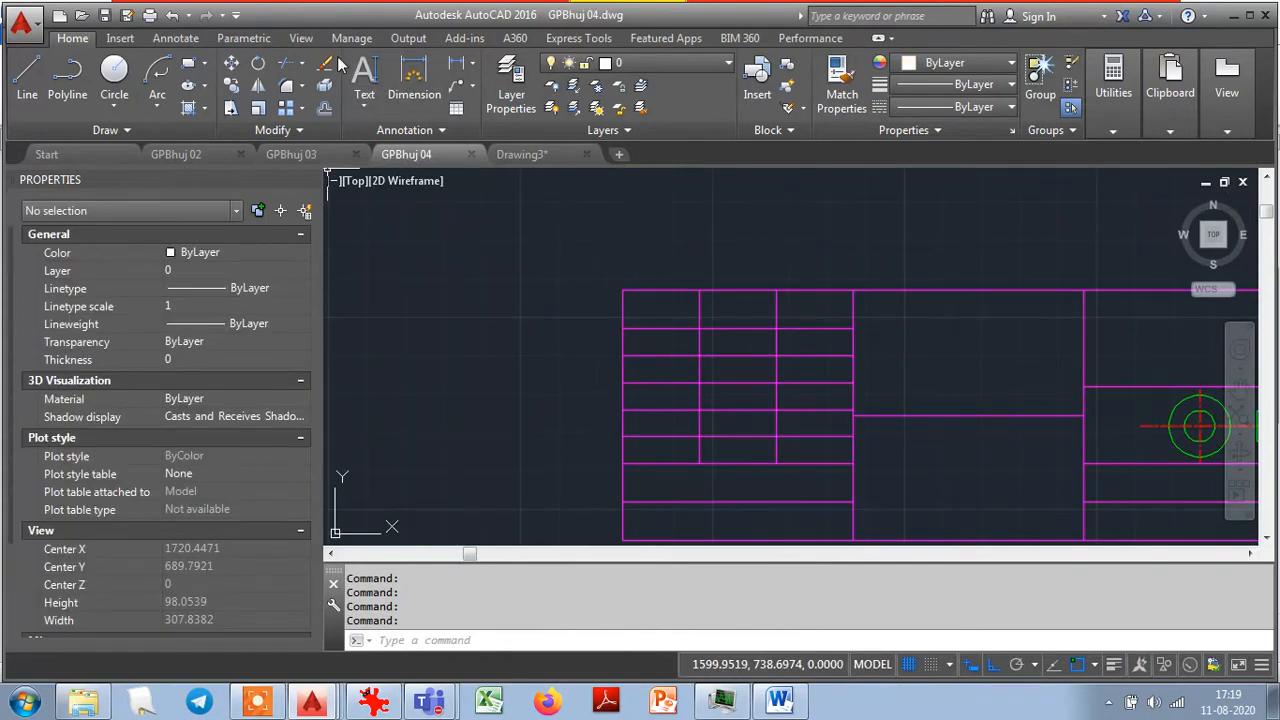
key("ctrl+1")
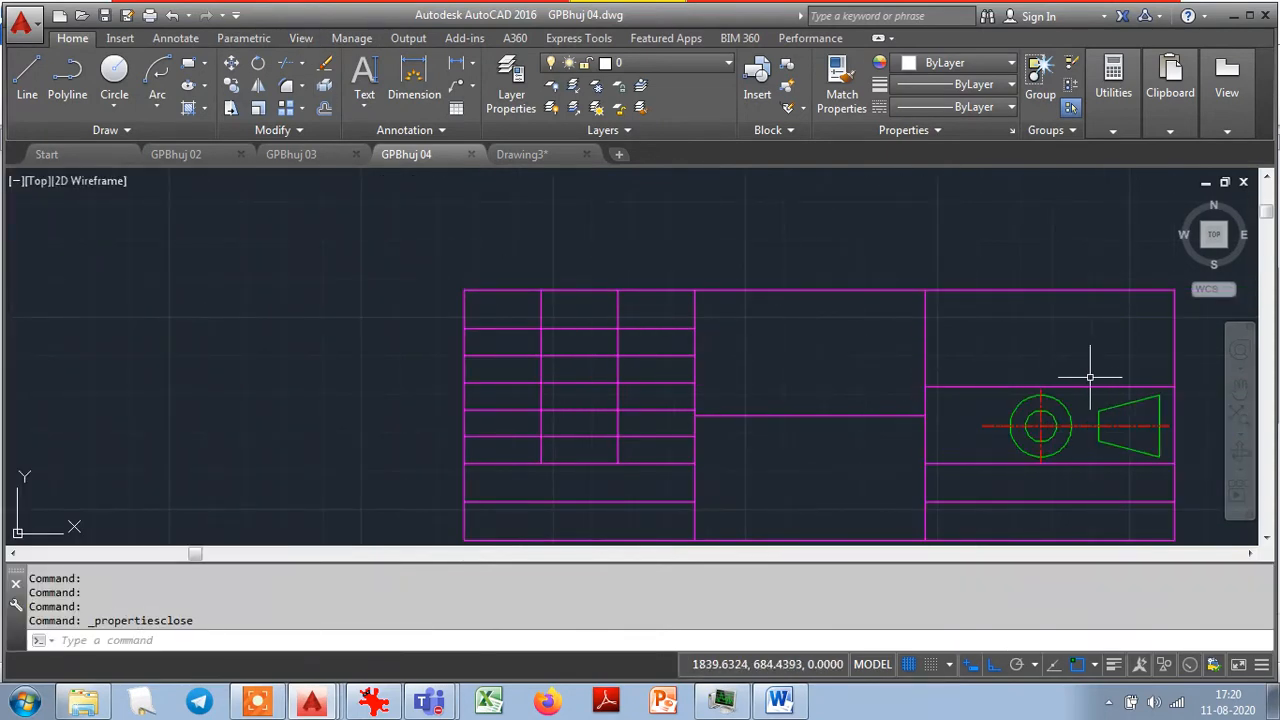
scroll(1160, 518, "up", 2)
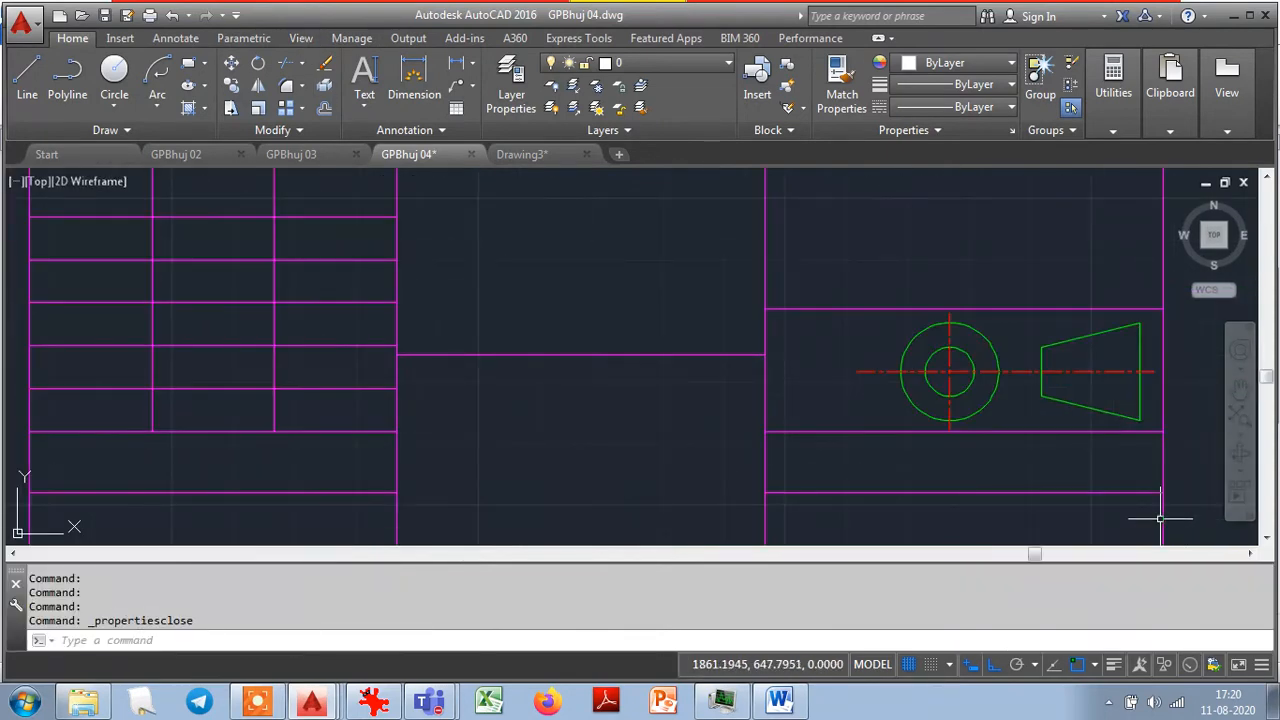
scroll(1160, 518, "down", 2)
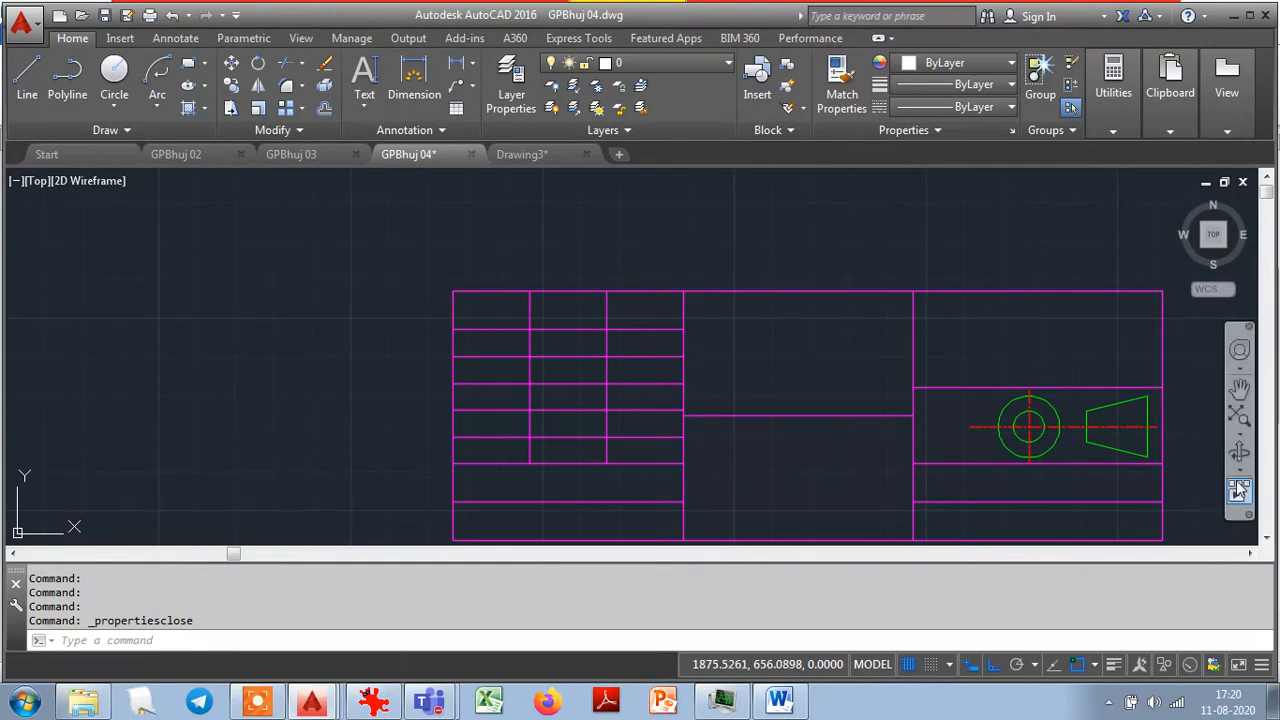
left_click(1239, 418)
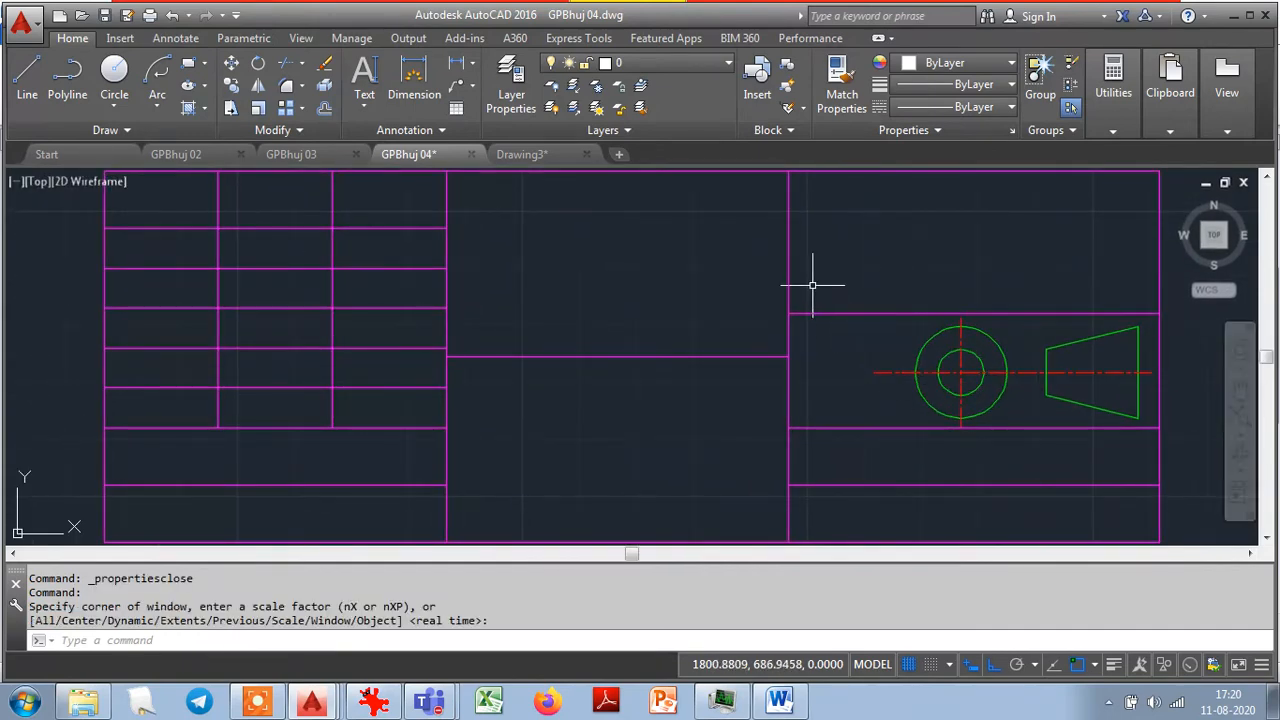
scroll(812, 285, "down", 2)
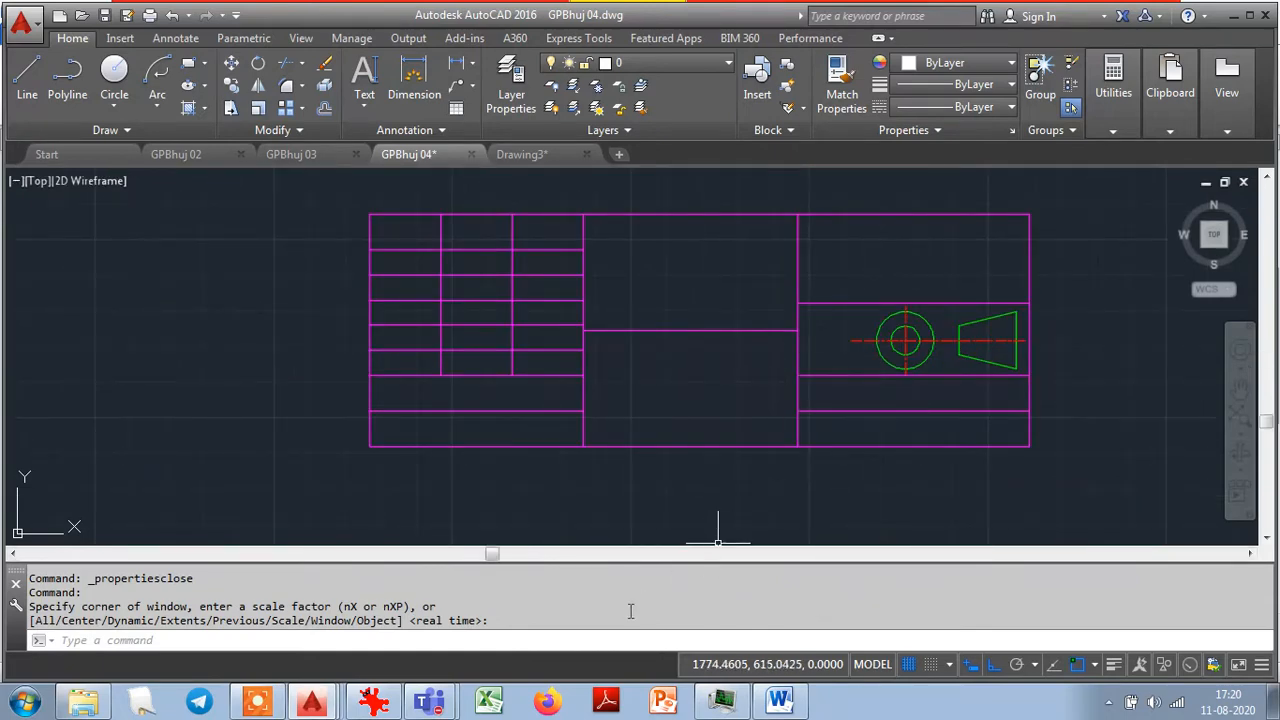
Switch to IrfanView to review the Title Block.jpg reference, and return to the GPBhuj 04 drawing in AutoCAD.
left_click(376, 703)
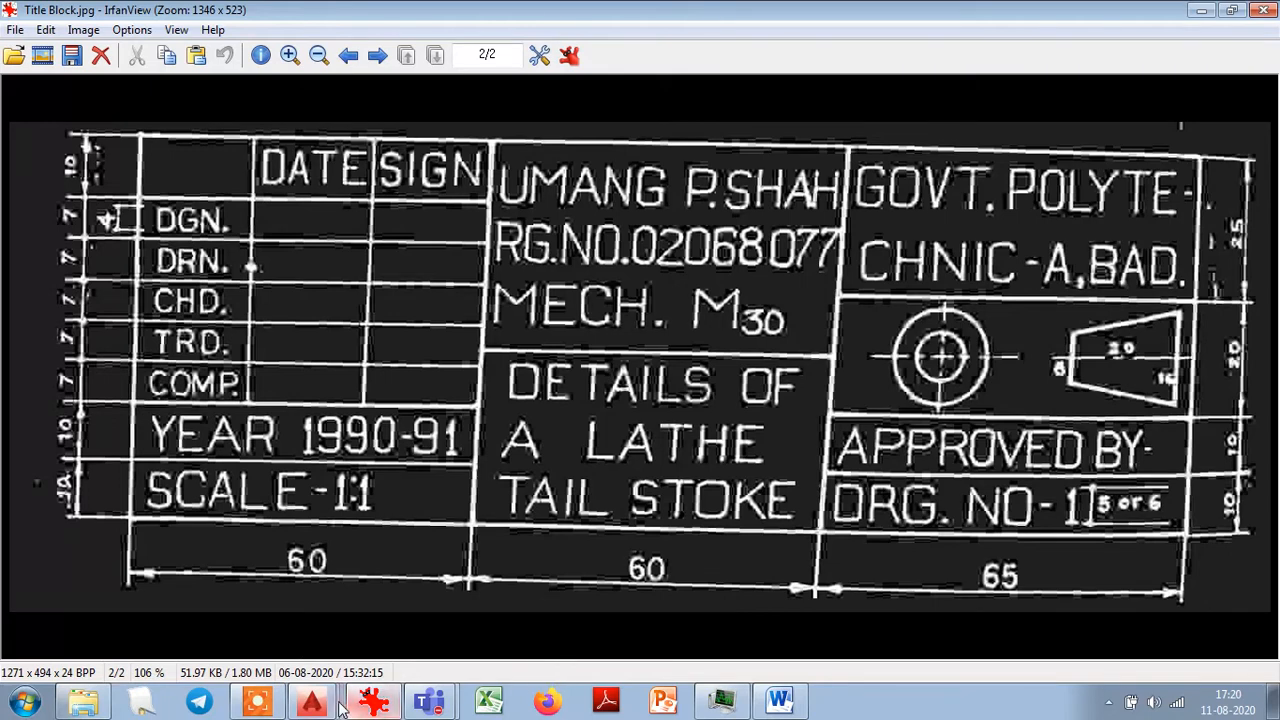
left_click(308, 702)
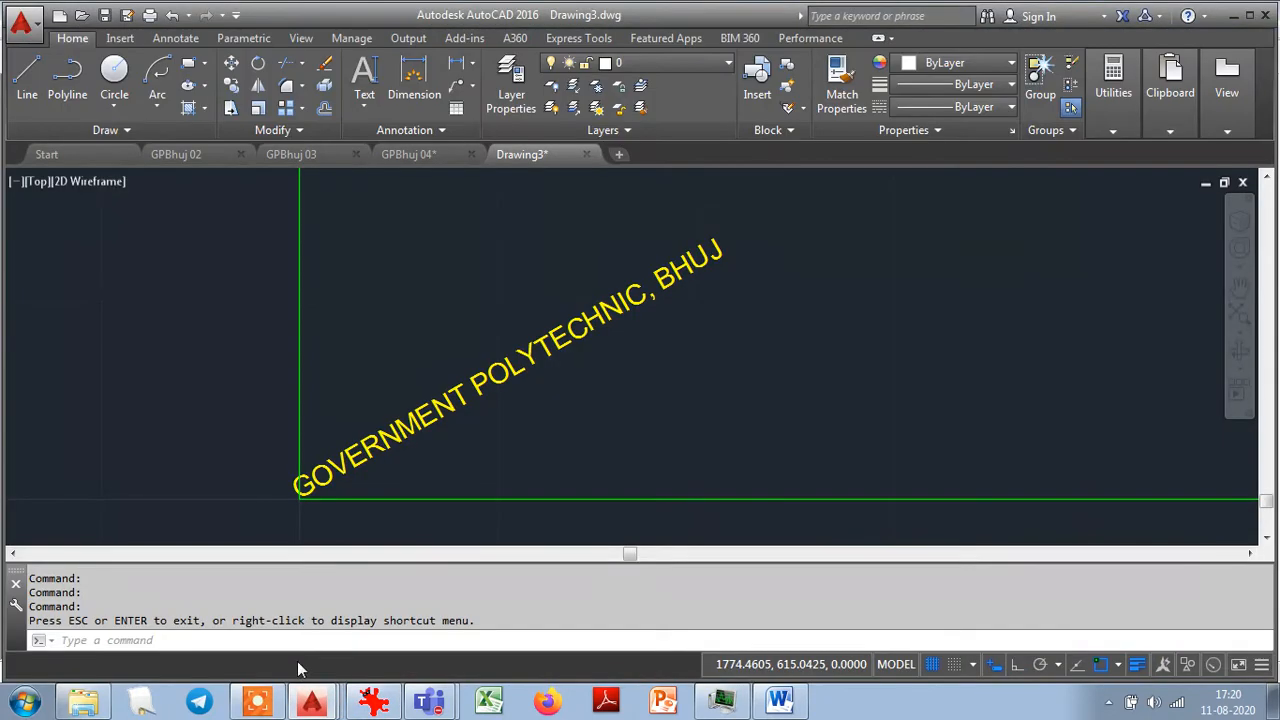
left_click(412, 155)
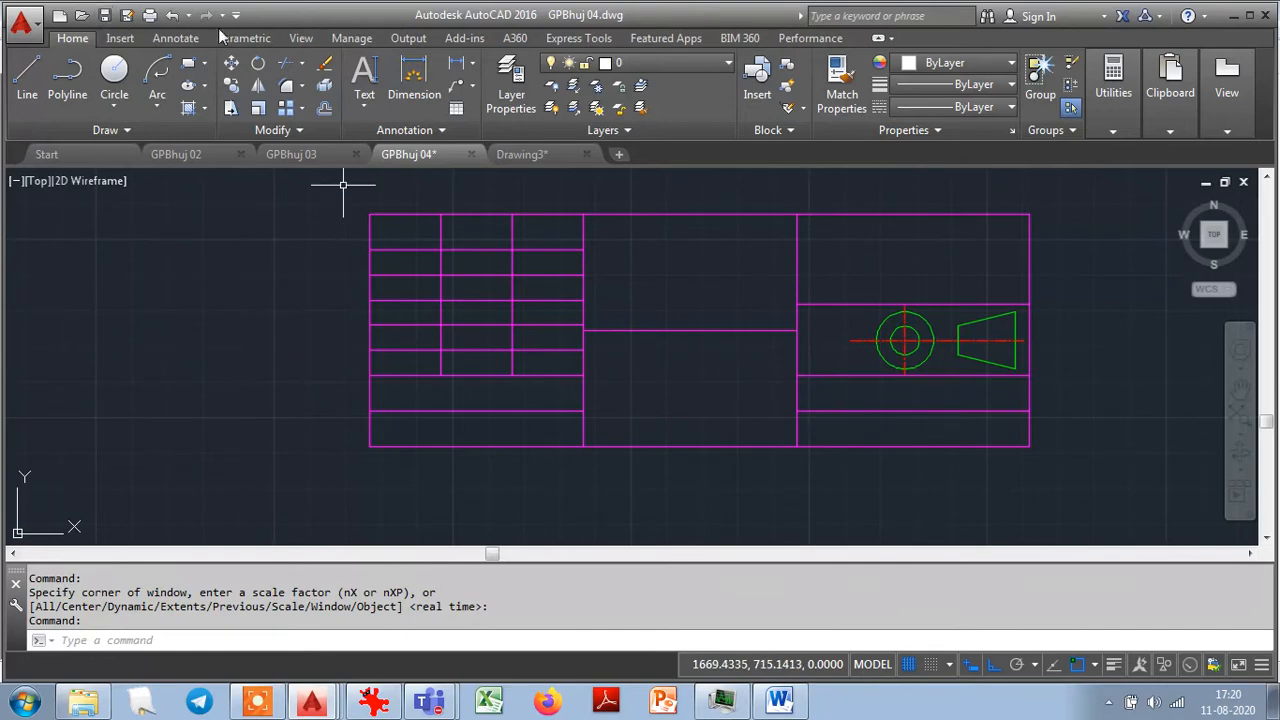
Add single-line text "DRG NO. - 1" with height 6 and rotation 0 in the title block's lower-right cell.
left_click(365, 75)
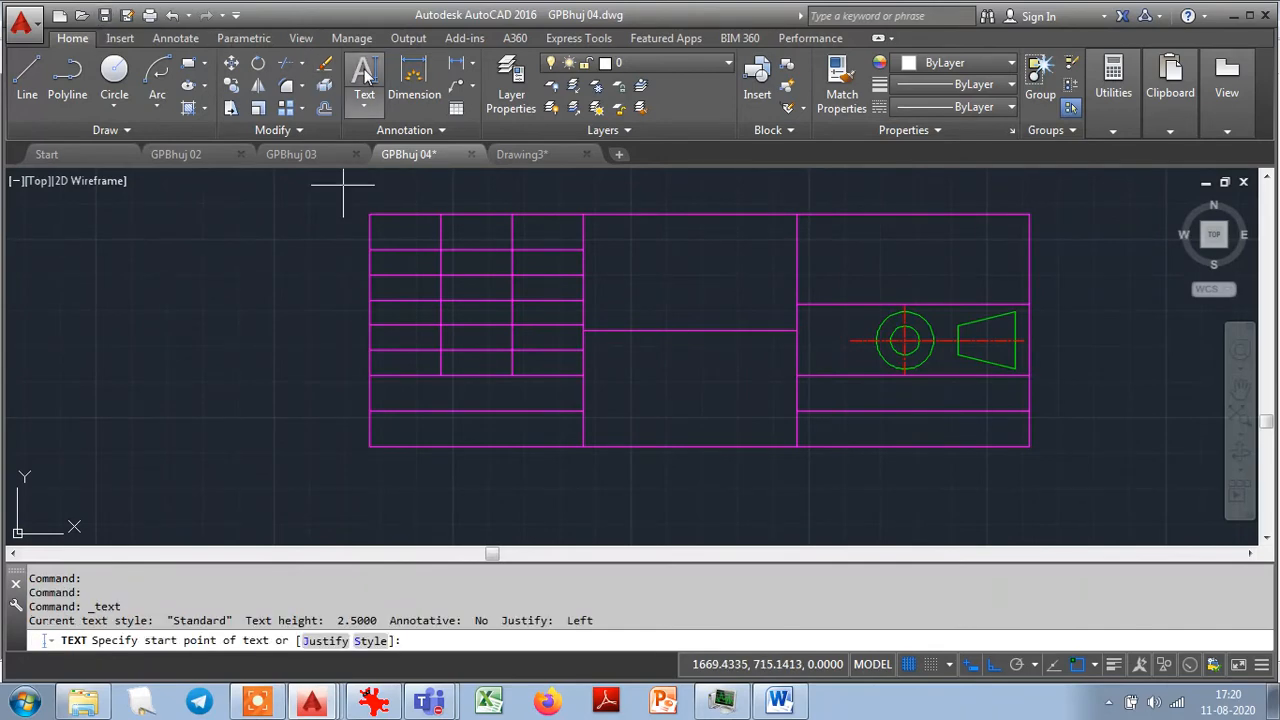
scroll(821, 440, "up", 4)
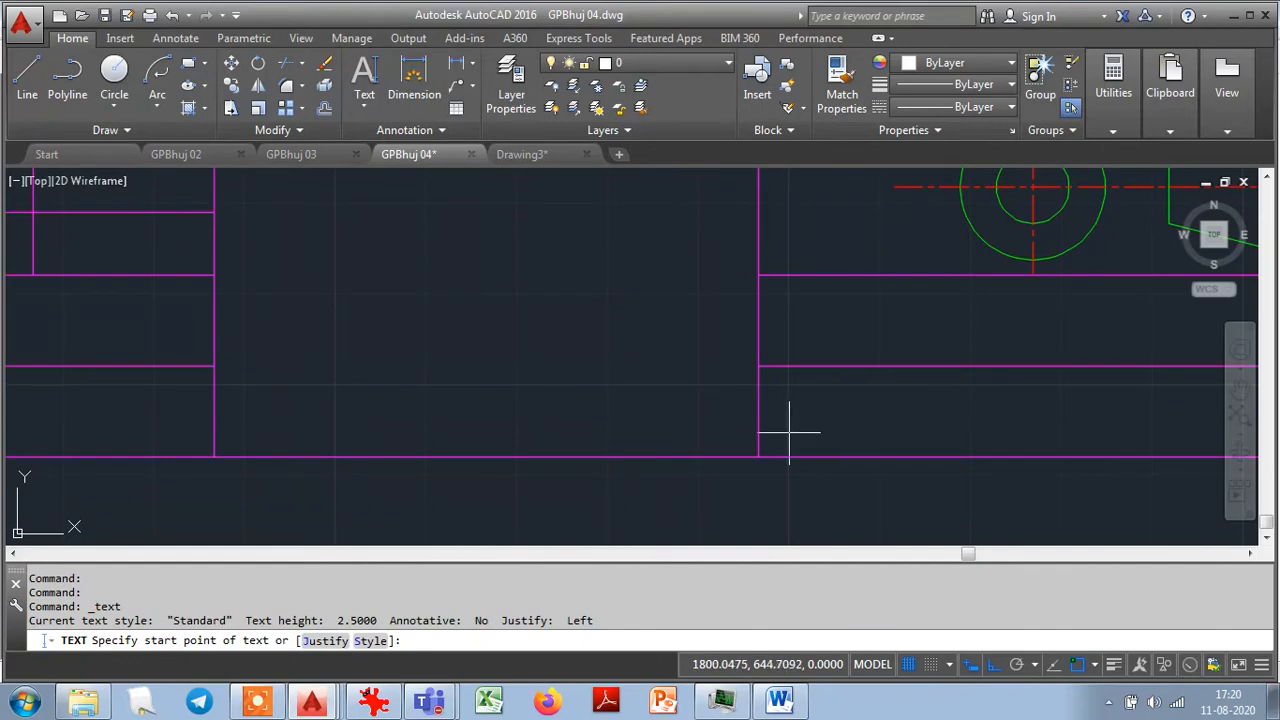
left_click(789, 431)
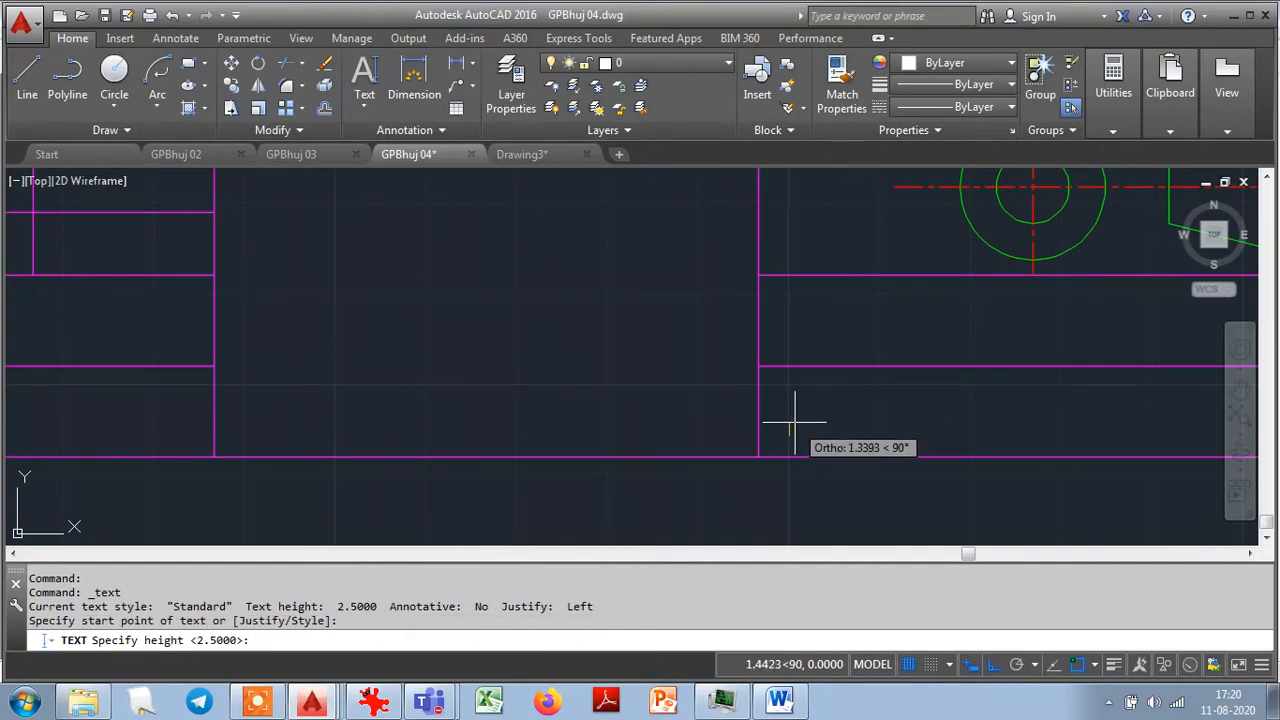
type("6")
key("Return")
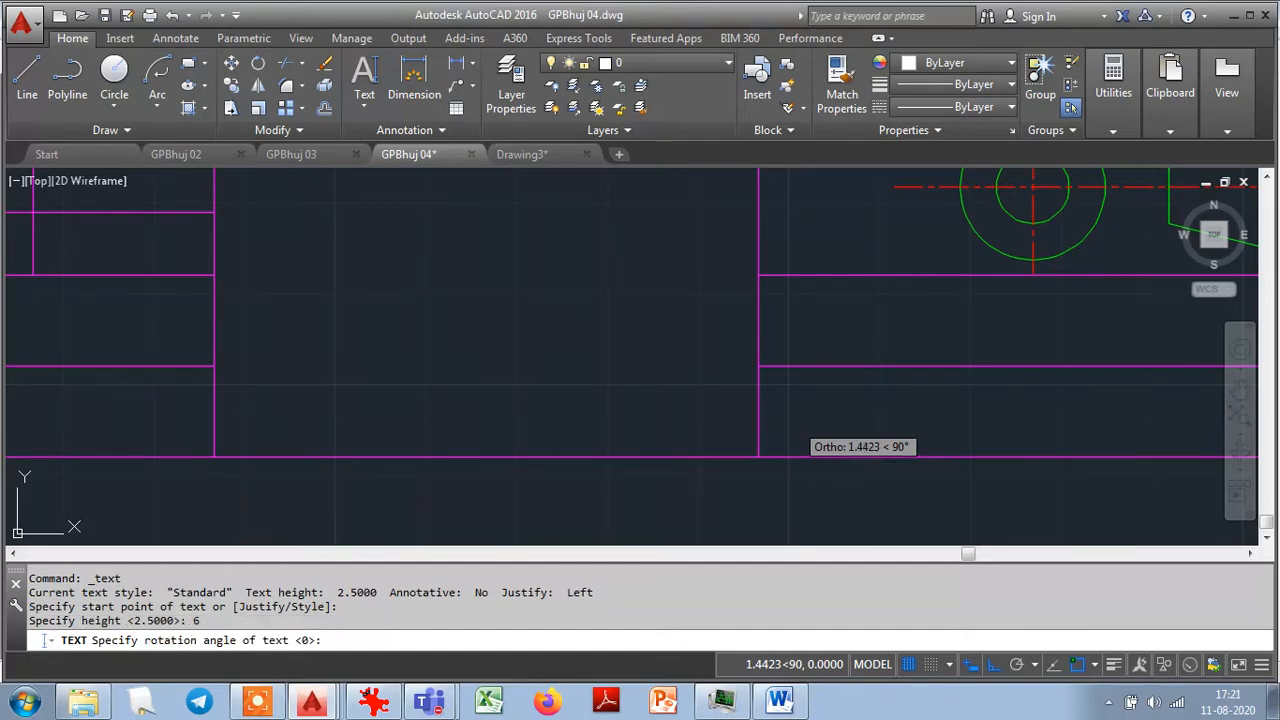
key("Return")
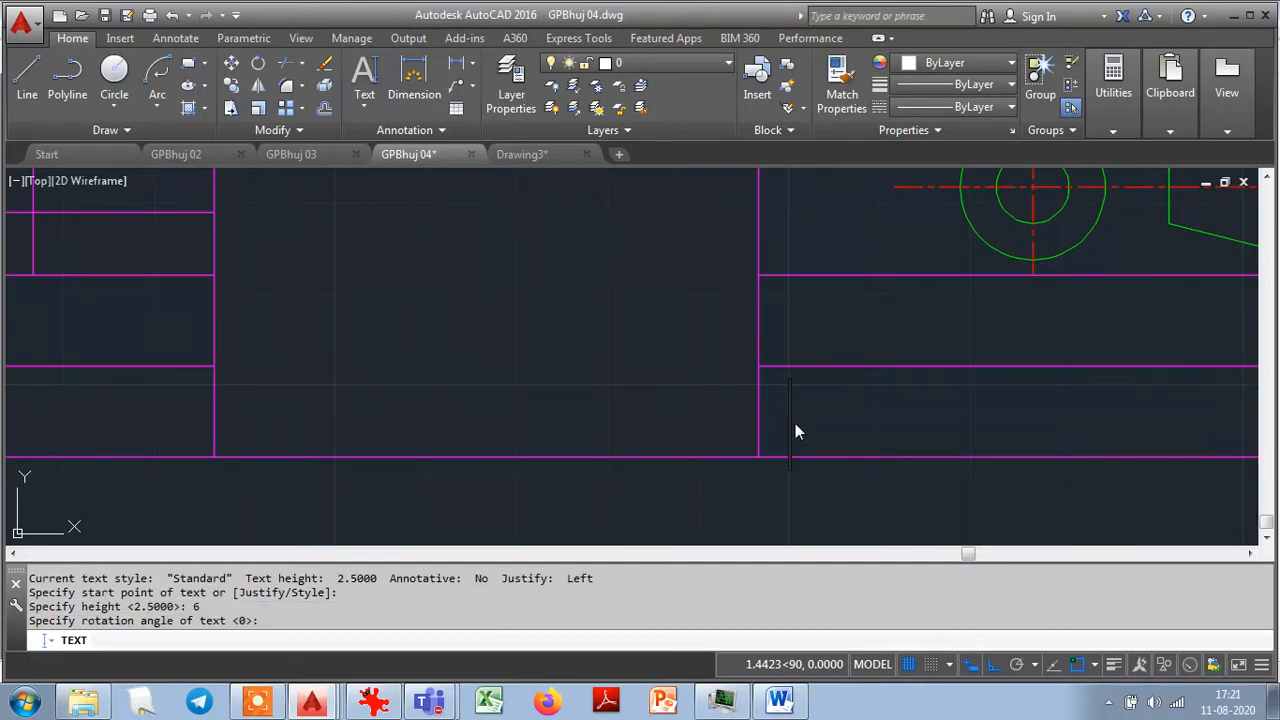
type("DRG ")
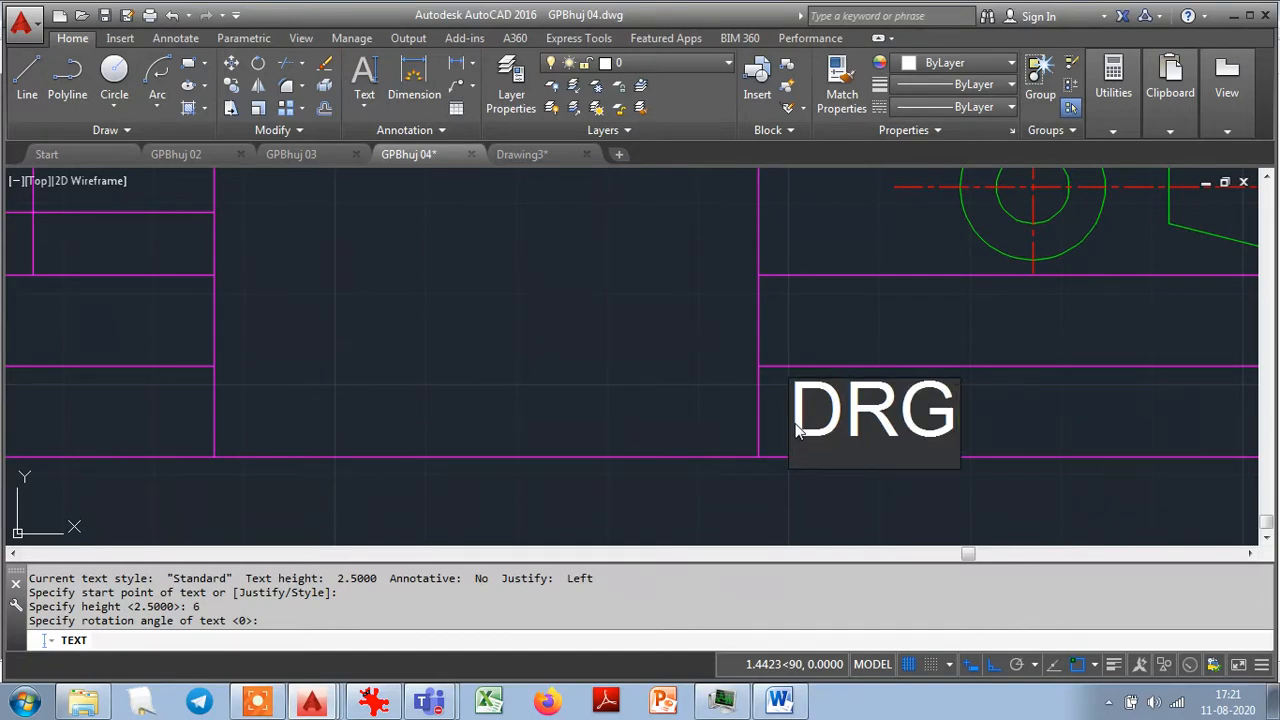
type("NO")
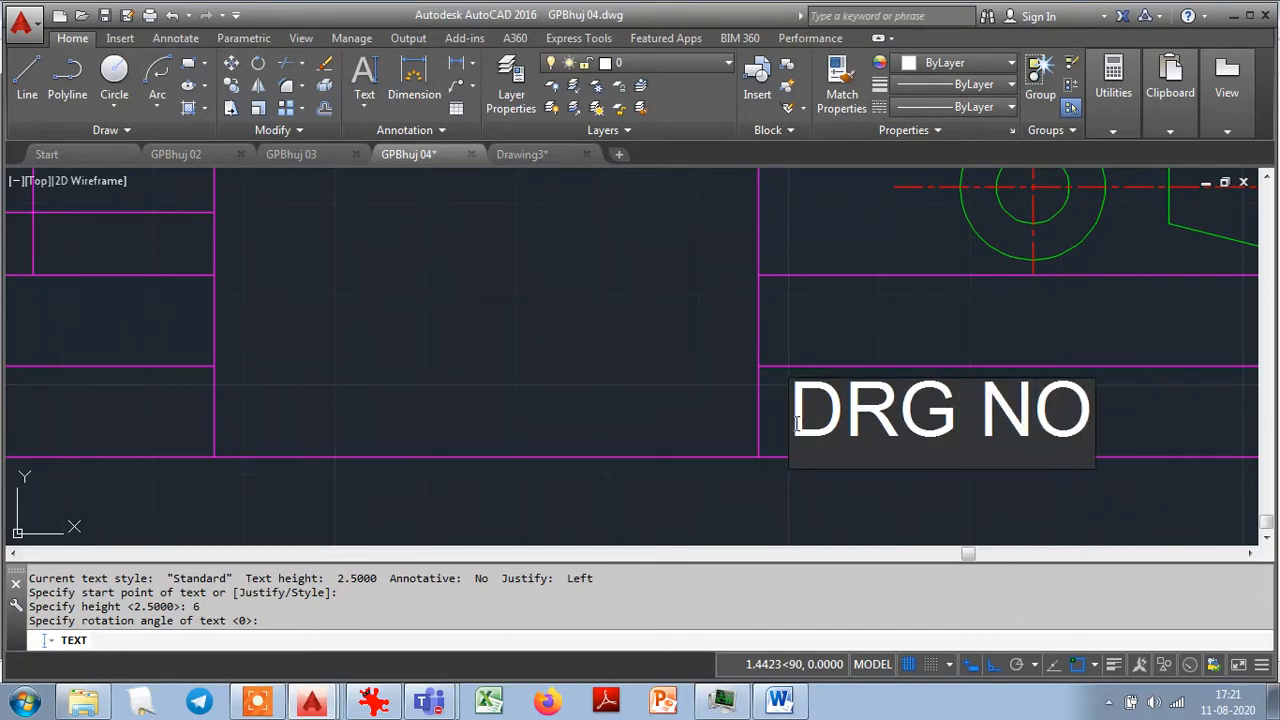
type(". - 1")
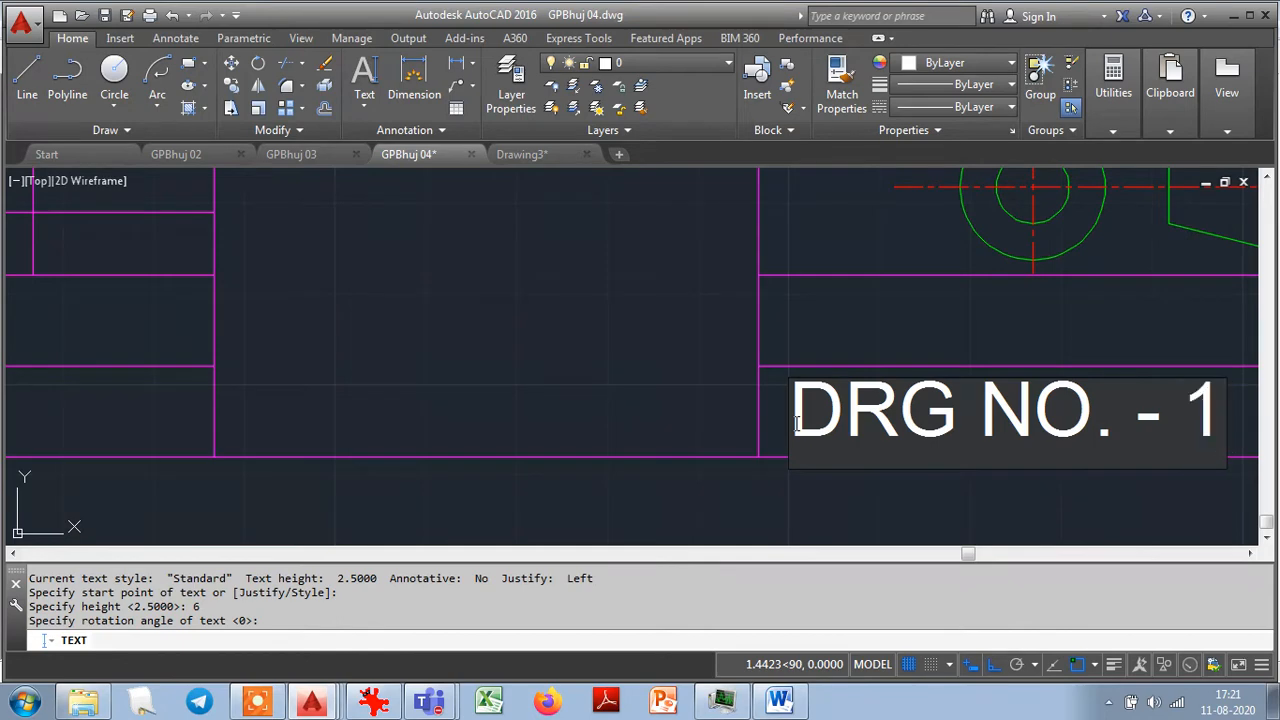
key("Return")
key("Return")
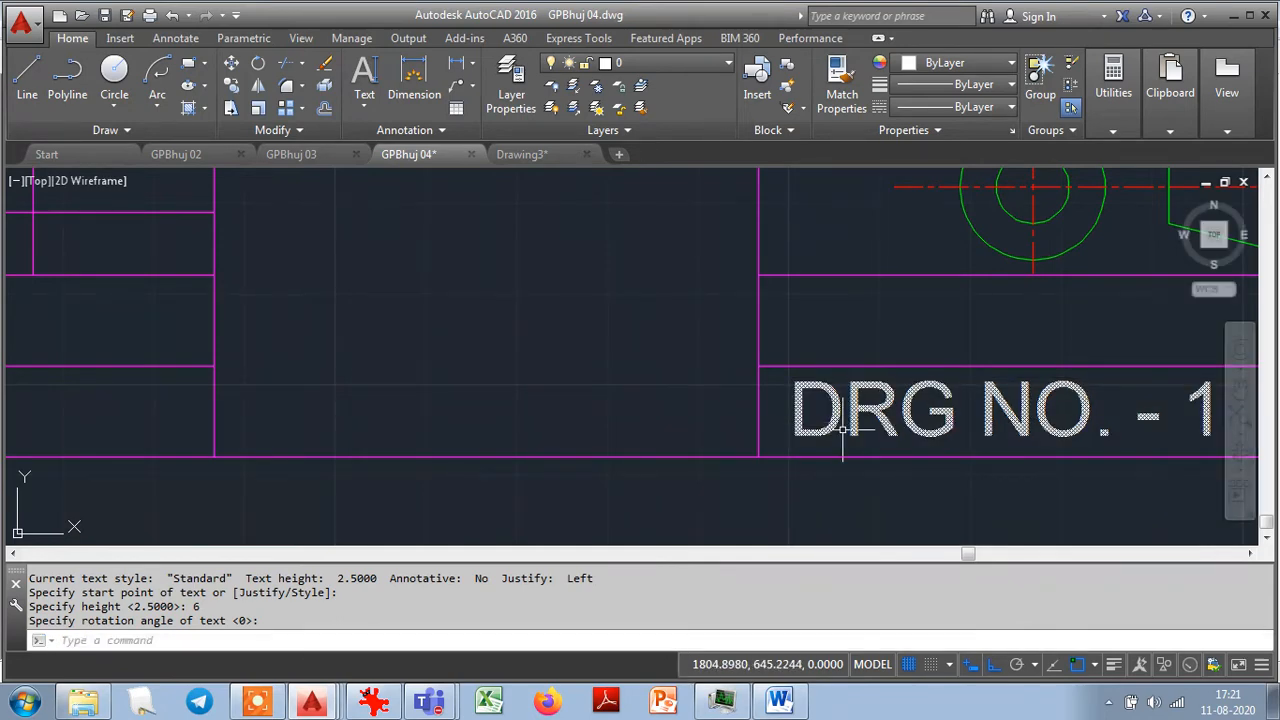
type("zz")
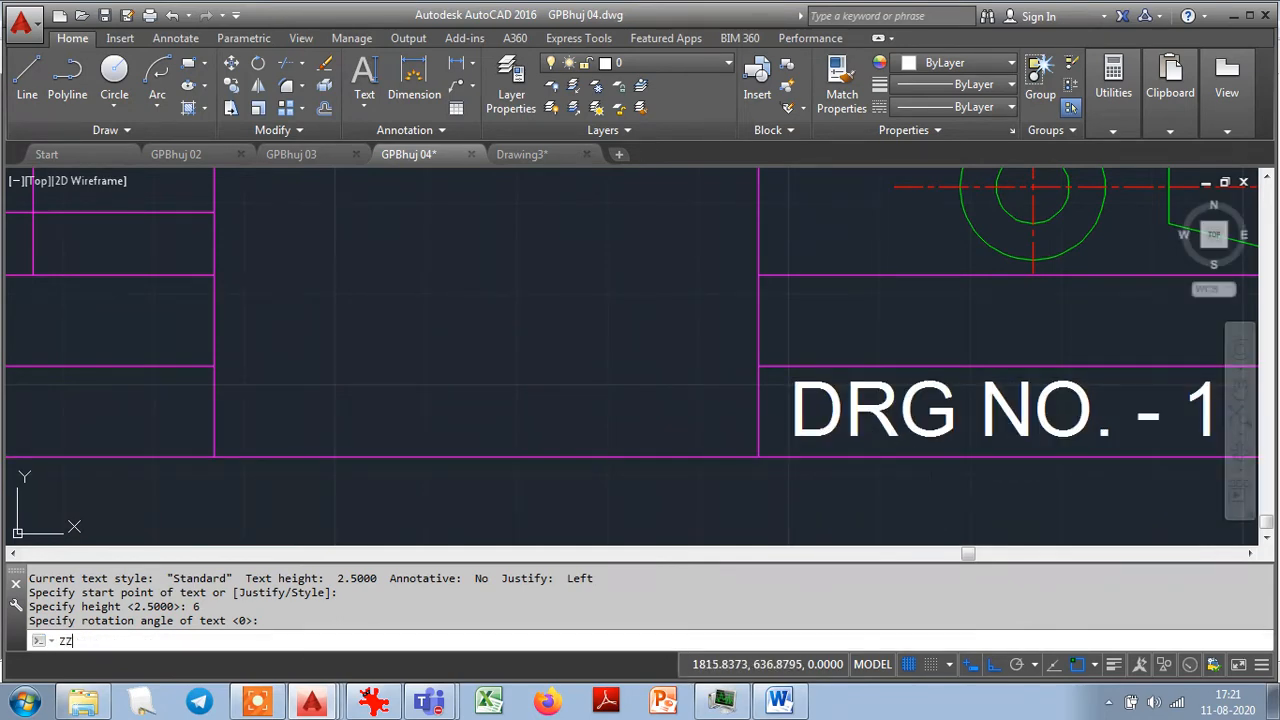
key("Return")
type("e")
key("Return")
key("Escape")
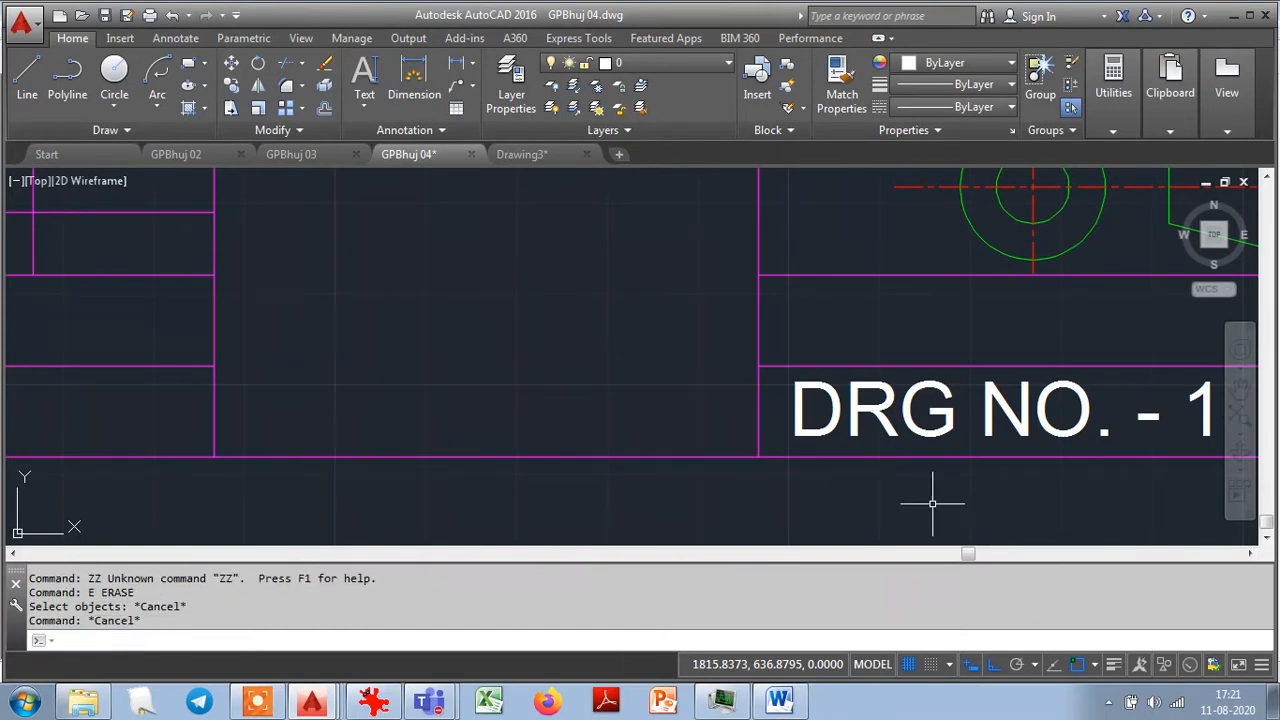
Zoom to the drawing extents, change the "DRG NO. - 1" text's color to yellow, and clear the selection.
type("z")
key("Return")
type("e")
key("Return")
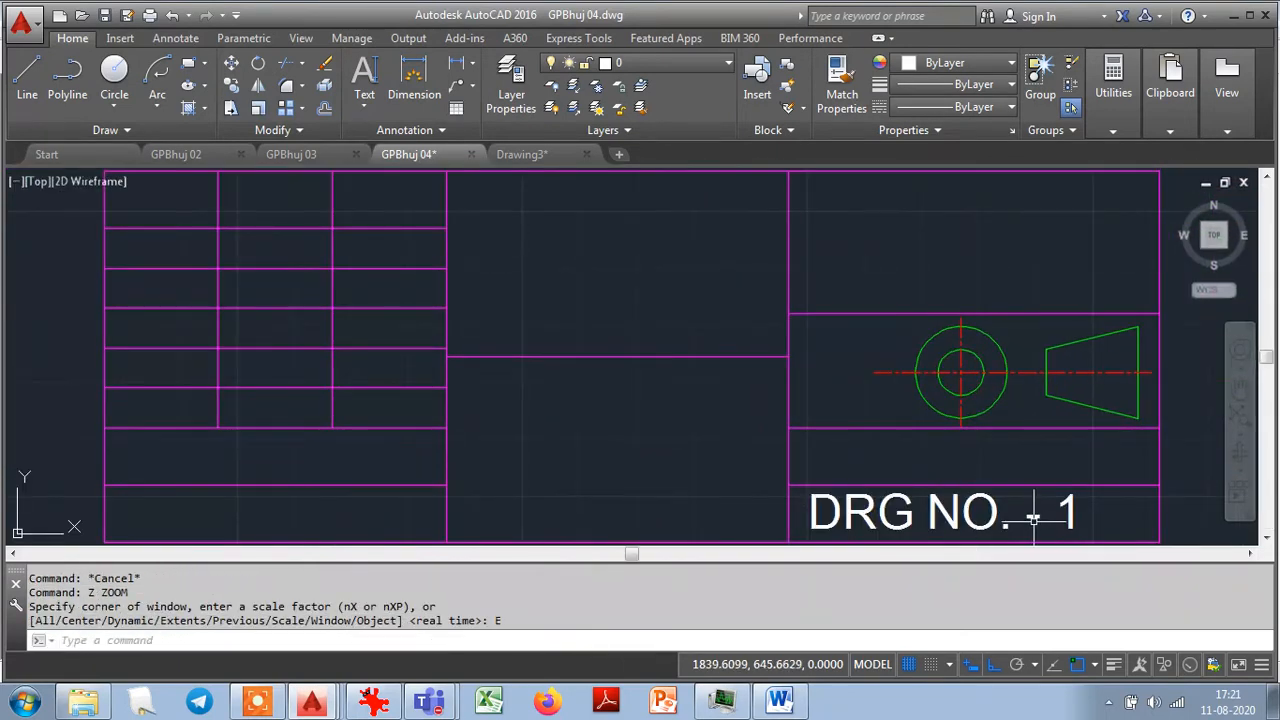
left_click(994, 504)
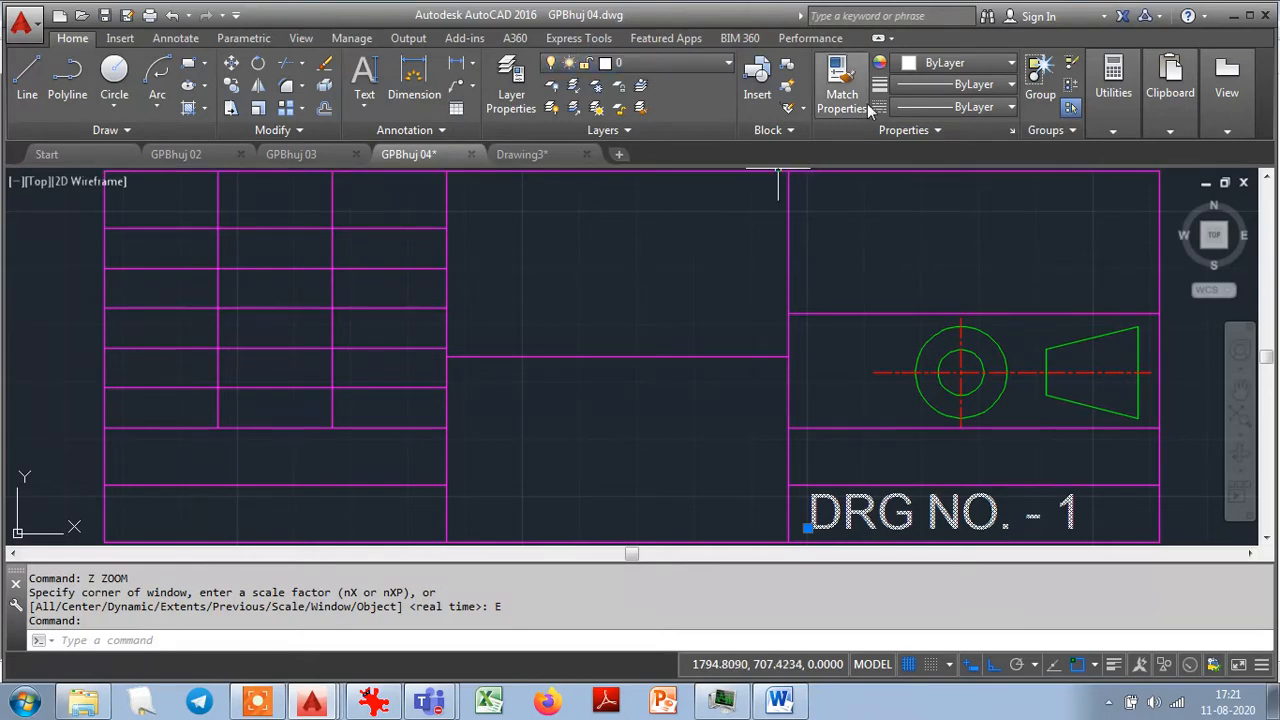
left_click(984, 69)
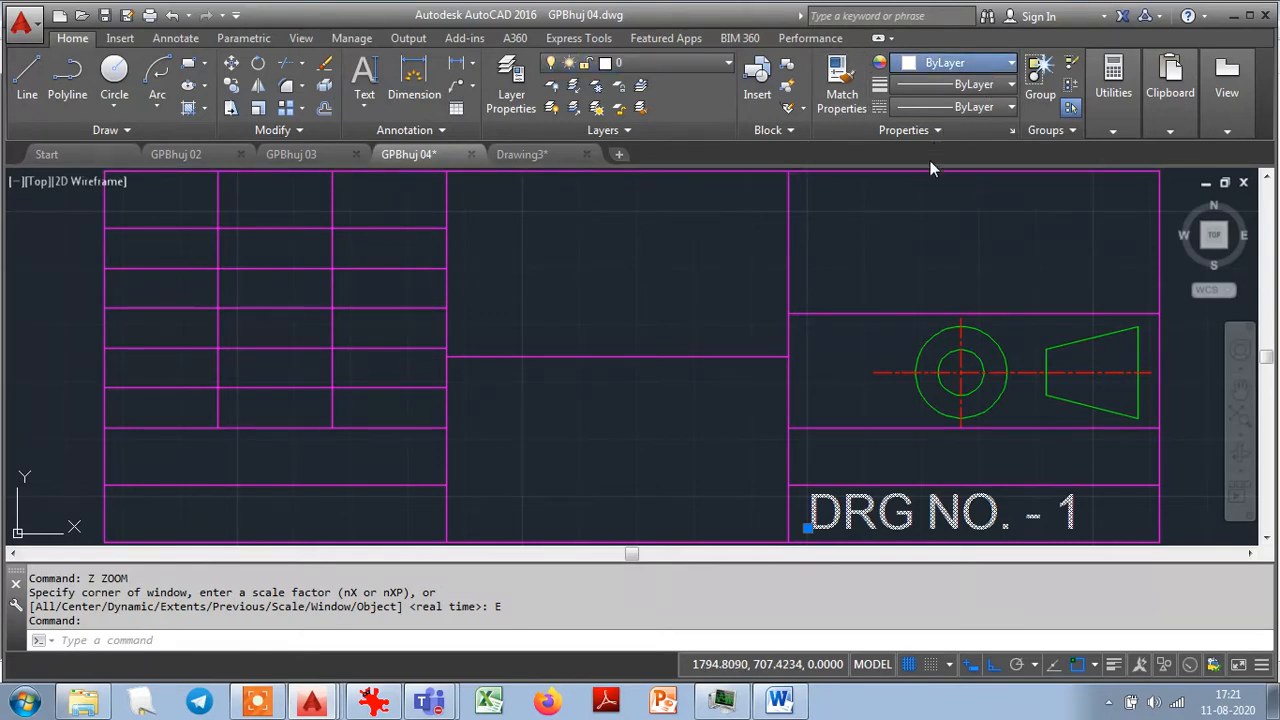
left_click(921, 251)
key("Escape")
key("Escape")
key("Escape")
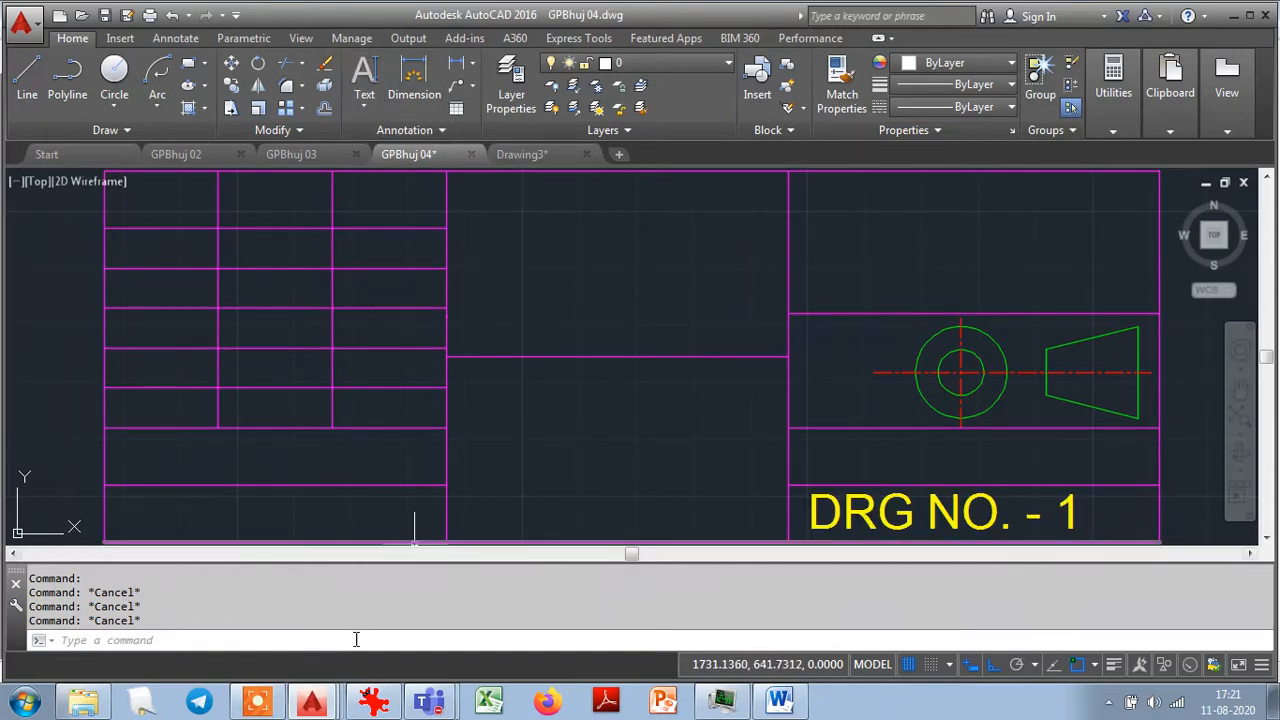
Check the title block image in IrfanView, and add single-line text "APPROVED BY" at height 6 and rotation 0 above the drawing number.
left_click(373, 702)
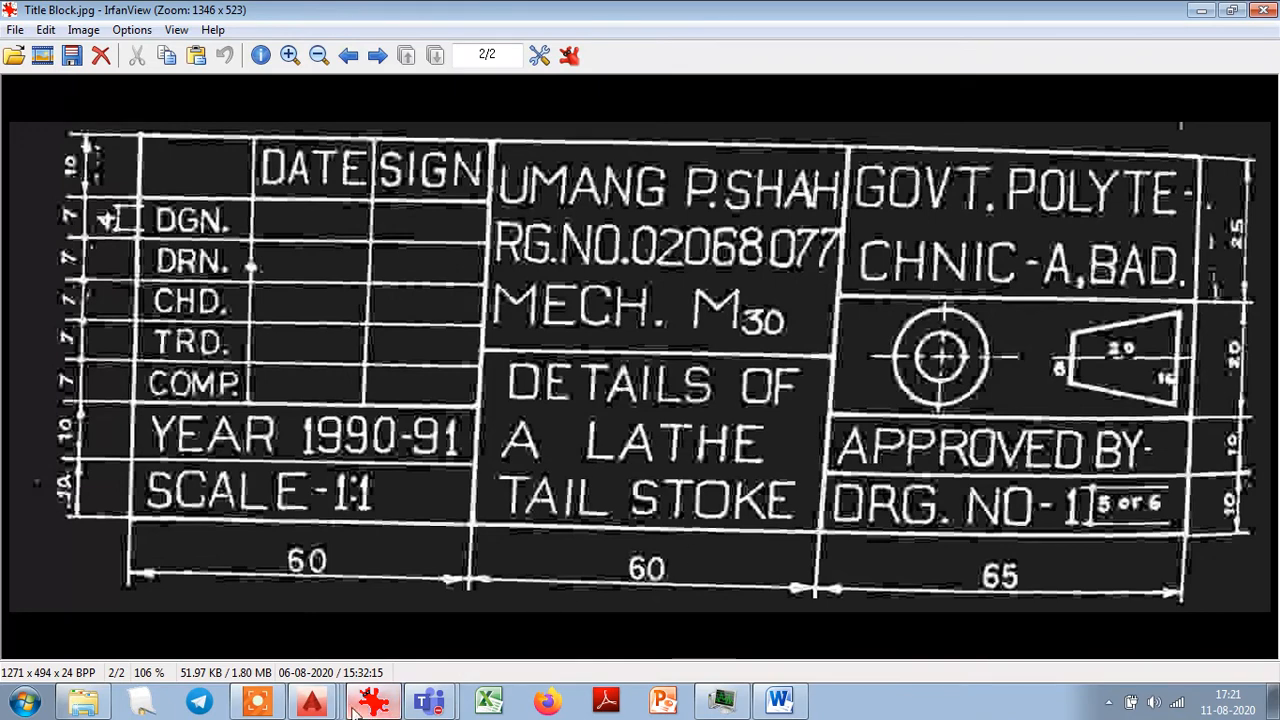
left_click(312, 702)
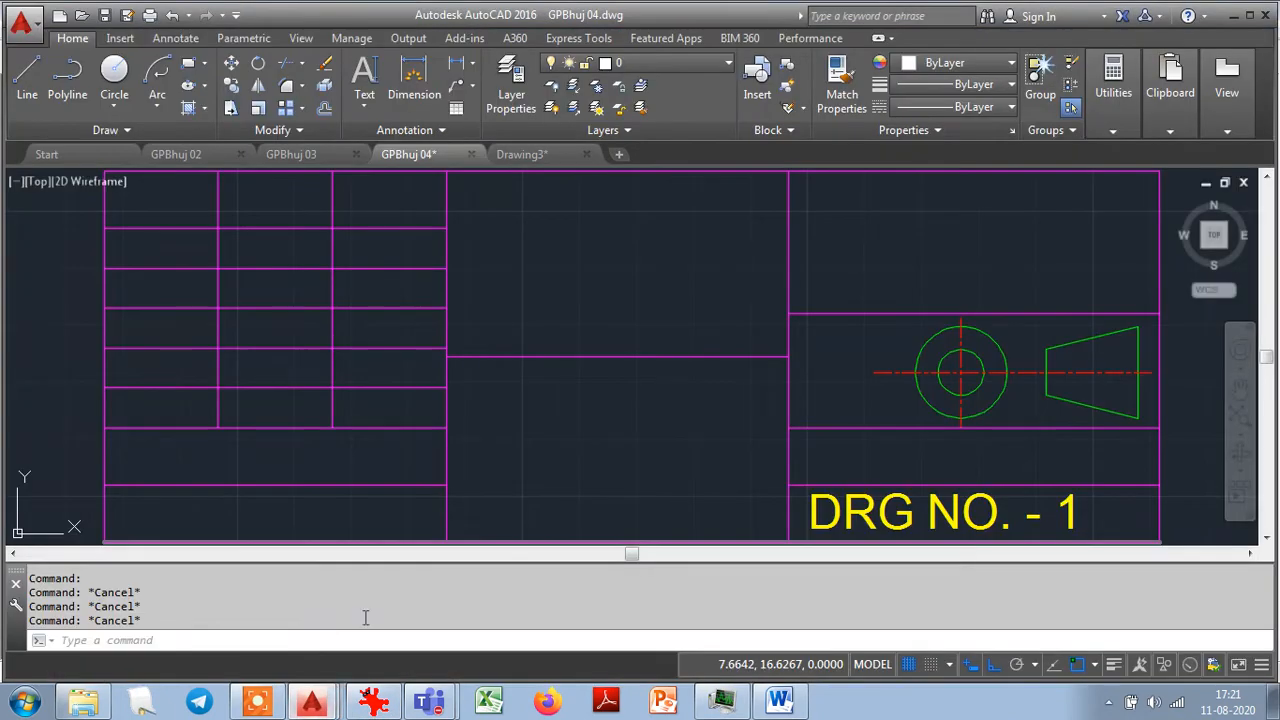
left_click(364, 70)
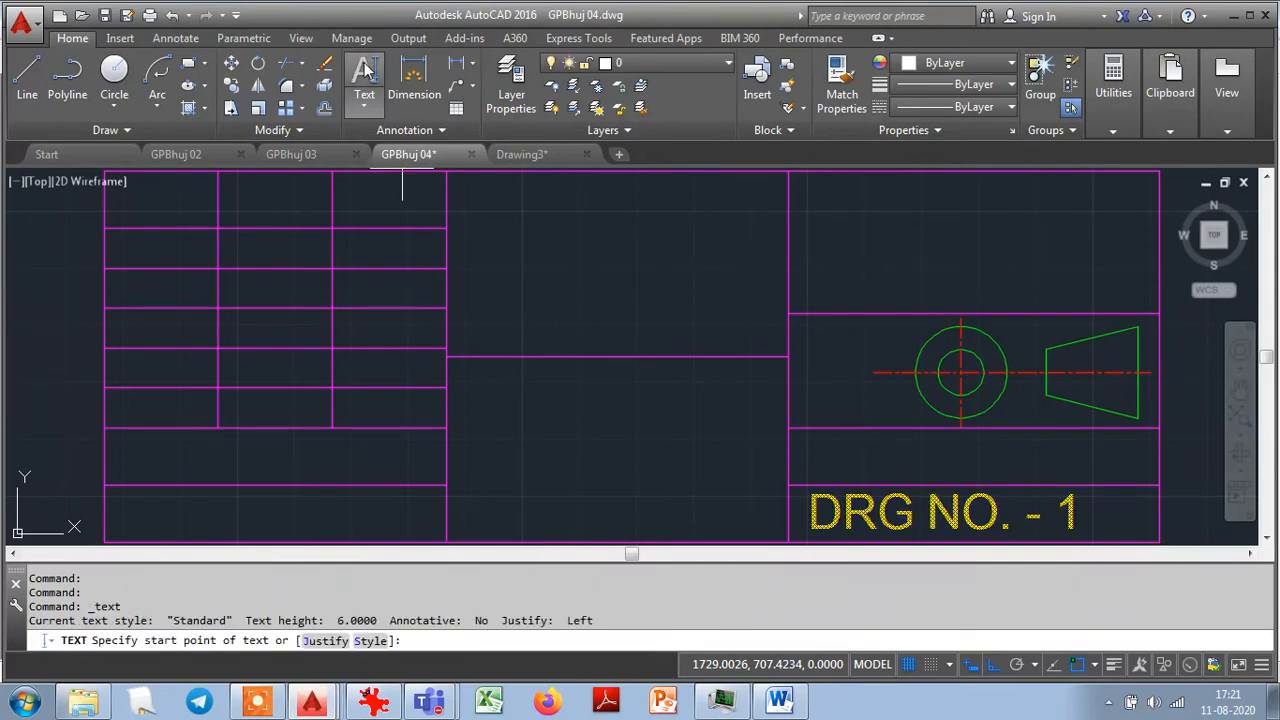
scroll(805, 475, "up", 4)
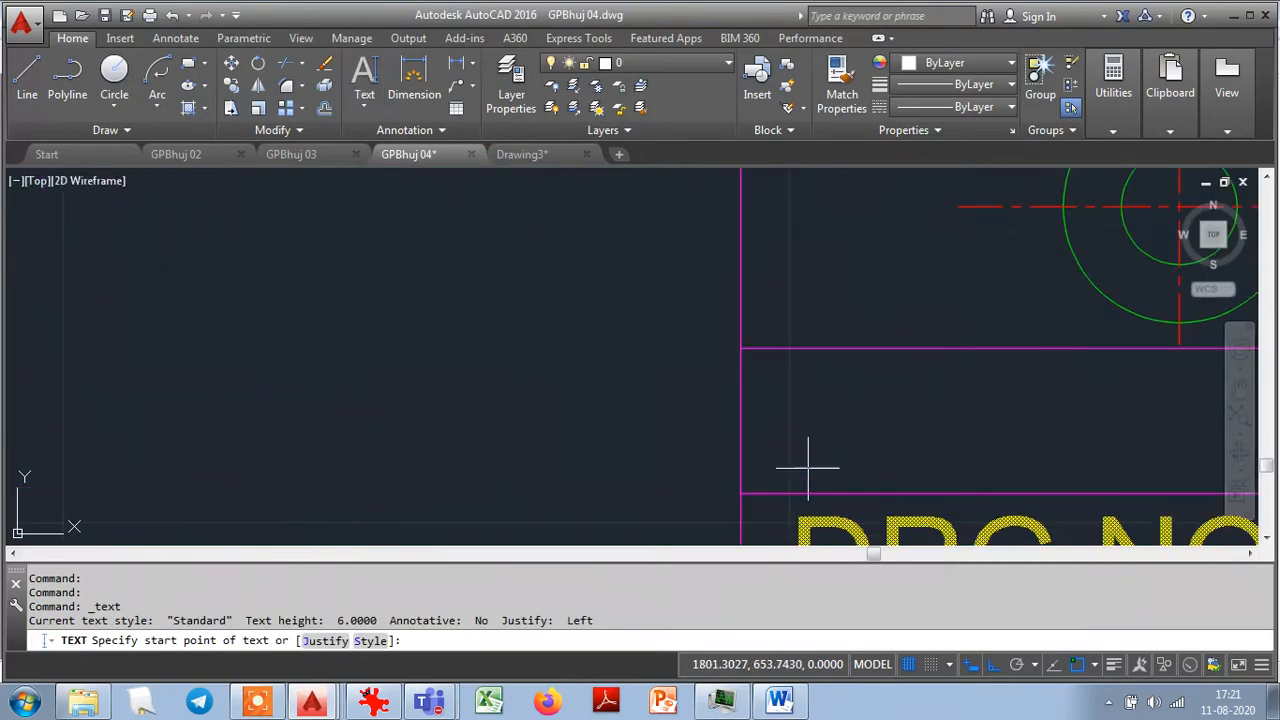
left_click(800, 462)
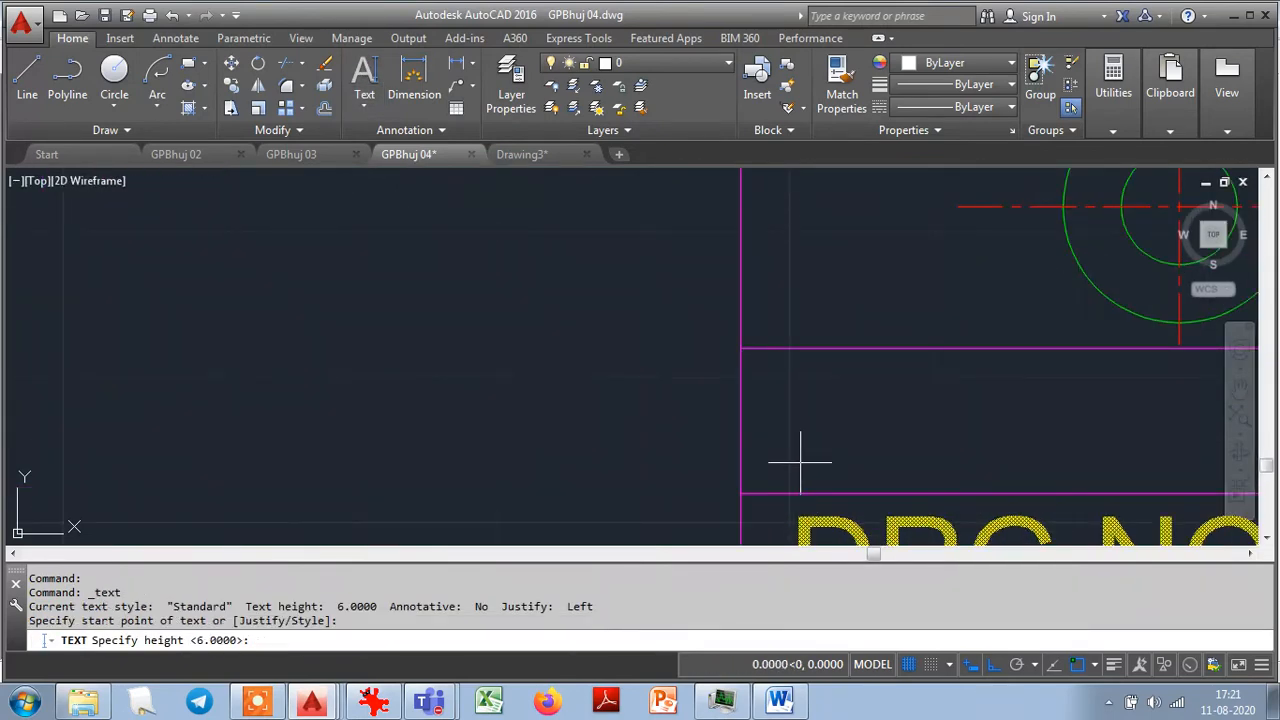
key("Return")
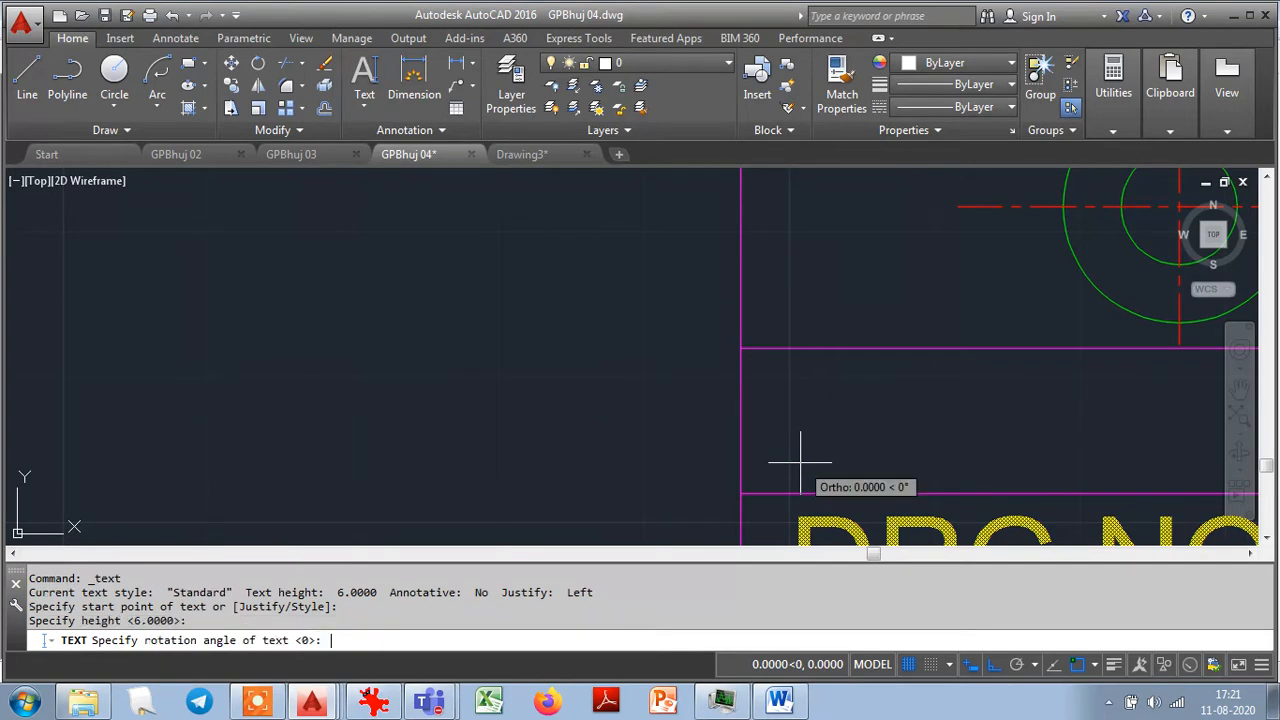
key("Return")
type("A")
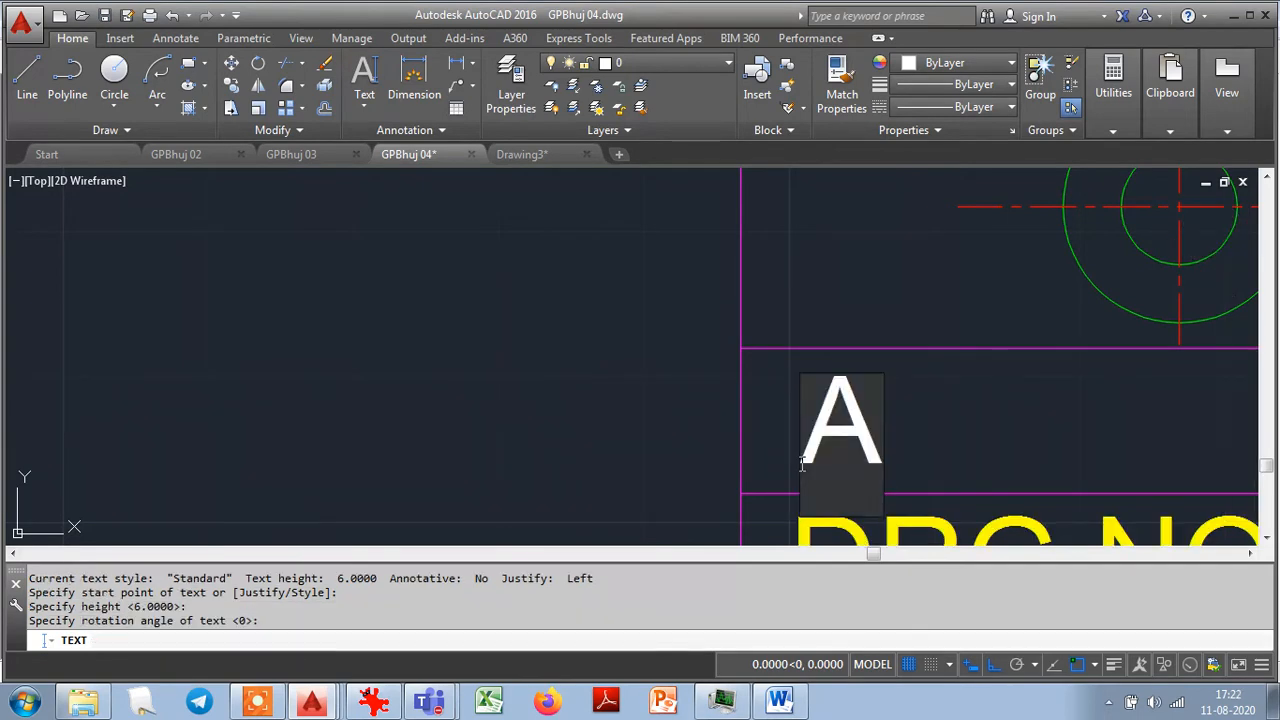
type("PPROVED BY")
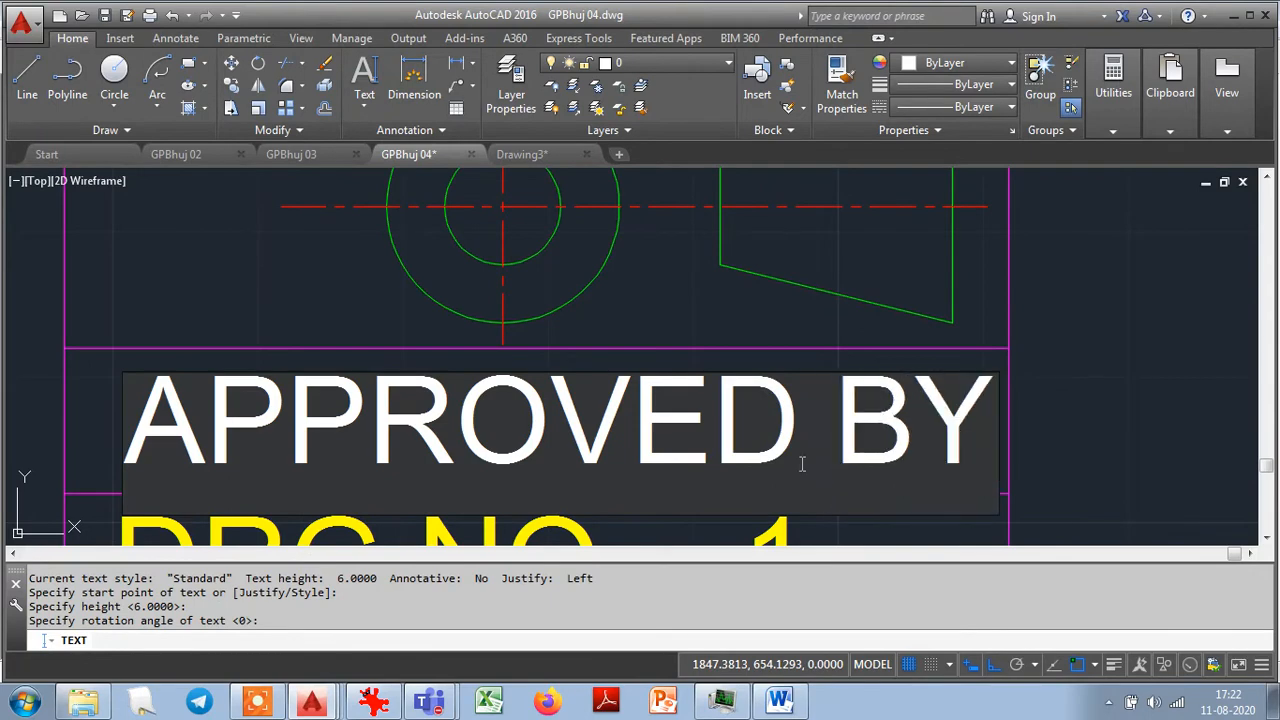
key("Return")
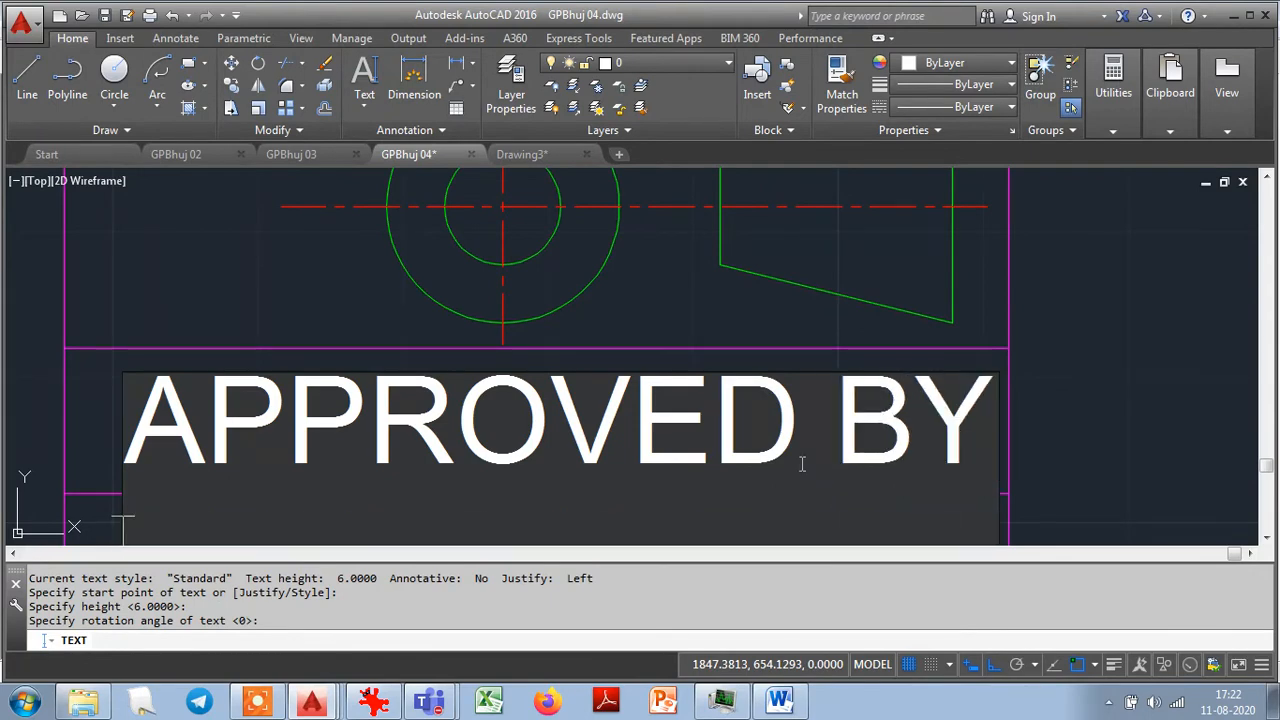
key("Return")
scroll(812, 423, "down", 4)
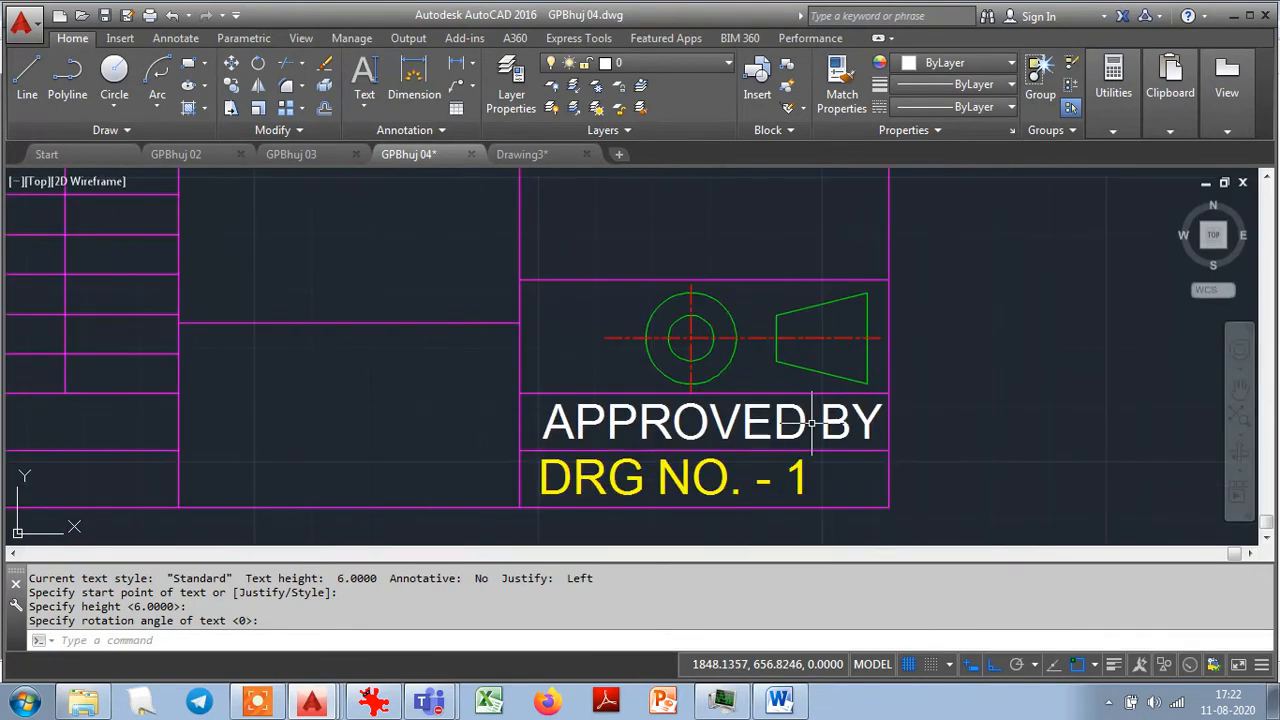
Change the "APPROVED BY" text's color to yellow and clear the selection.
left_click(740, 420)
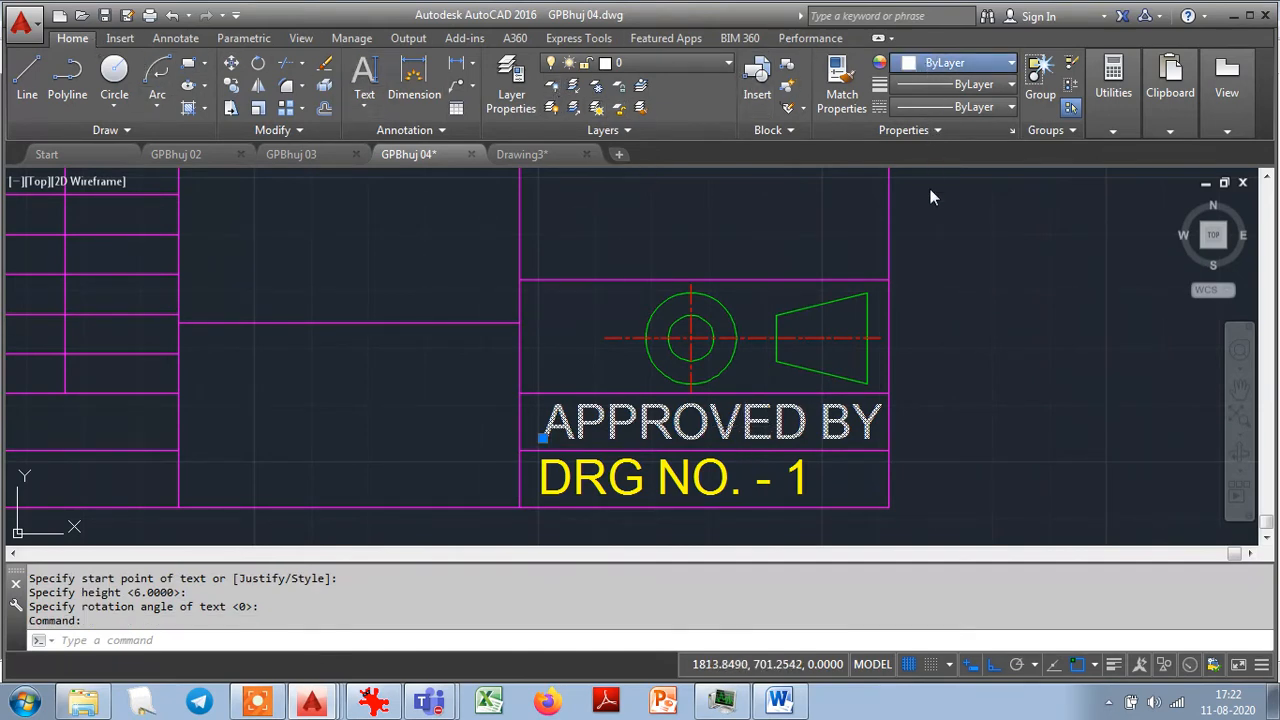
key("Escape")
key("Escape")
key("Escape")
key("Escape")
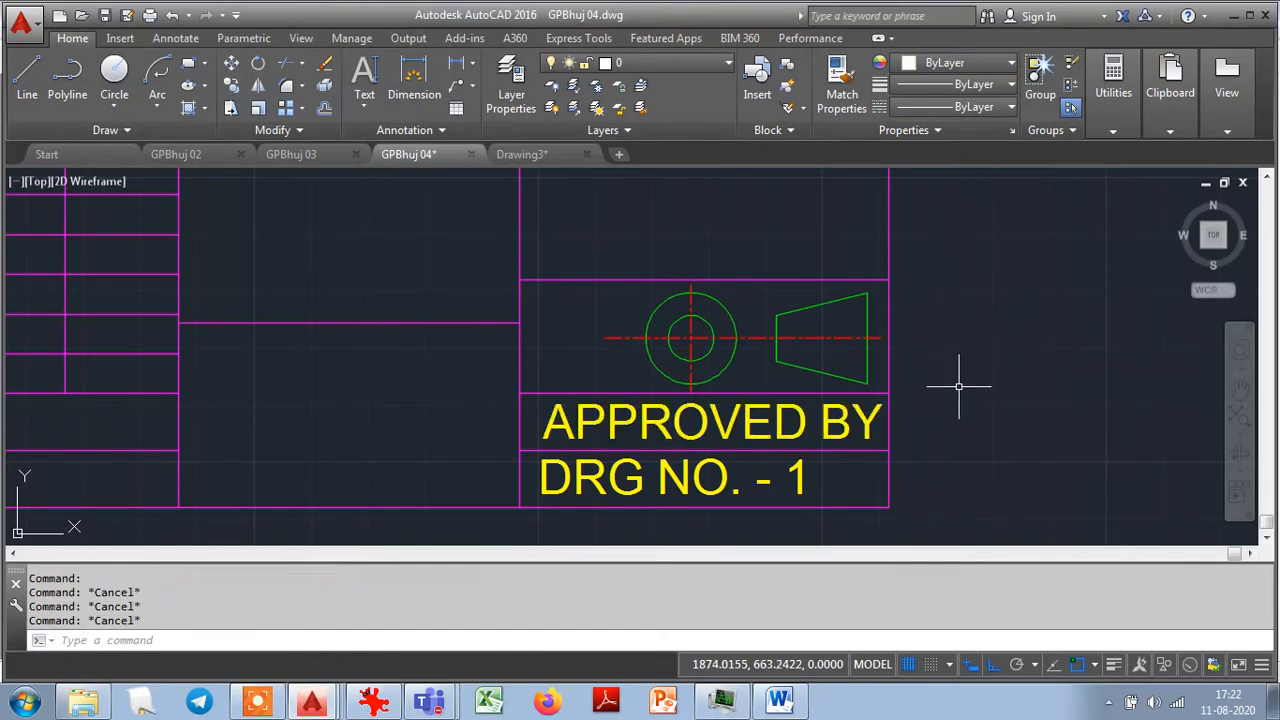
Check the title block image in IrfanView, and add single-line text "DGN" at height 4 and rotation 0 in the first column's second row.
left_click(374, 703)
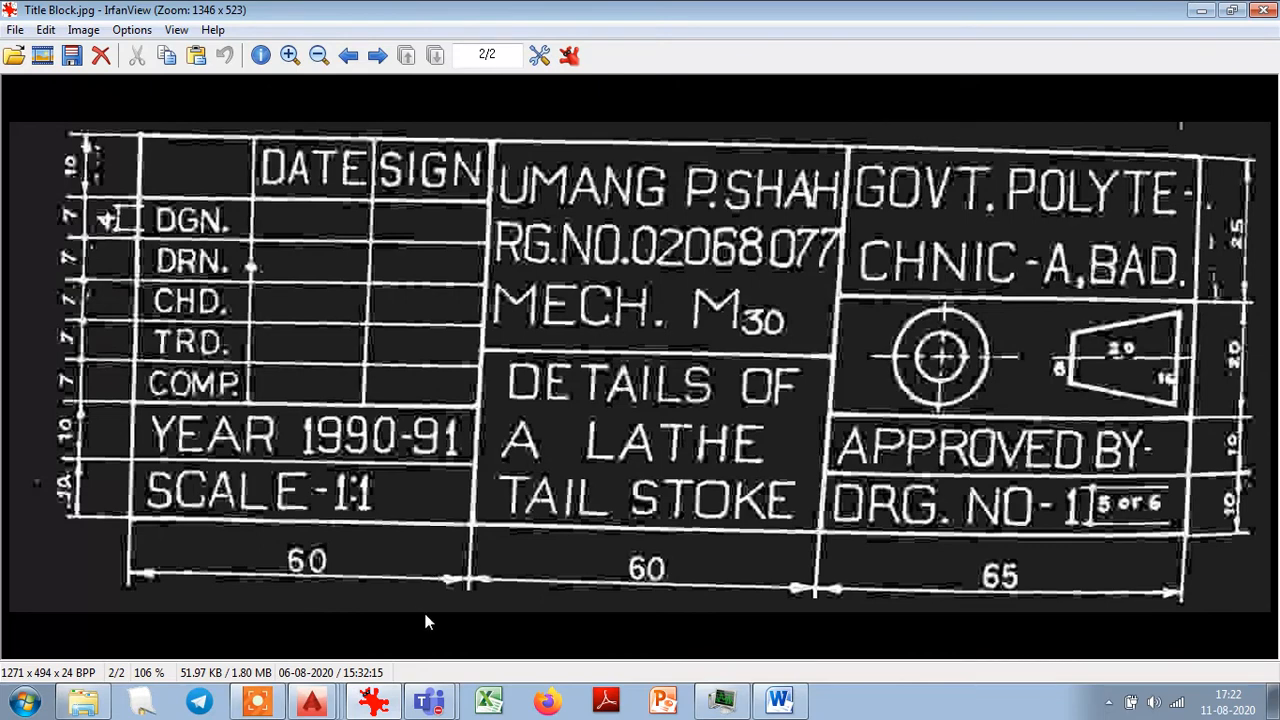
left_click(312, 705)
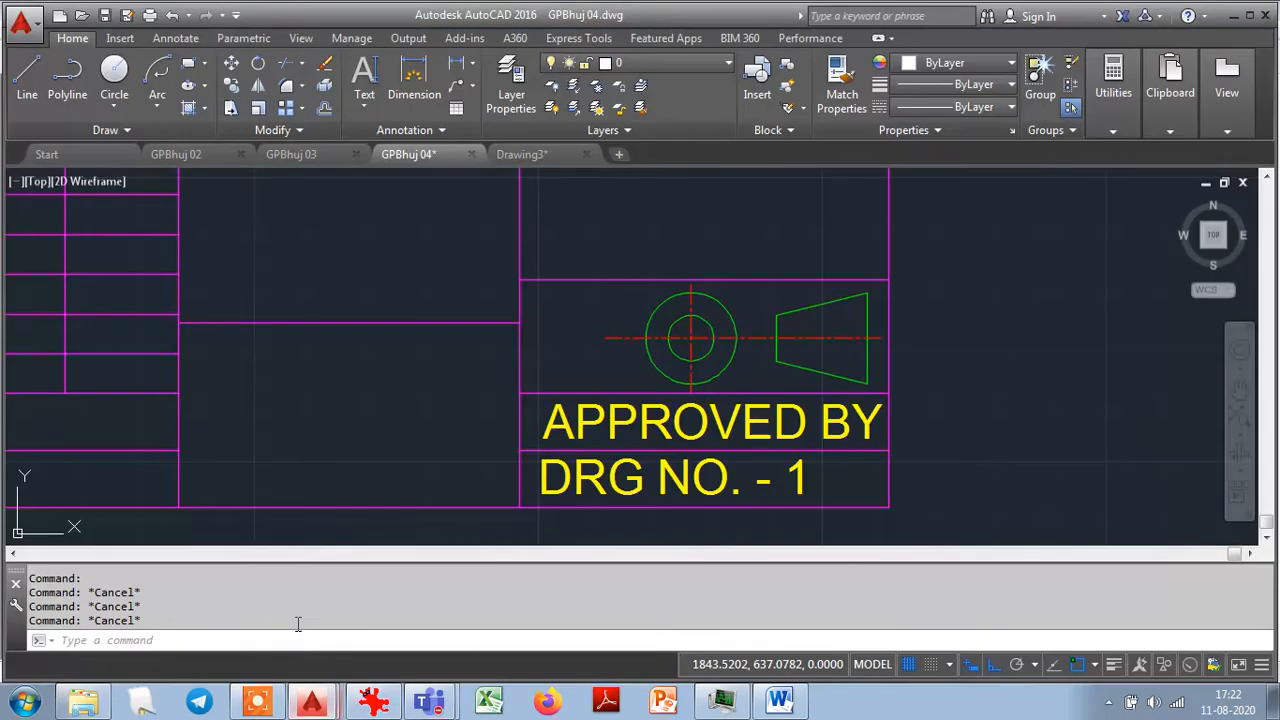
left_click(1239, 389)
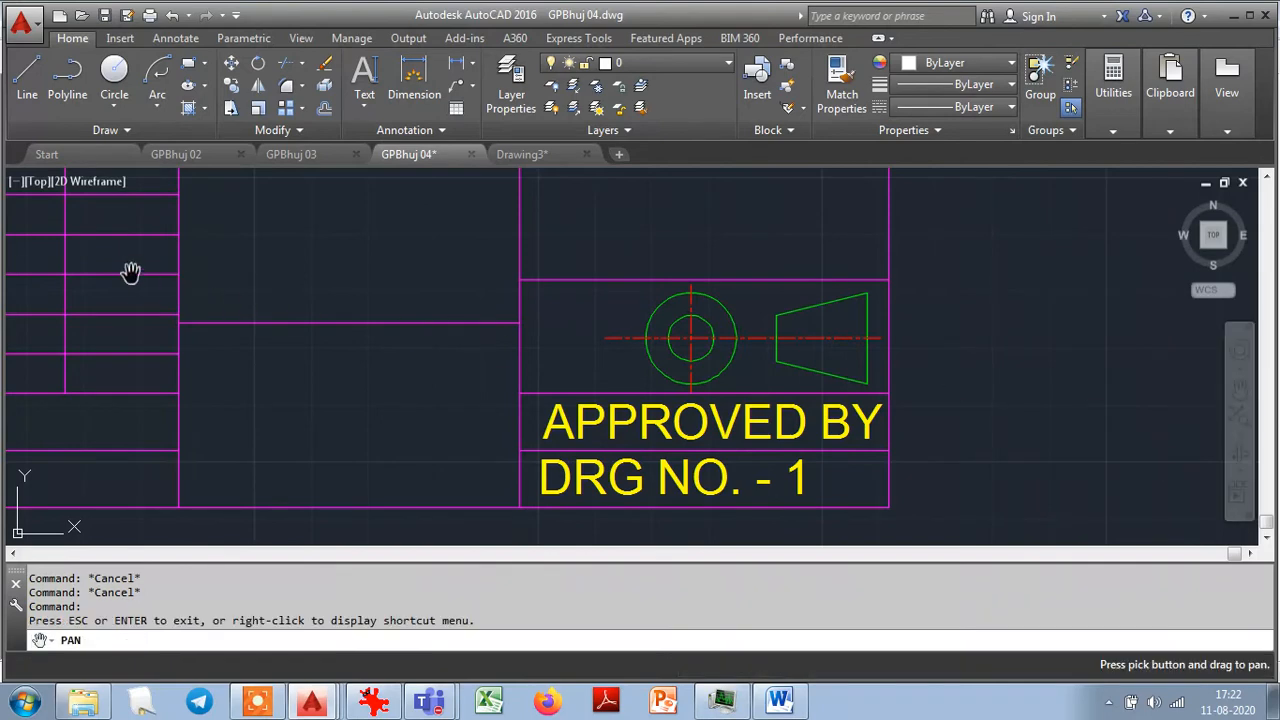
mouse_move(129, 274)
left_mouse_down()
mouse_move(323, 343)
mouse_move(552, 349)
left_mouse_up()
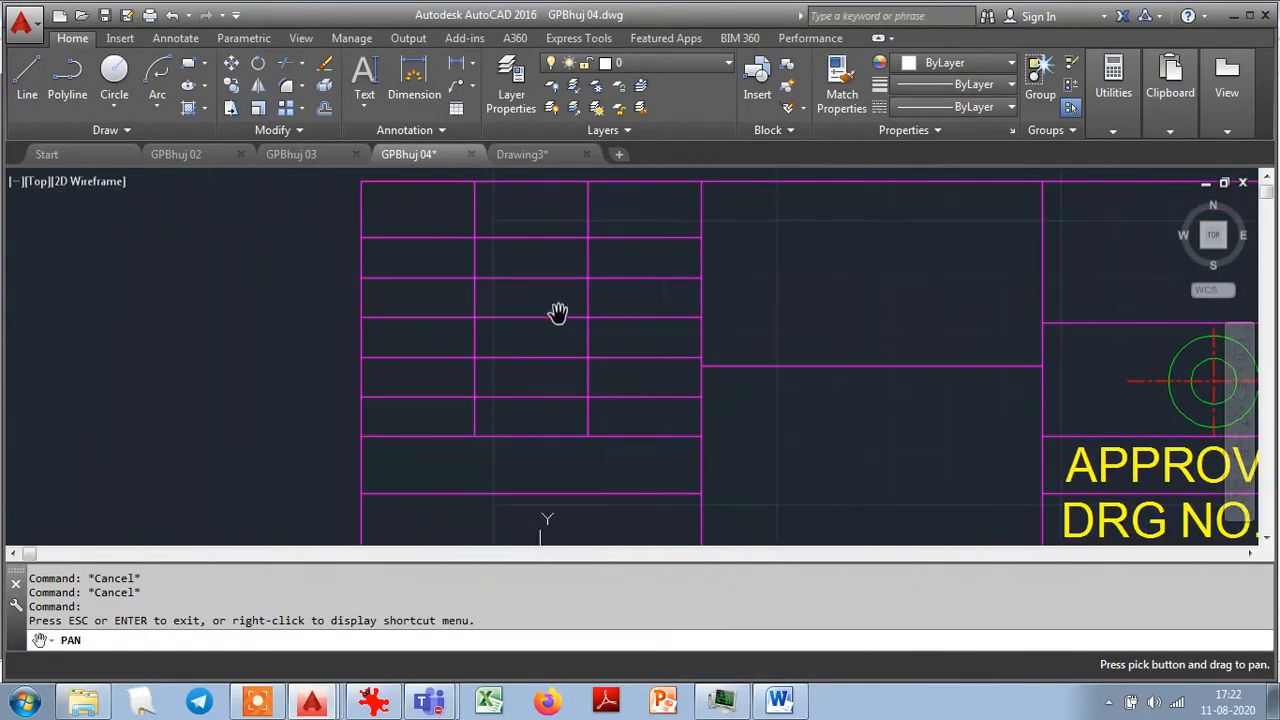
key("Escape")
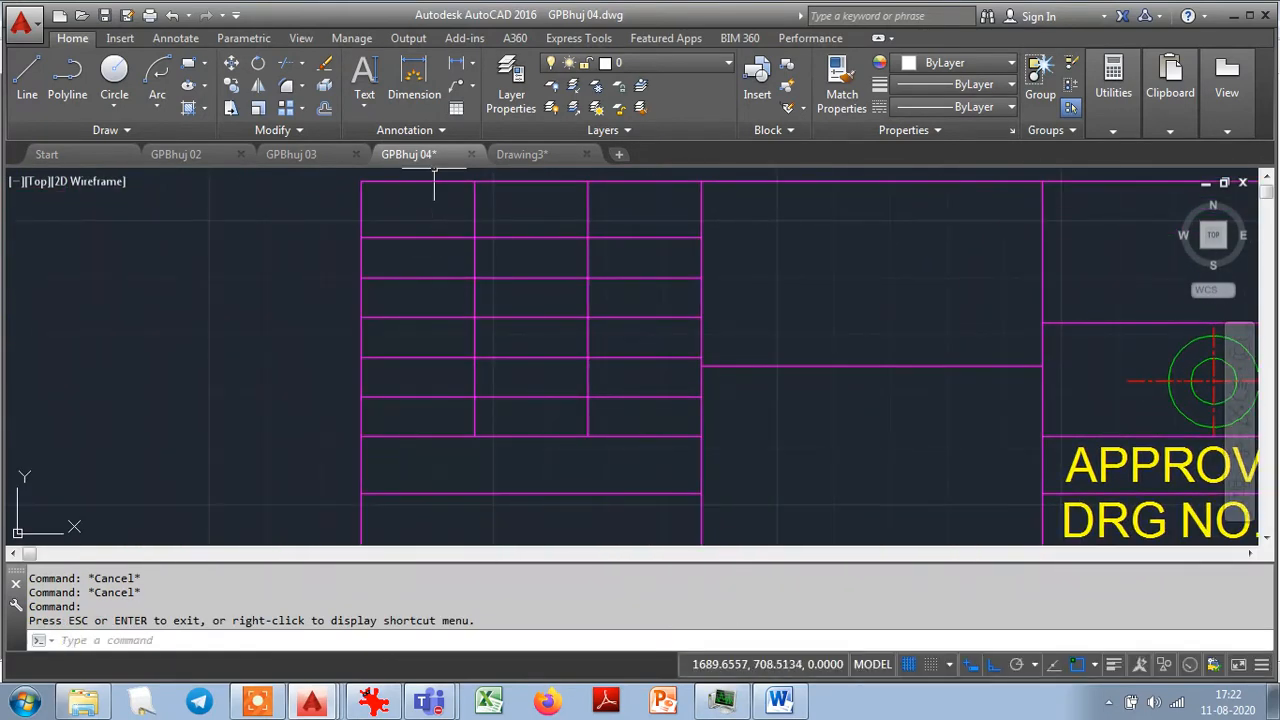
left_click(364, 75)
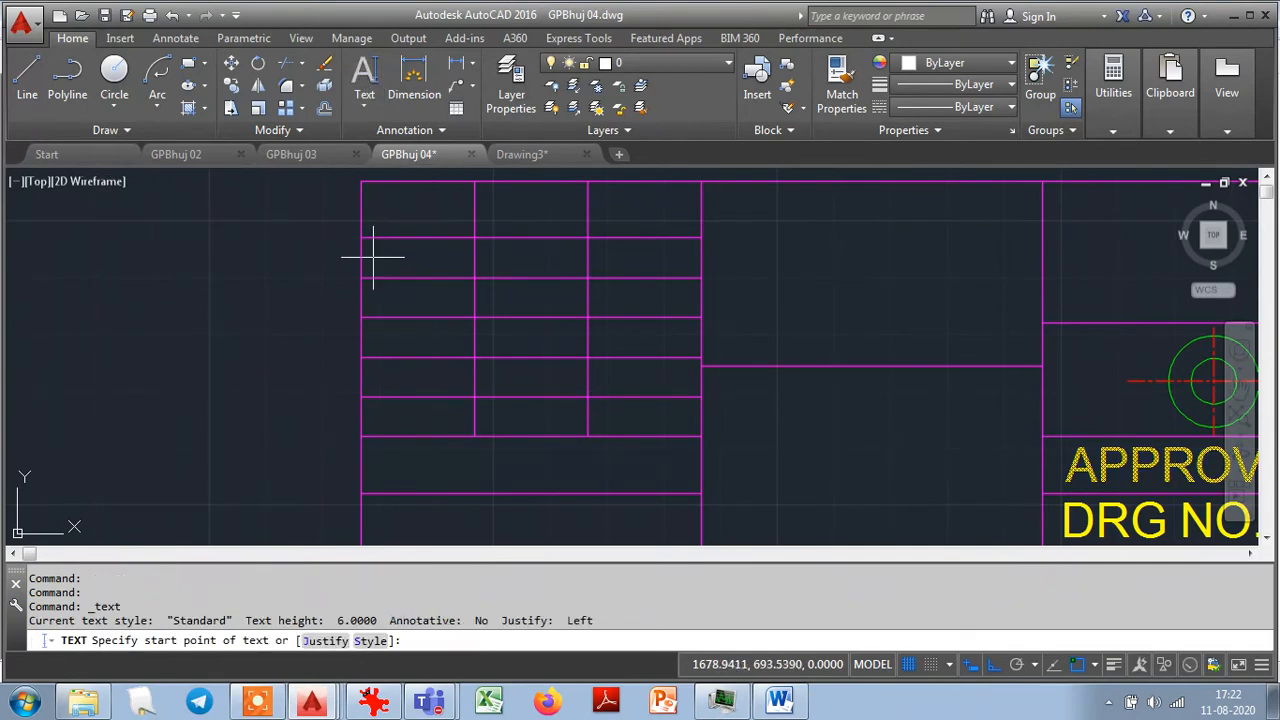
scroll(375, 238, "up", 4)
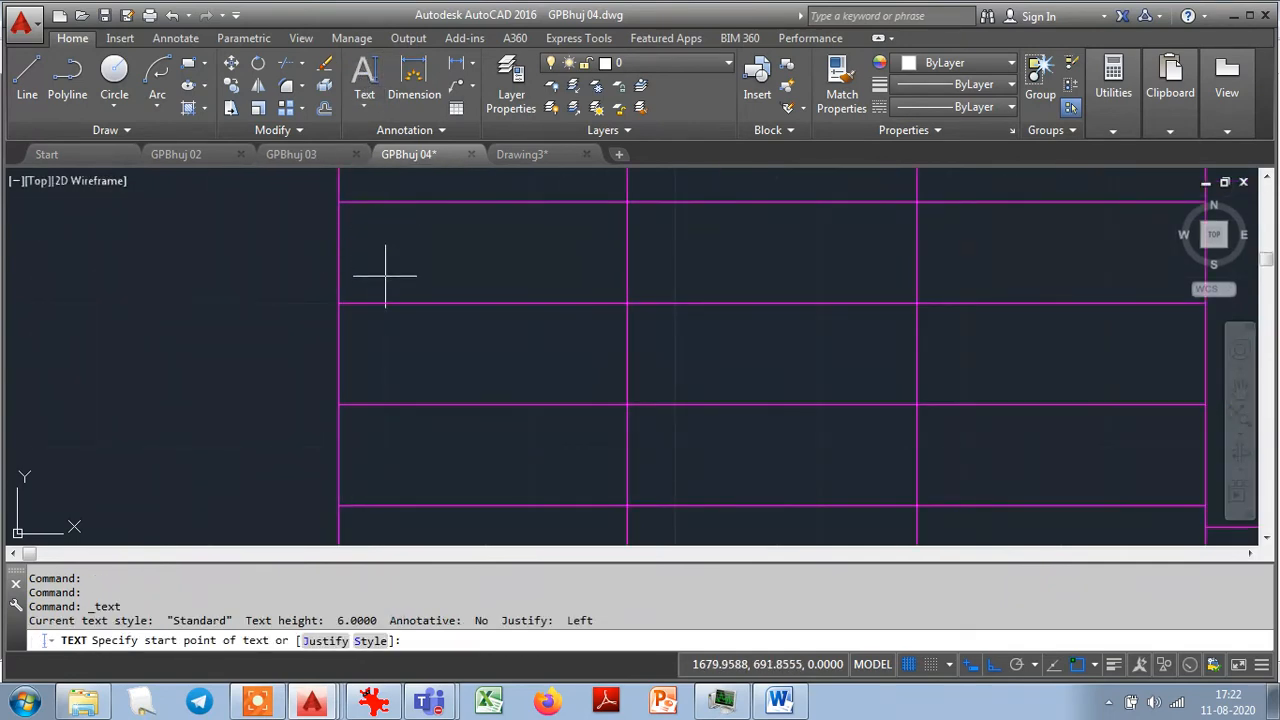
left_click(362, 280)
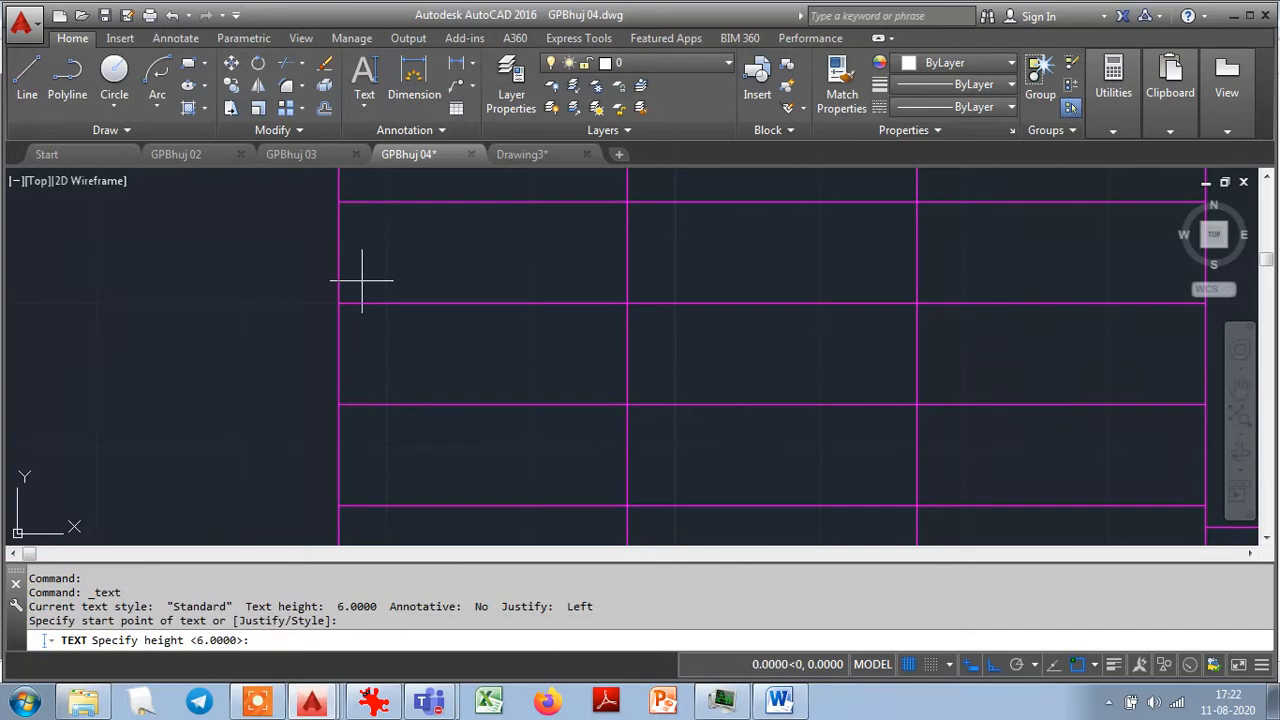
type("4")
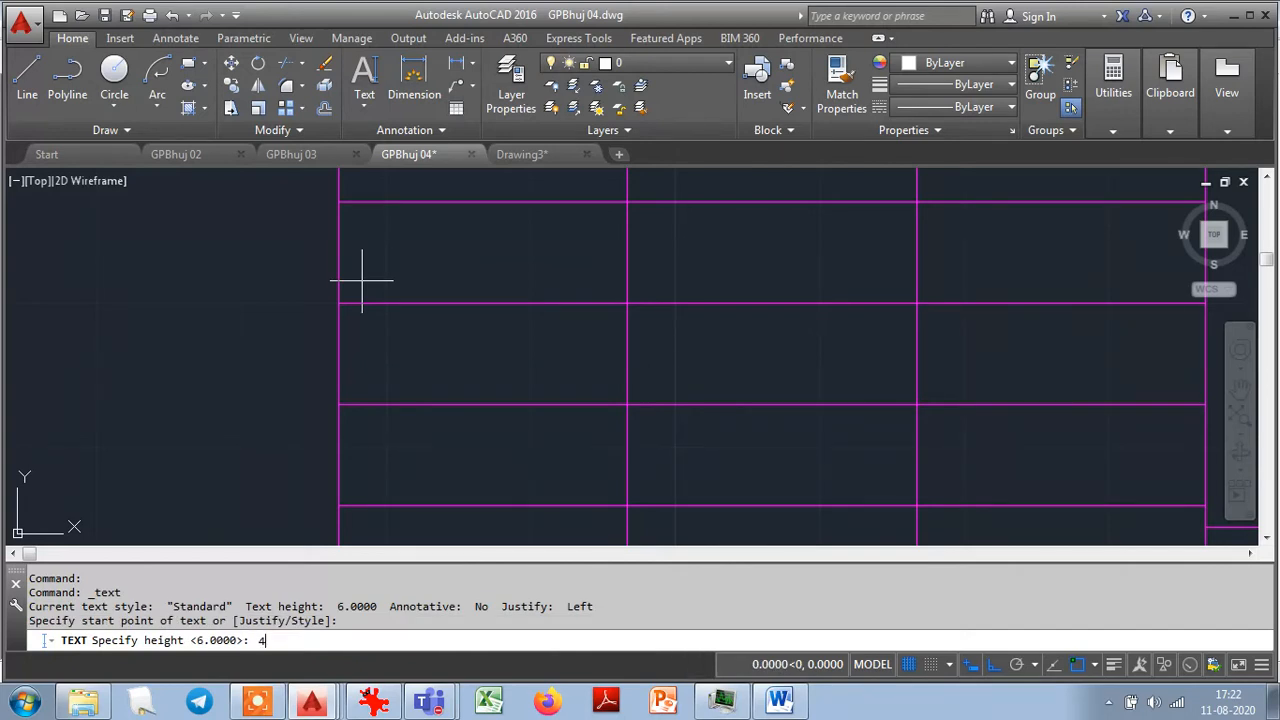
key("Return")
key("Return")
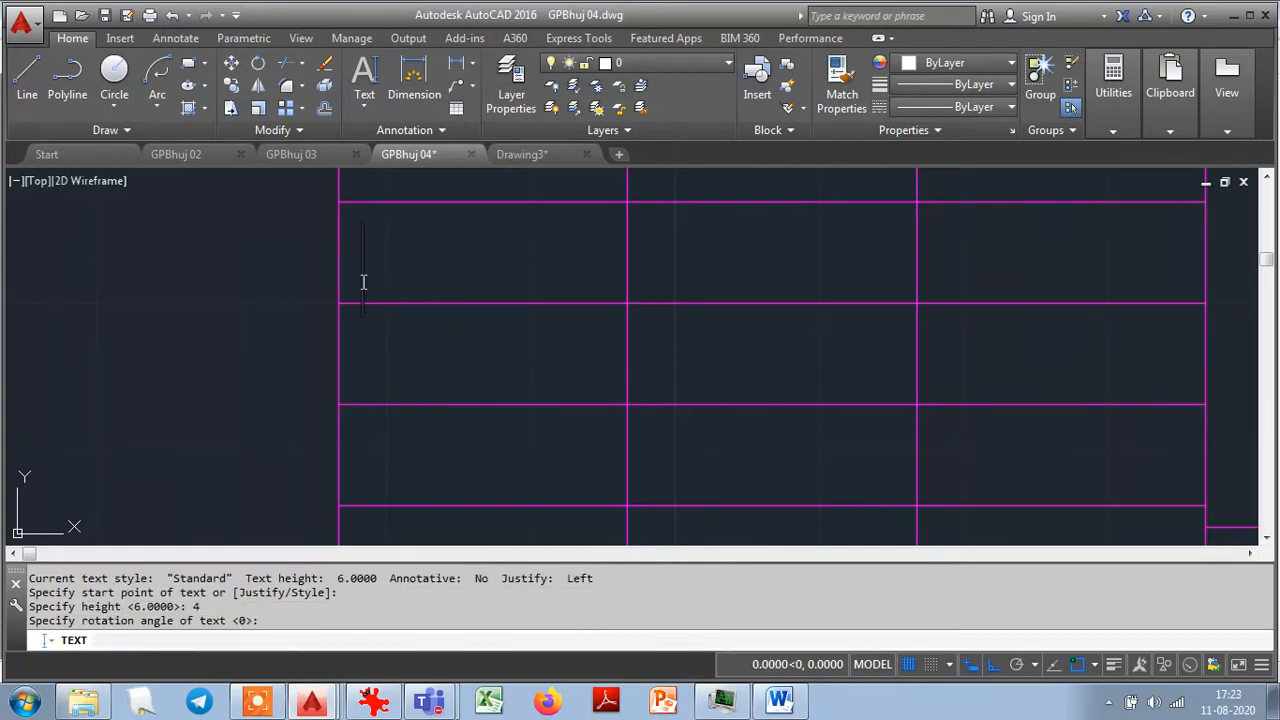
type("DGN")
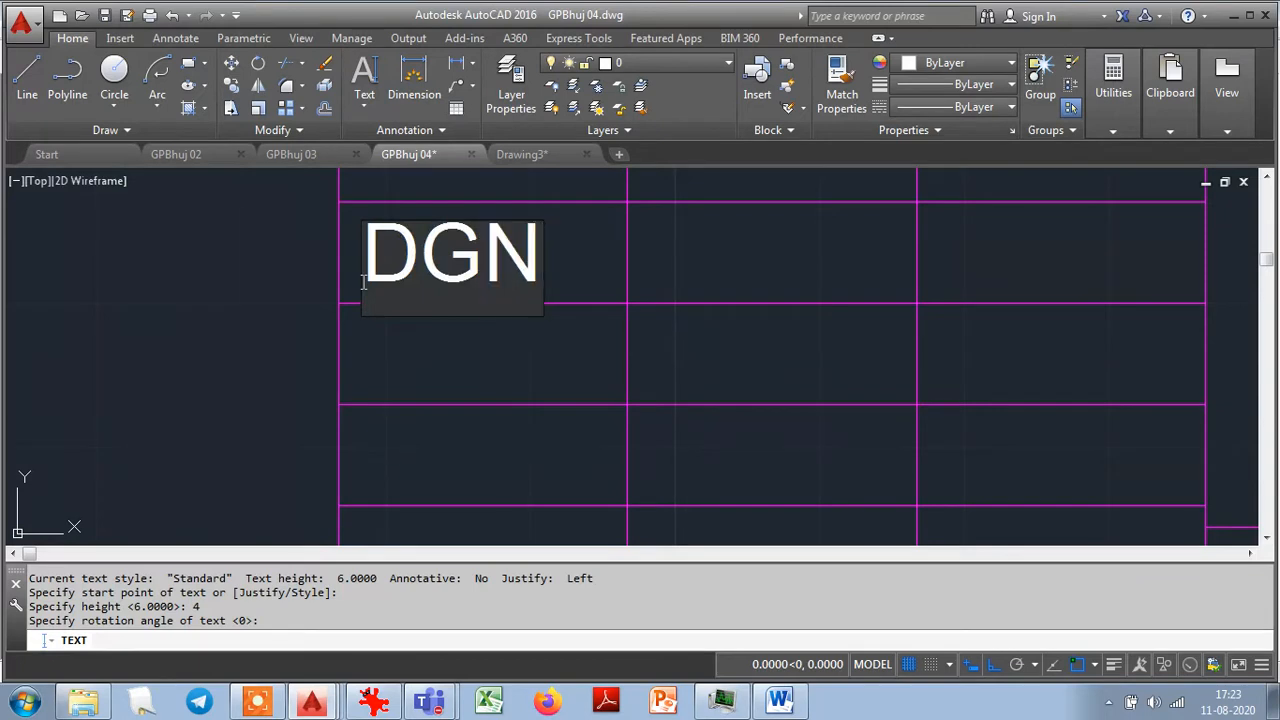
key("Return")
key("Return")
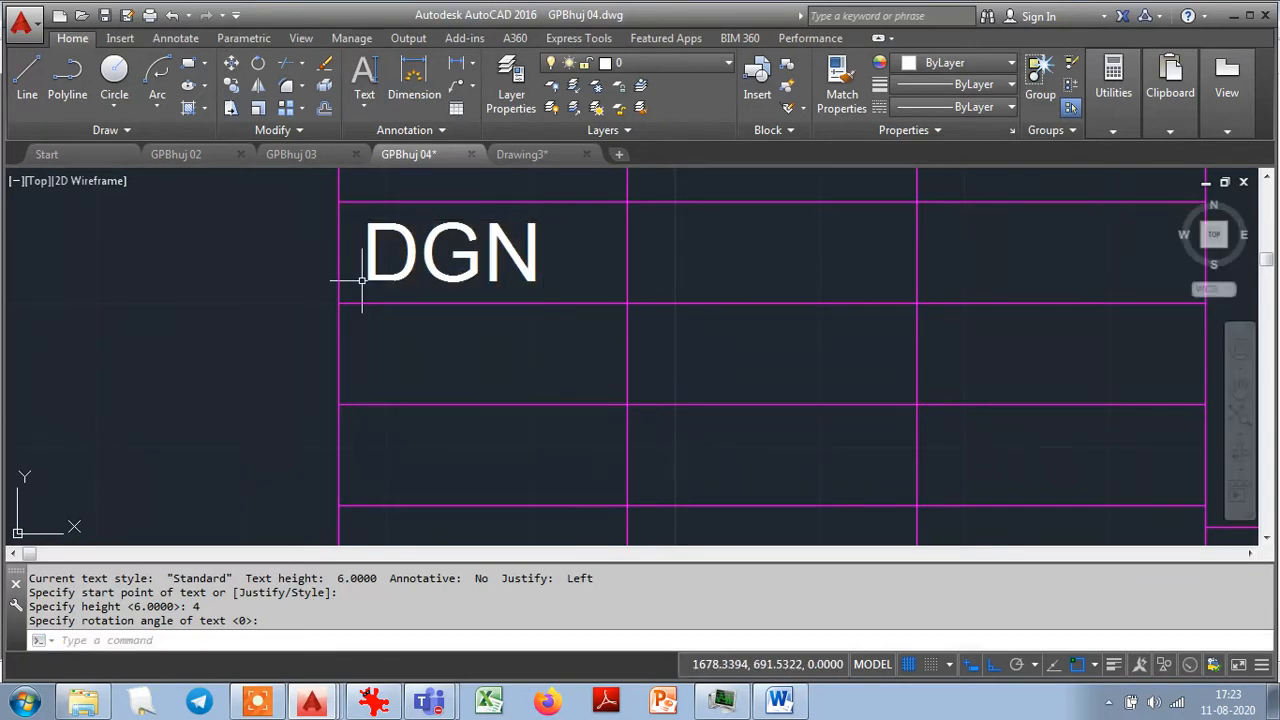
Change the "DGN" text's color to yellow and clear the selection.
left_click(362, 280)
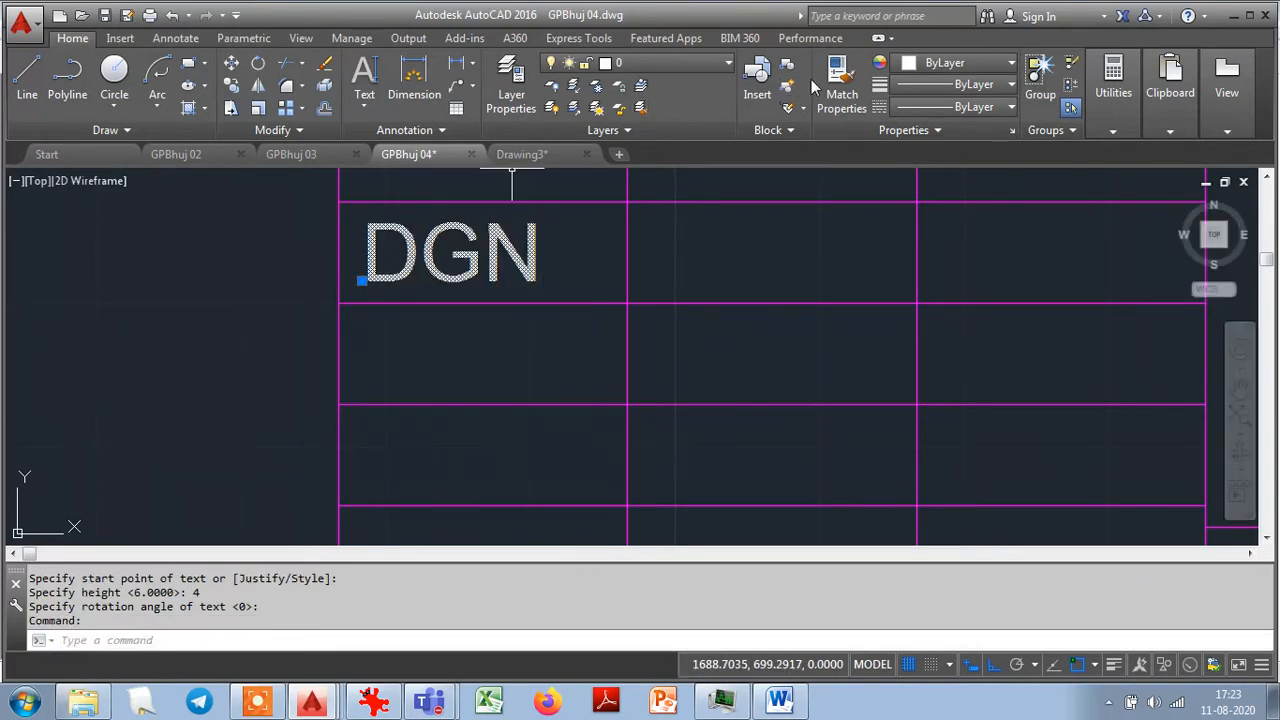
key("Escape")
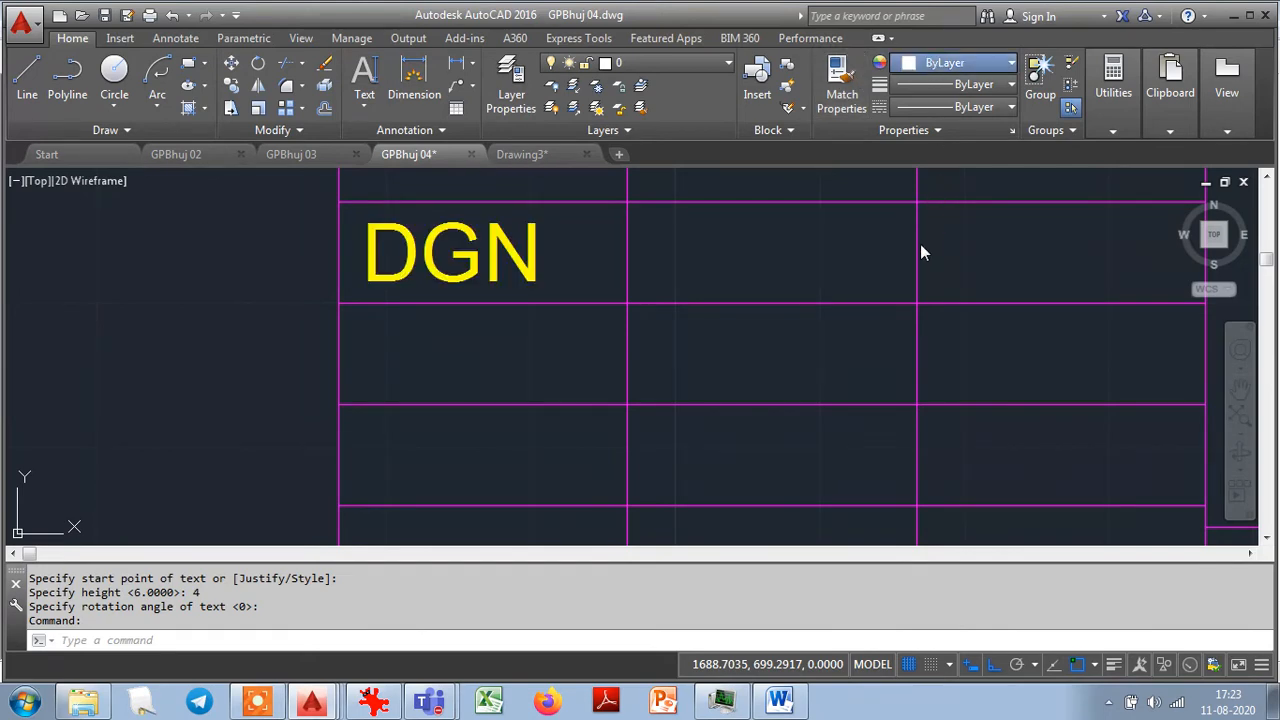
key("Escape")
key("Escape")
Start the Copy command and select the "DGN" text in the title block's first column as its source.
scroll(590, 380, "down", 2)
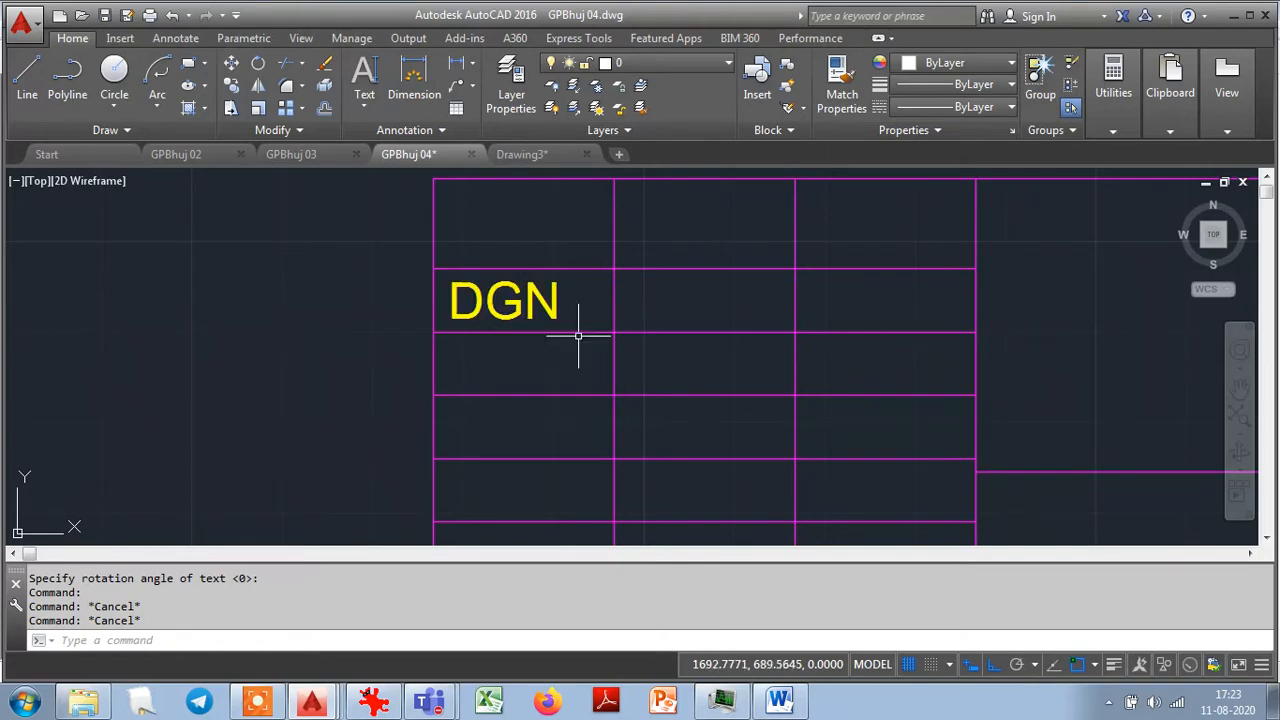
left_click(1239, 389)
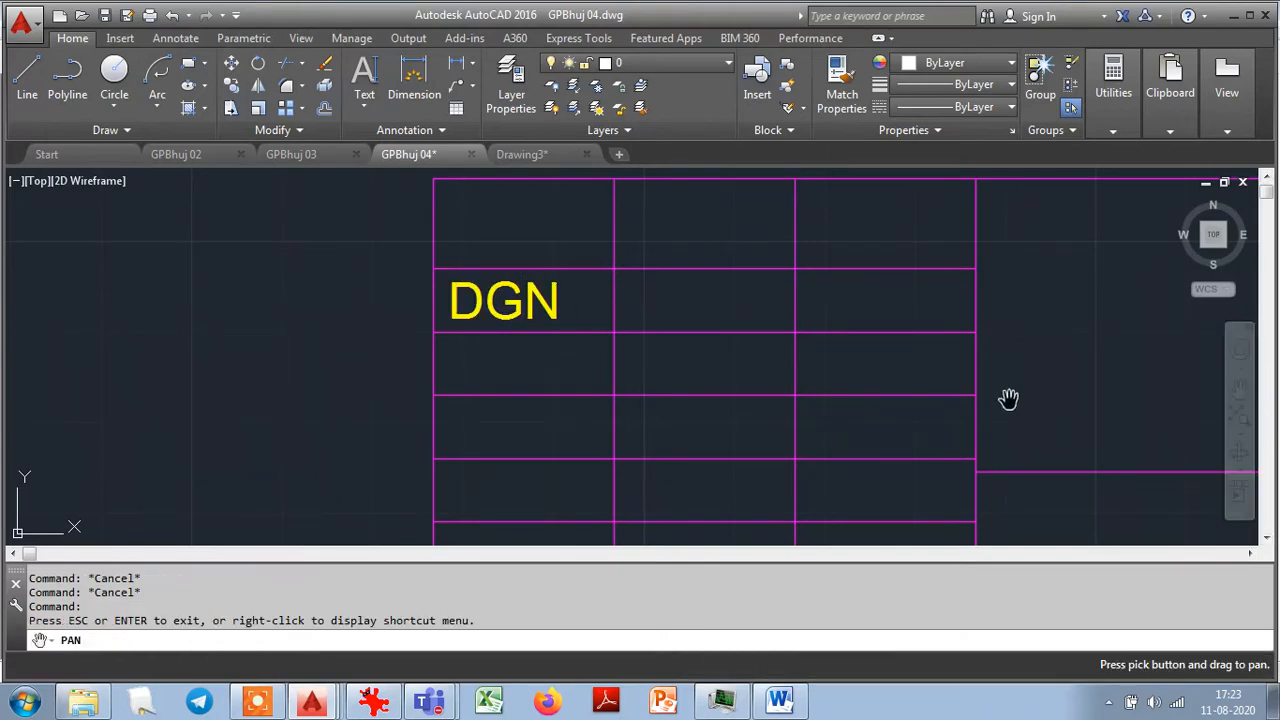
mouse_move(677, 359)
left_mouse_down()
mouse_move(680, 331)
mouse_move(643, 274)
mouse_move(623, 309)
mouse_move(623, 293)
left_mouse_up()
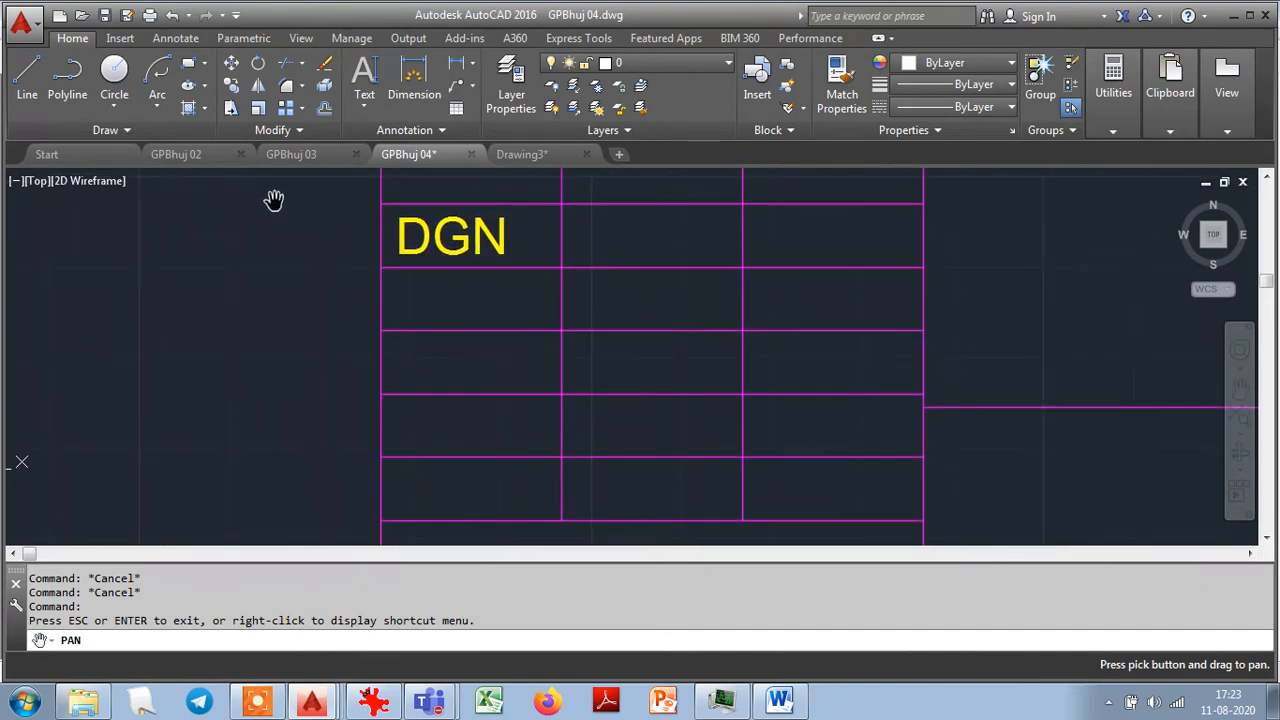
key("Escape")
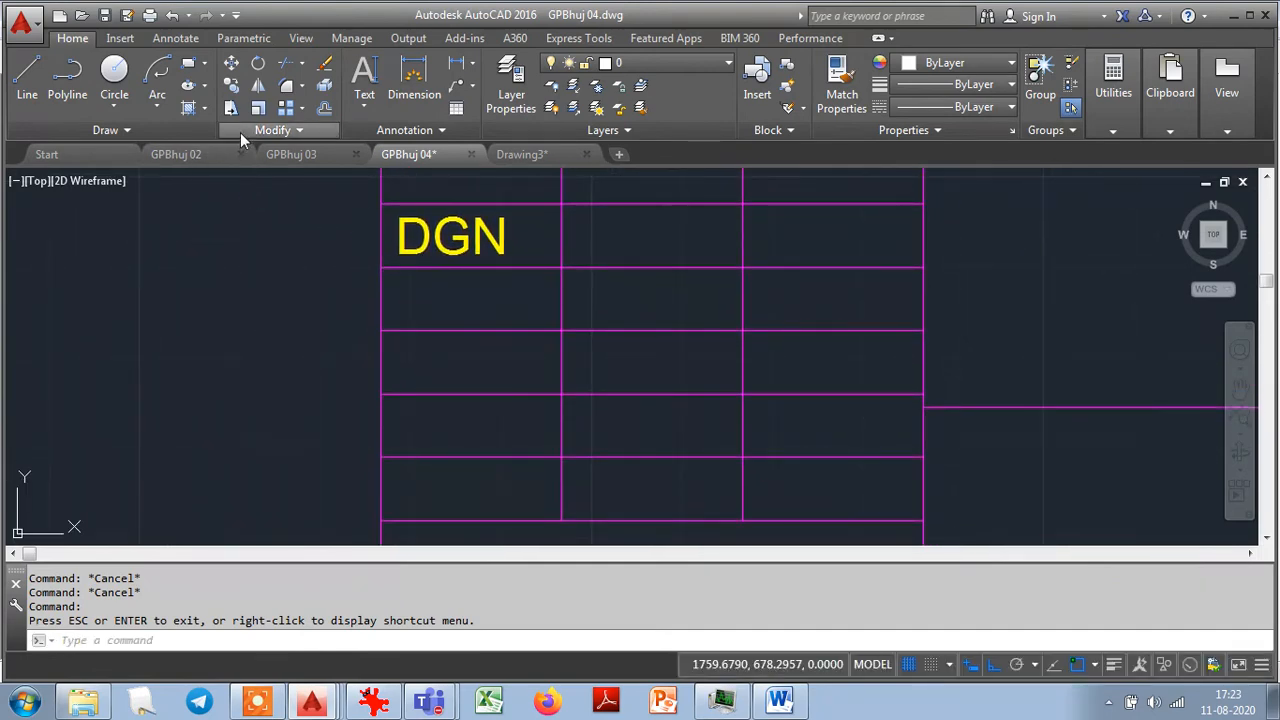
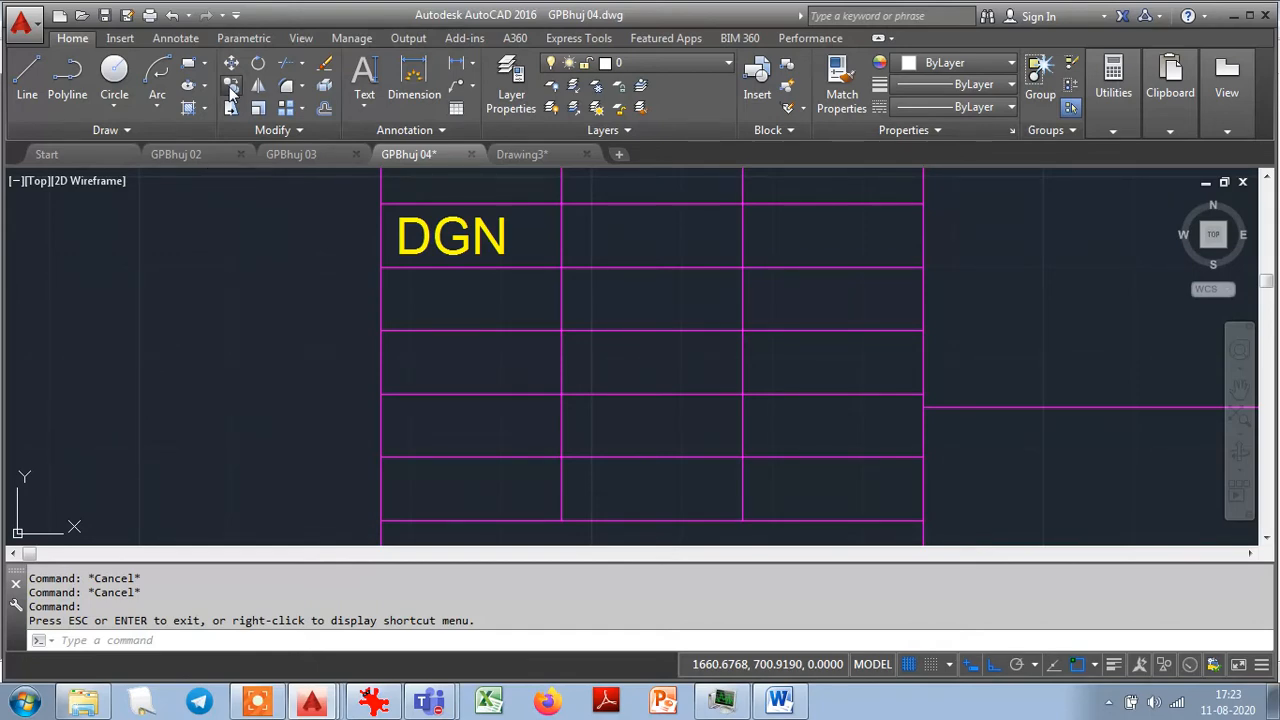
left_click(231, 87)
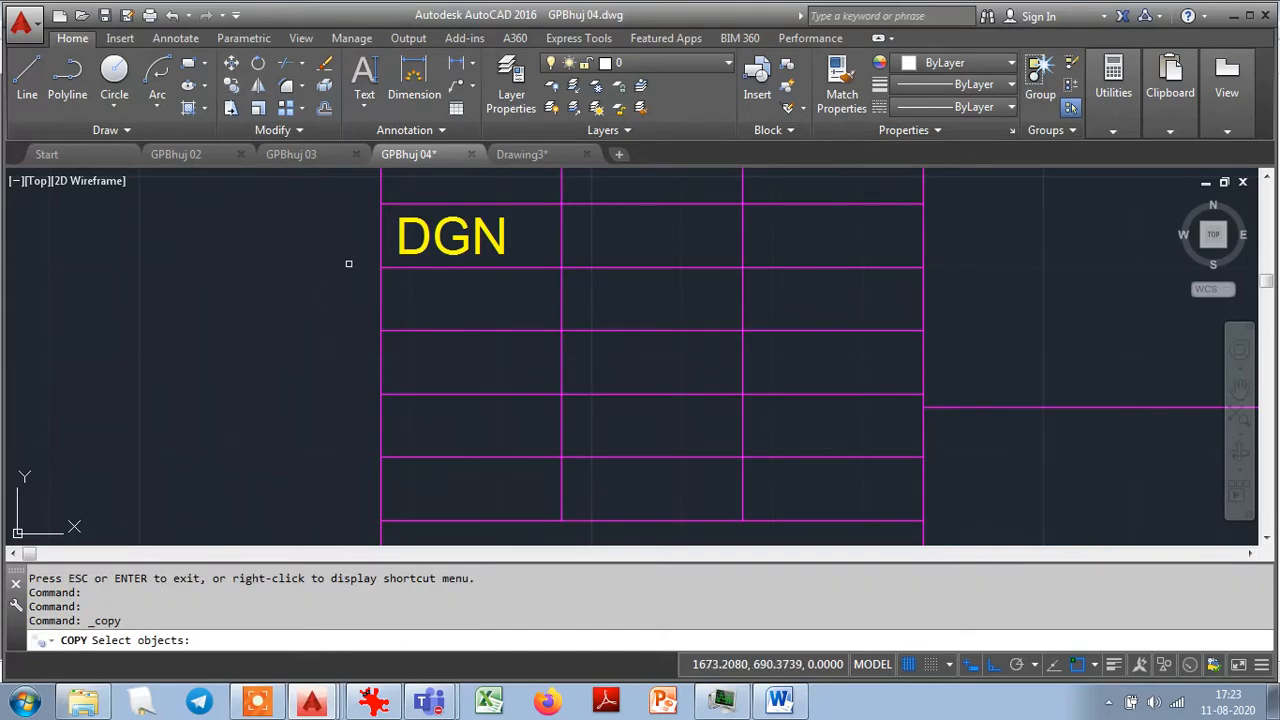
left_click(411, 251)
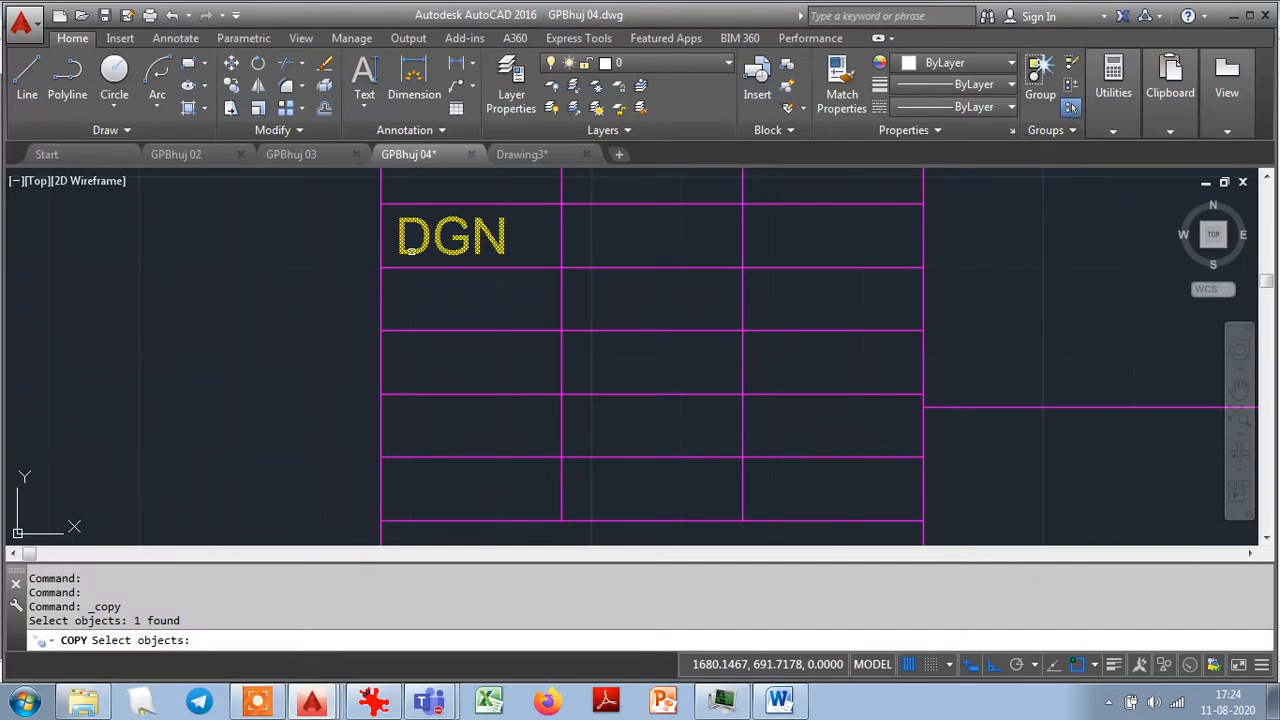
Copy the DGN text from its cell's upper-left corner into the four cells below it in the title block's first column.
key("Return")
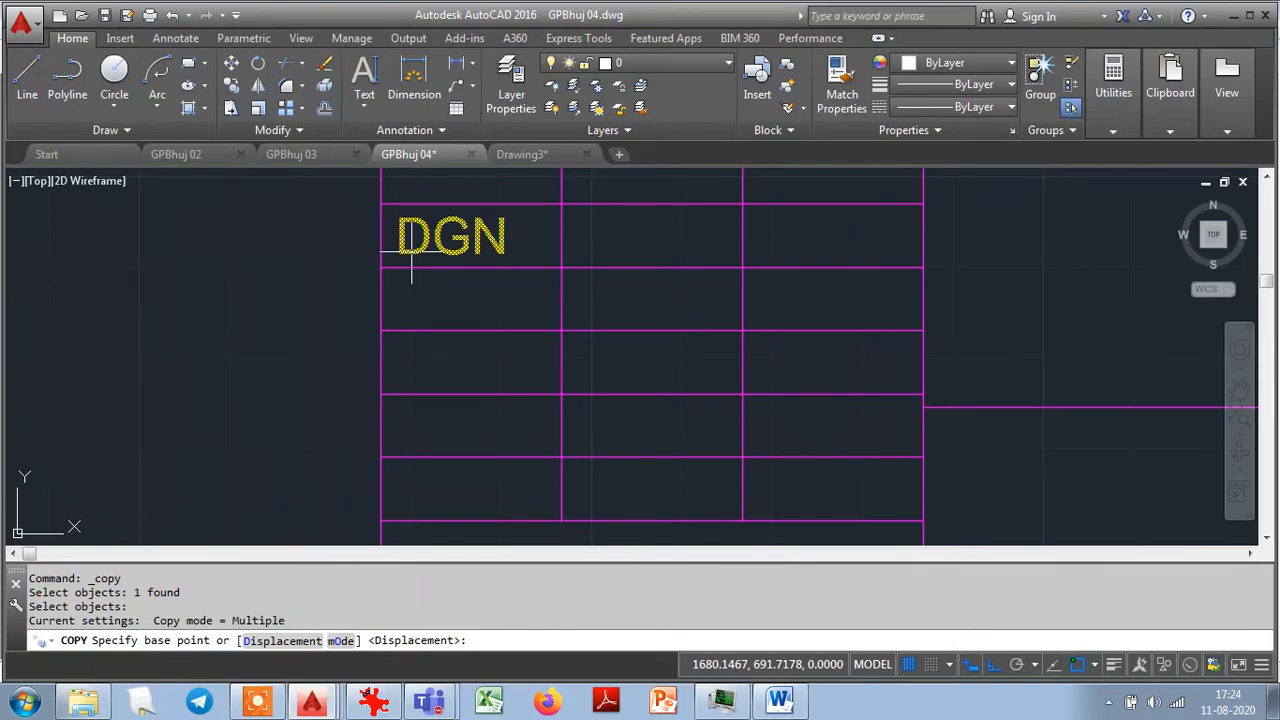
left_click(380, 204)
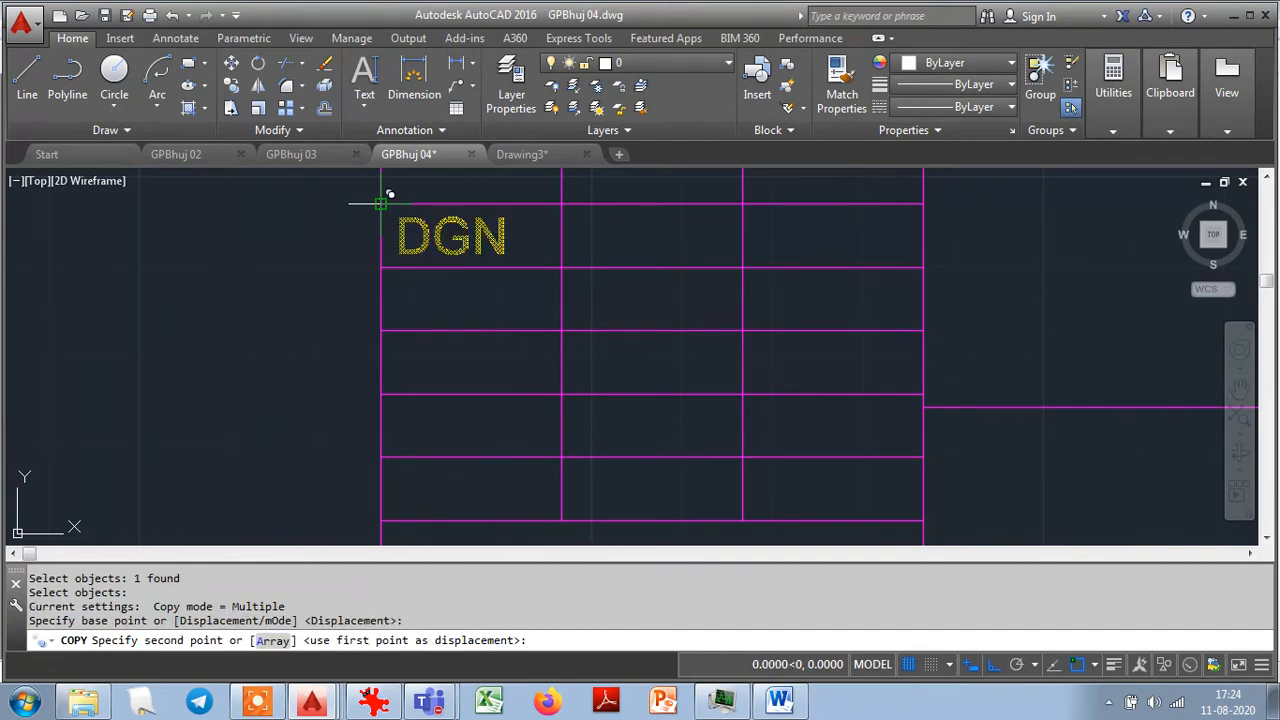
left_click(380, 267)
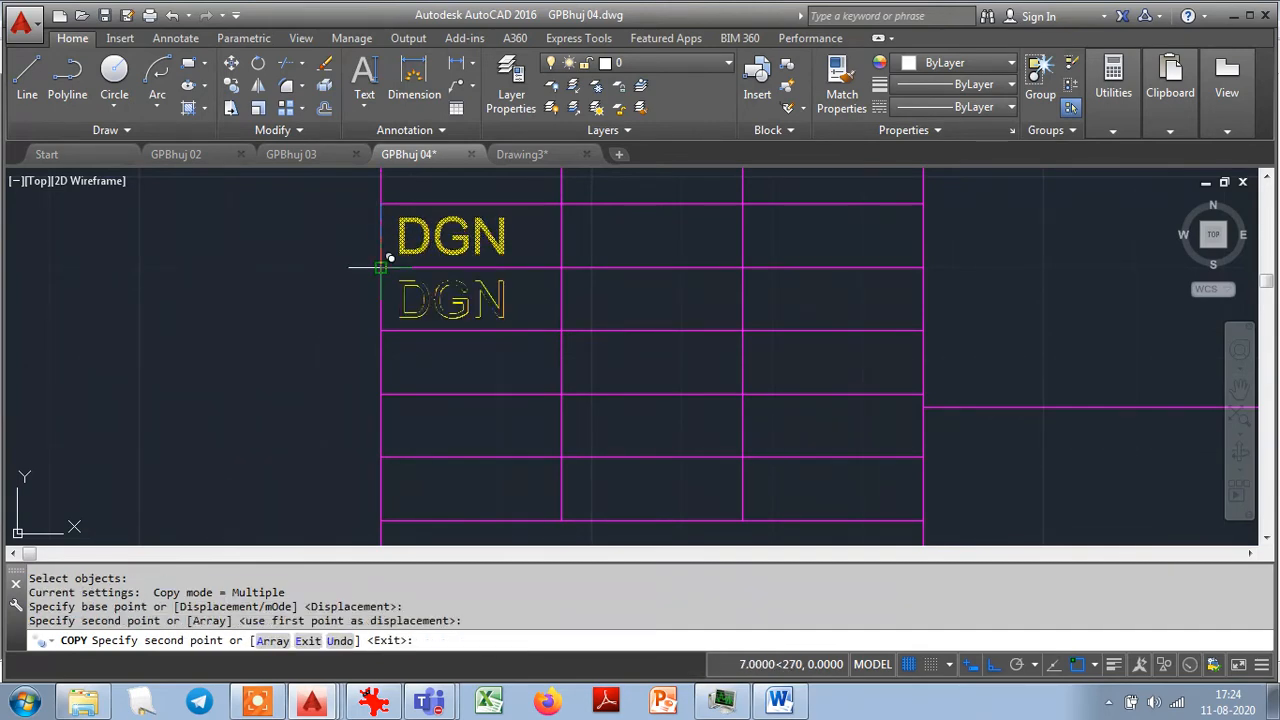
left_click(380, 330)
left_click(380, 394)
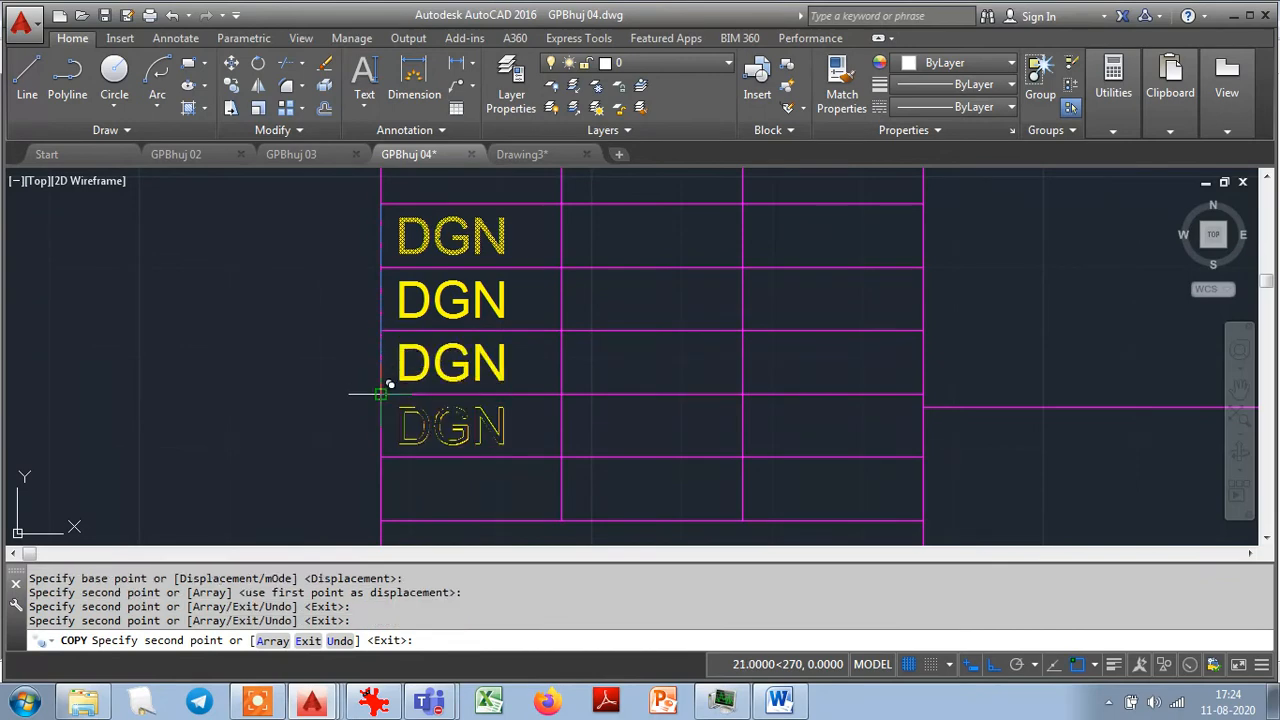
left_click(380, 457)
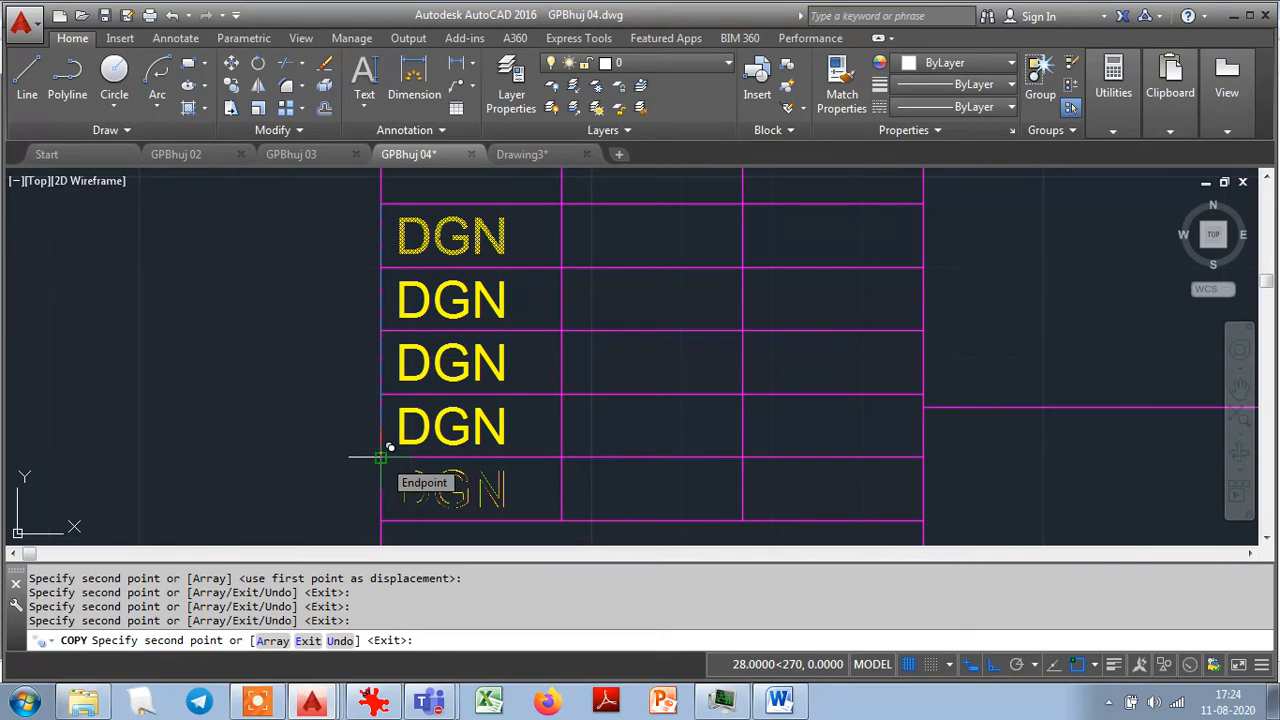
left_click(381, 457)
key("Escape")
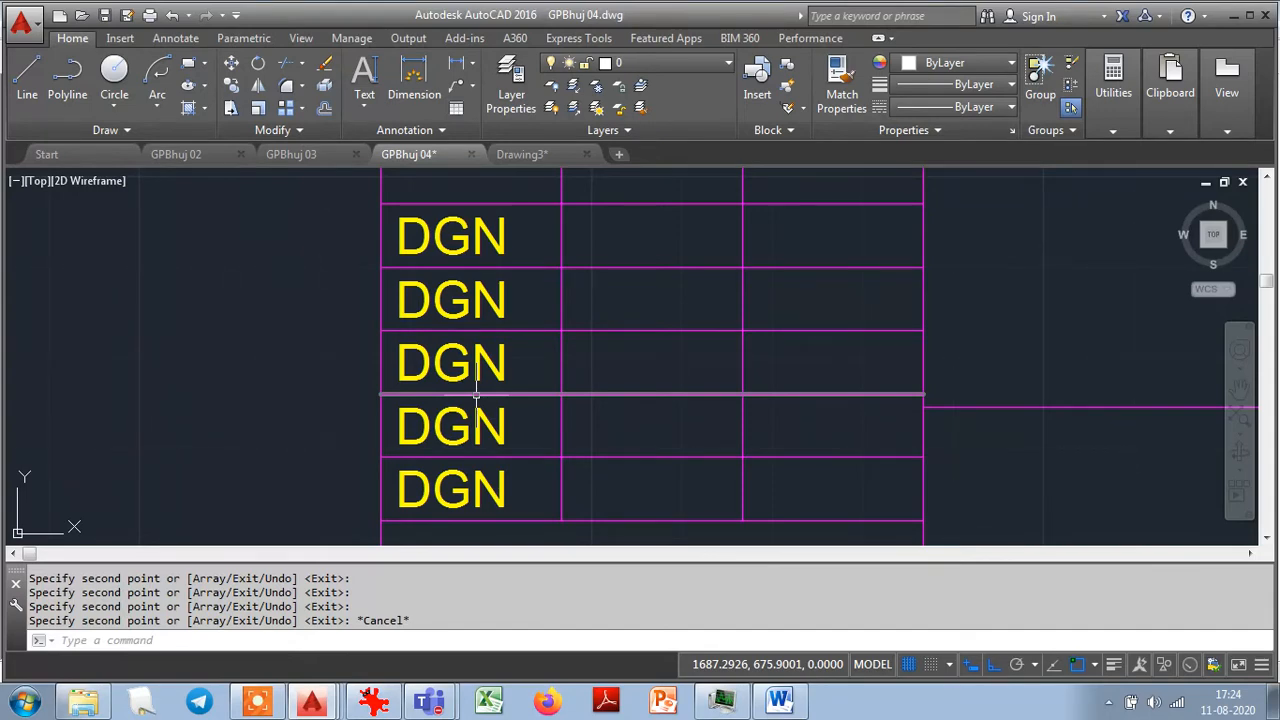
Check the reference image Title Block.jpg in IrfanView and change the second DGN label in AutoCAD to DRN.
left_click(373, 700)
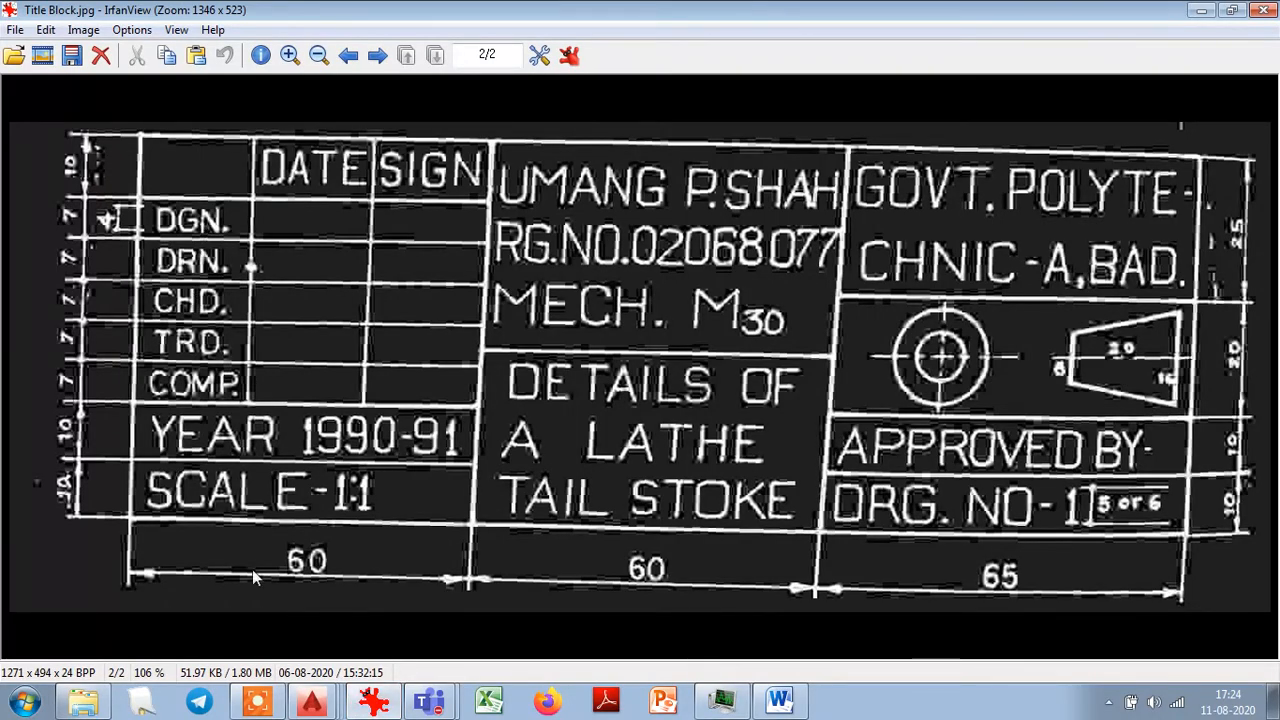
left_click(300, 706)
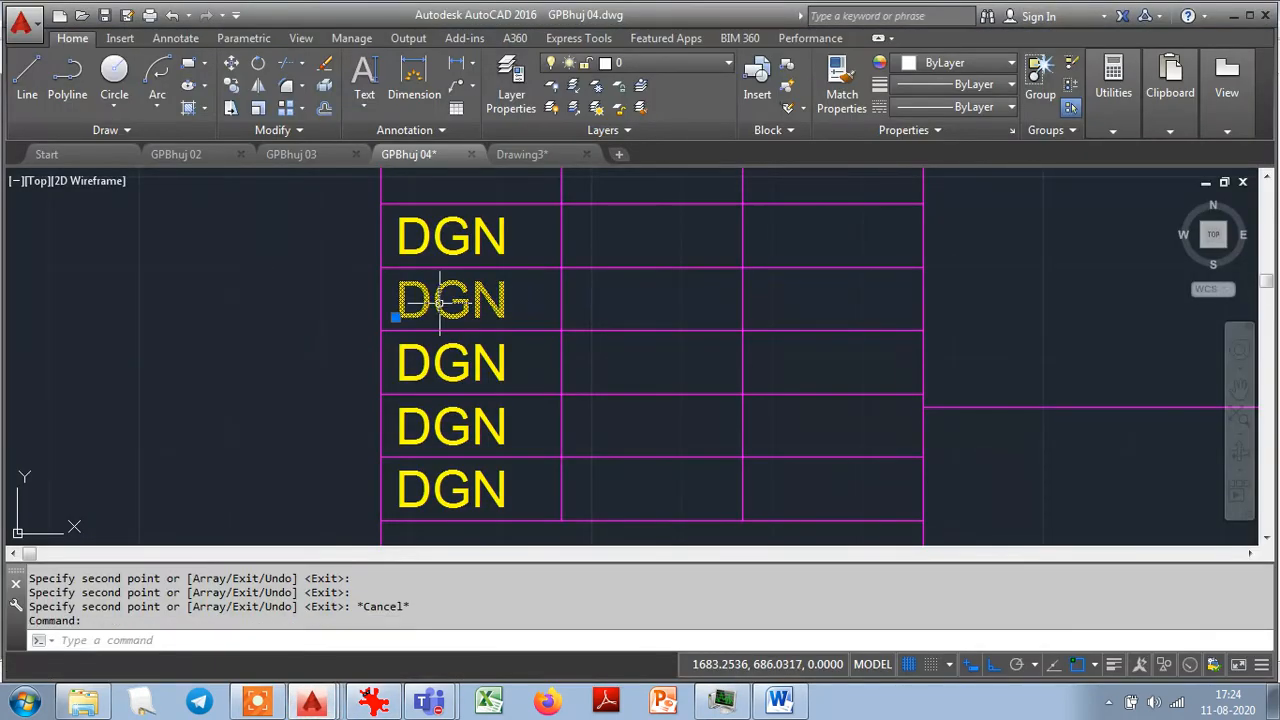
double_click(440, 302)
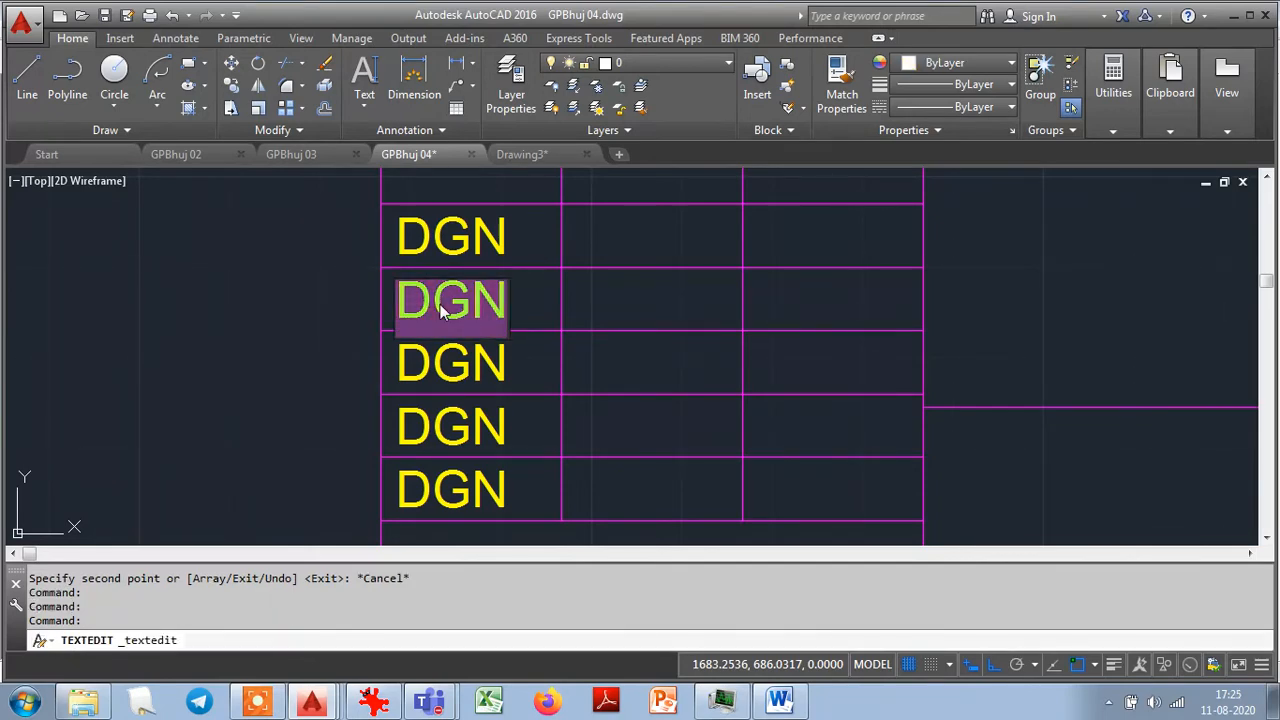
type("DRN")
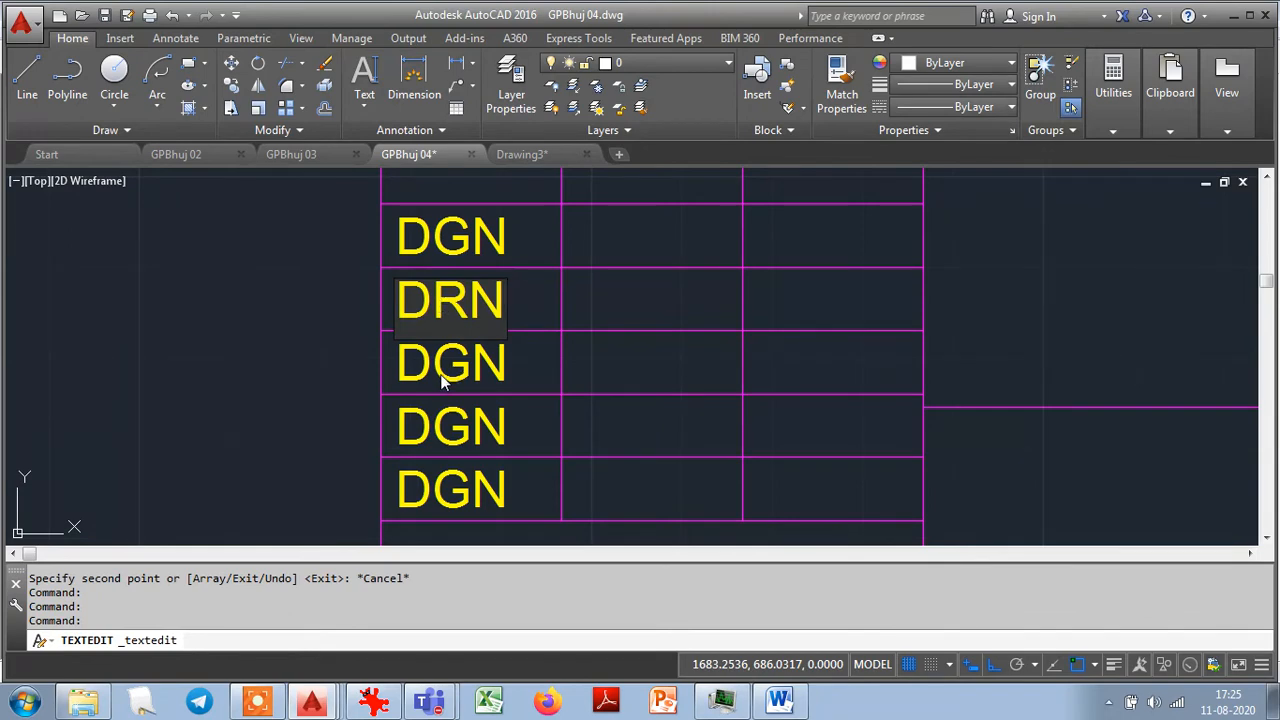
key("Return")
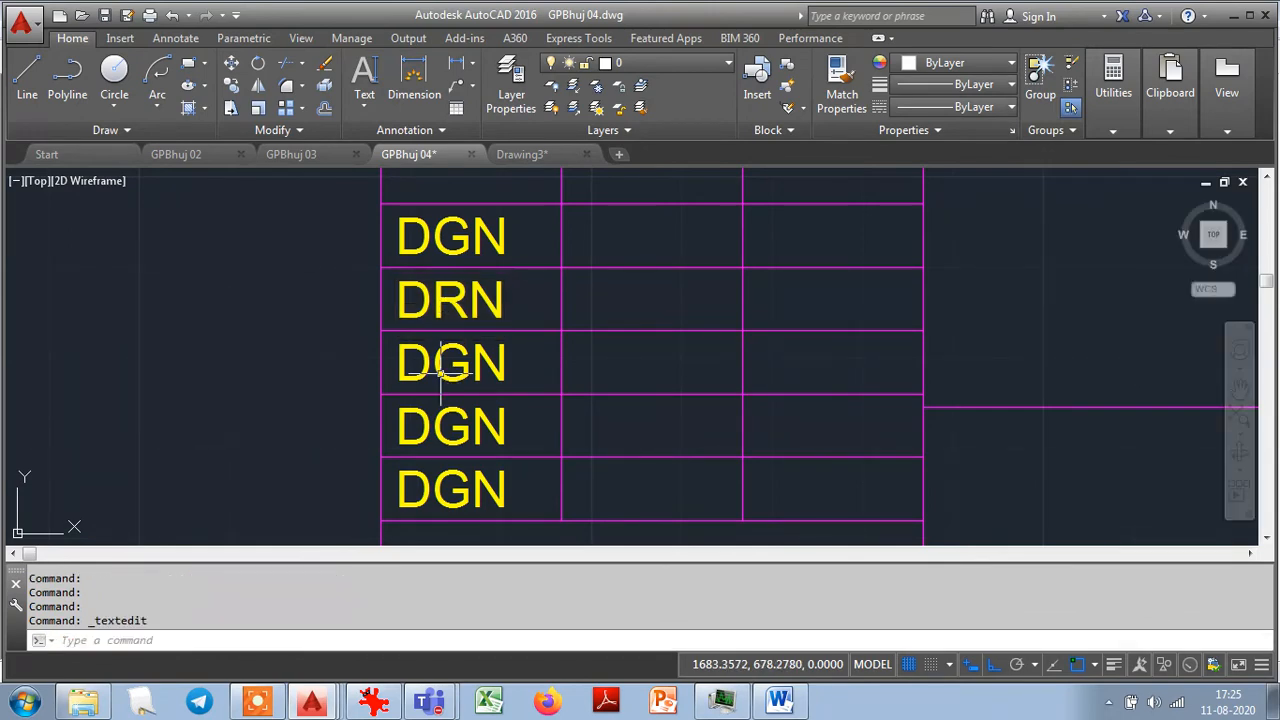
Check the reference image and change the label directly below DRN to CHD.
key("alt+Tab")
key("alt+Tab")
left_click(440, 374)
double_click(440, 374)
type("C")
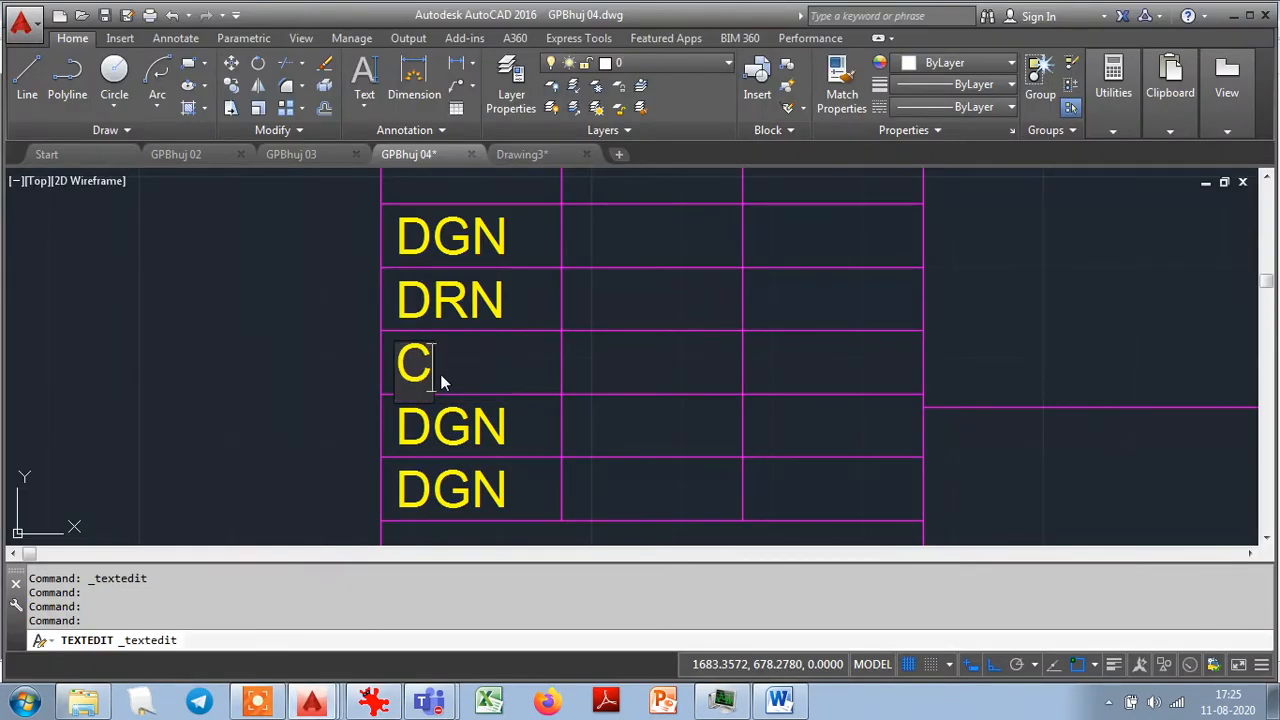
type("HD")
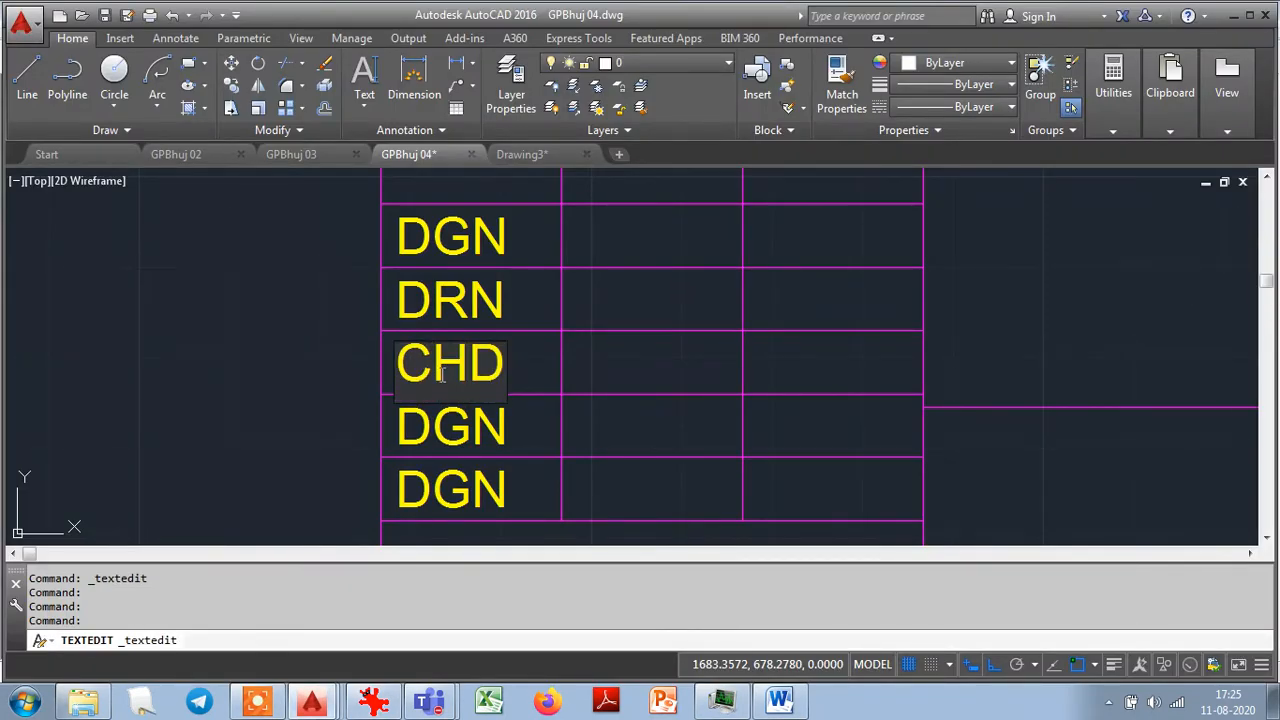
key("Return")
Check the reference image and change the label directly below CHD to TRD.
left_click(440, 428)
key("alt+Tab")
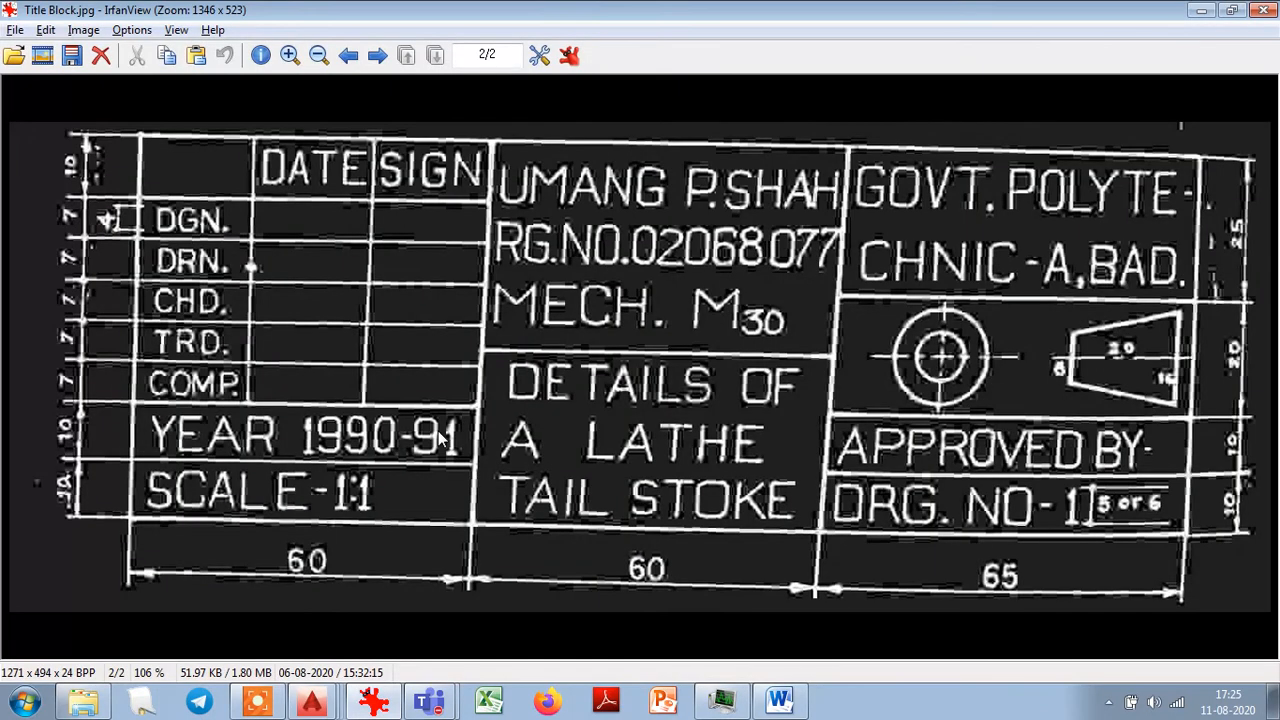
key("alt+Tab")
double_click(440, 430)
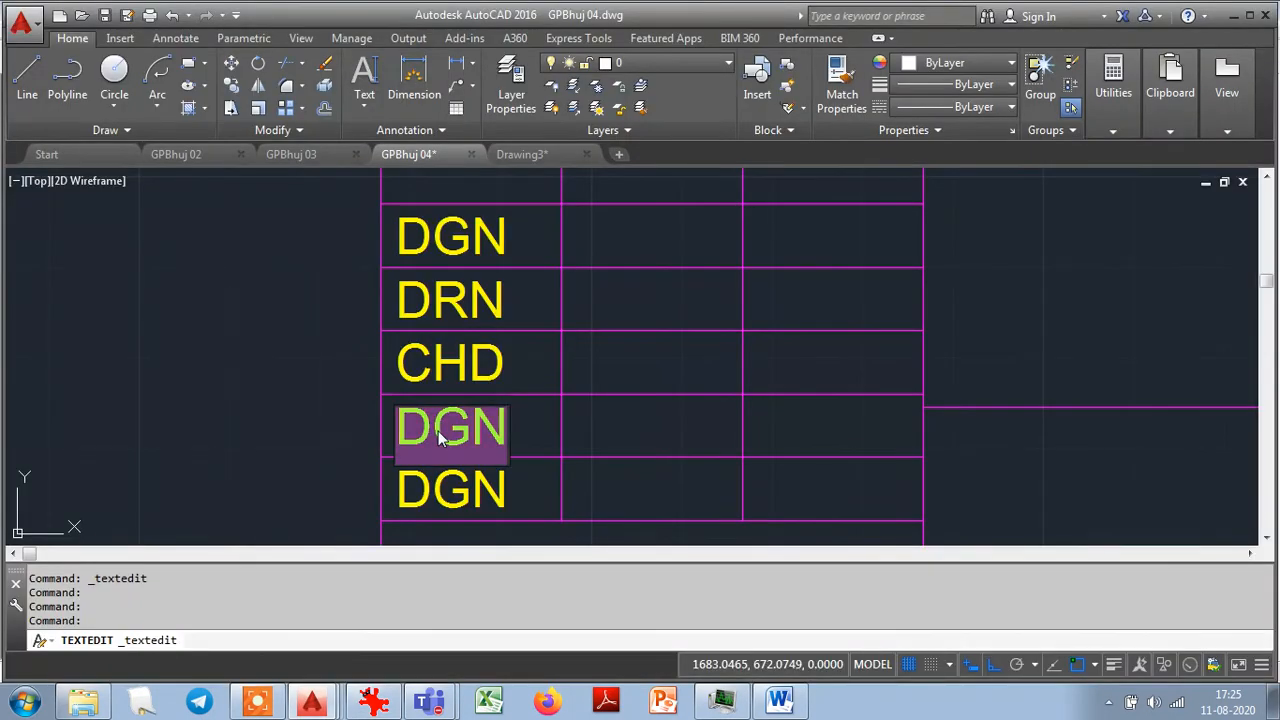
type("TRD")
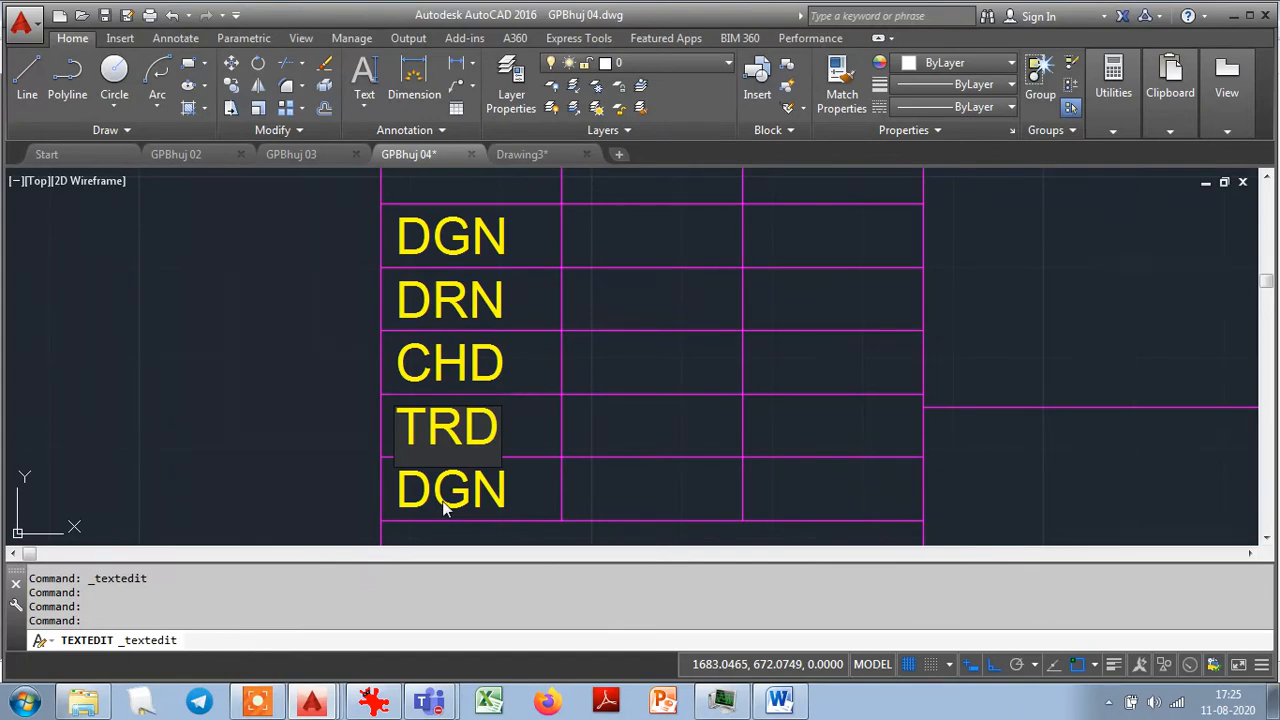
Check the reference image and change the last DGN copy, below TRD, to COMP.
left_click(445, 508)
left_click(445, 508)
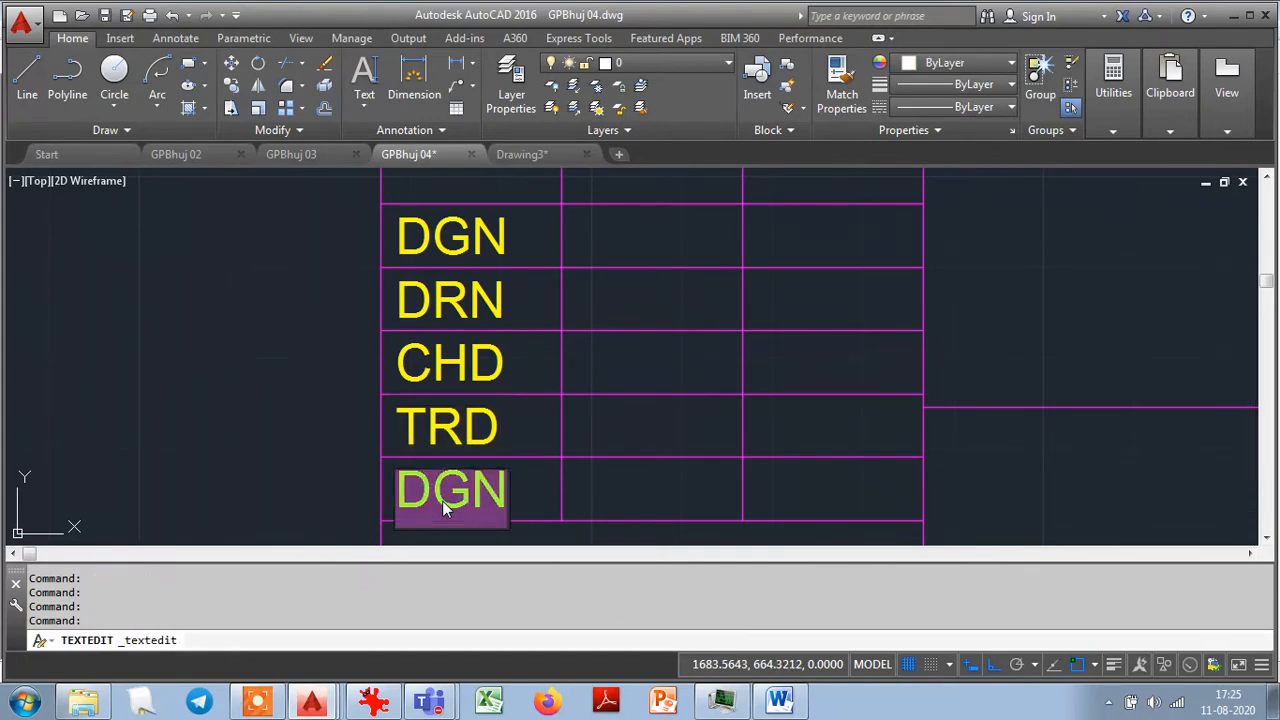
key("alt+Tab")
key("alt+Tab")
type("COMP")
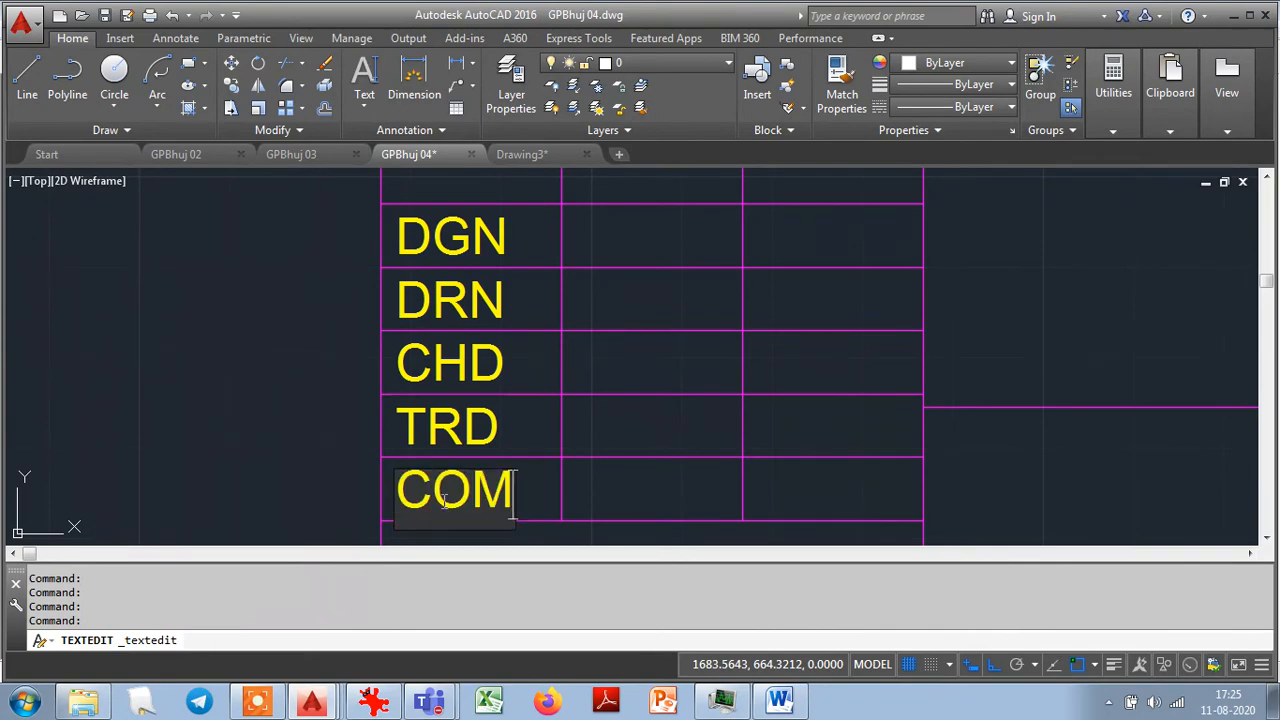
left_click(261, 449)
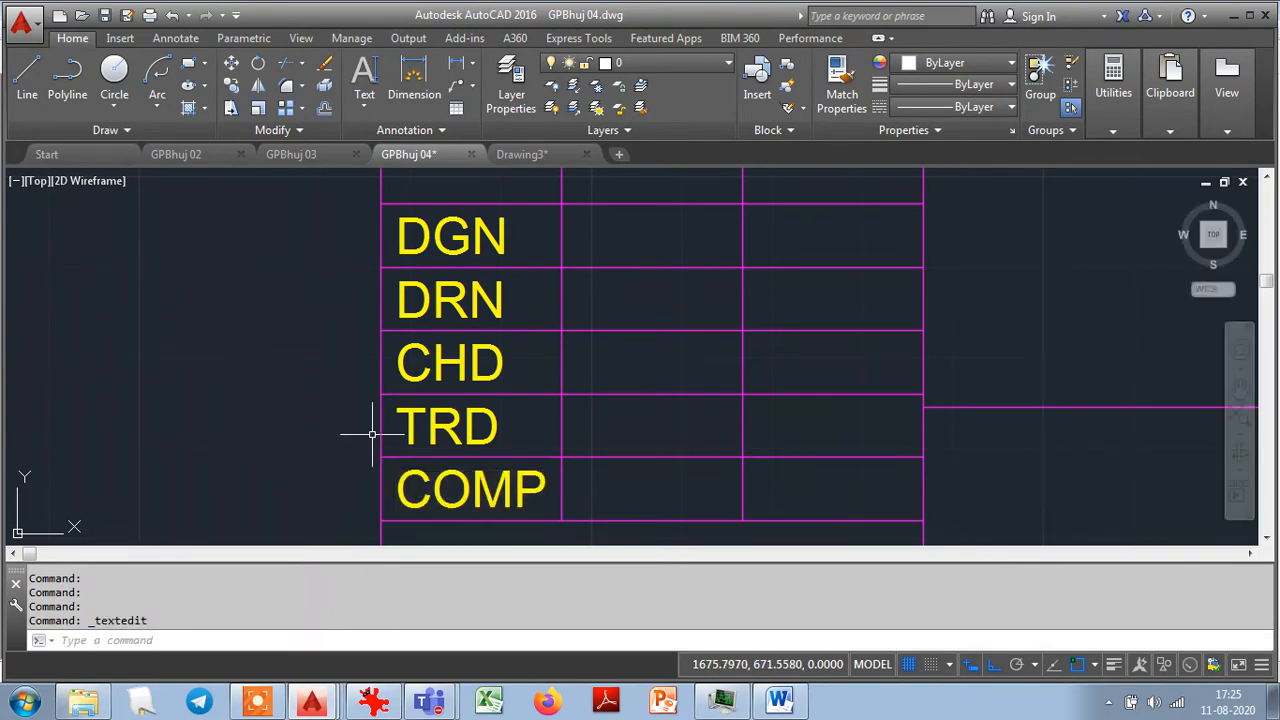
Copy the DRG NO. - 1 text horizontally into the bottom row of the title block's first section, below COMP.
scroll(662, 415, "down", 2)
scroll(662, 415, "down", 2)
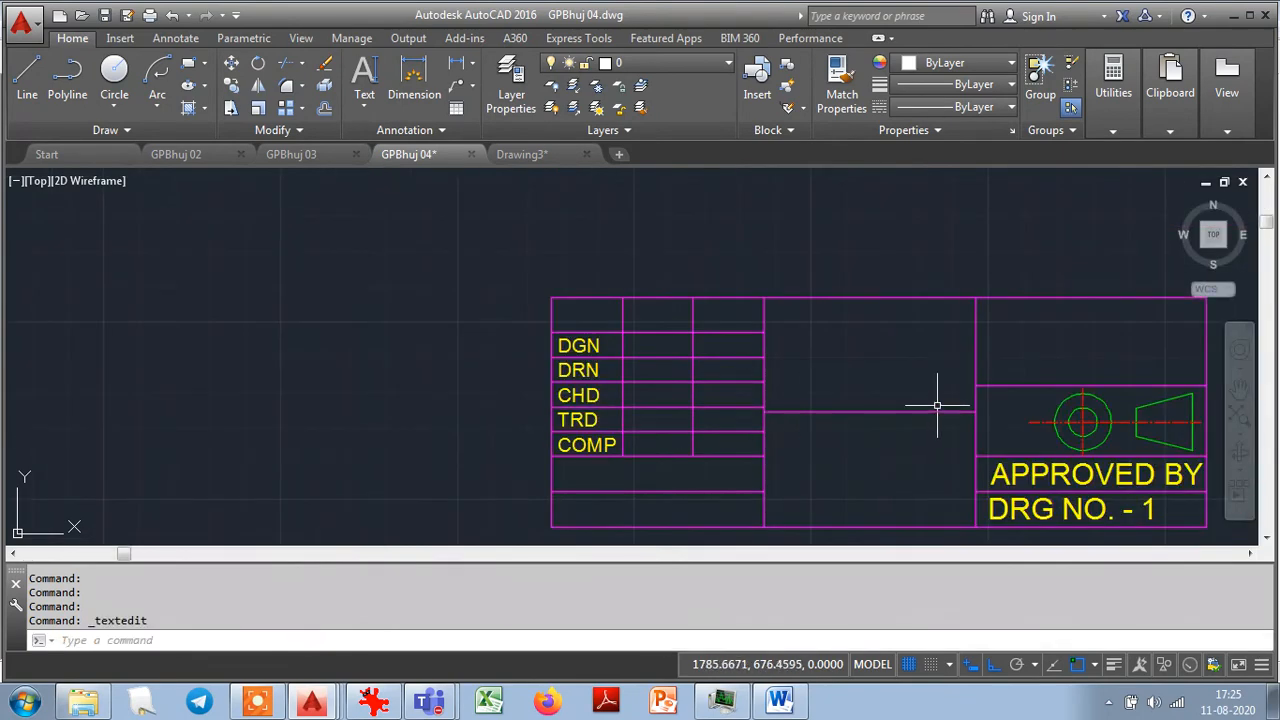
left_click(1252, 397)
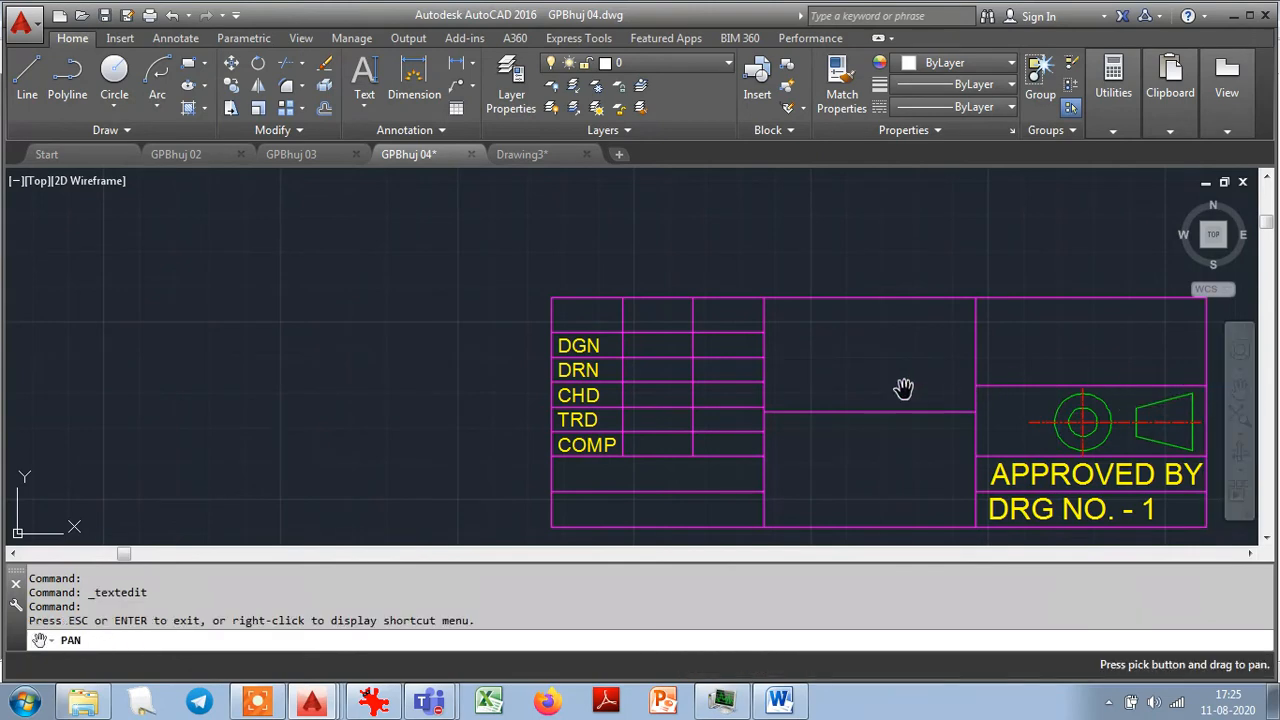
mouse_move(903, 389)
left_mouse_down()
mouse_move(711, 331)
mouse_move(616, 336)
left_mouse_up()
scroll(614, 337, "up", 2)
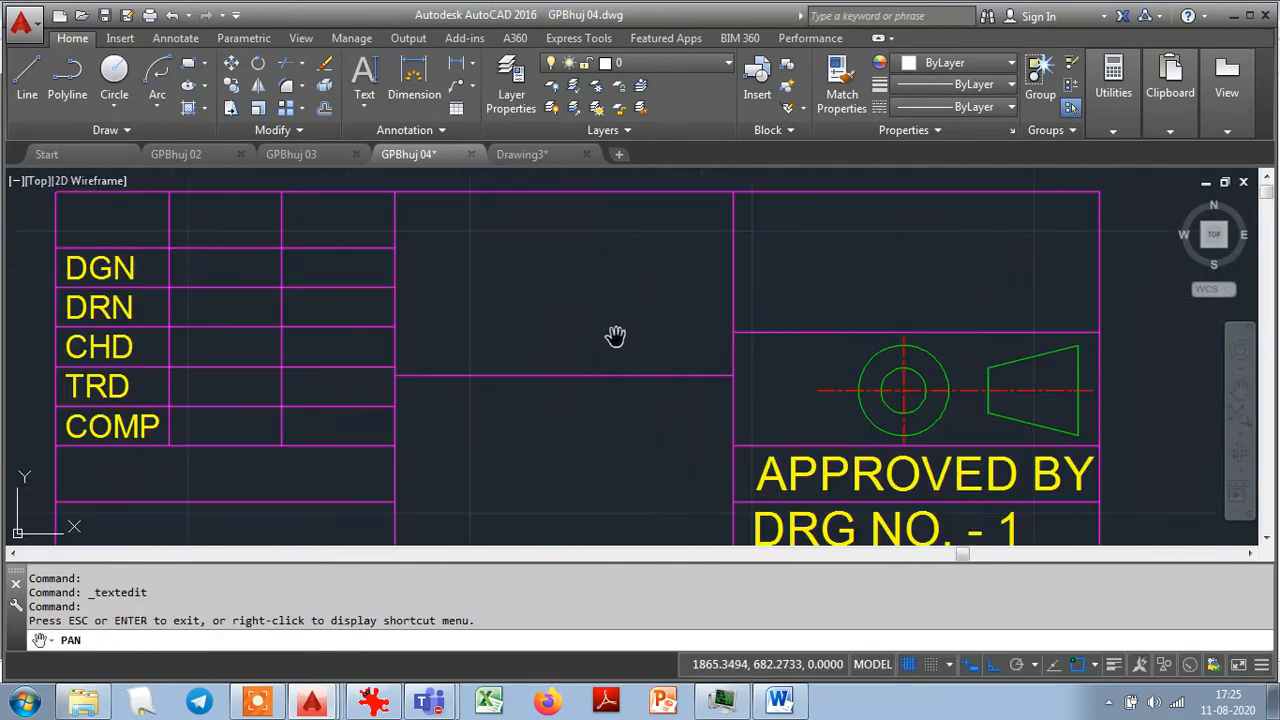
scroll(613, 345, "down", 2)
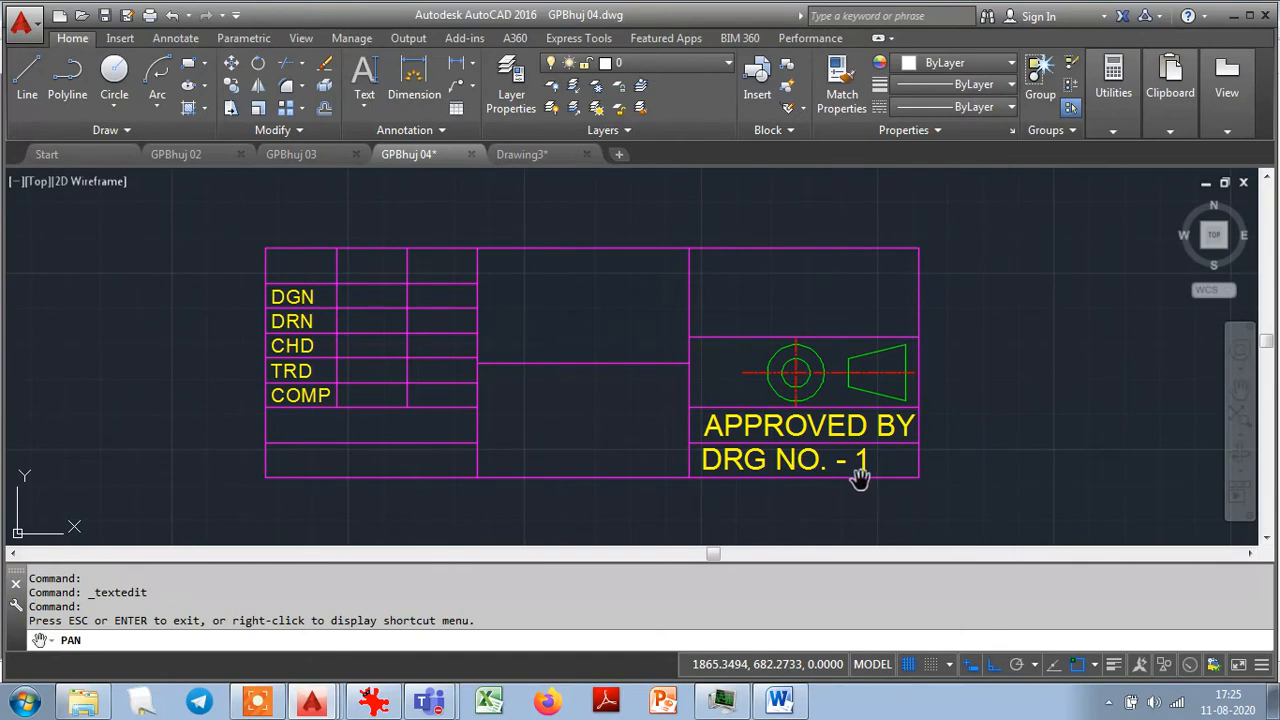
key("Escape")
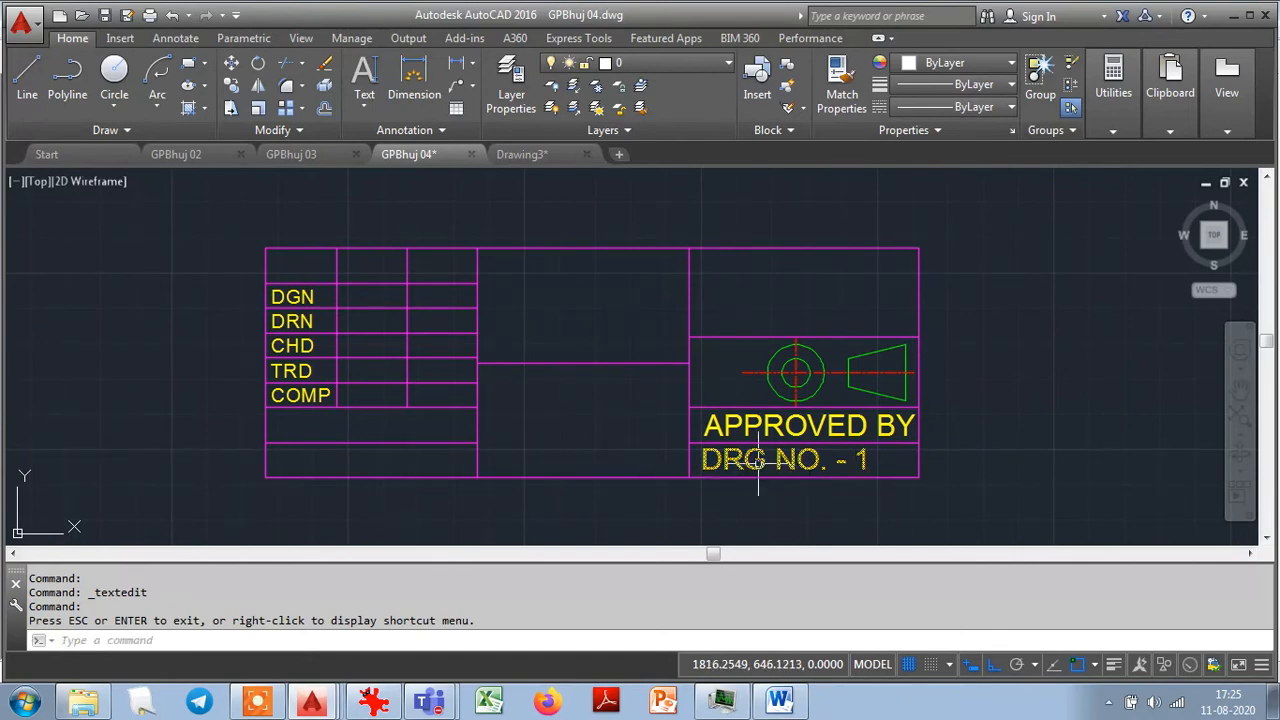
left_click(231, 85)
left_click(740, 459)
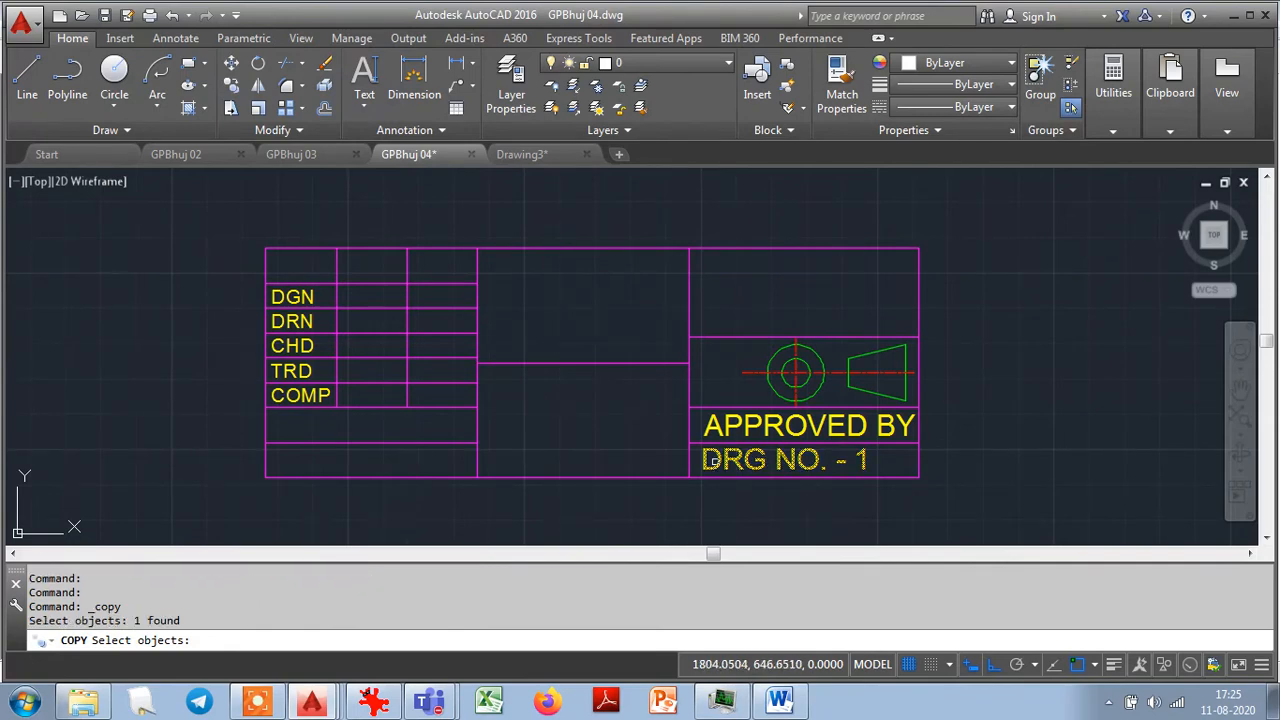
key("Return")
left_click(712, 508)
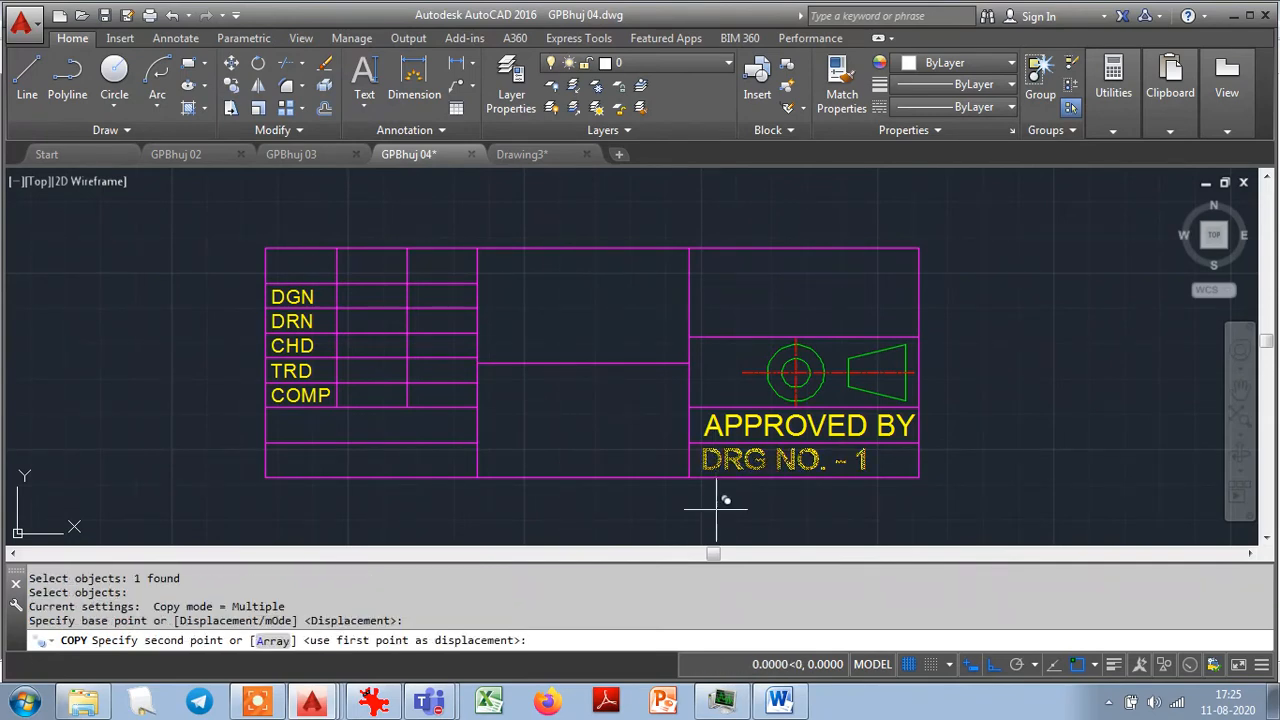
left_click(301, 513)
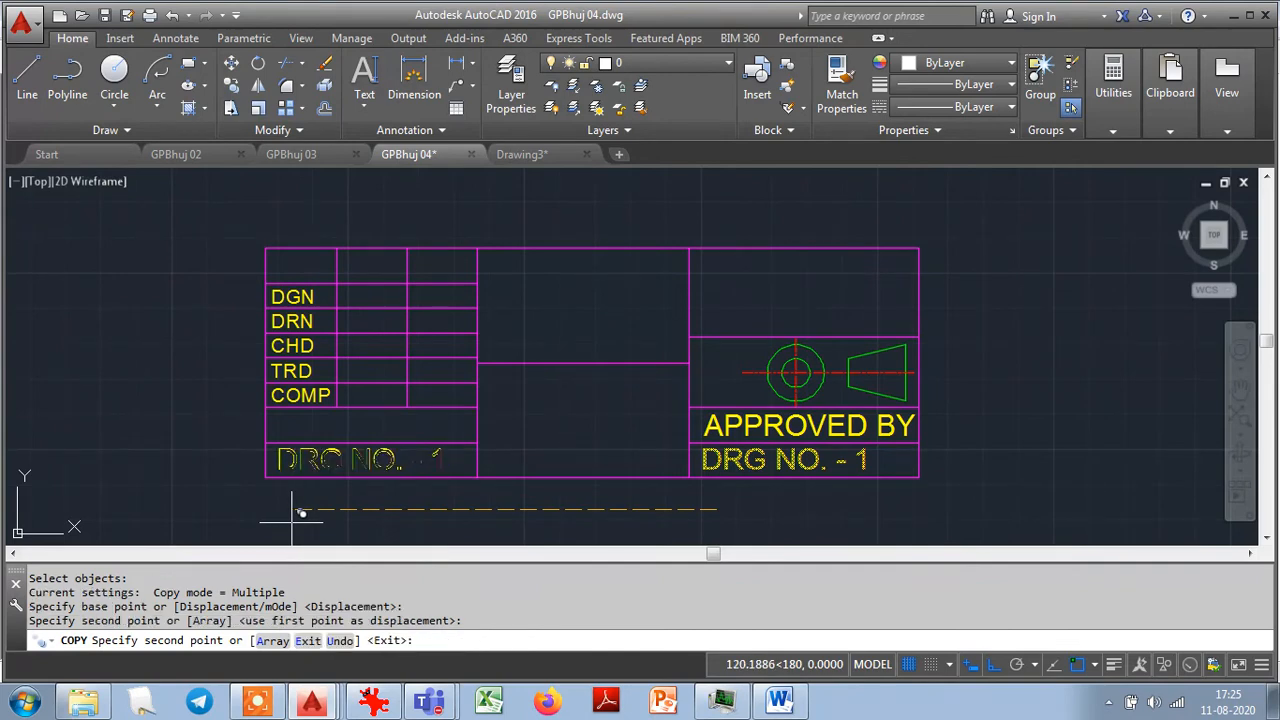
key("Escape")
Check the reference image and copy the new DRG NO. - 1 text one row up, into the empty row below COMP.
key("alt+Tab")
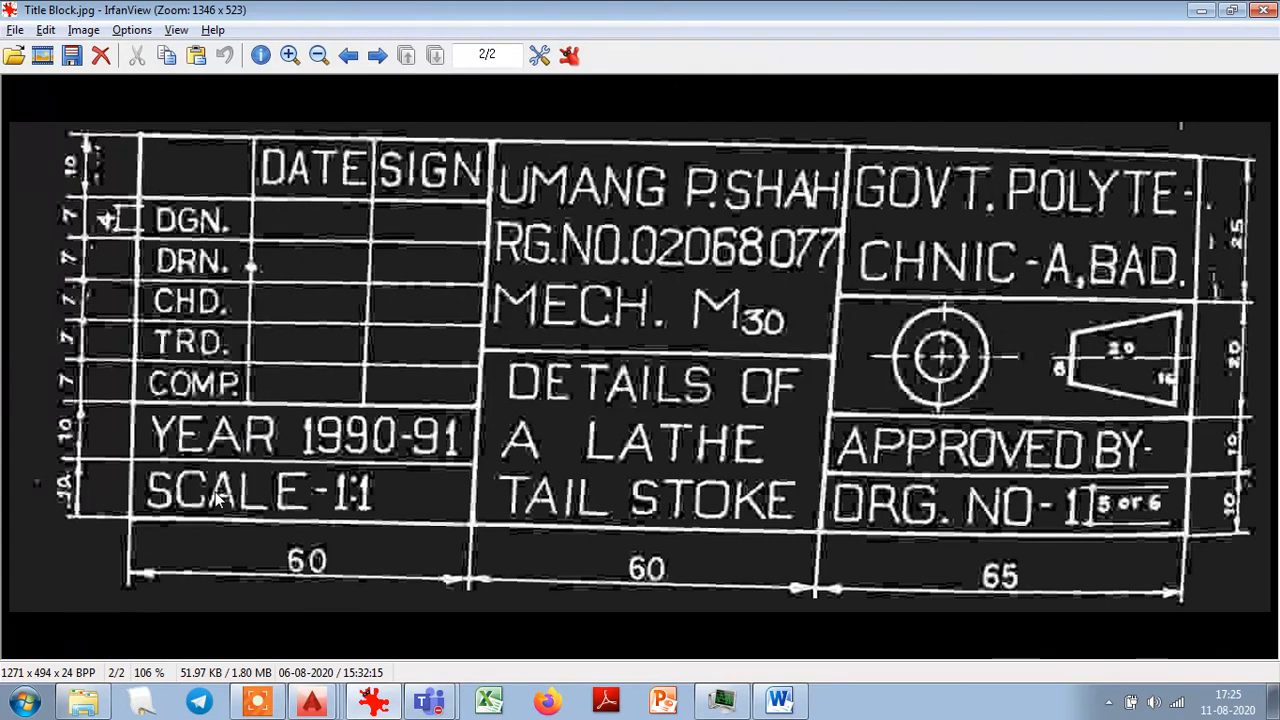
key("alt+Tab")
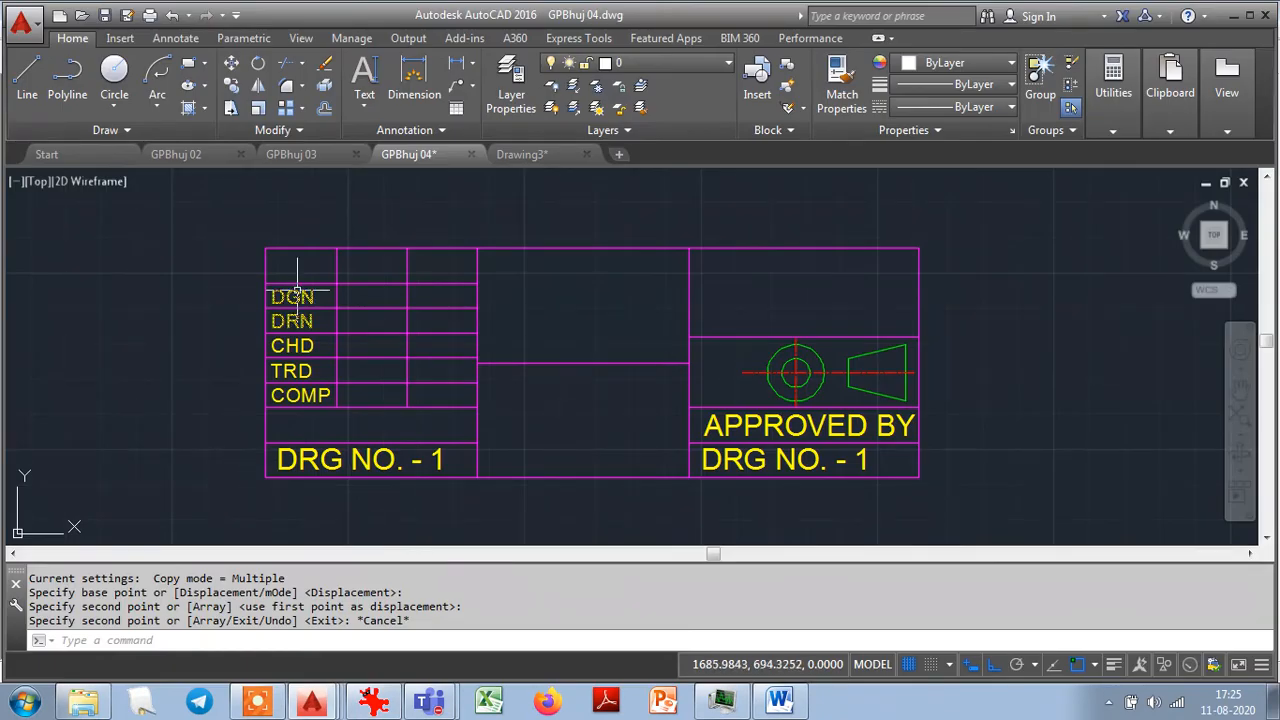
left_click(232, 85)
left_click(290, 463)
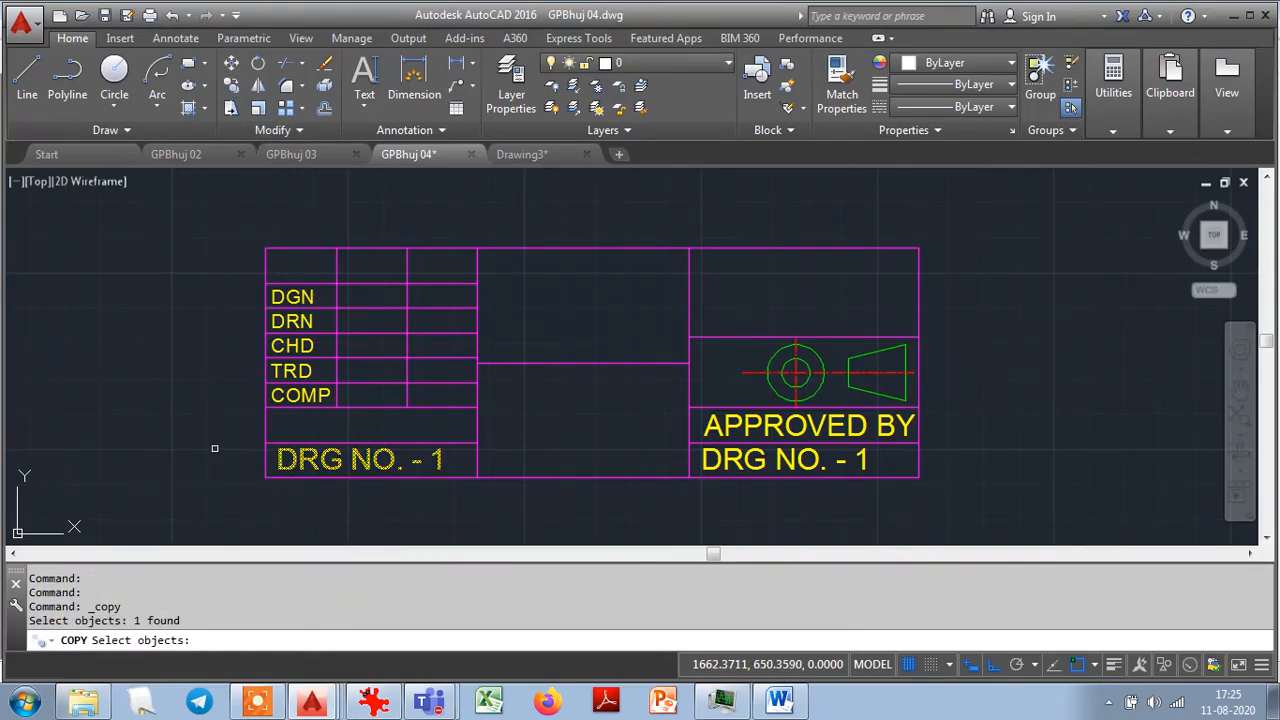
key("Return")
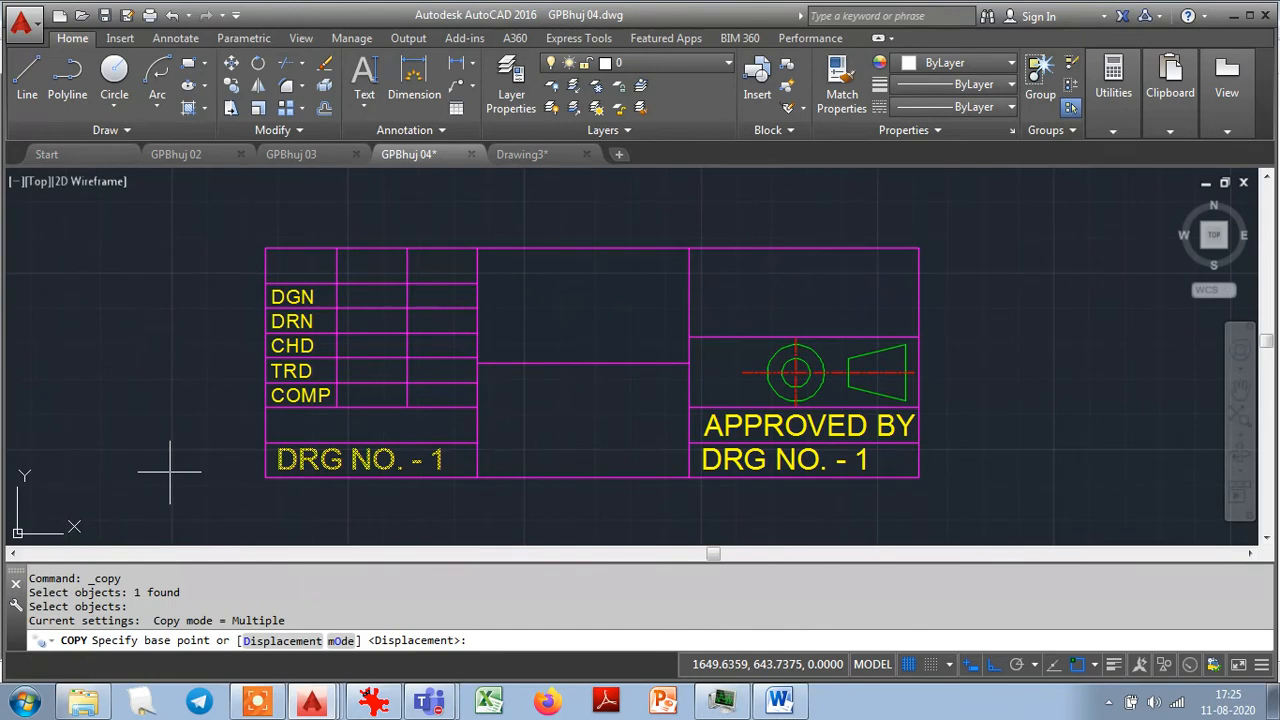
left_click(265, 476)
left_click(265, 442)
key("Escape")
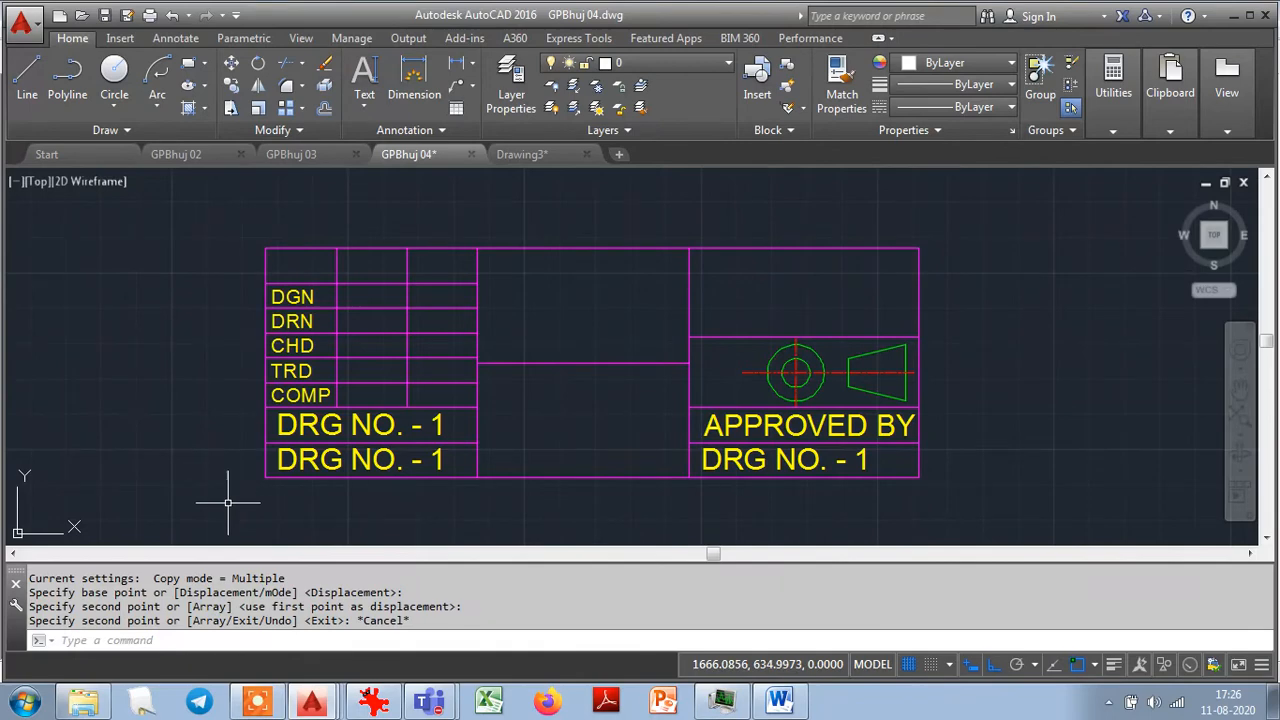
Move both DRG NO. - 1 texts below COMP slightly left together so they line up with the COMP label.
scroll(224, 493, "up", 4)
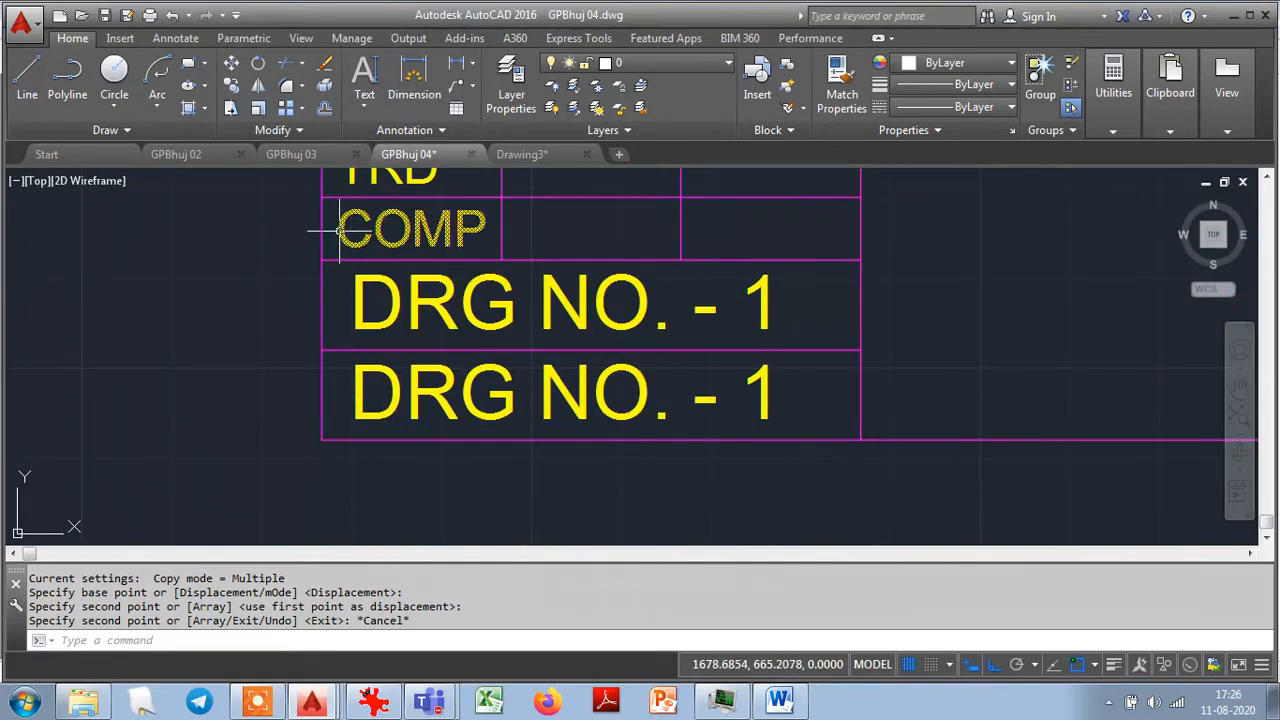
left_click(231, 66)
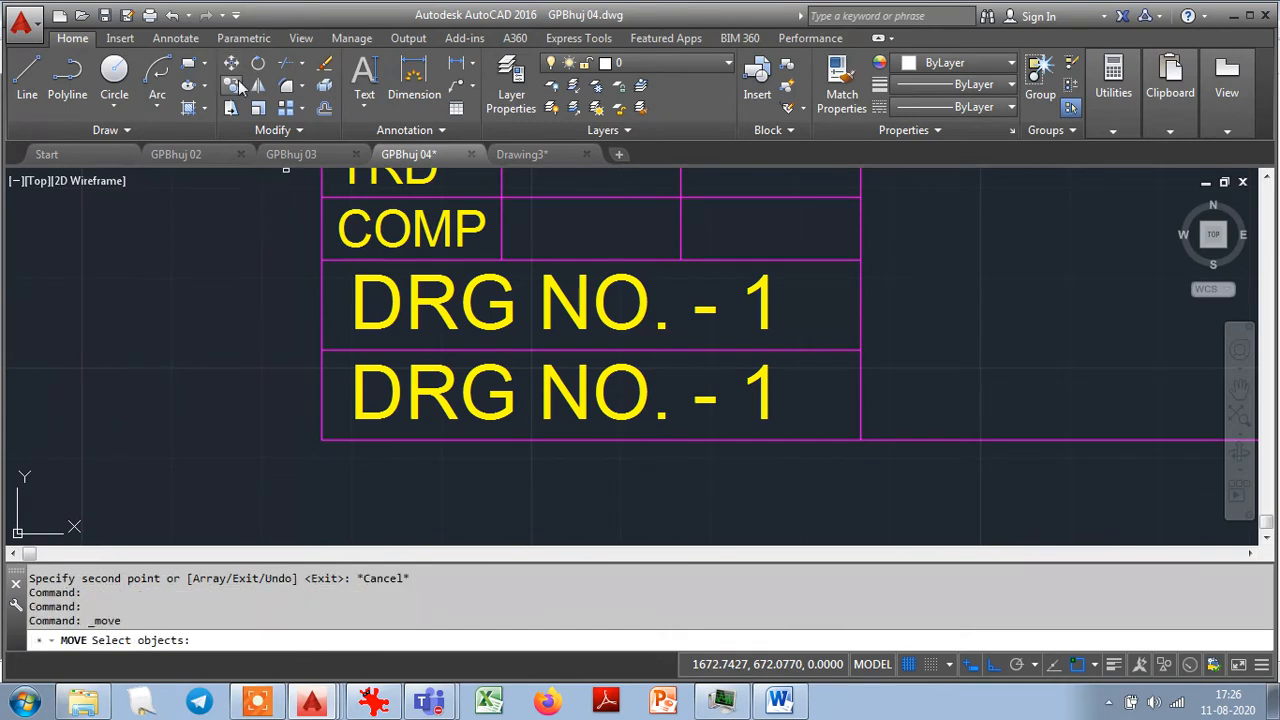
left_click(396, 281)
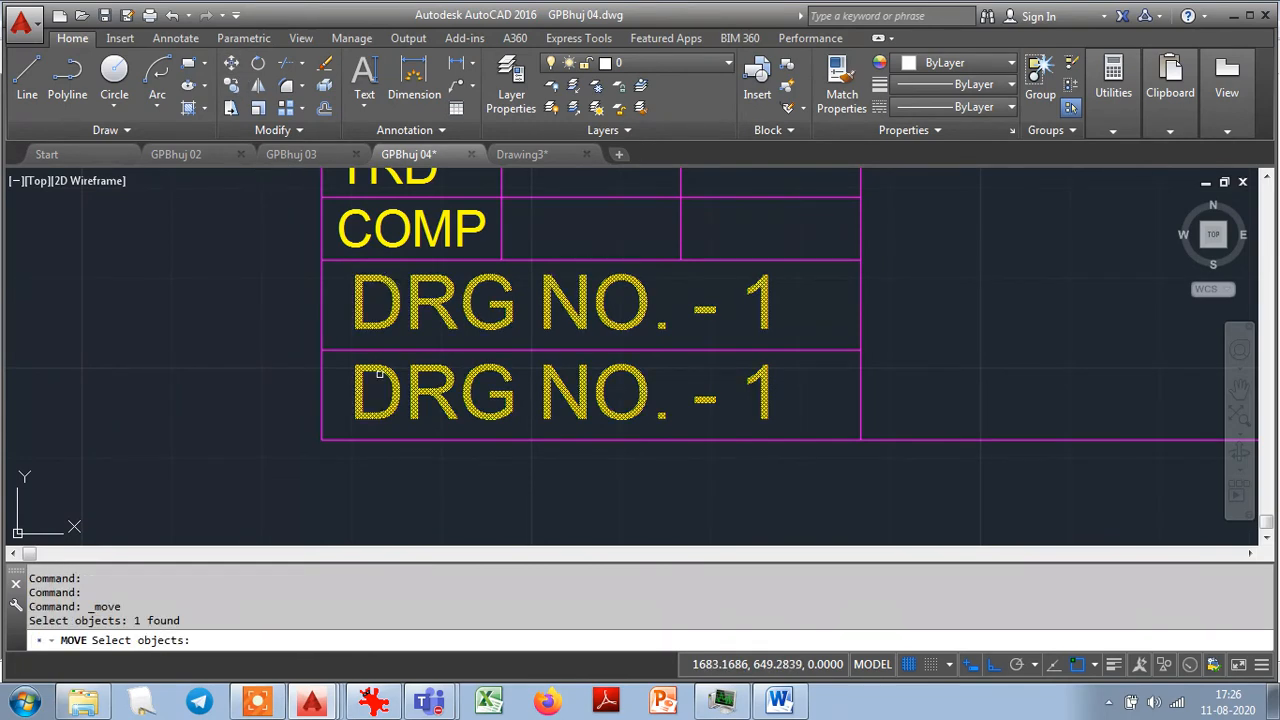
left_click(366, 374)
left_click(375, 367)
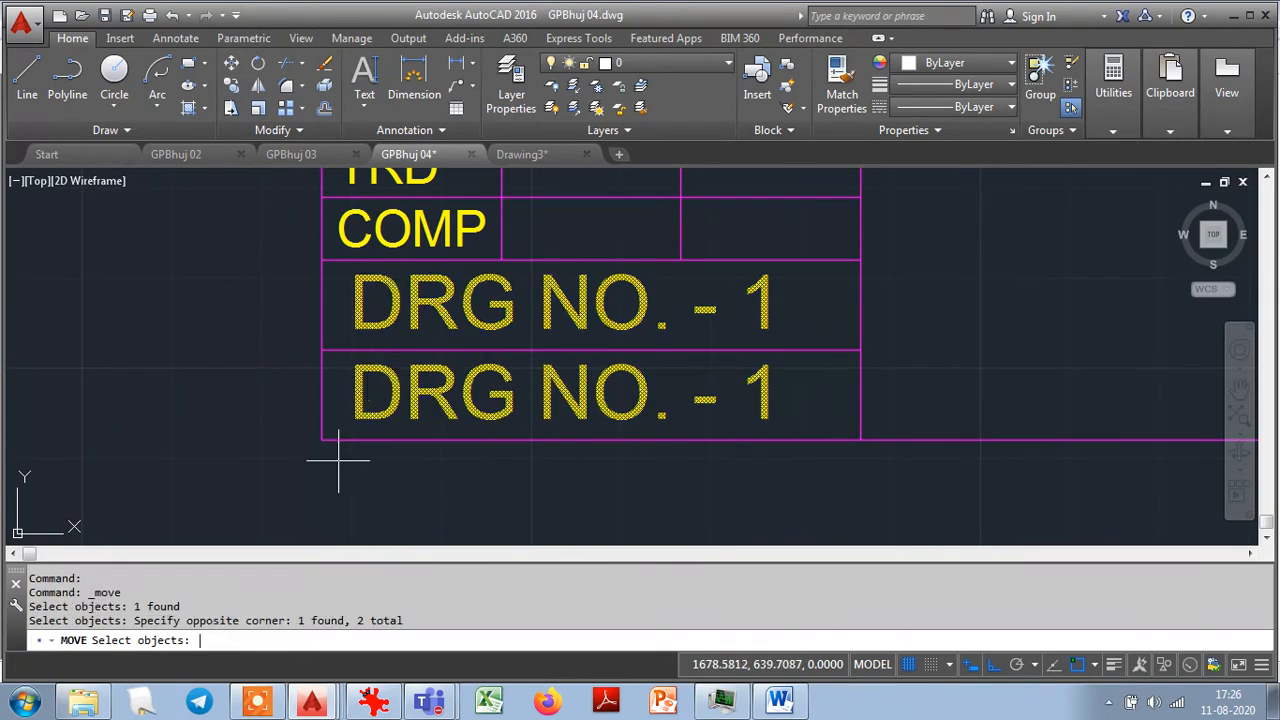
key("Return")
left_click(350, 498)
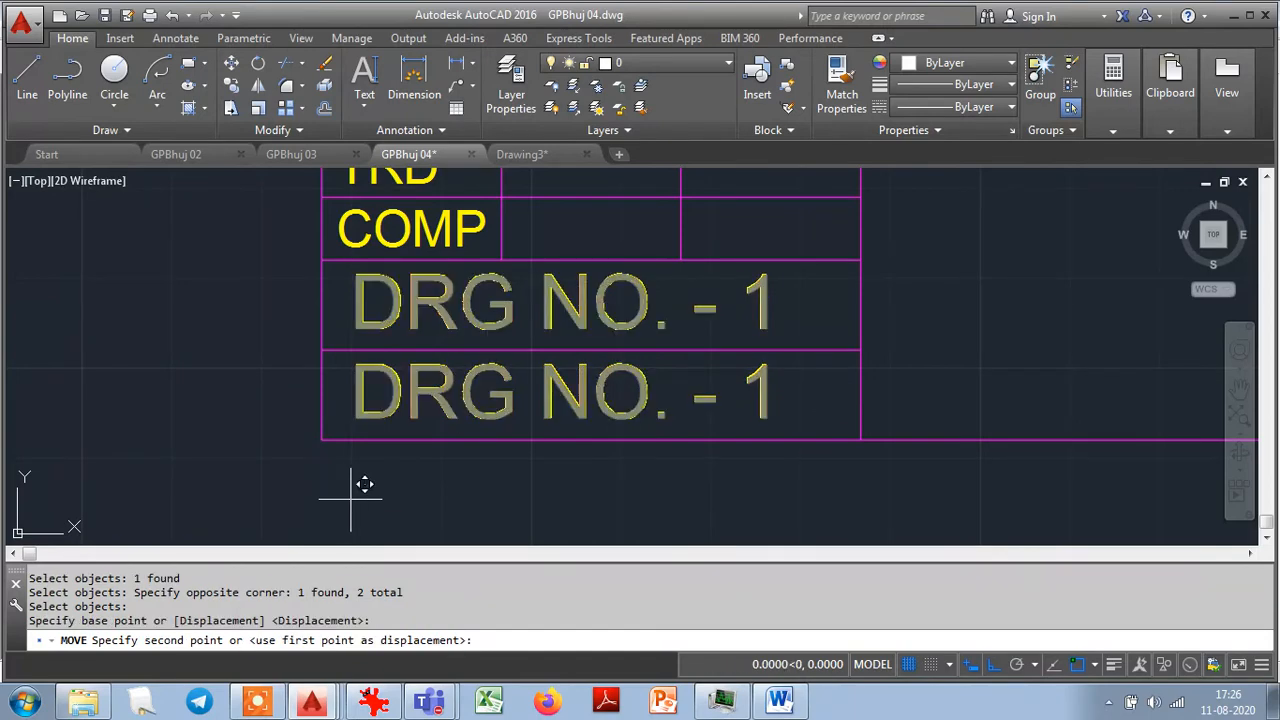
left_click(334, 497)
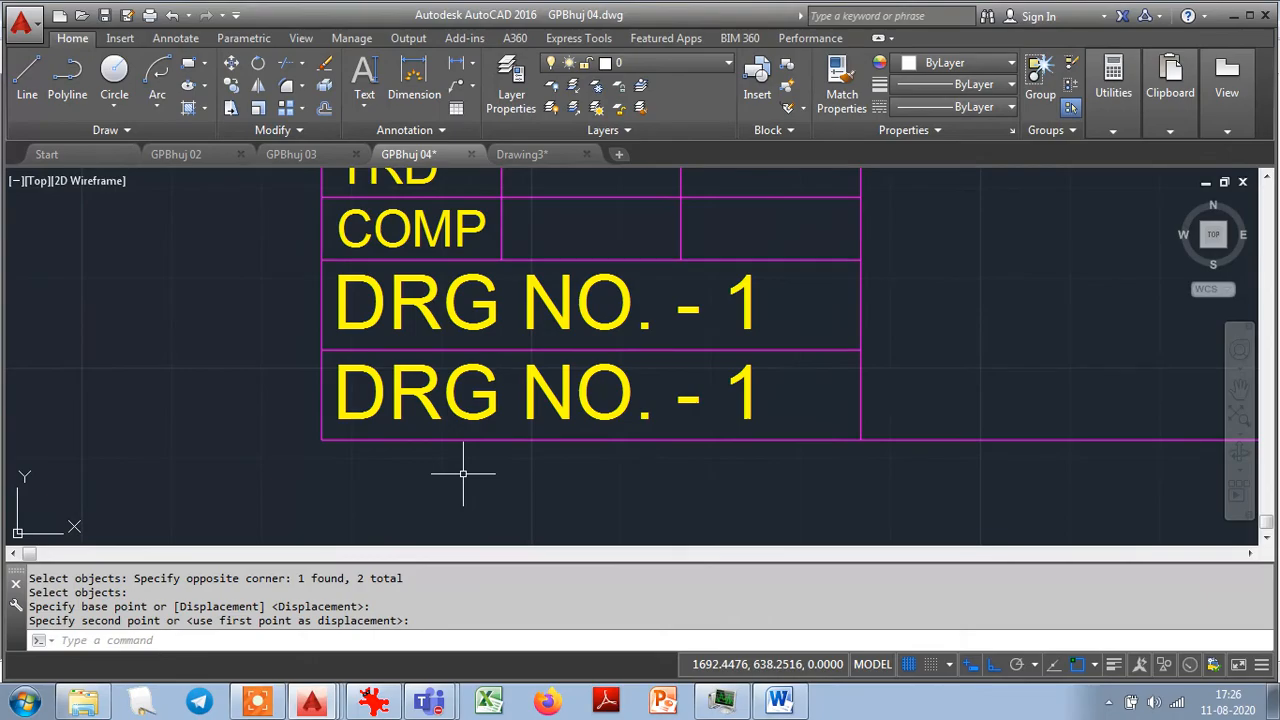
Check the reference image and change the DRG NO. - 1 text in the first section's lowest row to SCALE 1:1.
key("alt+Tab")
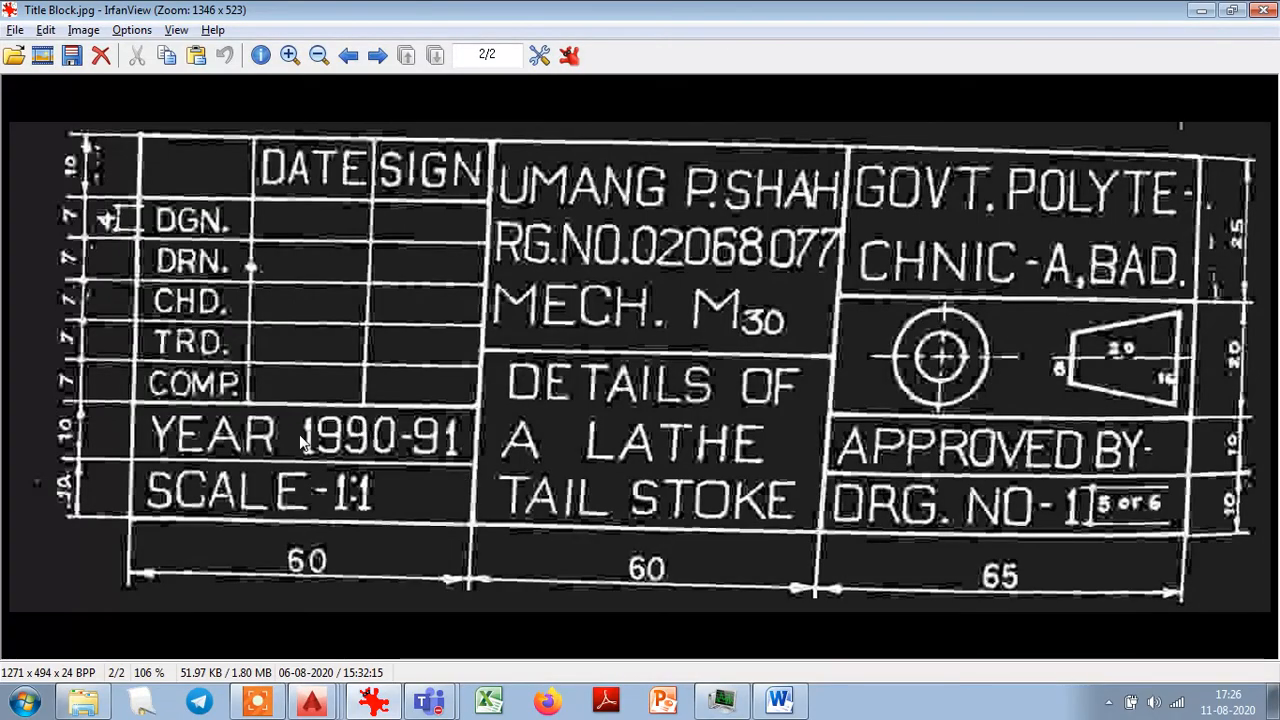
key("alt+Tab")
key("Escape")
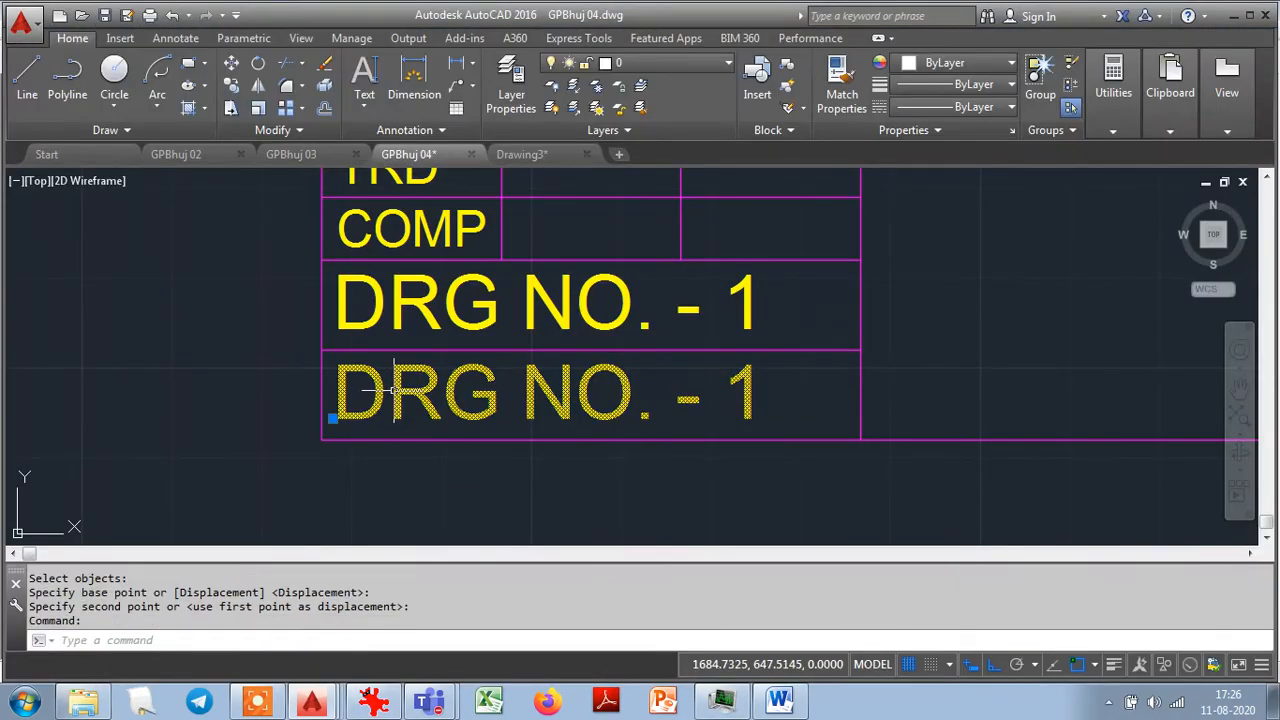
double_click(395, 398)
type("SCA")
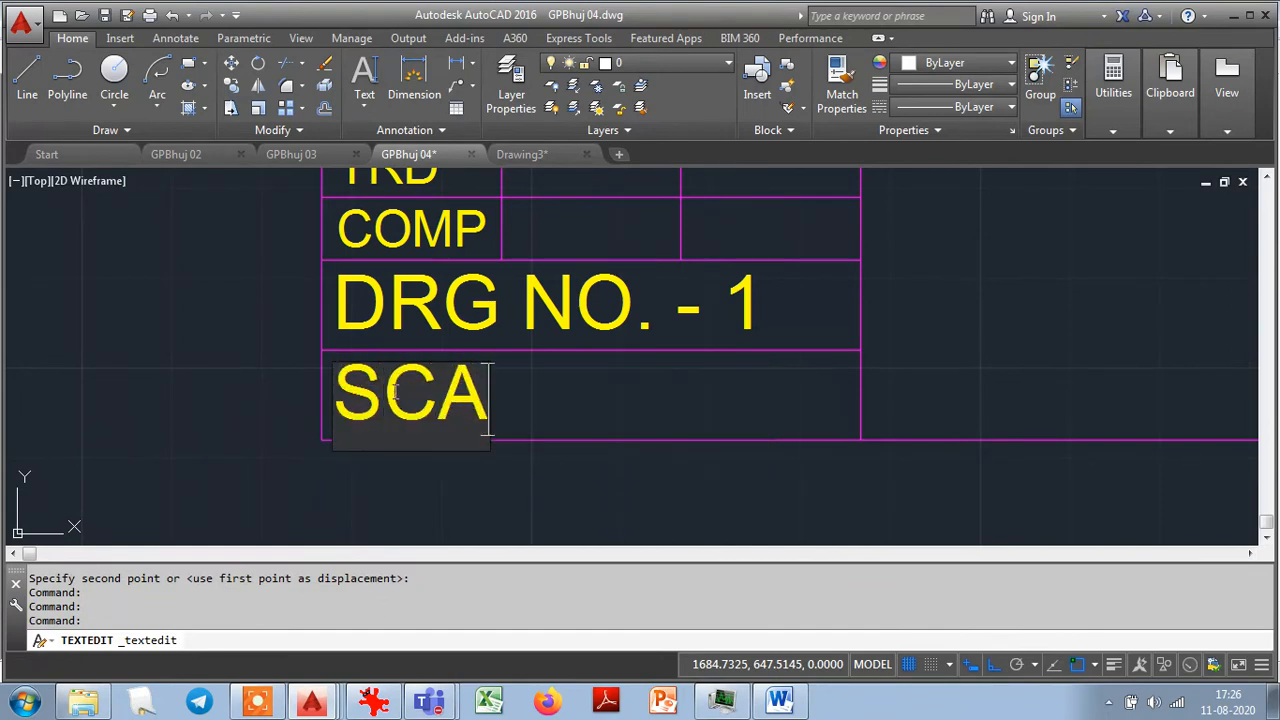
type("LE ")
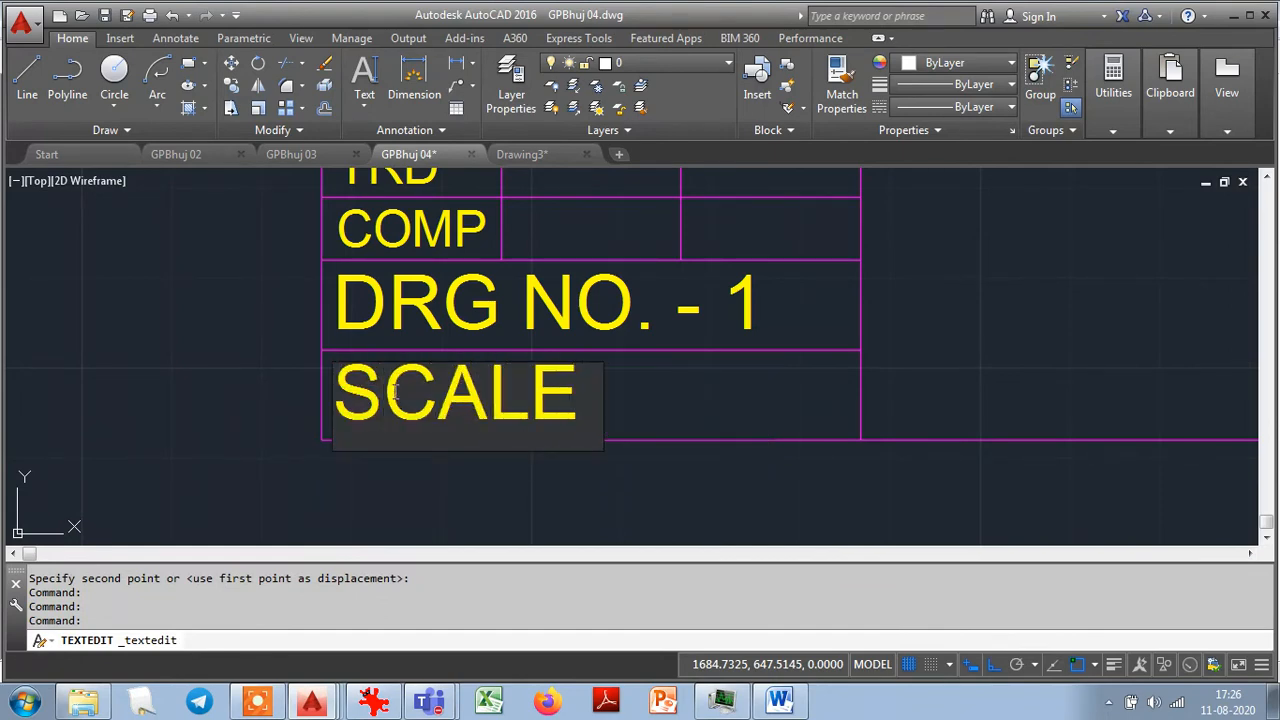
type("1:1")
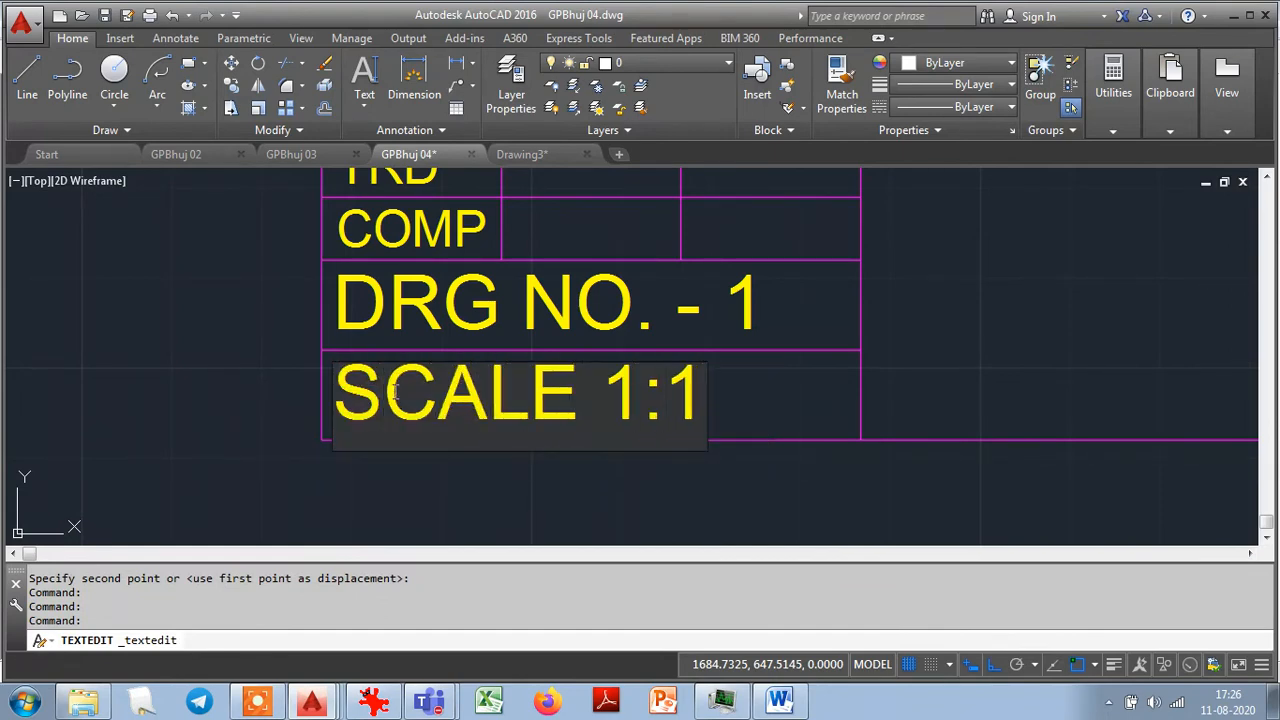
key("Return")
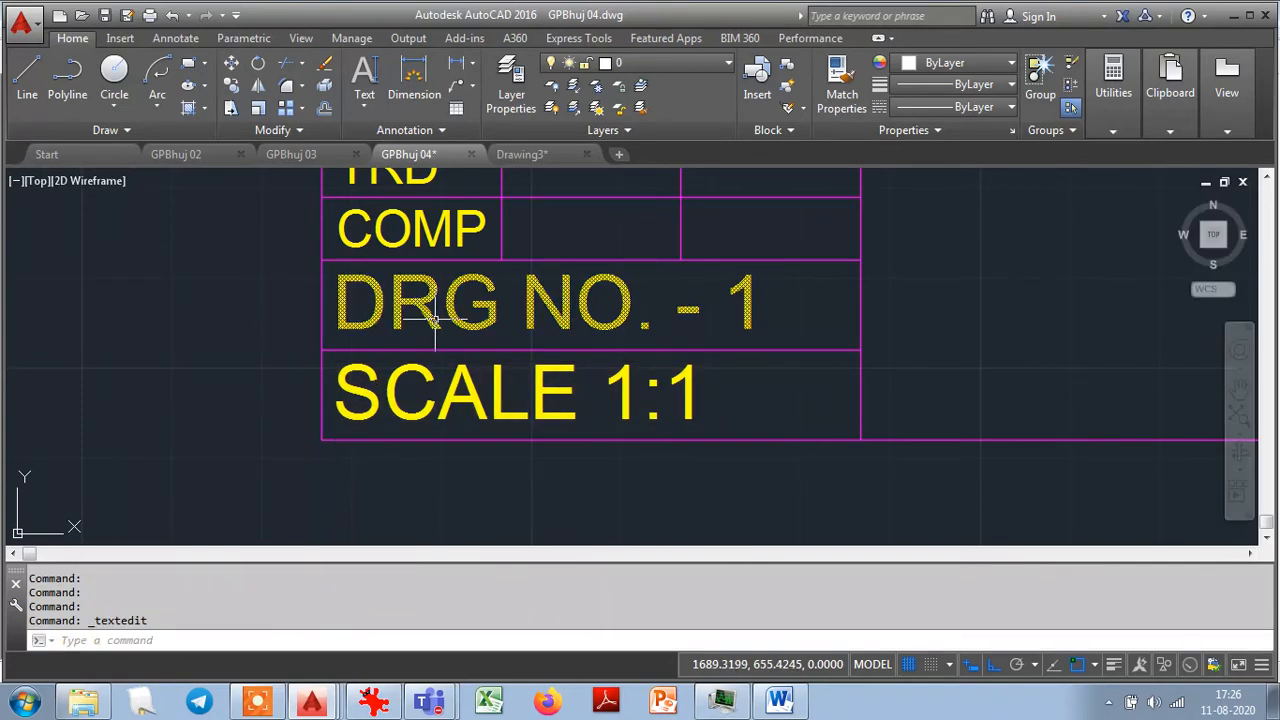
Check the reference image and change the DRG NO. - 1 text directly below COMP to YEAR 2020-21.
key("alt+Tab")
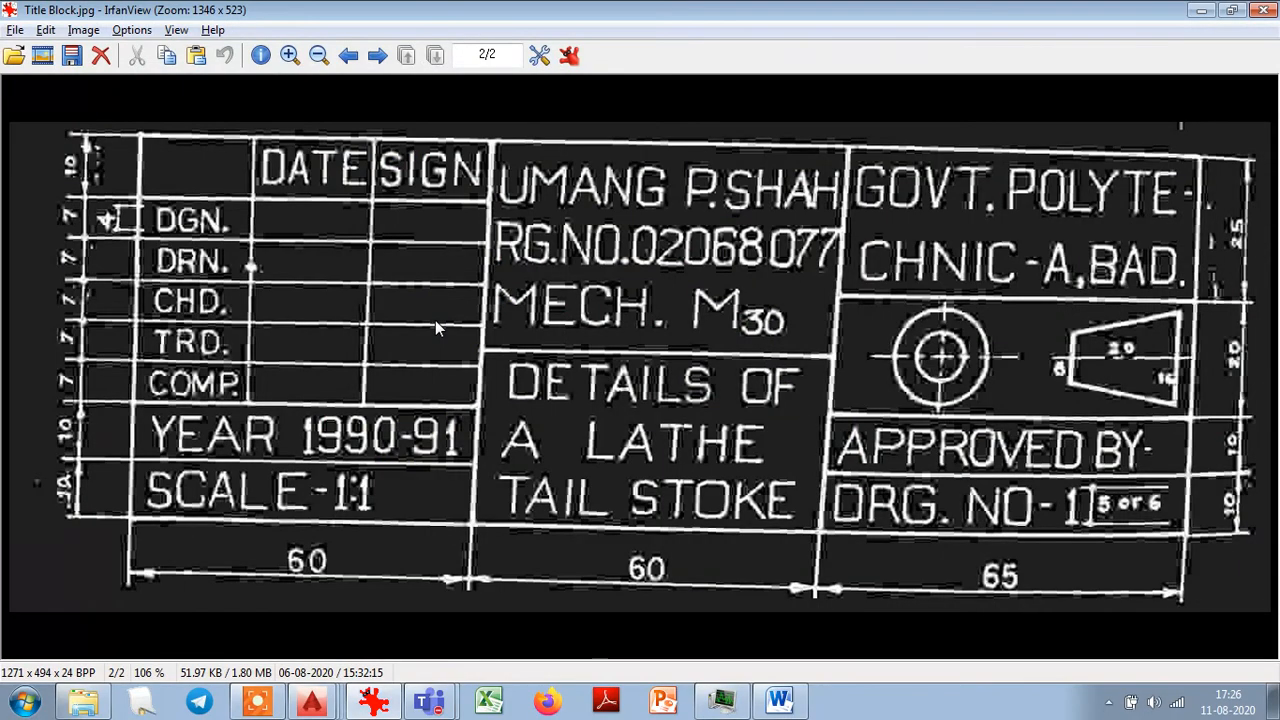
key("alt+Tab")
double_click(435, 320)
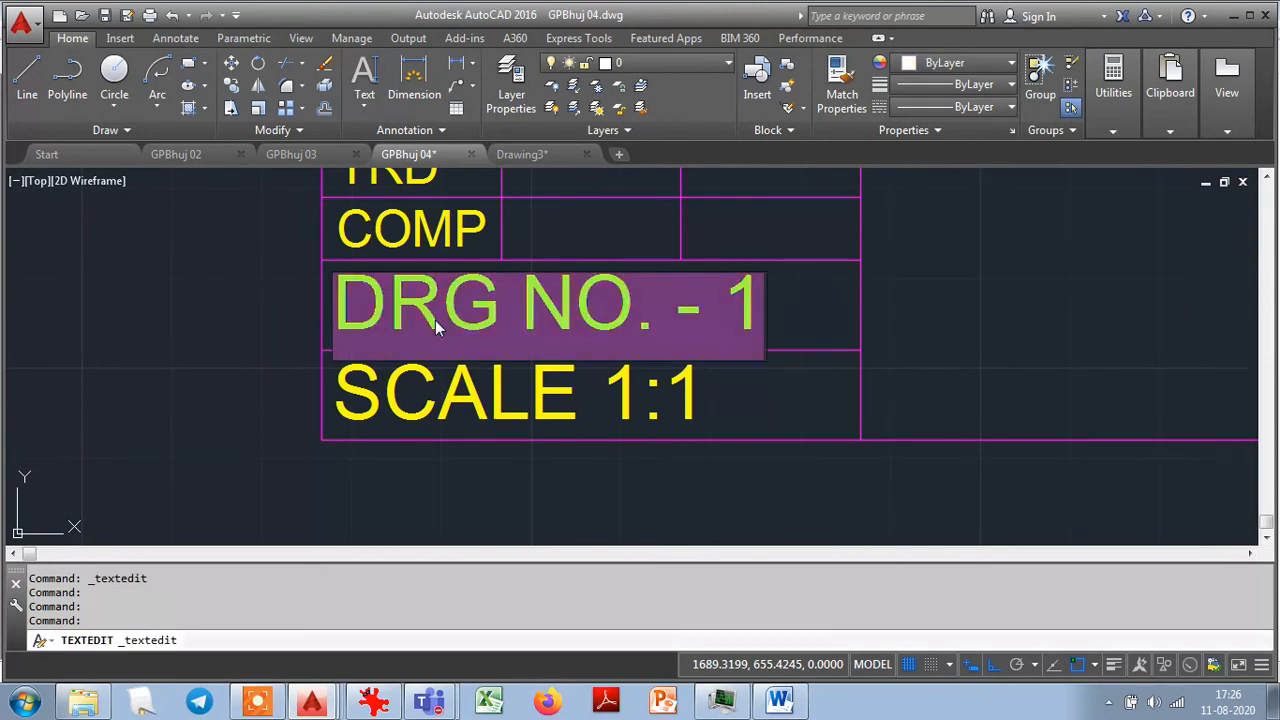
type("YEAR ")
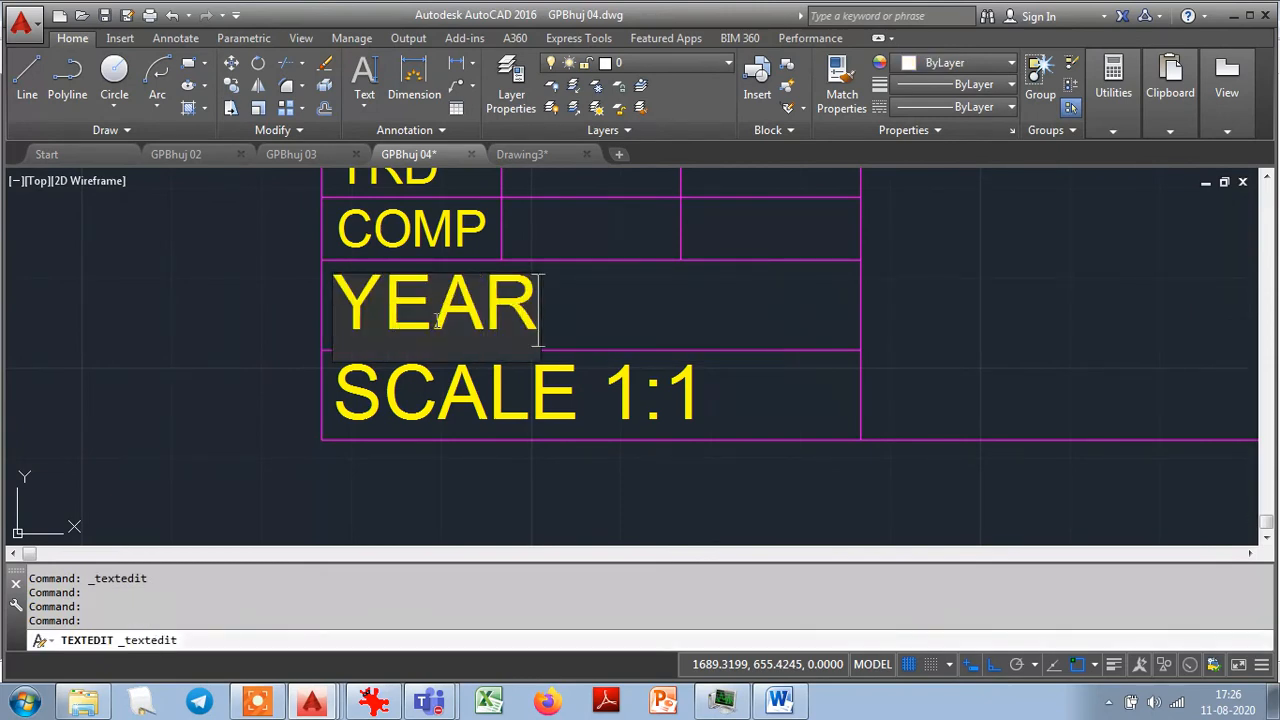
type("2020")
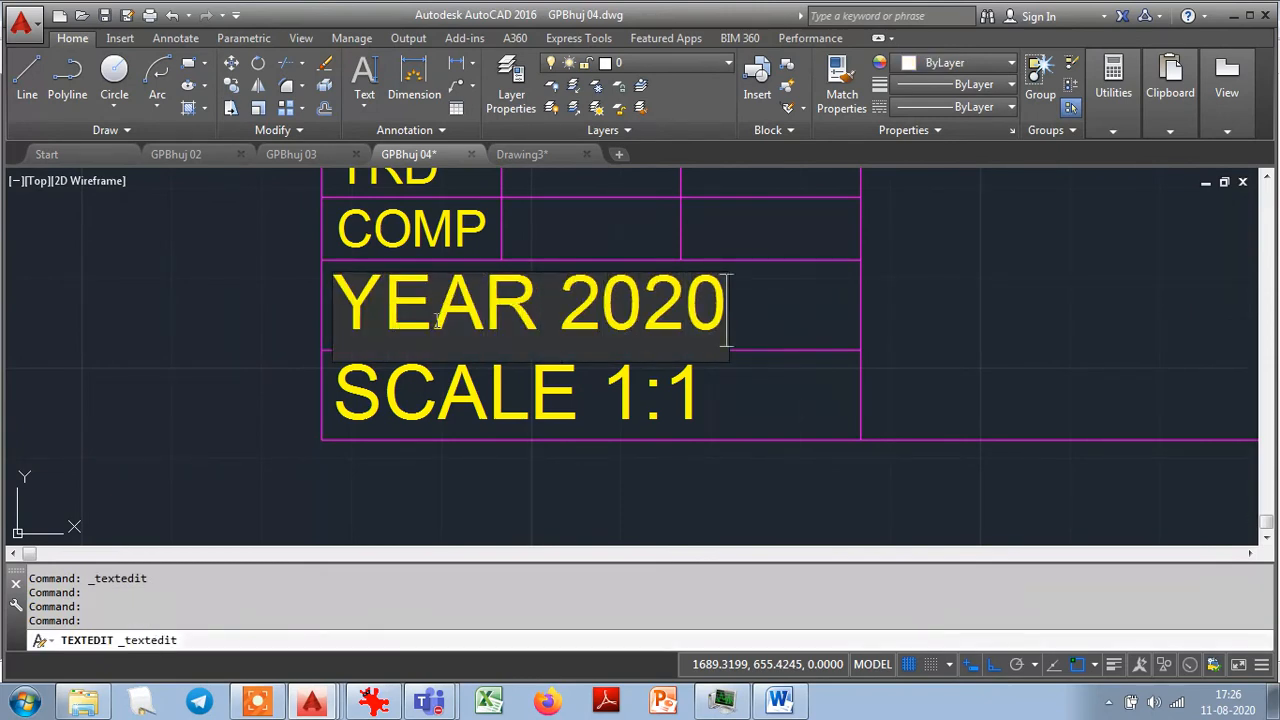
type("-21")
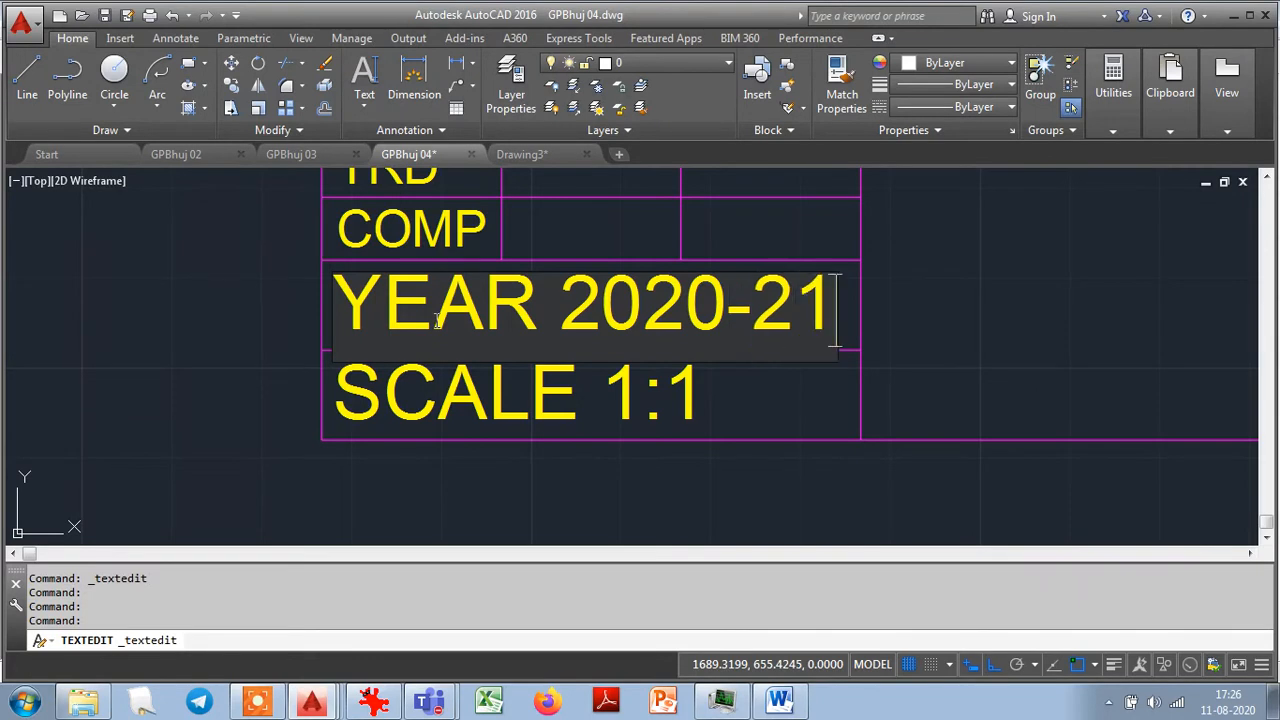
key("Return")
key("Return")
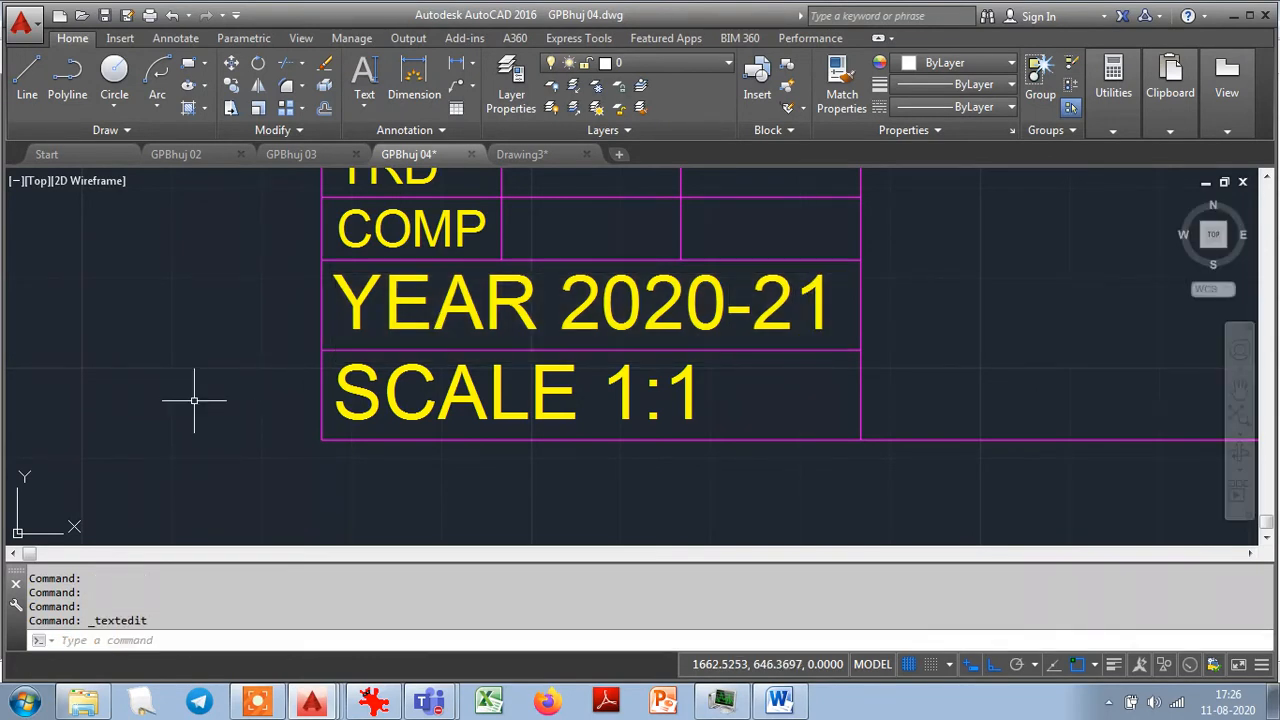
Check the reference image and copy SCALE 1:1 from its cell's lower-left corner to the line intersection beneath the second cell of the top row.
key("alt+Tab")
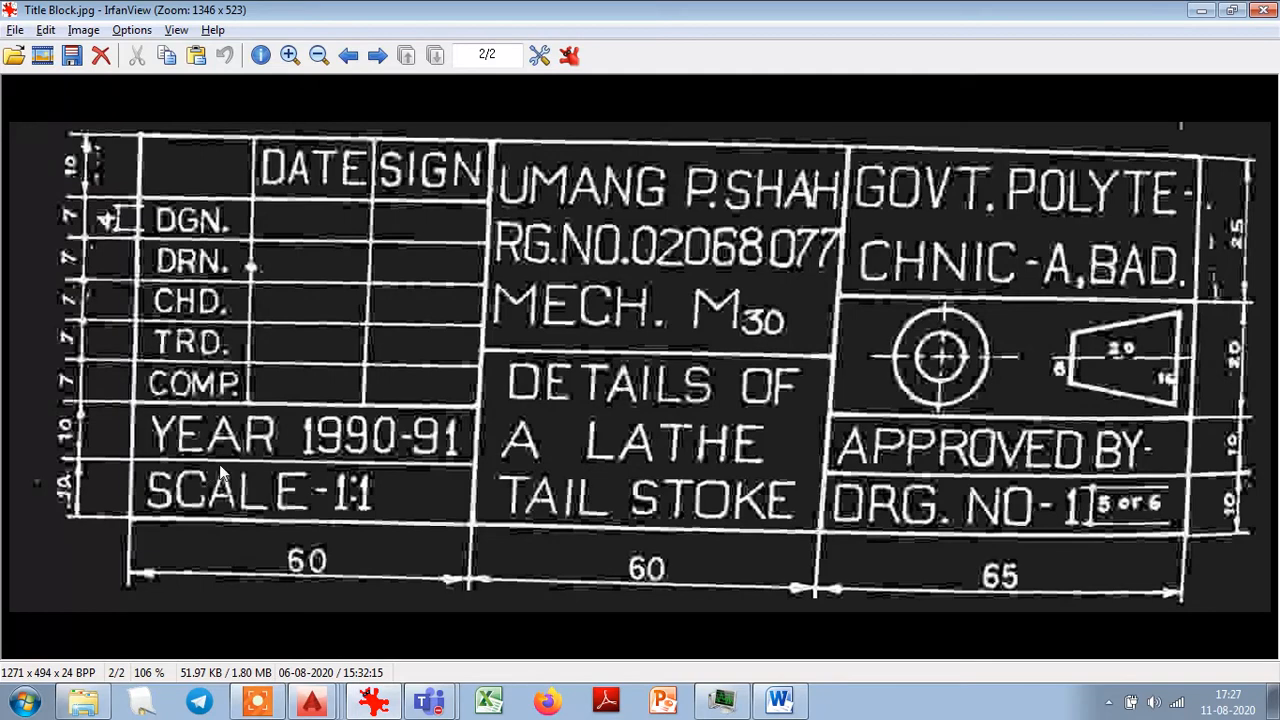
key("alt+Tab")
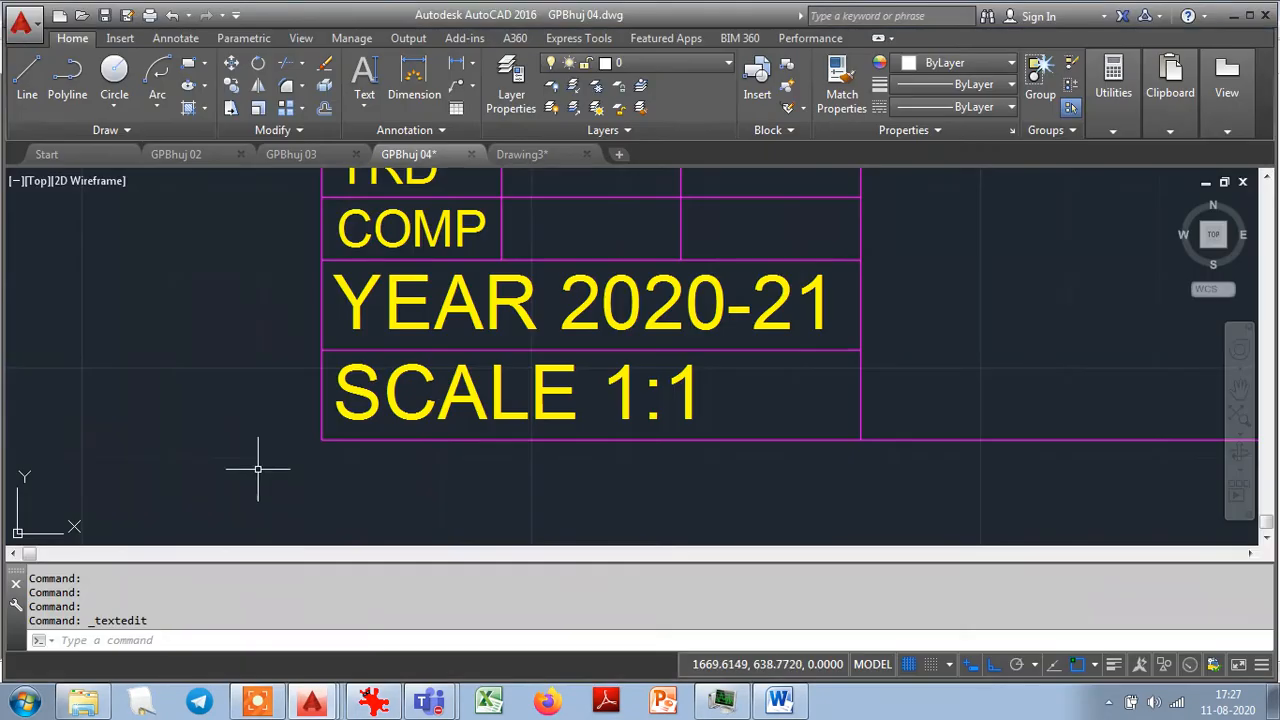
scroll(575, 450, "down", 2)
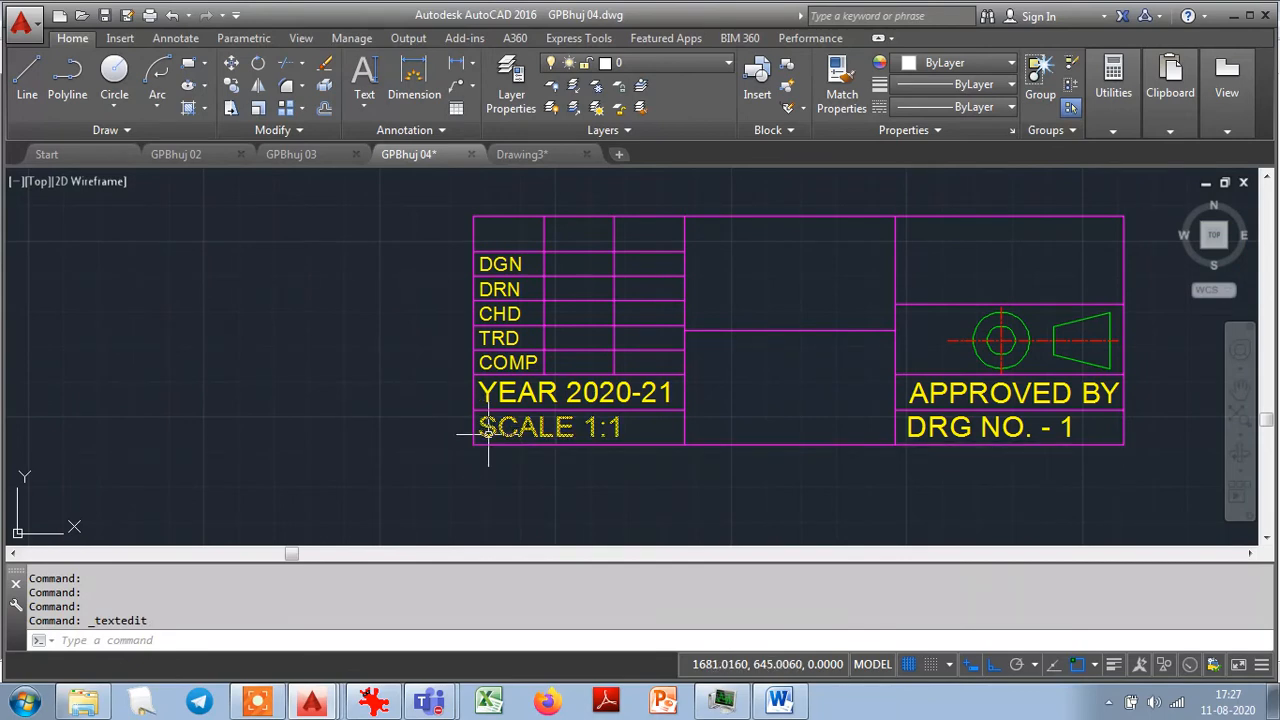
left_click(232, 87)
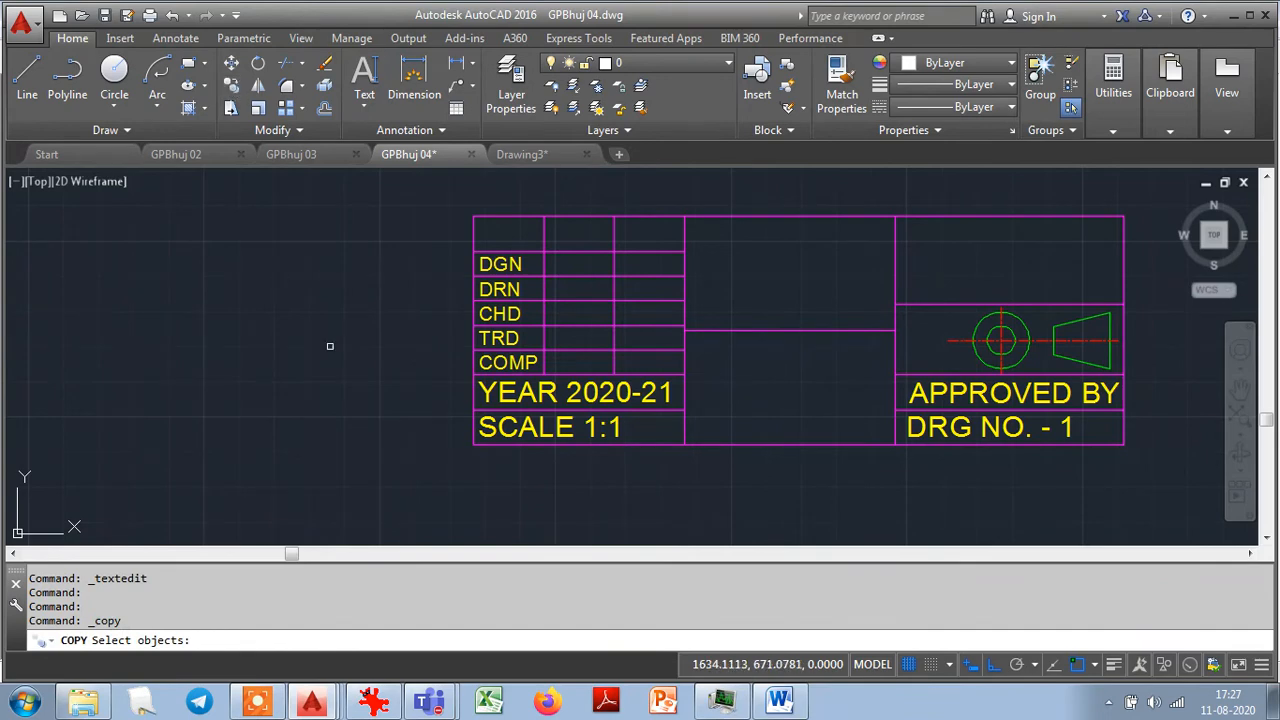
left_click(549, 427)
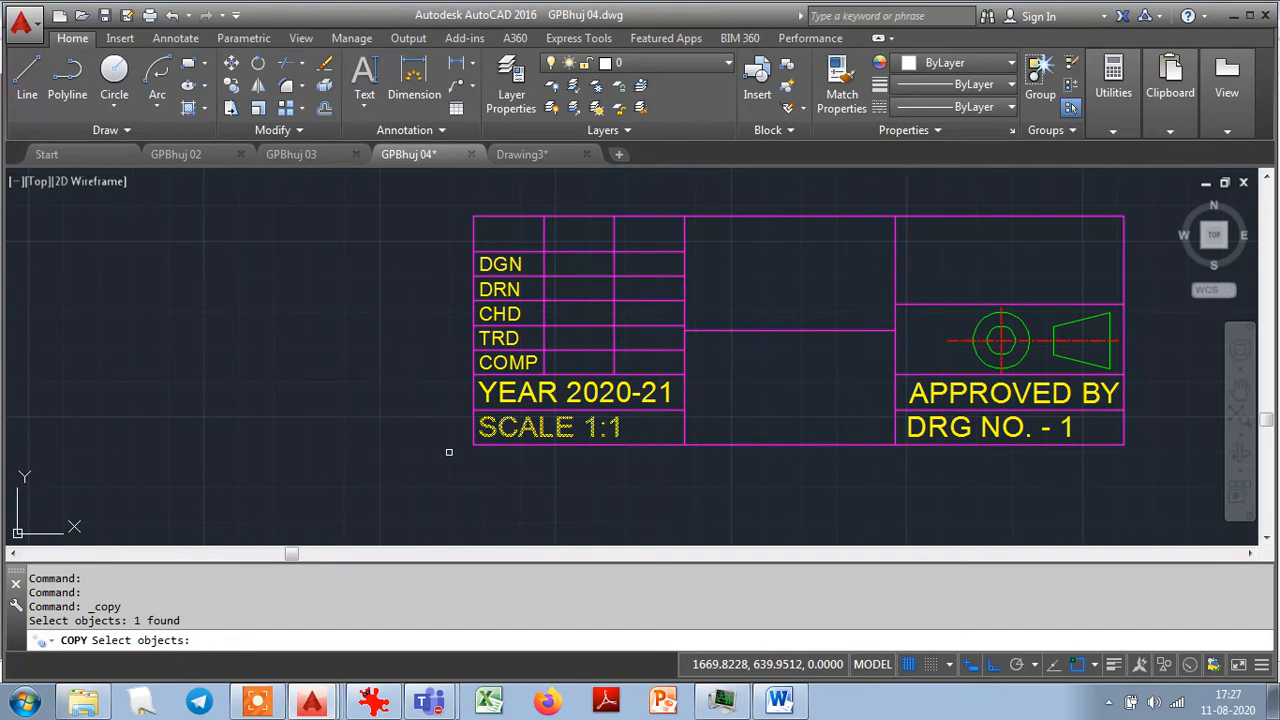
key("Return")
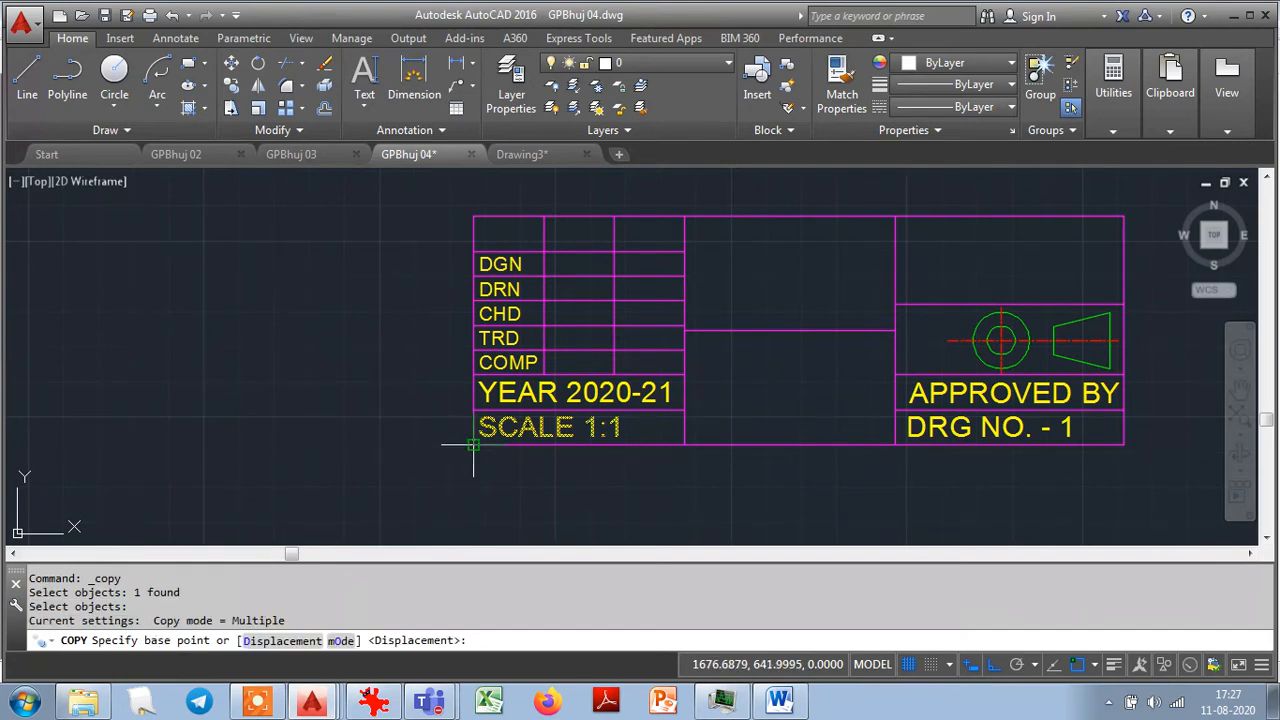
left_click(473, 443)
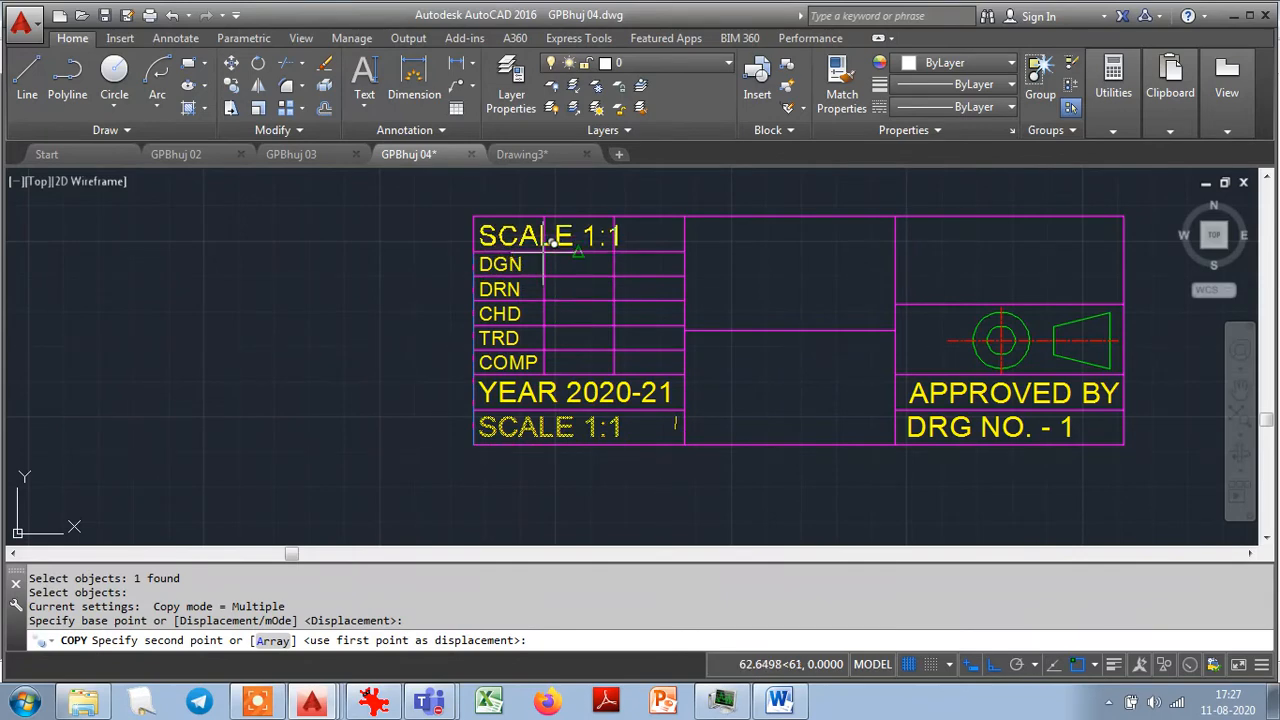
scroll(543, 245, "up", 3)
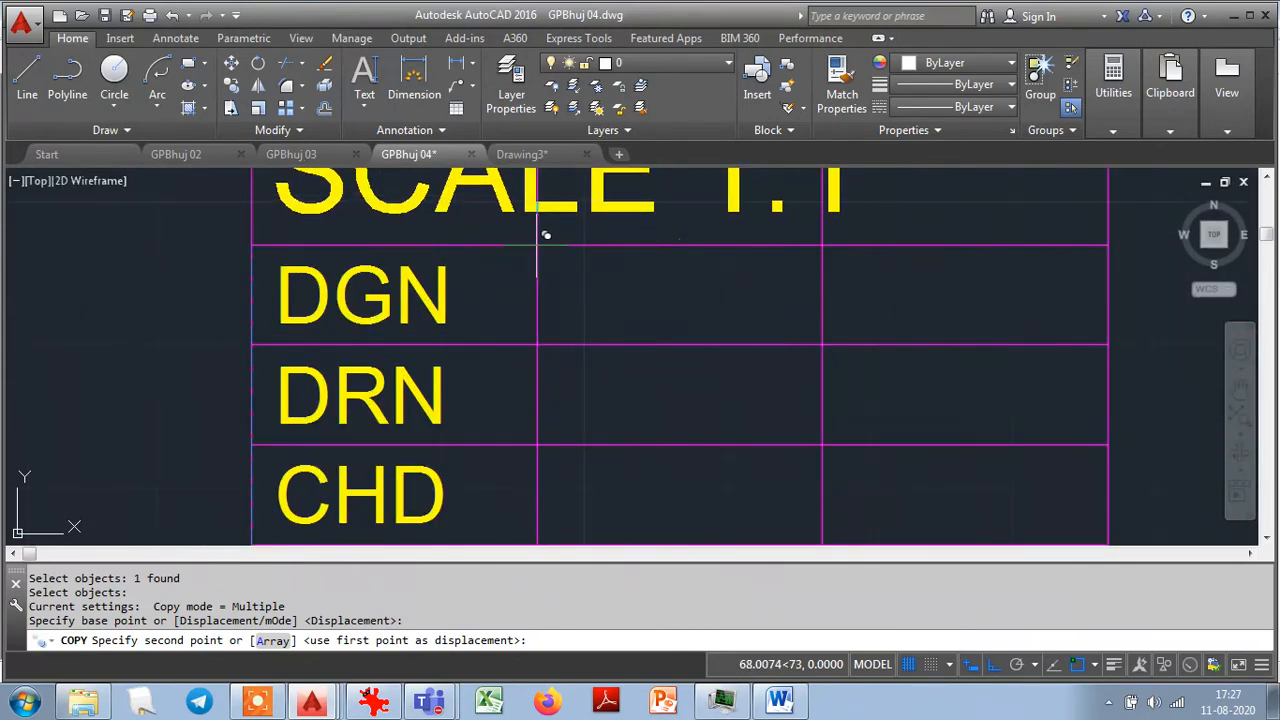
type("INT")
key("Return")
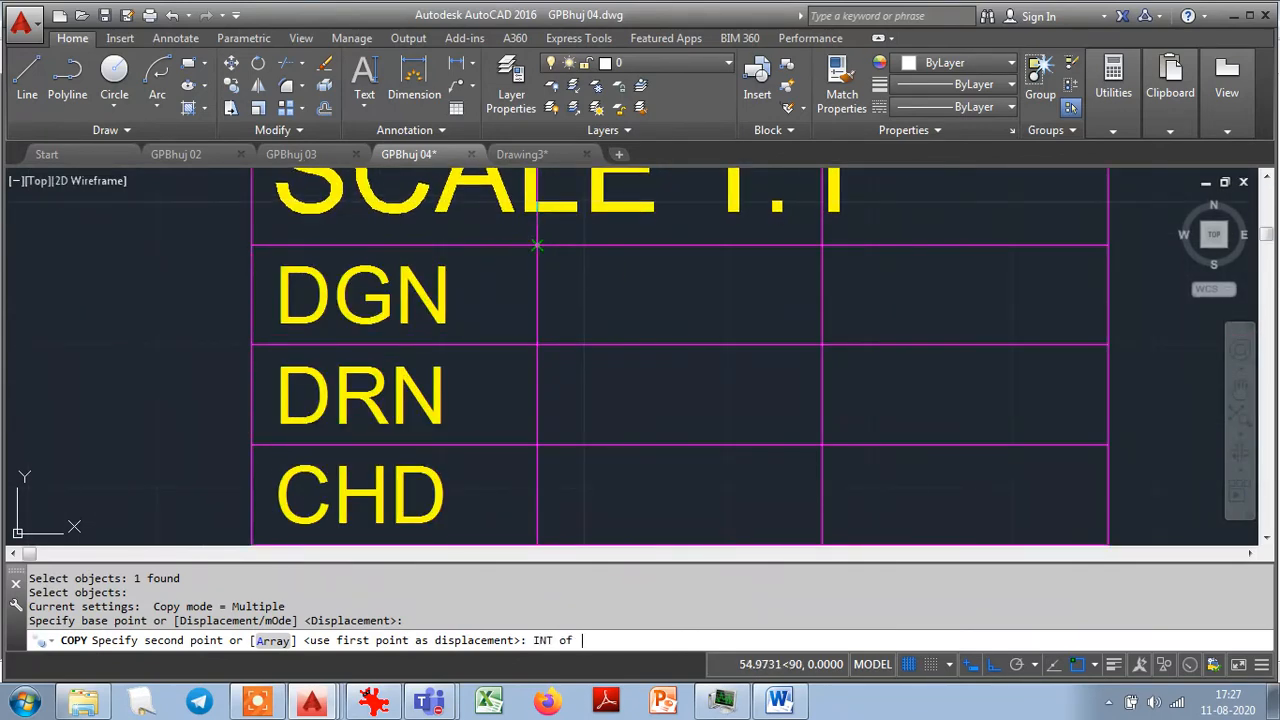
left_click(539, 244)
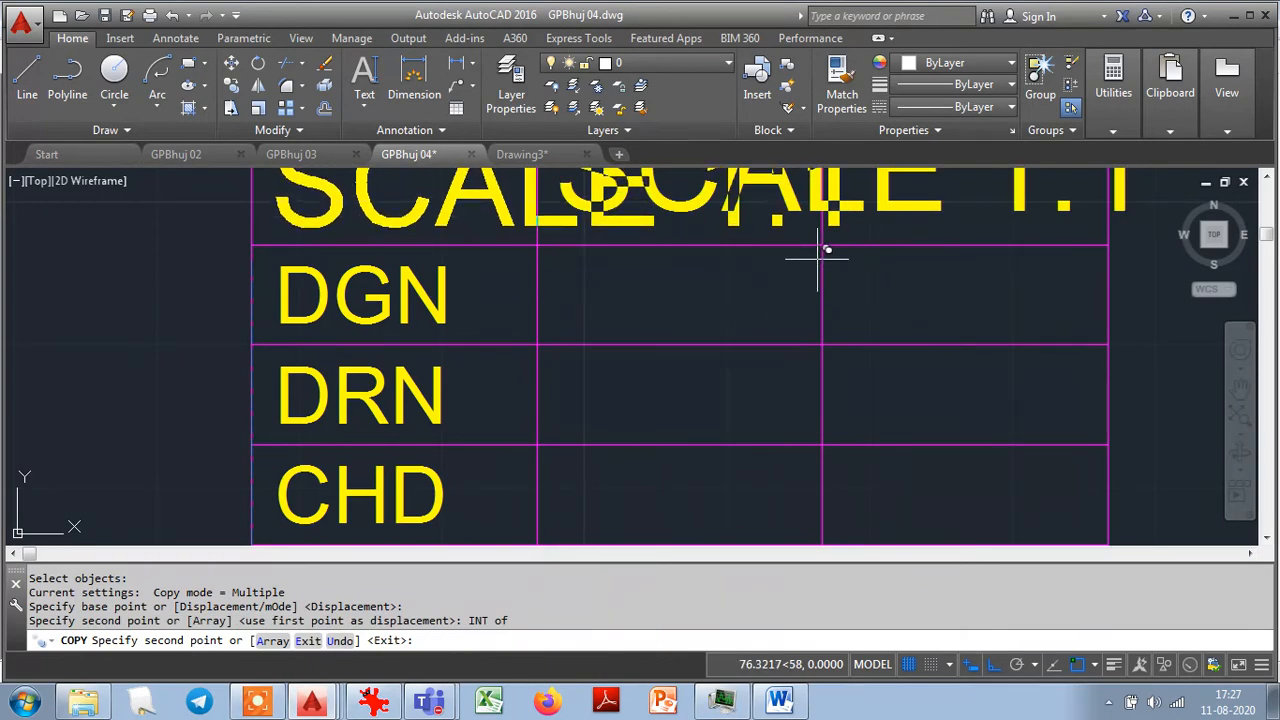
key("Escape")
Change the SCALE 1:1 copy in the top row to DATE.
scroll(805, 287, "up", 5)
scroll(803, 289, "down", 4)
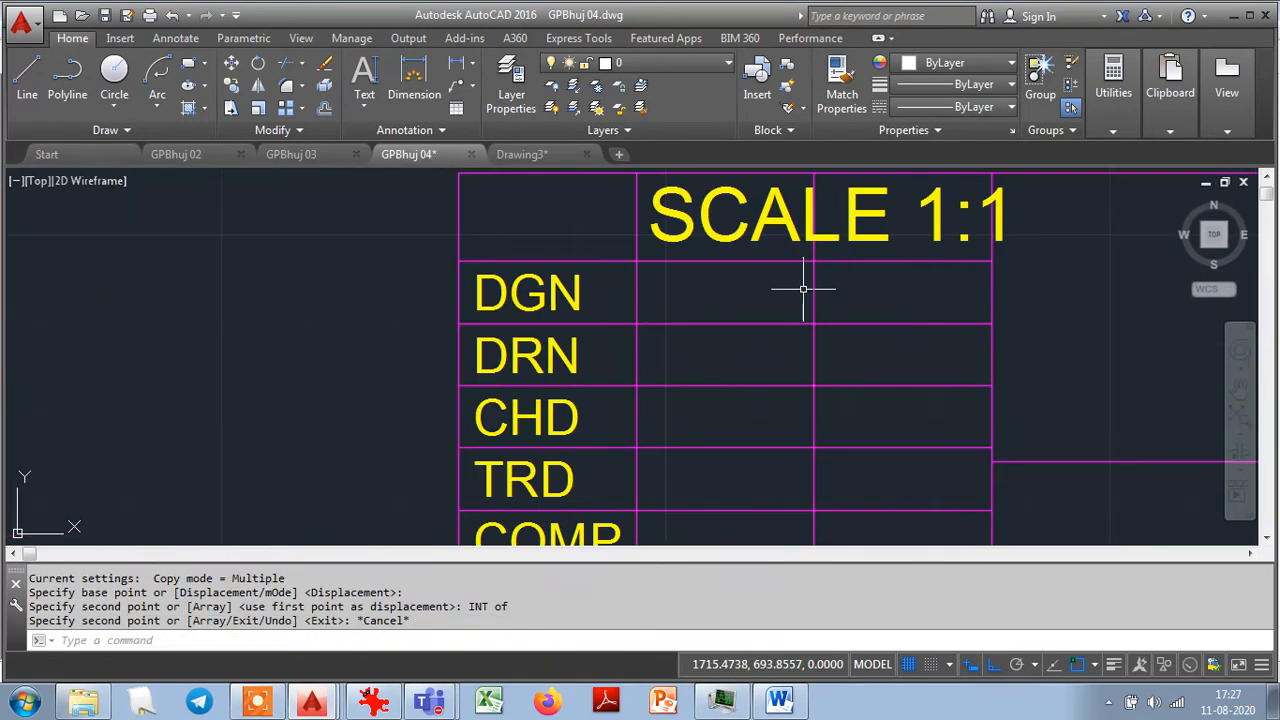
left_click(757, 215)
double_click(763, 224)
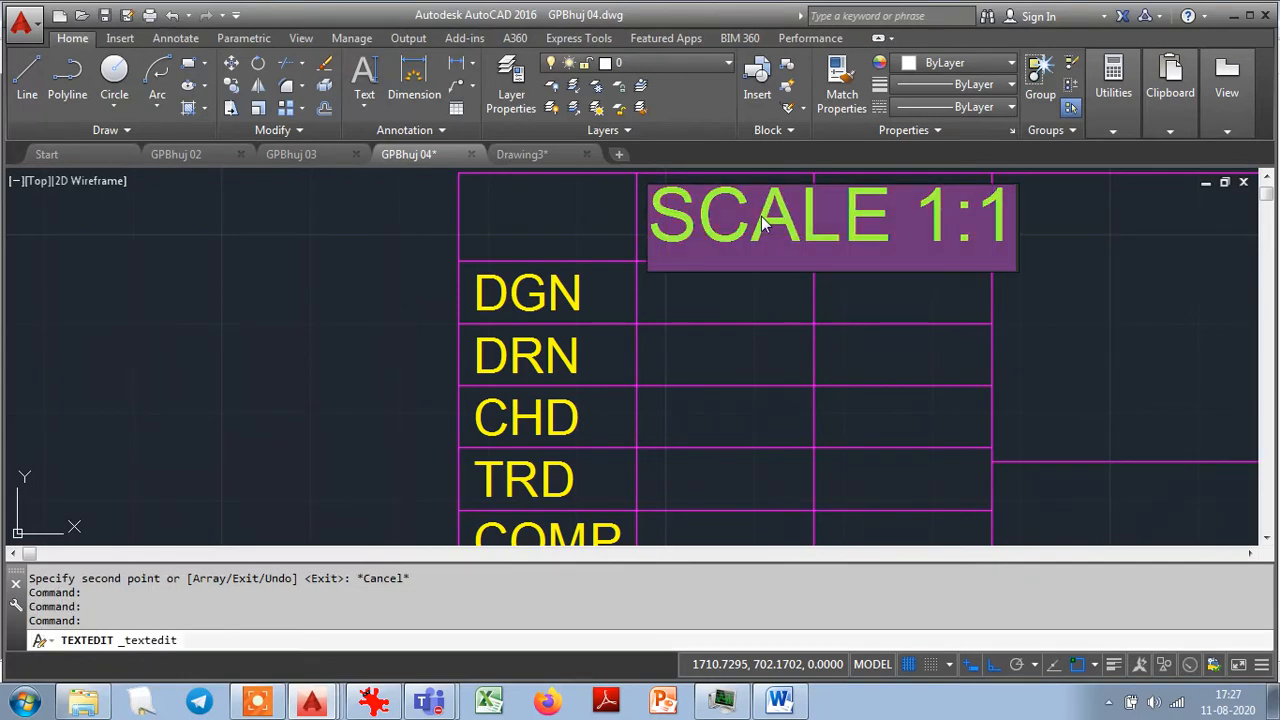
type("DATE")
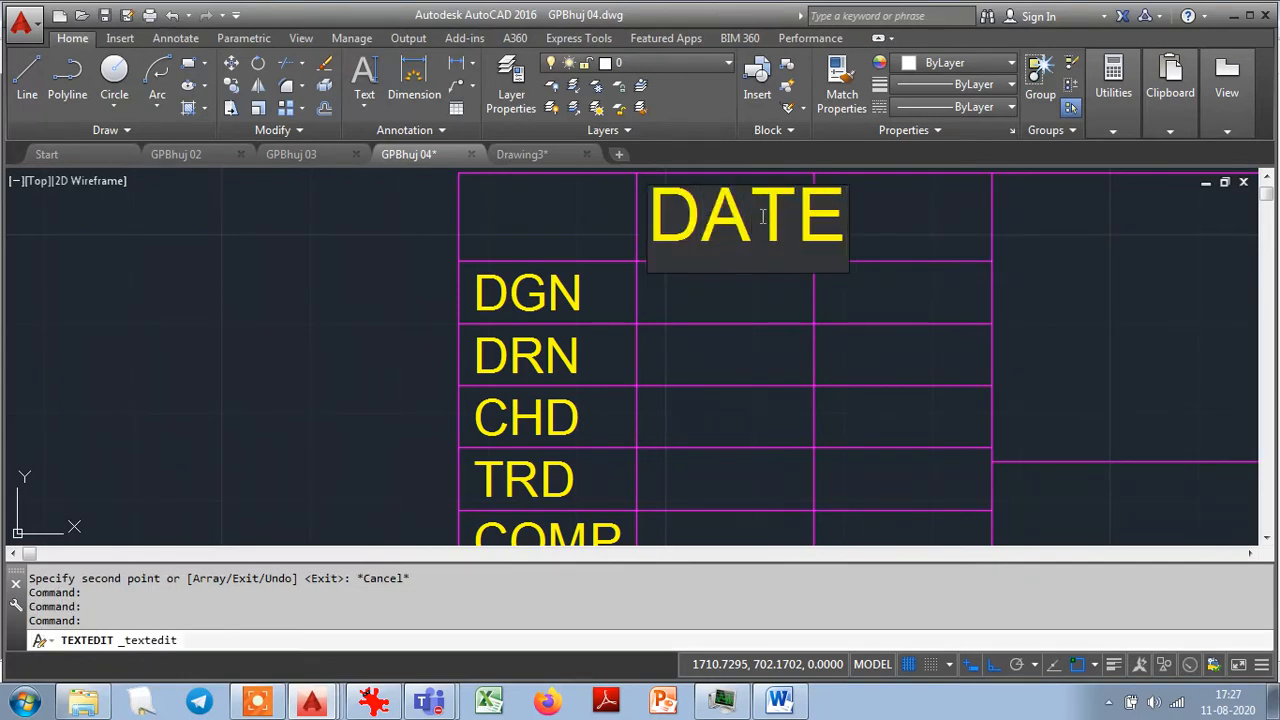
left_click(378, 332)
key("Escape")
key("Escape")
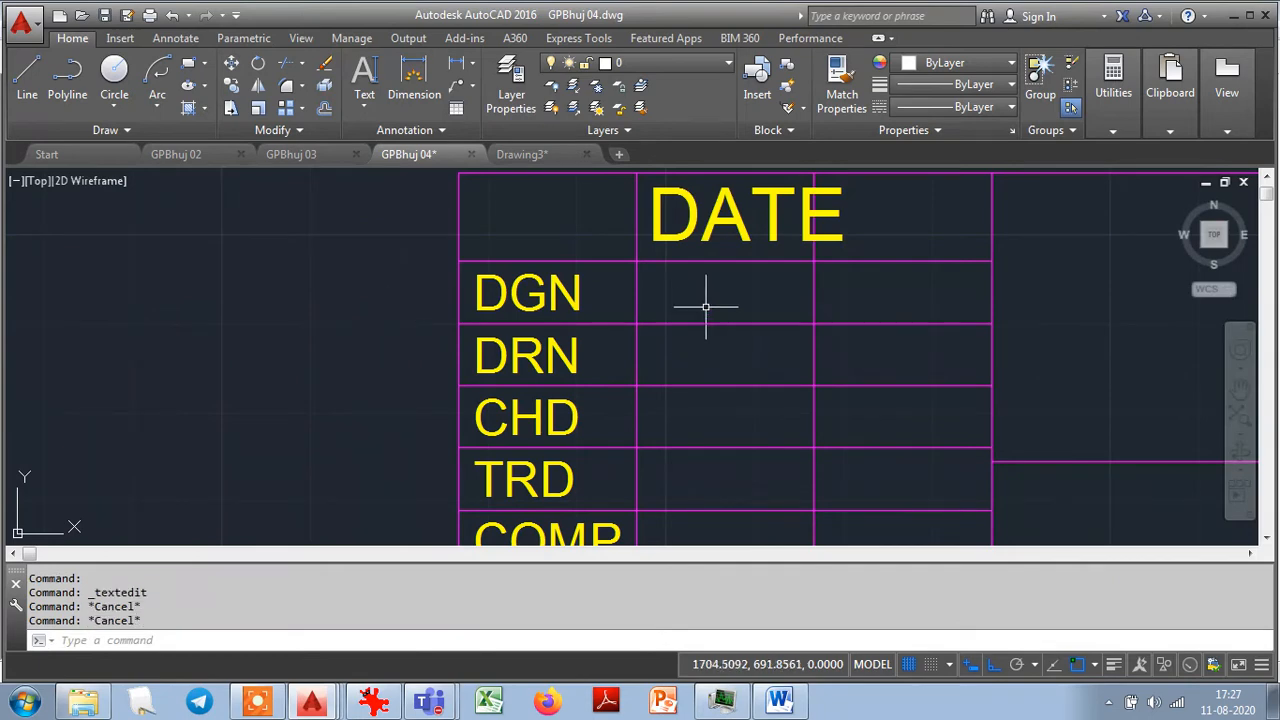
Examine how the DATE text fits within its cell in the top row.
scroll(876, 215, "down", 3)
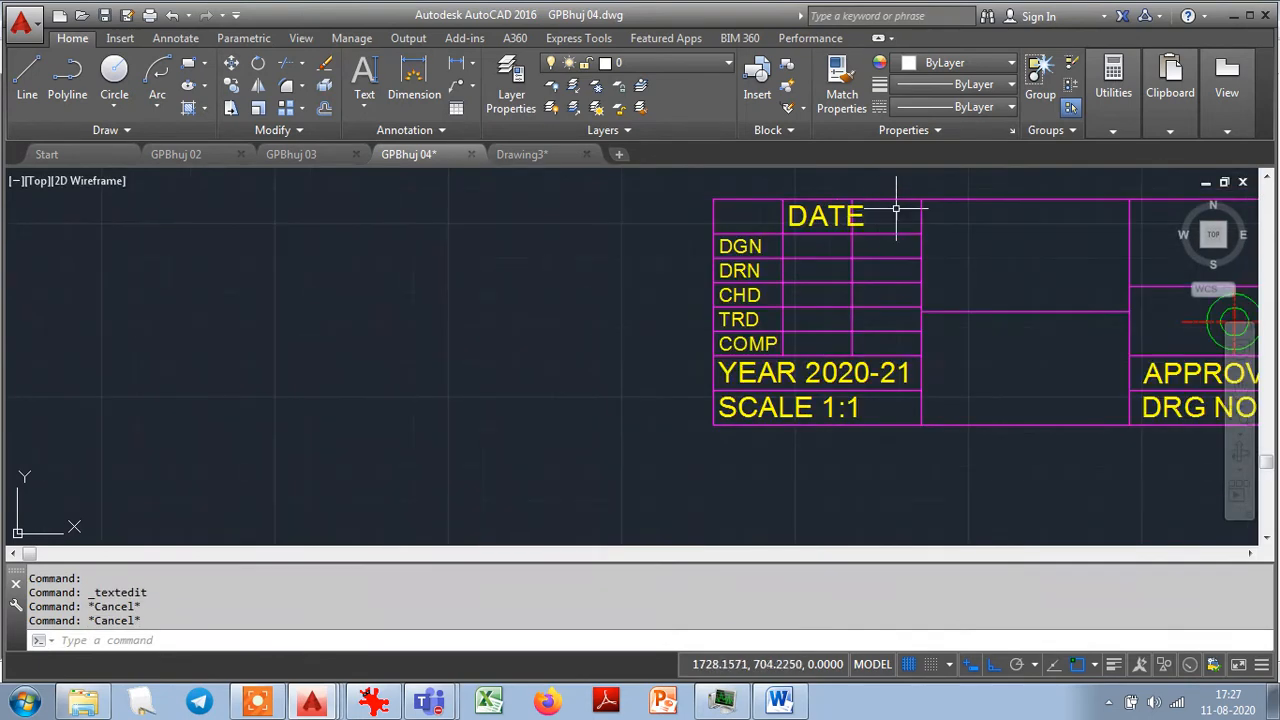
left_click(1239, 452)
left_click_drag(874, 229, 594, 346)
scroll(526, 314, "up", 4)
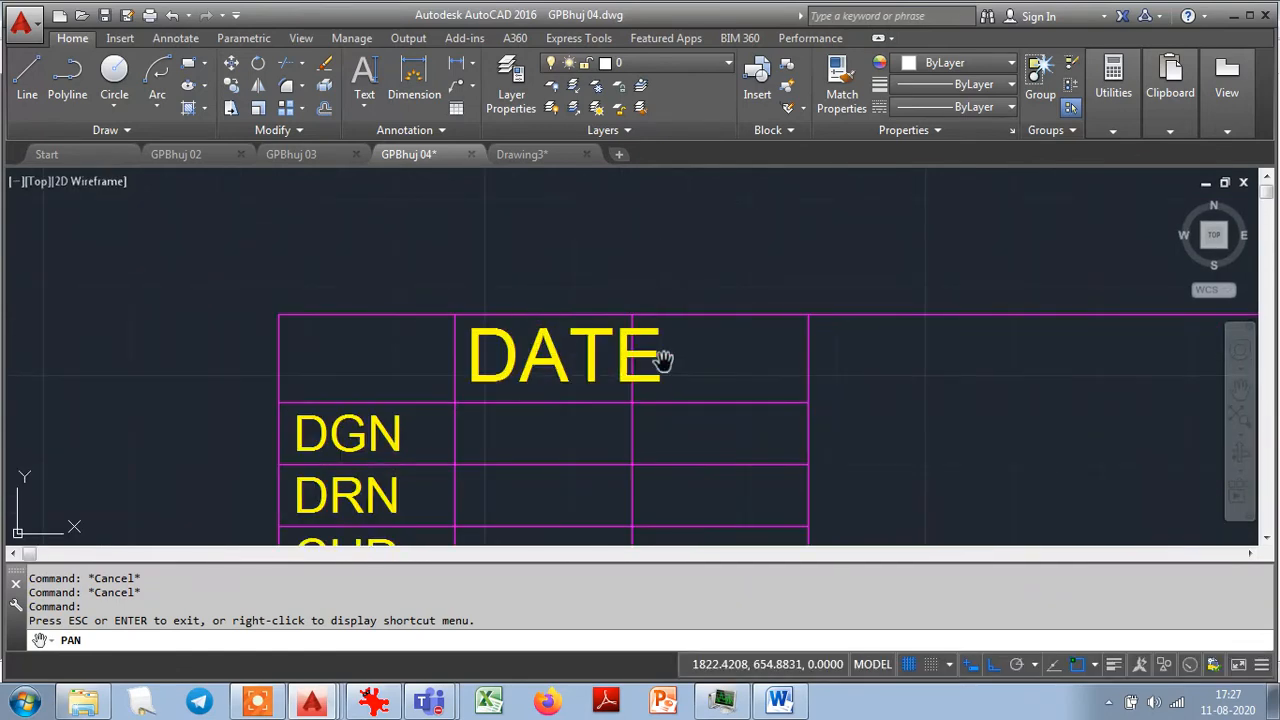
key("Escape")
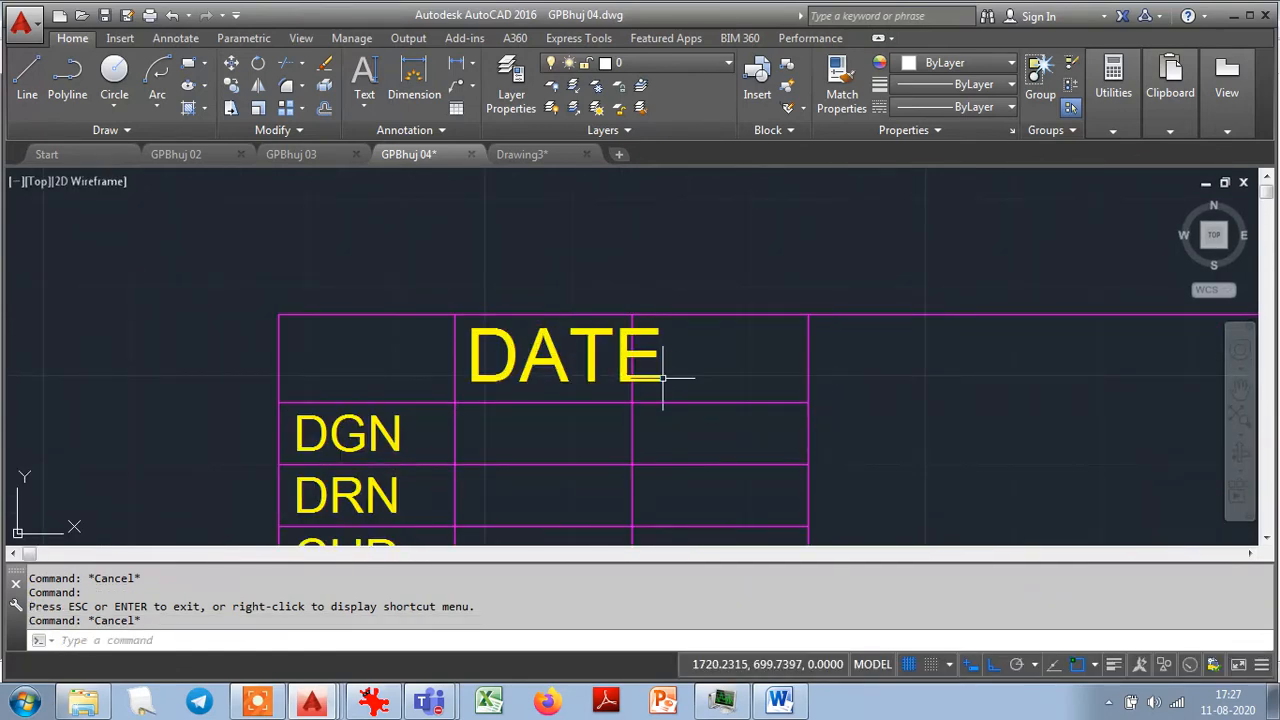
Set the width factor of the DATE text in the top row to 0.8 and clear the selection.
left_click(593, 372)
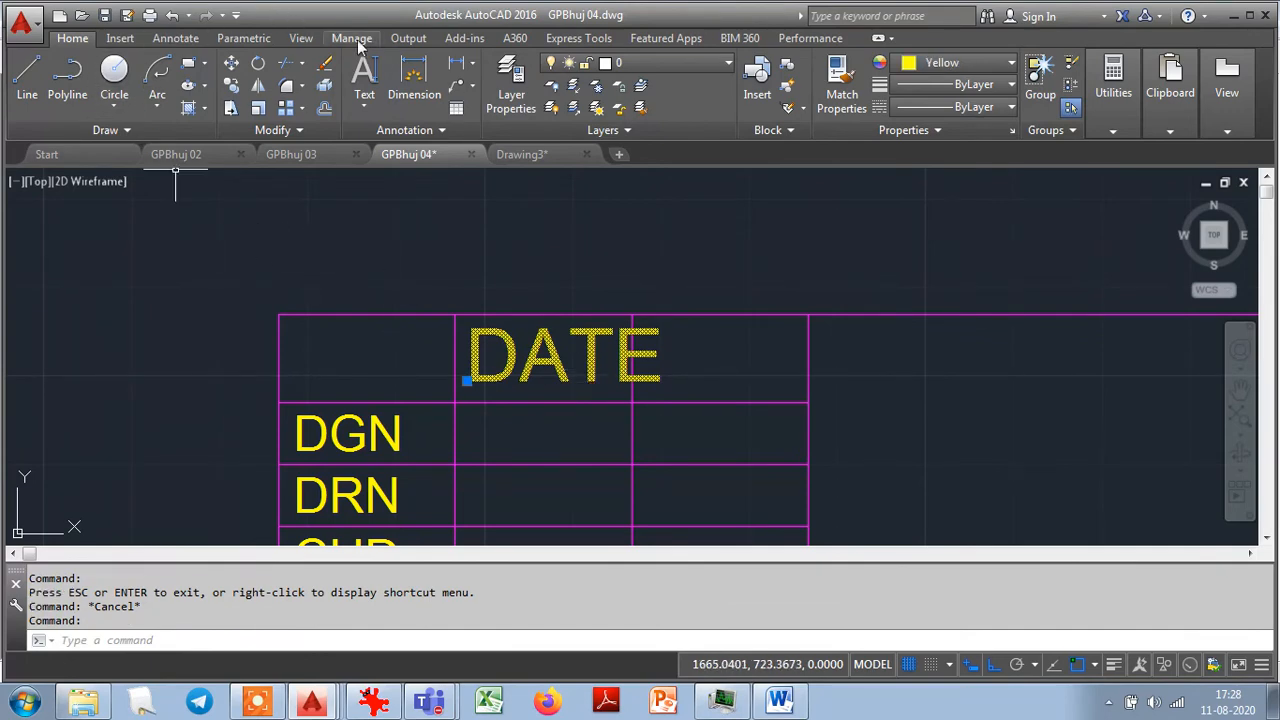
left_click(301, 38)
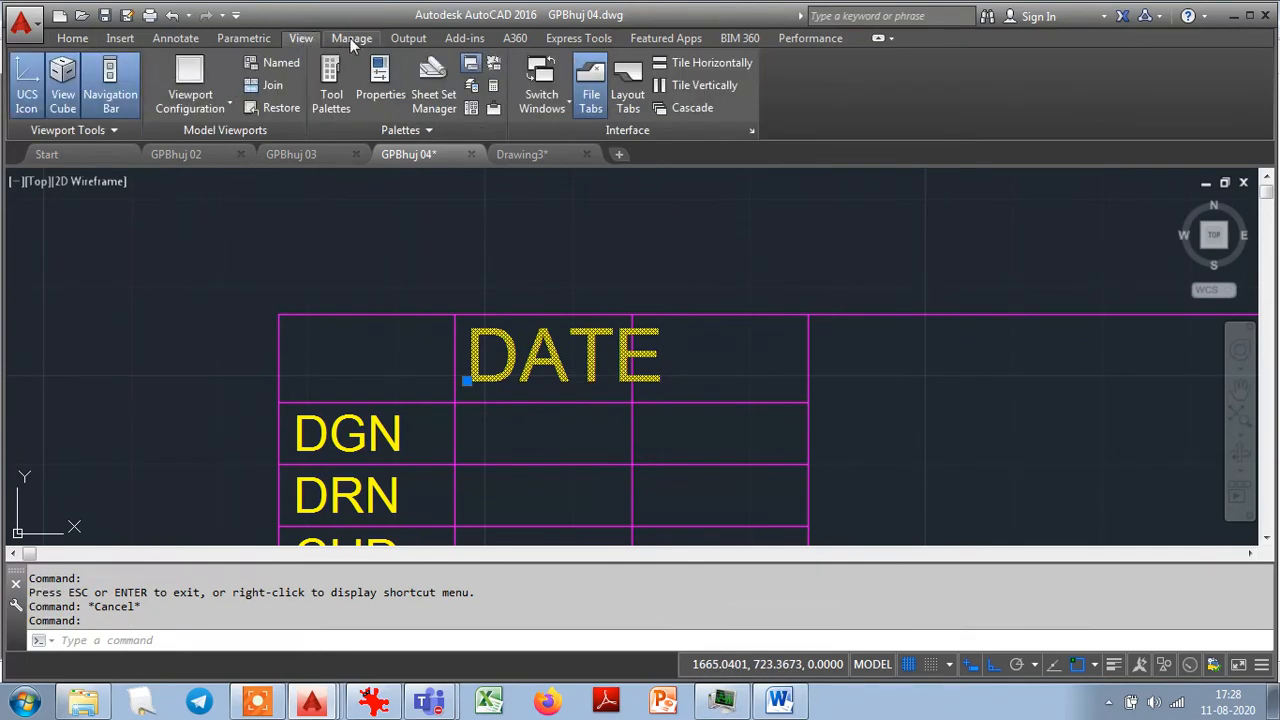
left_click(380, 75)
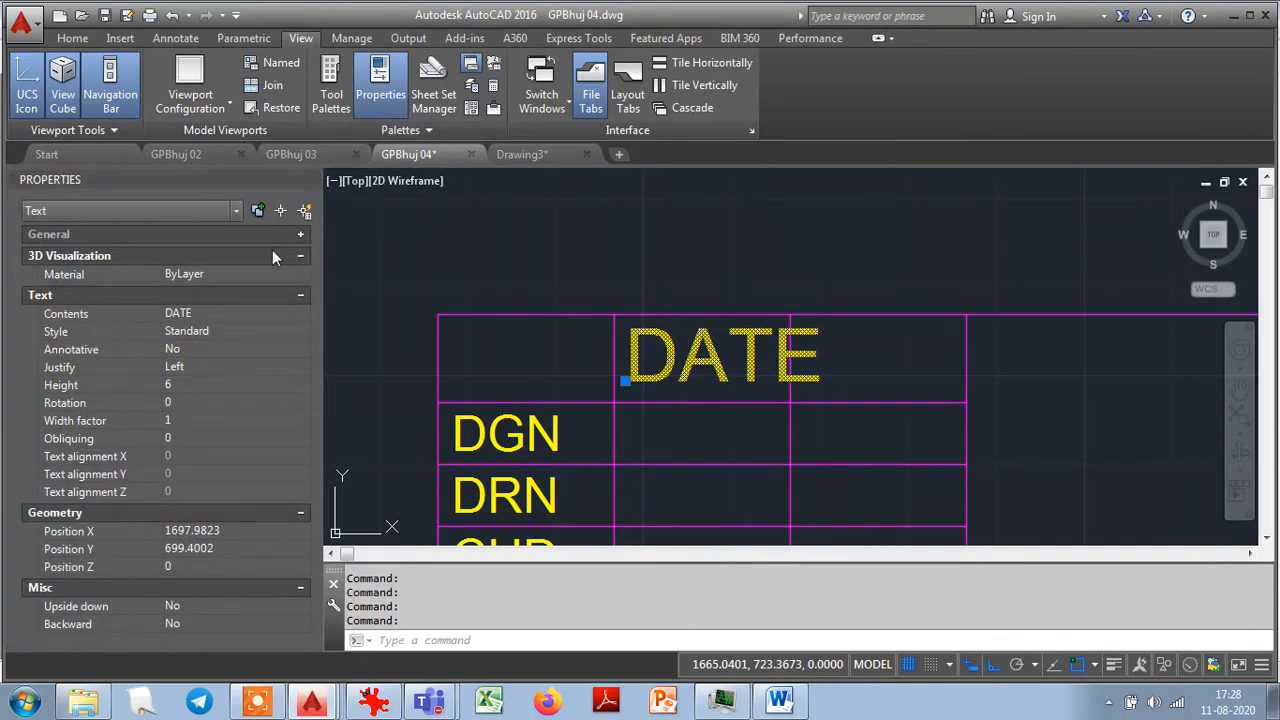
left_click(182, 421)
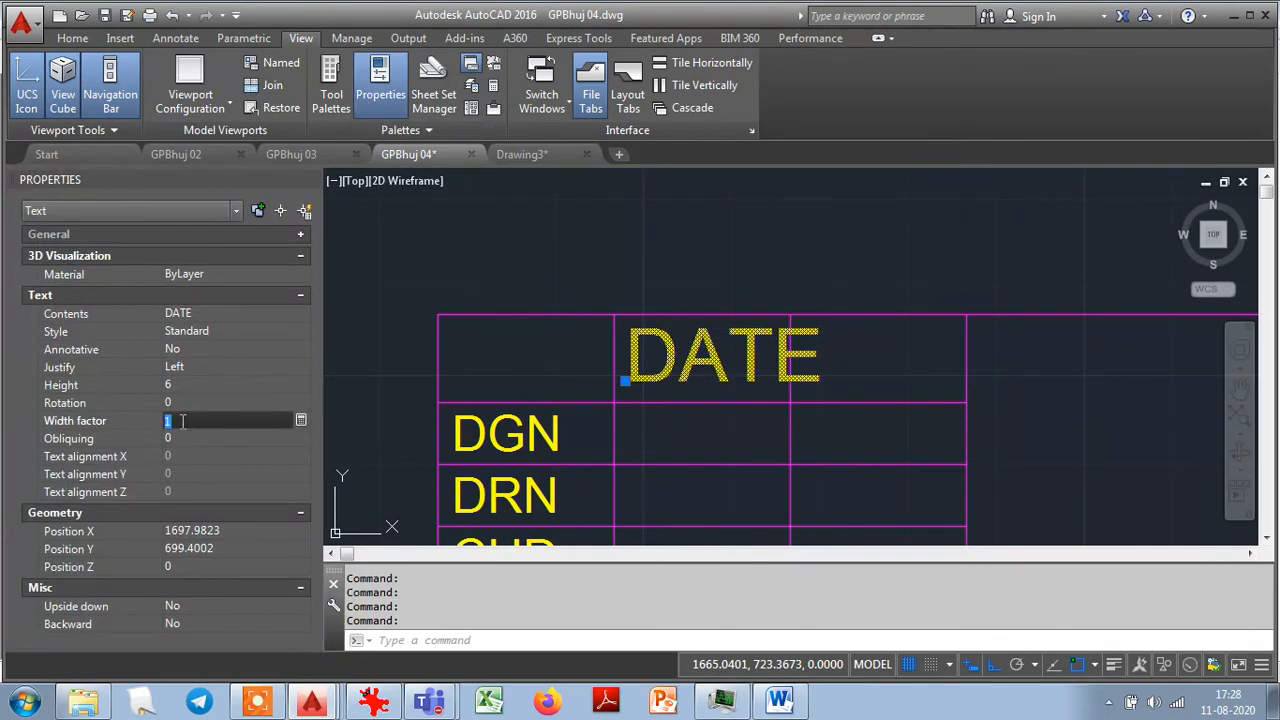
type("0.8")
key("Tab")
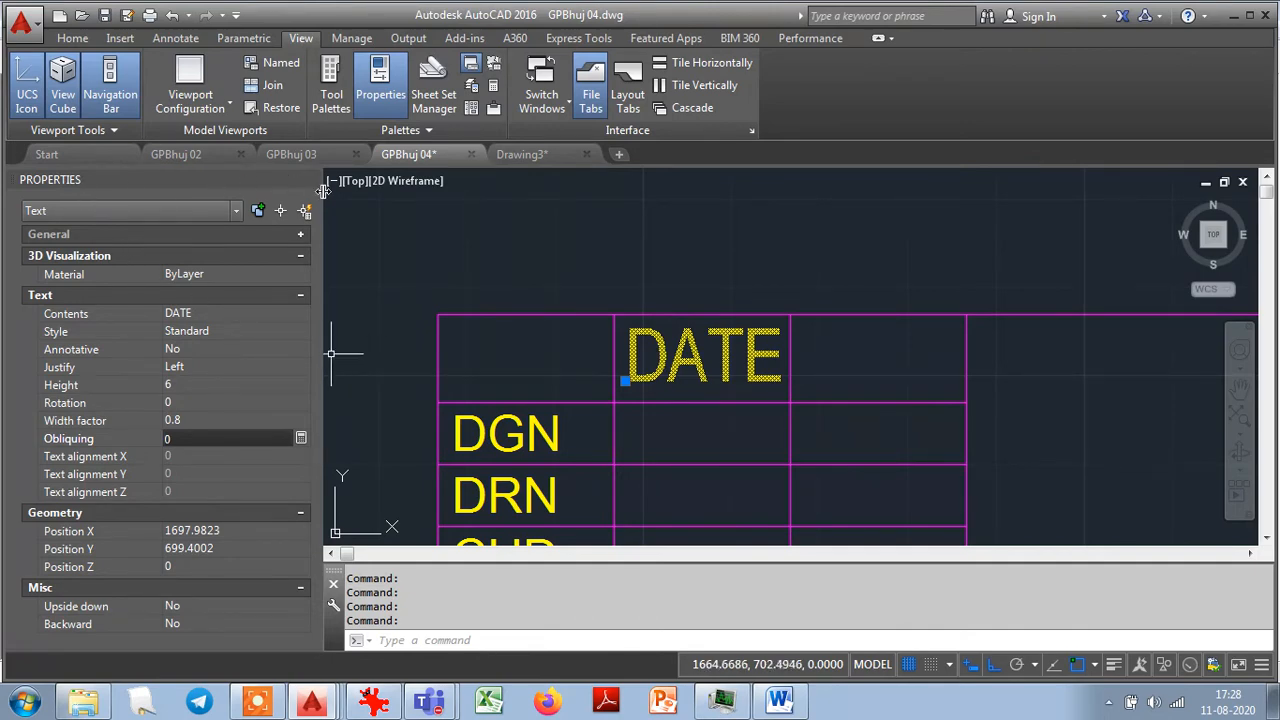
key("ctrl+1")
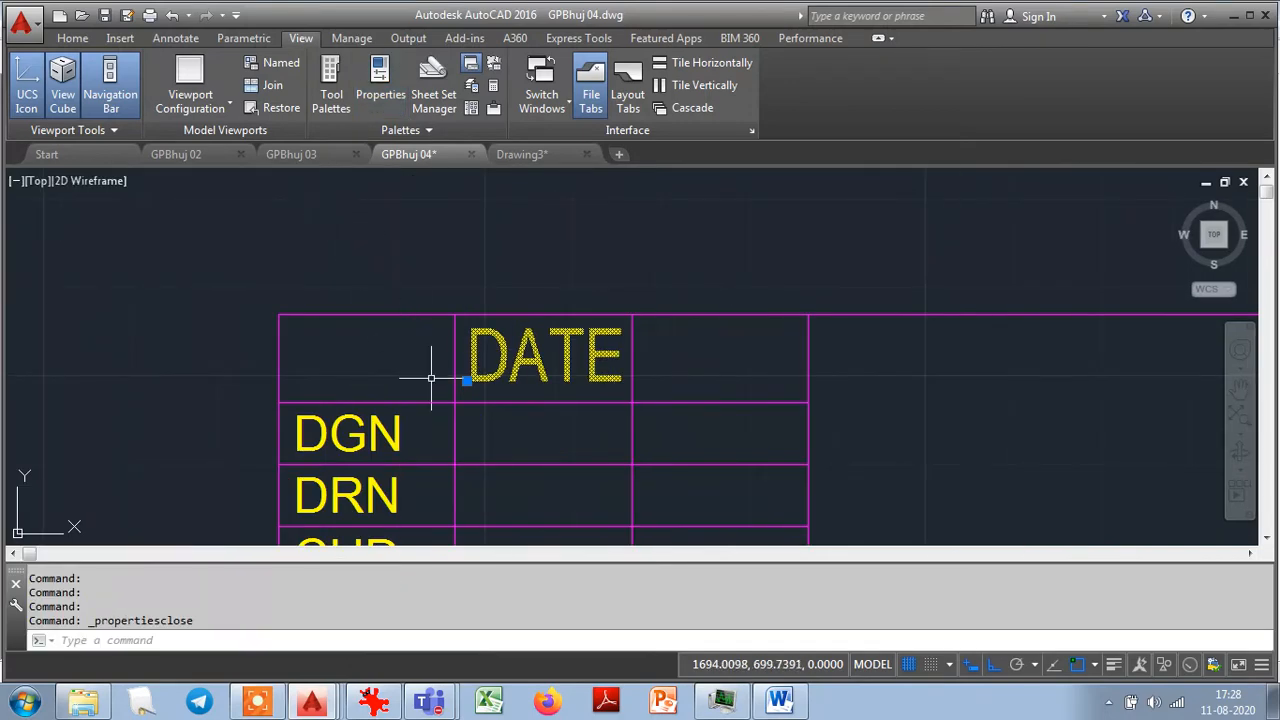
key("Escape")
key("Escape")
key("Escape")
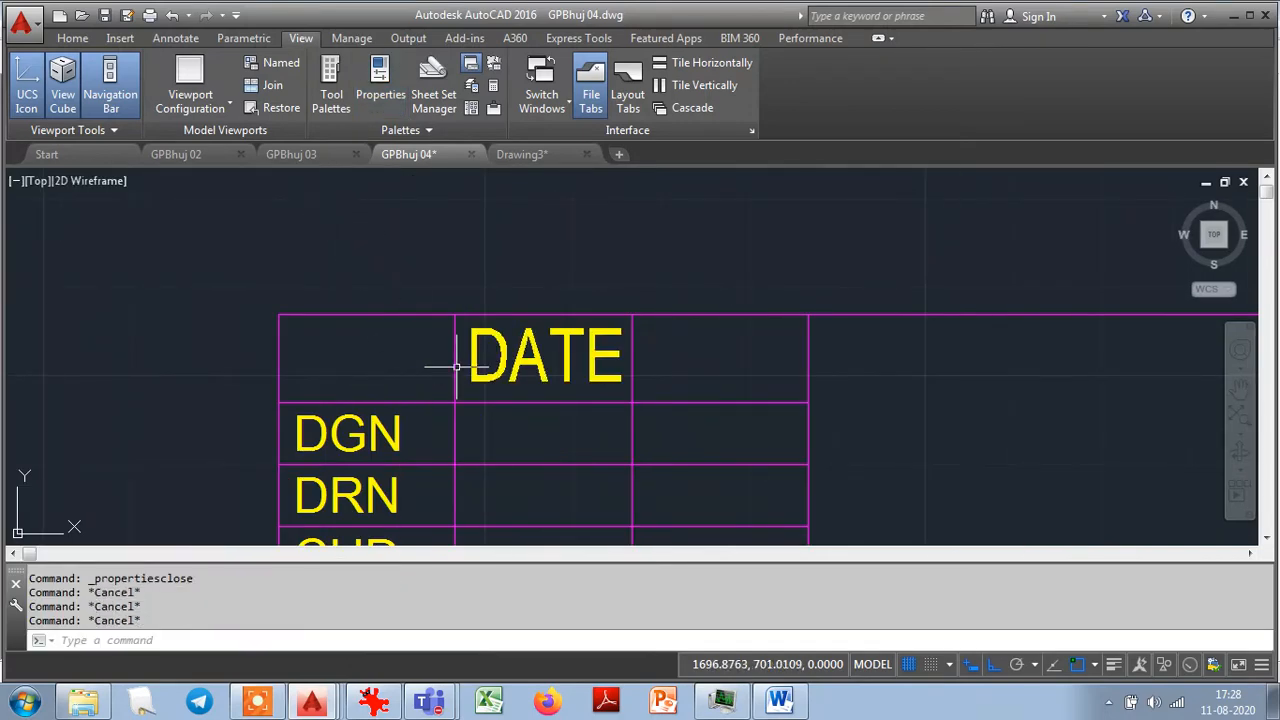
Copy DATE from its cell's upper-left corner to the upper-left corner of the neighbouring third cell in the top row.
left_click(73, 39)
left_click(231, 85)
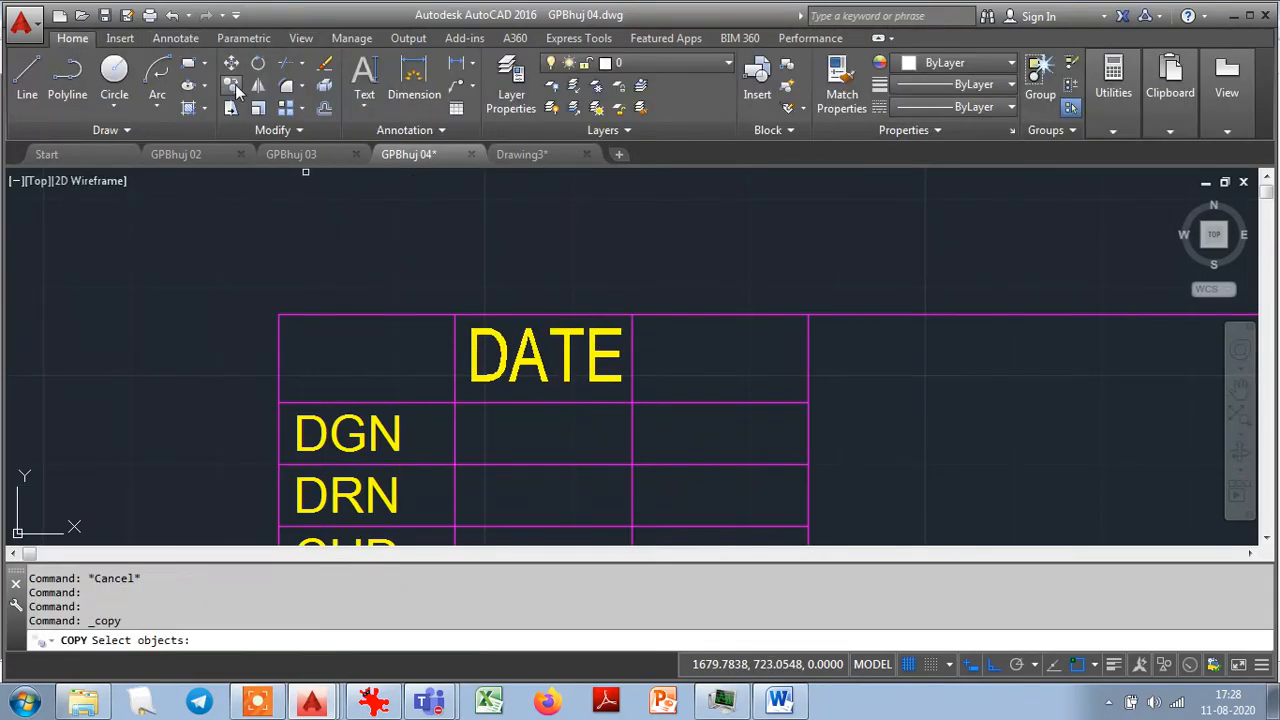
left_click(483, 330)
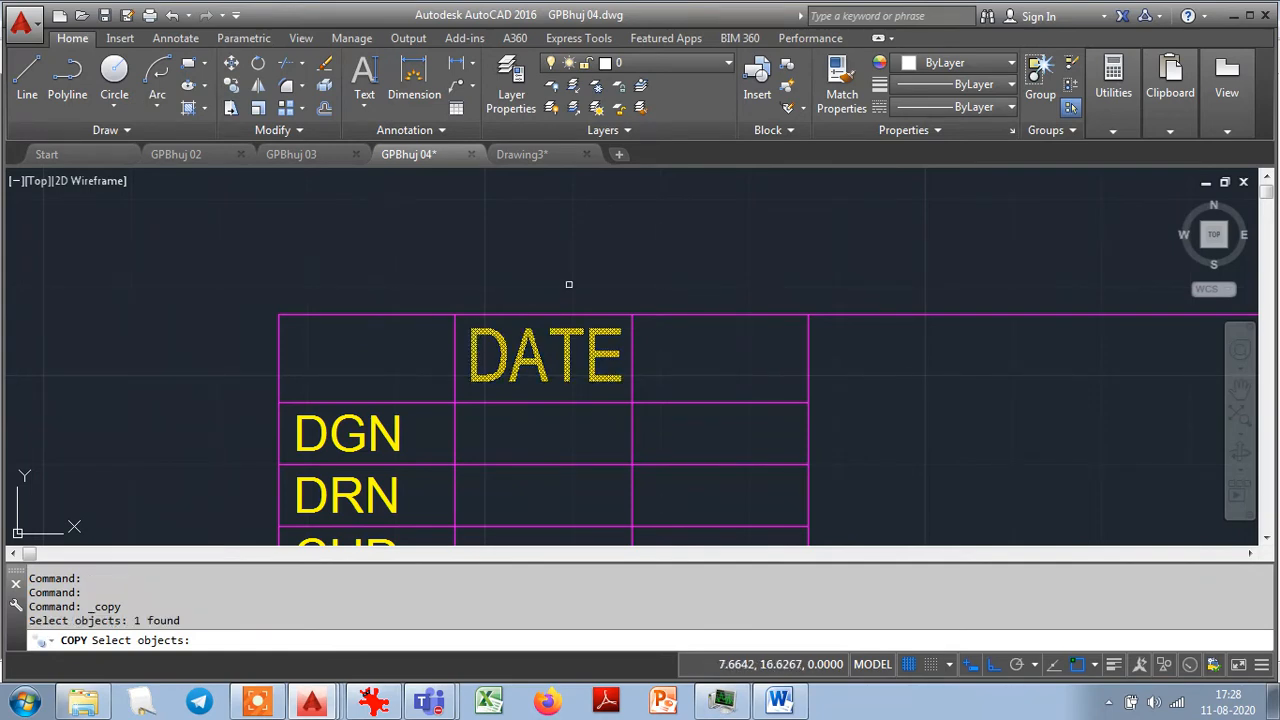
key("Return")
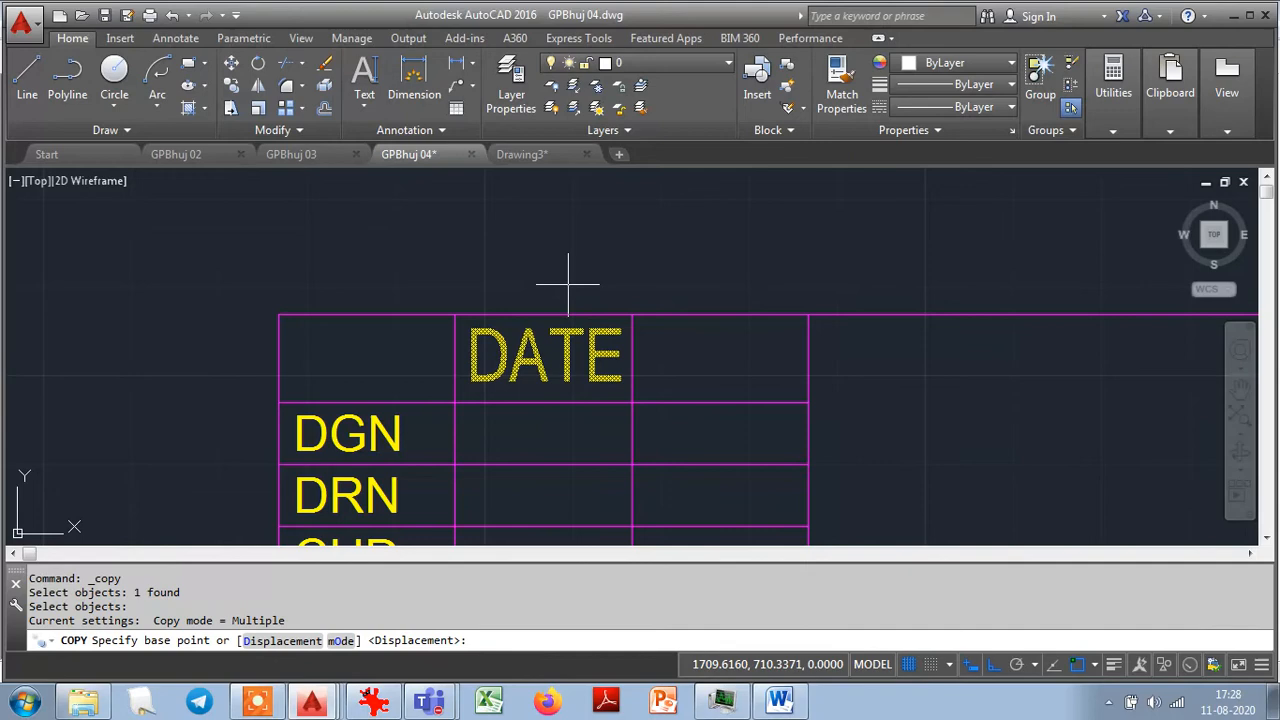
left_click(454, 313)
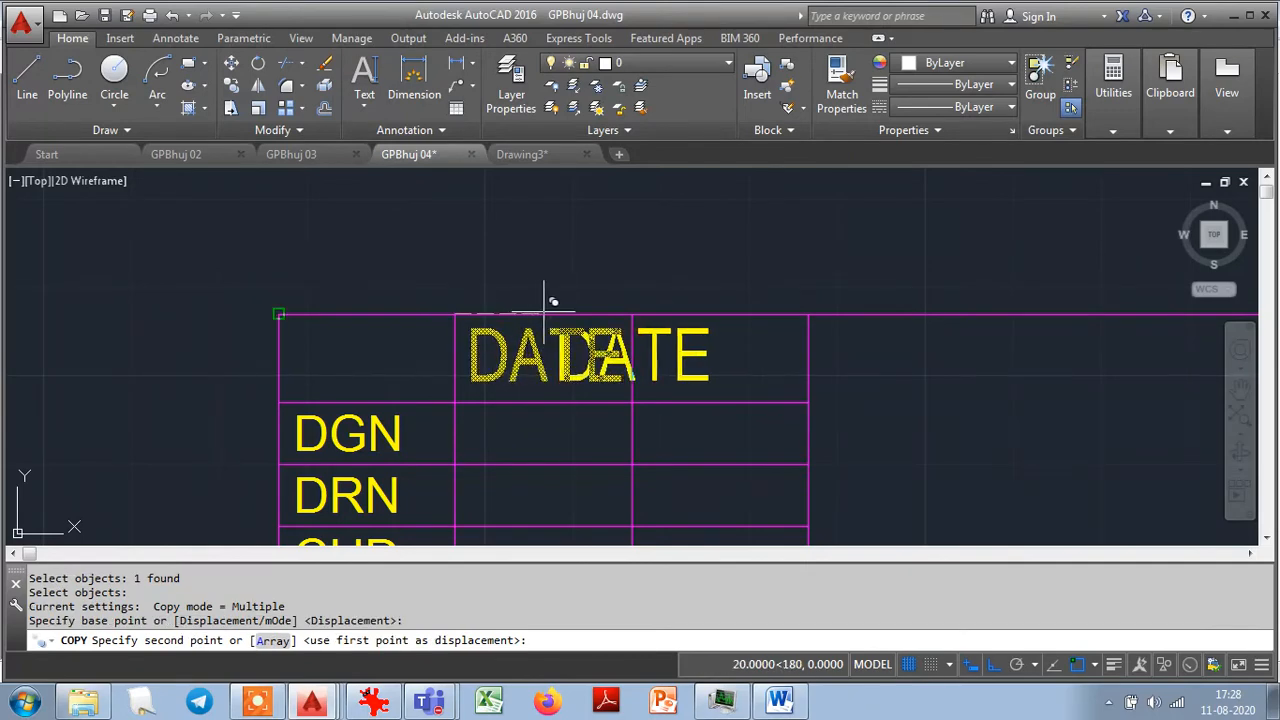
left_click(632, 313)
key("Escape")
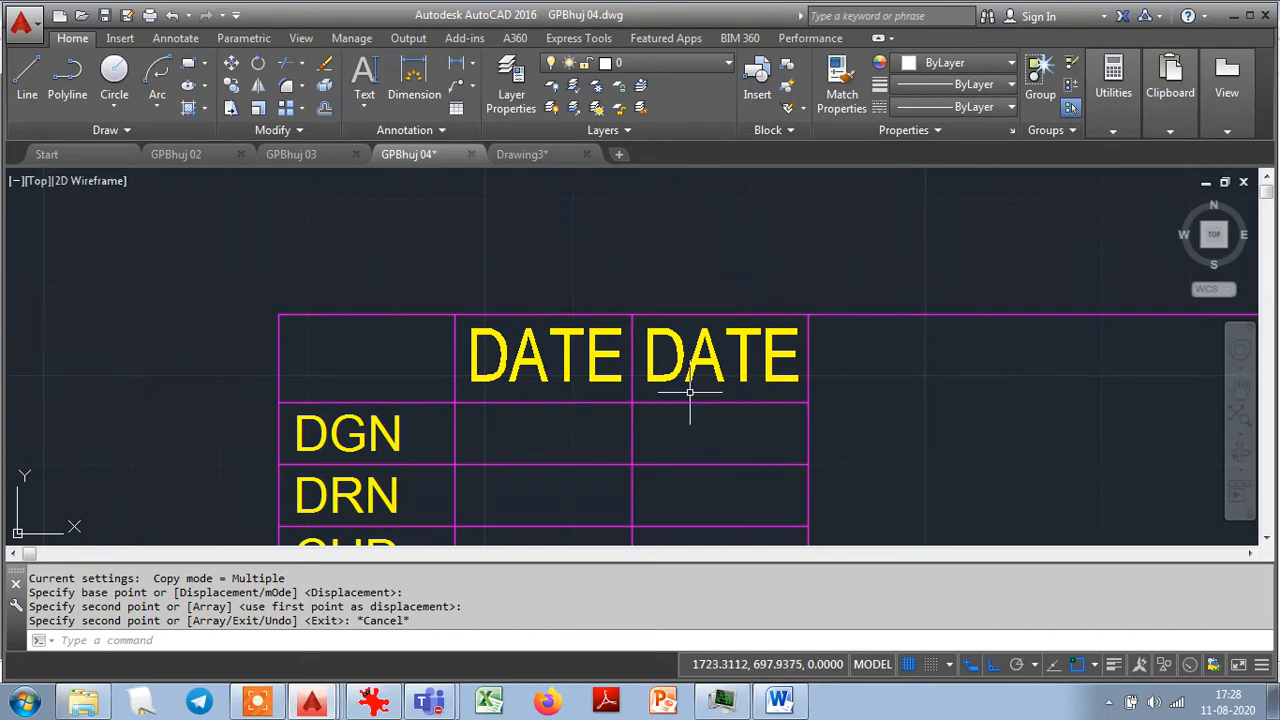
Check the reference image and change the DATE copy in the third cell of the top row to SIGN.
key("alt+Tab")
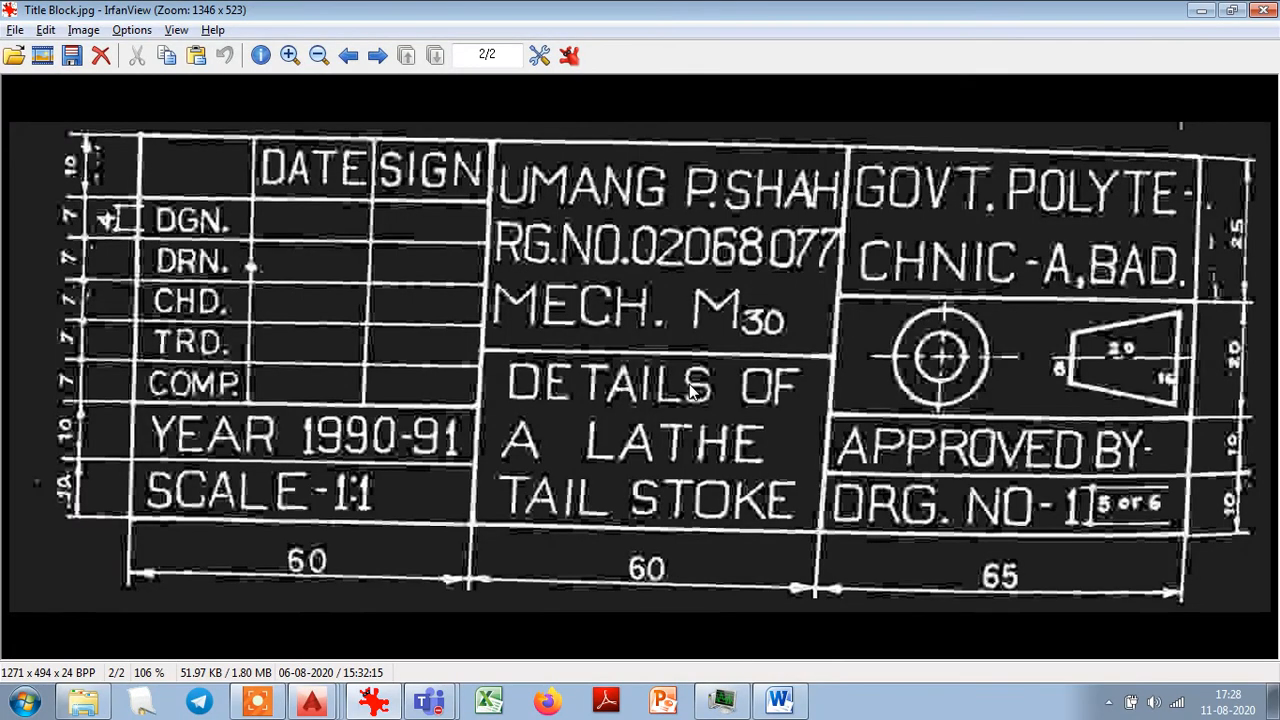
key("alt+Tab")
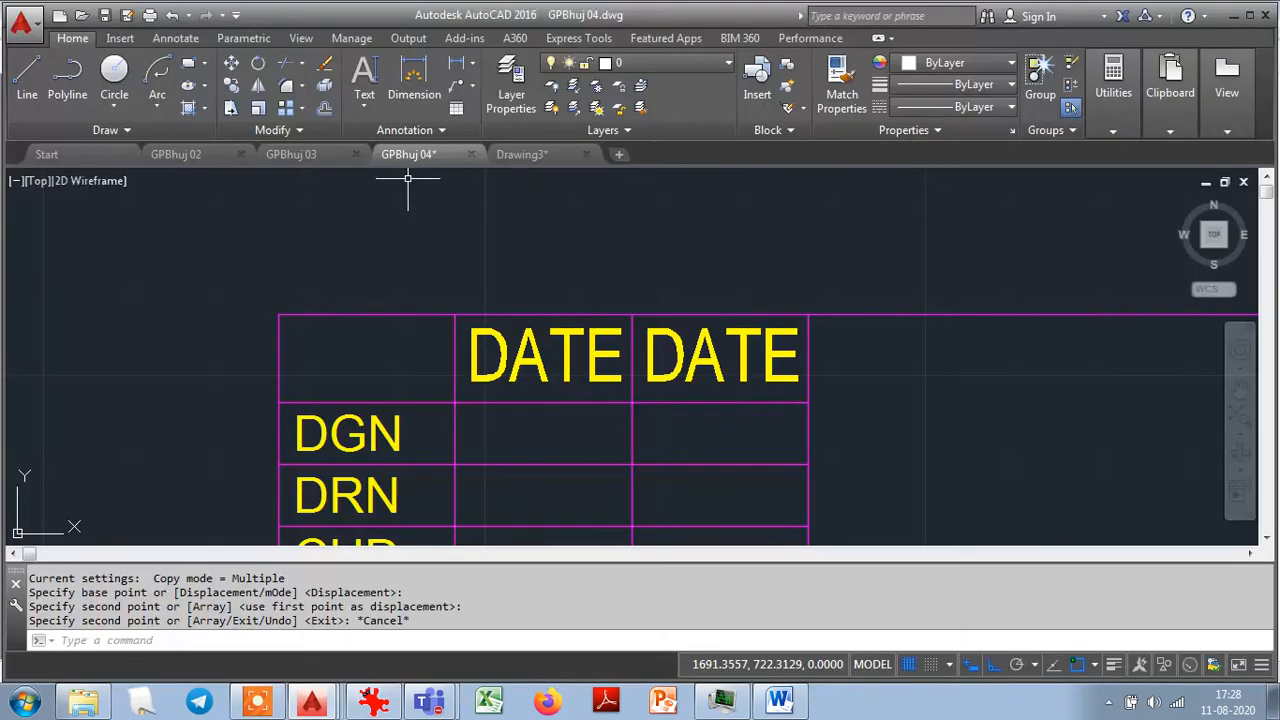
double_click(747, 352)
type("S")
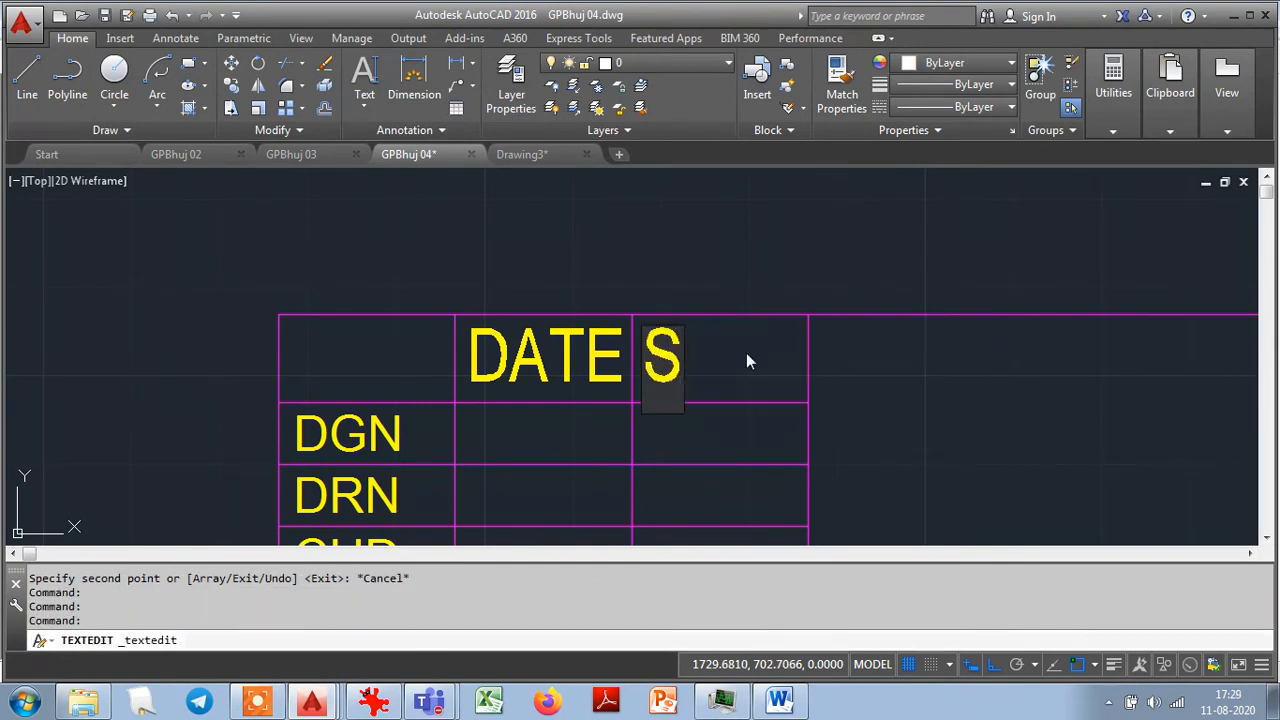
type("IGN")
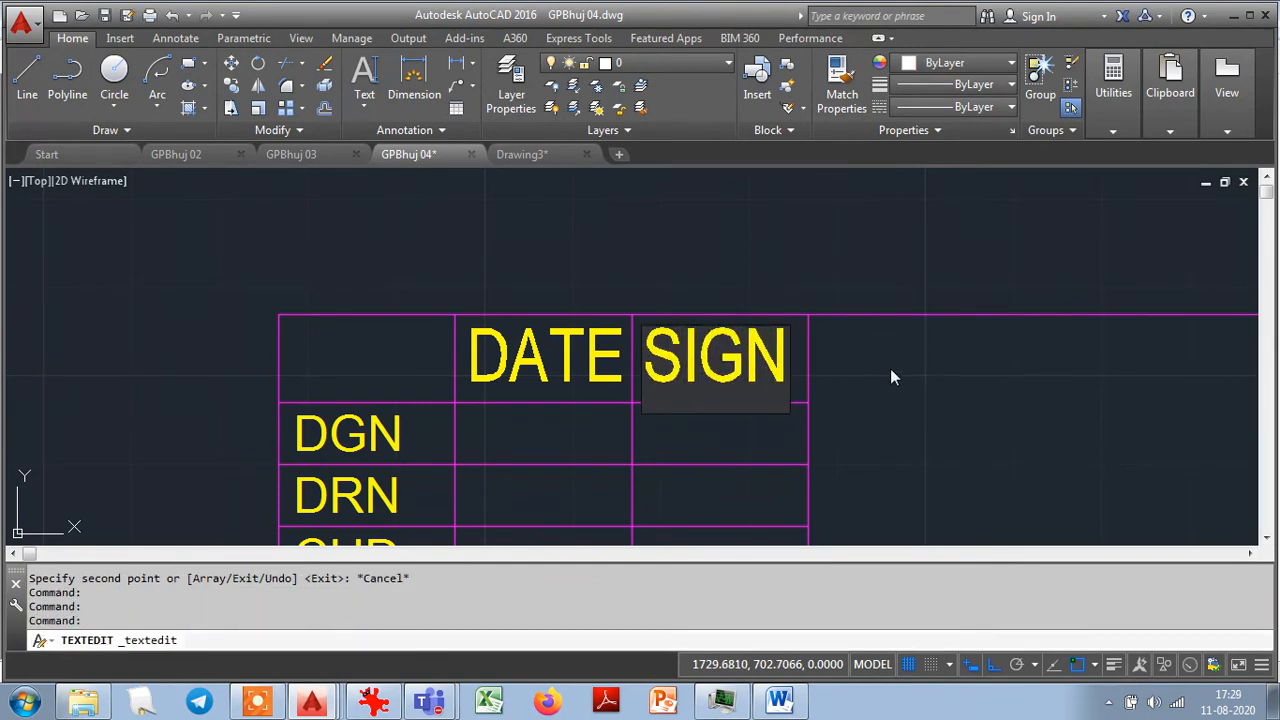
left_click(931, 358)
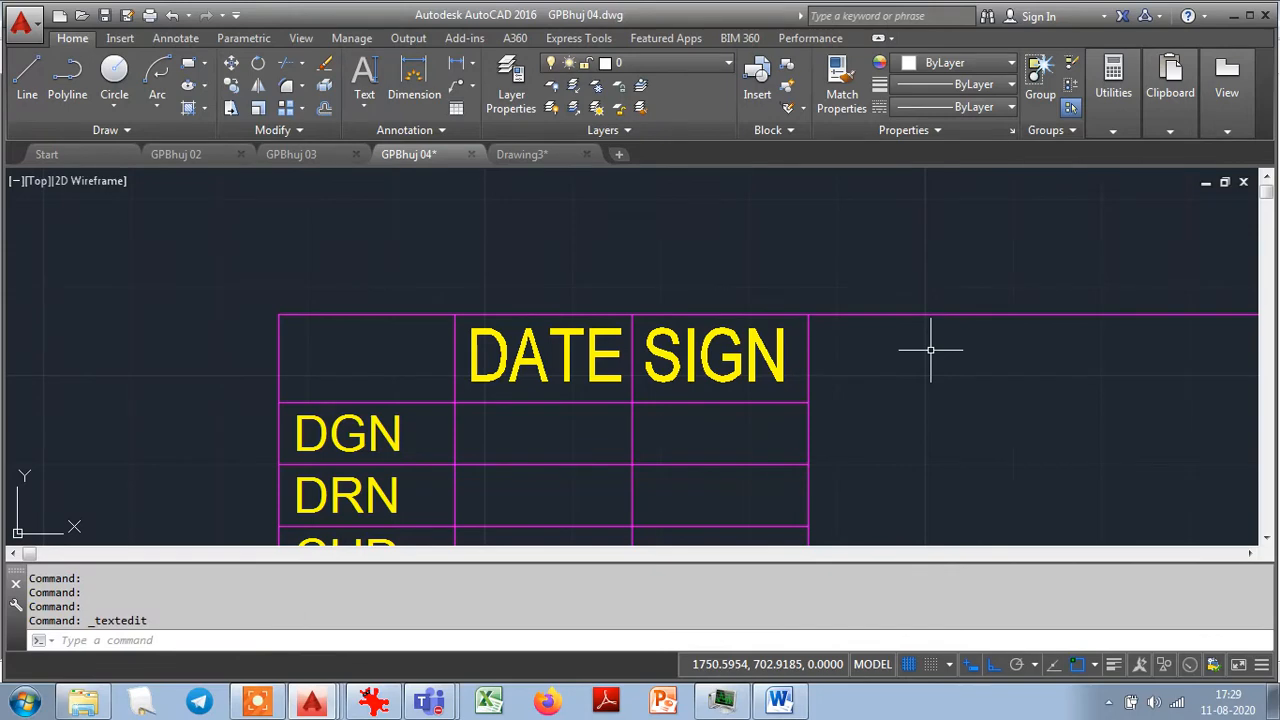
Redisplay the navigation bar and fit the whole title block in the view.
scroll(931, 350, "down", 2)
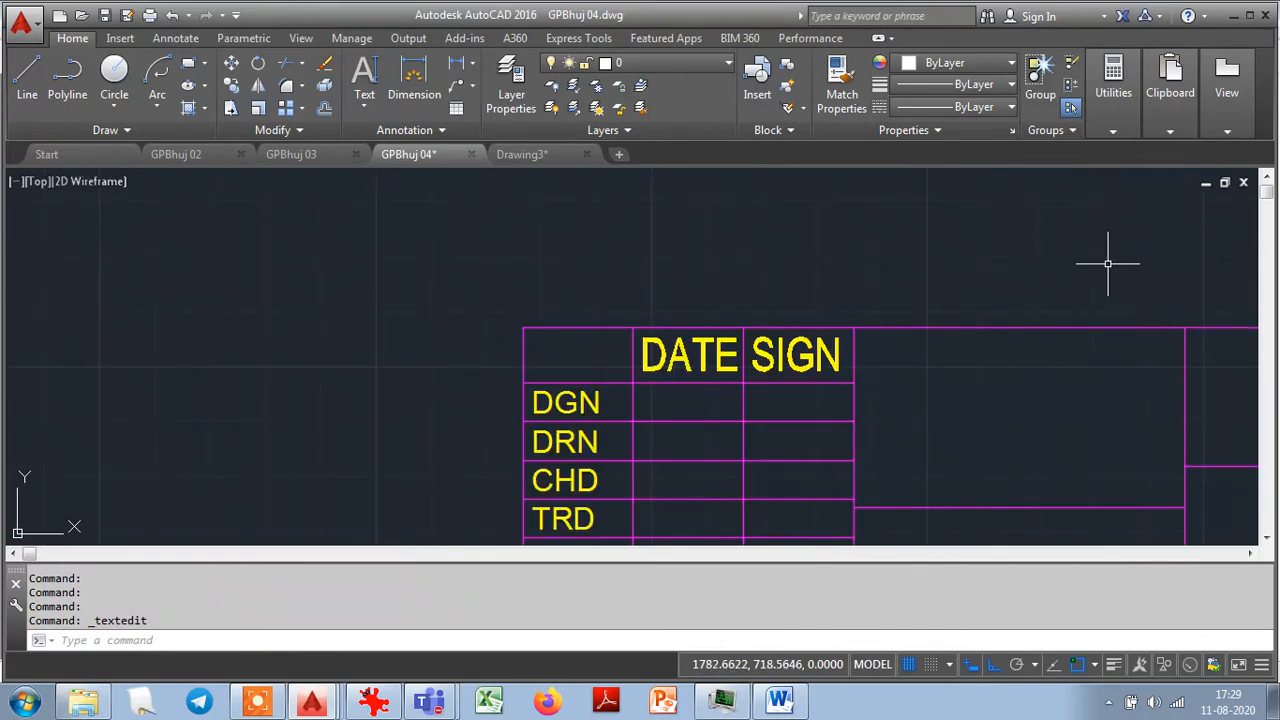
left_click(301, 39)
left_click(100, 84)
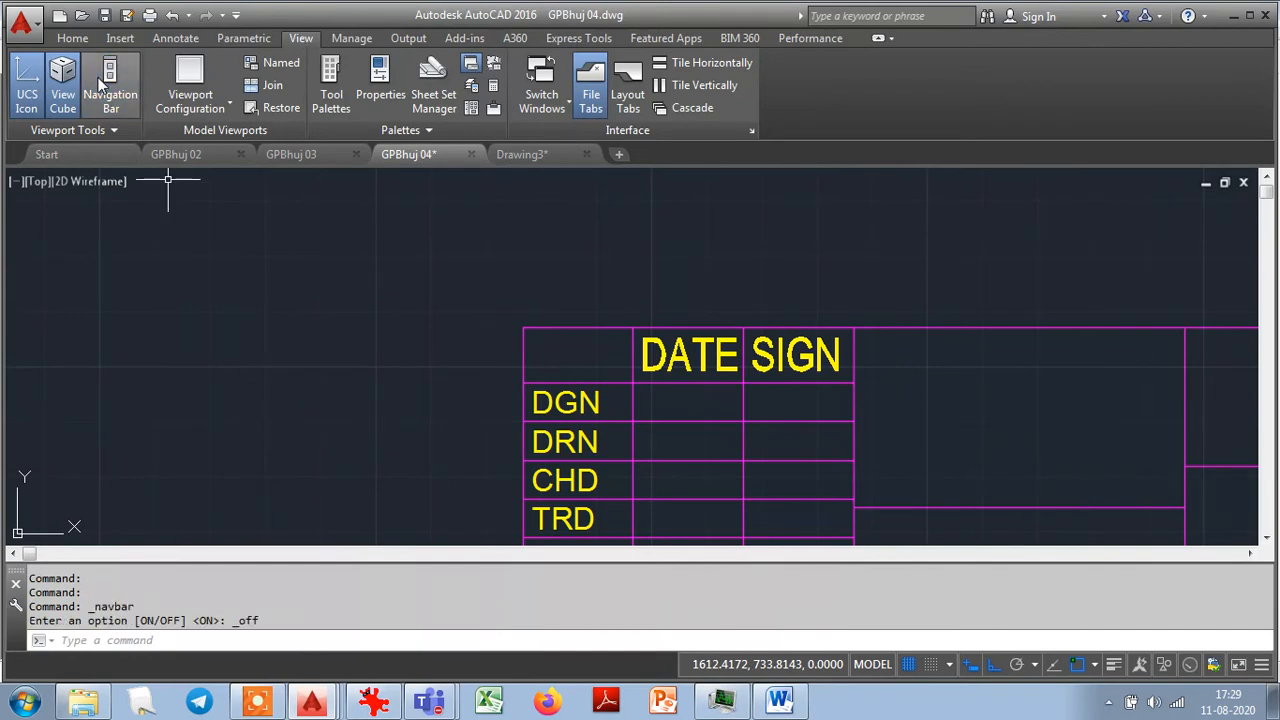
left_click(100, 84)
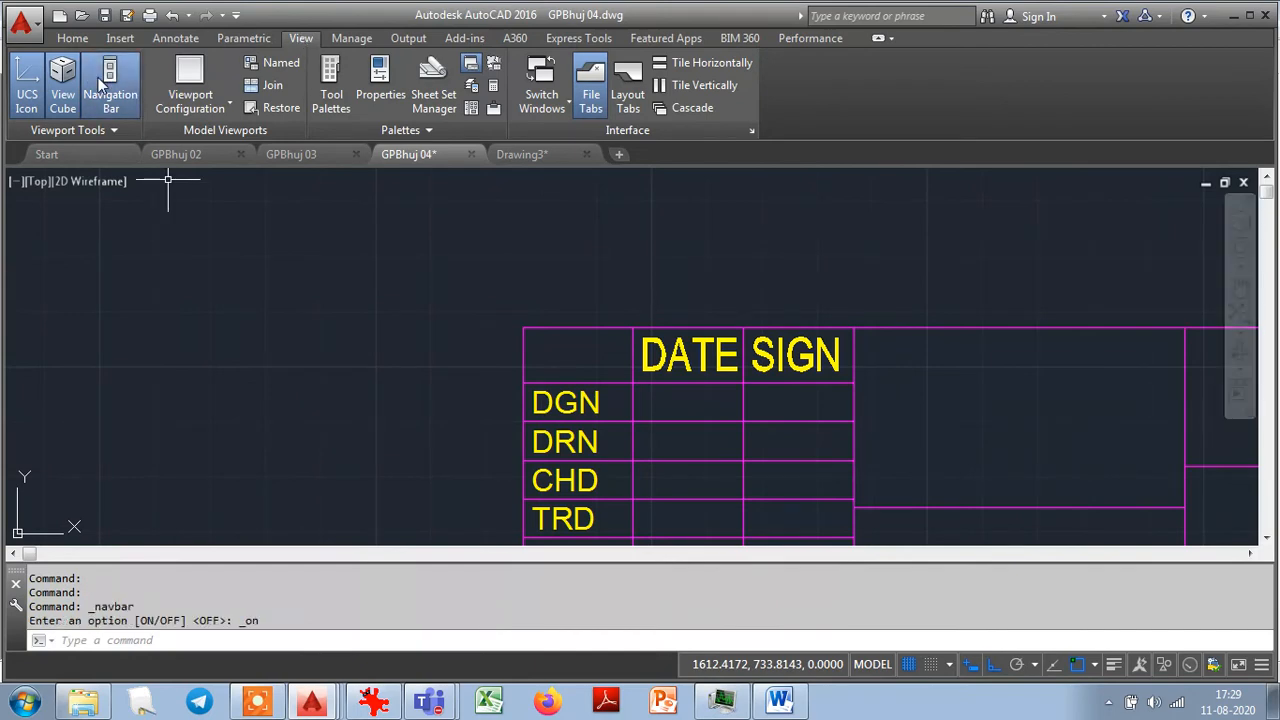
left_click(1240, 320)
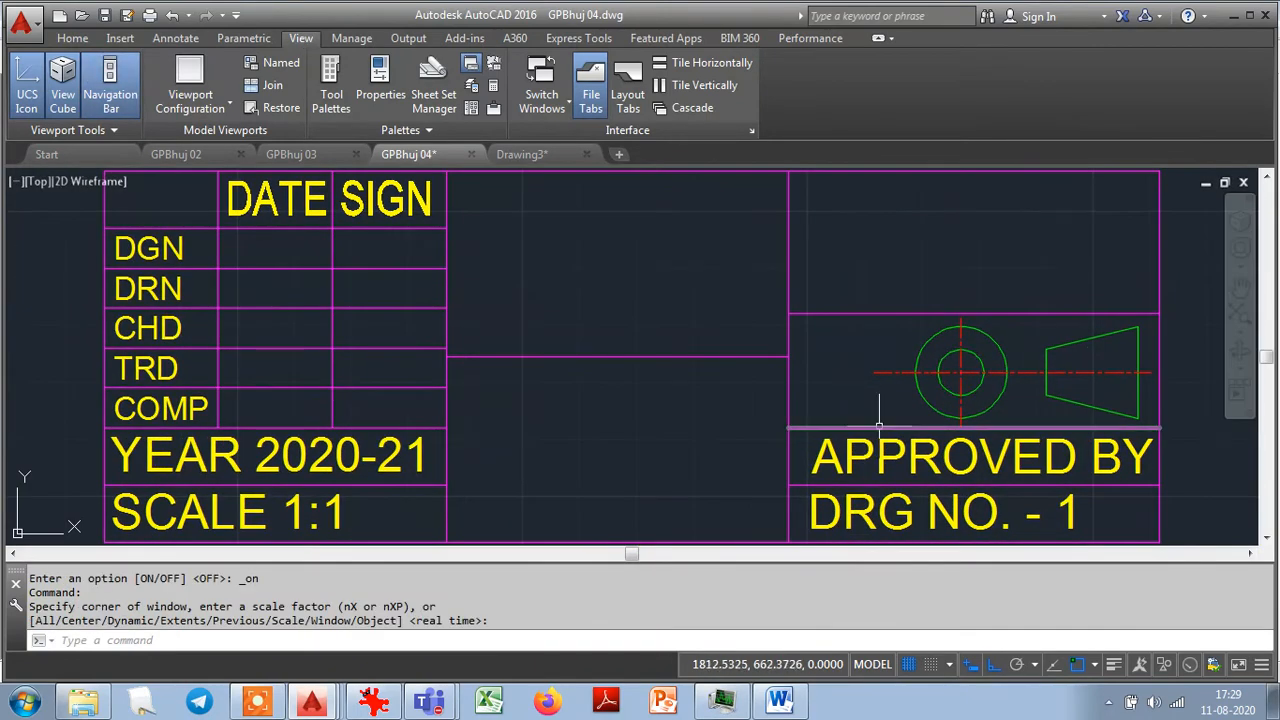
key("Escape")
key("Escape")
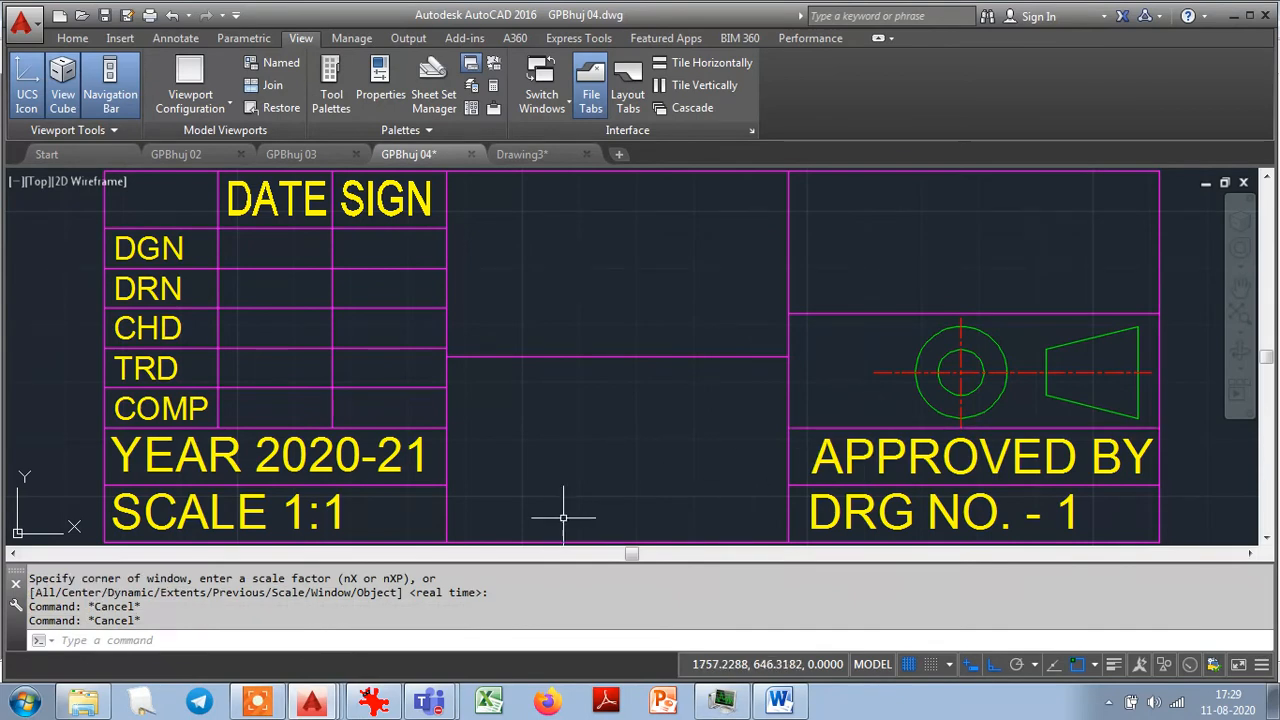
Check the reference image and copy APPROVED BY twice into the empty cell above the projection symbol, one copy directly above the other.
key("alt+Tab")
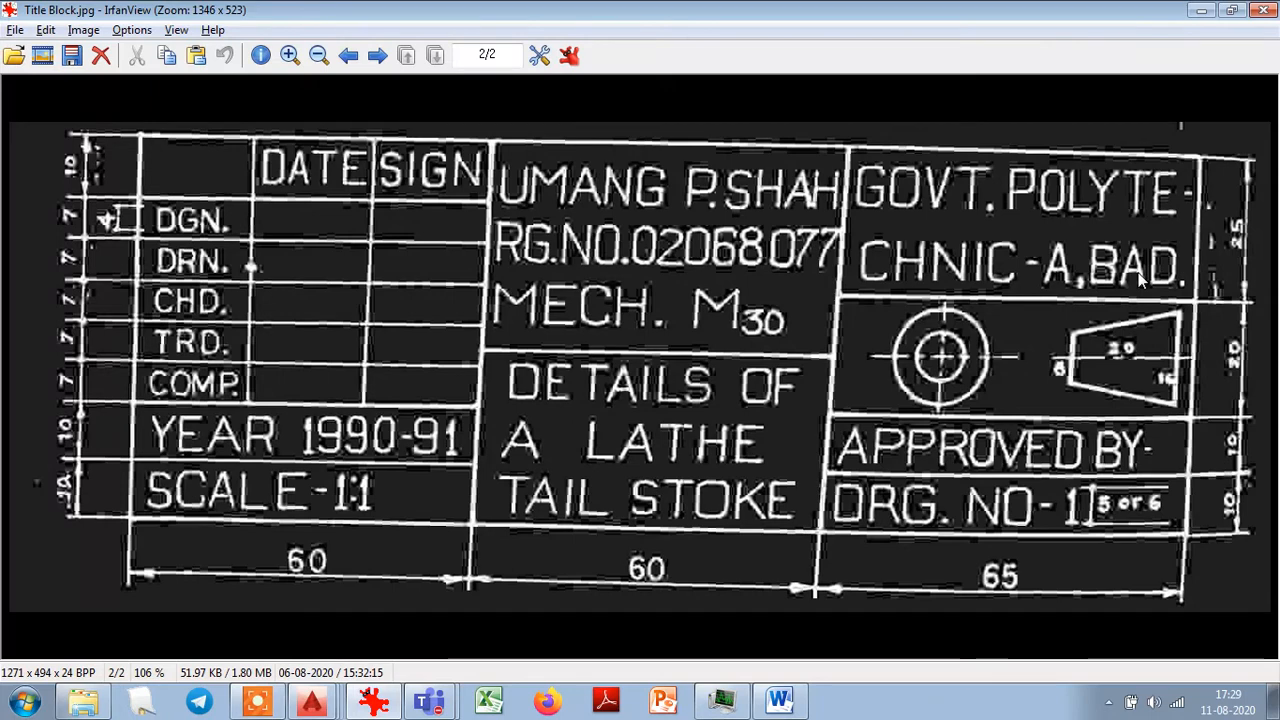
key("alt+Tab")
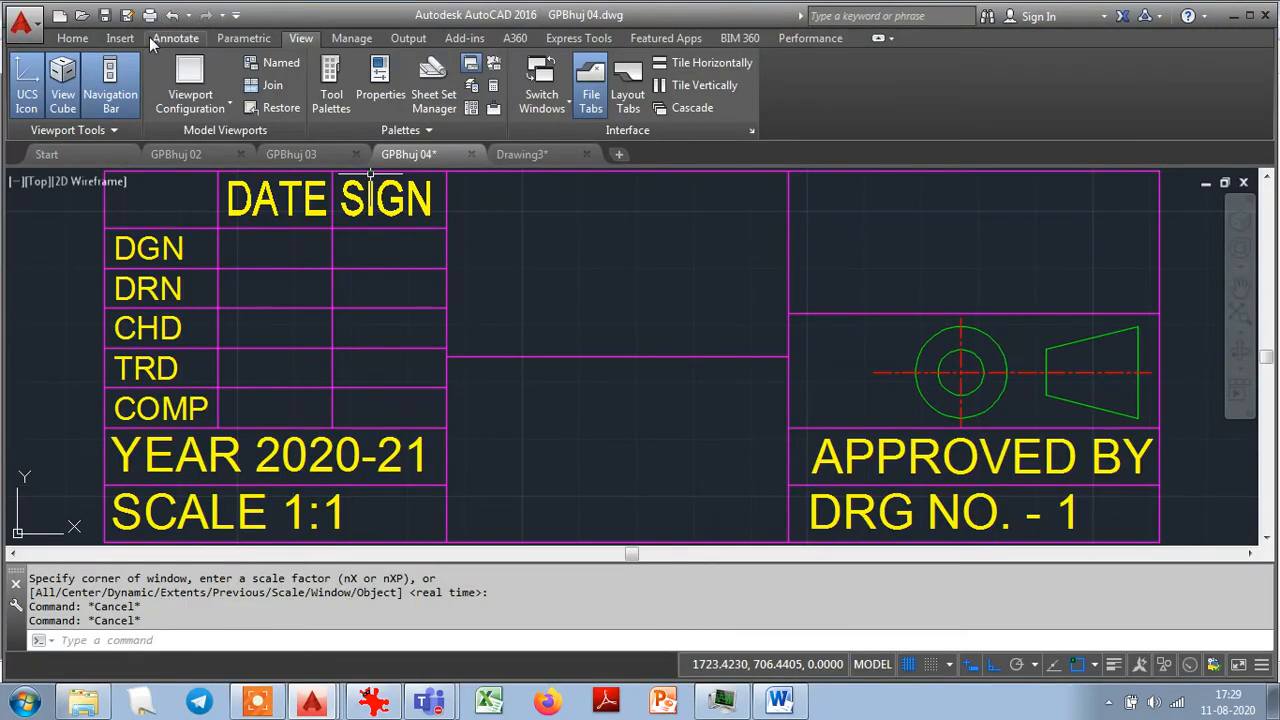
left_click(80, 40)
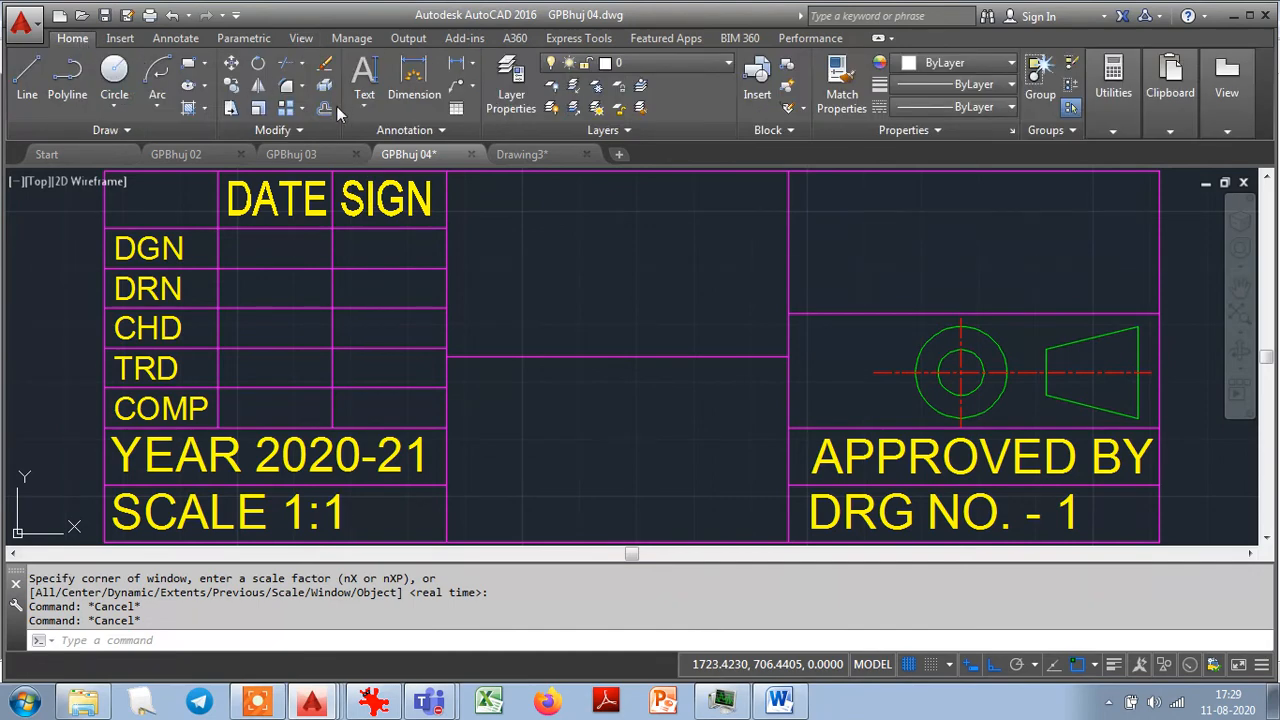
left_click(890, 456)
key("Return")
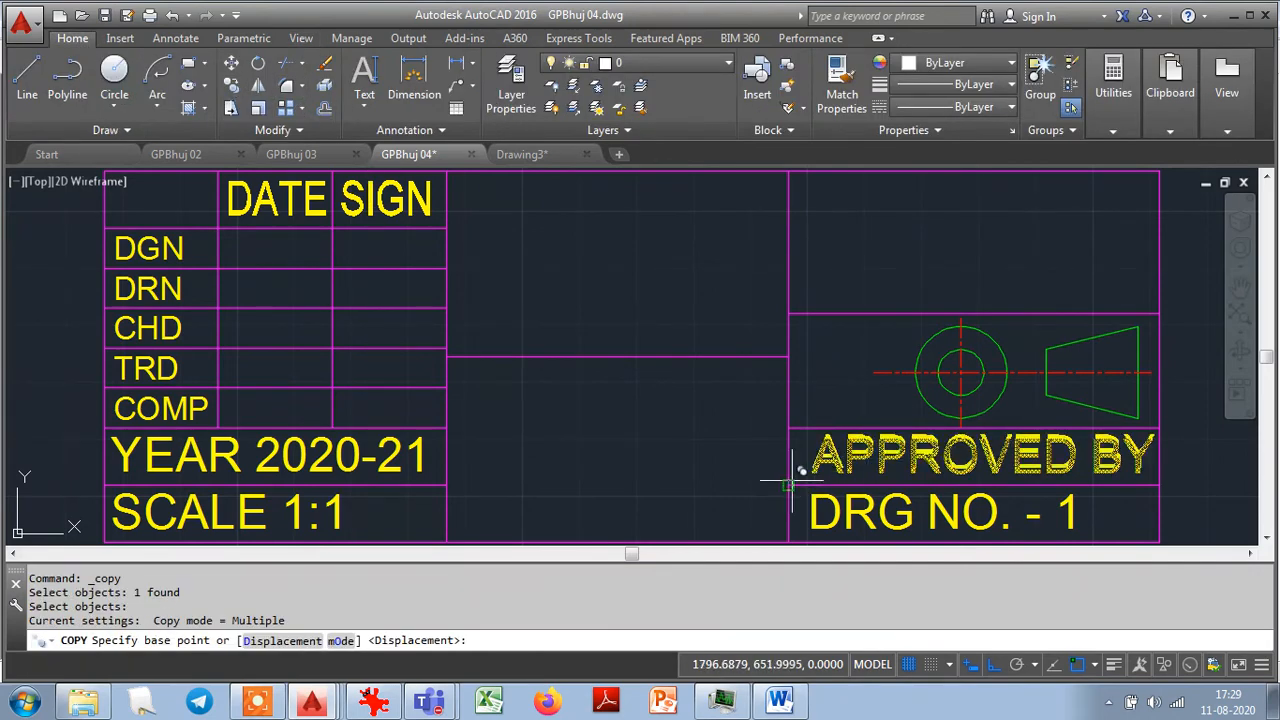
left_click(789, 484)
left_click(789, 313)
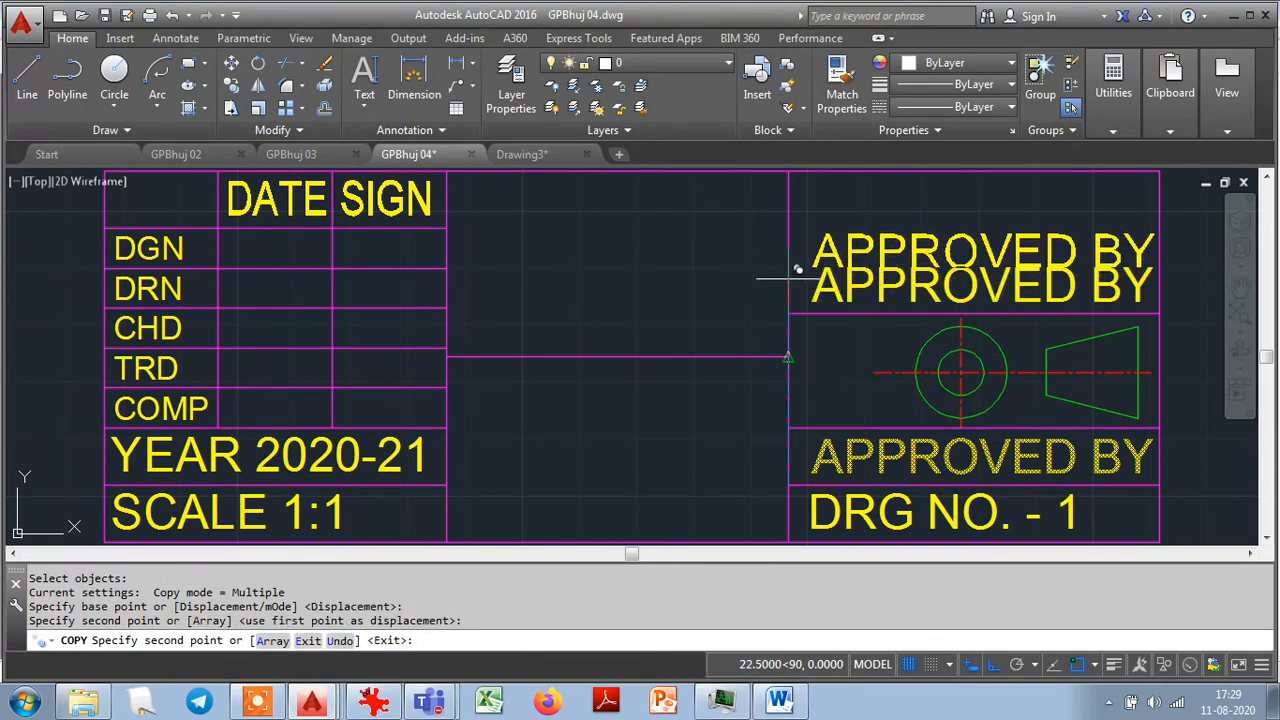
left_click(755, 229)
key("Escape")
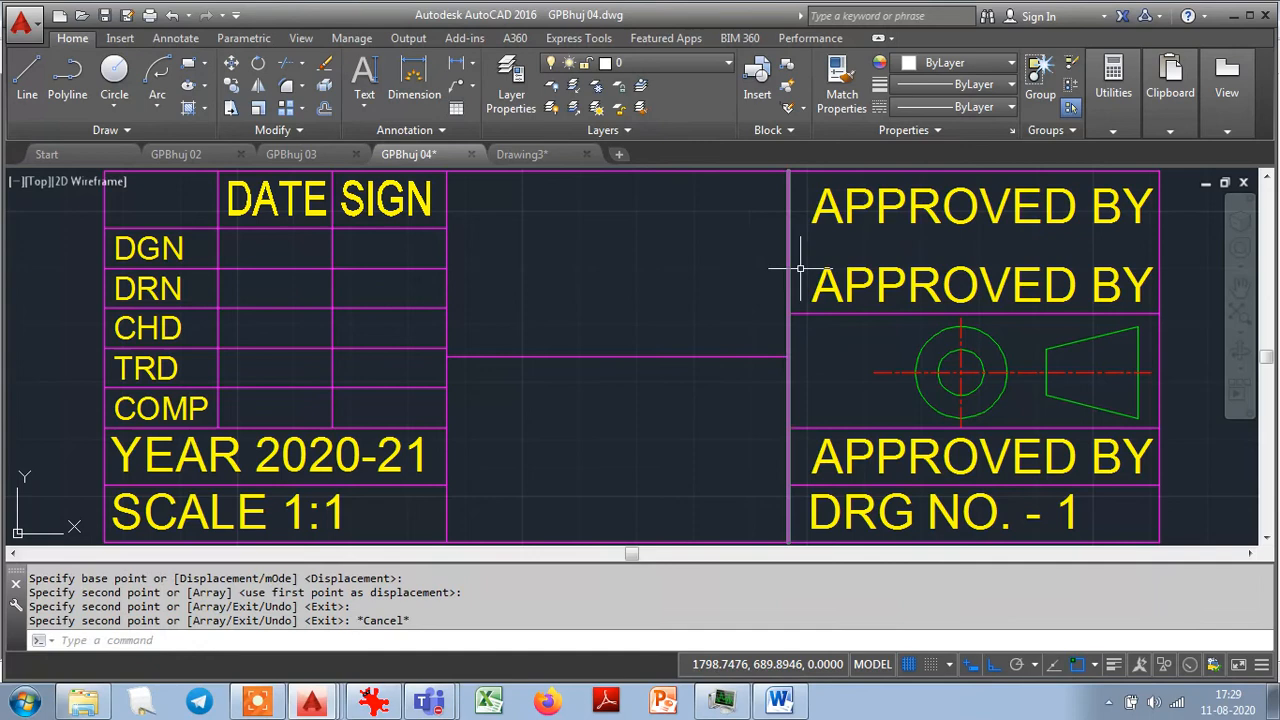
Change the upper APPROVED BY copy above the projection symbol to GOVT. POLY.
double_click(882, 228)
type("GOVT.")
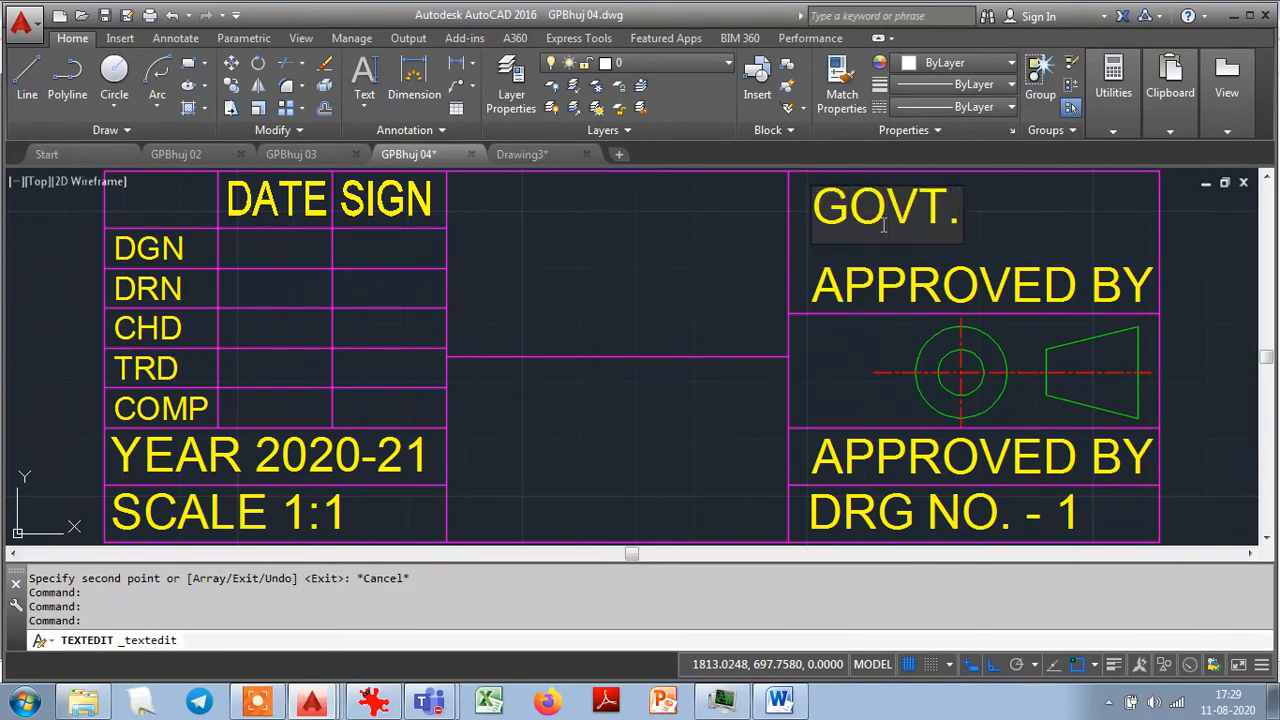
type(" POLY")
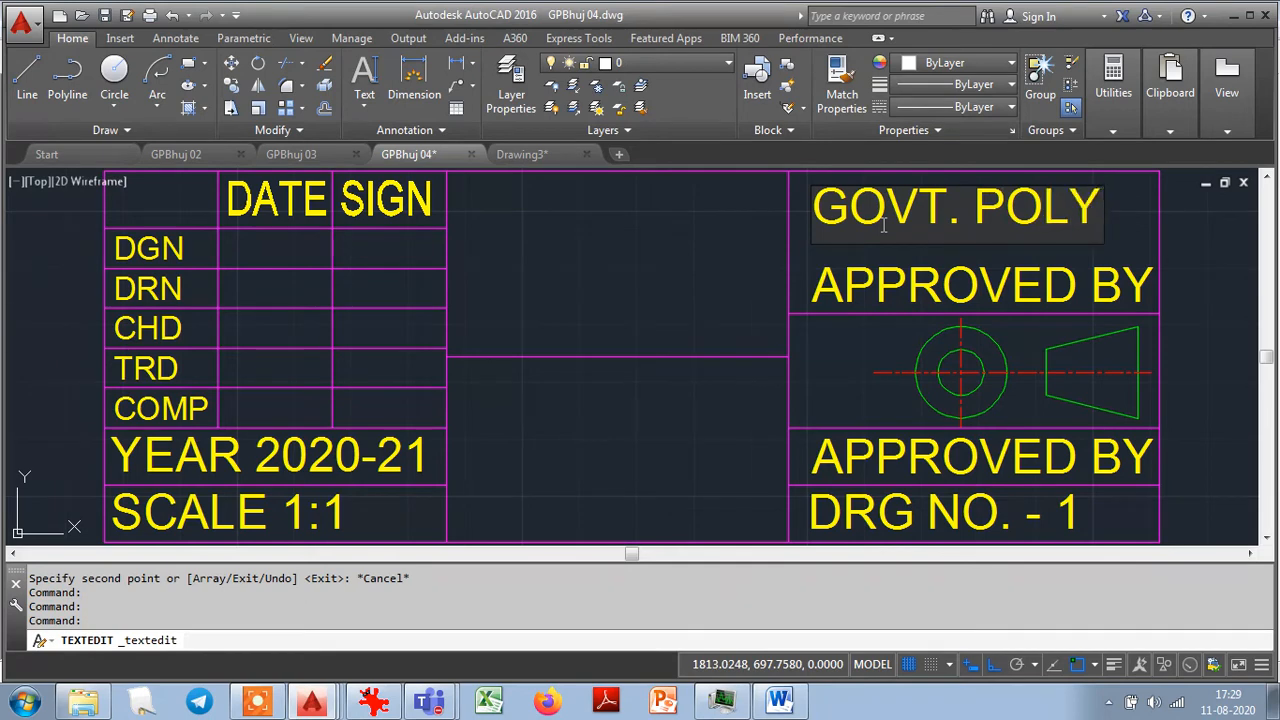
type(".")
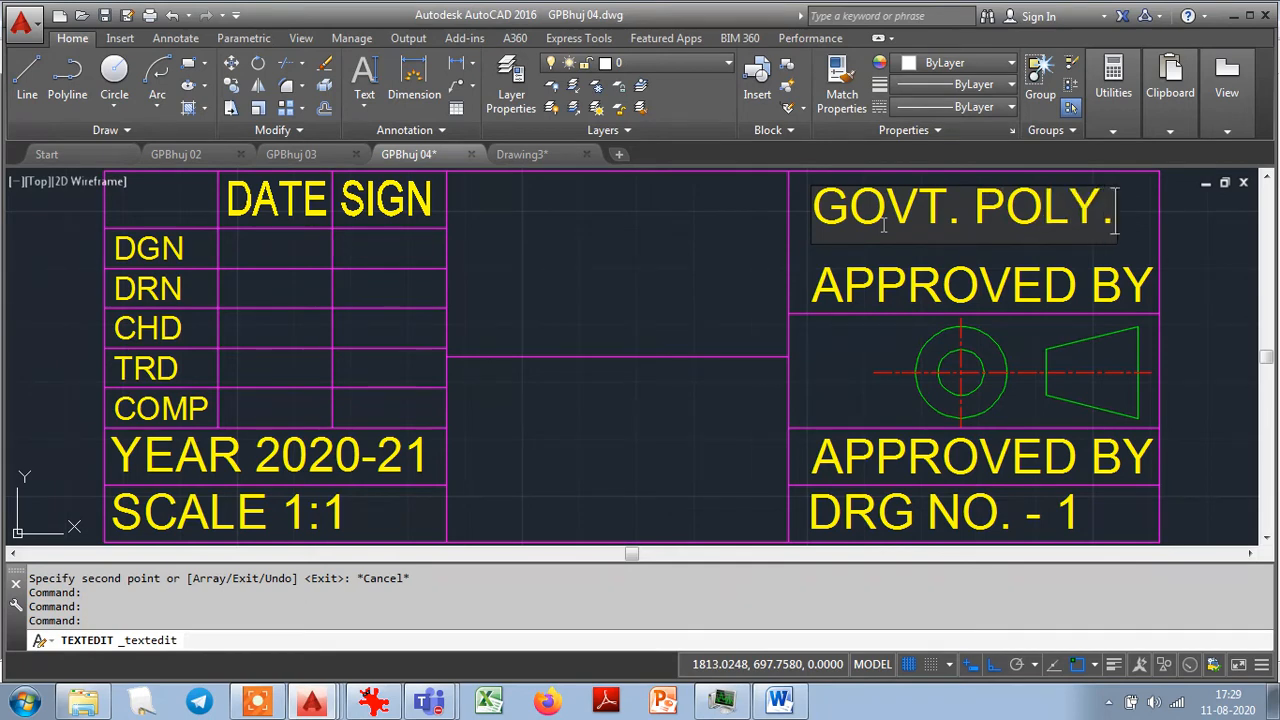
left_click(918, 271)
Change the lower APPROVED BY copy above the projection symbol to BHUJ, followed by a hyphen and the city's postal code.
double_click(917, 265)
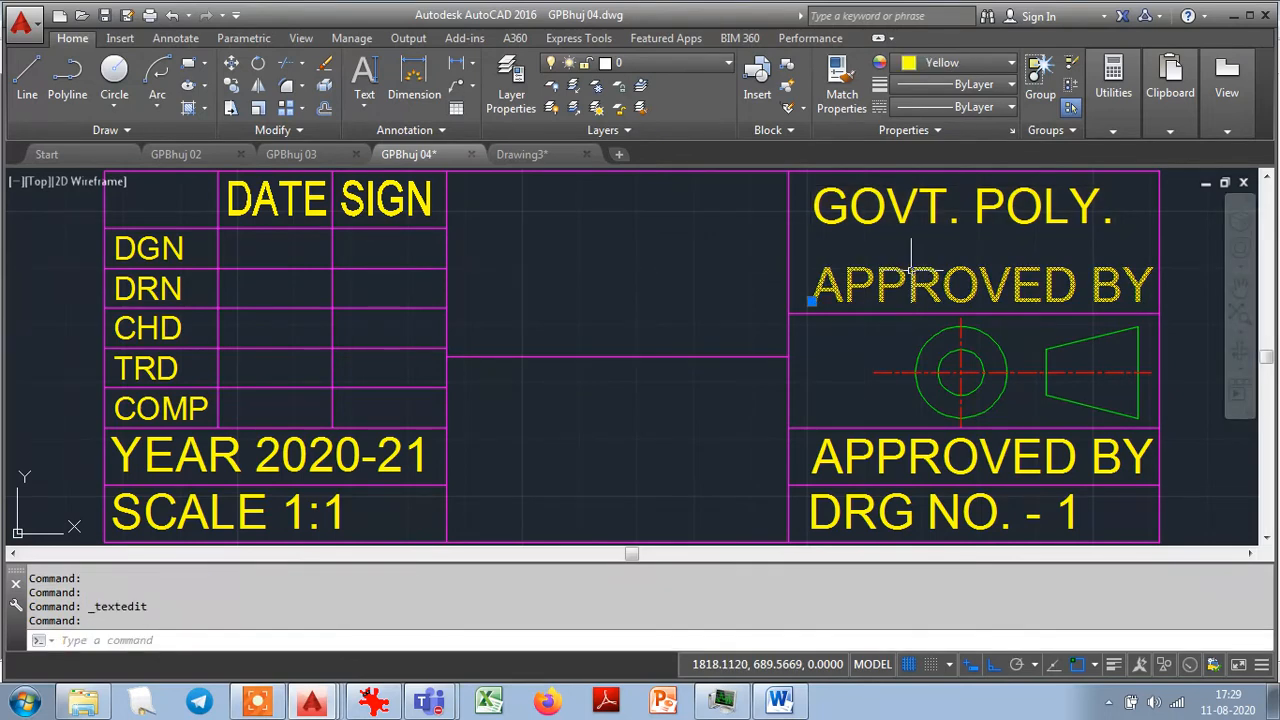
type("BHUJ")
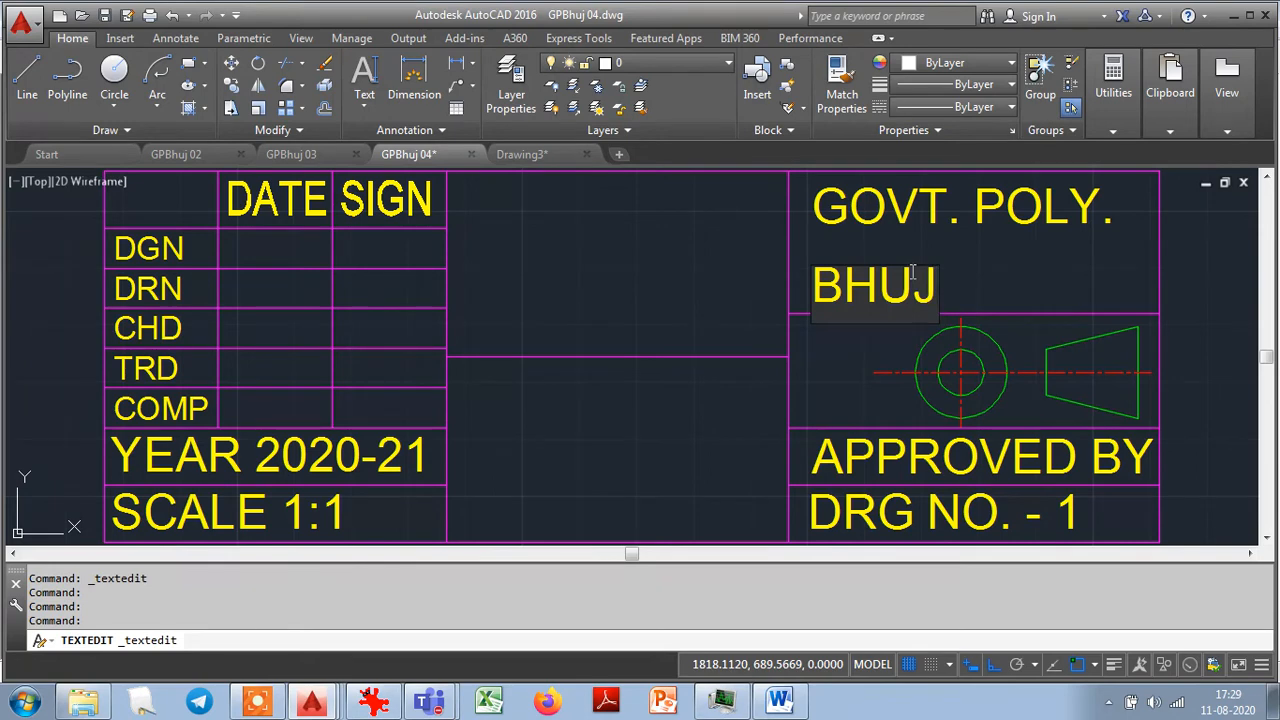
type("-370001")
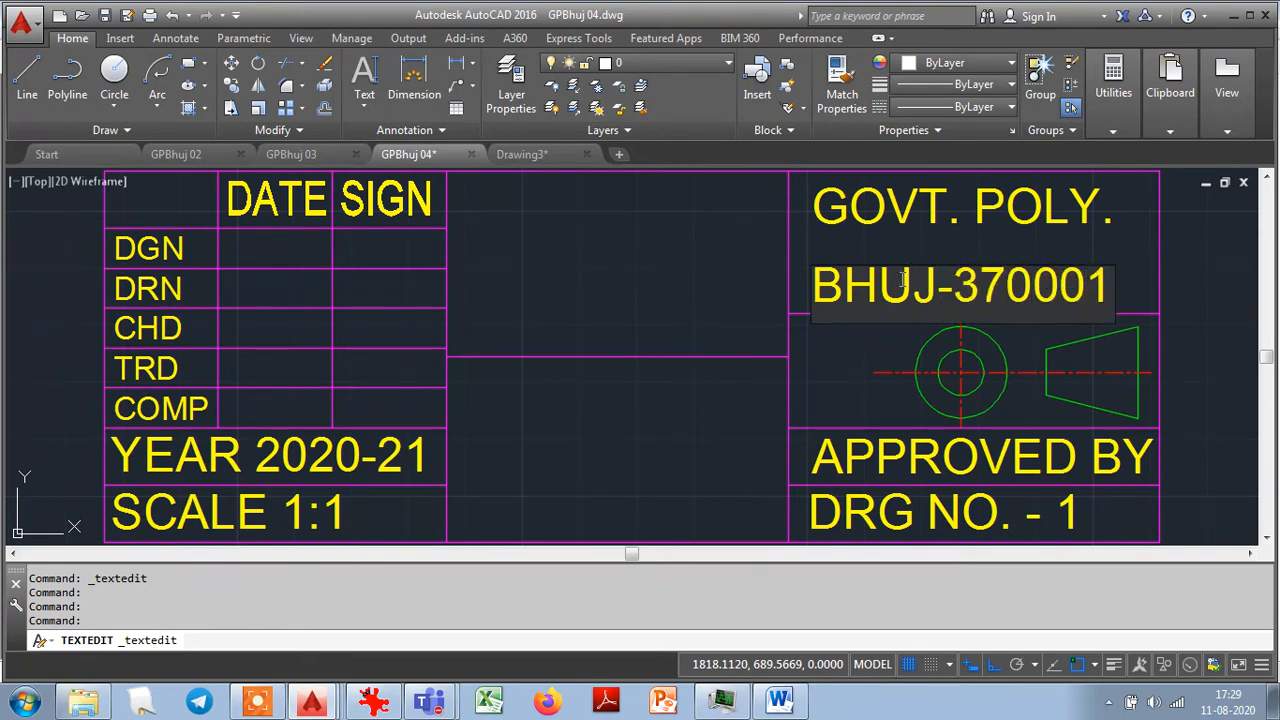
left_click(708, 468)
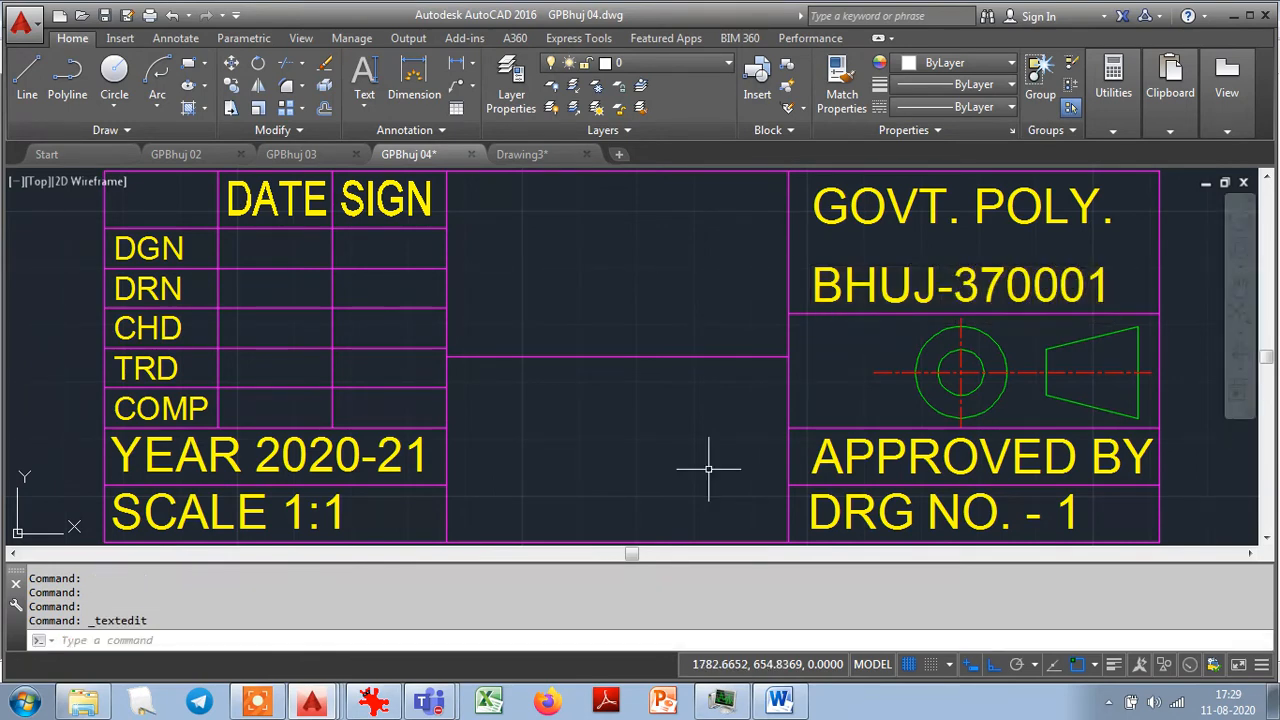
Move the BHUJ line slightly up within its cell, closer to the GOVT. POLY. line.
type("m")
key("Return")
left_click(888, 280)
key("Return")
left_click(710, 278)
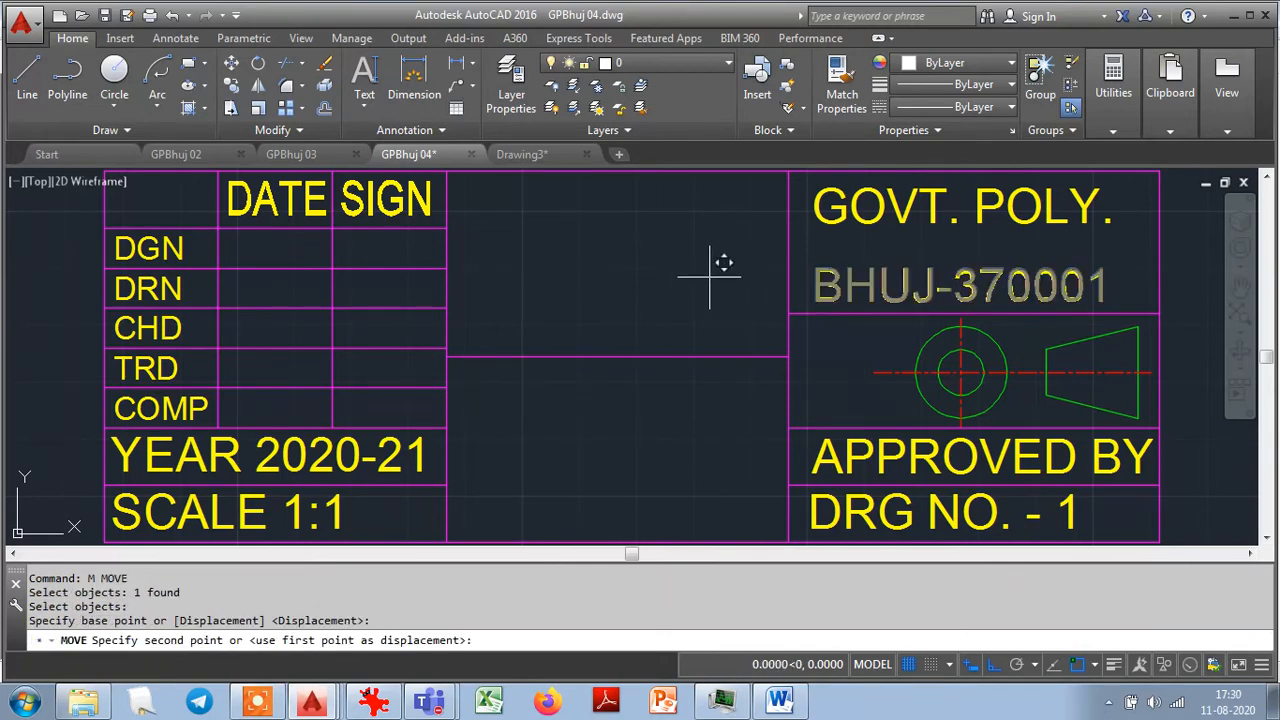
left_click(710, 261)
Move the GOVT. POLY. text slightly down so it sits just above the BHUJ line.
left_click(845, 209)
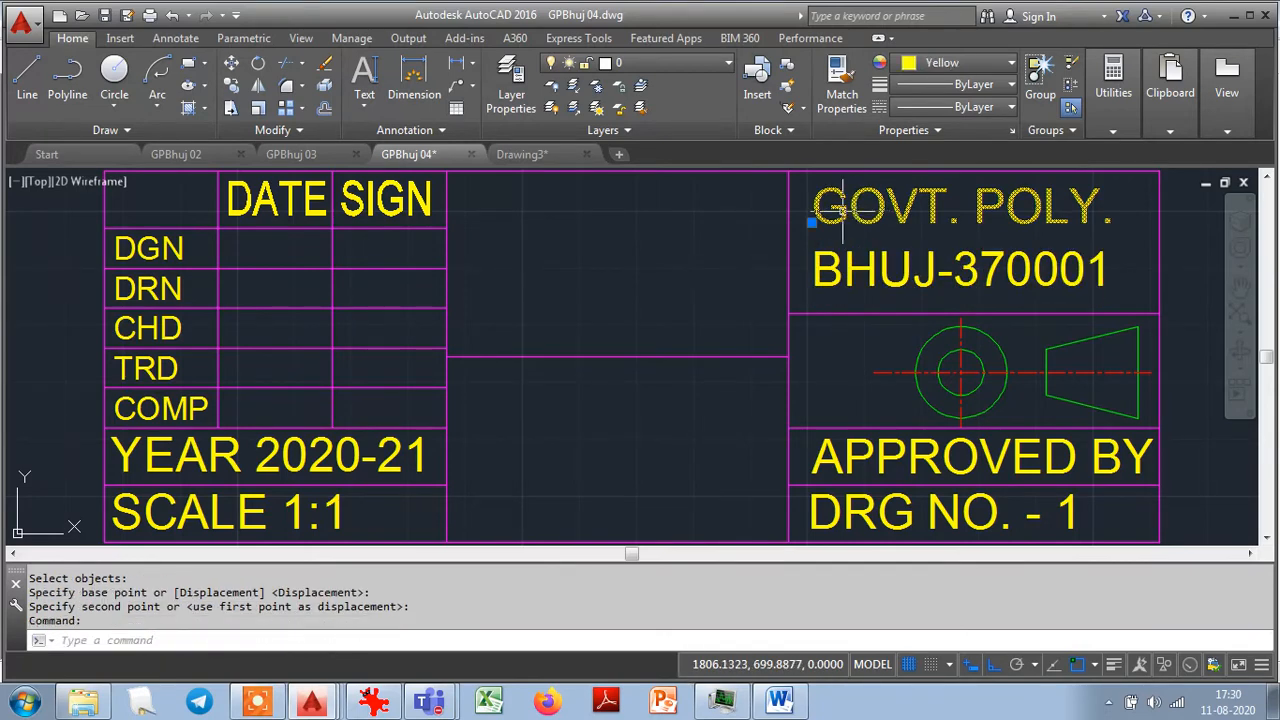
type("m")
key("Return")
left_click(680, 199)
left_click(658, 218)
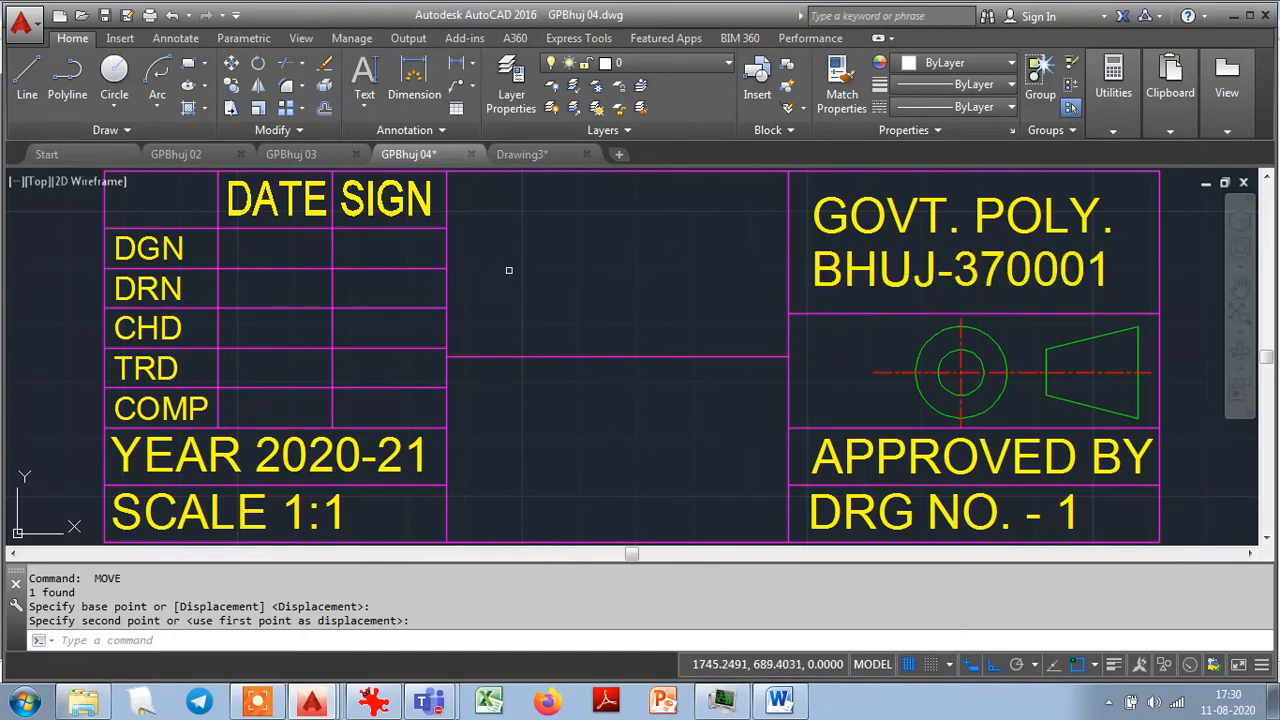
Check the reference image and copy GOVT. POLY. straight across into the empty upper middle cell of the title block.
key("alt+Tab")
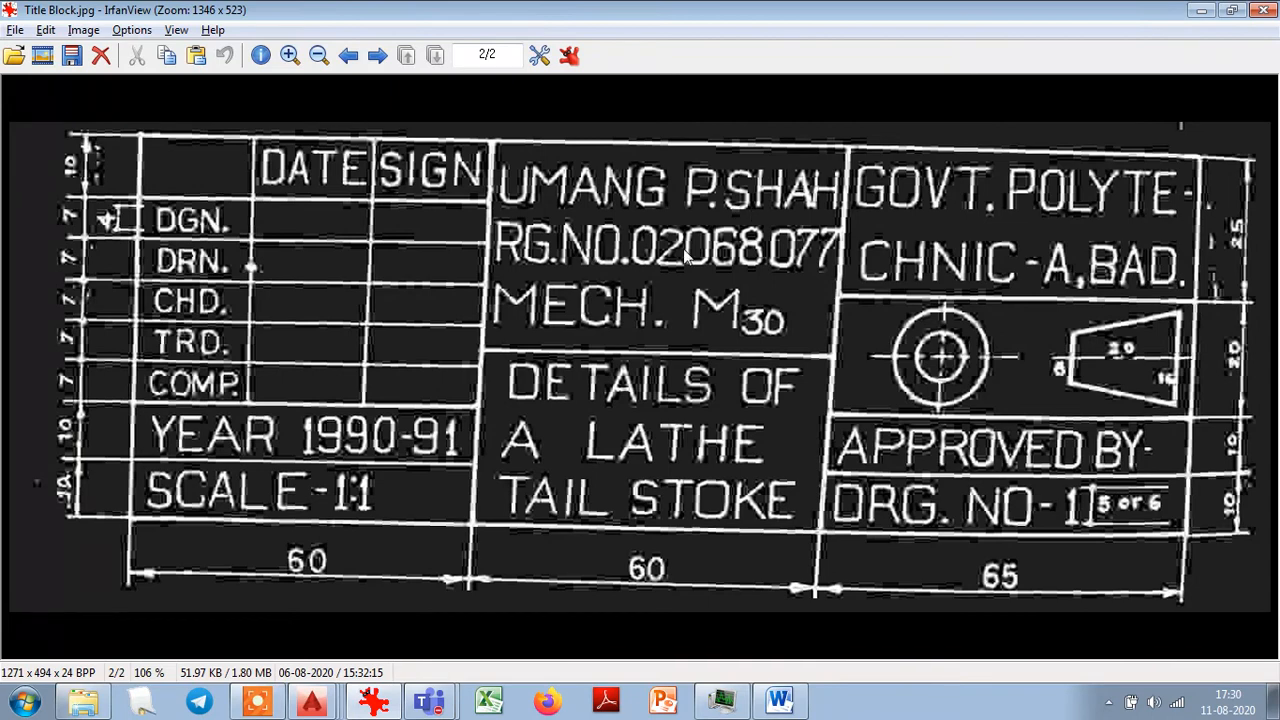
key("alt+Tab")
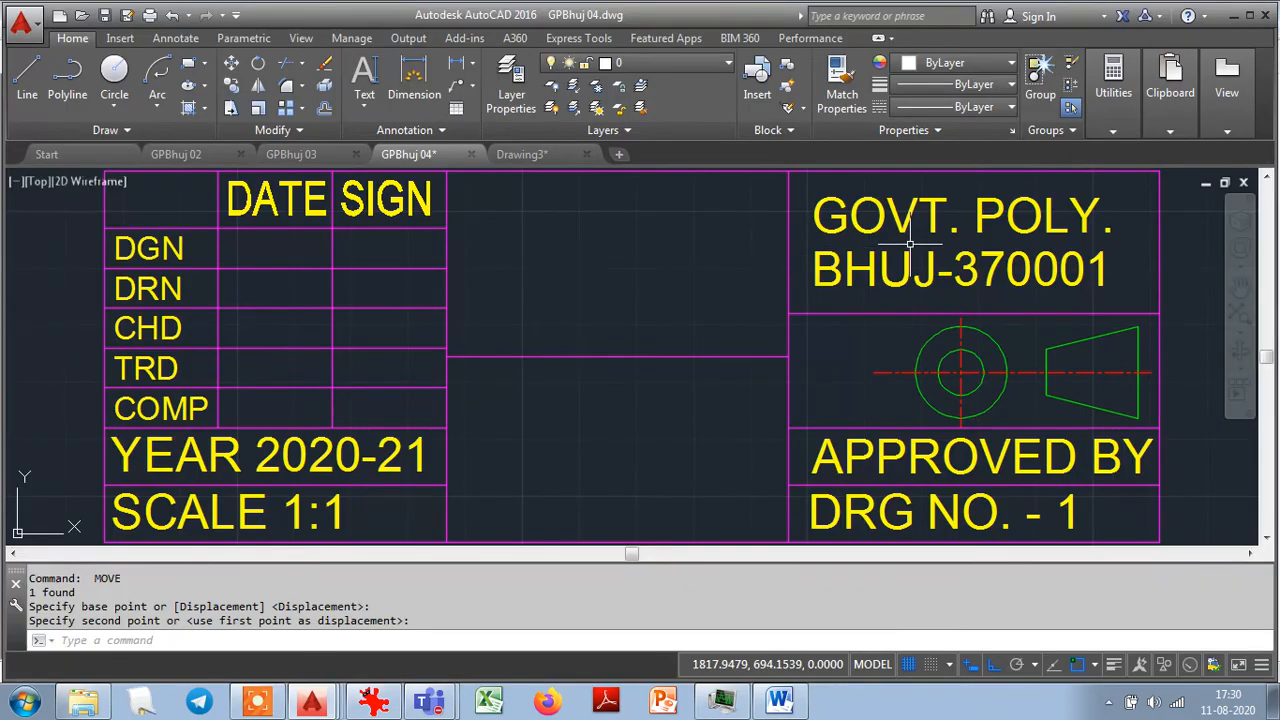
type("c")
key("Return")
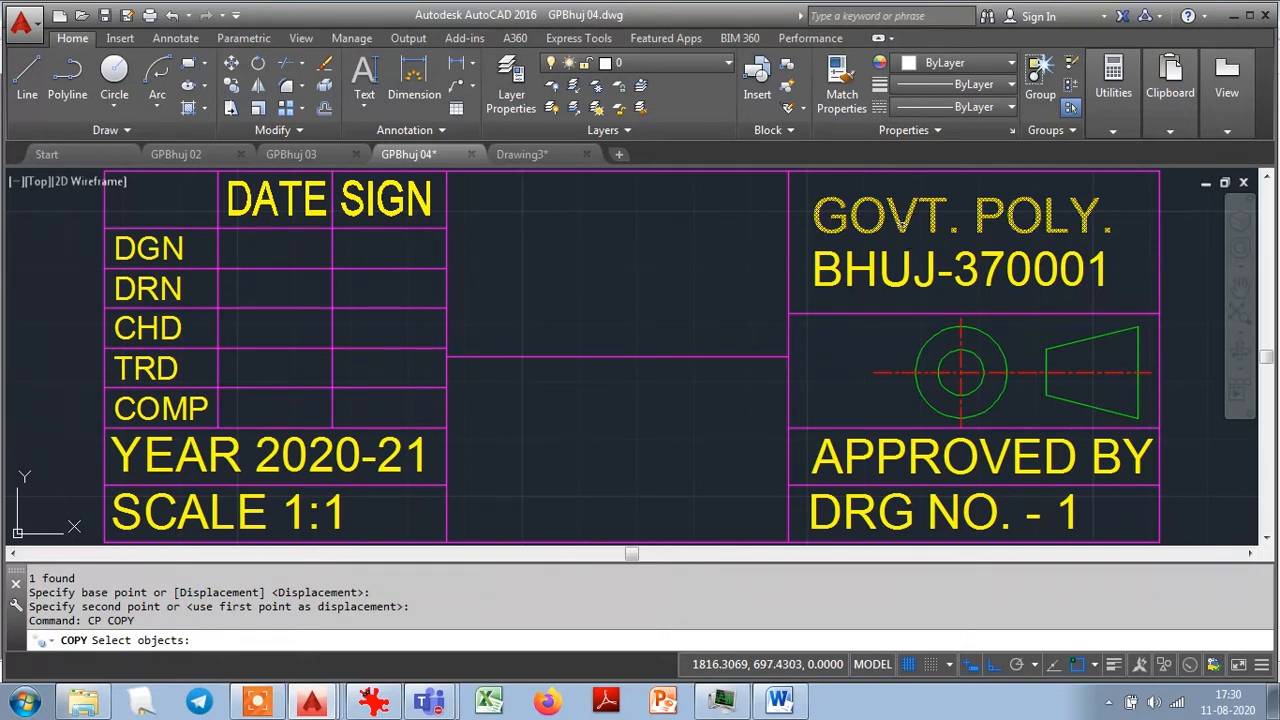
left_click(960, 216)
key("Return")
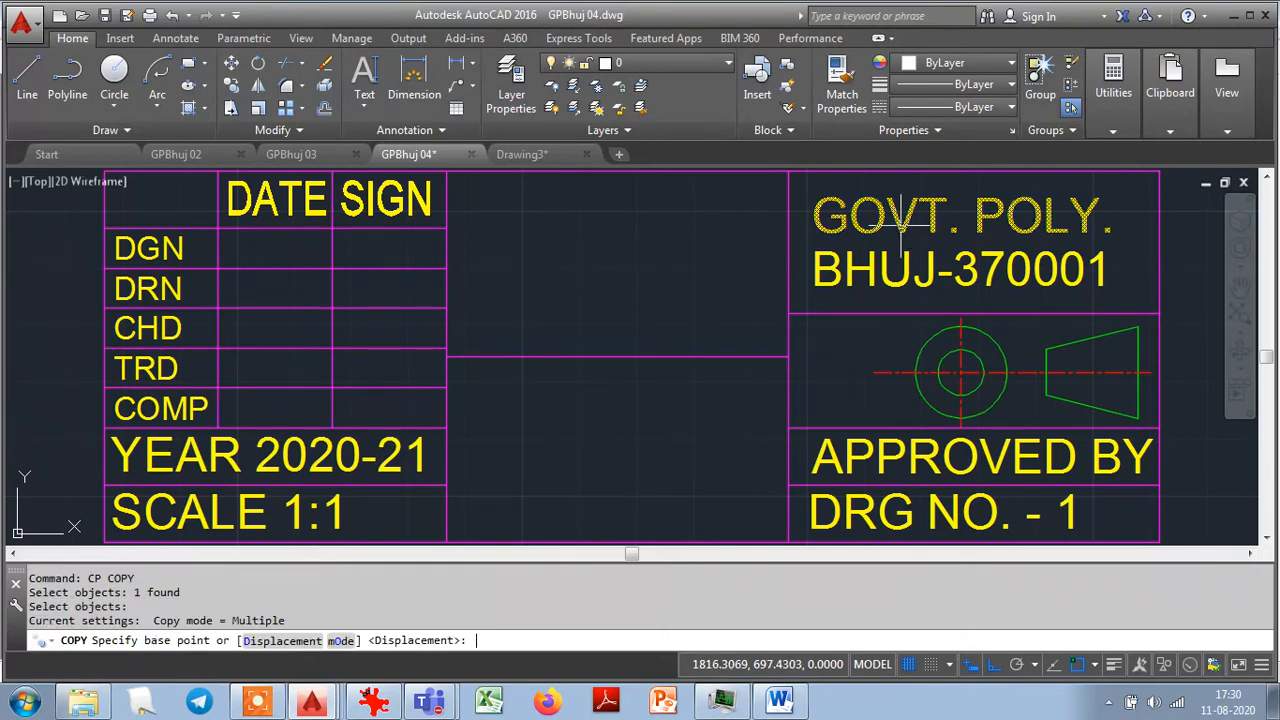
left_click(845, 222)
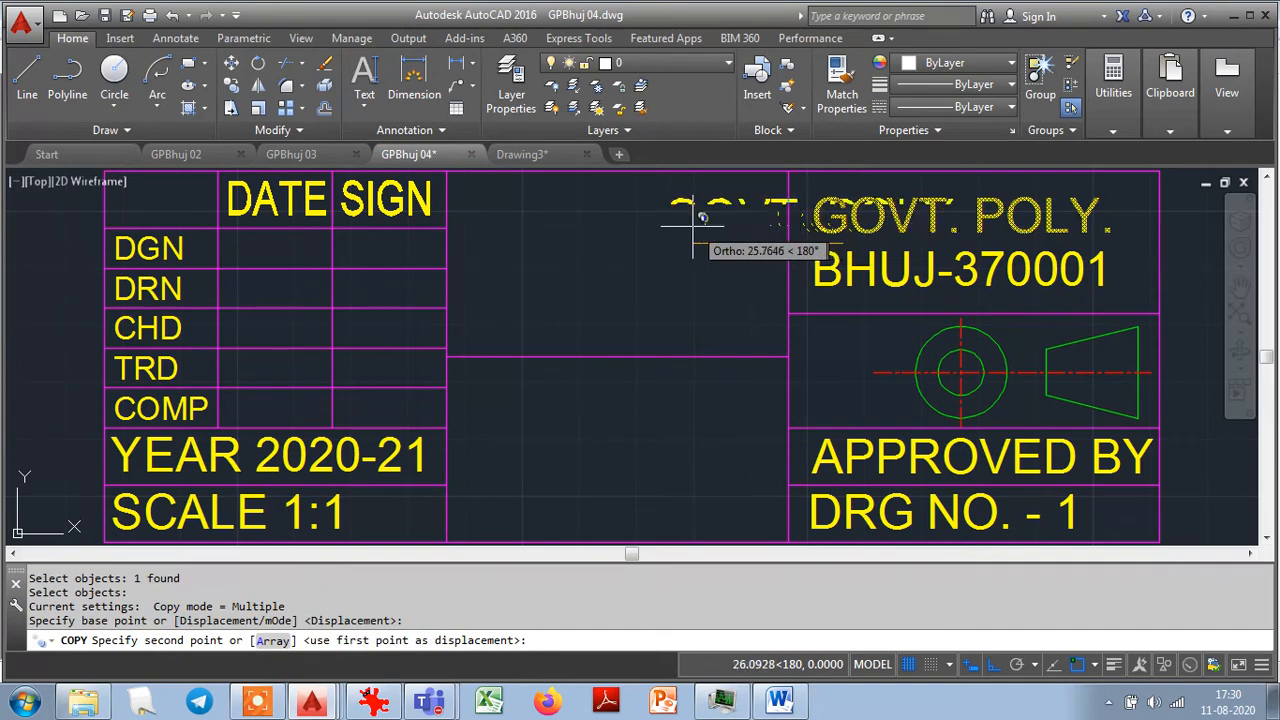
left_click(499, 228)
key("Escape")
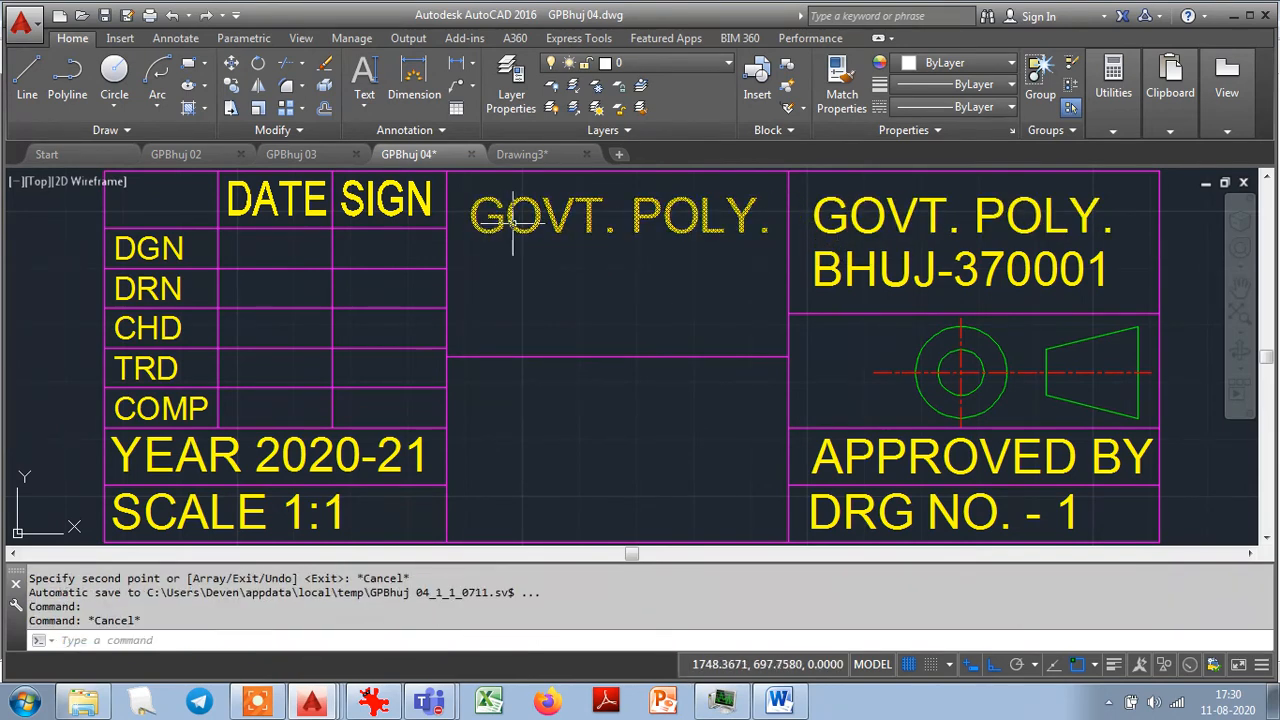
Change the GOVT. POLY. copy in the upper middle cell to WRITE NAME.
left_click(508, 222)
double_click(509, 225)
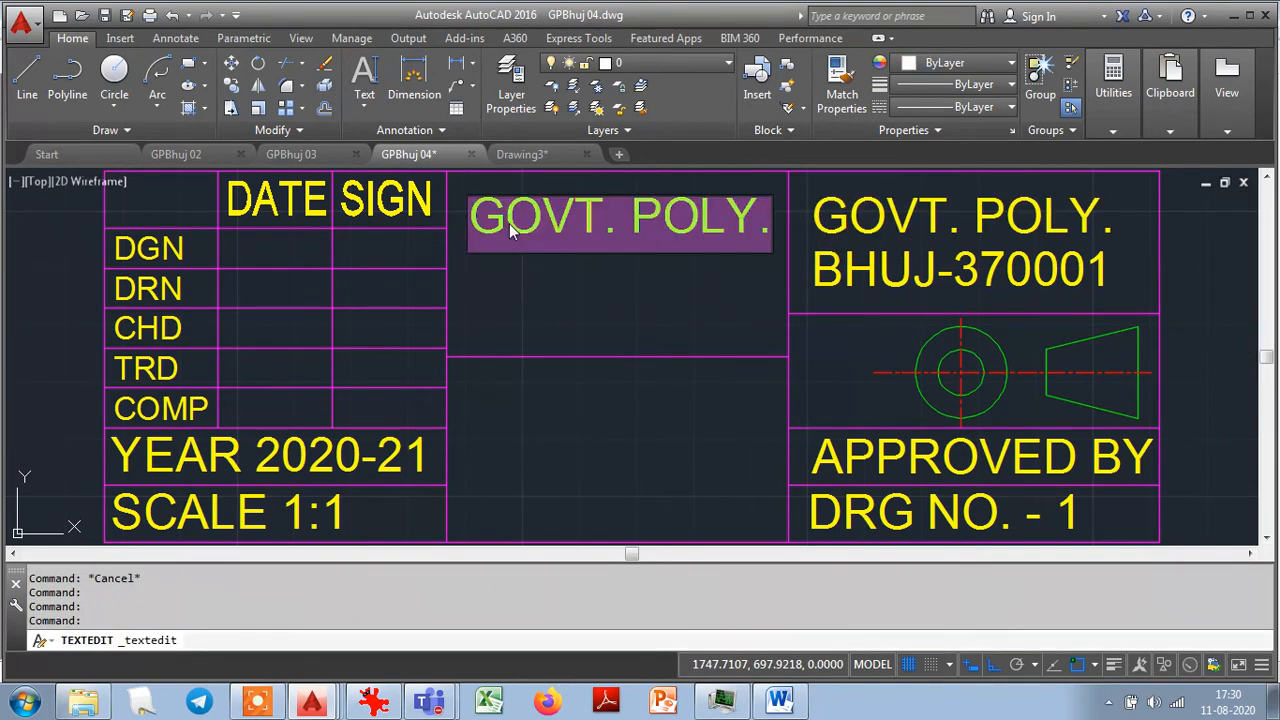
type("WRITE")
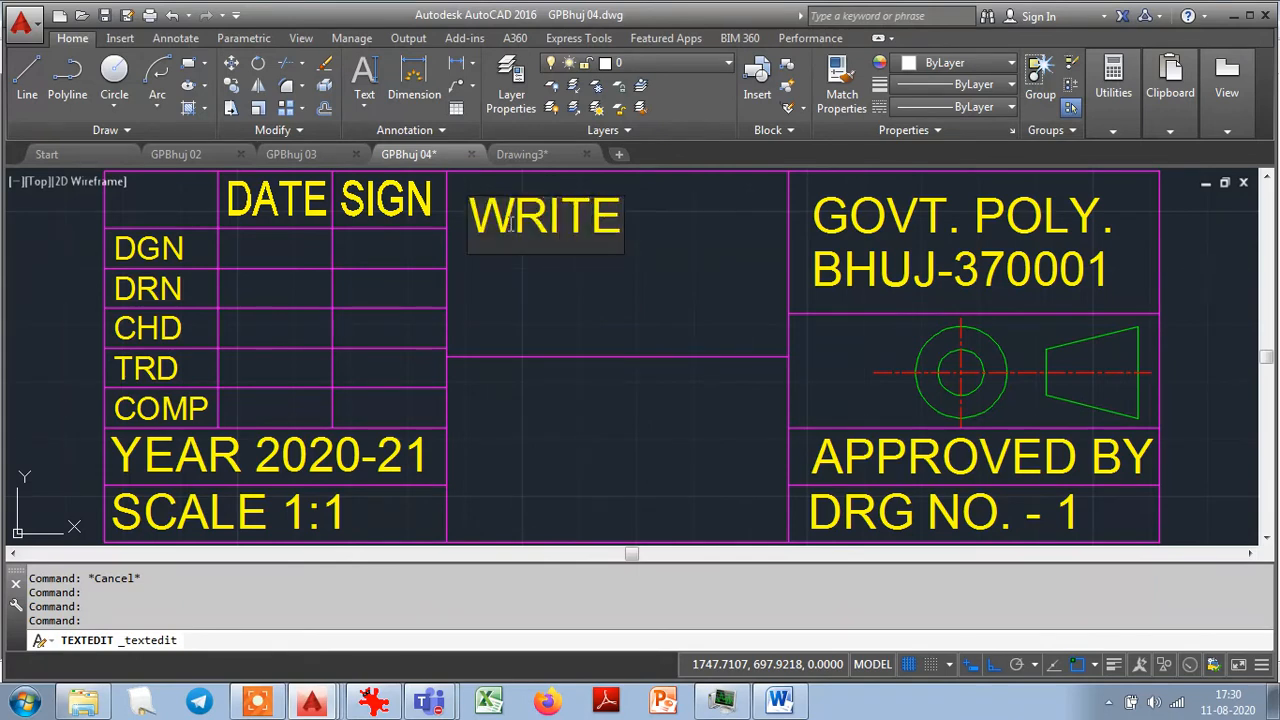
type(" NAME")
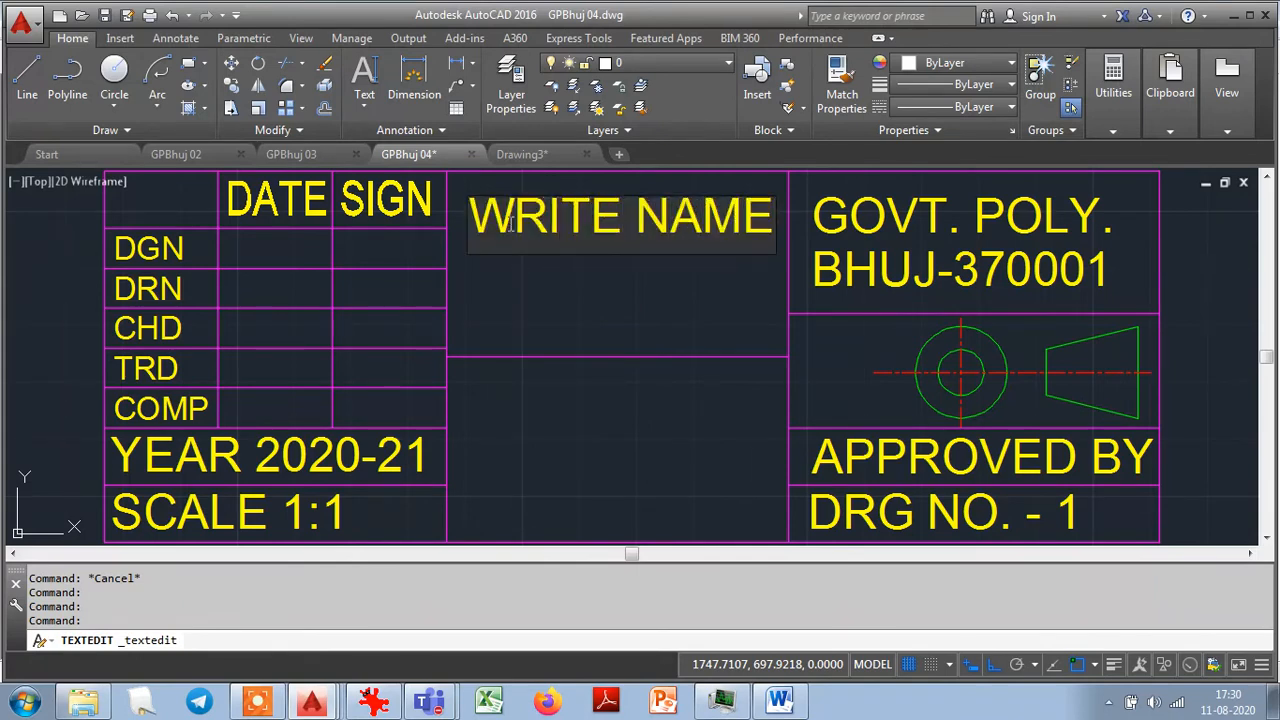
key("Return")
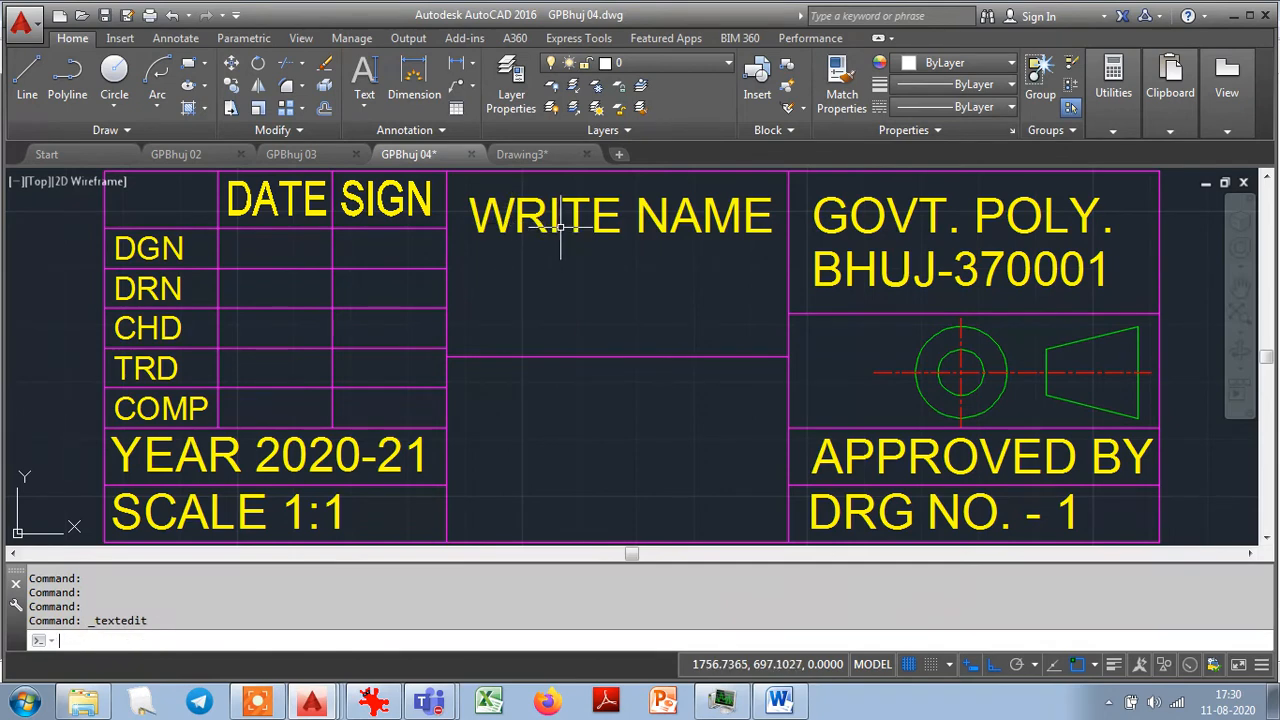
Copy WRITE NAME straight down by about 8.6 units to make a second line in the same cell.
type("cp")
key("Return")
left_click(548, 228)
key("Return")
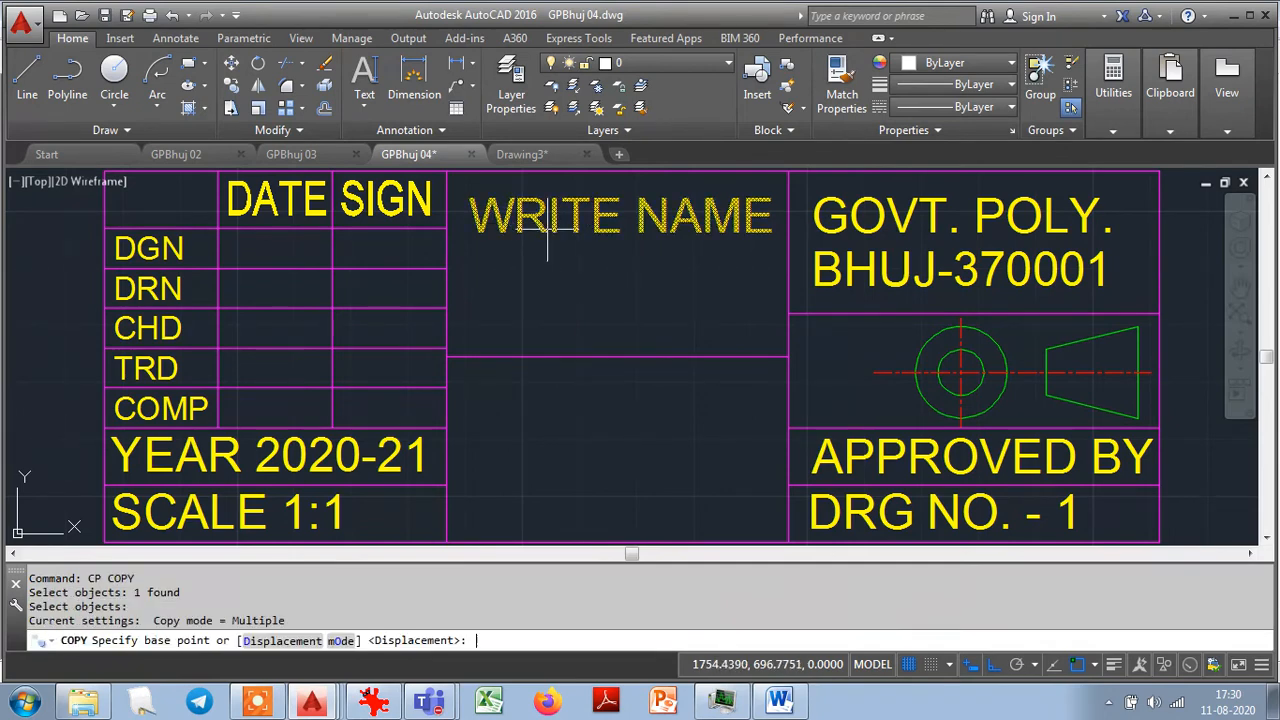
left_click(538, 240)
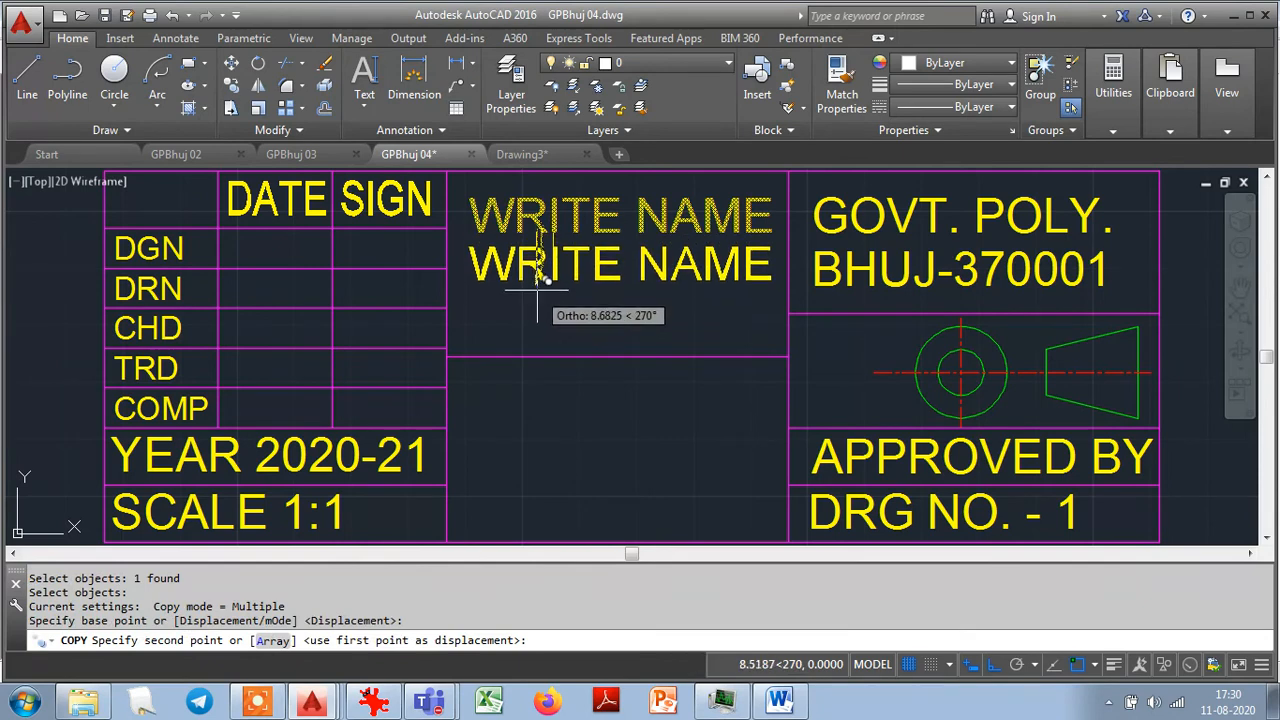
left_click(538, 290)
key("Escape")
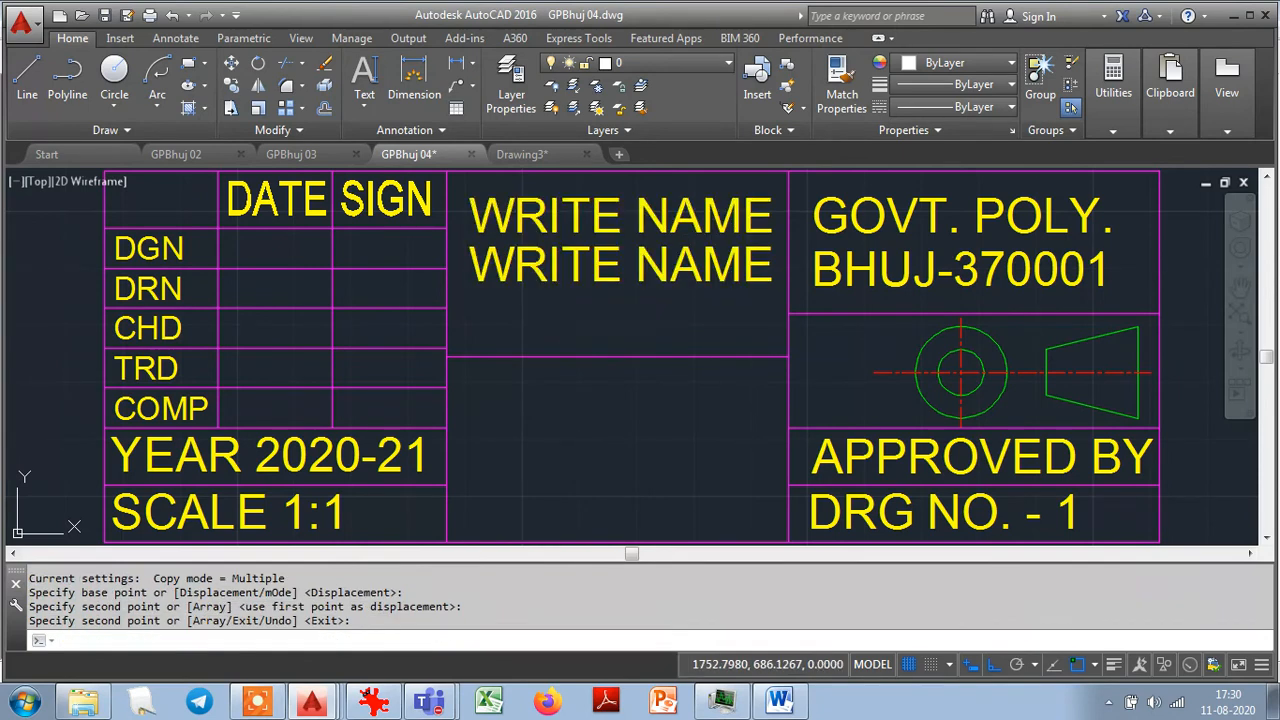
key("Escape")
Move both WRITE NAME lines up together by about 3.5 units, close to the cell's upper edge.
type("m")
key("Return")
left_click(588, 322)
left_click(528, 184)
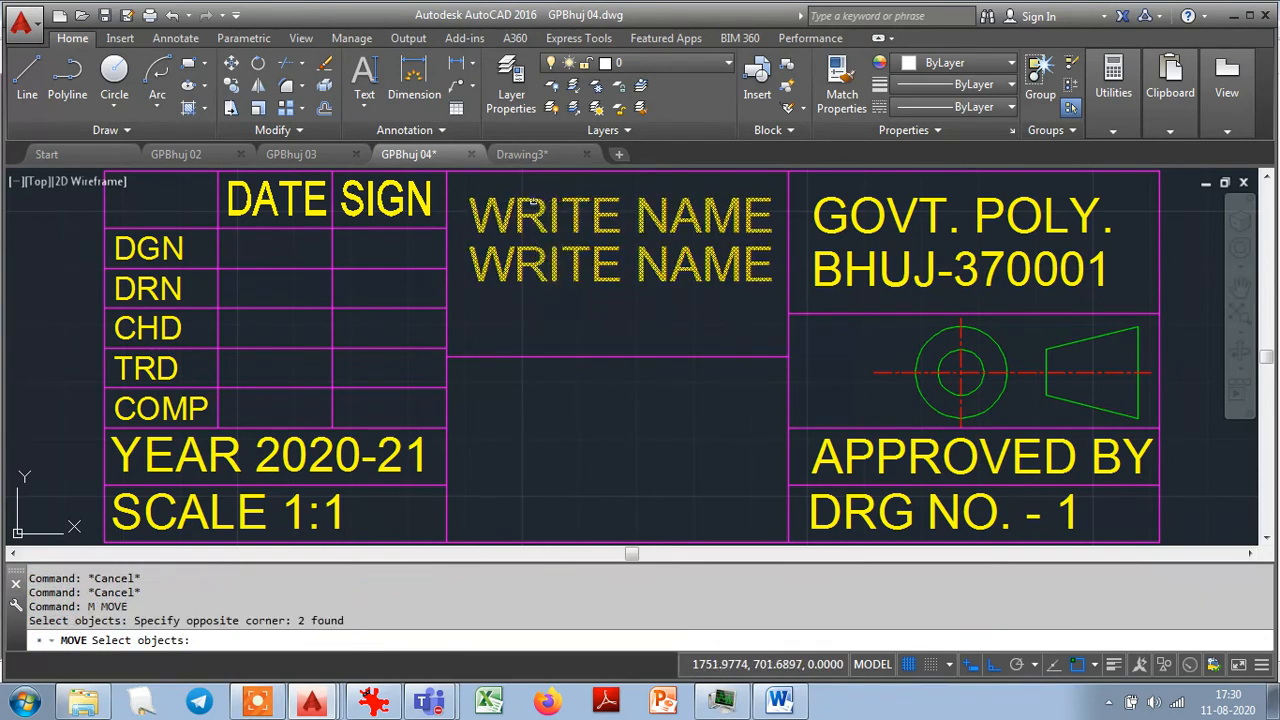
key("Return")
left_click(558, 322)
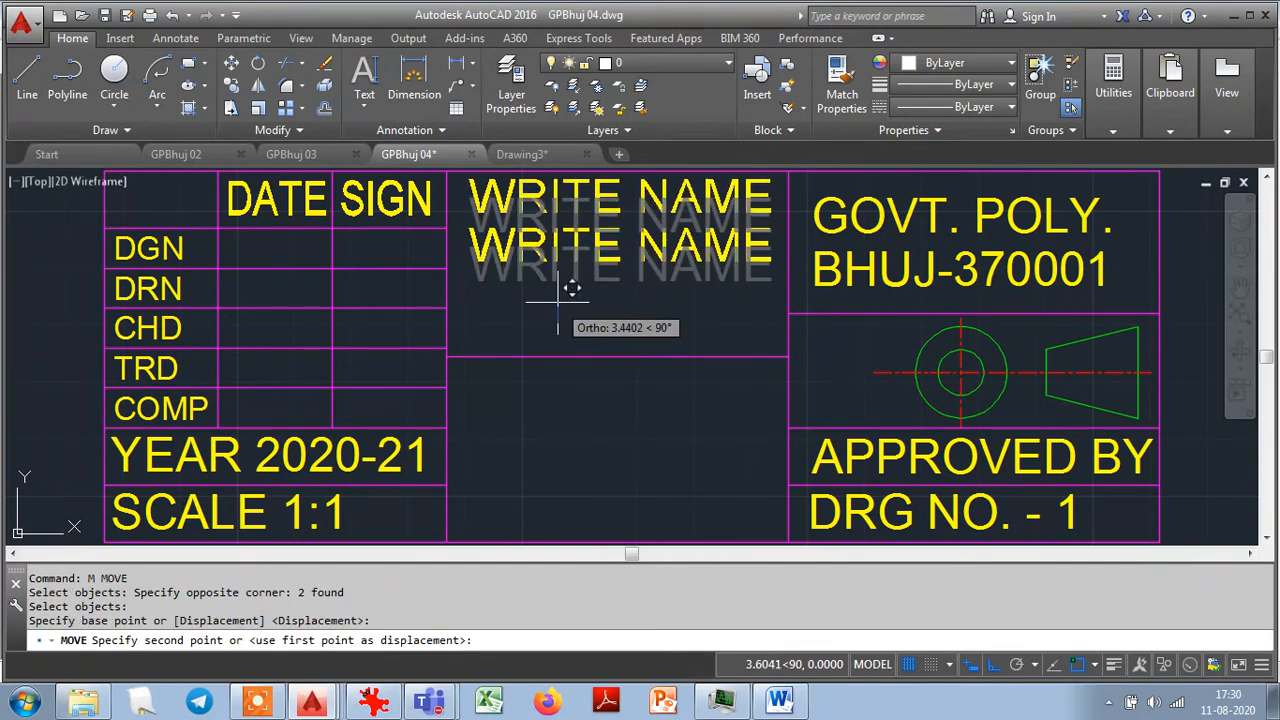
left_click(568, 290)
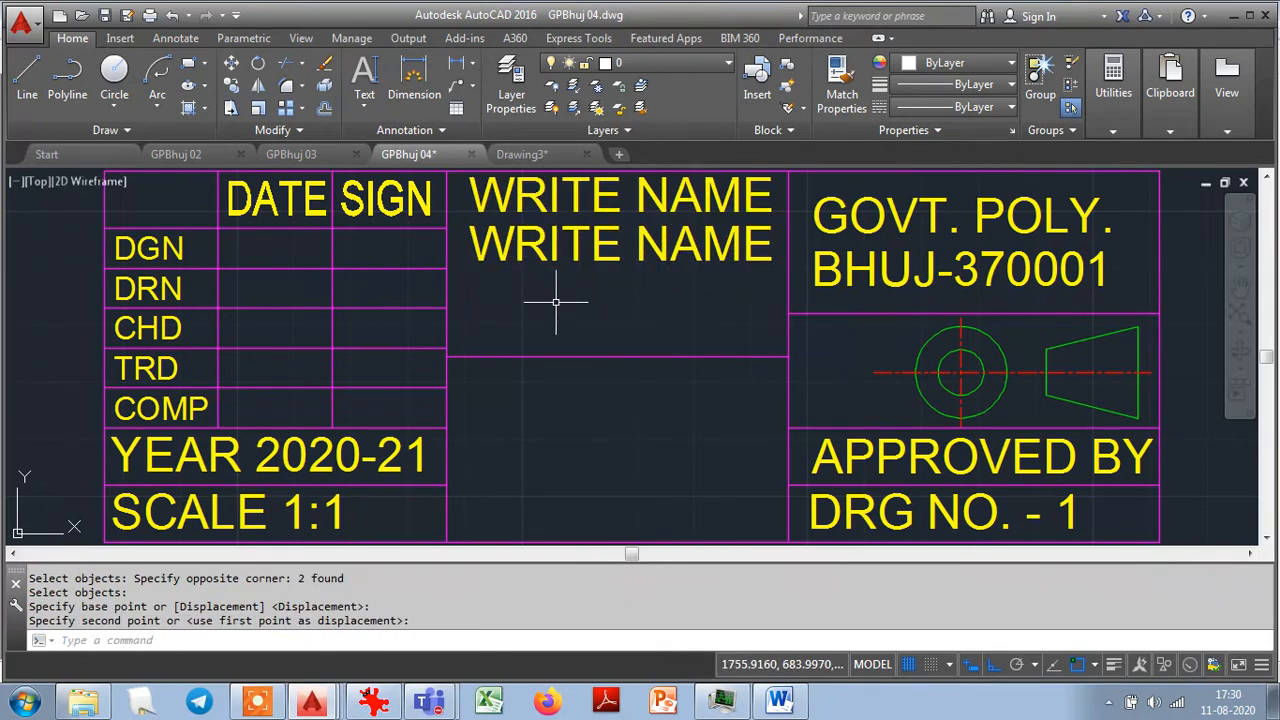
Change the lower WRITE NAME line to ENR. NO.
left_click(556, 246)
double_click(554, 250)
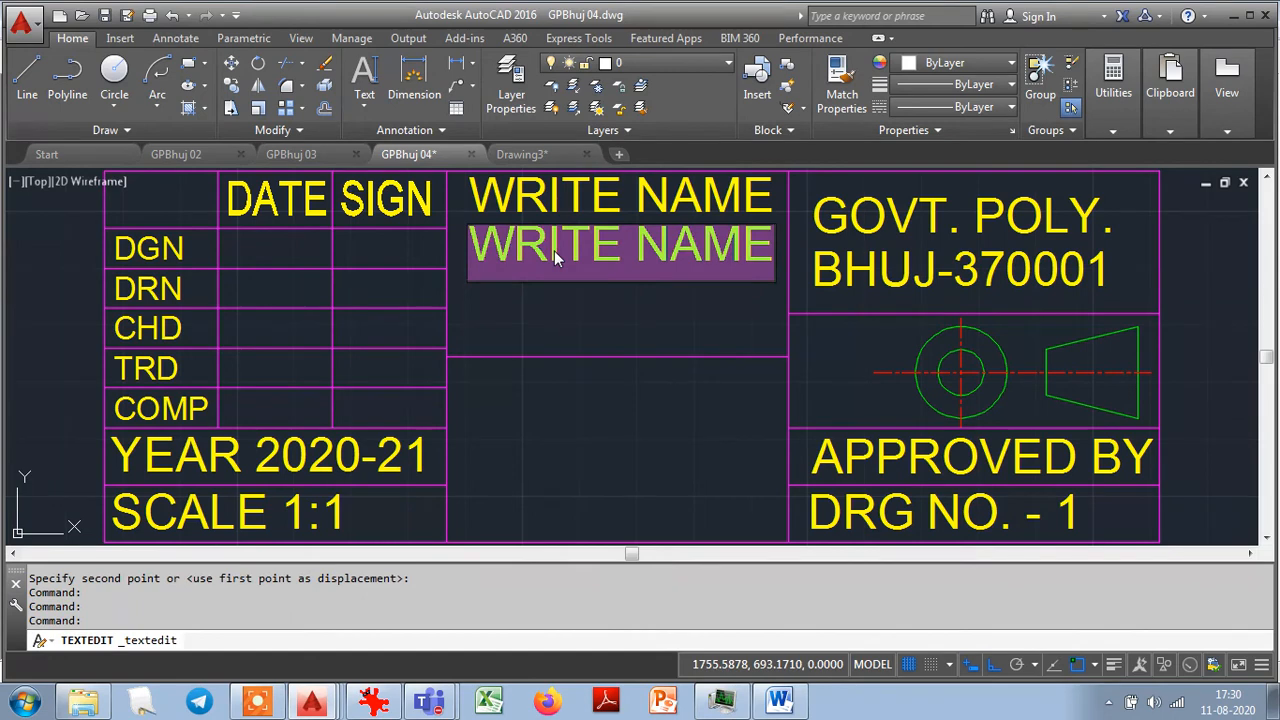
type("ENR. NO.")
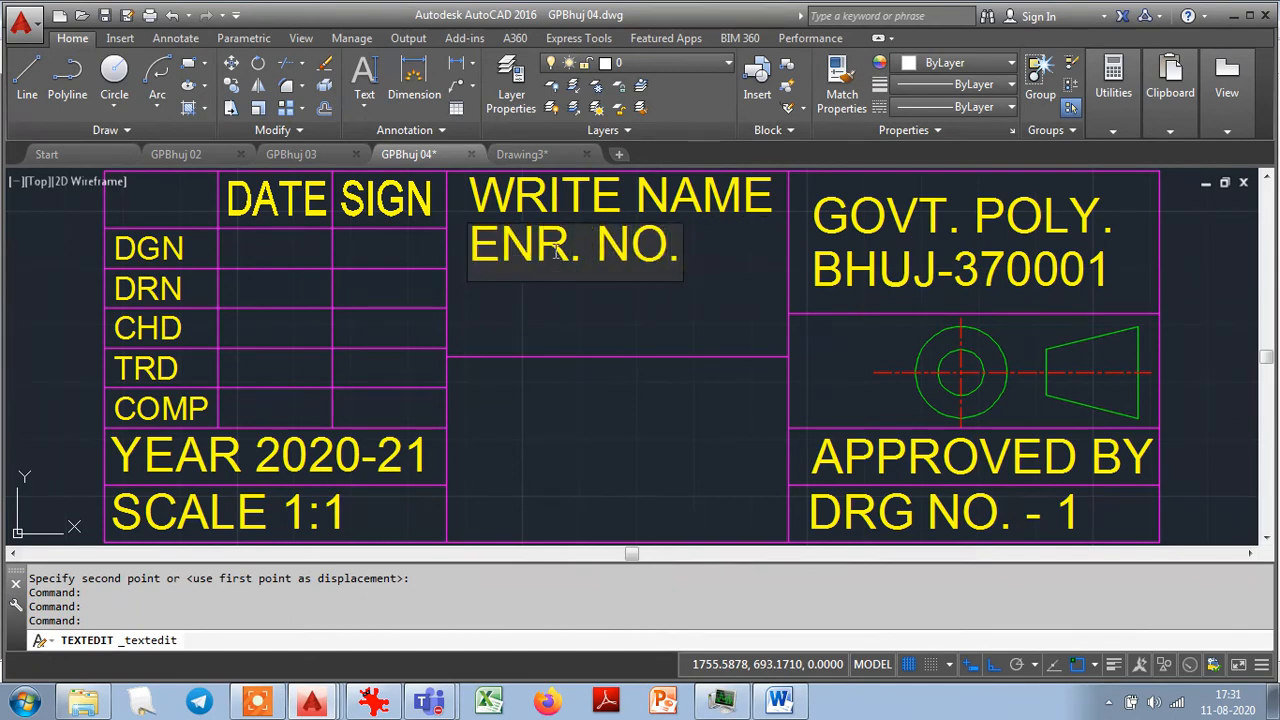
key("Return")
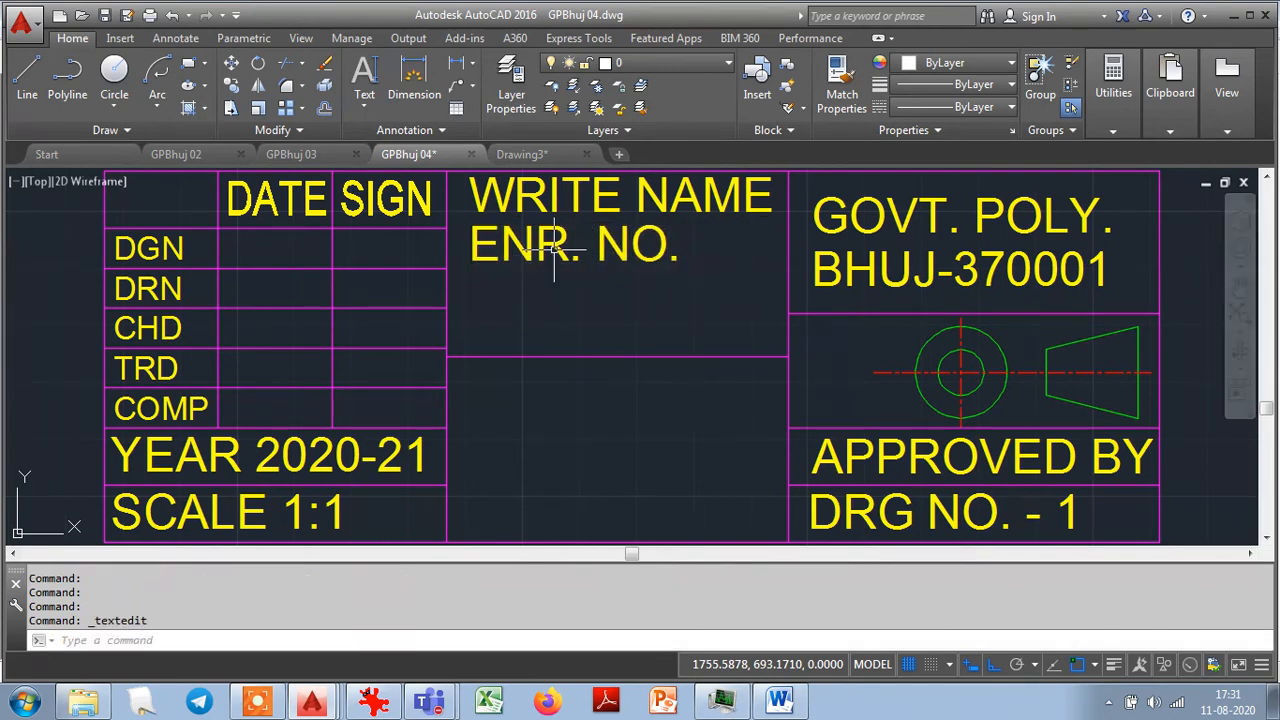
Check the reference image and copy ENR. NO. straight down by about 8 units as a third line in the cell.
key("alt+Tab")
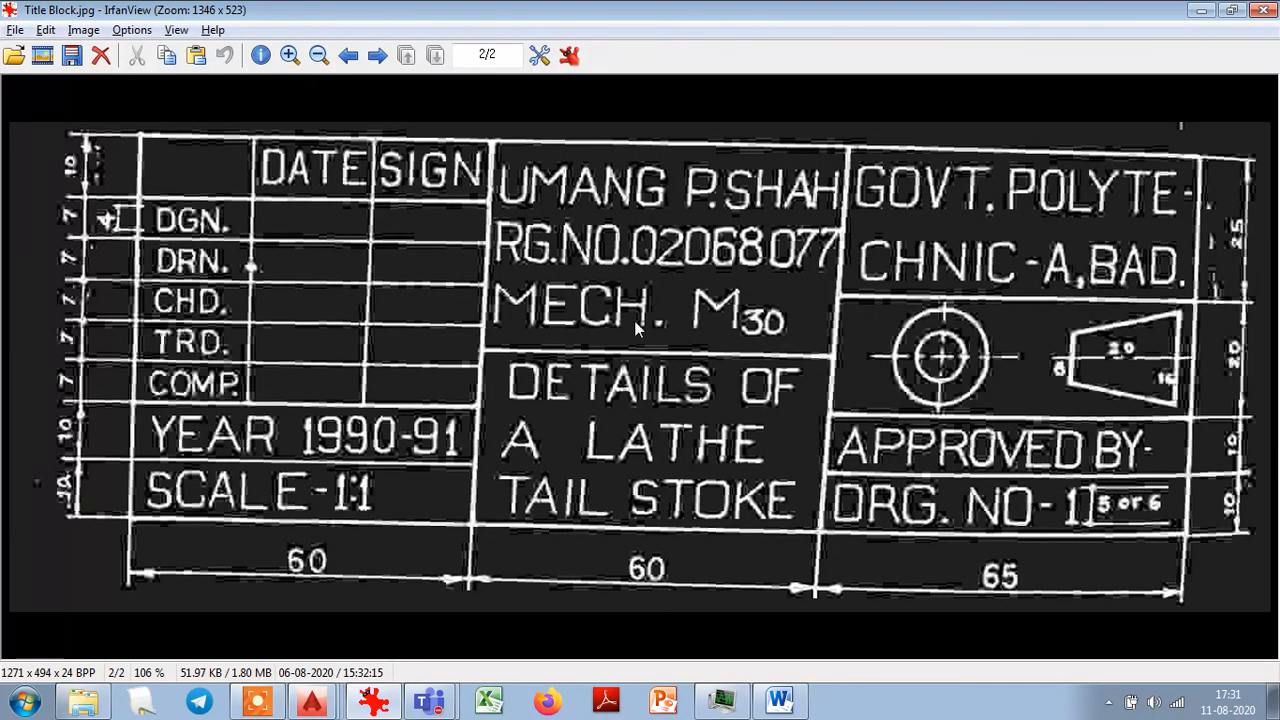
key("alt+Tab")
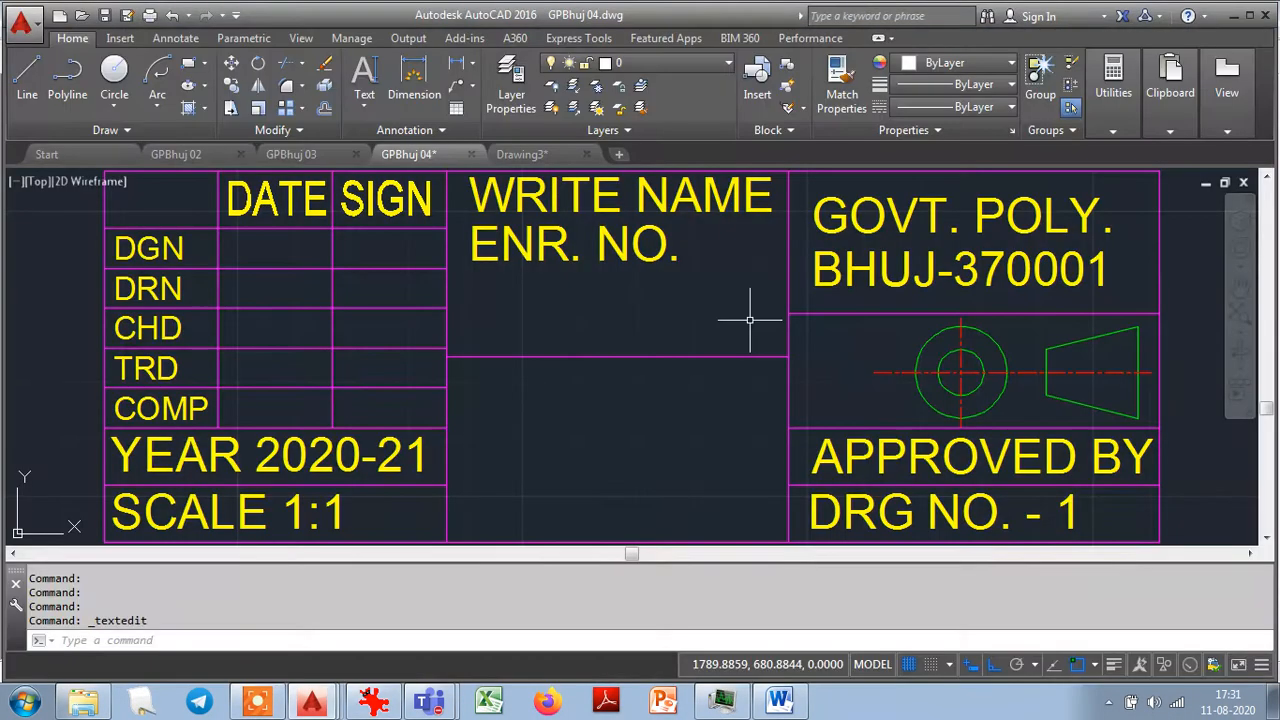
type("cp")
key("Return")
left_click(615, 248)
key("Return")
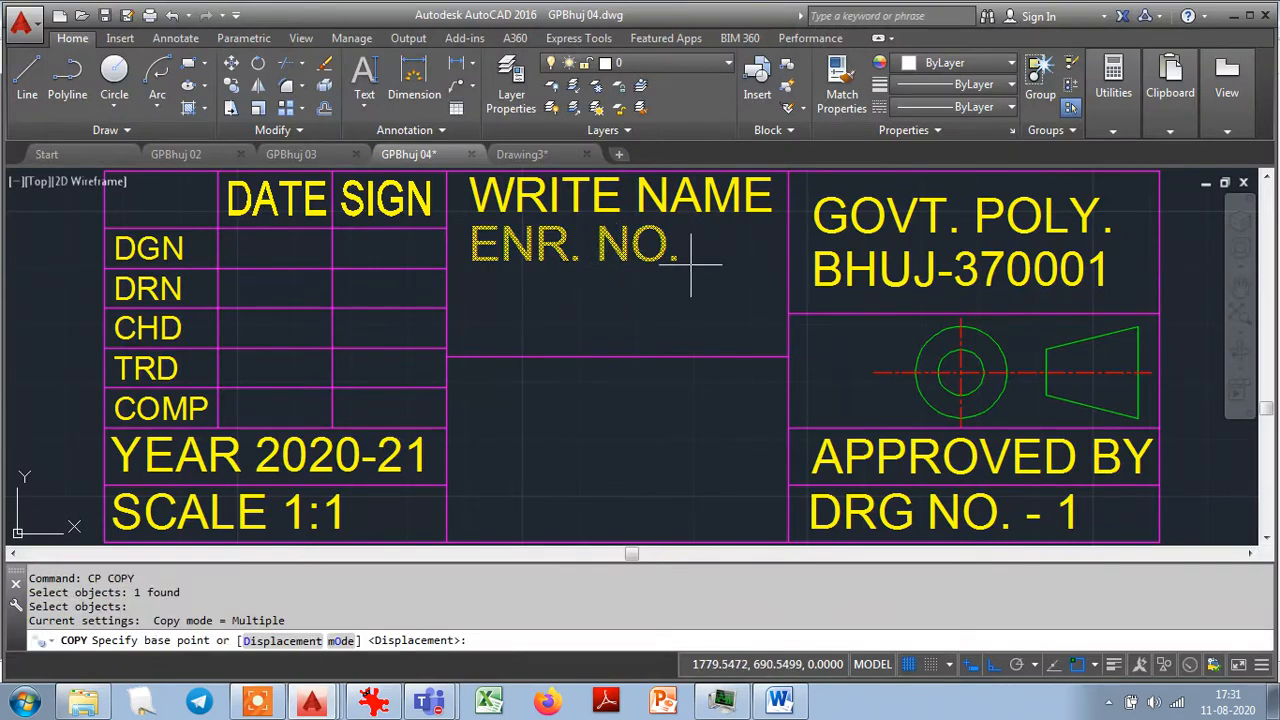
left_click(729, 253)
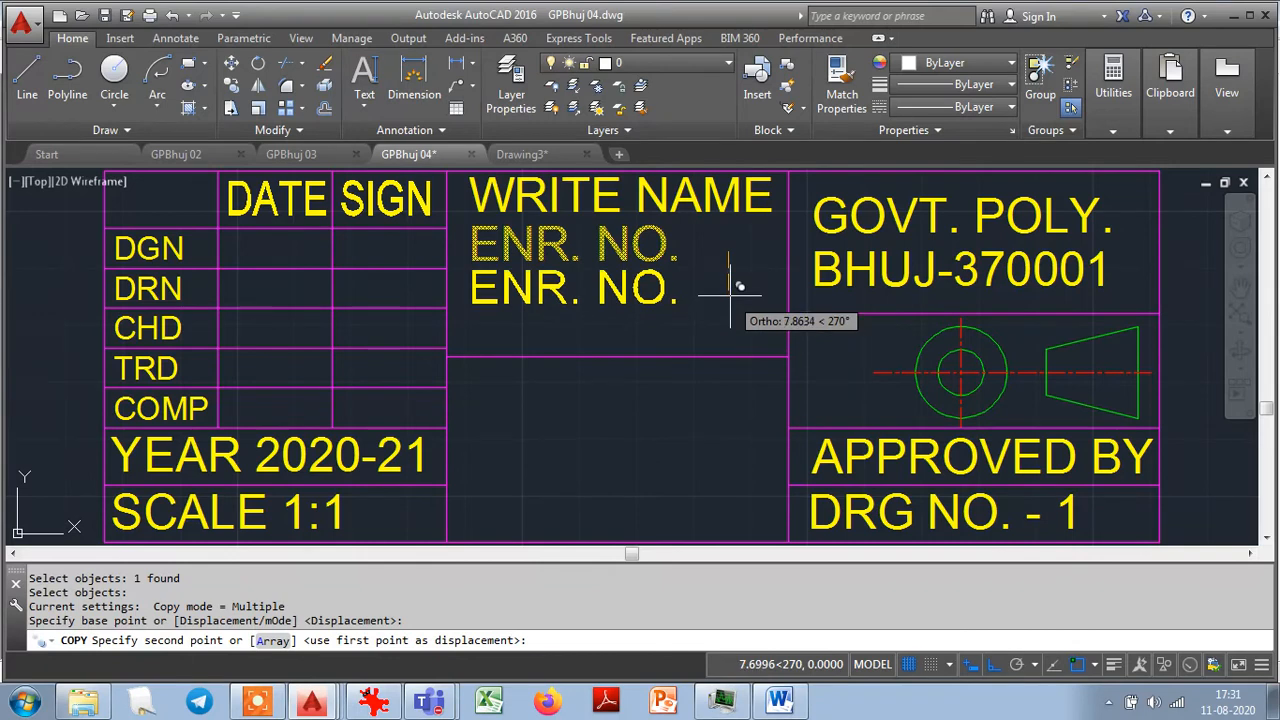
left_click(733, 286)
key("Escape")
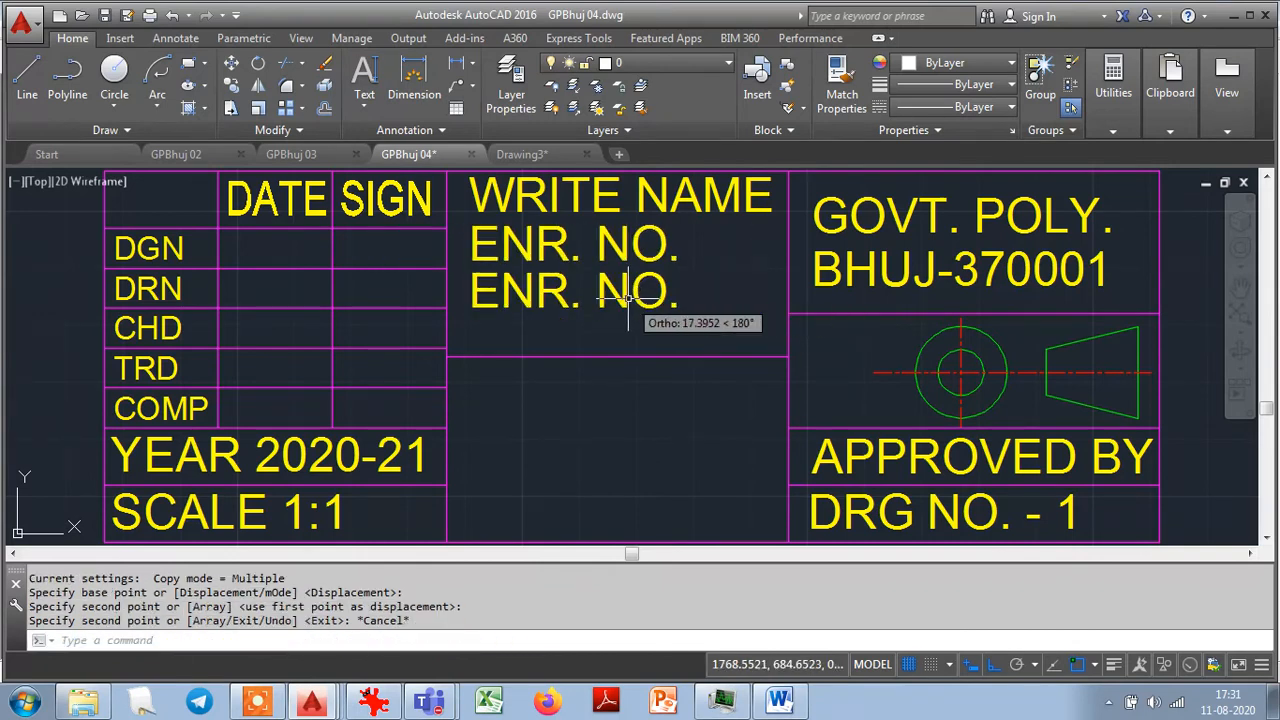
Change the lower ENR. NO. copy to BATCH NO.
double_click(620, 299)
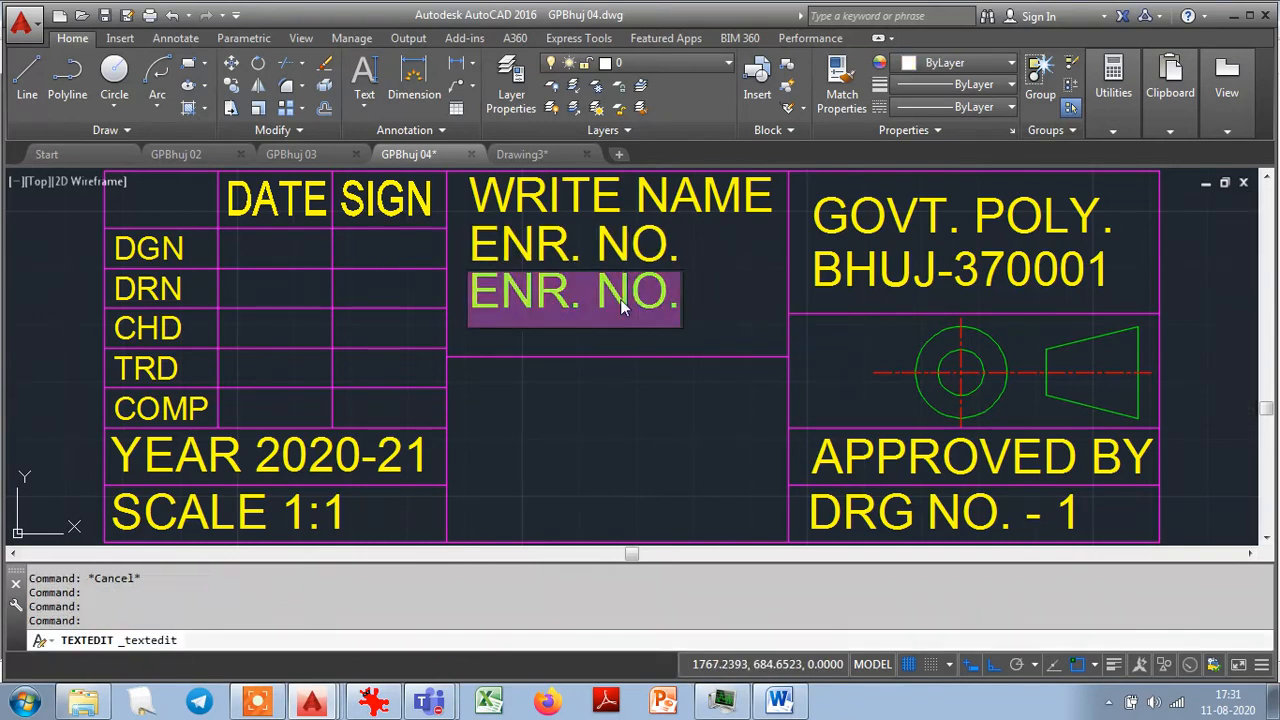
type("BATCH")
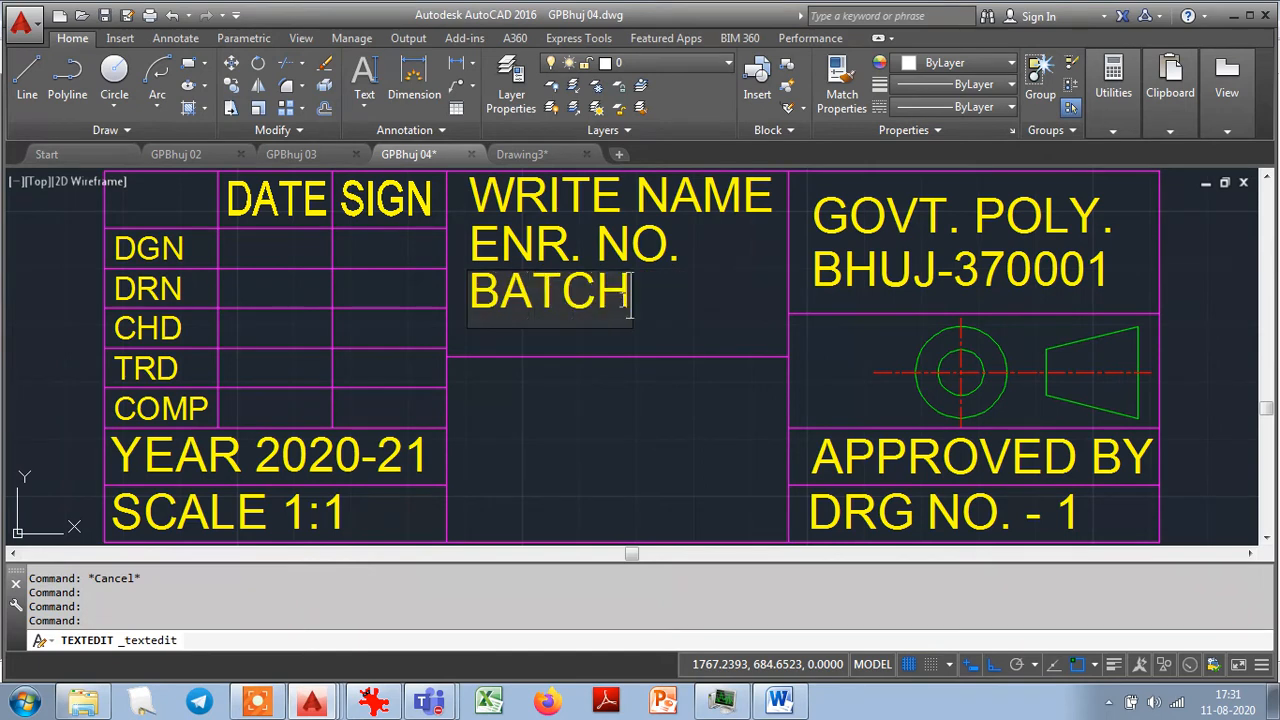
type(" NO.")
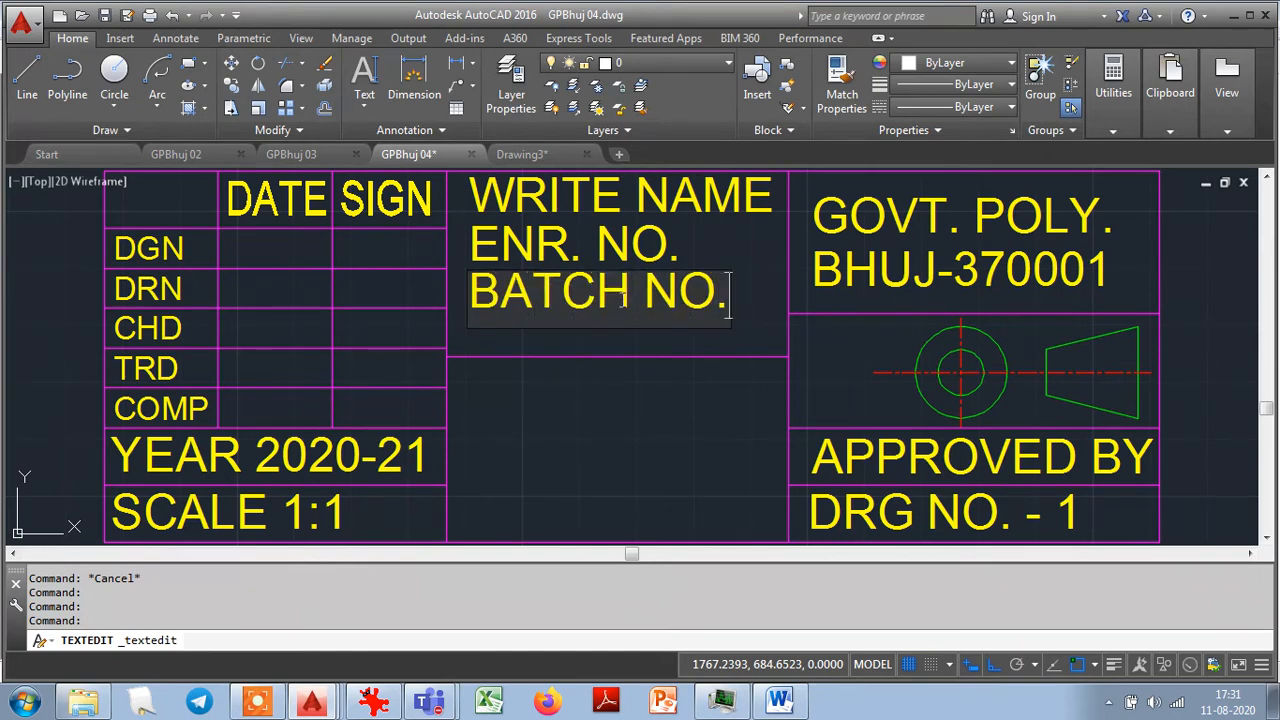
key("Return")
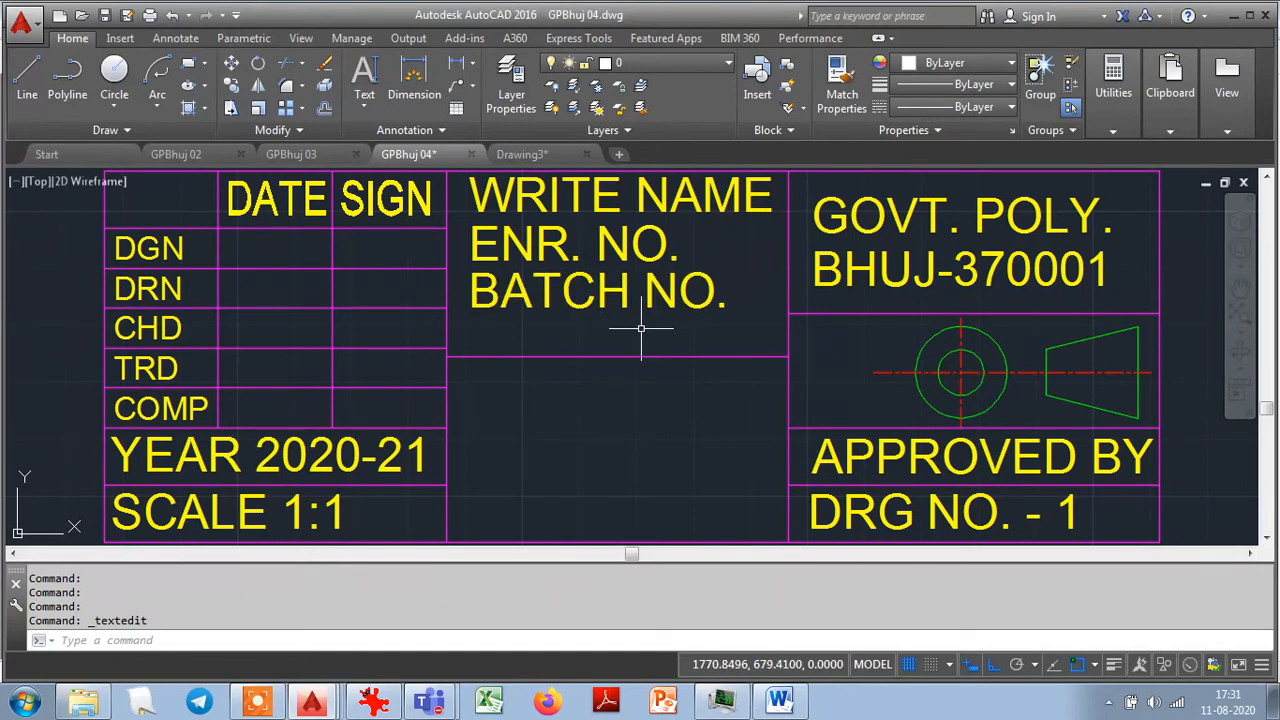
Copy BATCH NO. straight down by about 20 units into the empty cell below.
scroll(641, 327, "down", 2)
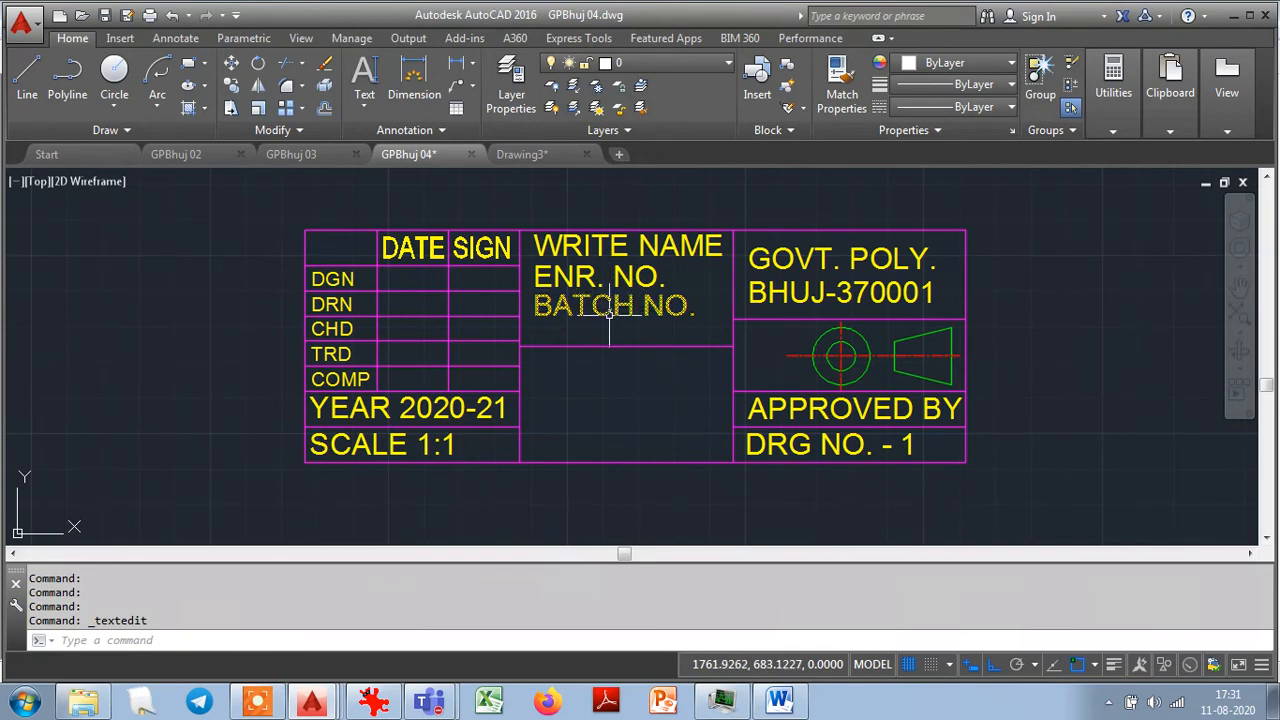
type("c")
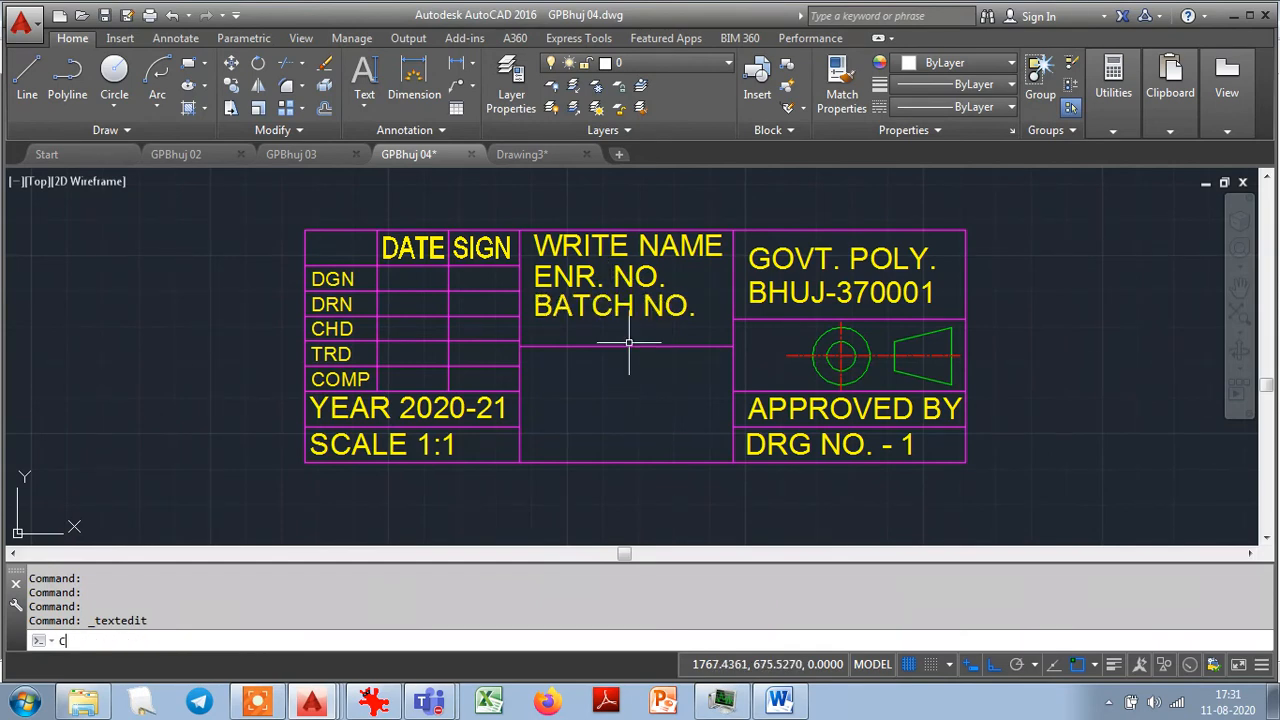
type("p")
key("Return")
left_click(614, 305)
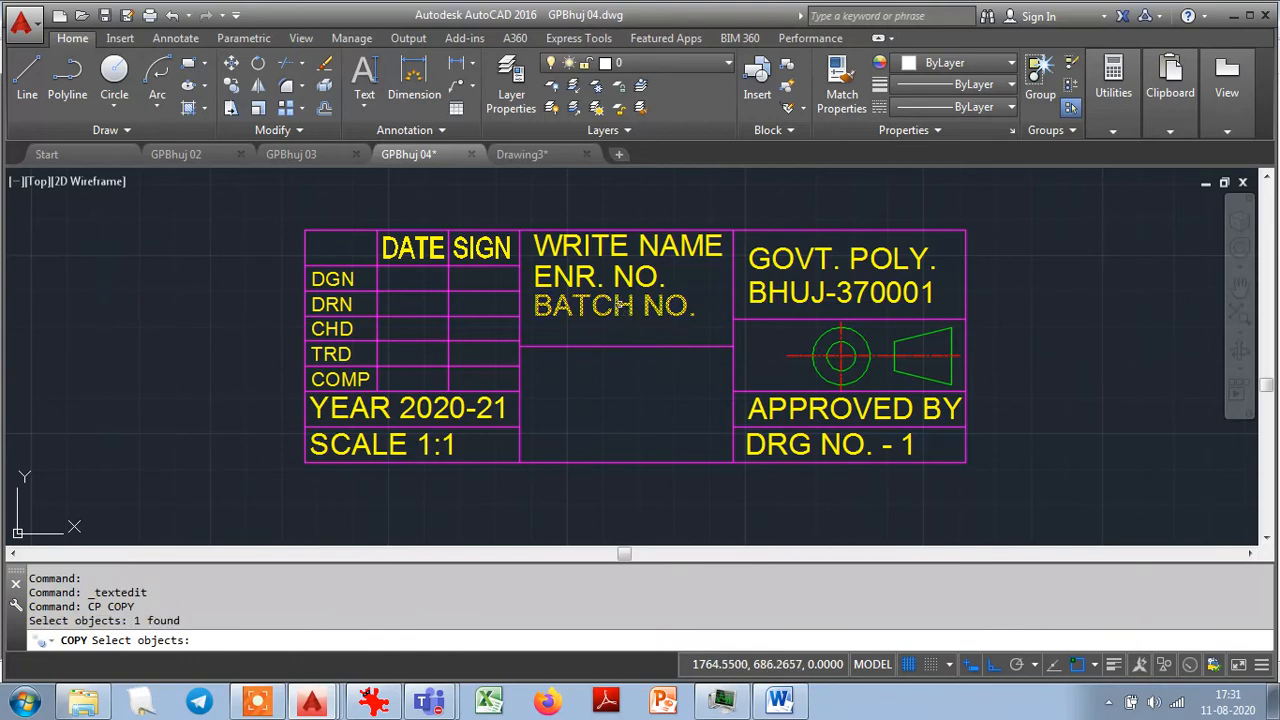
key("Return")
left_click(1040, 248)
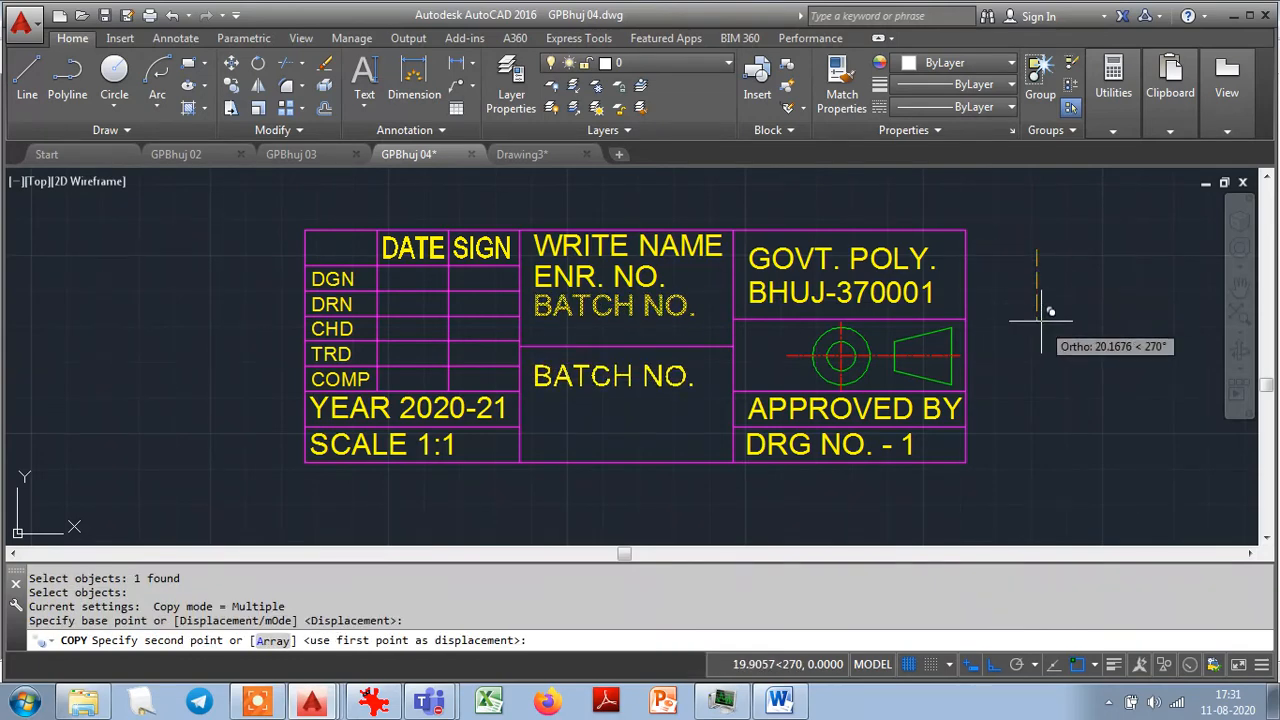
key("Escape")
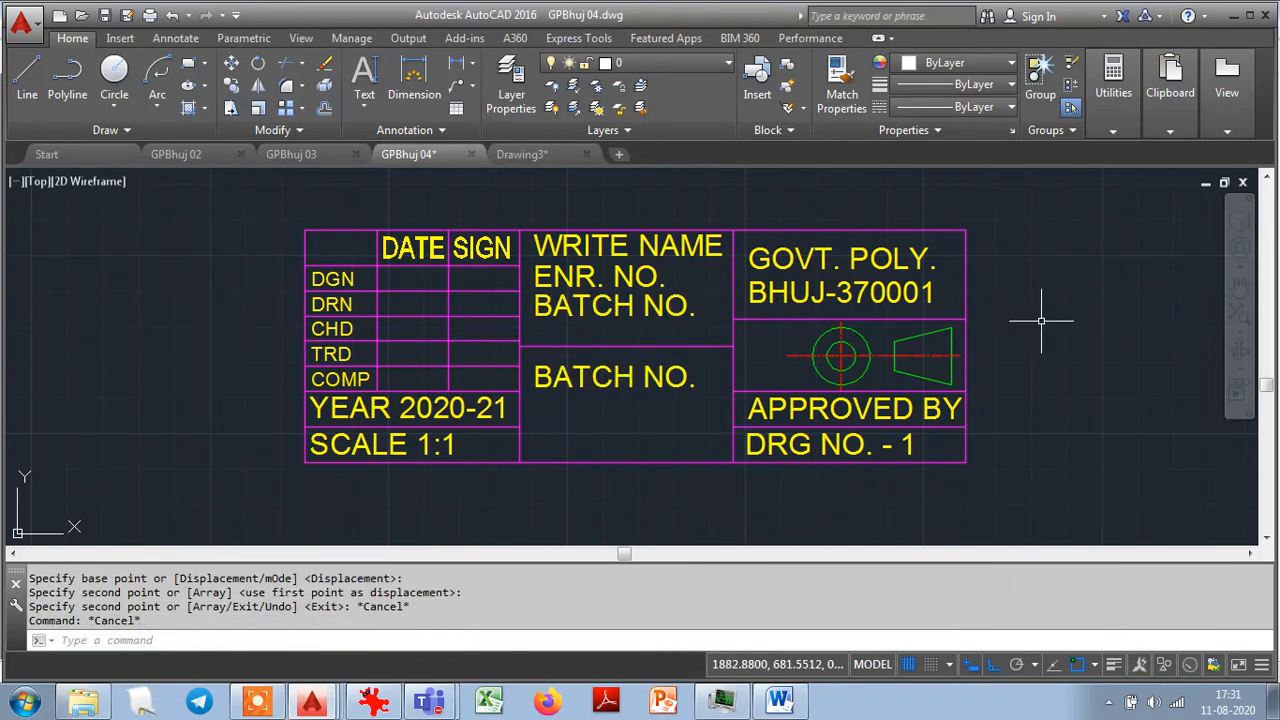
Change the BATCH NO. copy in the lower middle cell to PRACTICE 1.
double_click(597, 378)
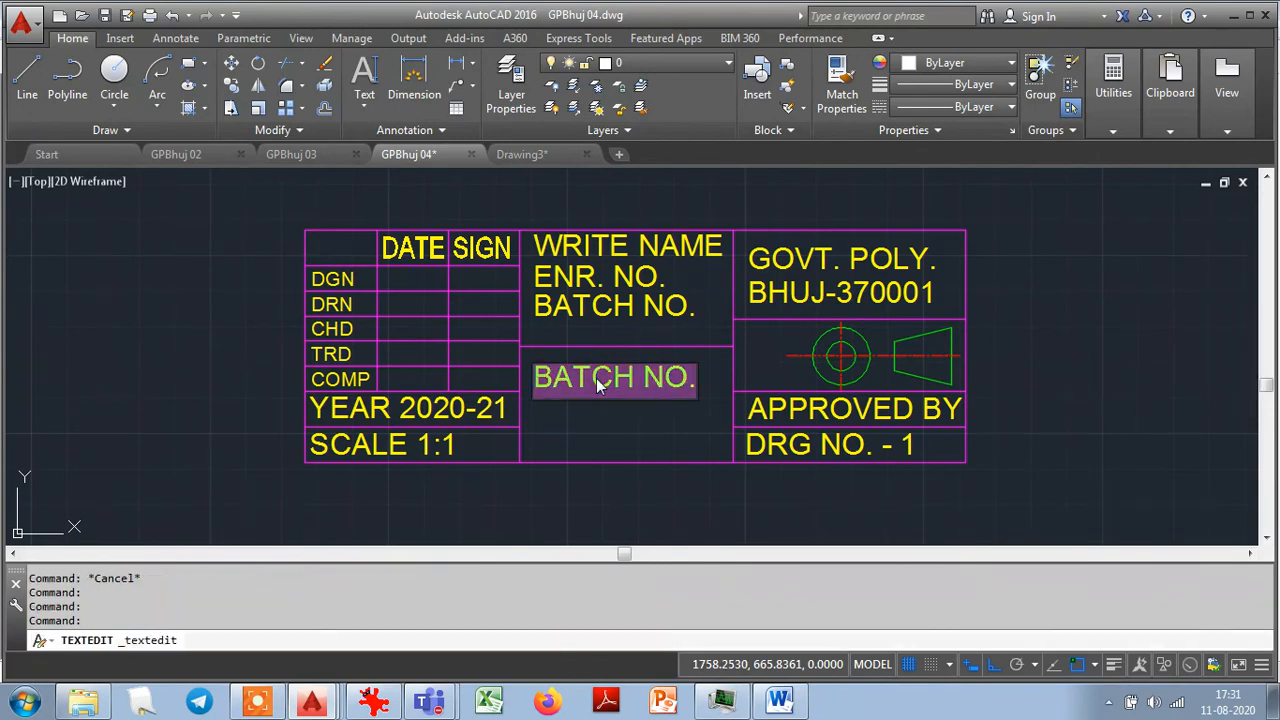
type("PRACTICE ")
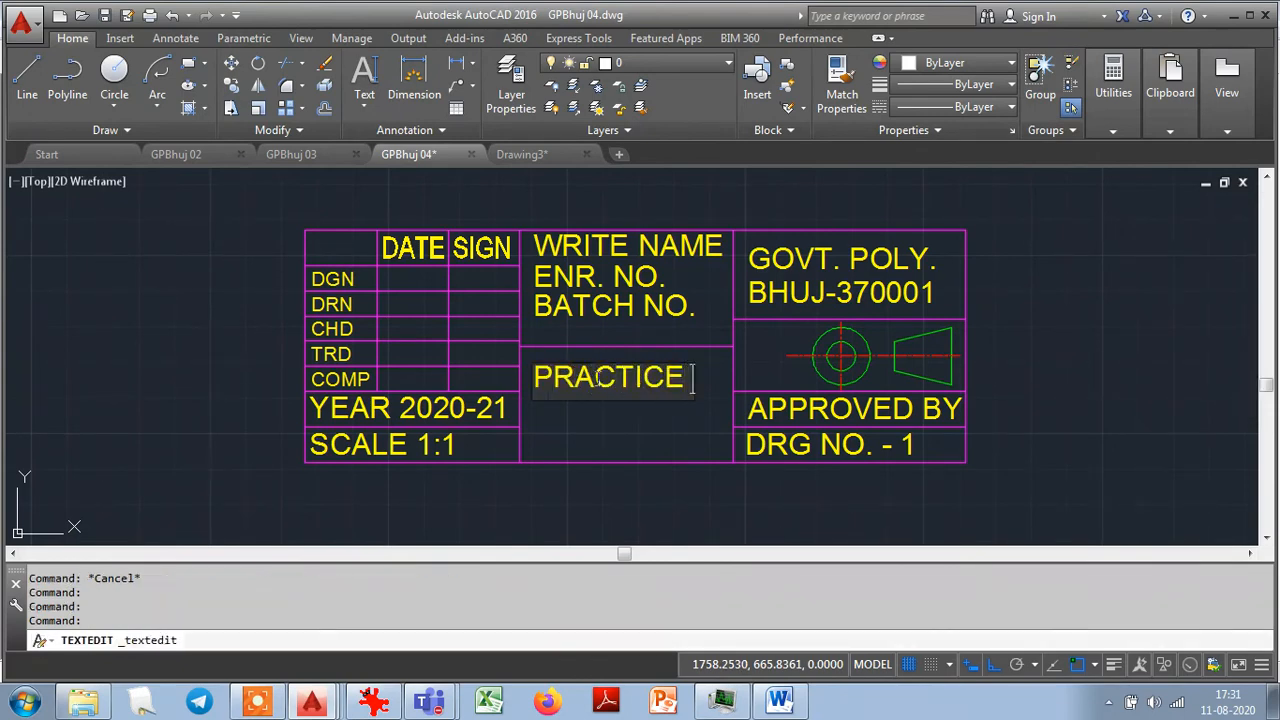
type("1")
key("Return")
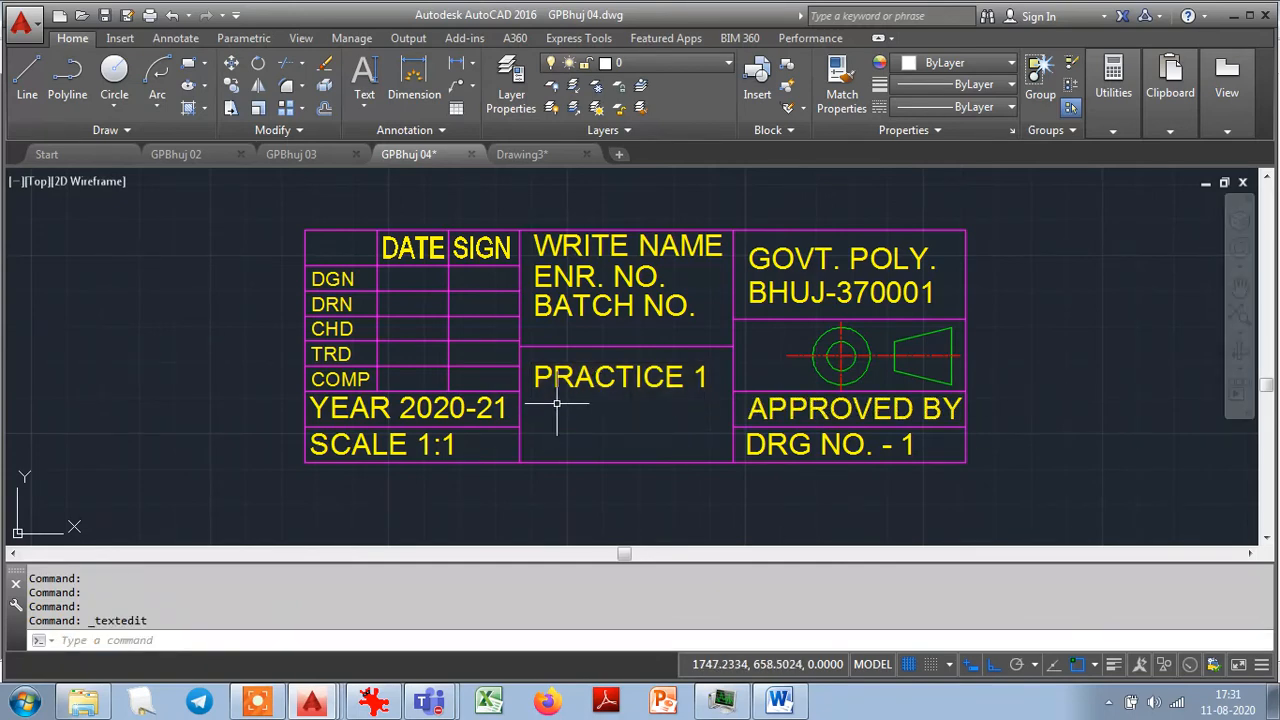
Copy PRACTICE 1 straight down by about 10 units as a second line in the same cell.
type("COP")
key("Return")
left_click(605, 380)
key("Return")
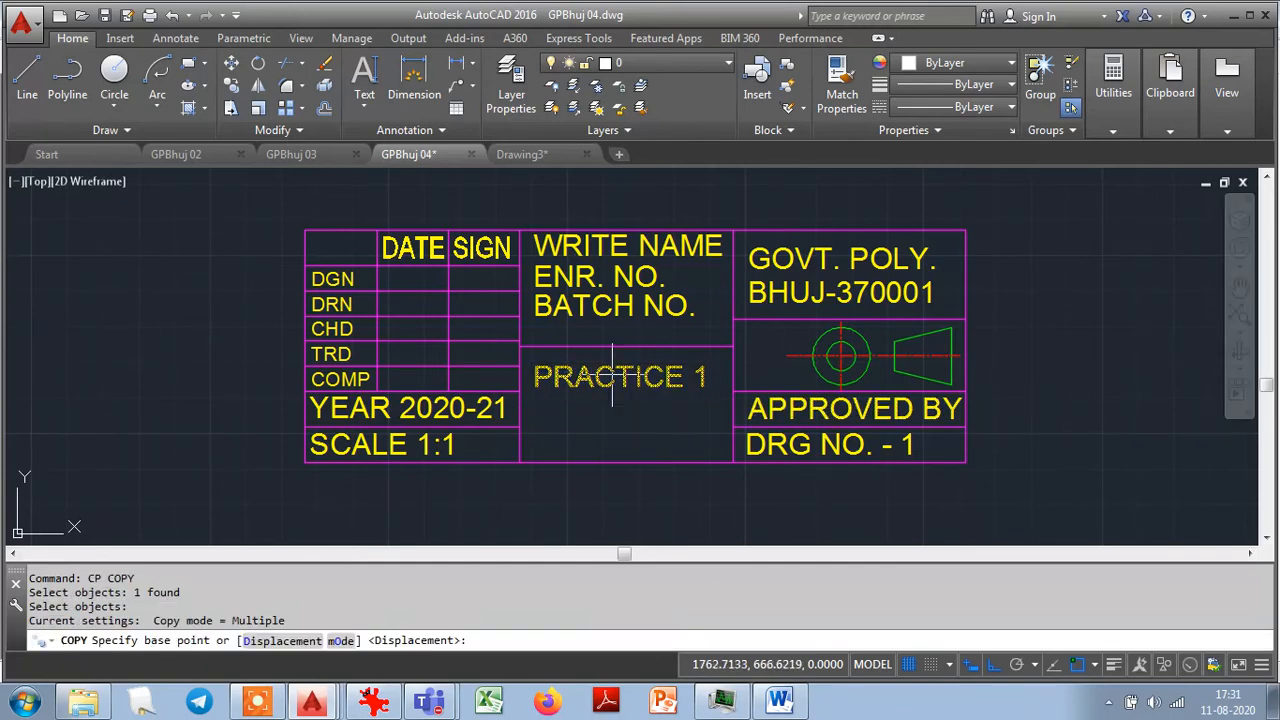
left_click(1055, 305)
left_click(1063, 337)
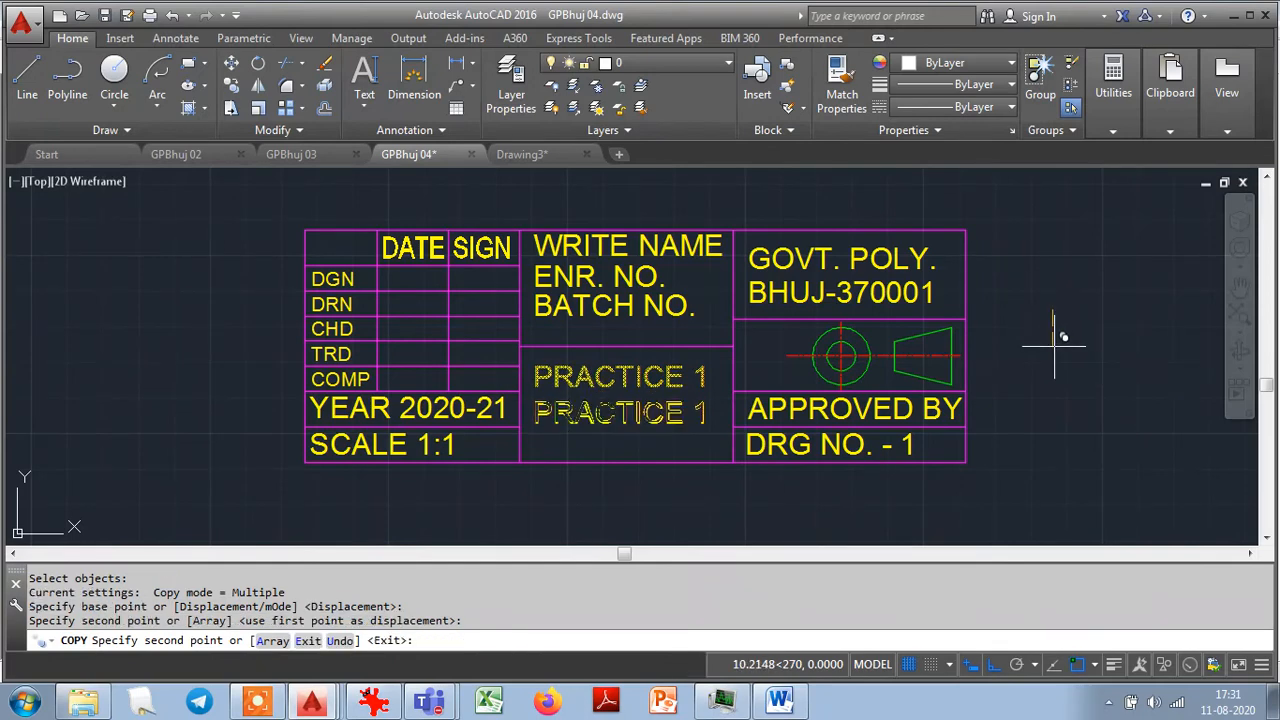
key("Escape")
Change the lower PRACTICE 1 line to DRAWING.
left_click(632, 415)
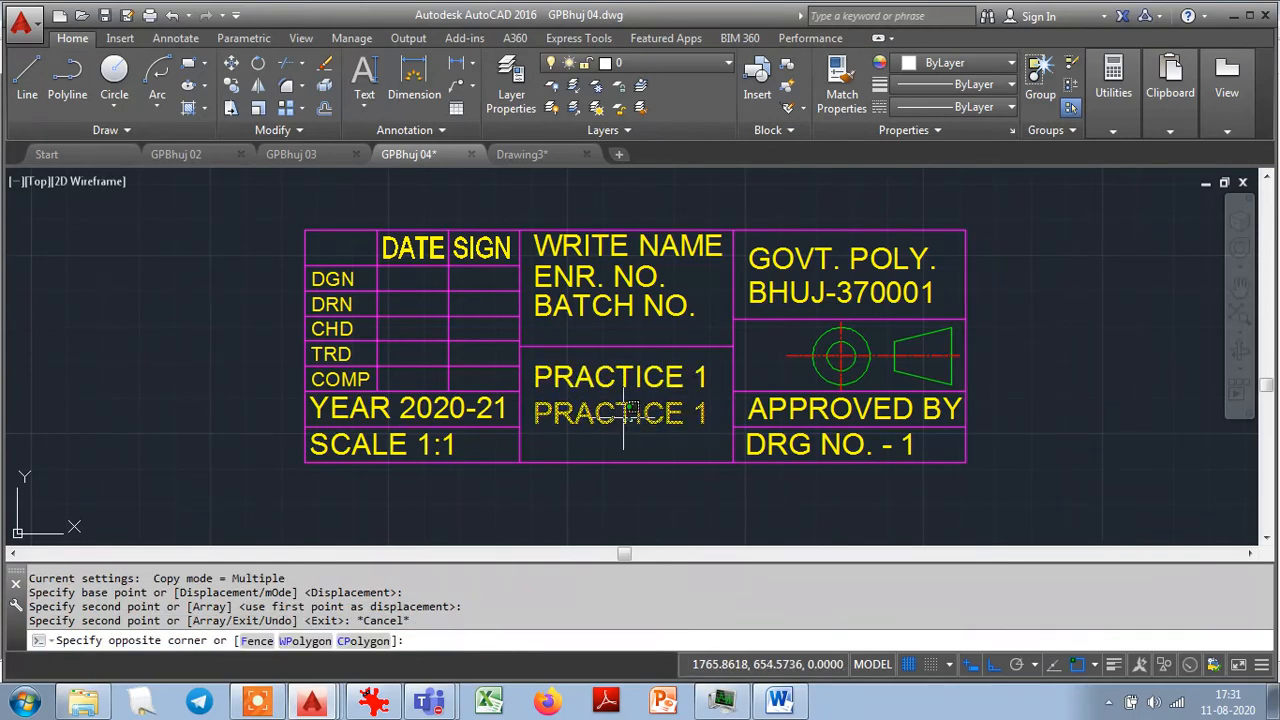
key("Escape")
key("Escape")
double_click(620, 412)
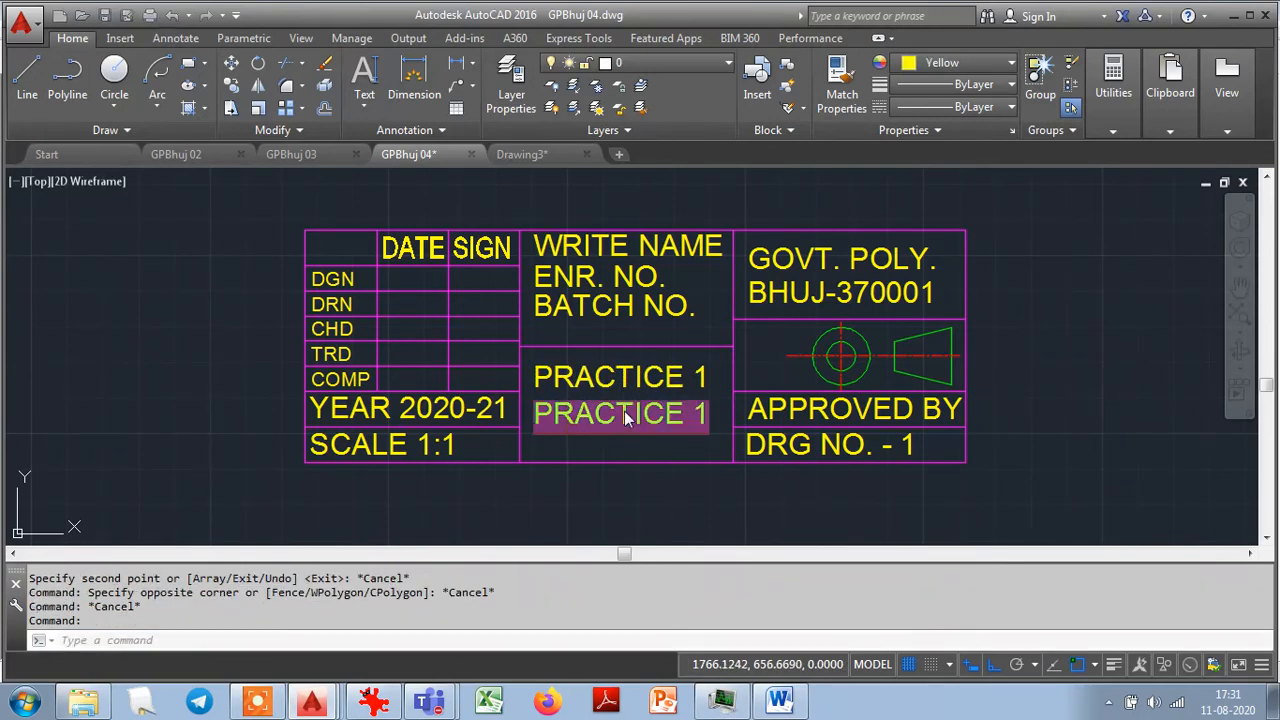
type("DRAWING")
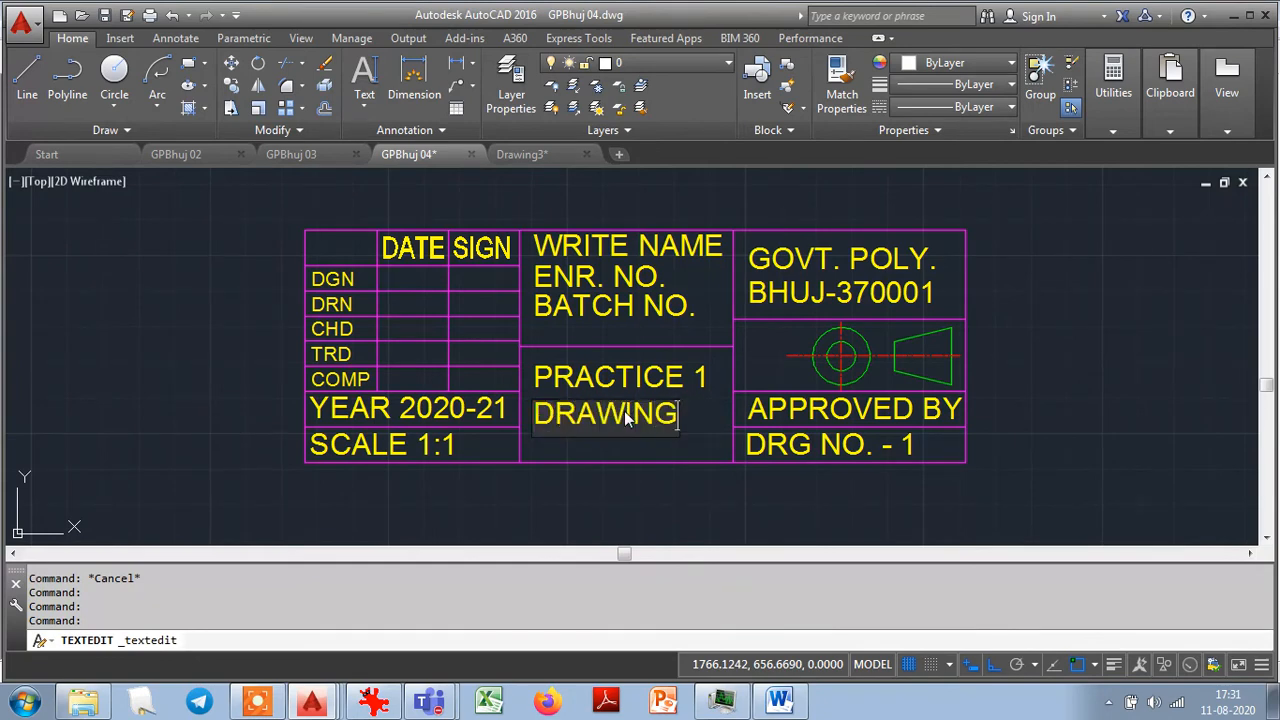
key("Return")
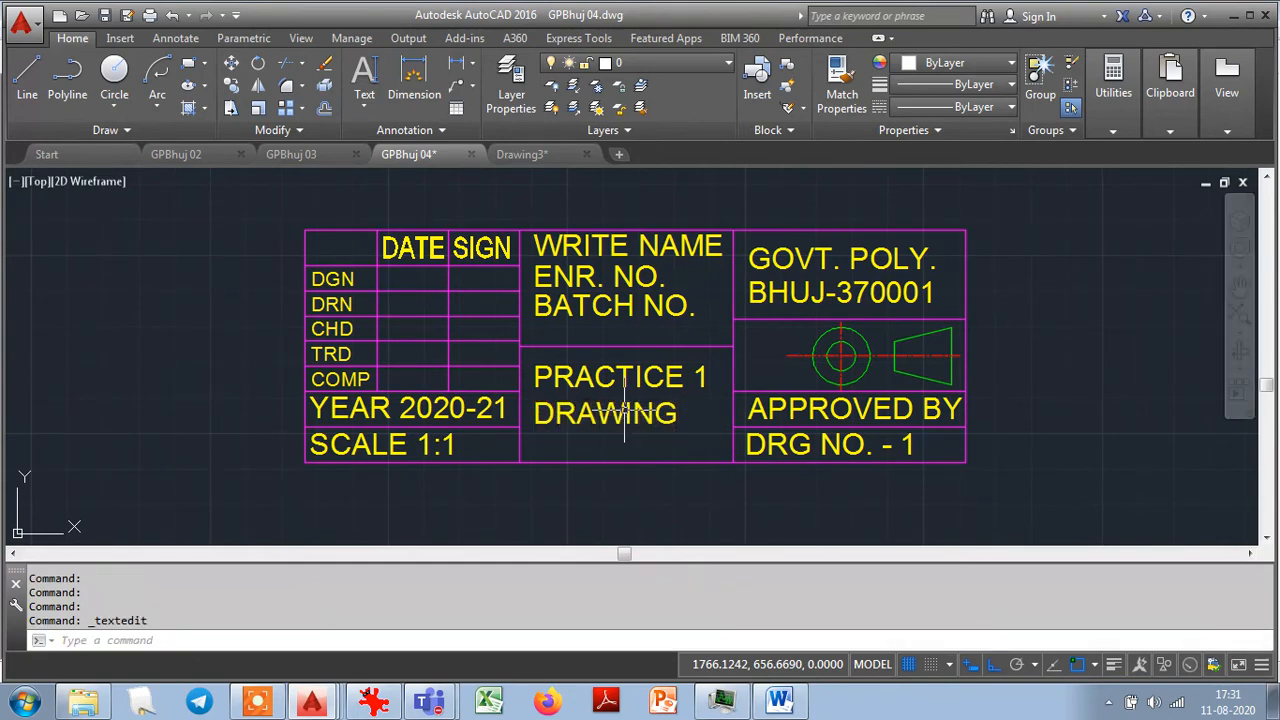
Select the complete title block with all its lines, text and projection symbol and copy it to the clipboard.
type("z")
key("Return")
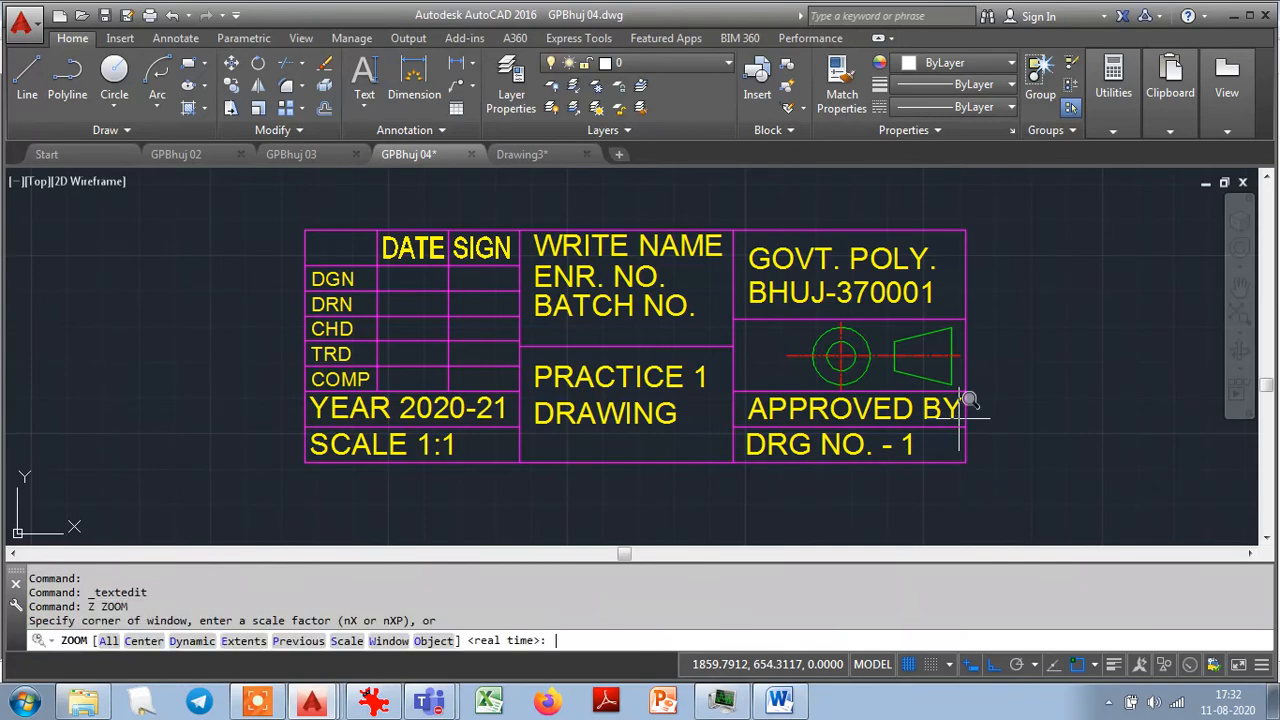
type("e")
key("Return")
scroll(864, 407, "down", 1)
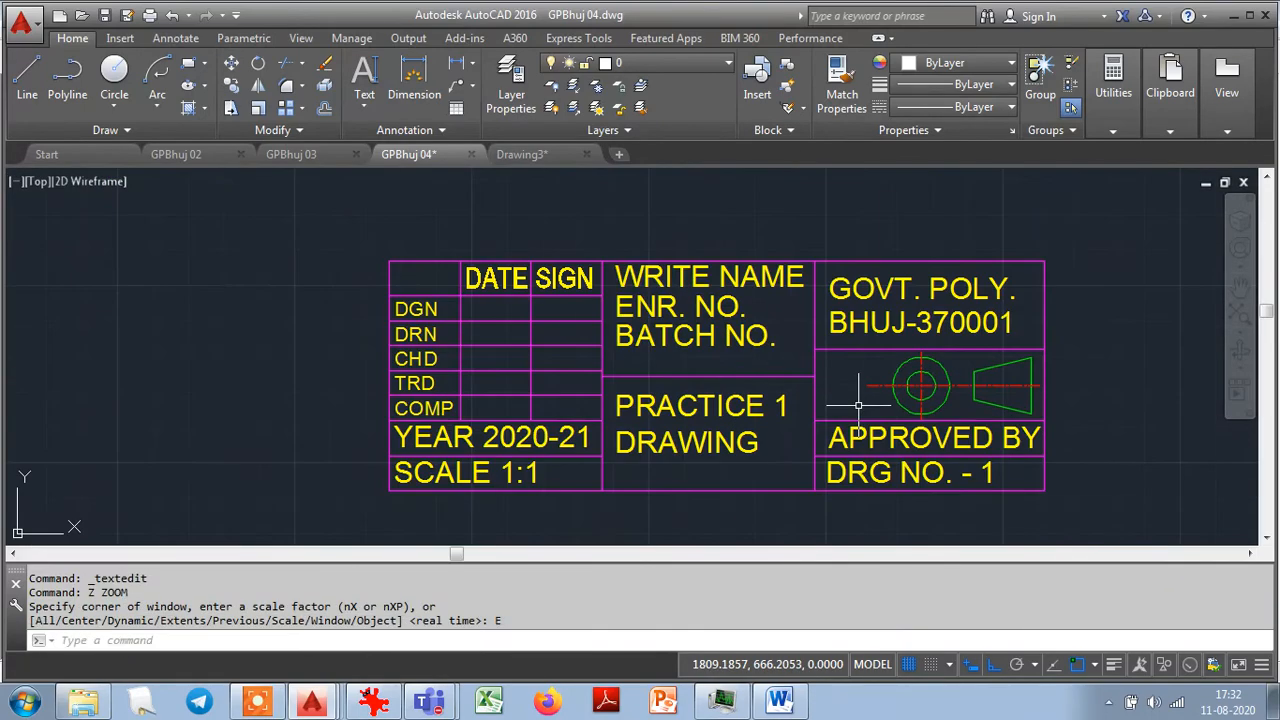
scroll(862, 406, "up", 1)
scroll(860, 406, "down", 2)
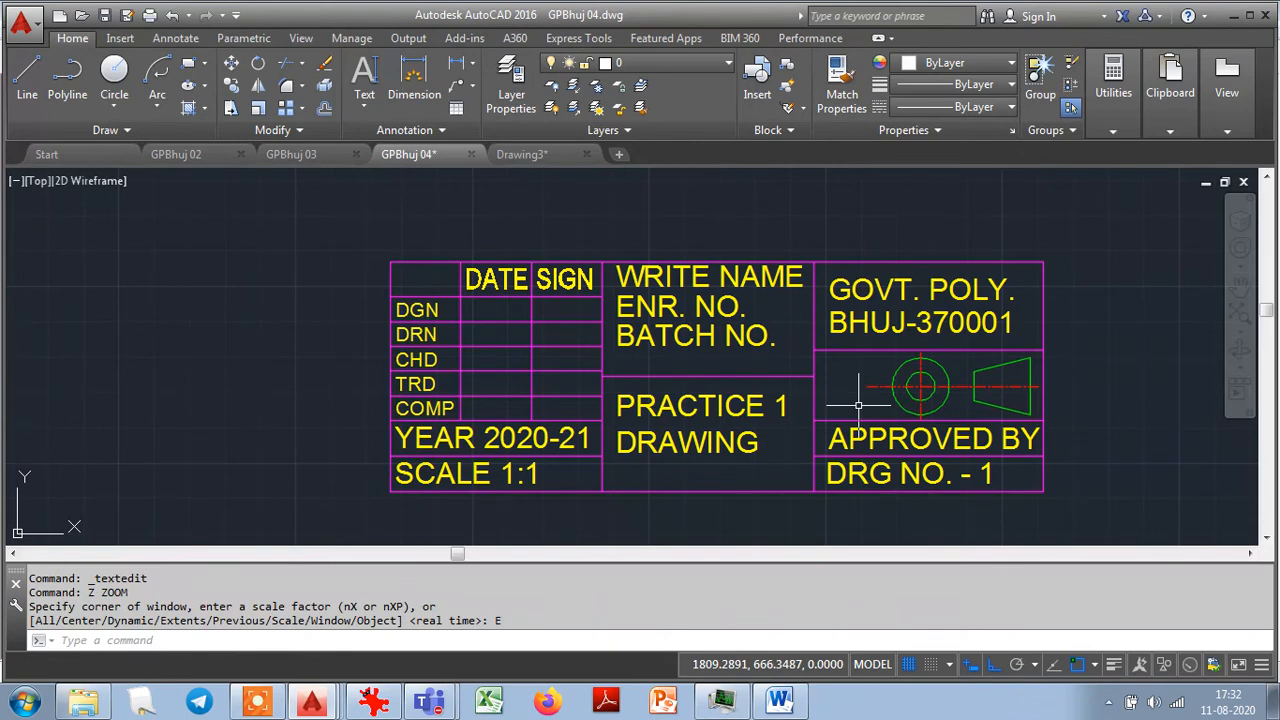
left_click(348, 507)
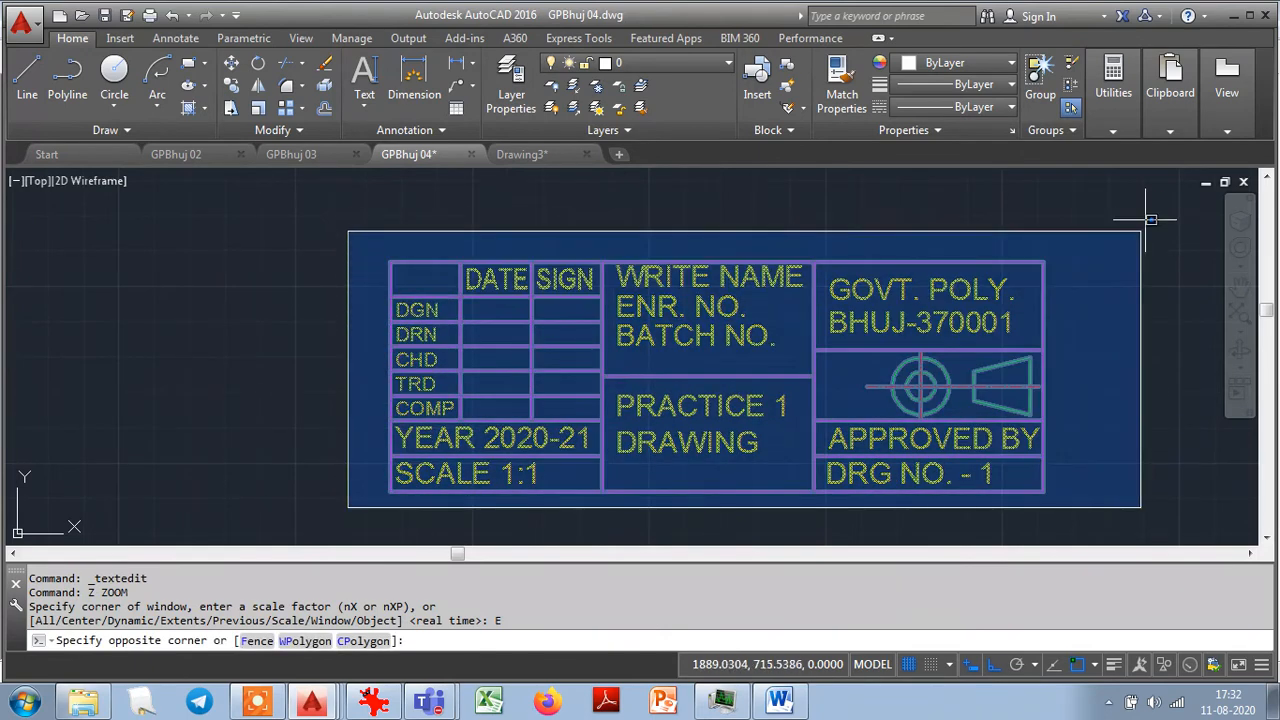
left_click(1138, 208)
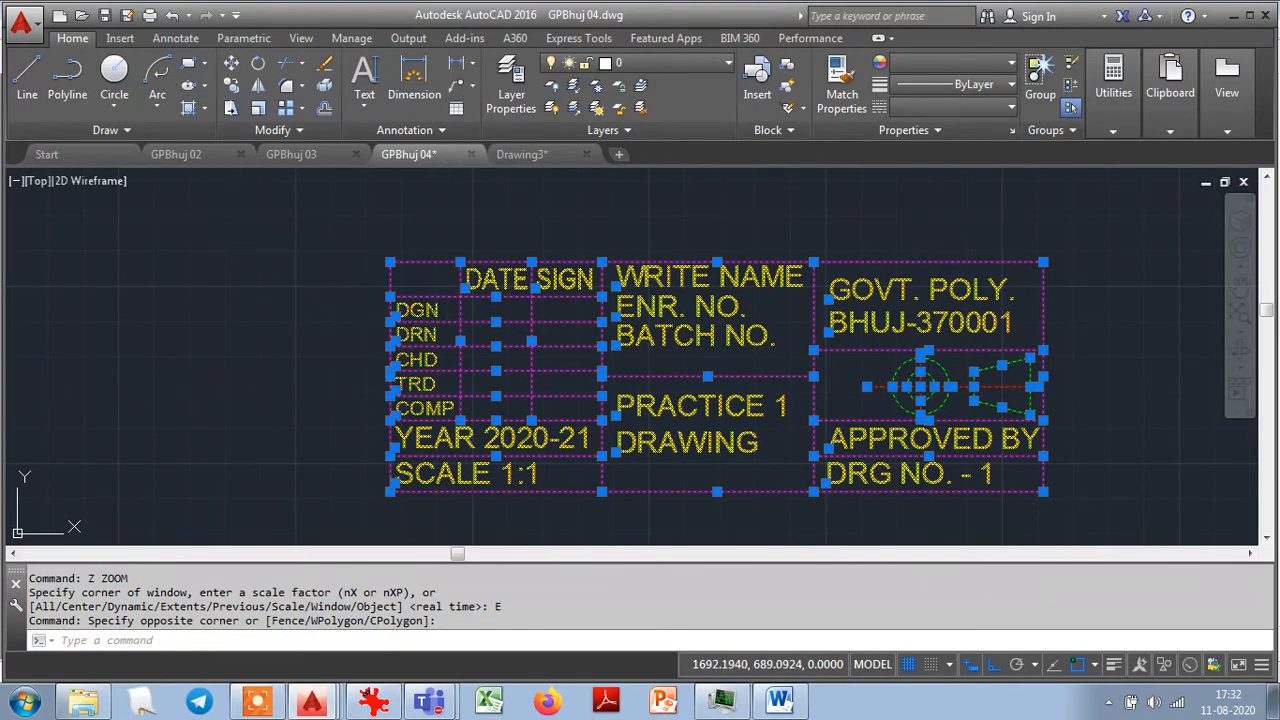
key("ctrl+c")
In Drawing3, erase the existing line, rectangle and small text, and paste the copied title block near the origin.
left_click(556, 155)
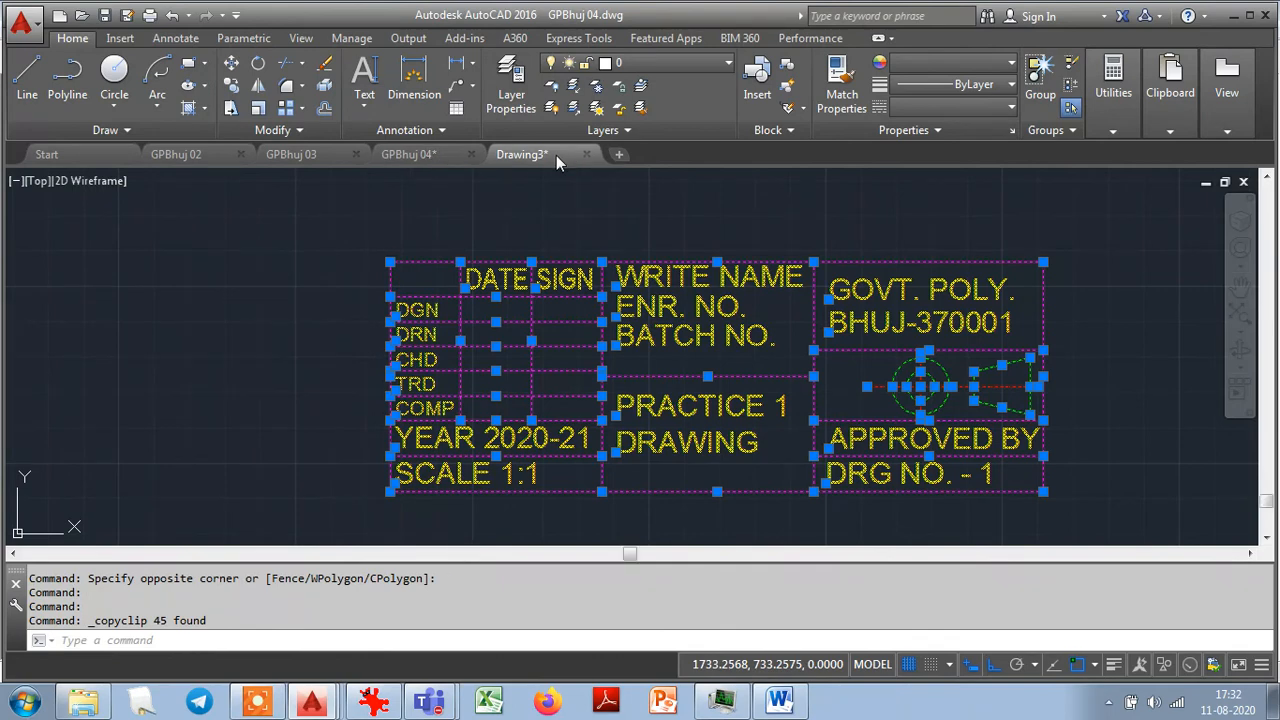
scroll(651, 349, "down", 10)
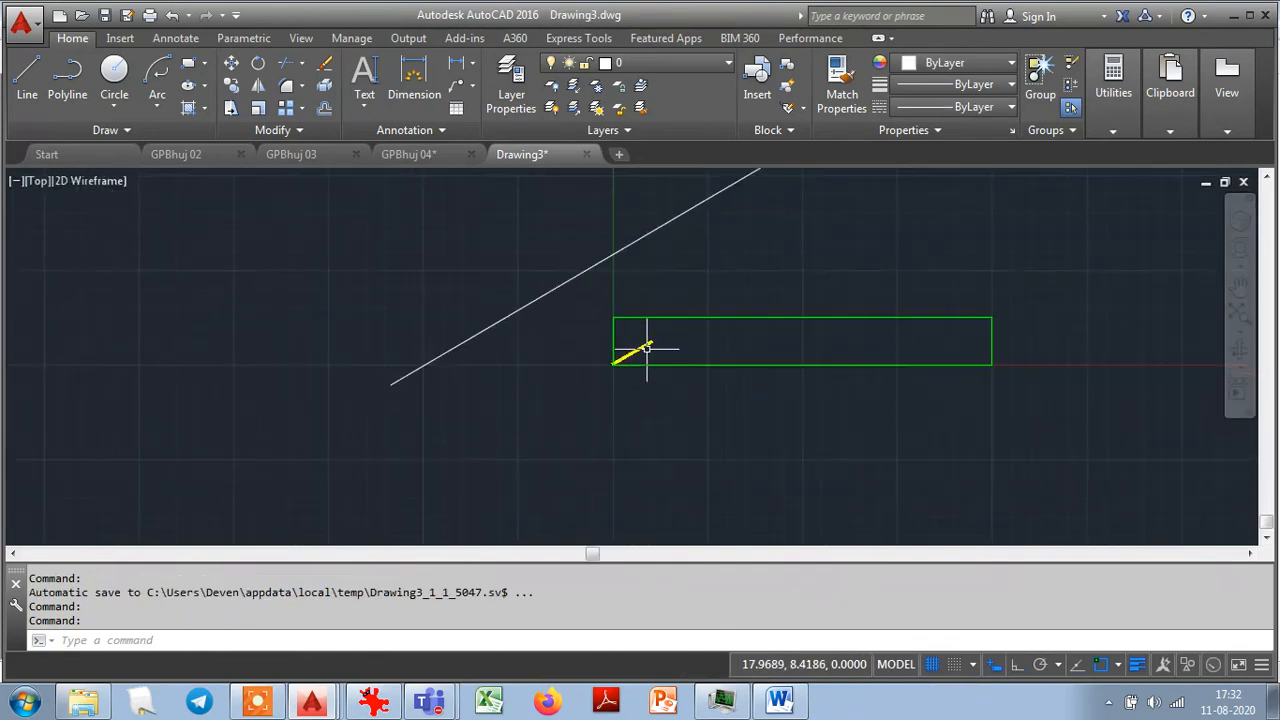
left_click(1000, 408)
left_click(491, 213)
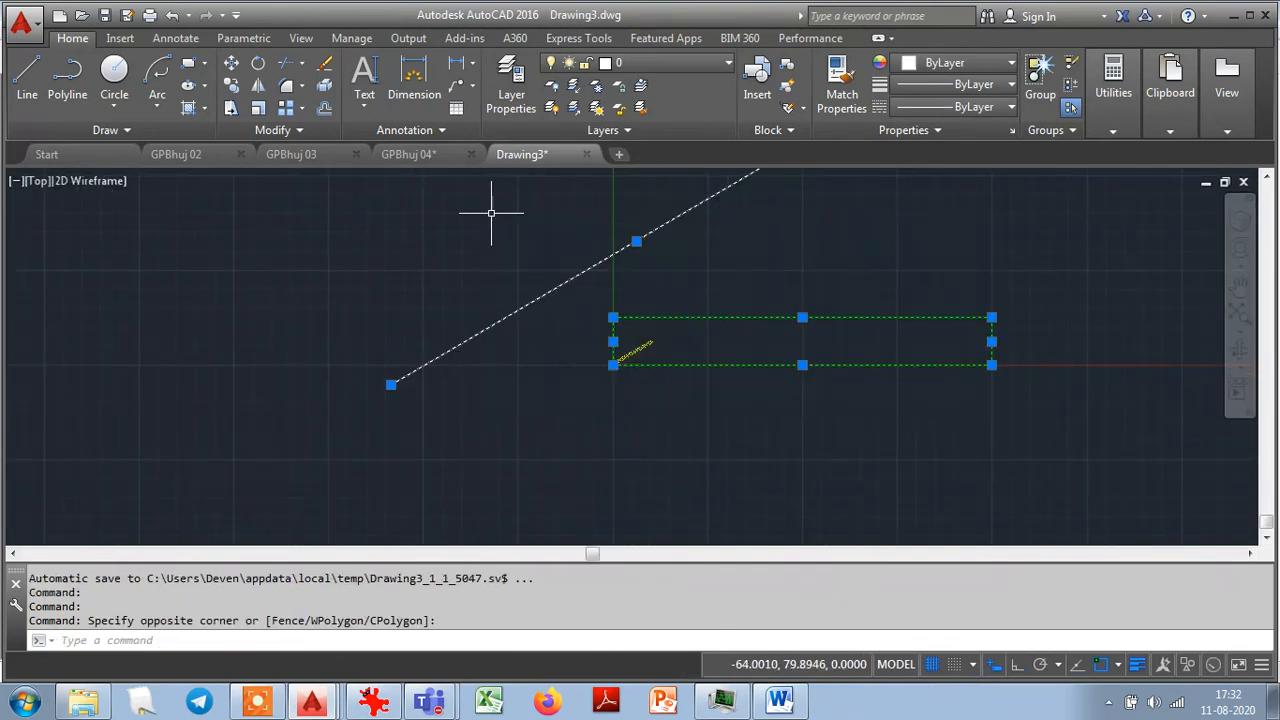
key("Delete")
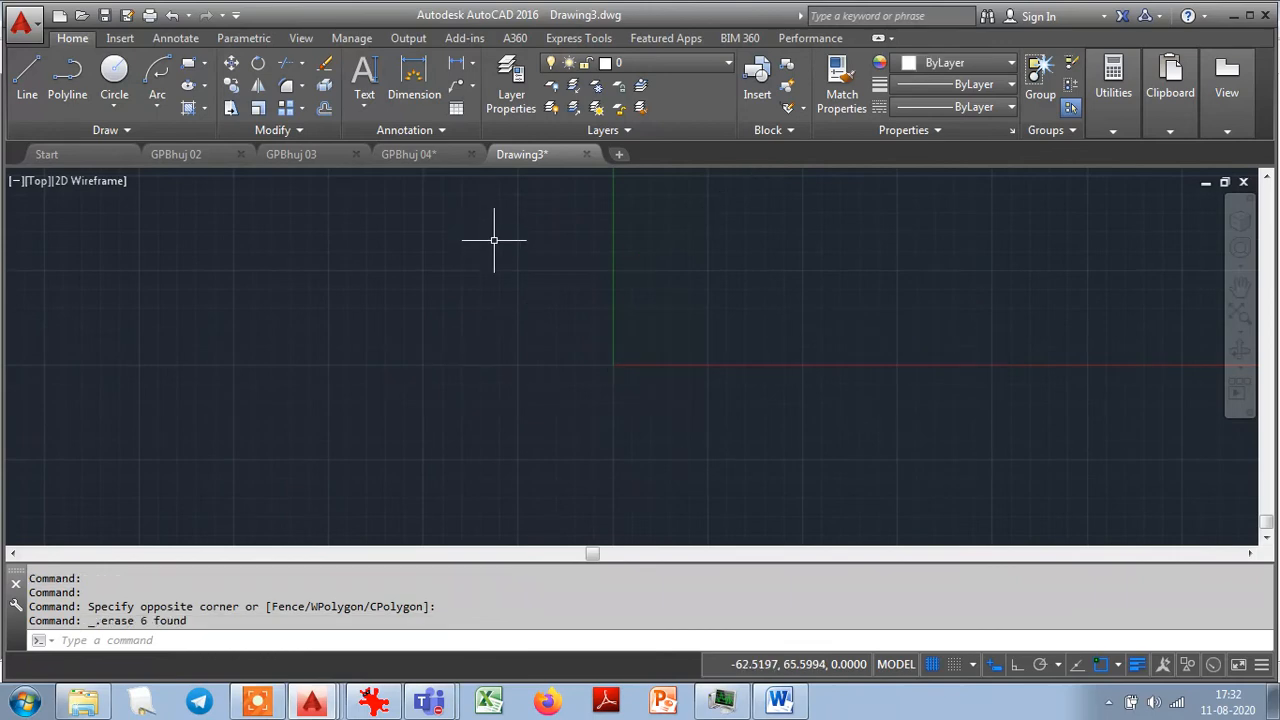
key("ctrl+v")
left_click(510, 415)
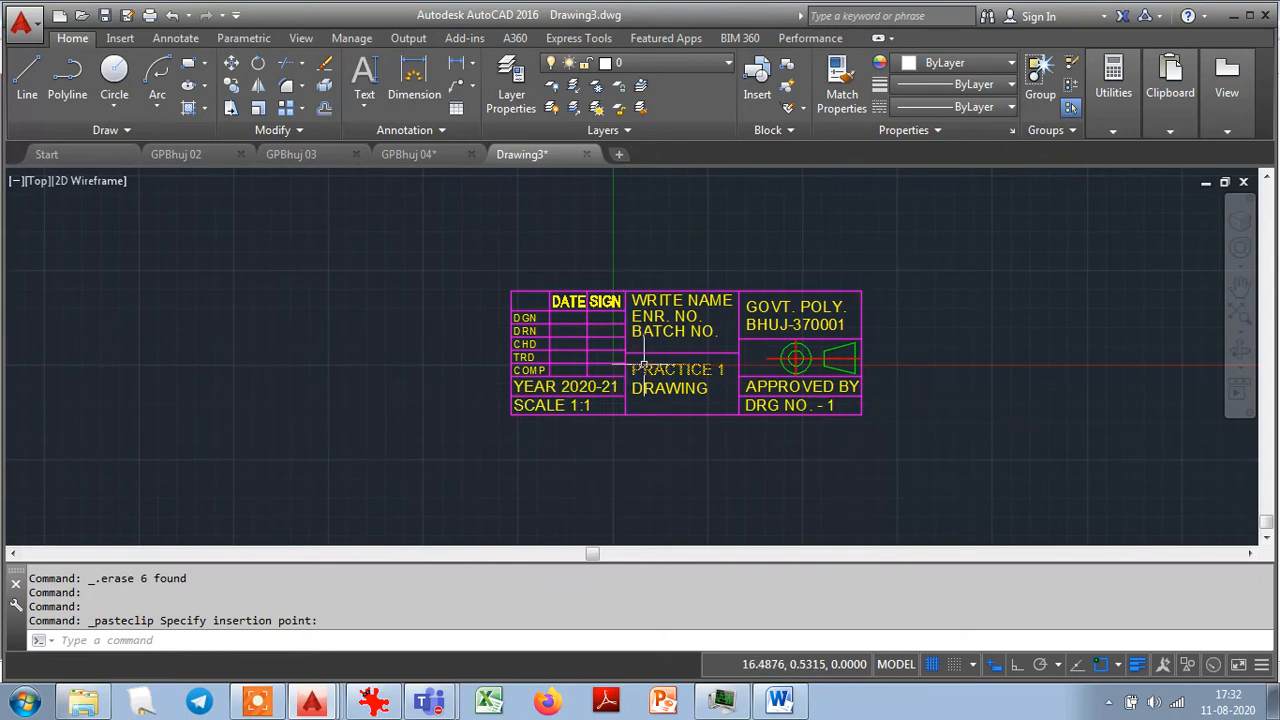
Change PRACTICE 1 to PRACTICE 2 in the title block pasted into Drawing3.
scroll(694, 385, "up", 2)
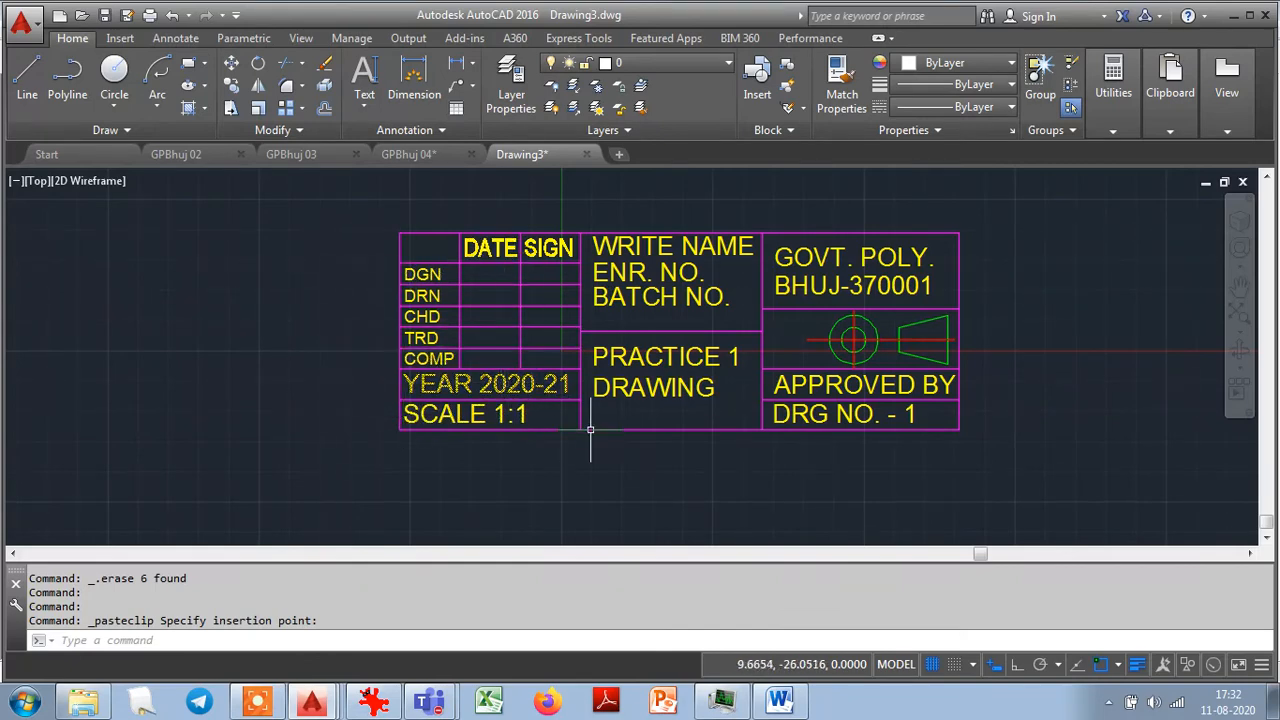
double_click(670, 356)
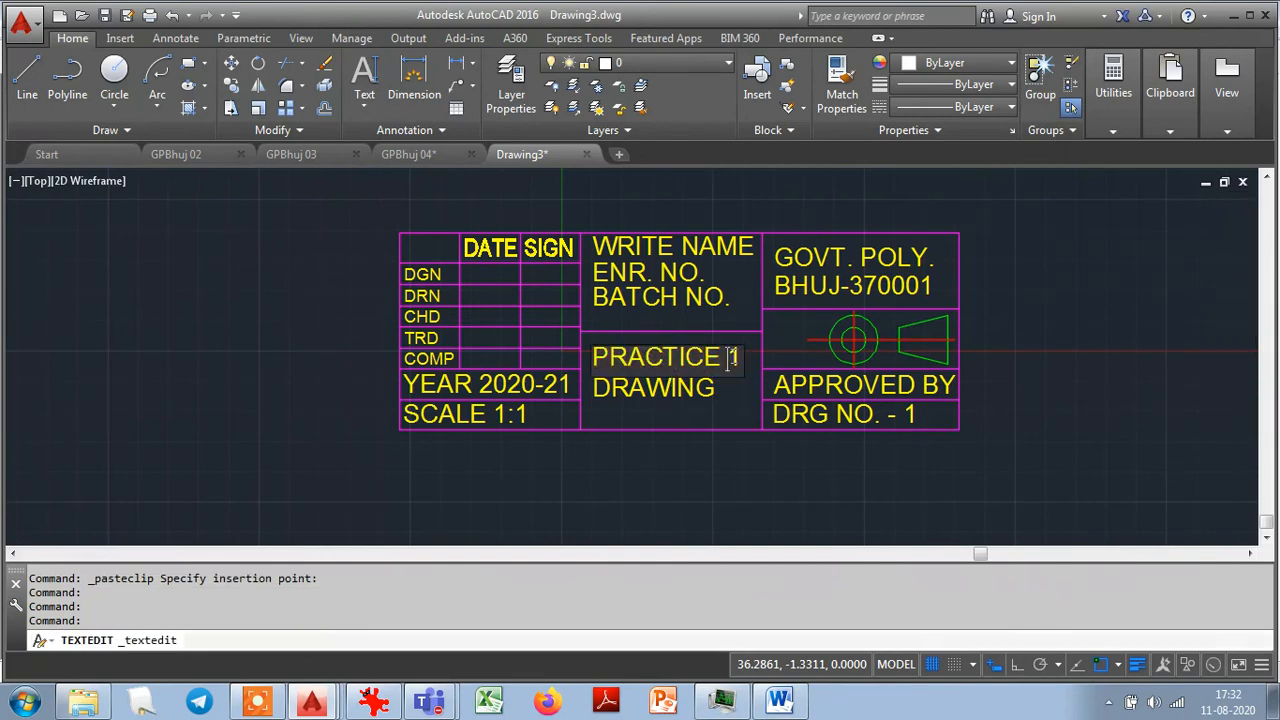
key("BackSpace")
type("2")
left_click(1070, 356)
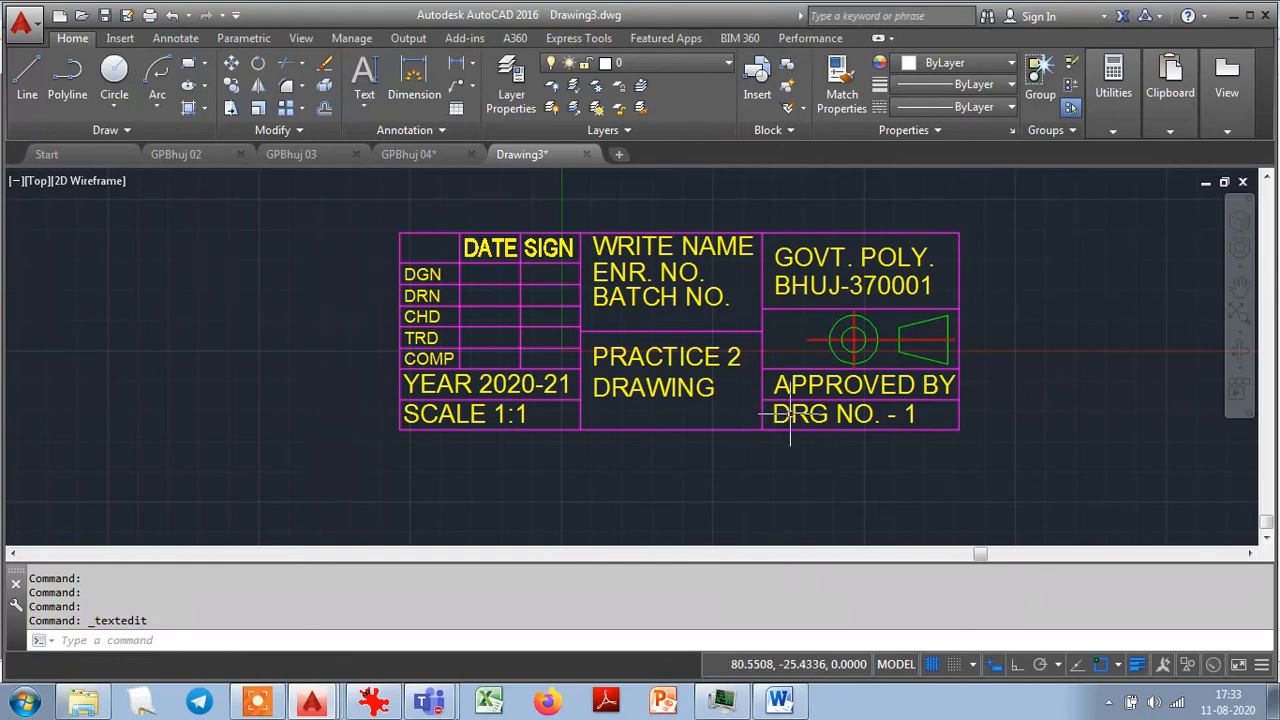
Paste the copied title block into the GPBhuj 03 drawing, below and to the right of the diamond figure.
left_click(433, 154)
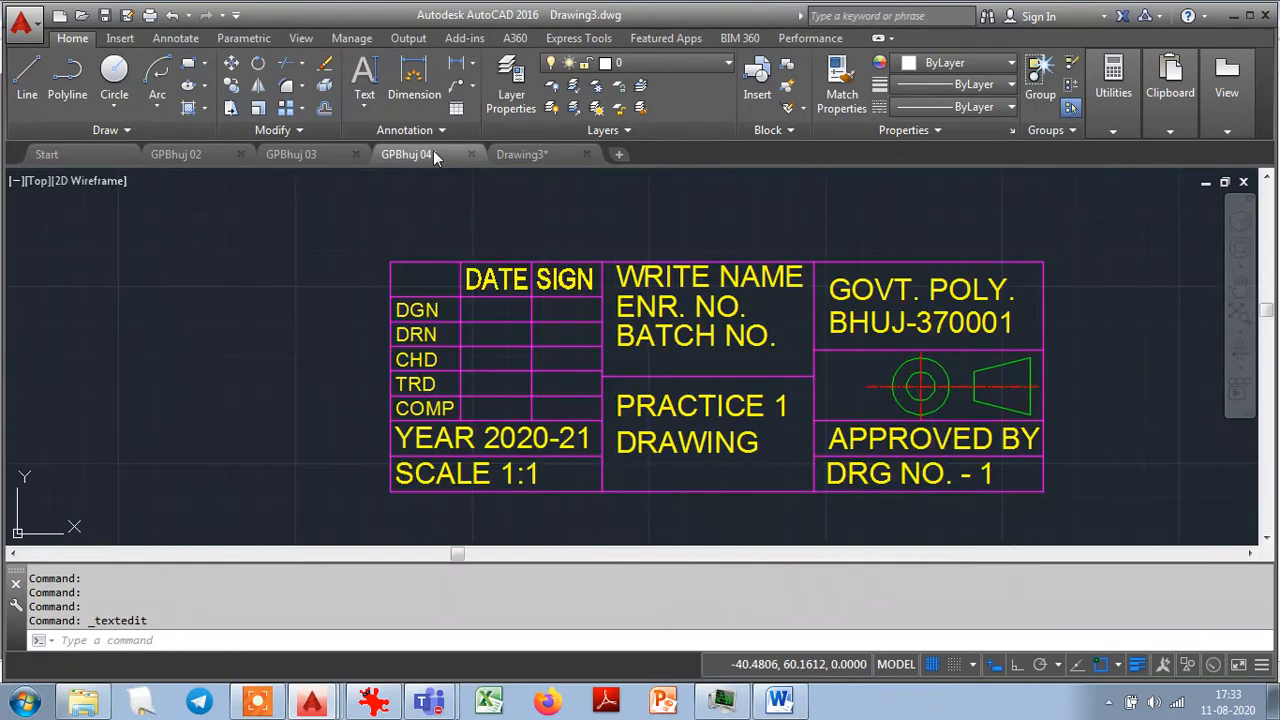
left_click(330, 152)
scroll(255, 408, "down", 4)
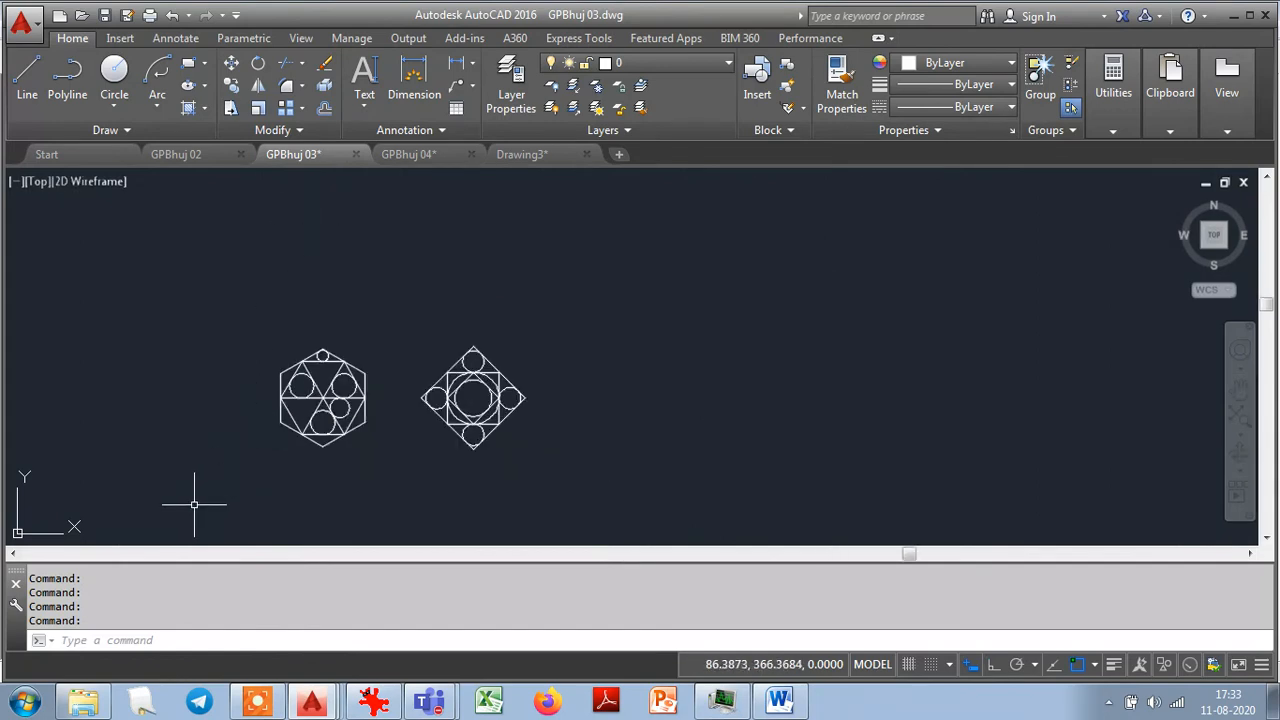
key("ctrl+v")
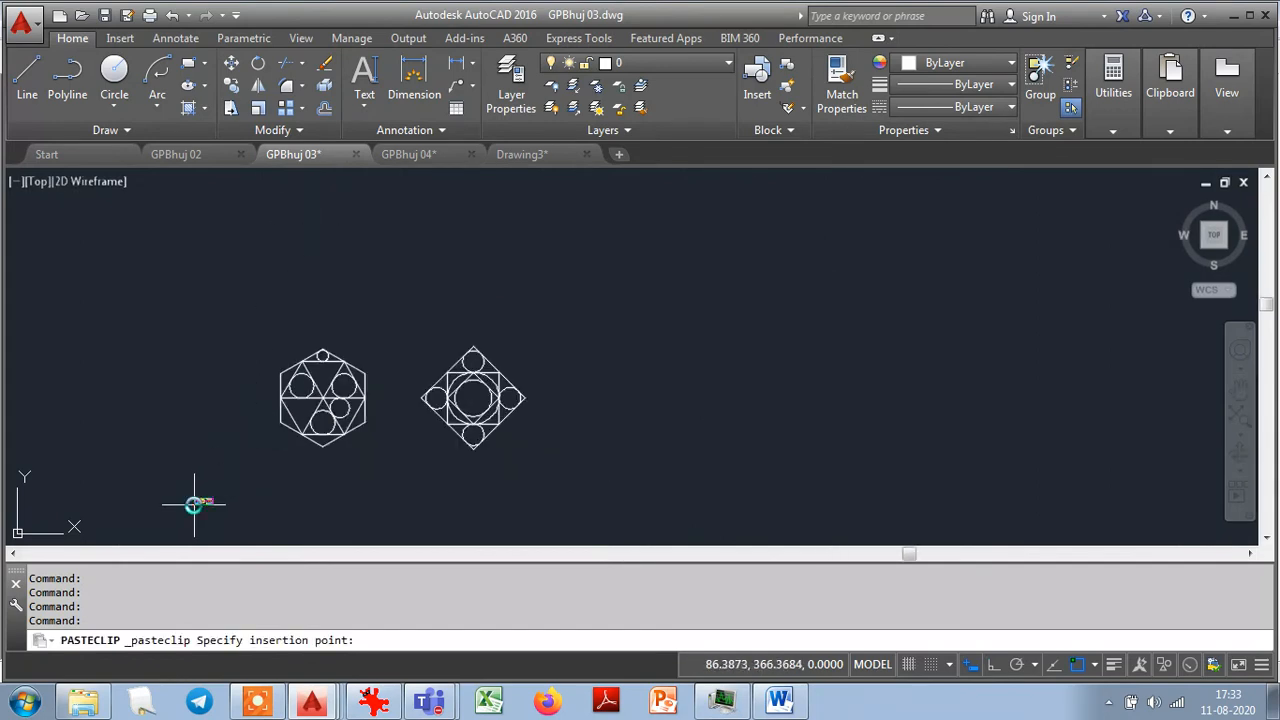
left_click(557, 476)
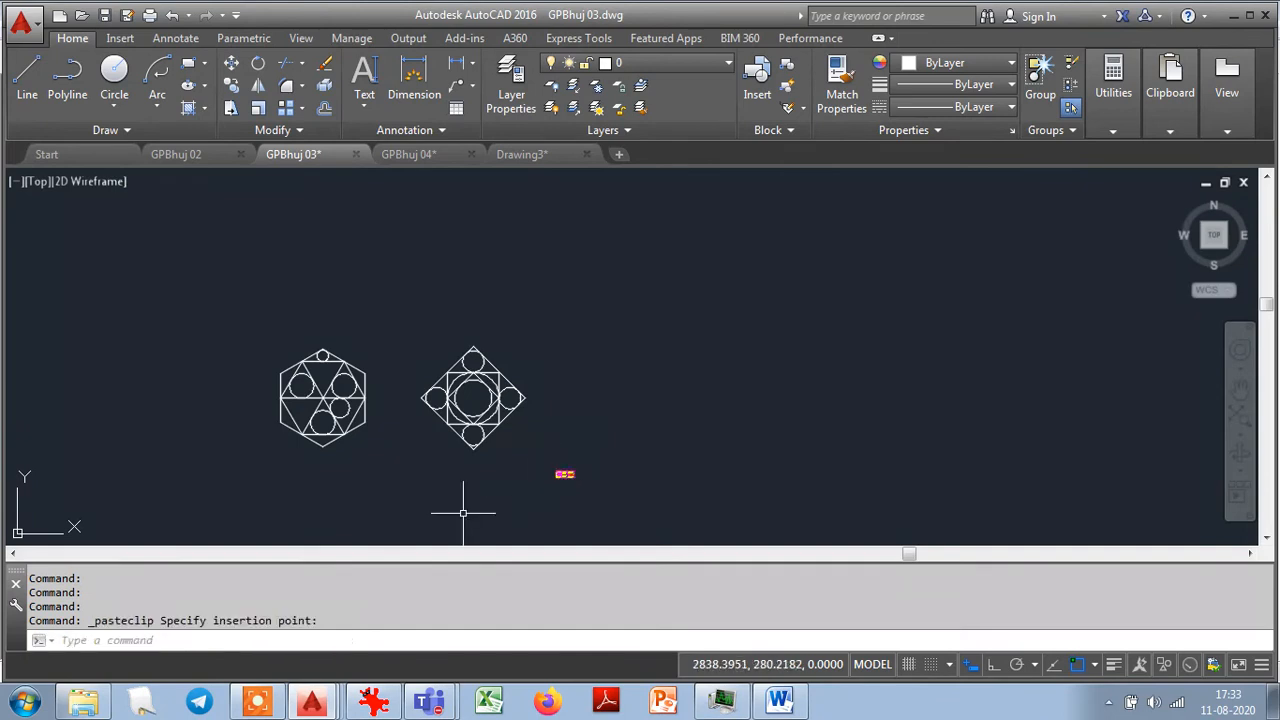
scroll(565, 497, "up", 8)
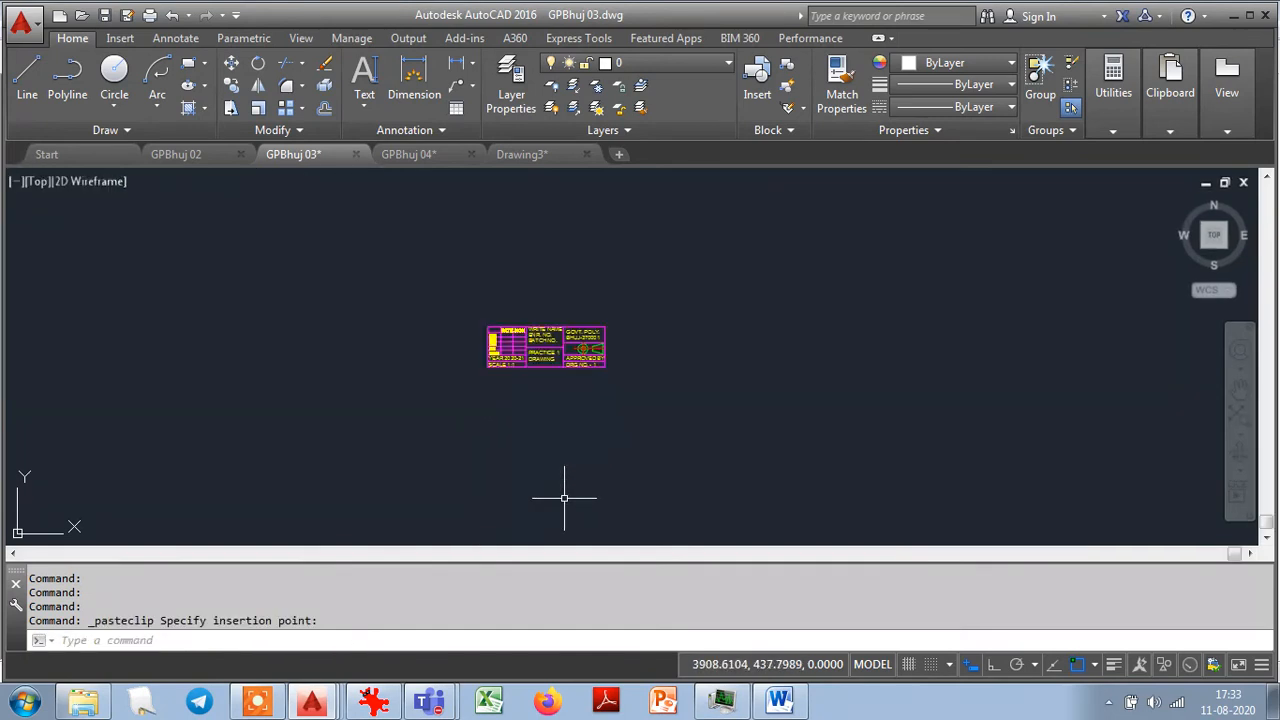
scroll(565, 497, "down", 8)
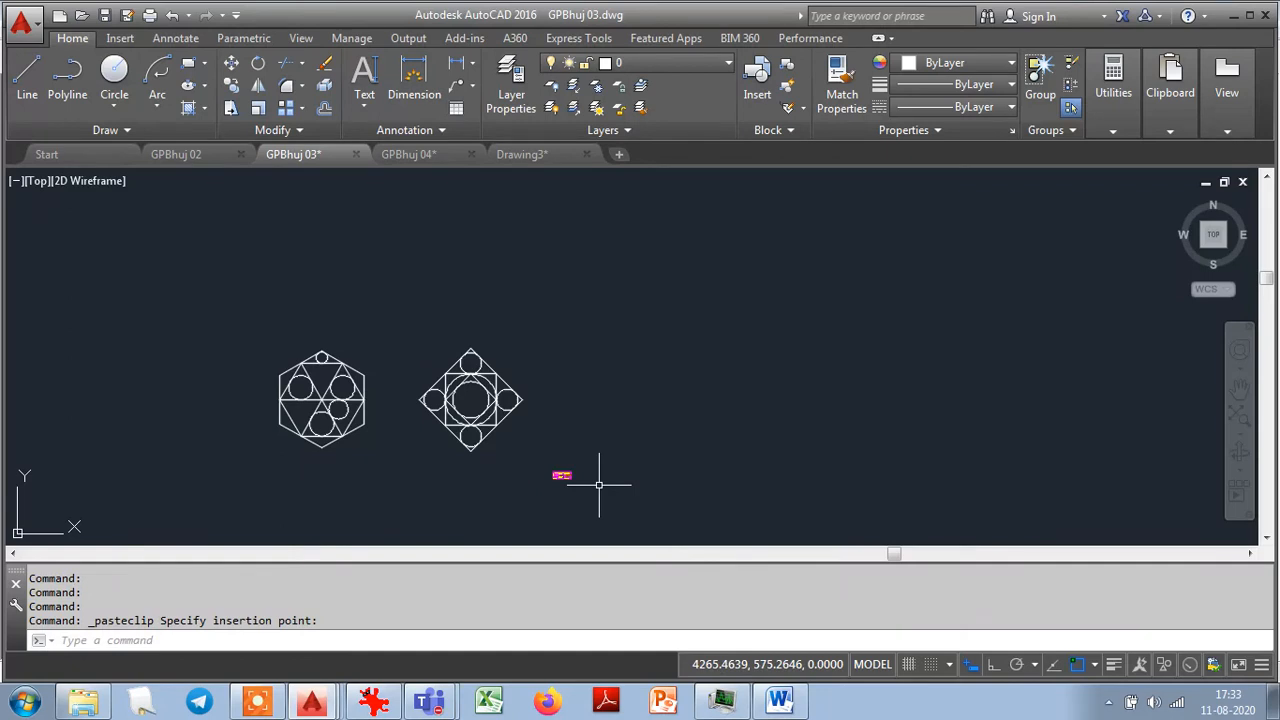
Erase the pasted title block from the GPBhuj 03 drawing.
left_click(547, 491)
left_click(586, 460)
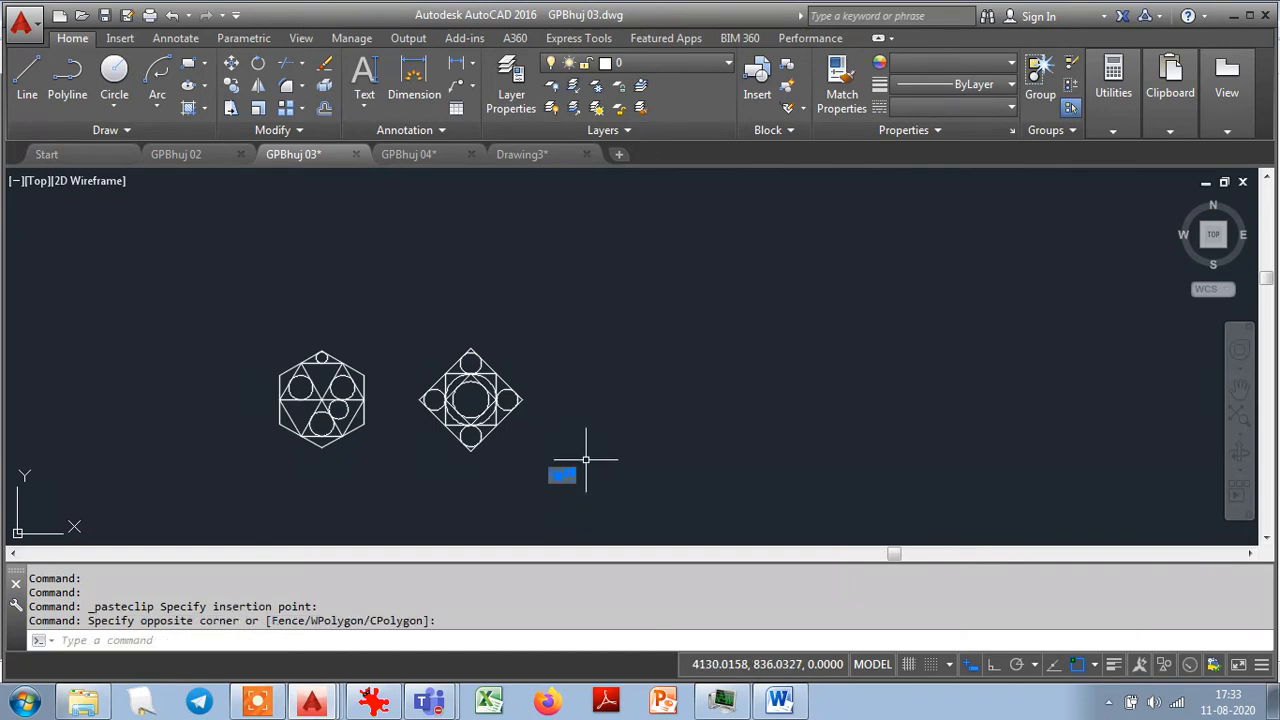
key("Delete")
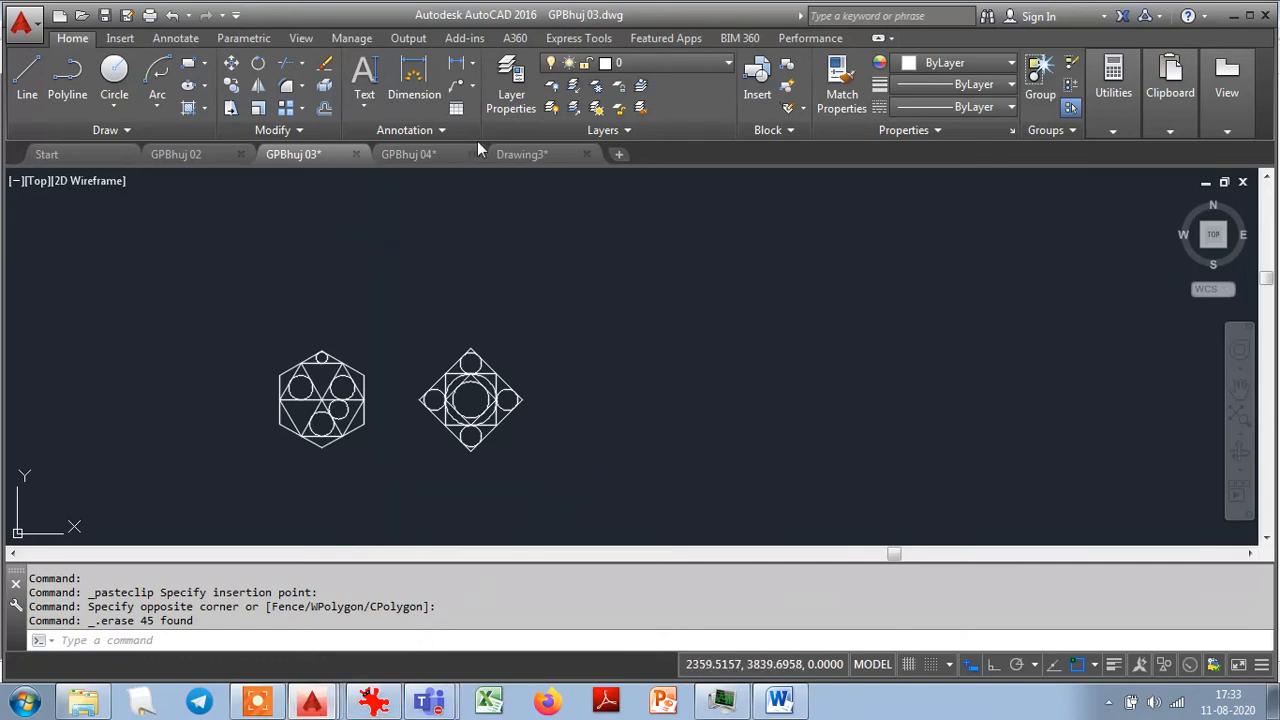
Return to Drawing3, switch to the Word document, and copy CIRCLE's individual properties from CENTER to CIRCUMFERENCE.
left_click(531, 155)
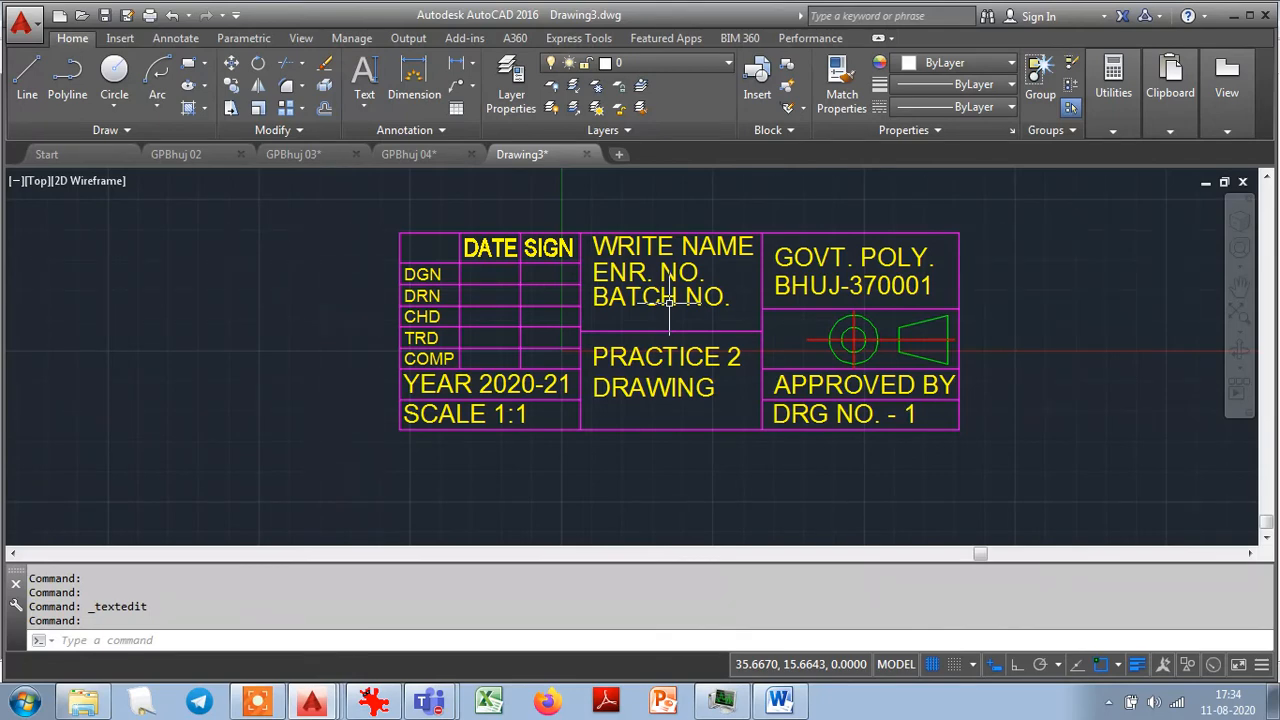
left_click(362, 100)
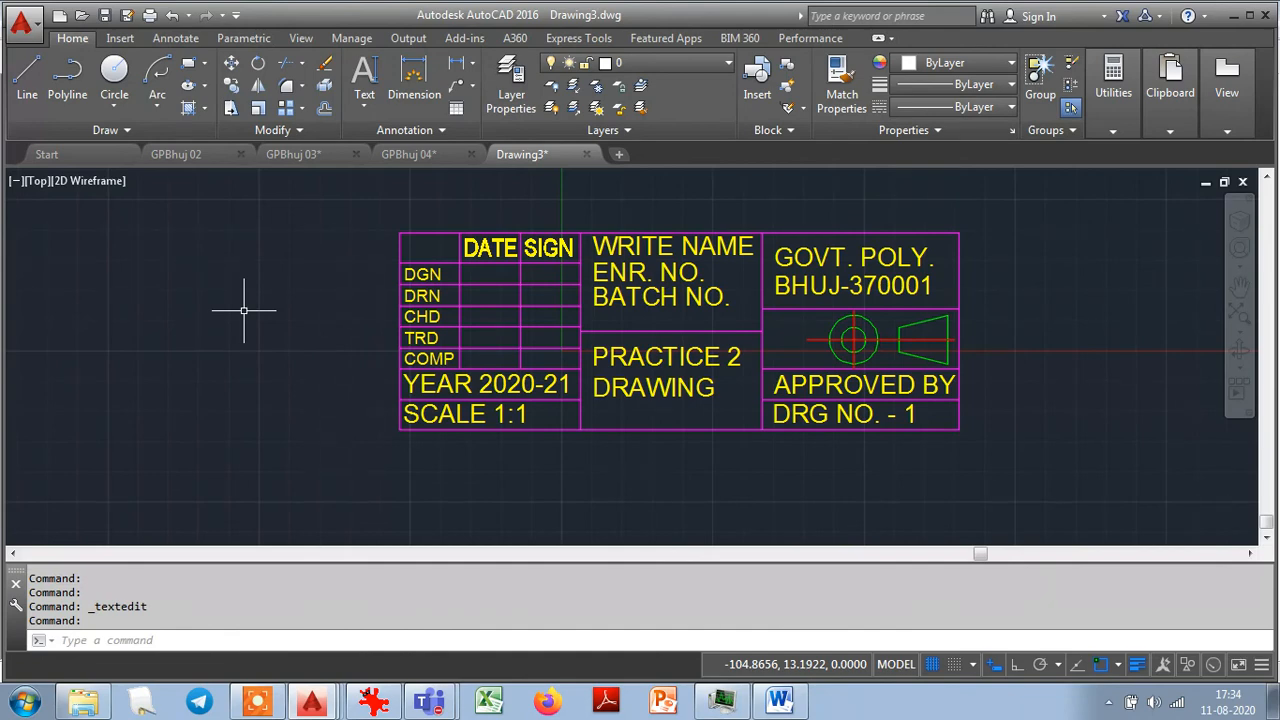
left_click(783, 703)
scroll(595, 448, "up", 6)
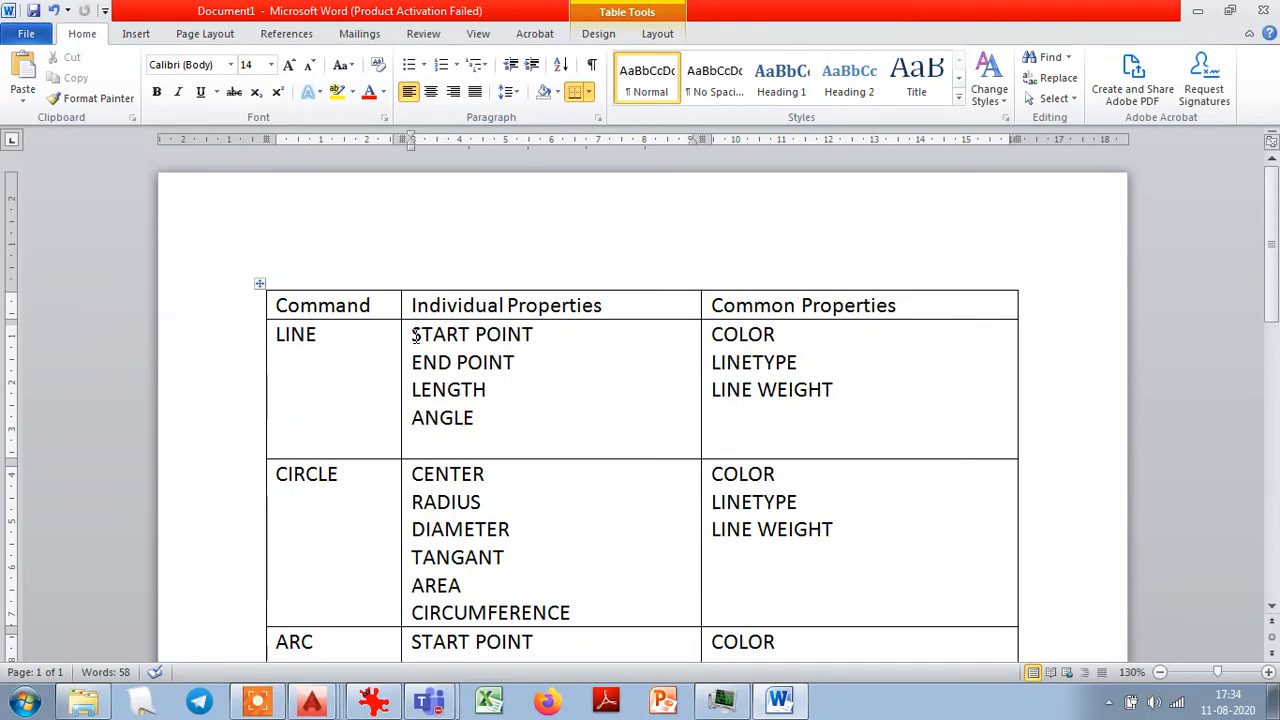
left_click_drag(412, 334, 467, 433)
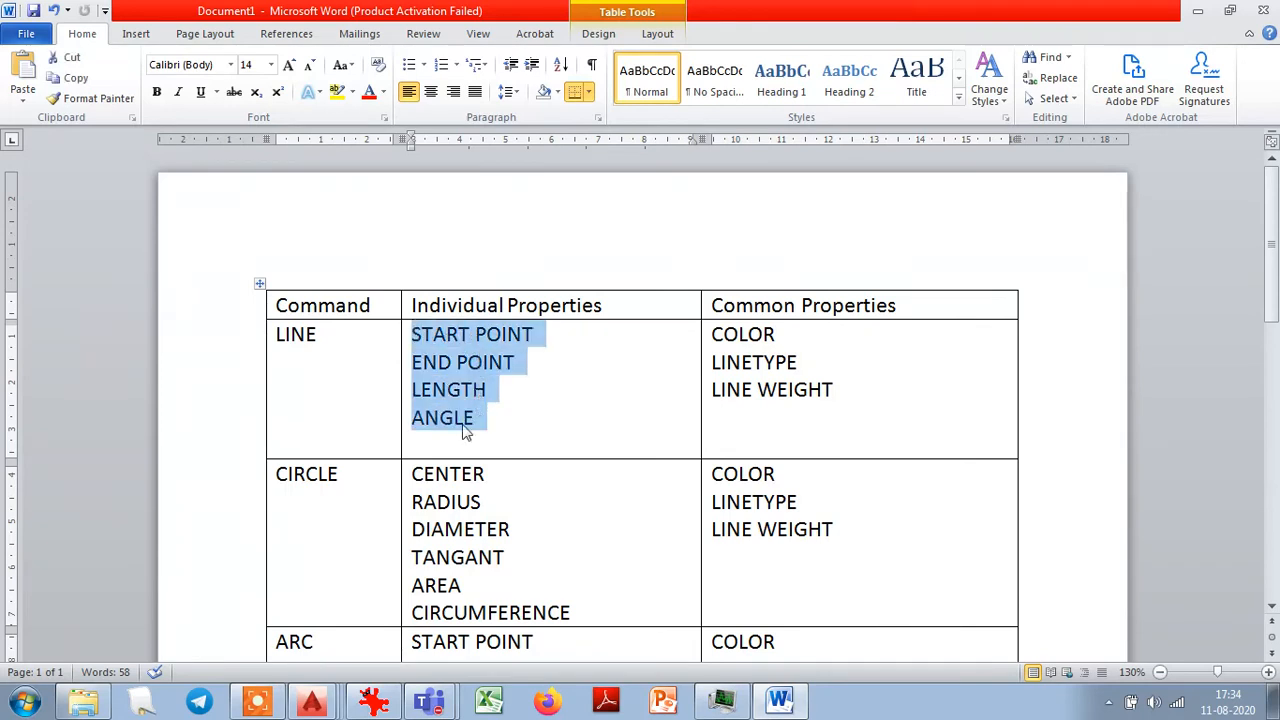
left_click(413, 474)
left_click_drag(412, 474, 535, 608)
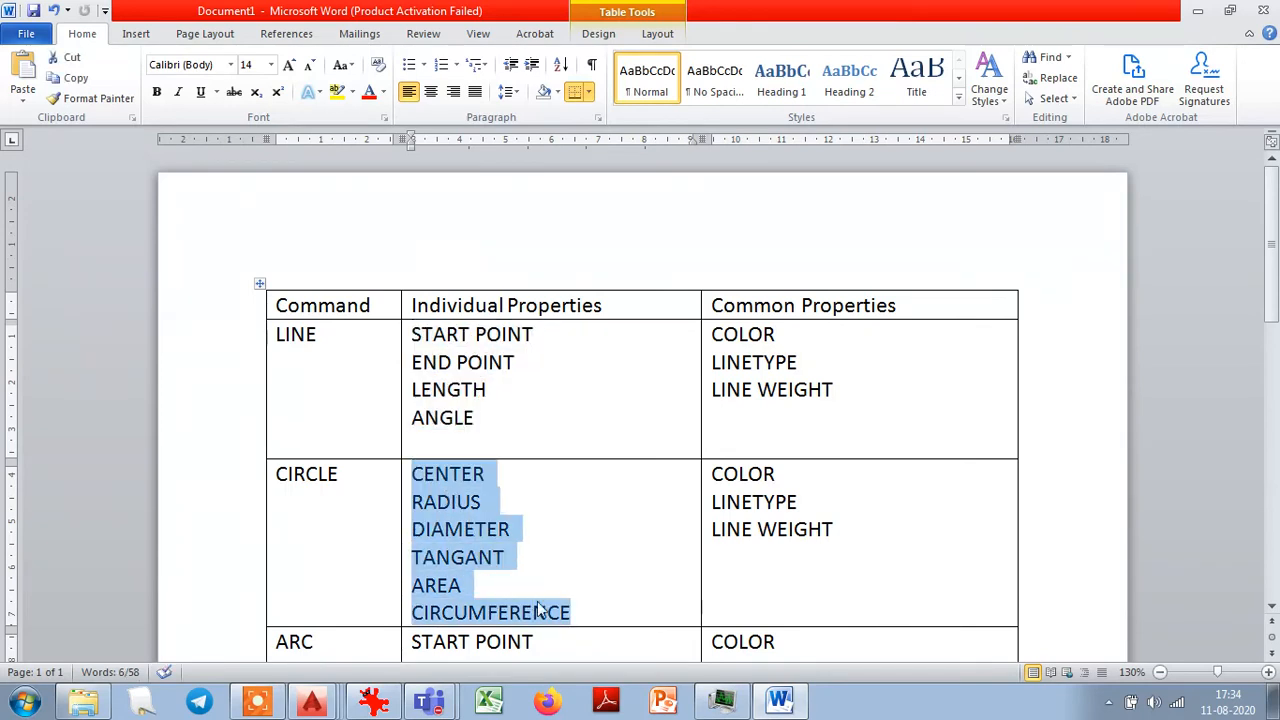
right_click(461, 541)
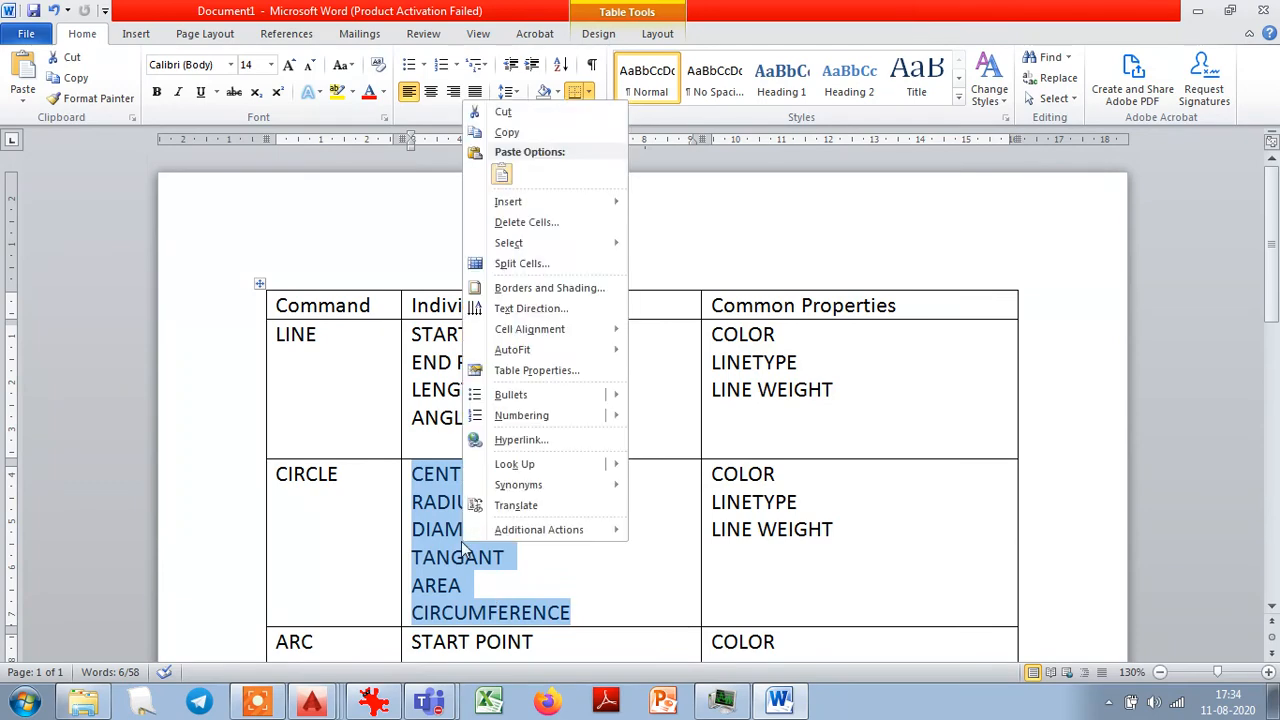
left_click(514, 131)
Switch back to AutoCAD and paste the copied property list into a new multiline text box beside the title block in Drawing3.
key("alt+Tab")
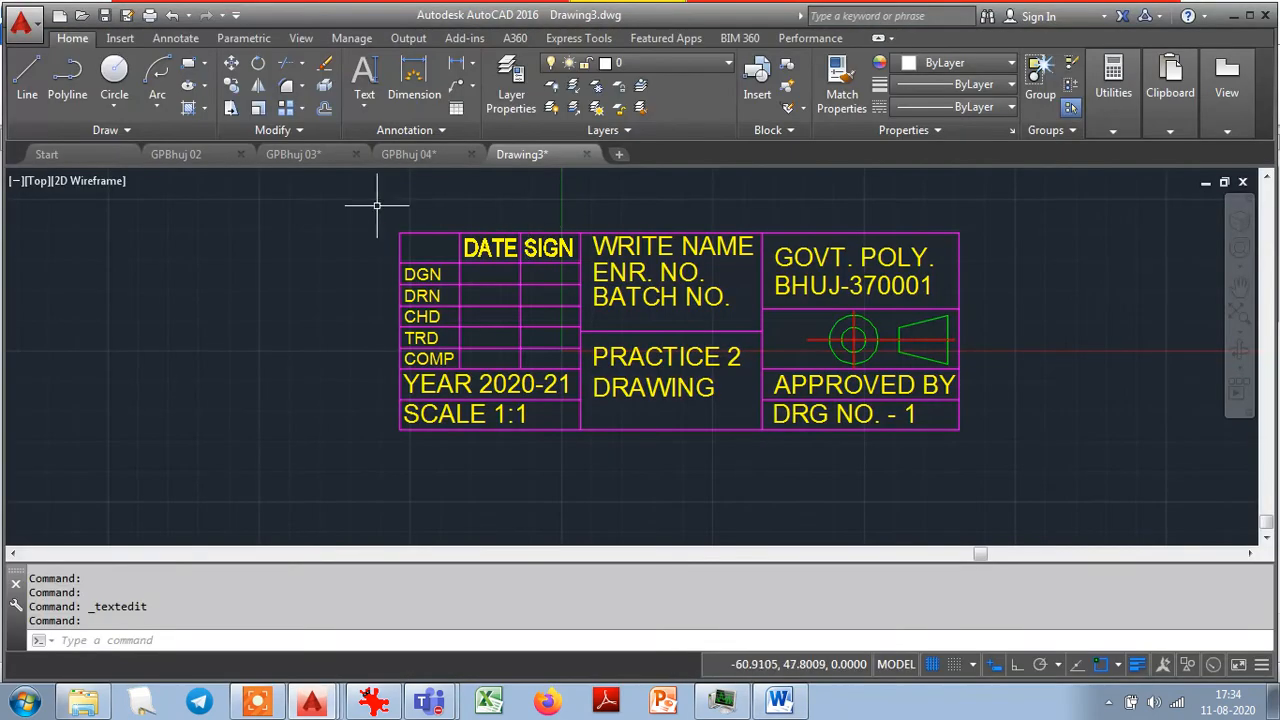
left_click(365, 100)
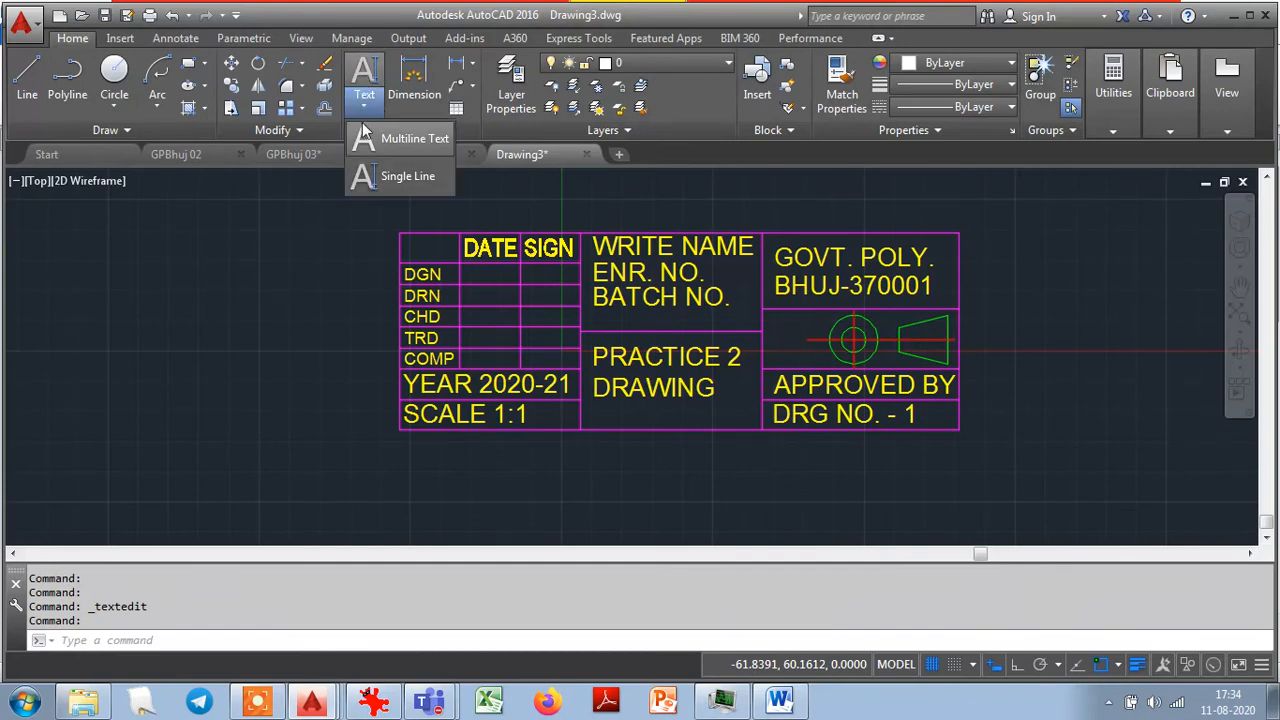
left_click(400, 131)
left_click(83, 271)
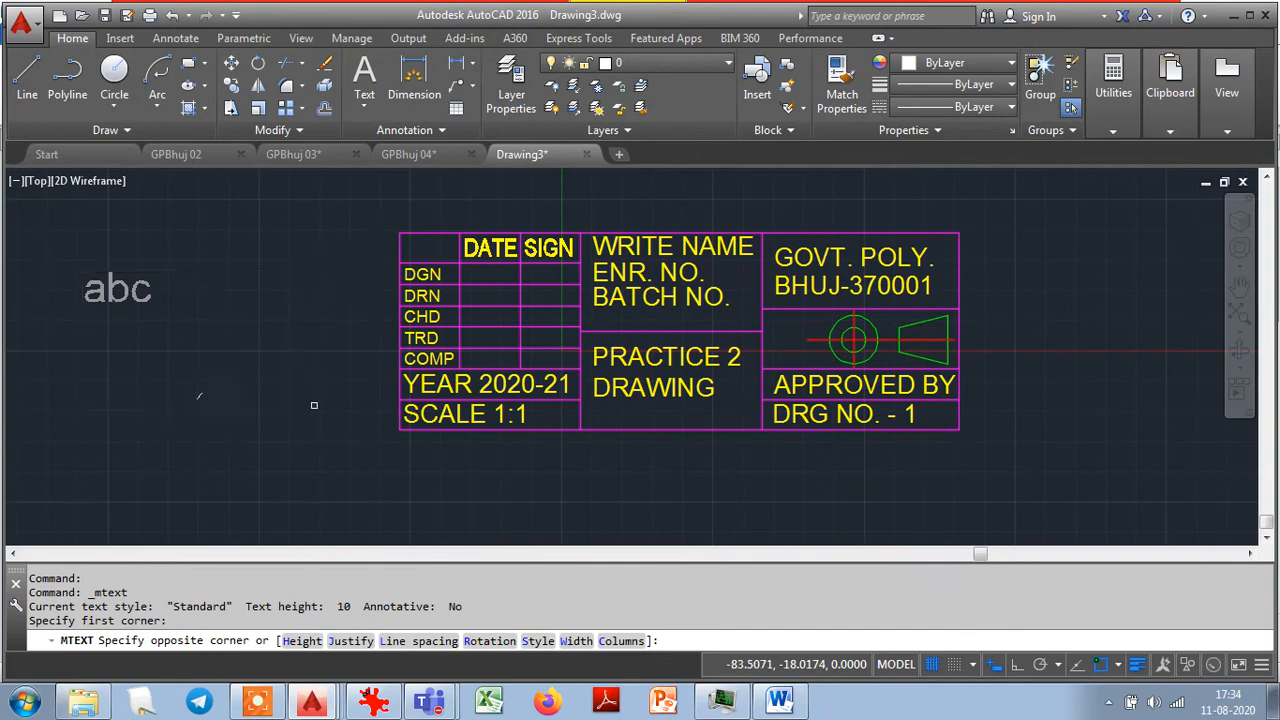
left_click(374, 419)
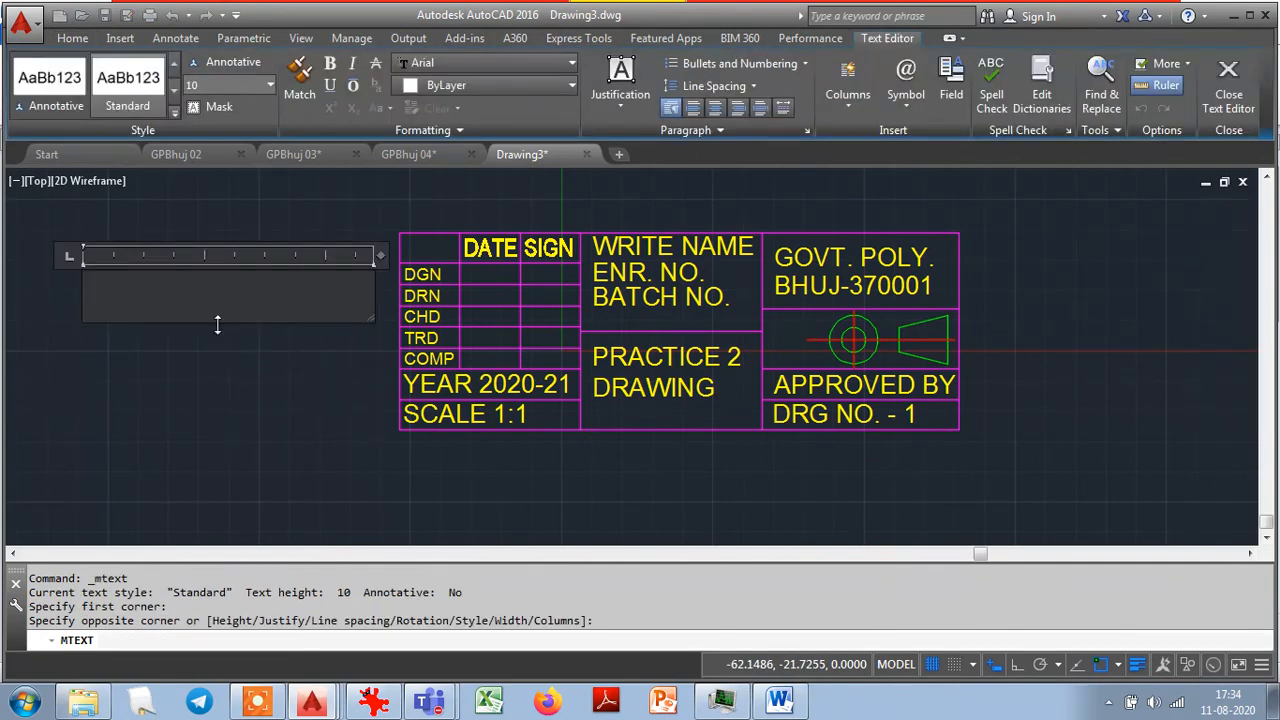
key("ctrl+v")
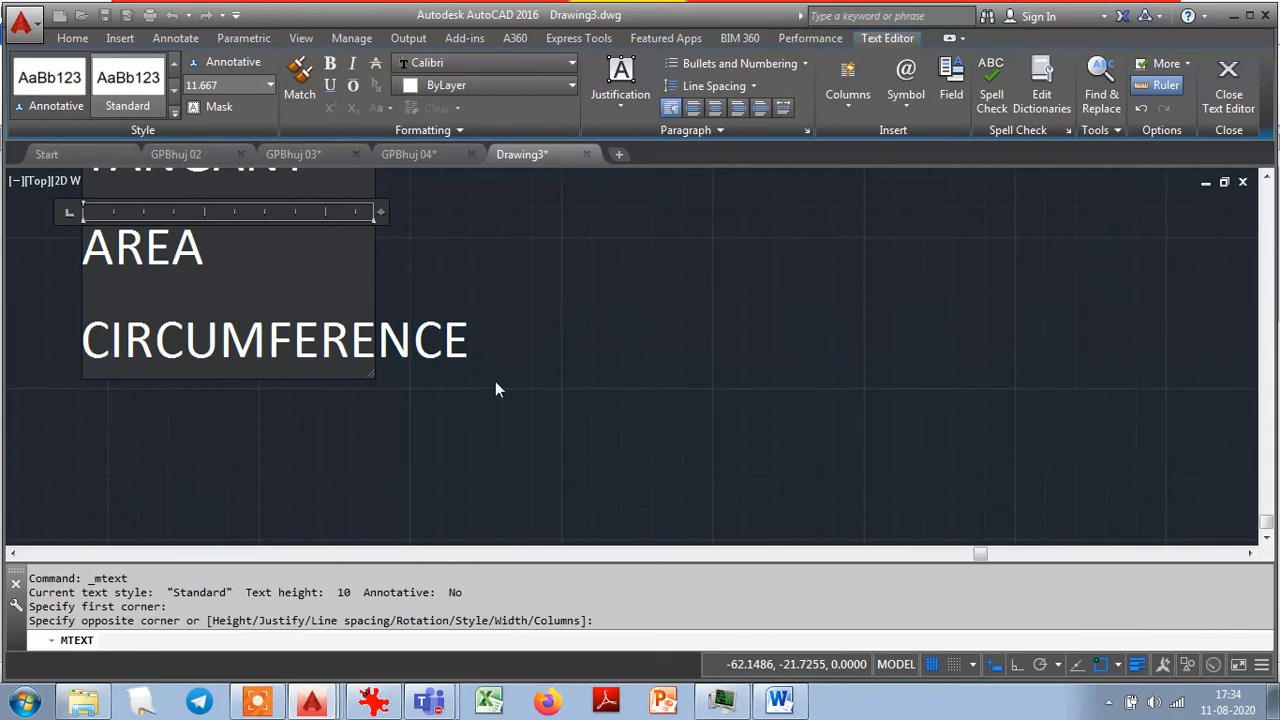
scroll(493, 338, "up", 1)
scroll(493, 338, "down", 4)
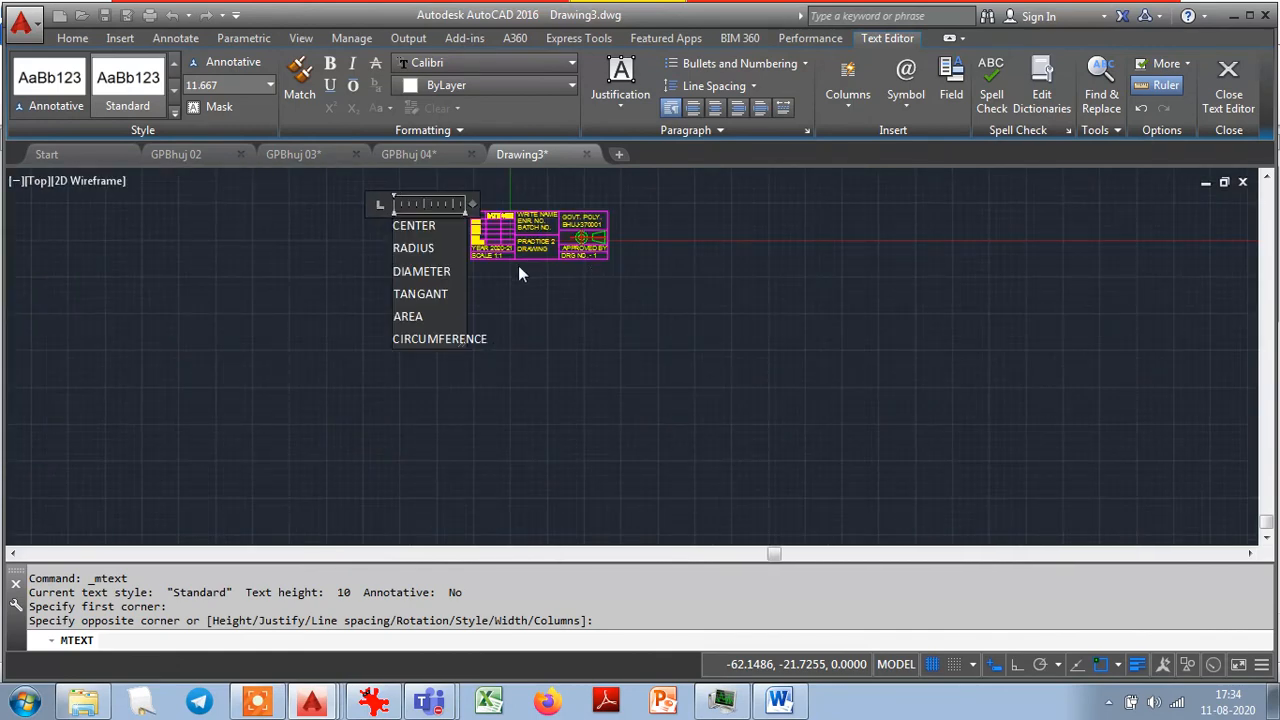
left_click(525, 391)
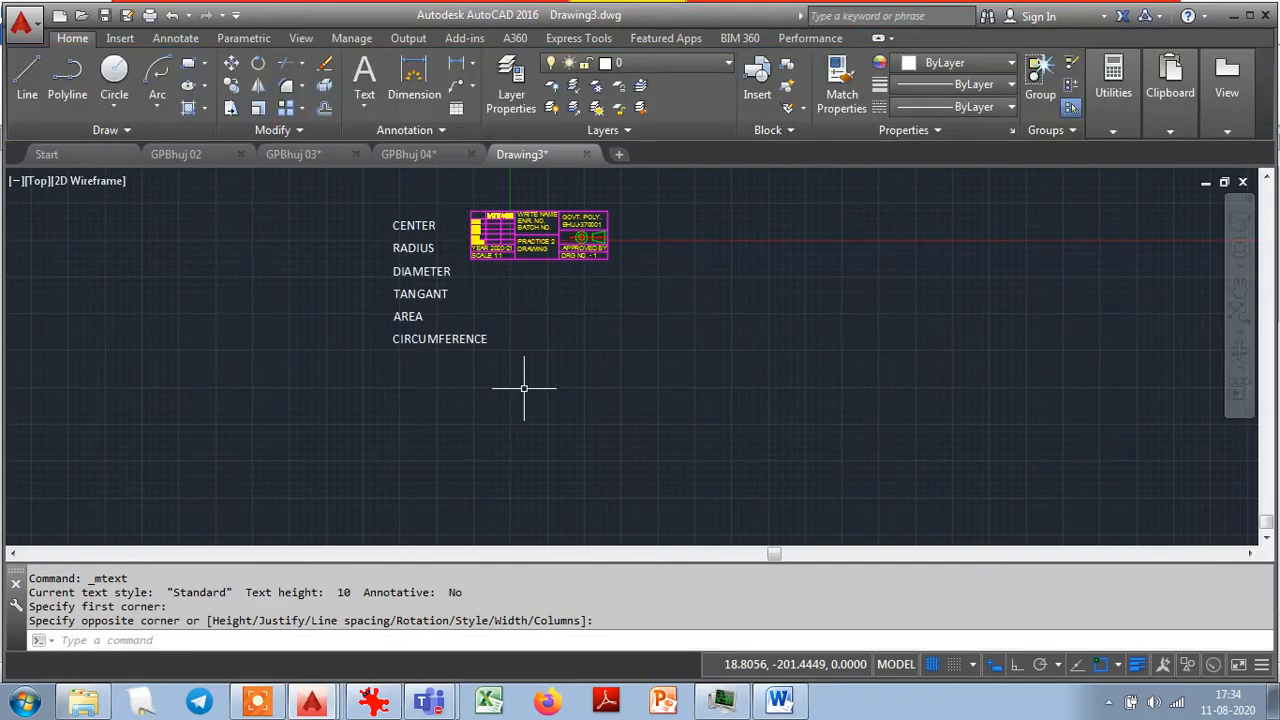
Erase the entire title block from Drawing3, keeping the pasted property list.
left_click(466, 280)
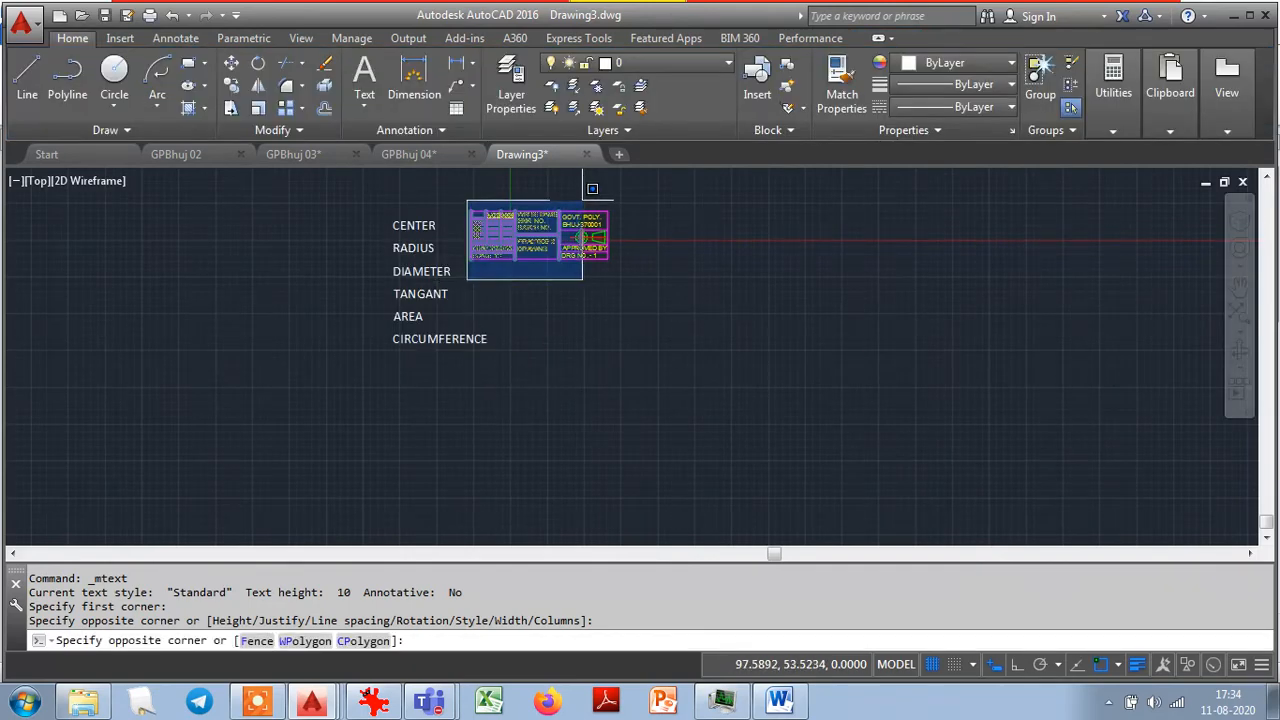
left_click(635, 197)
key("Delete")
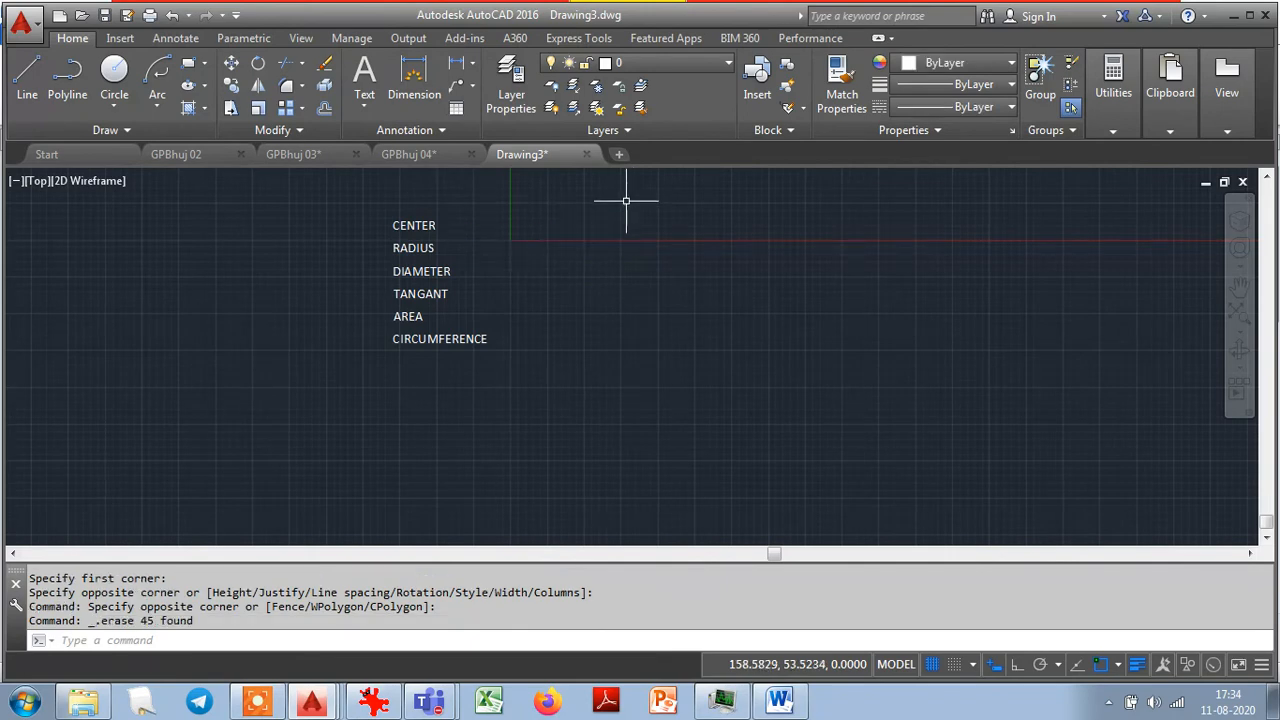
Widen the pasted list's text column until its edge lies past the vertical axis, at about X = 120.
scroll(383, 216, "up", 1)
scroll(383, 216, "up", 1)
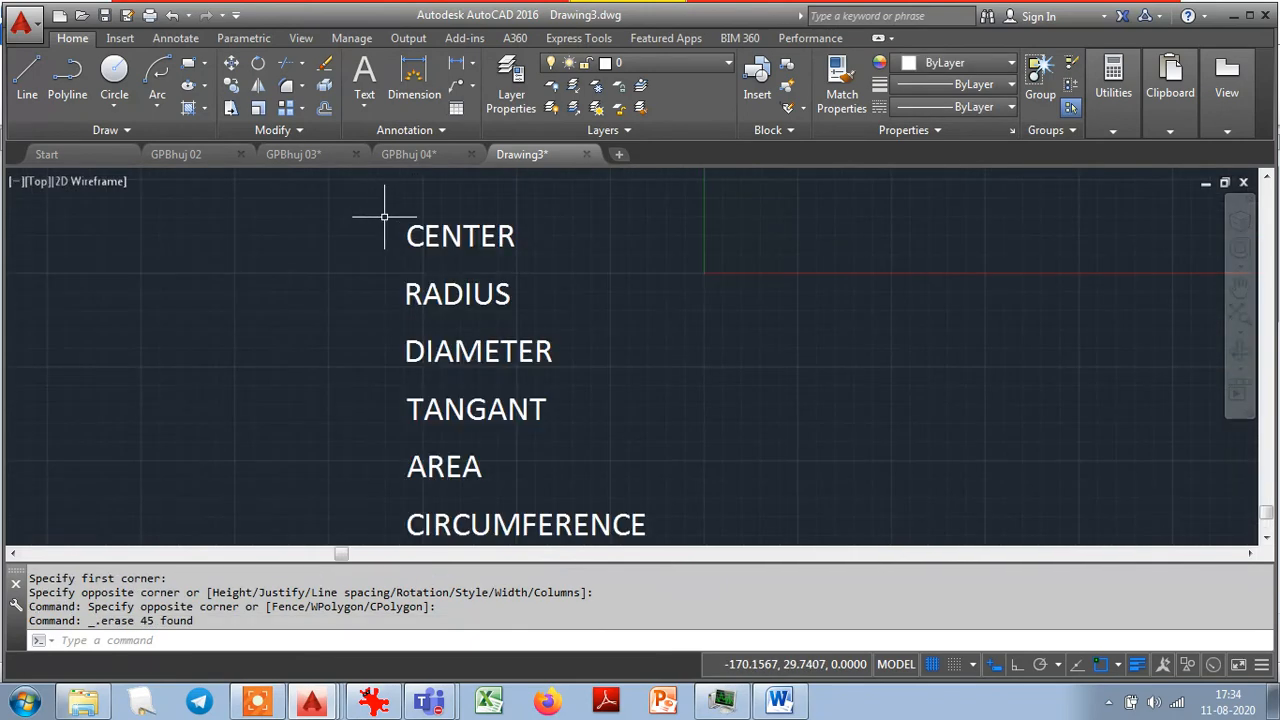
scroll(383, 216, "down", 1)
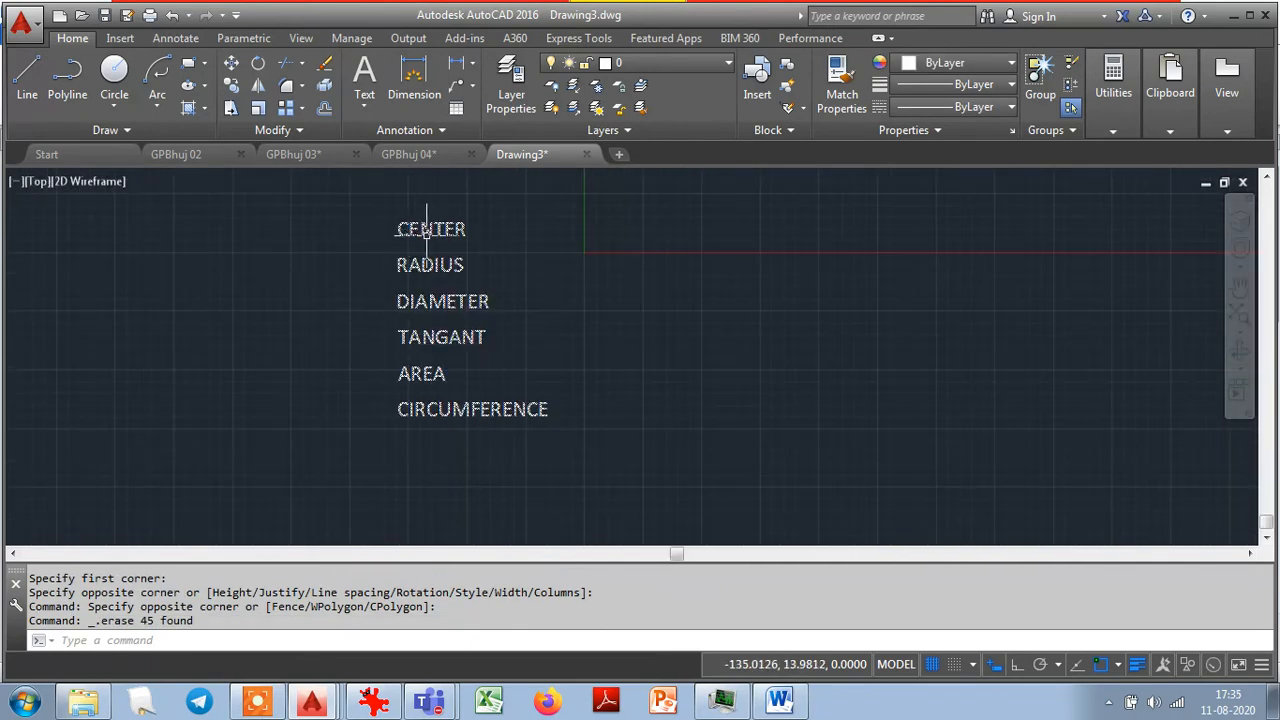
left_click(474, 300)
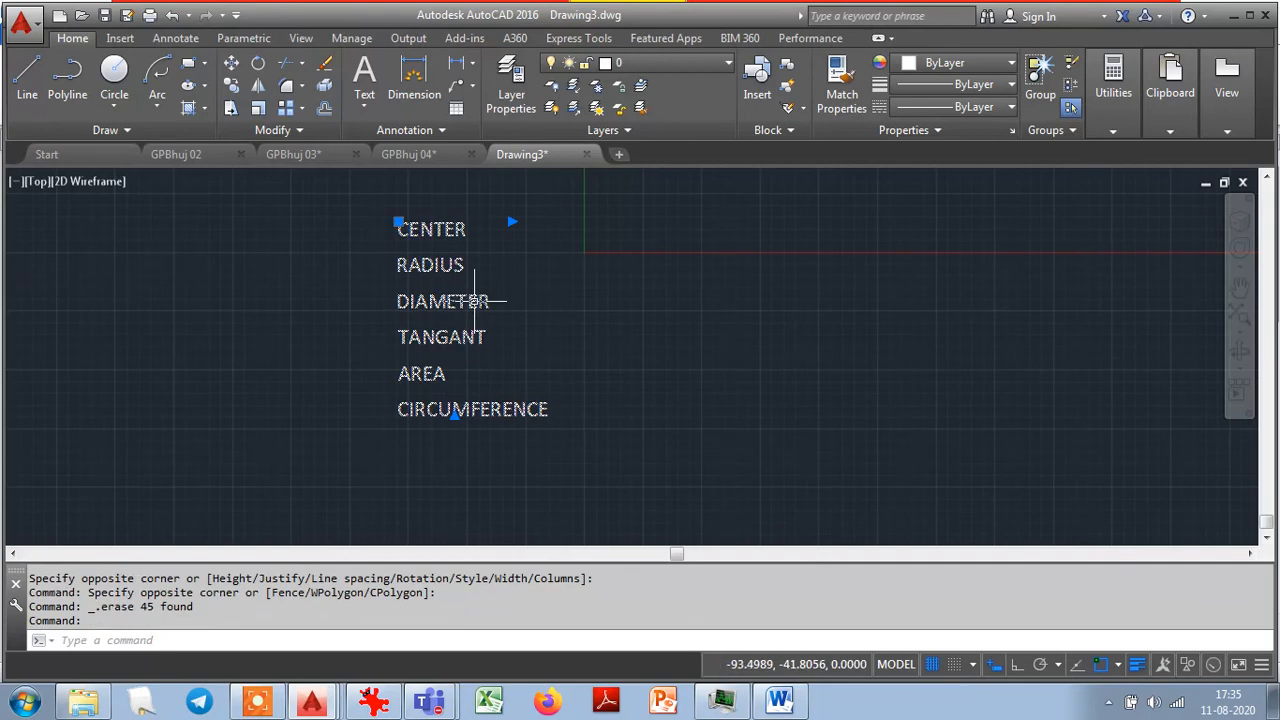
left_click(511, 220)
left_click(726, 220)
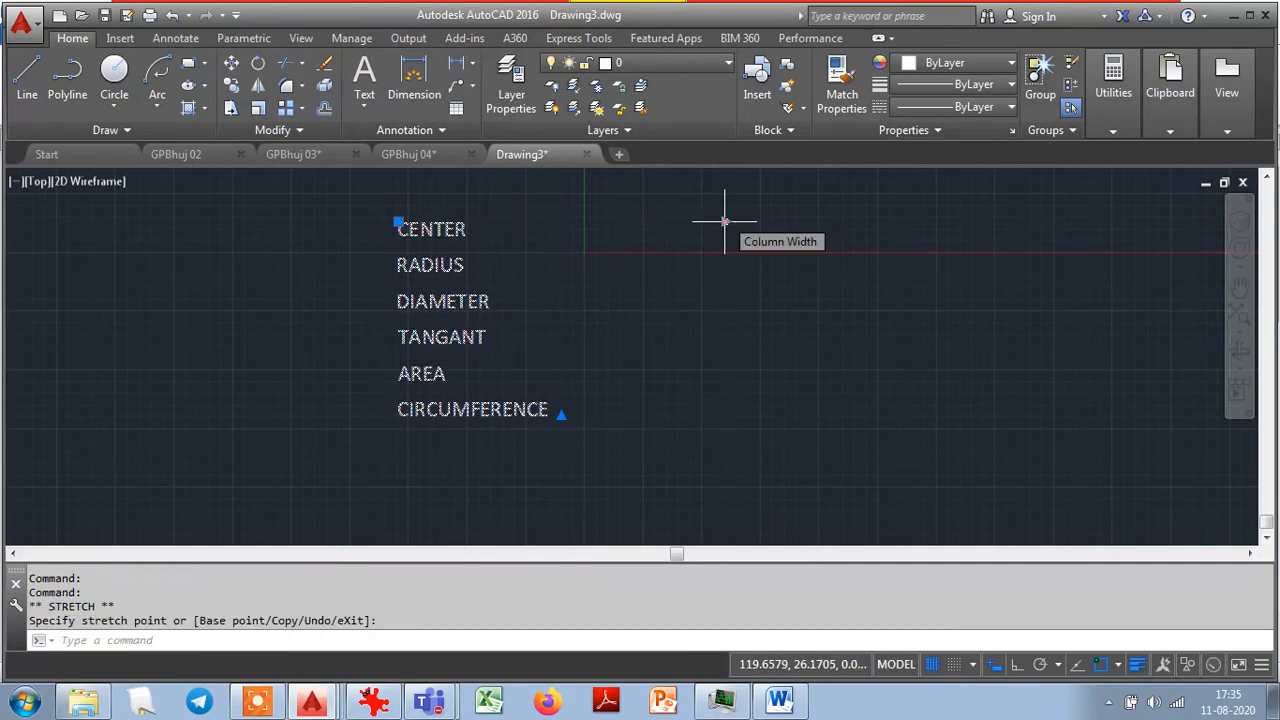
Apply numbering to all six lines of the property list, from CENTER to CIRCUMFERENCE.
double_click(448, 266)
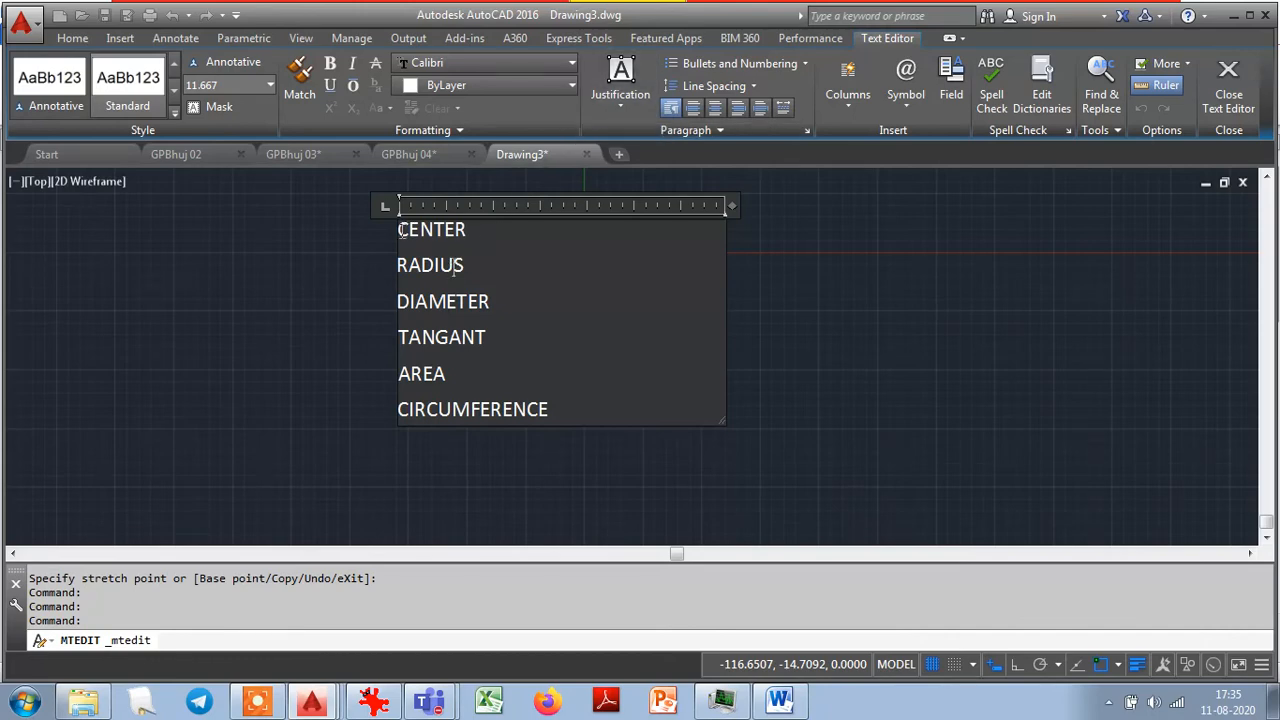
left_click_drag(398, 229, 553, 408)
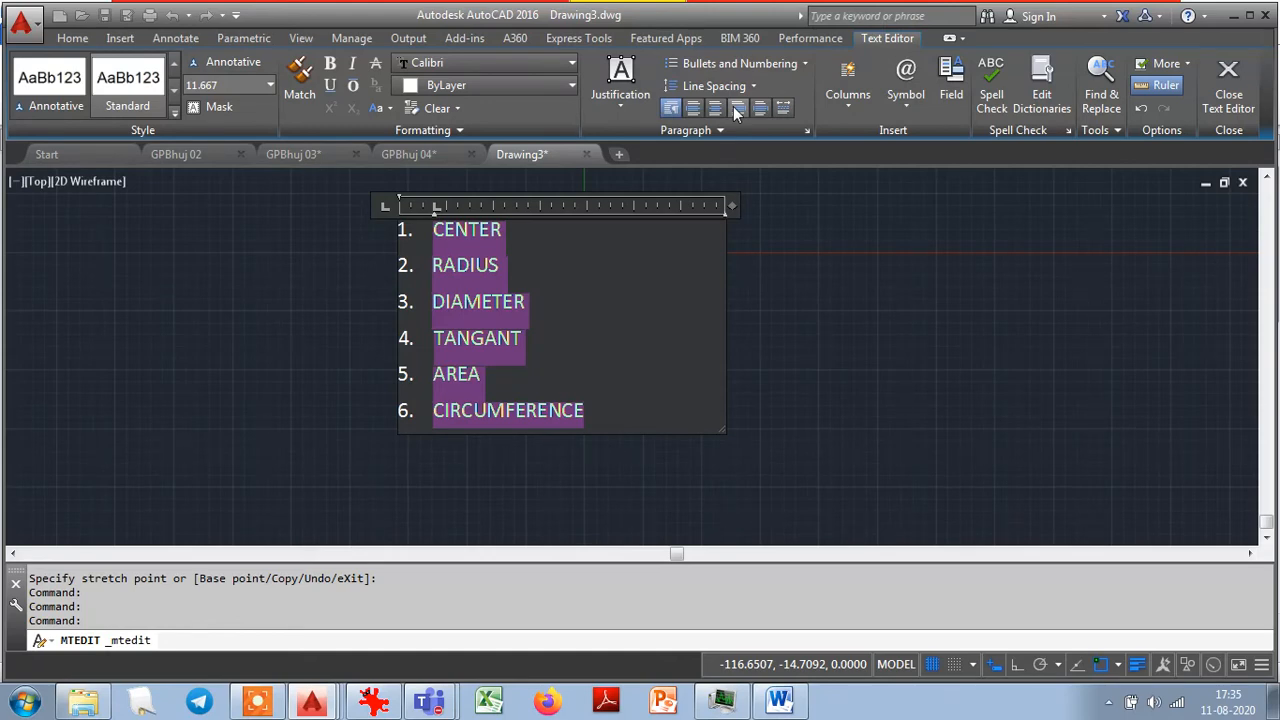
left_click(543, 295)
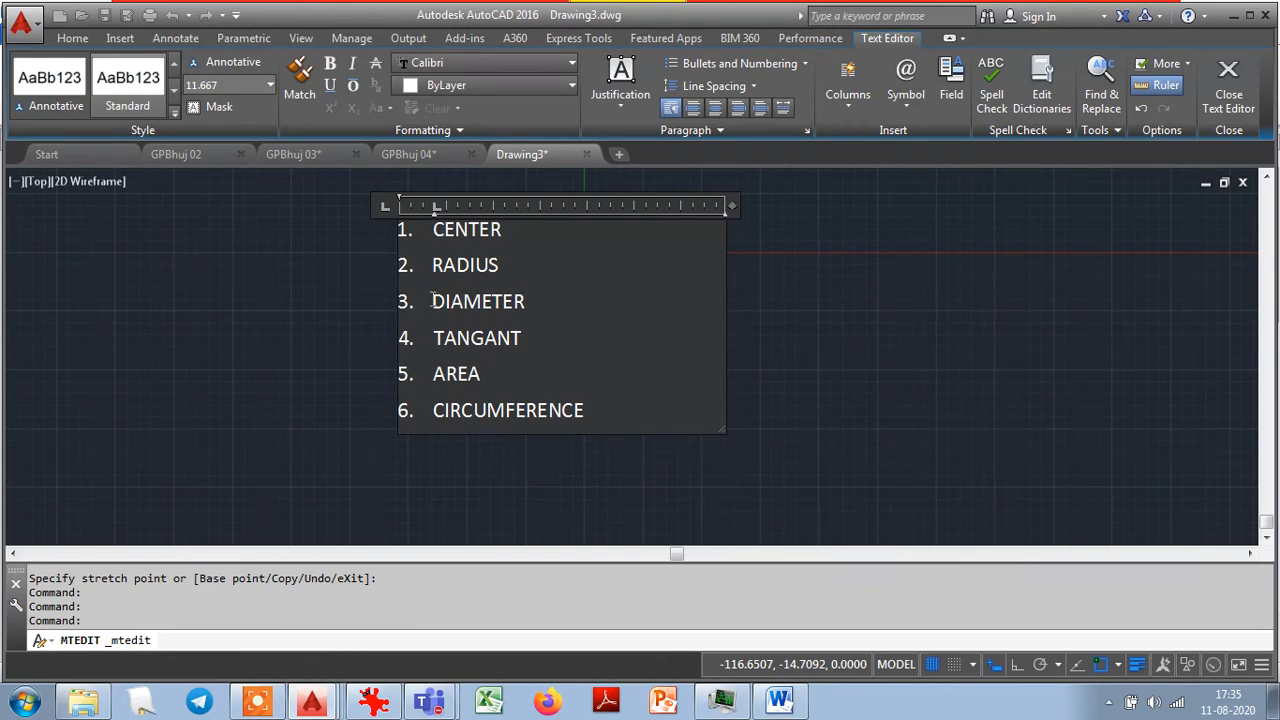
Underline the word DIAMETER and make the word AREA bold in the numbered list.
left_click_drag(430, 300, 531, 297)
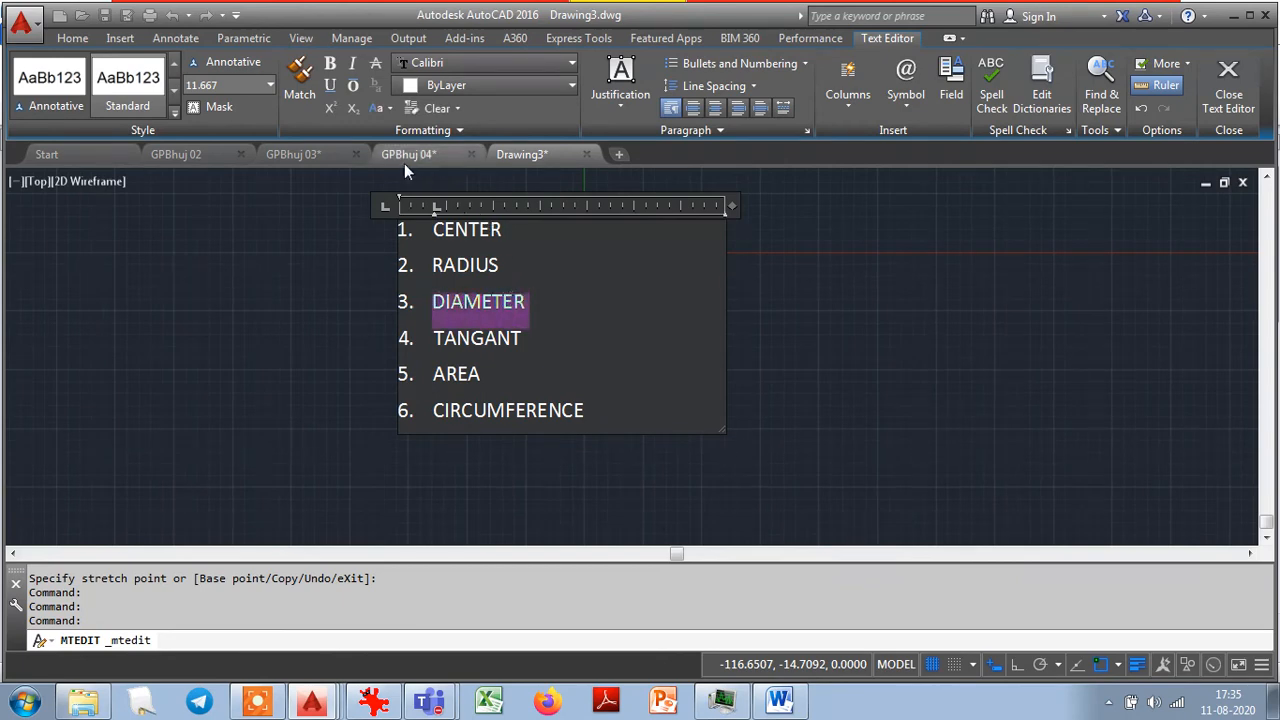
left_click(330, 86)
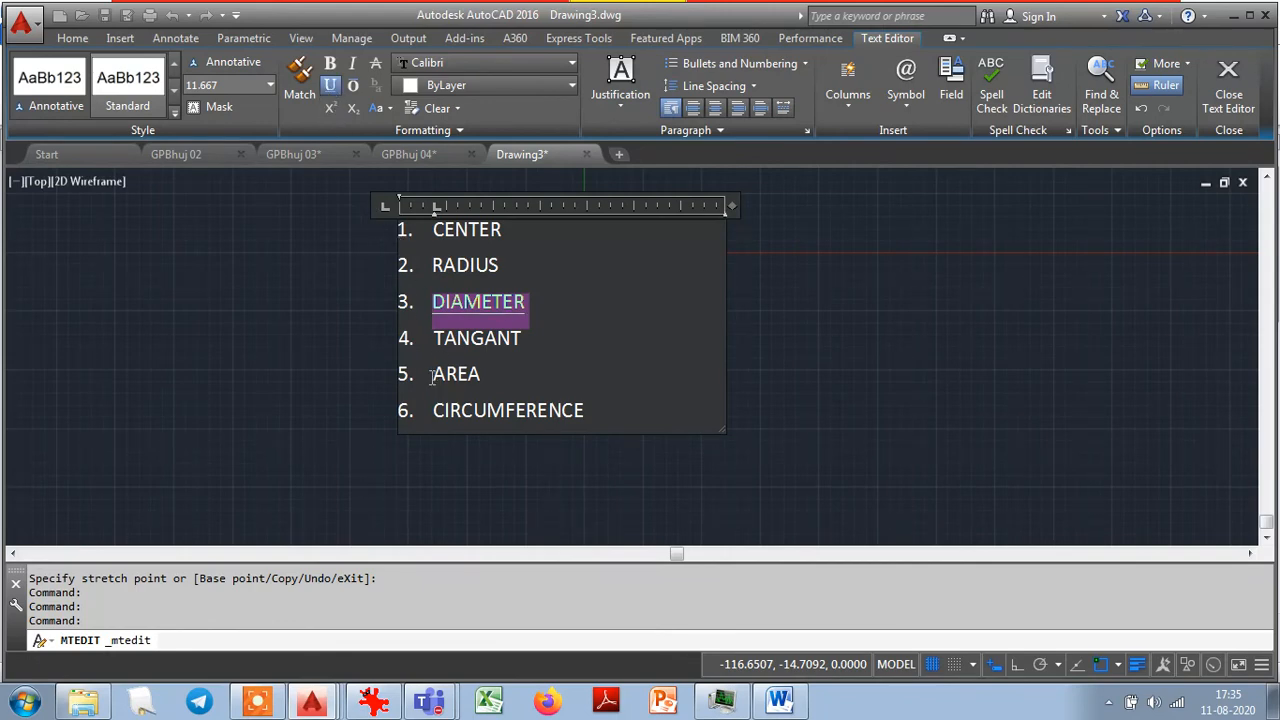
left_click_drag(432, 376, 484, 377)
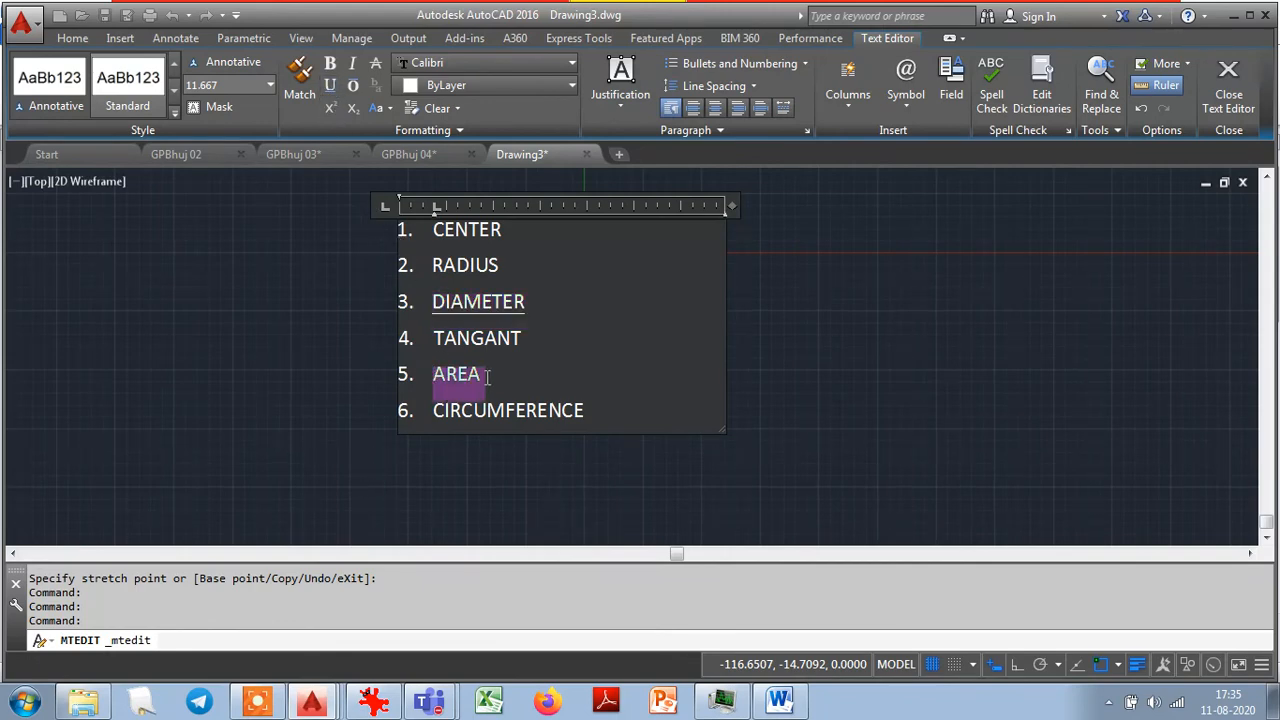
left_click(332, 66)
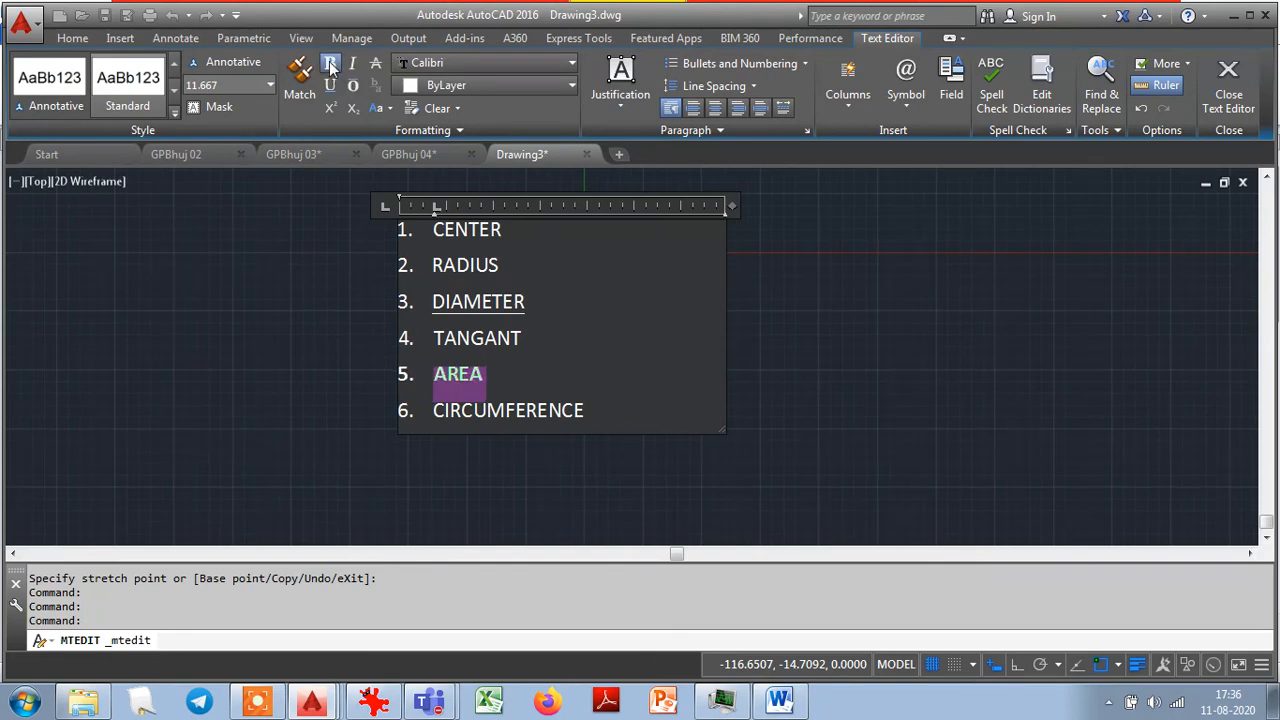
Try a smaller text height on the word AREA and undo it.
left_click(268, 88)
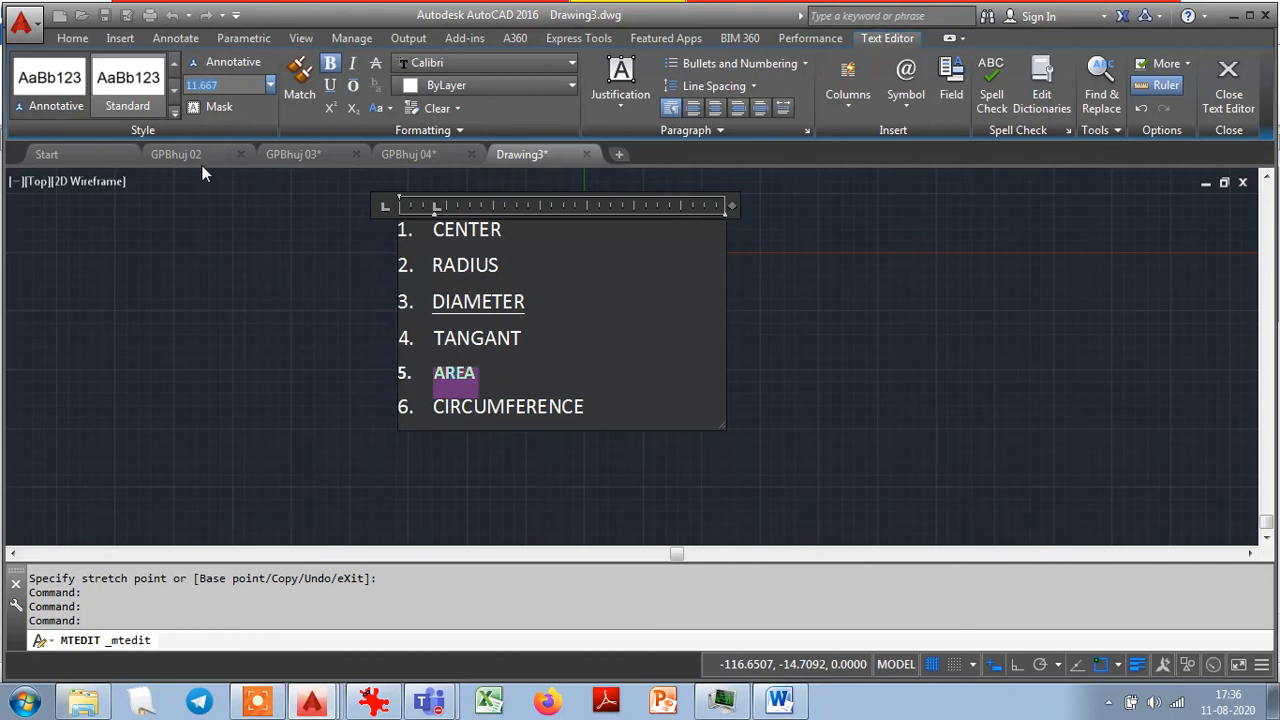
key("ctrl+z")
key("ctrl+z")
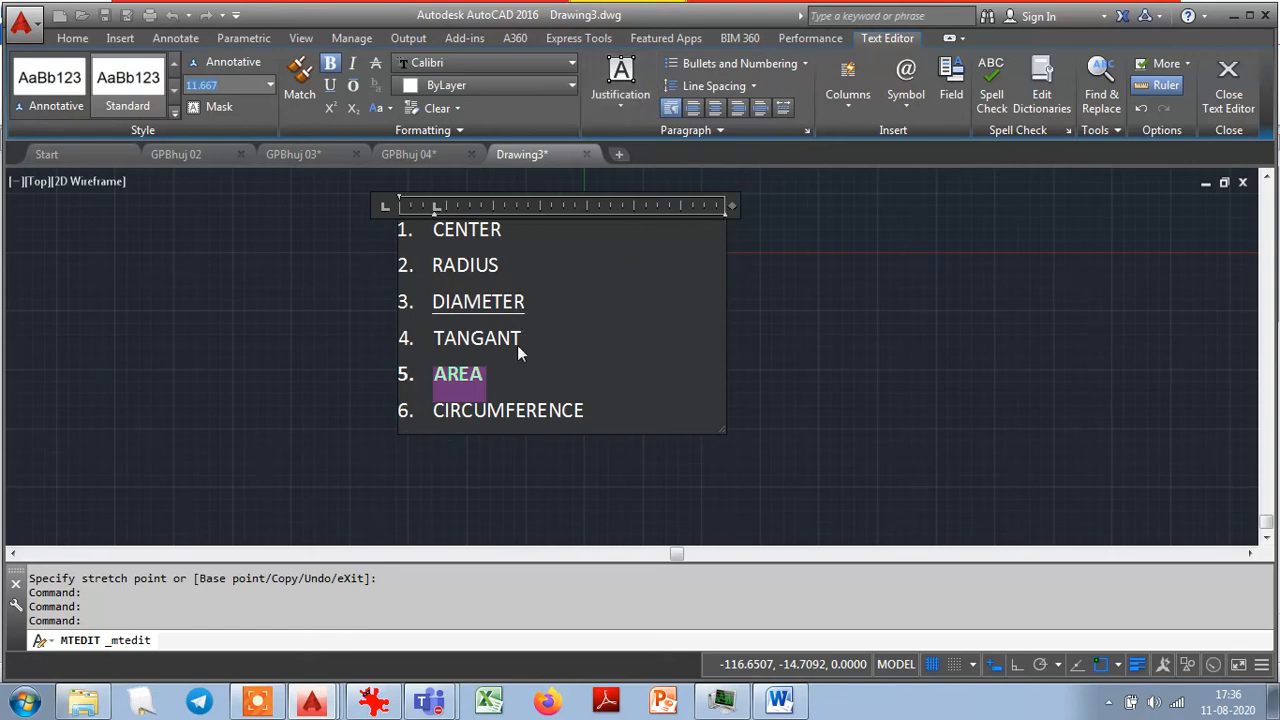
Insert the Ω symbol after AREA in the numbered list and finish editing the text.
left_click(488, 370)
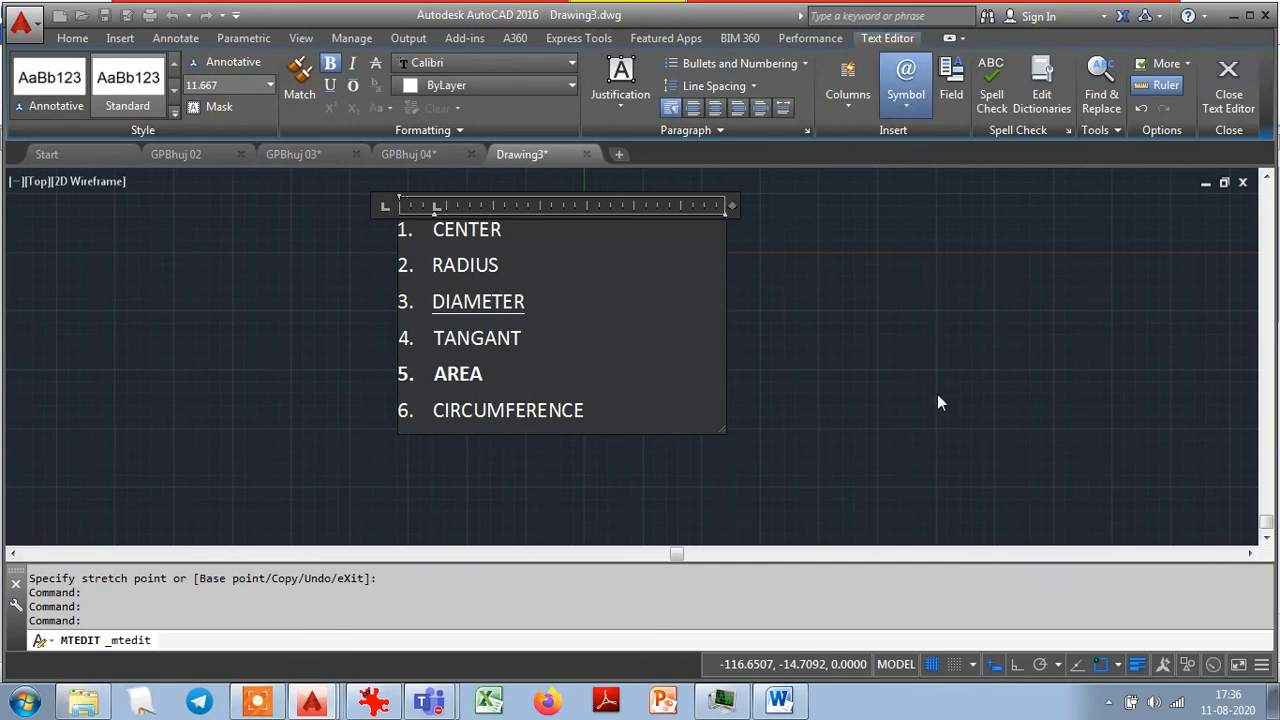
left_click(945, 460)
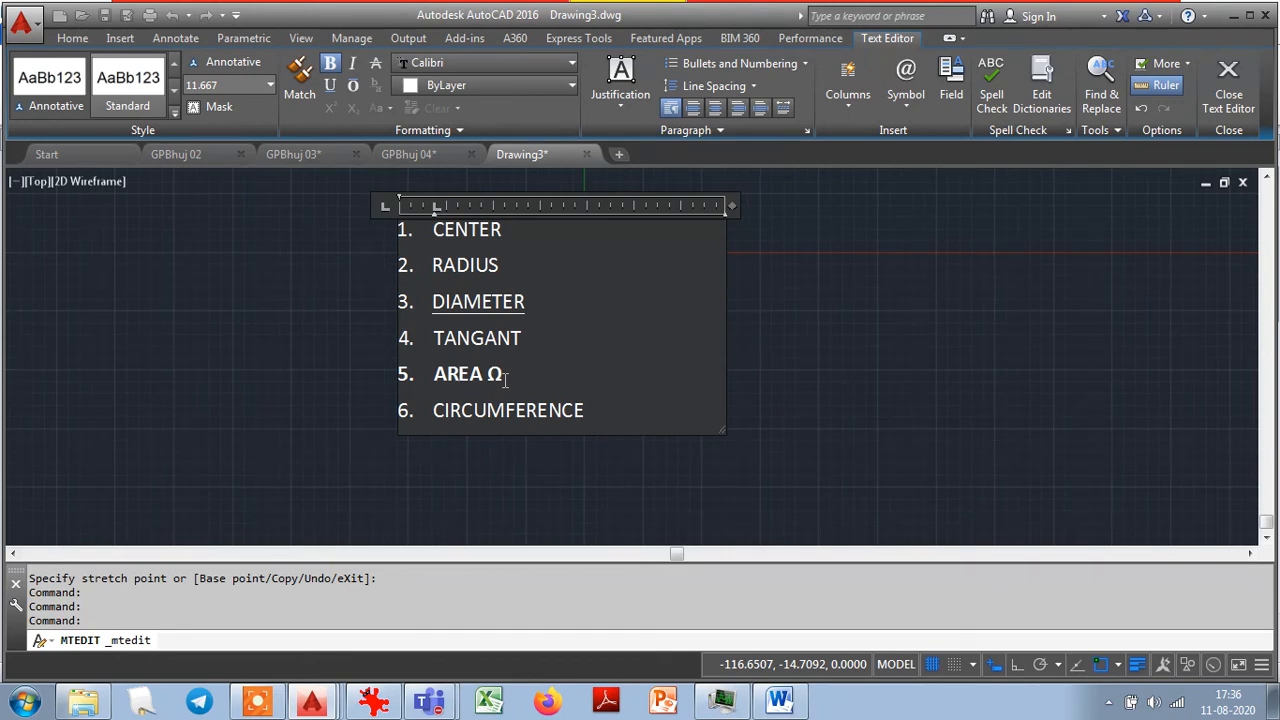
left_click(797, 342)
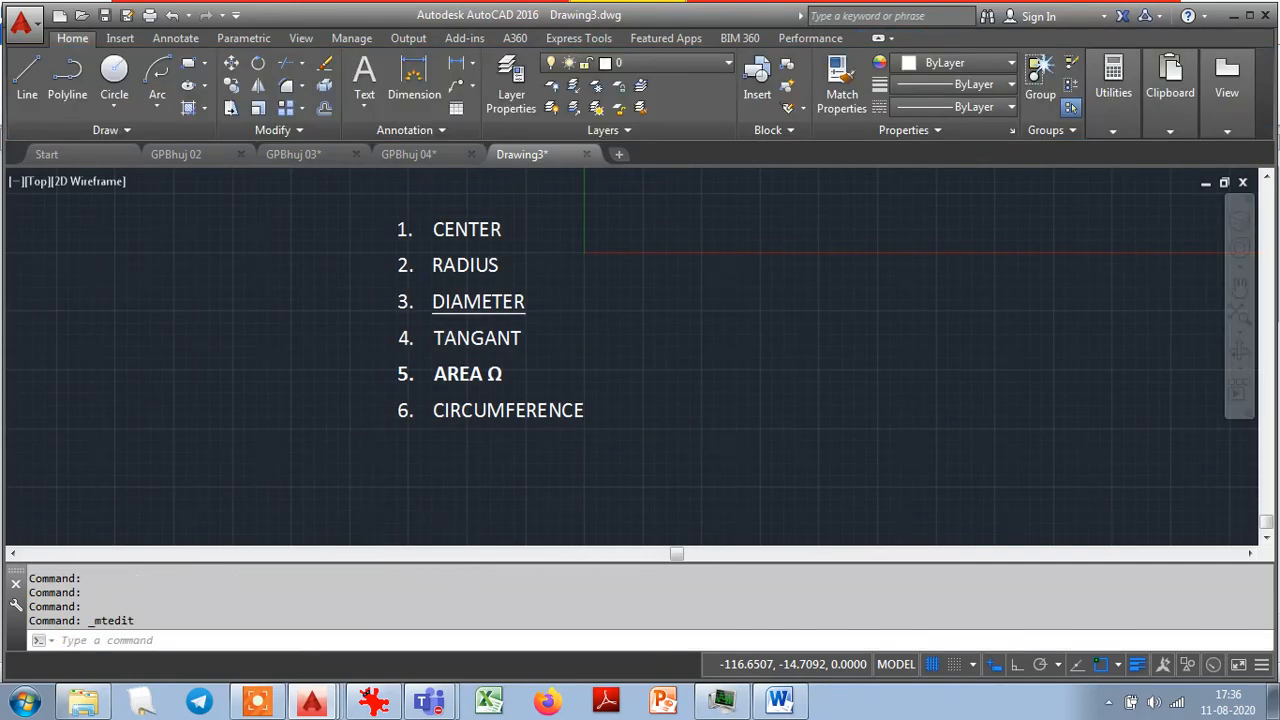
type("MTEXT")
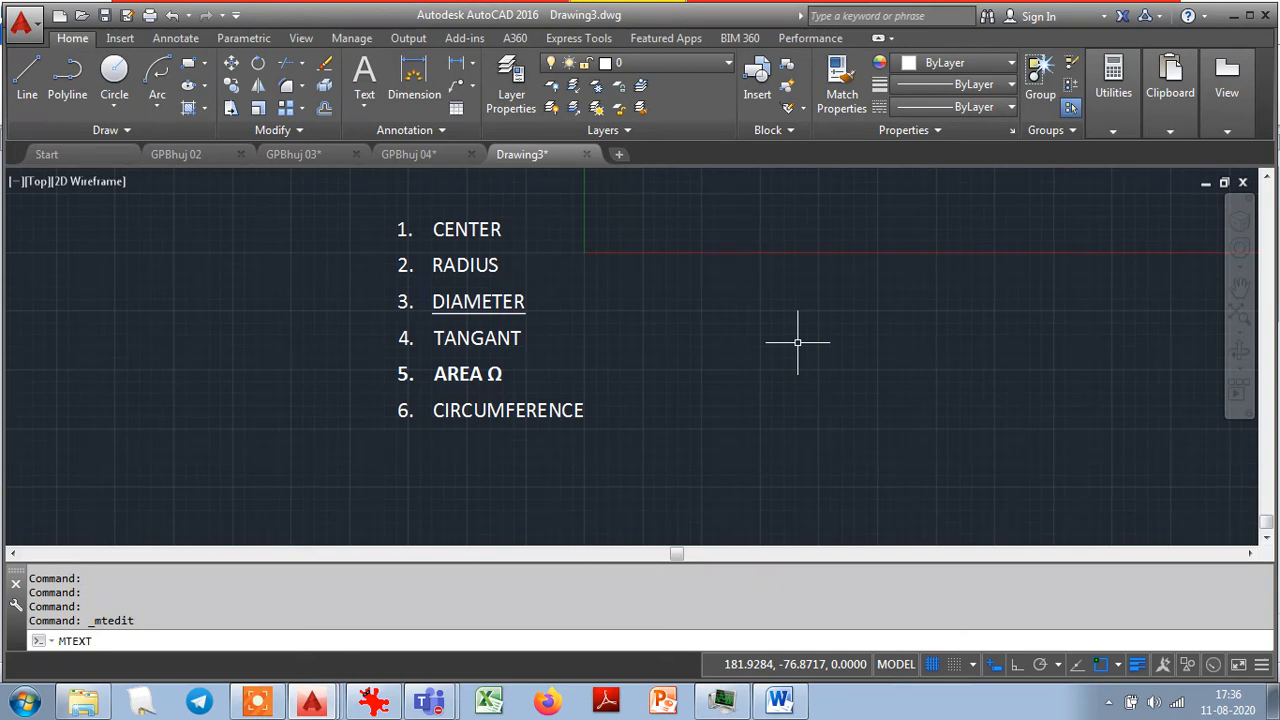
key("BackSpace")
key("BackSpace")
key("BackSpace")
key("BackSpace")
key("BackSpace")
key("Escape")
key("Escape")
key("Escape")
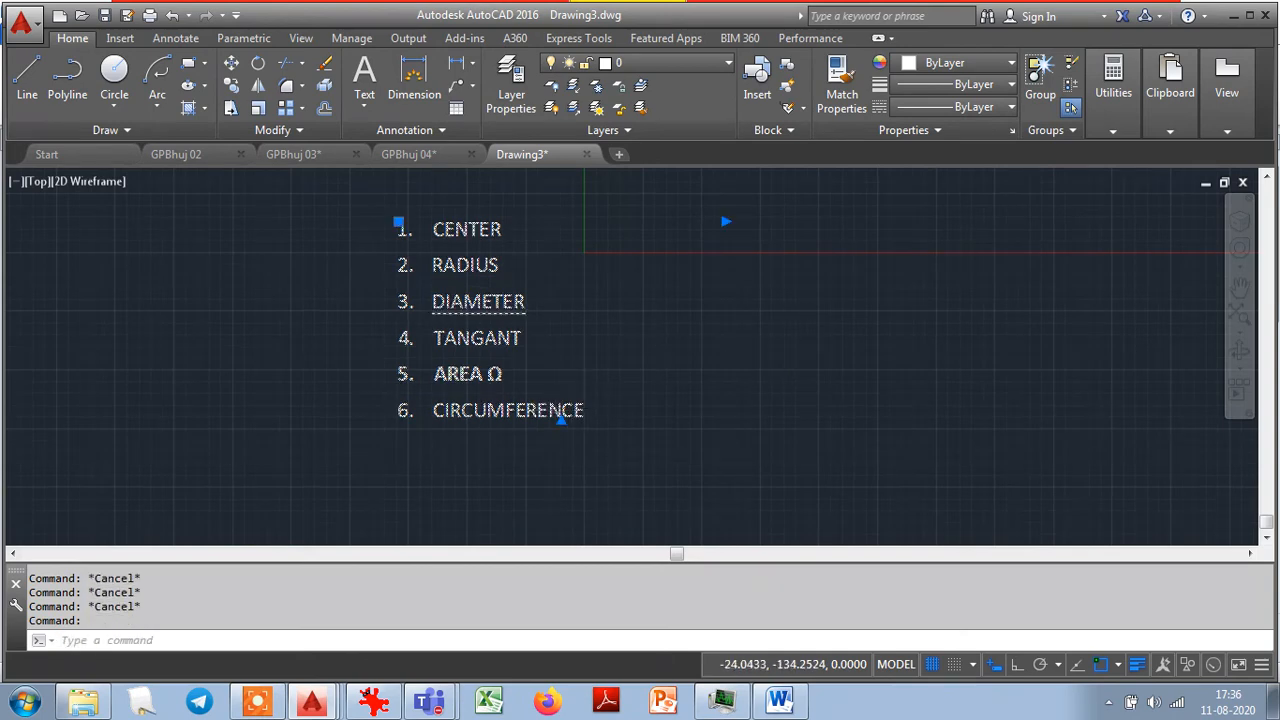
Replace the whole content of the numbered list with the three items MTEXT, TEXT and DTEXT and finish editing.
double_click(556, 410)
left_click_drag(589, 410, 389, 236)
type("MTEXT")
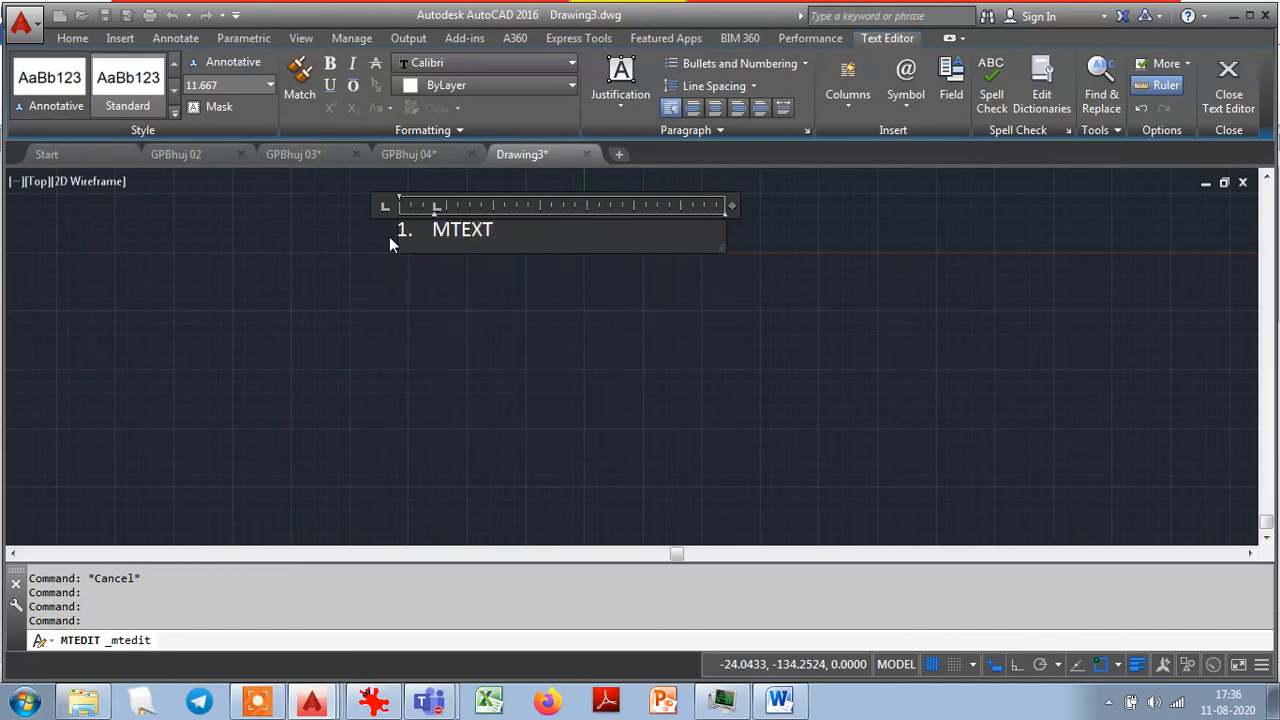
key("Return")
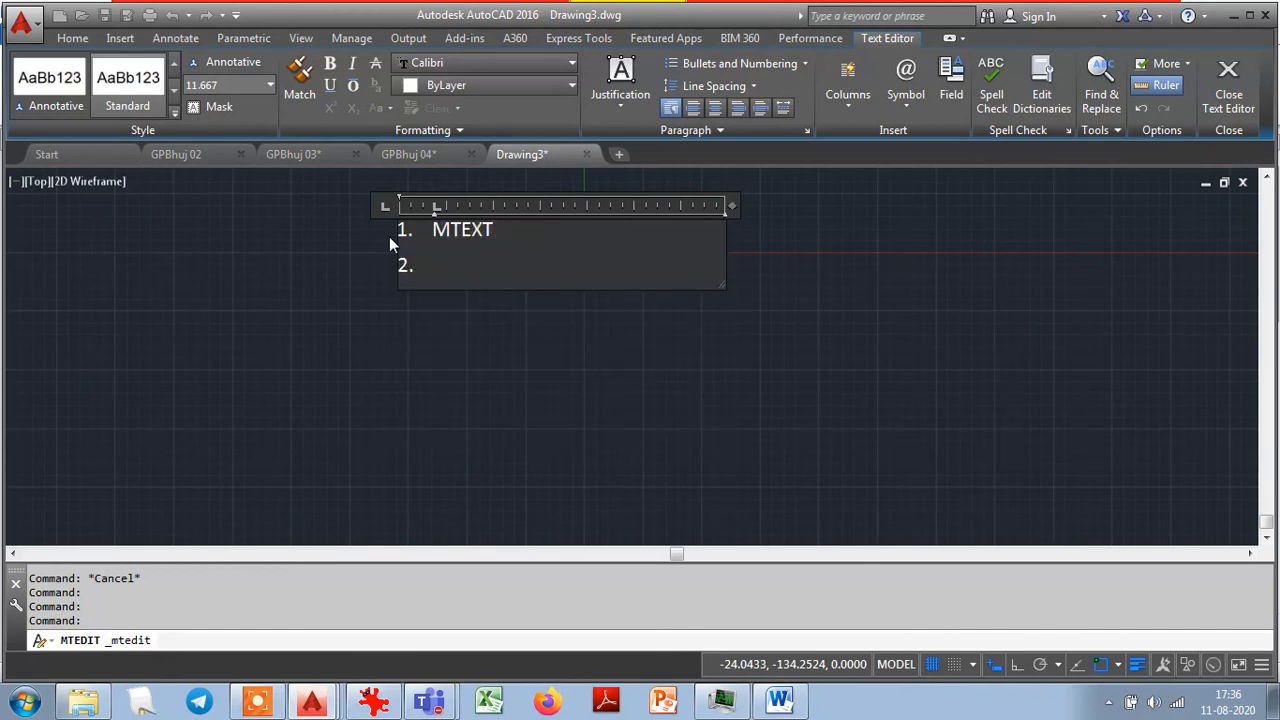
type("TEXT")
key("Return")
type("DTEXT")
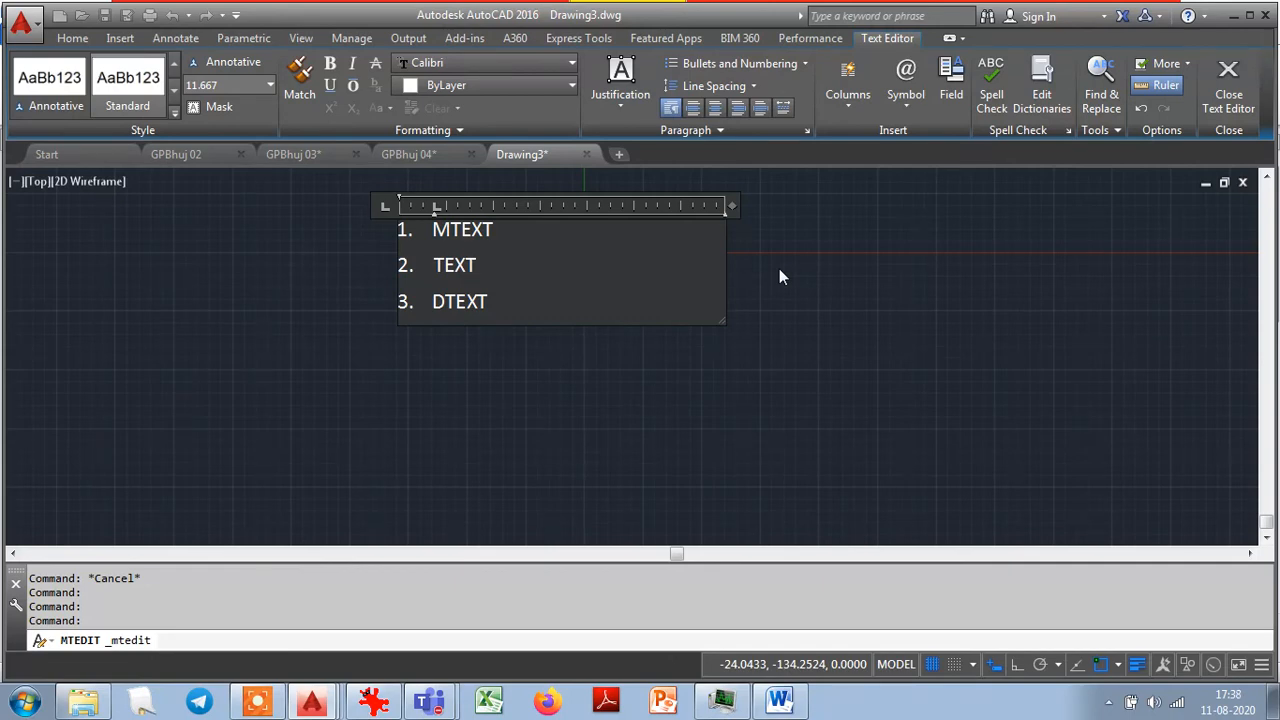
left_click(803, 348)
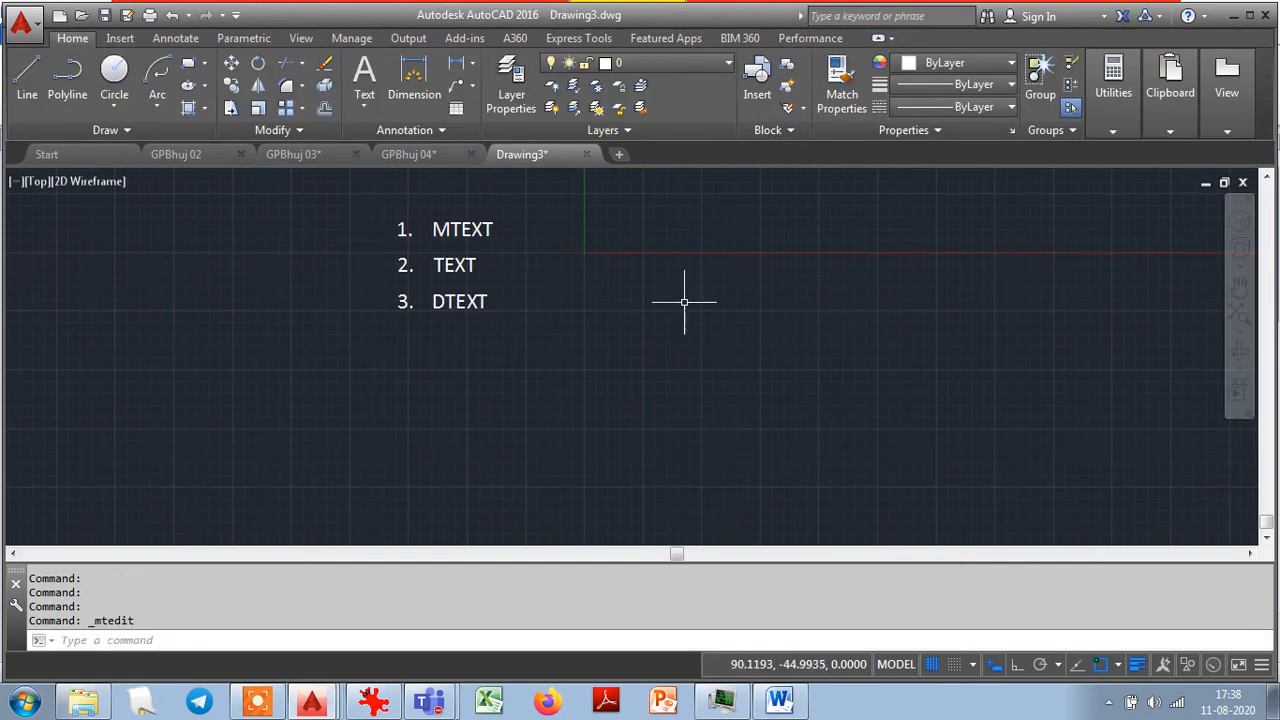
Delete the numbered MTEXT, TEXT and DTEXT list from Drawing3.
left_click(362, 104)
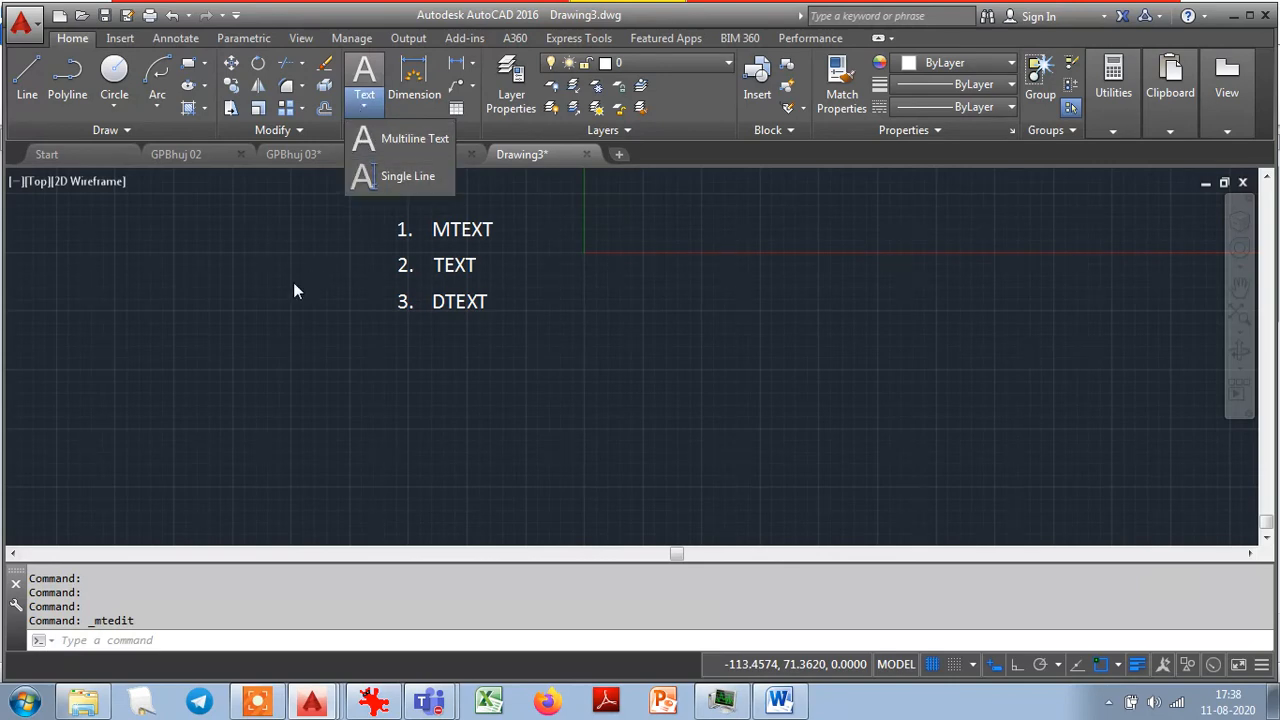
left_click(324, 333)
left_click(460, 290)
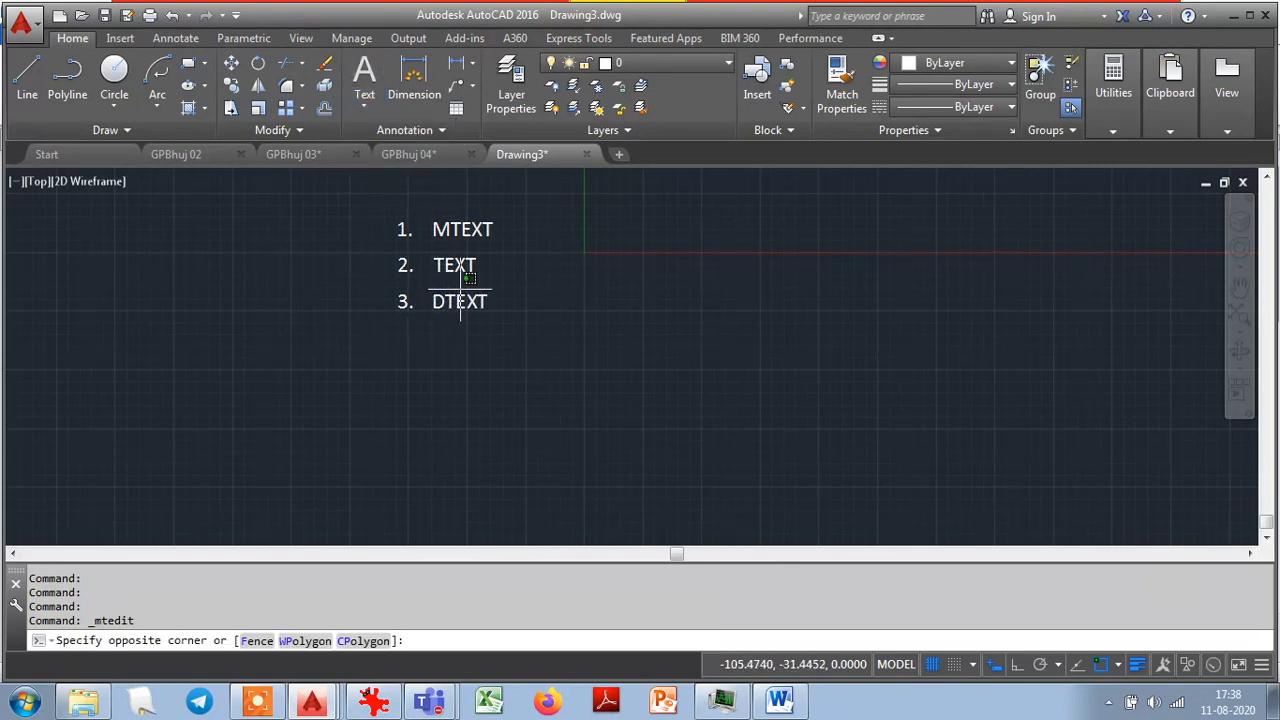
left_click(390, 322)
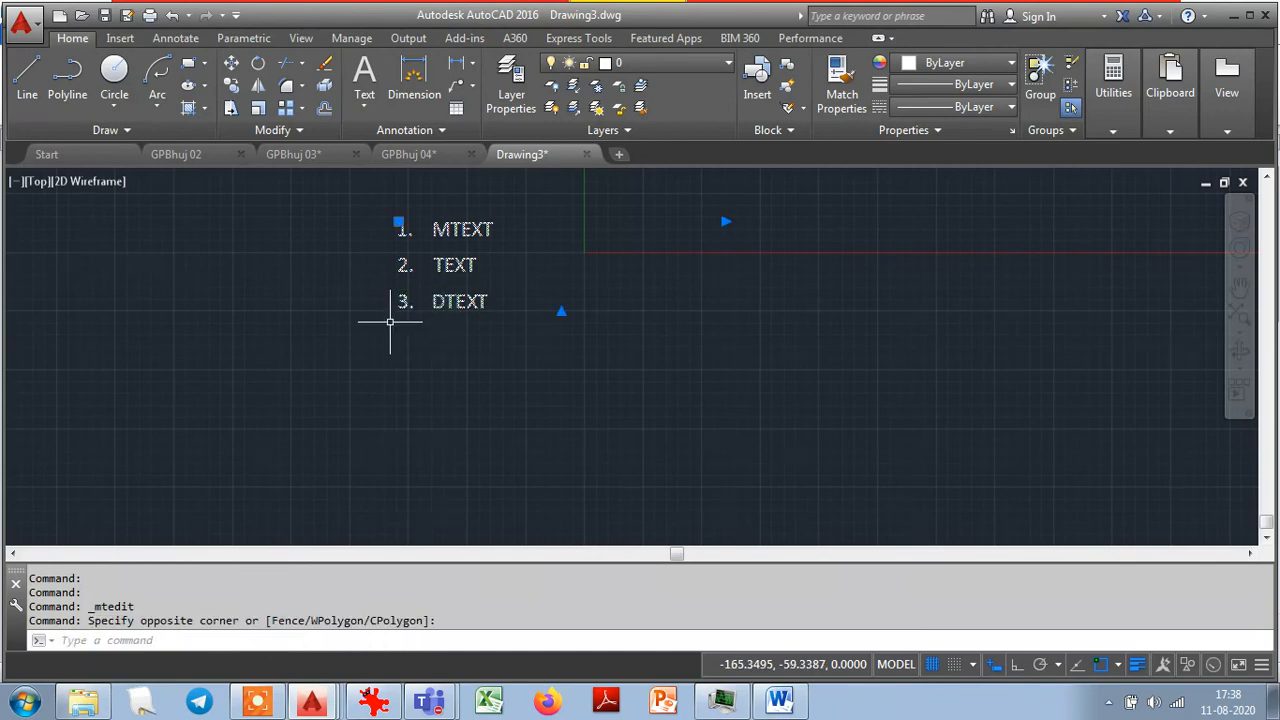
key("Delete")
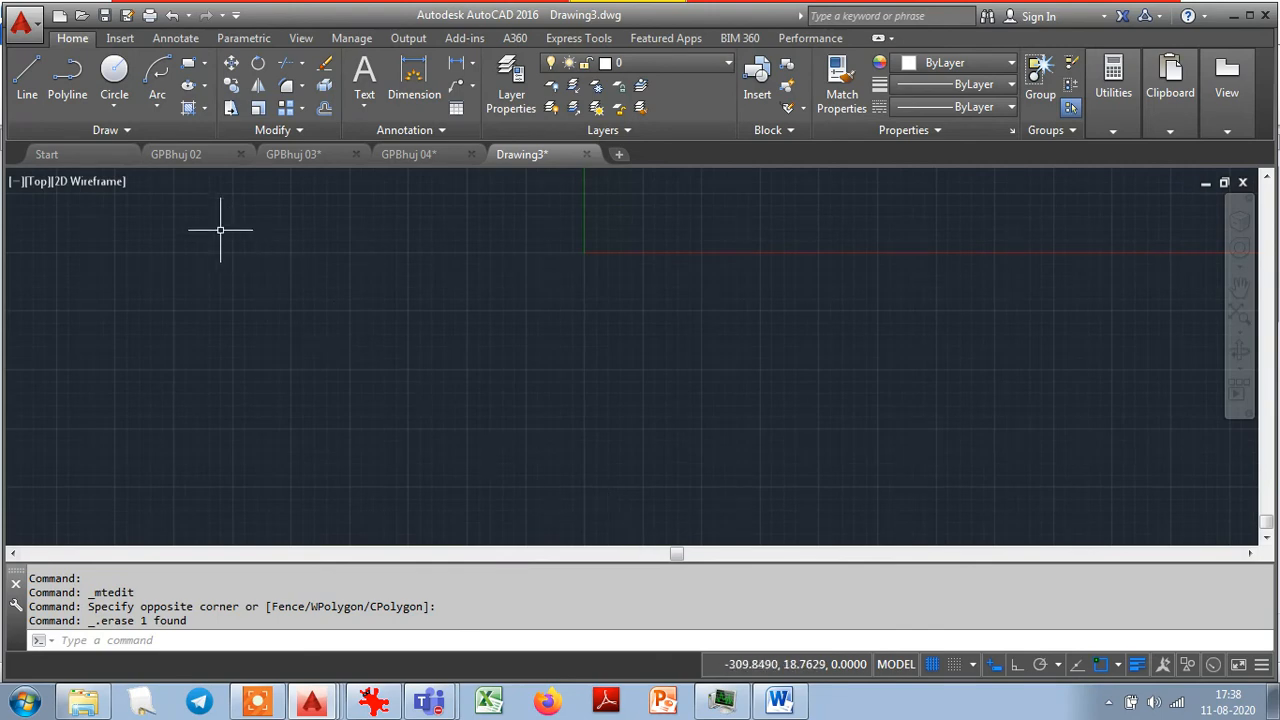
Look through the open drawings GPBhuj 02, GPBhuj 03, GPBhuj 04 and Drawing3, and return to GPBhuj 04.
left_click(207, 160)
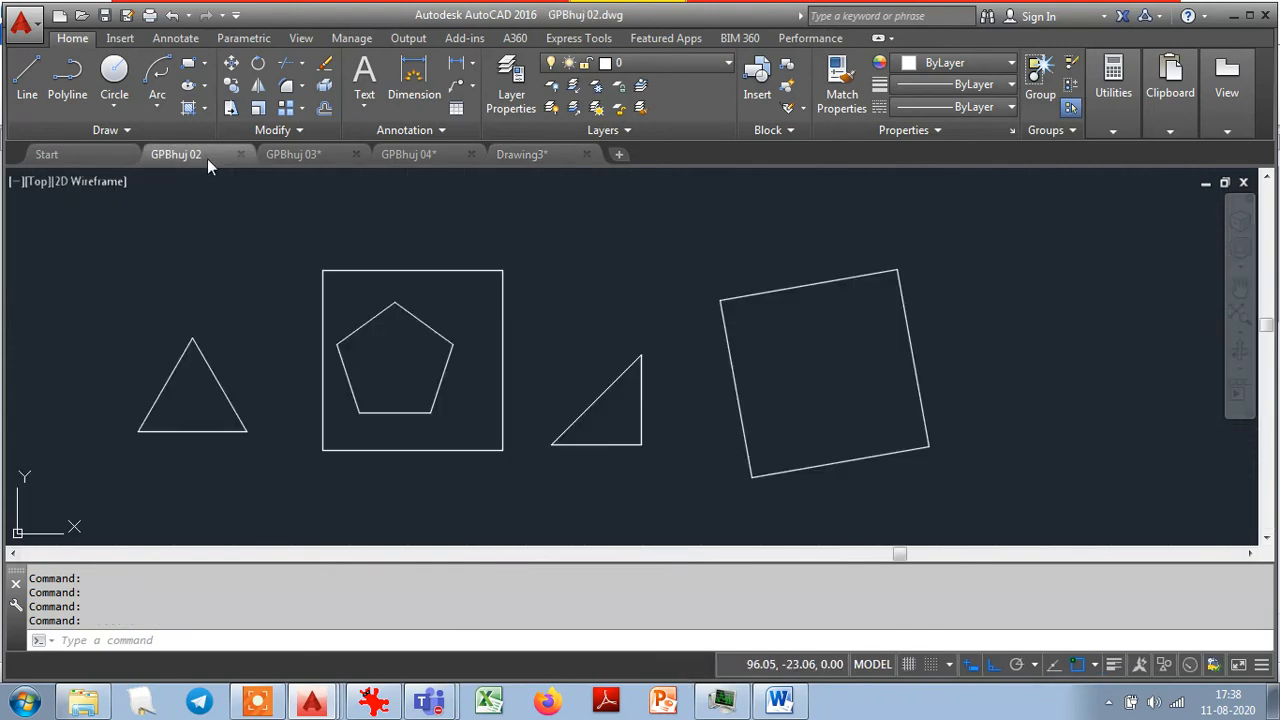
left_click(293, 158)
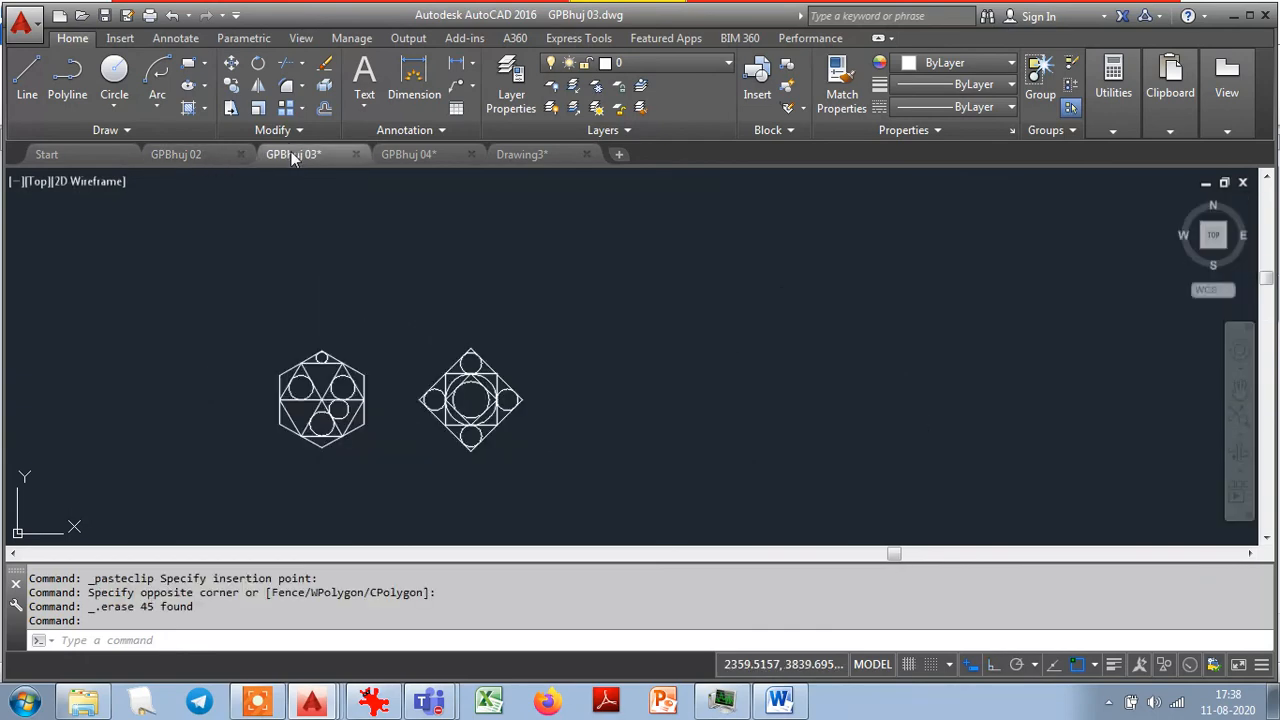
left_click(406, 156)
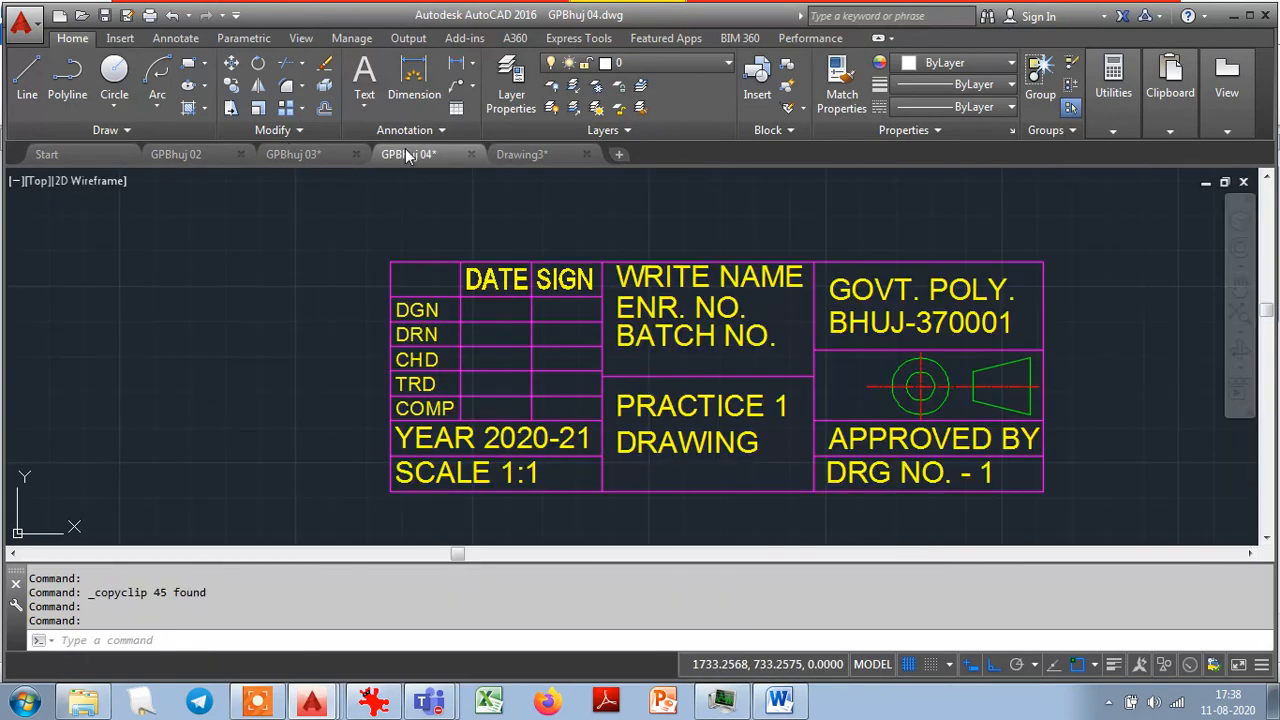
left_click(504, 151)
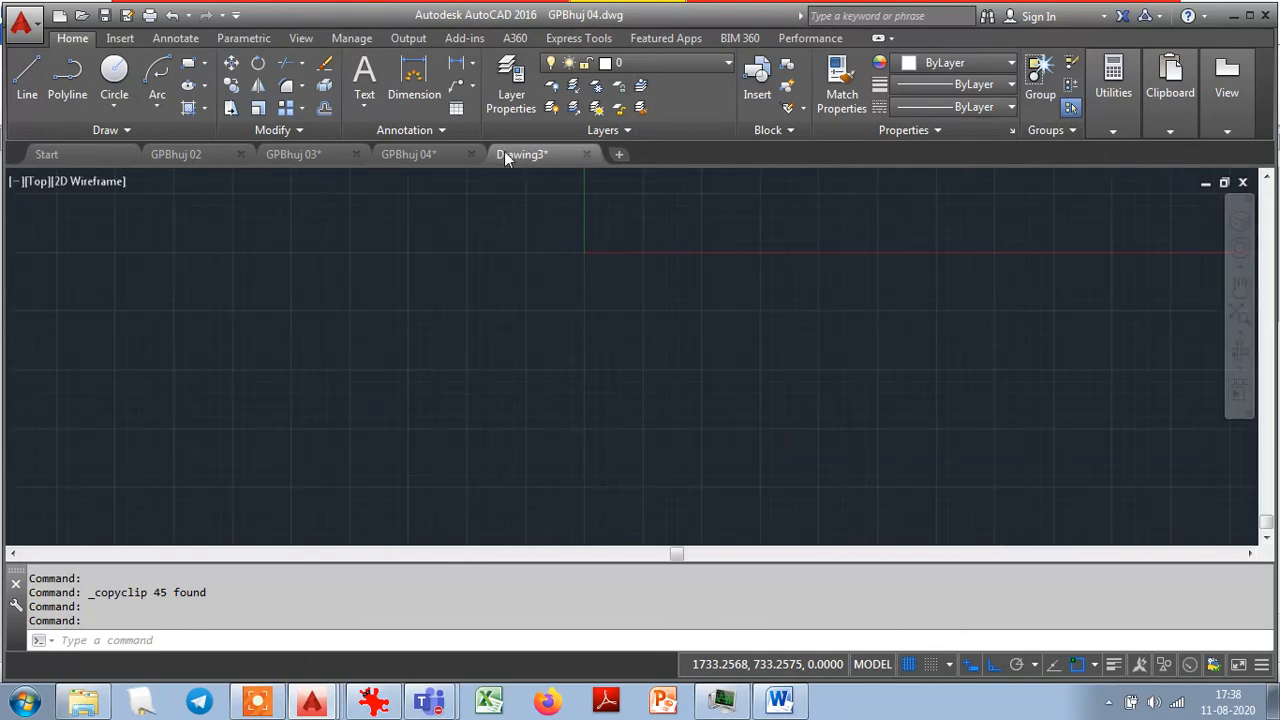
left_click(436, 156)
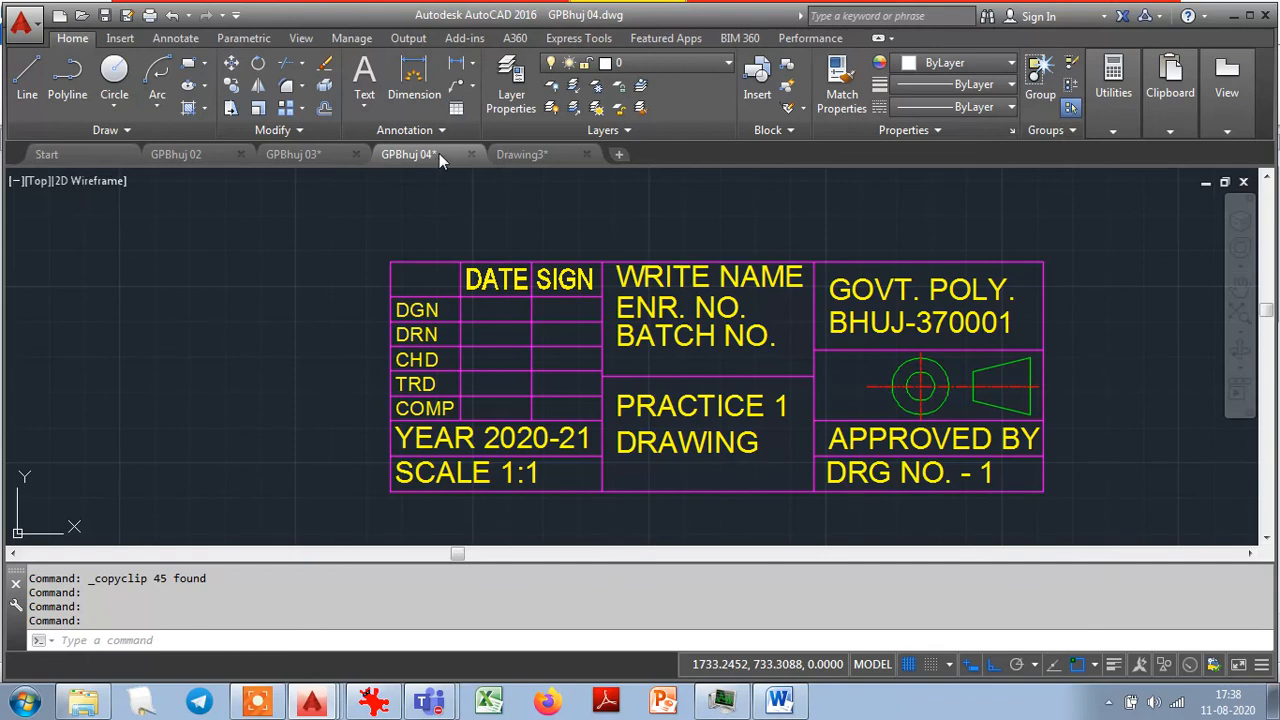
Open the title block's DATE text for editing and cancel, and run DDEDIT on the APPROVED BY text without changing it.
double_click(486, 280)
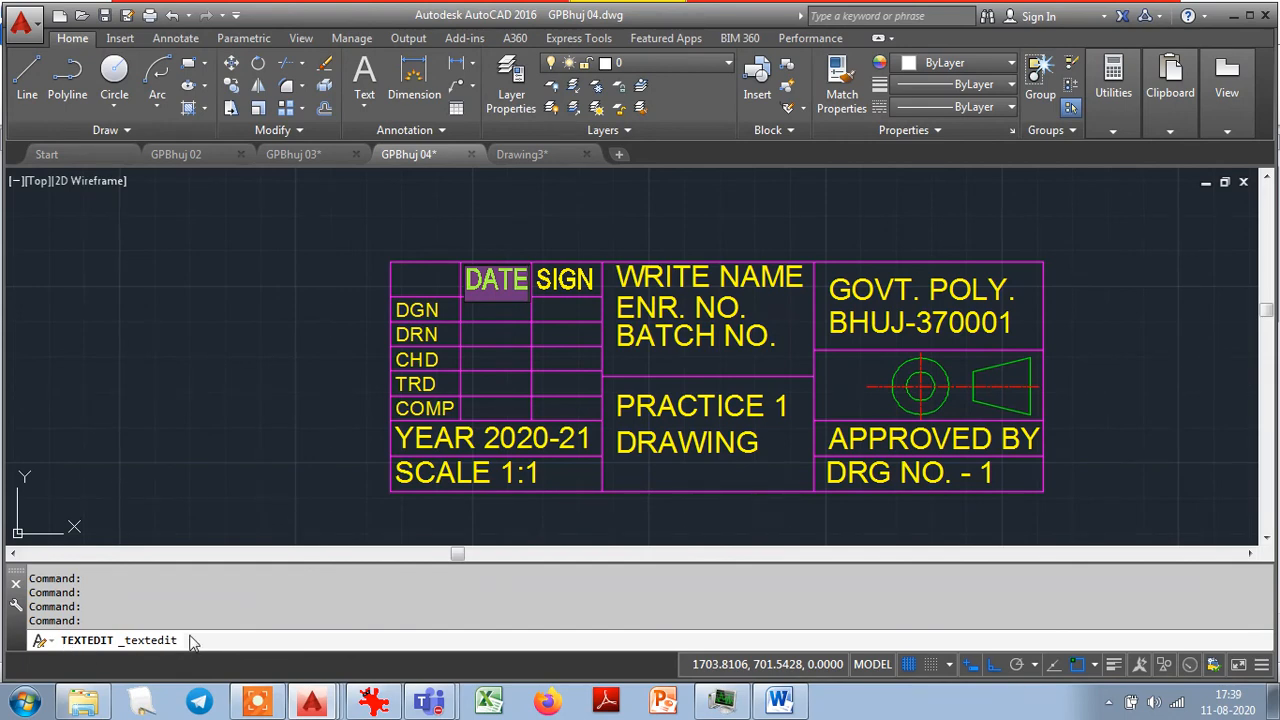
key("Escape")
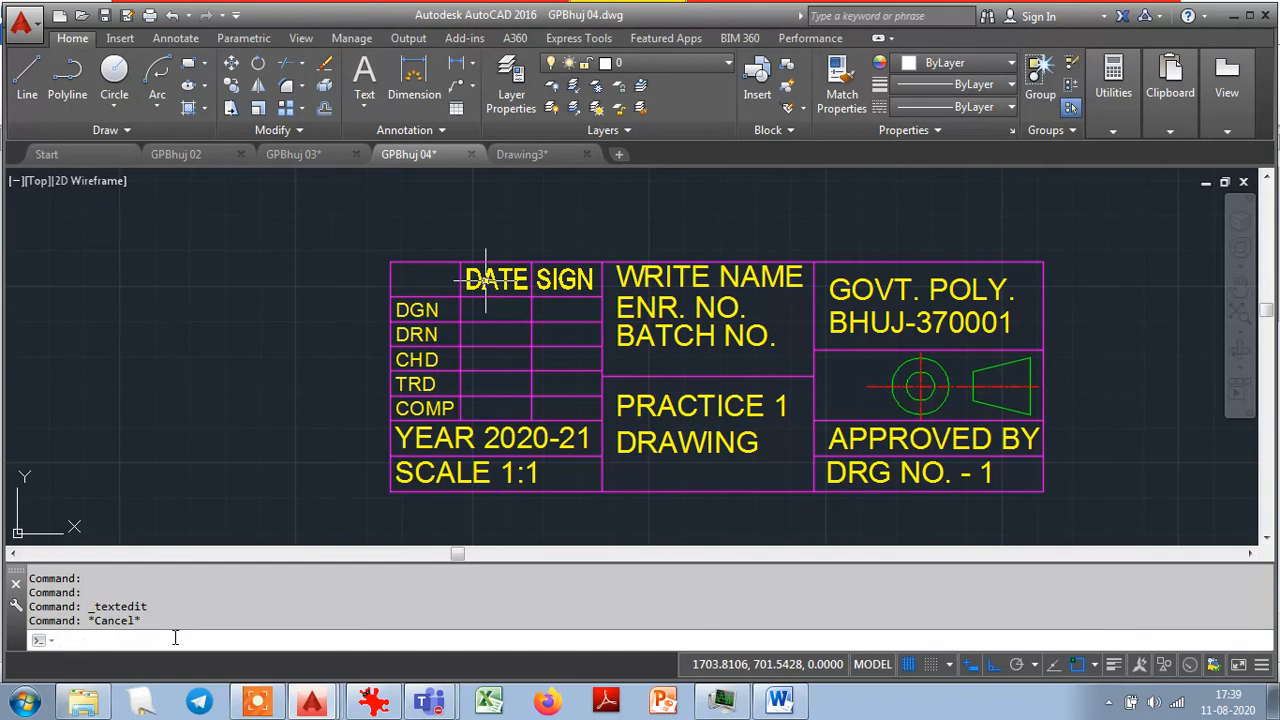
type("DDEDIT")
key("Return")
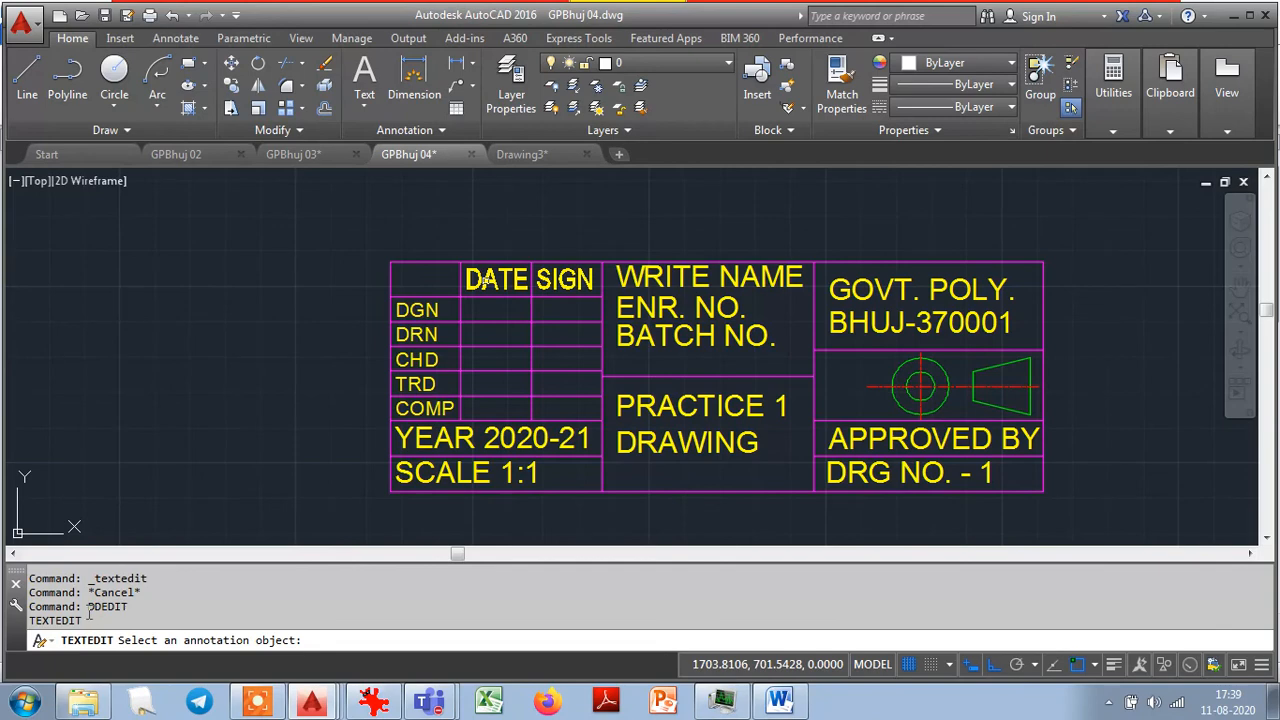
left_click_drag(88, 607, 35, 636)
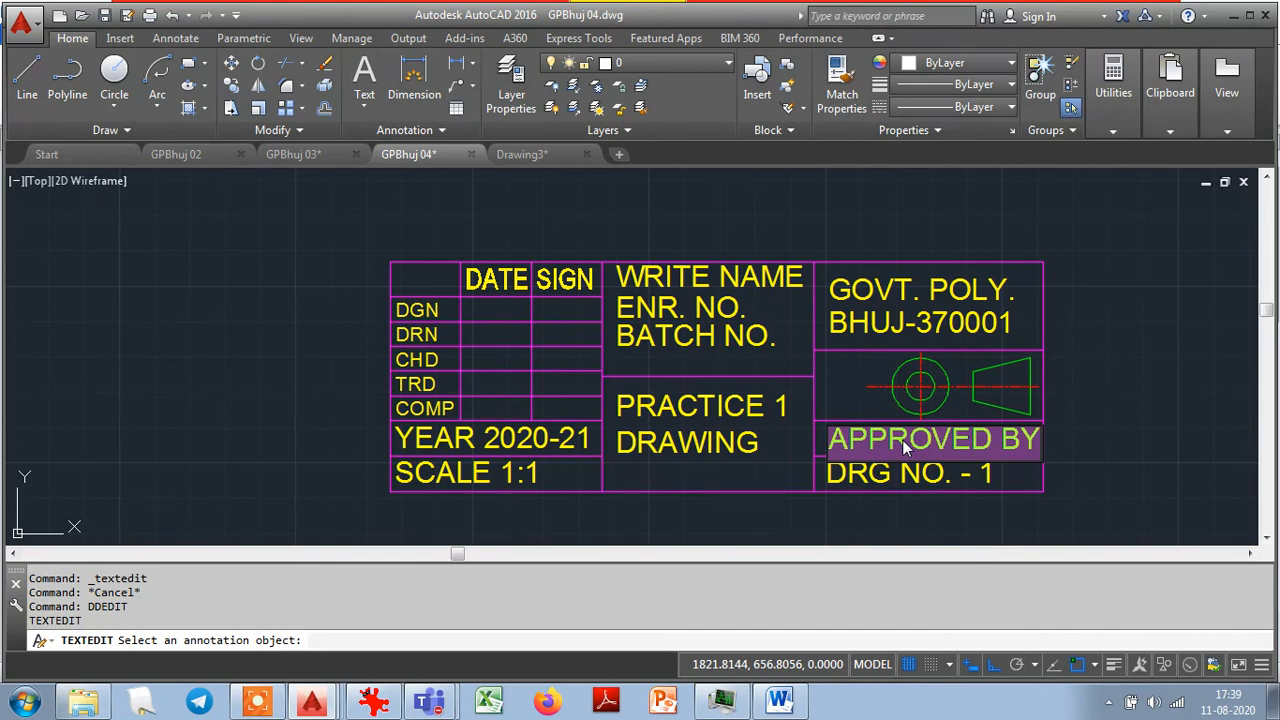
key("Return")
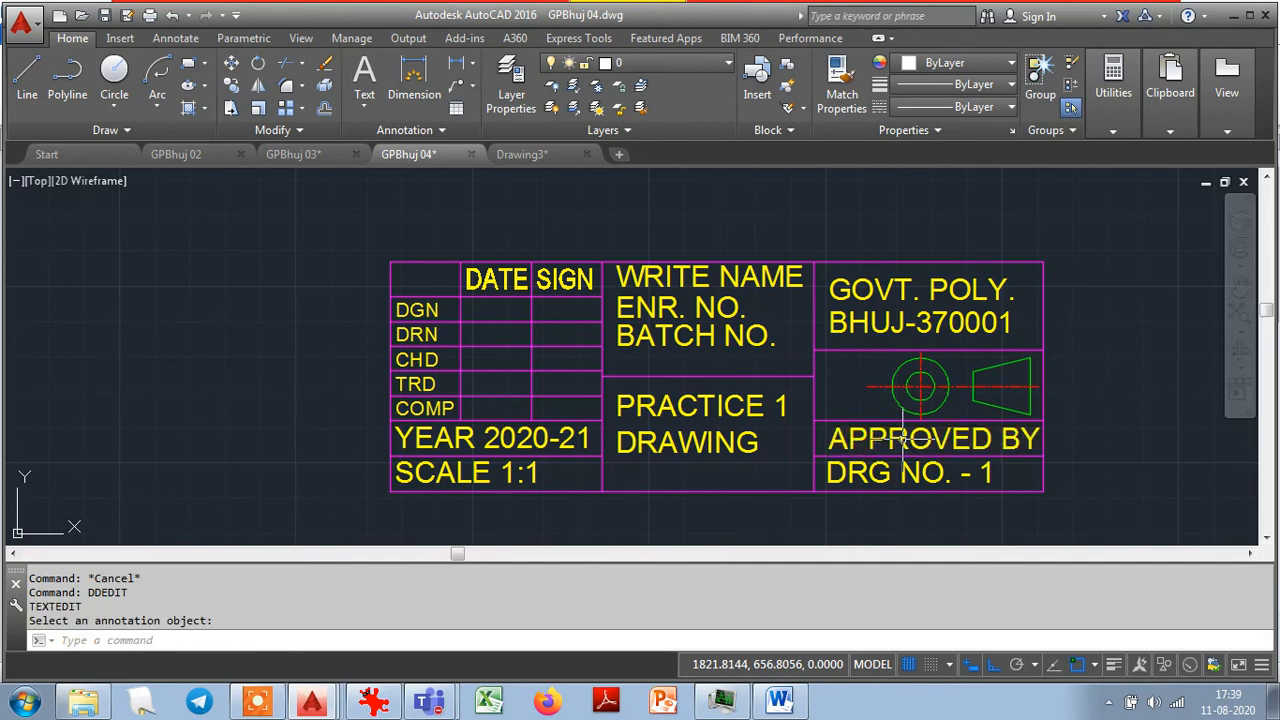